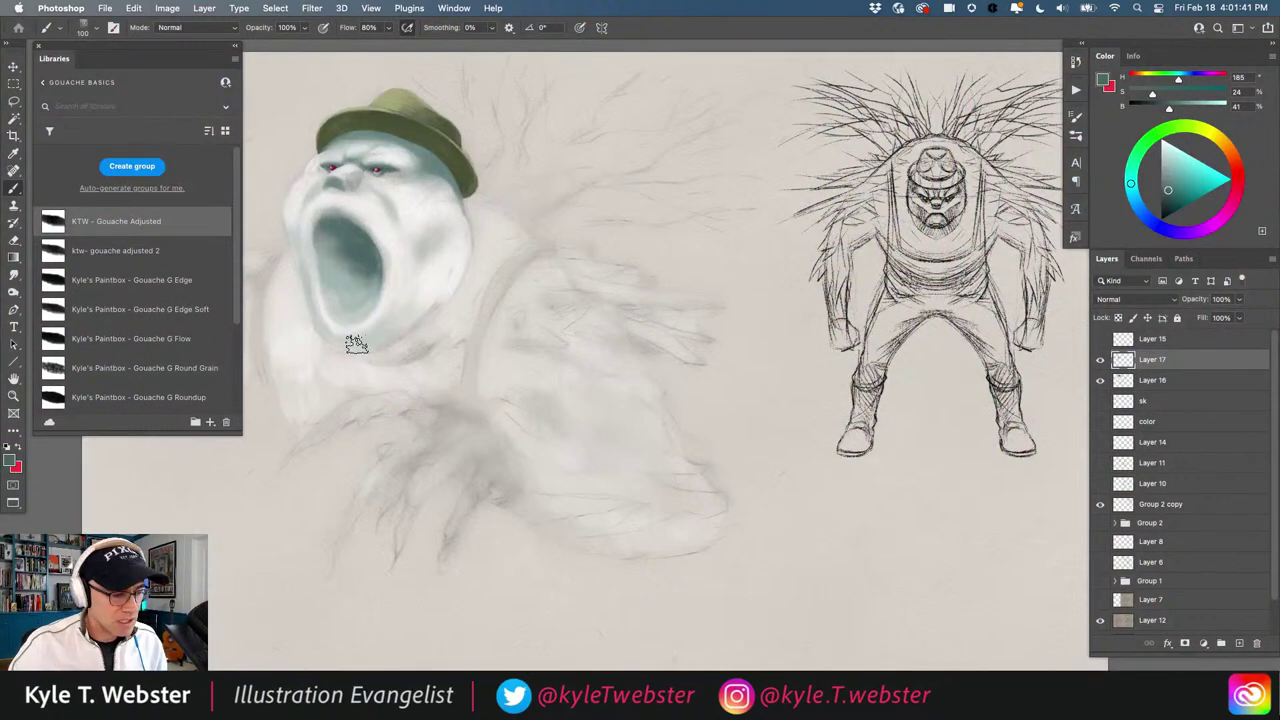
Examine the painted creature's head, its open mouth and the faint body sketch, both close up and across the whole canvas
drag(432, 398, 494, 420)
drag(391, 321, 400, 321)
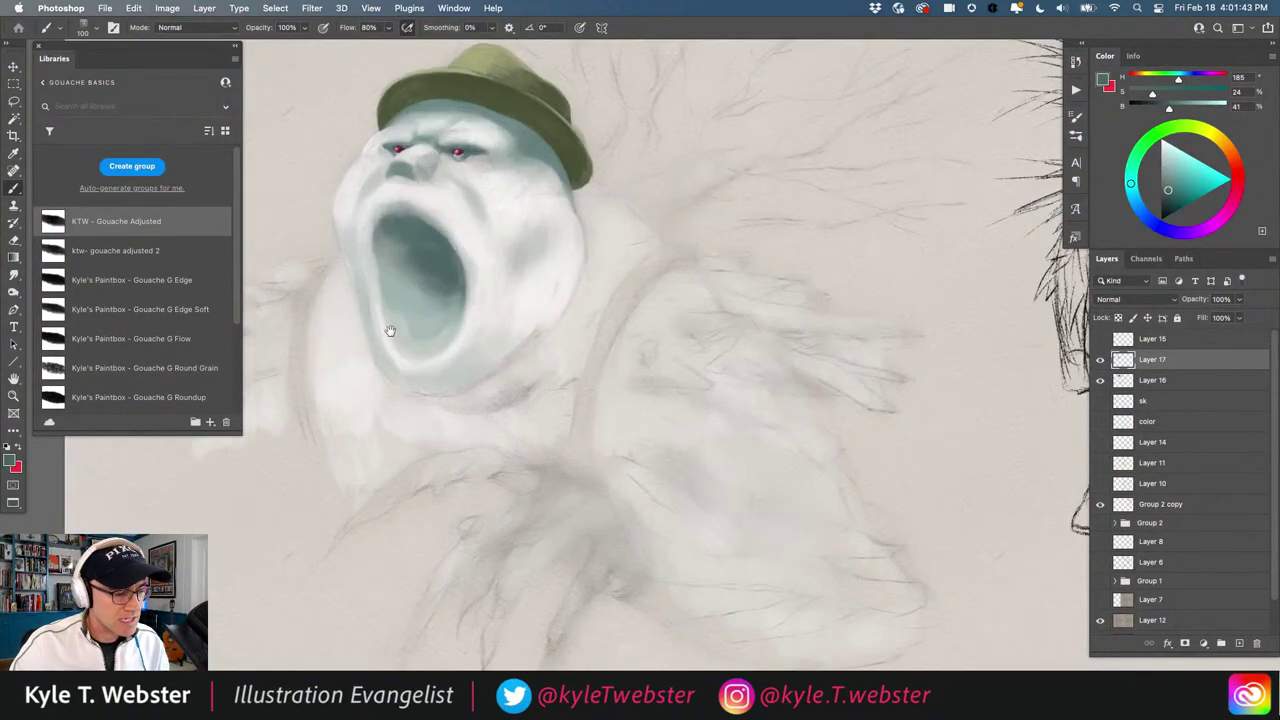
scroll(400, 330, up, 5)
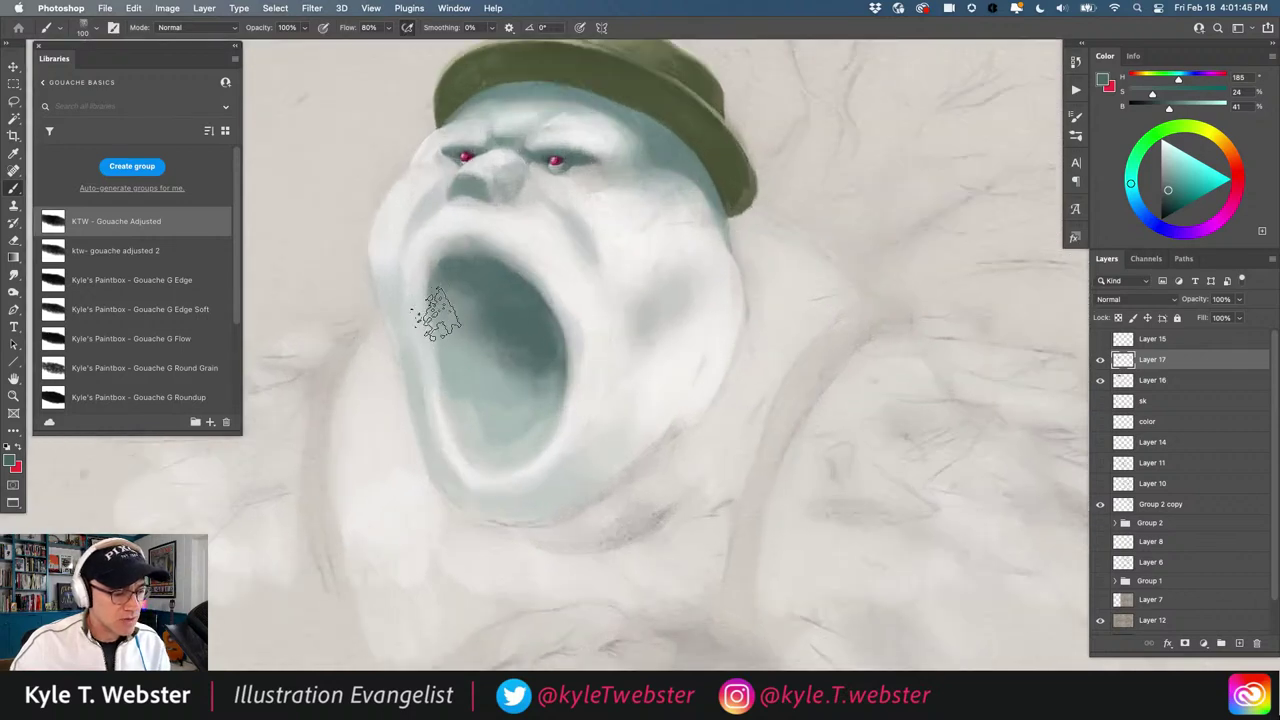
scroll(464, 478, down, 5)
drag(450, 486, 389, 361)
drag(567, 495, 511, 460)
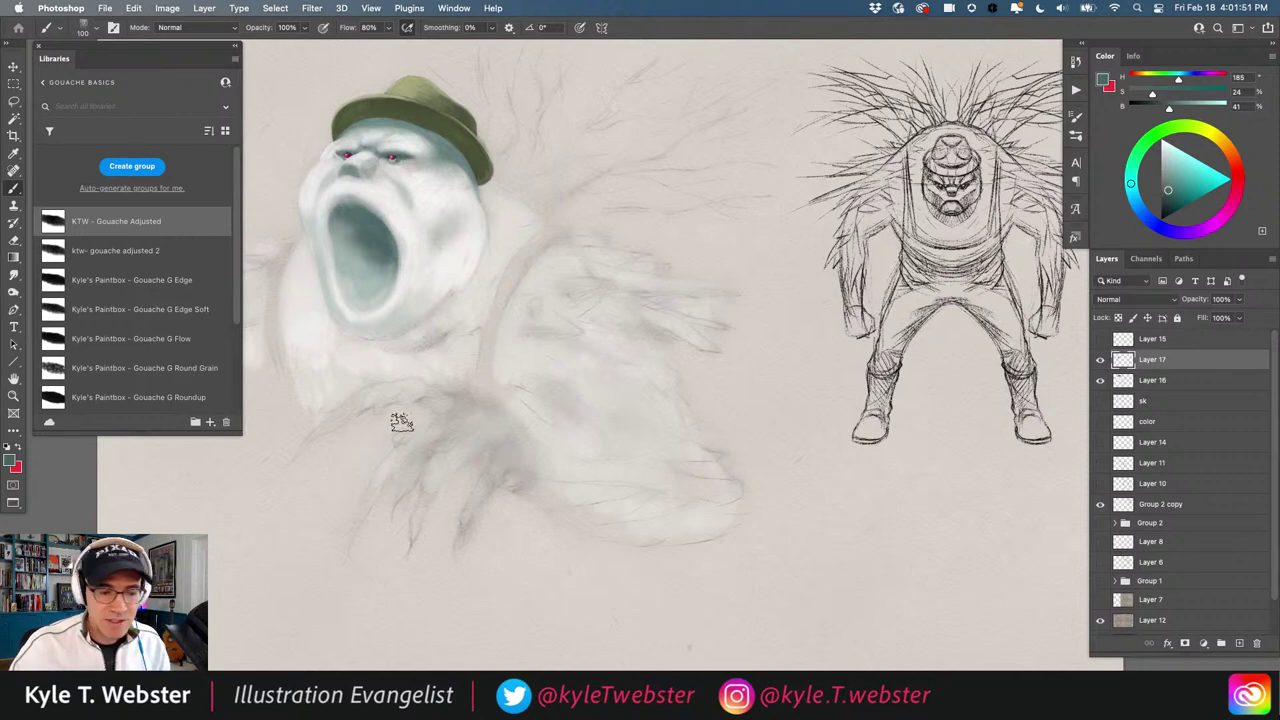
drag(433, 439, 564, 447)
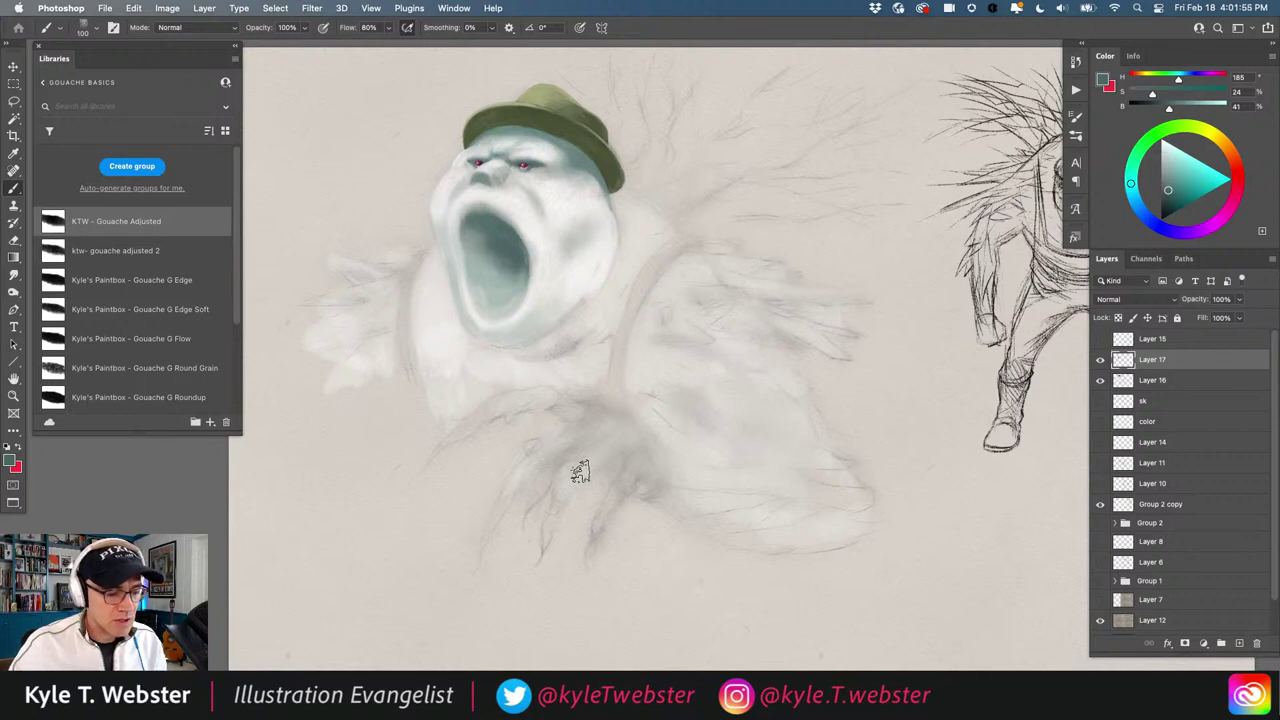
drag(466, 403, 432, 469)
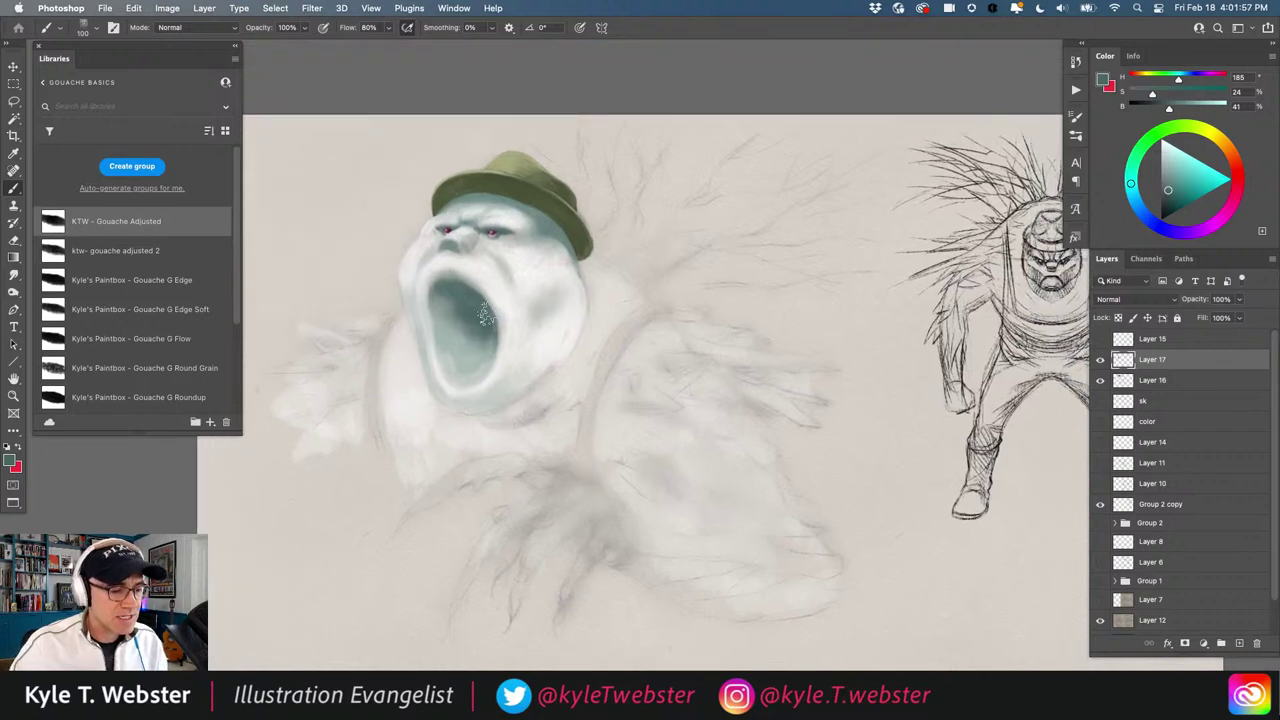
drag(503, 452, 504, 409)
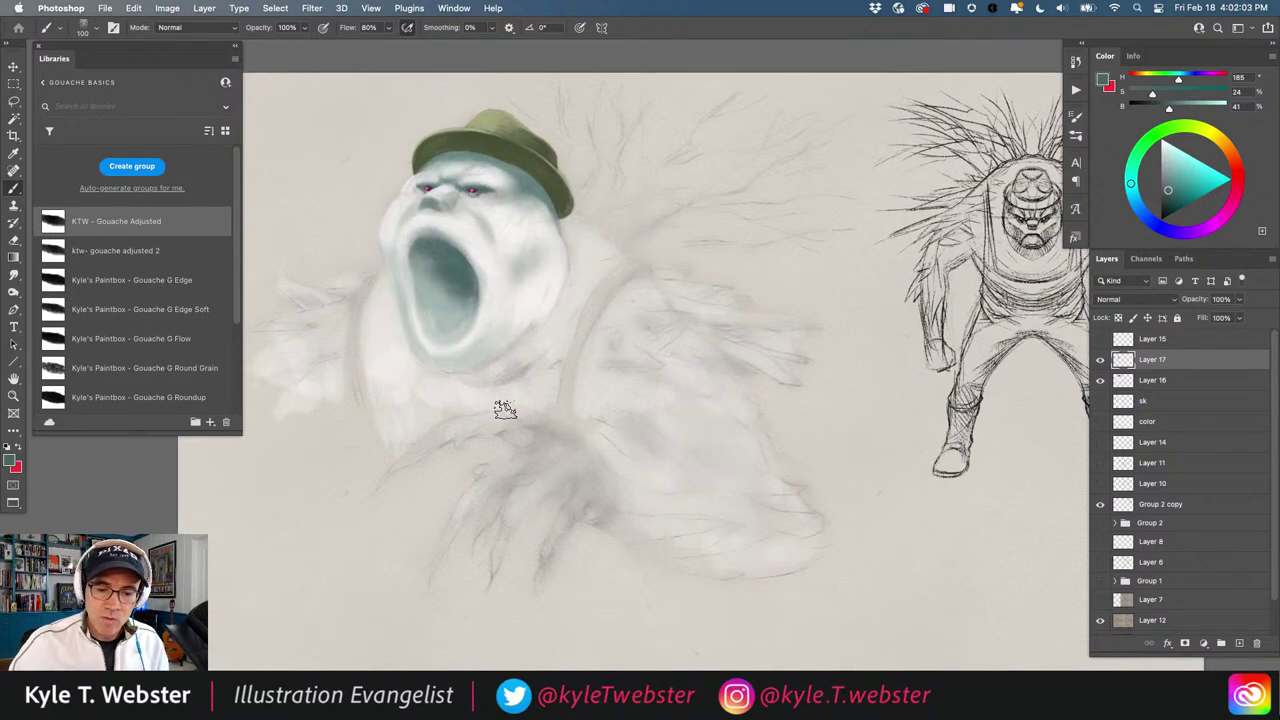
alt+click(497, 503)
drag(496, 508, 466, 432)
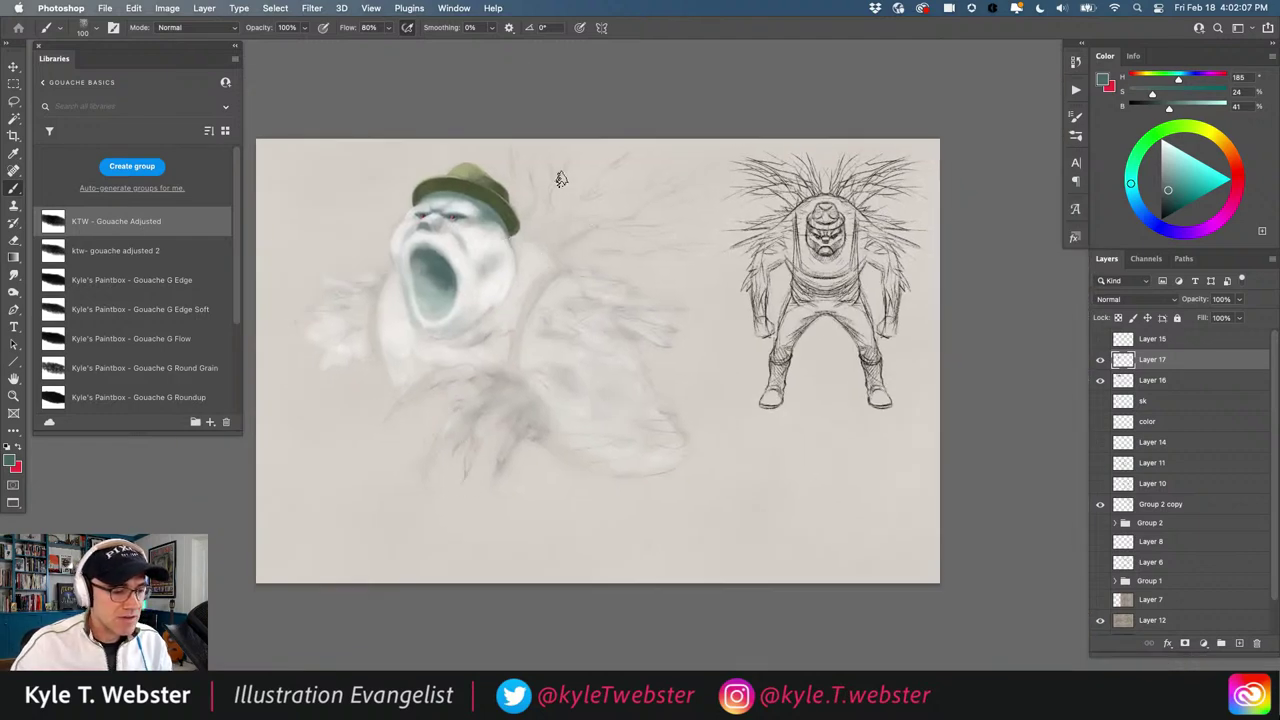
scroll(556, 195, up, 10)
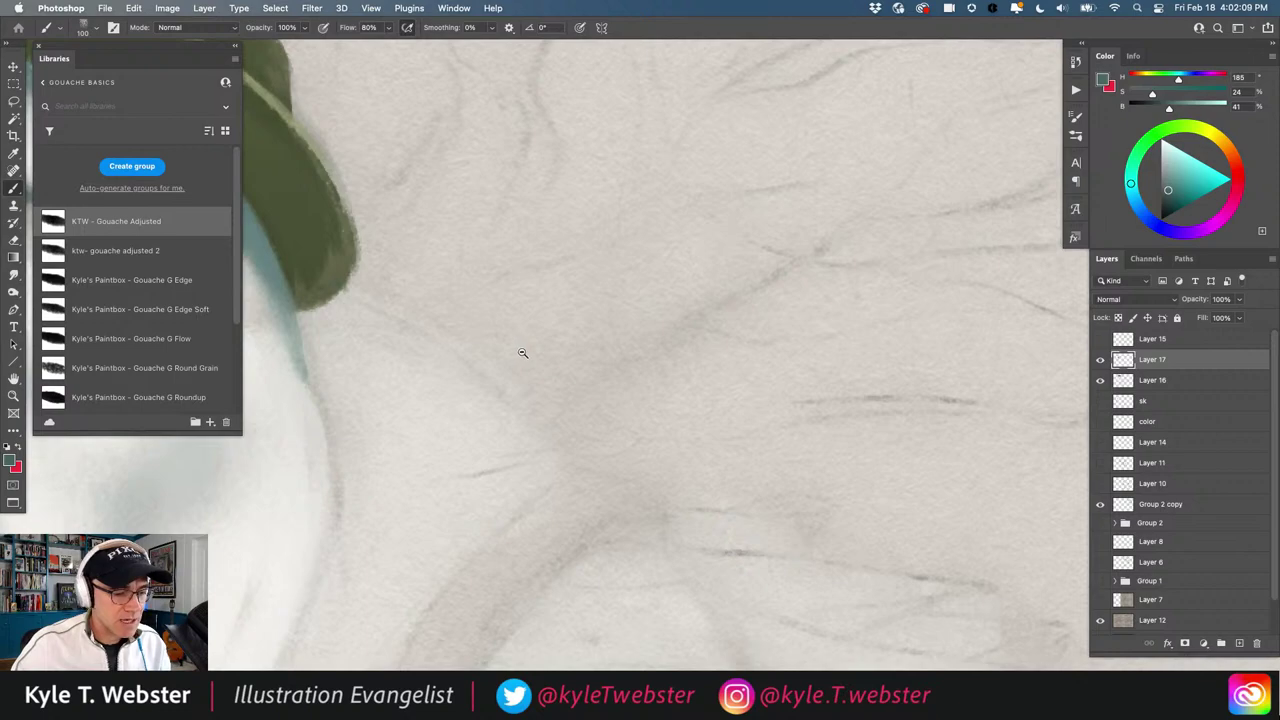
scroll(520, 355, down, 8)
scroll(455, 432, up, 2)
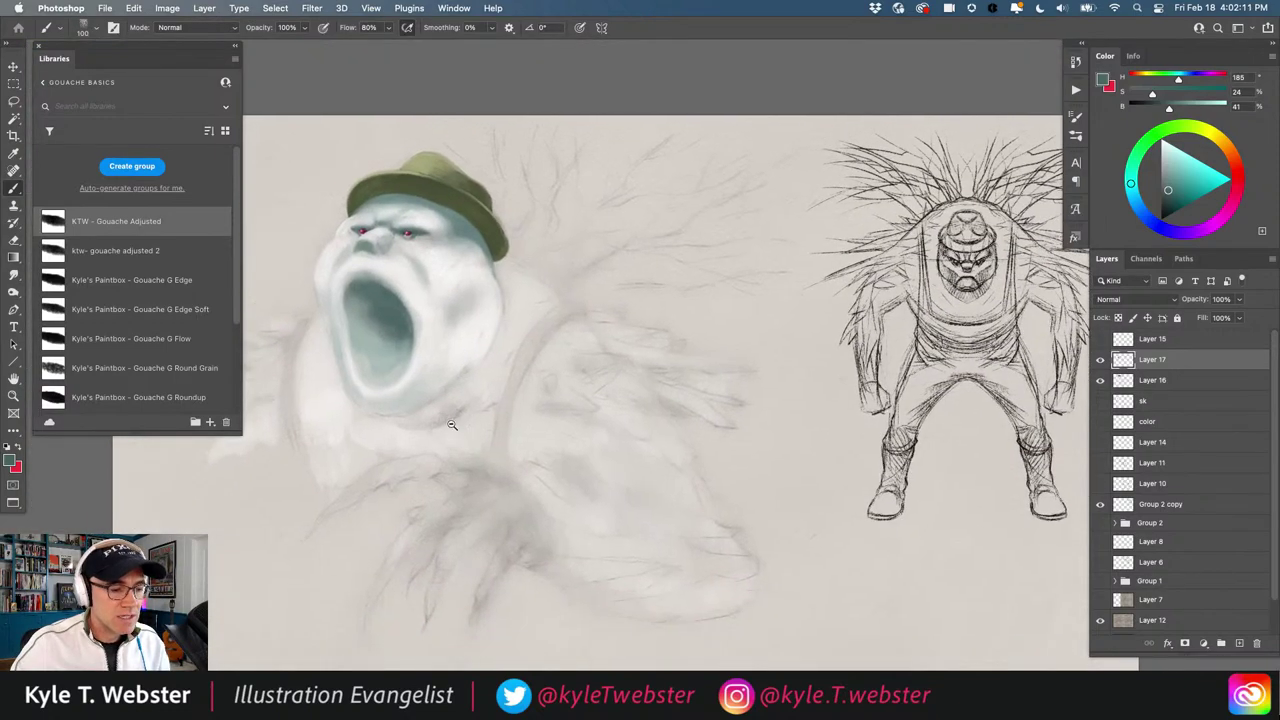
alt+super+click(452, 424)
super+click(471, 403)
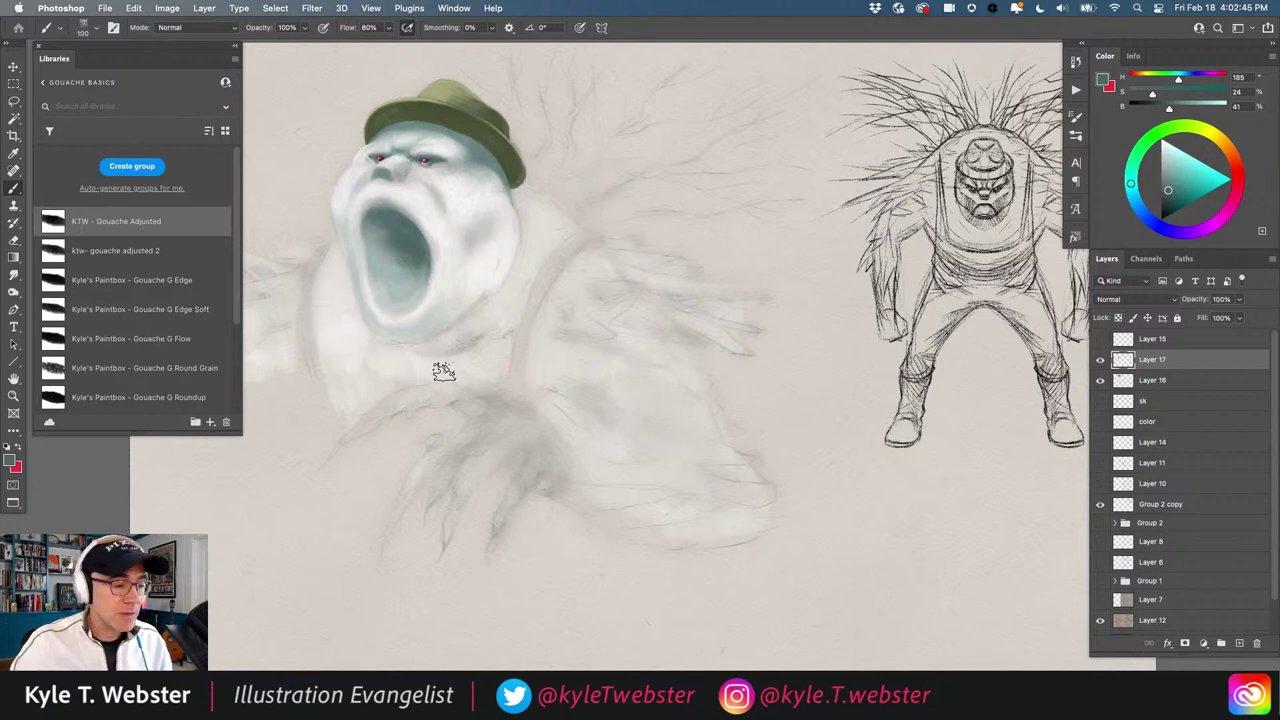
Inspect the brushwork around the creature's eyes, nose and upper lip at high magnification, then return to the wider figure
drag(386, 169, 500, 169)
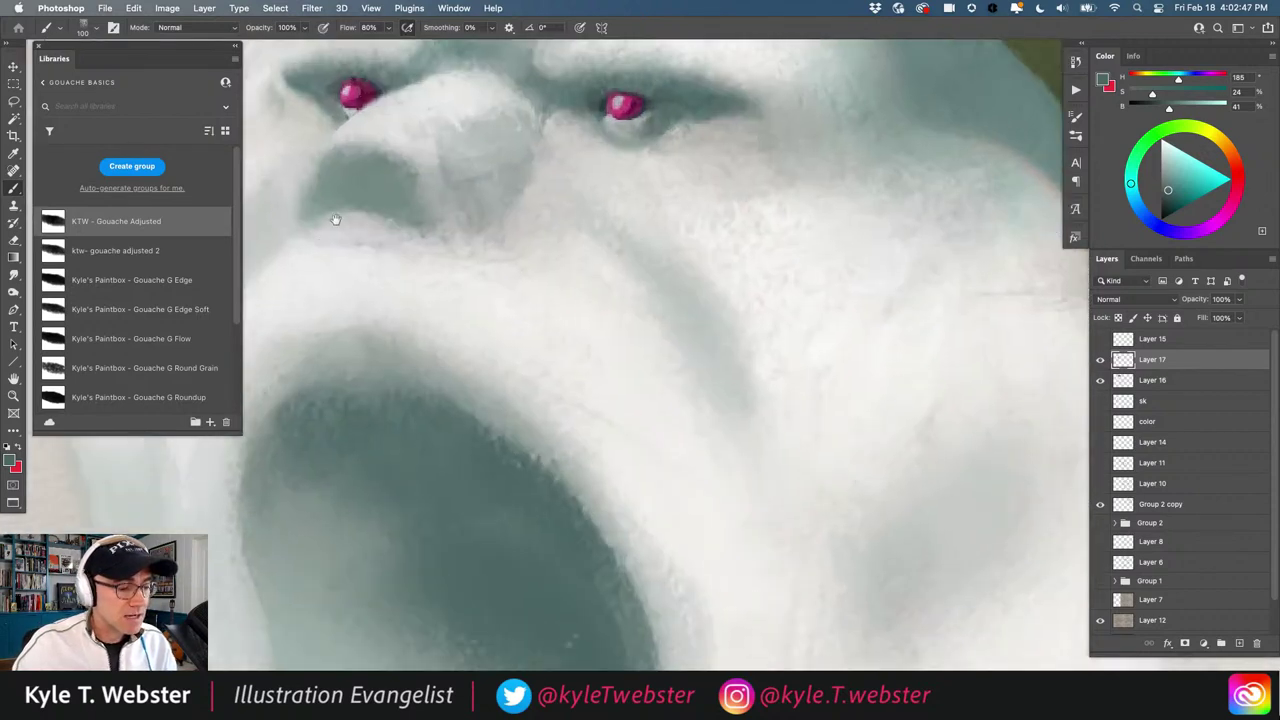
drag(325, 255, 414, 357)
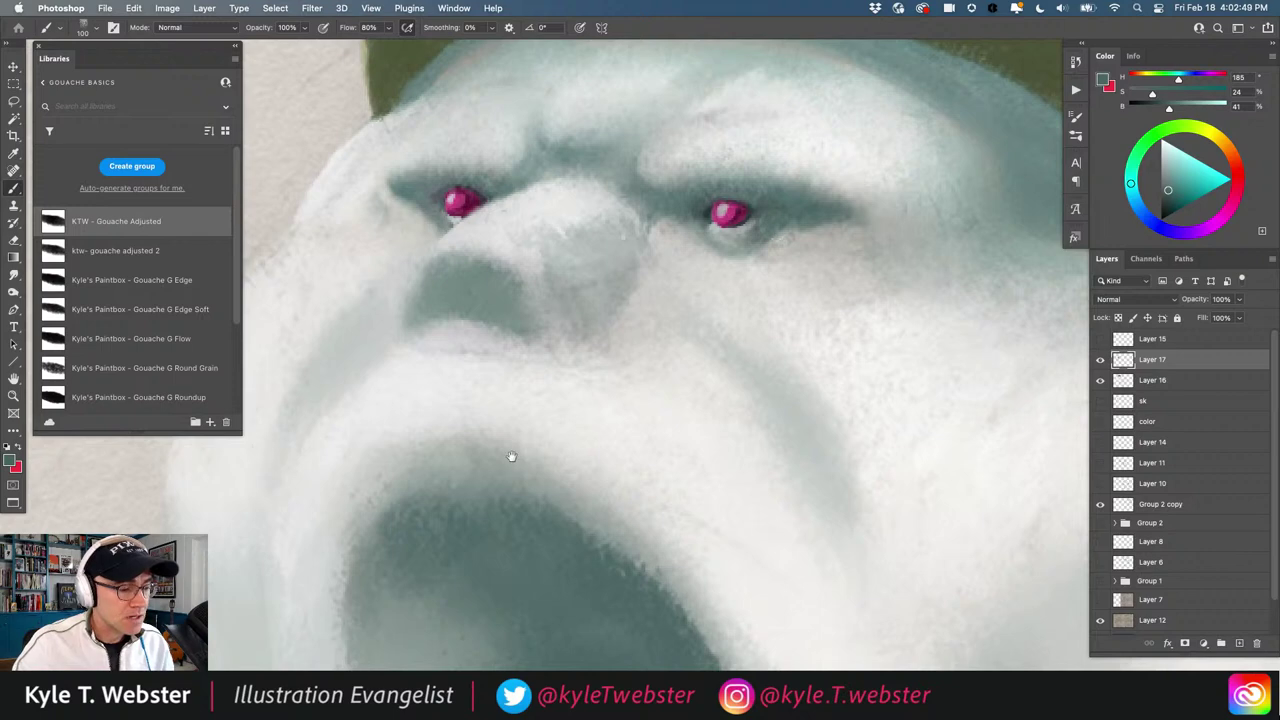
drag(503, 434, 576, 489)
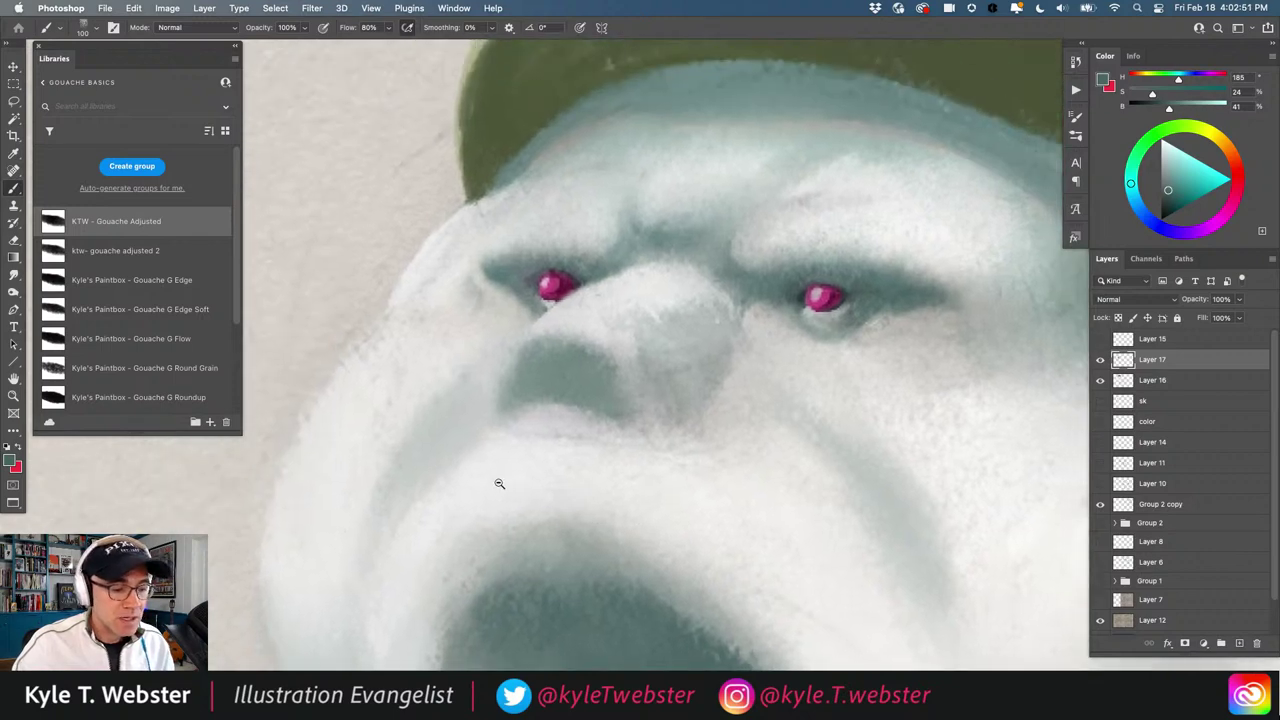
scroll(499, 483, down, 8)
drag(451, 551, 412, 351)
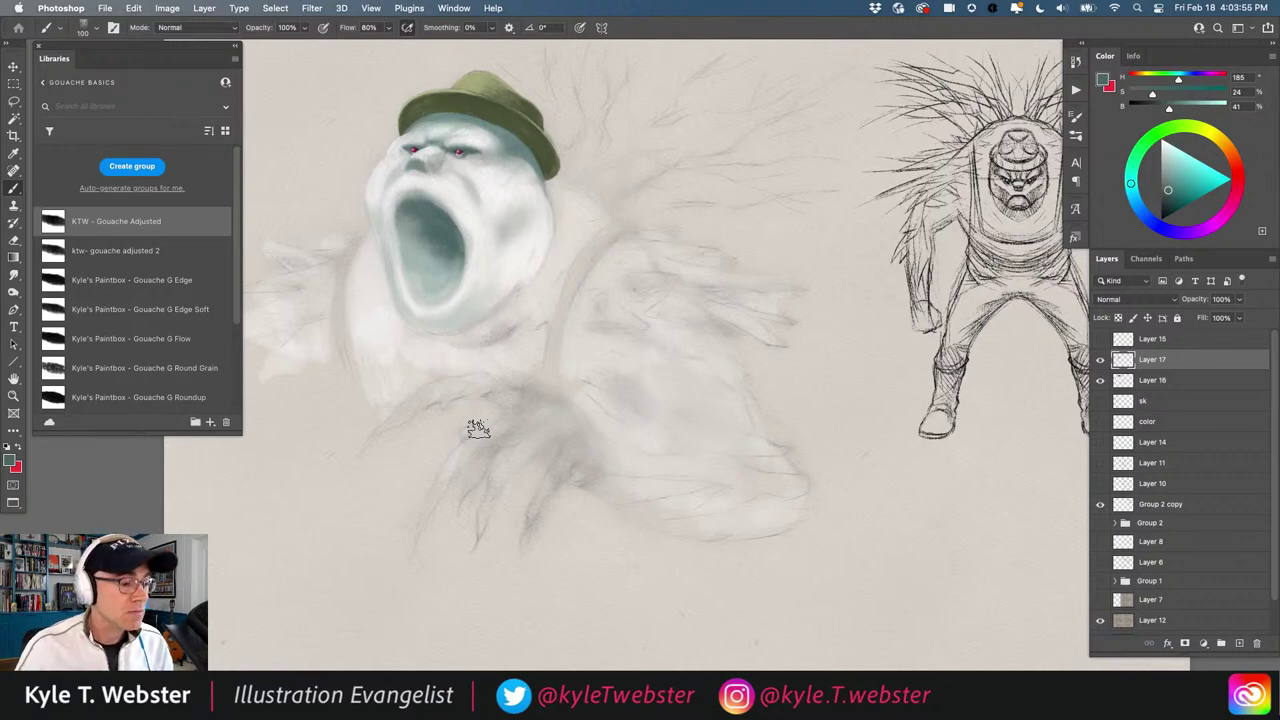
Browse the brushes in the Gouache Basics library and compare them with the painted head
mouse_move(237, 293)
mouse_down()
mouse_move(220, 365)
mouse_move(236, 243)
mouse_up()
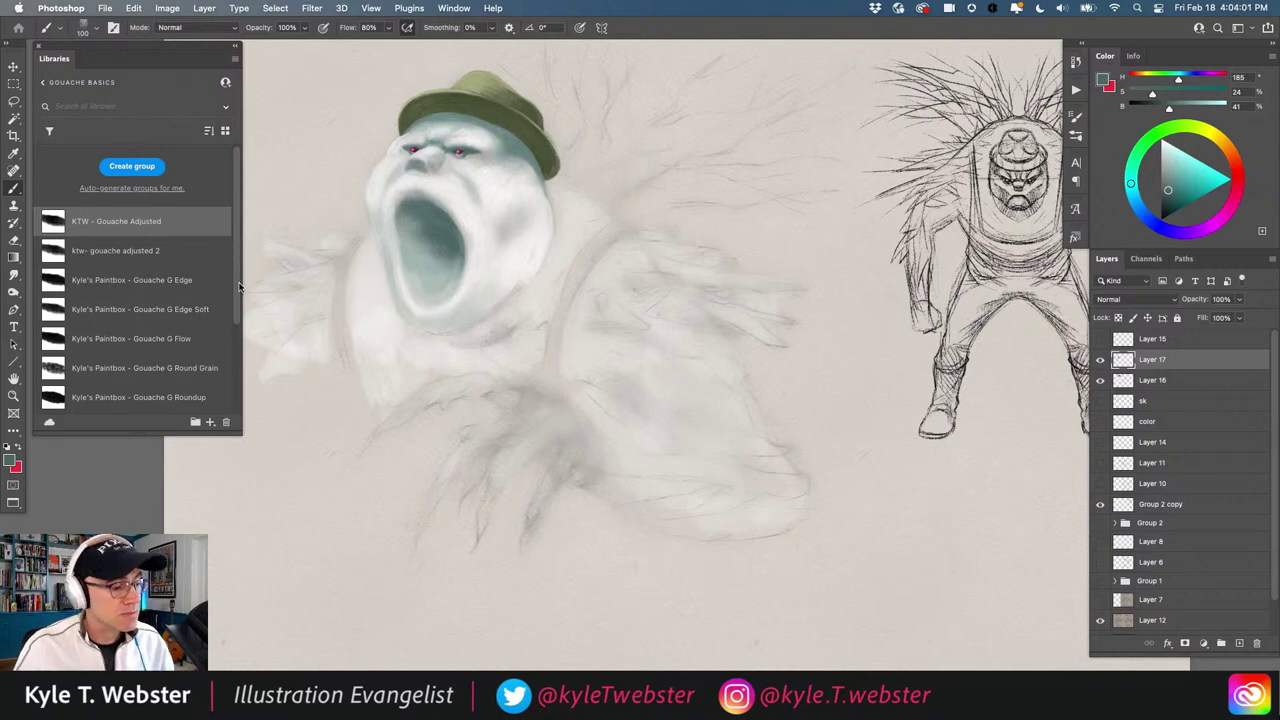
scroll(228, 300, down, 3)
scroll(226, 280, up, 3)
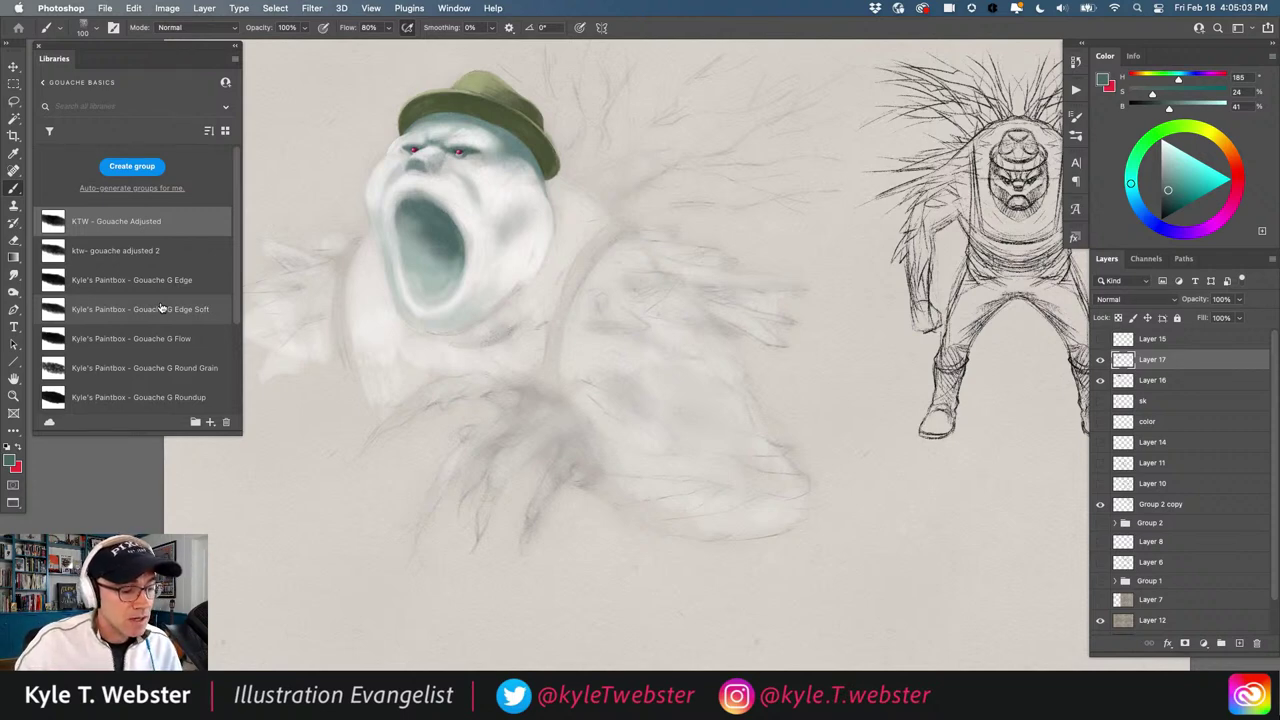
click(417, 285)
drag(410, 308, 443, 334)
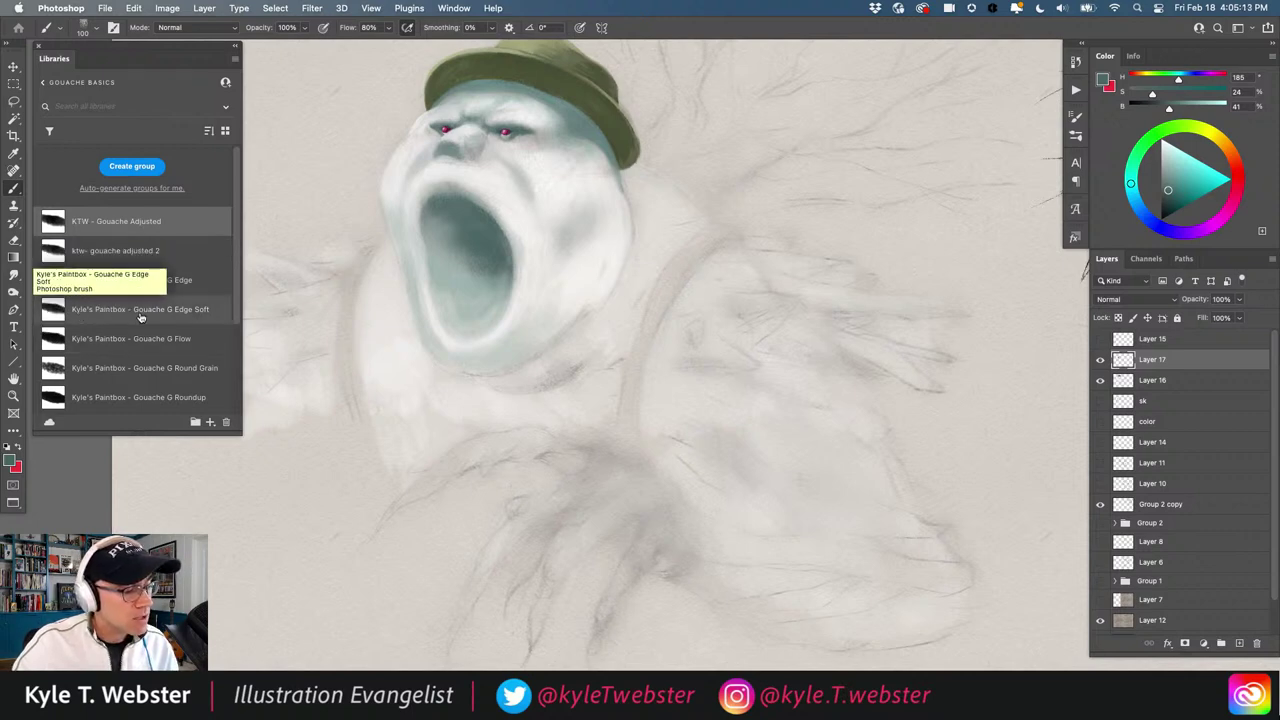
Review the Shape Dynamics and Transfer settings of the KTW - Gouache Adjusted brush, then close the brush settings
mouse_move(52, 225)
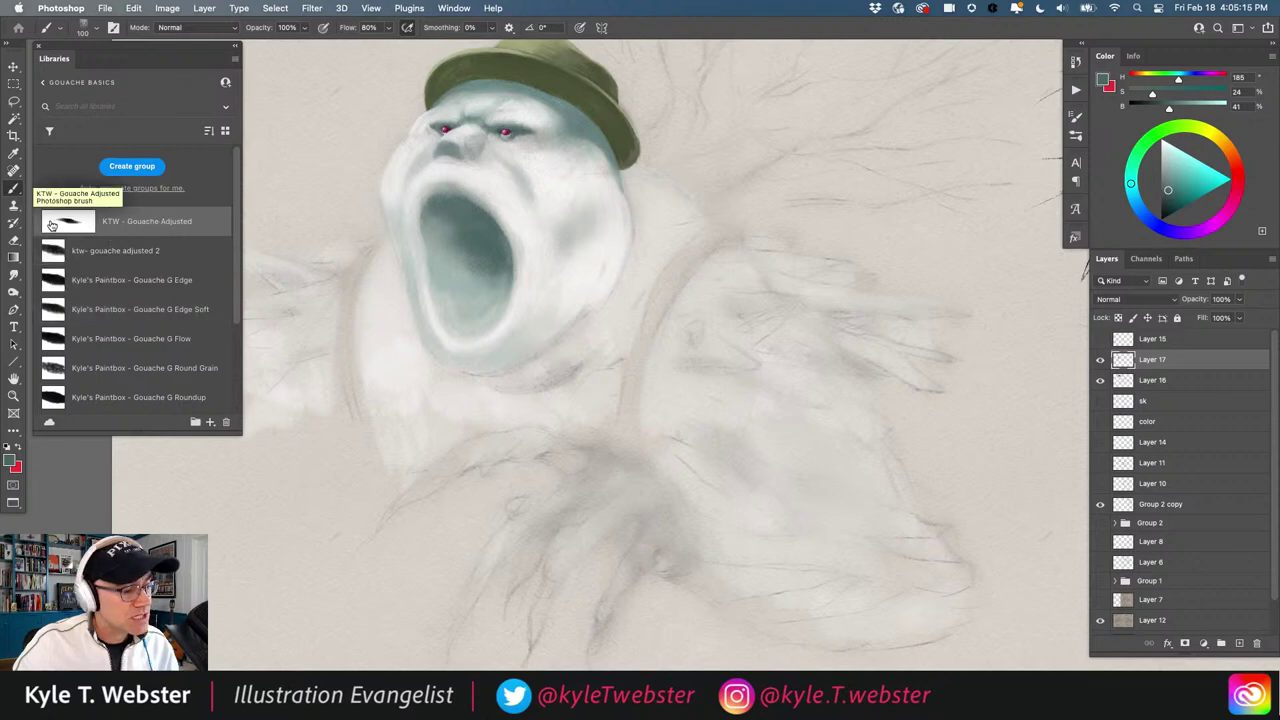
click(1075, 137)
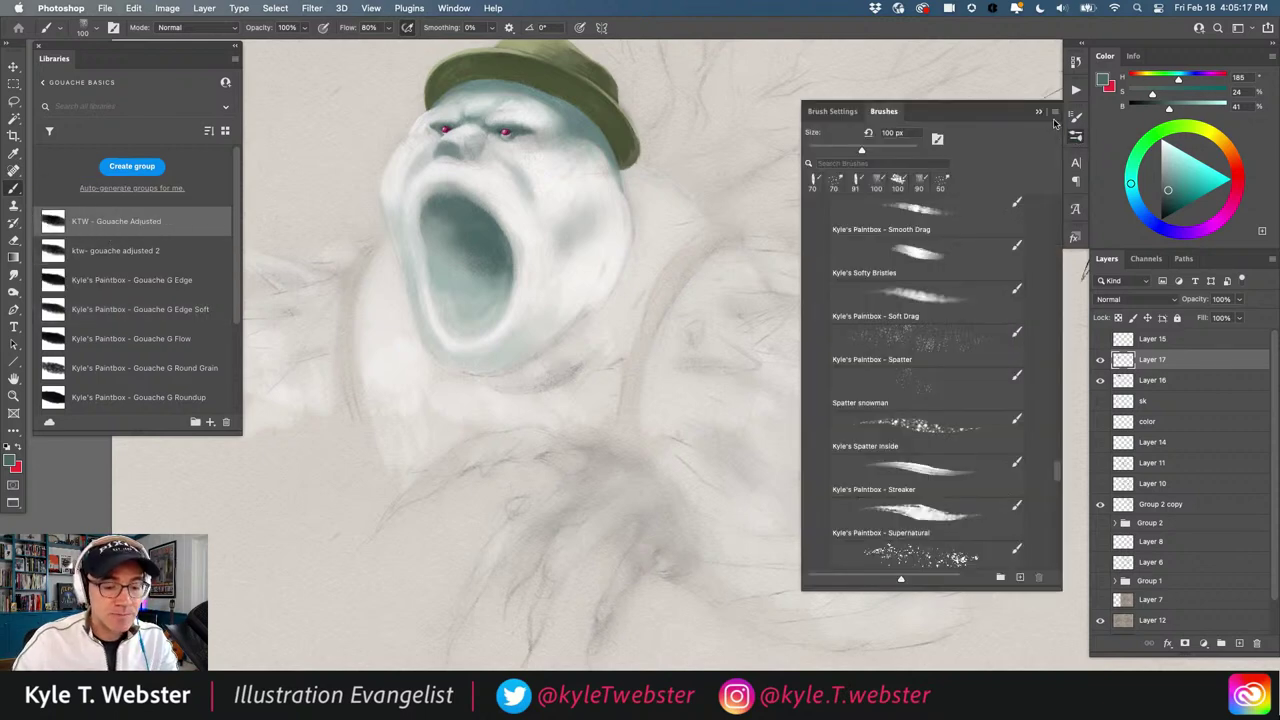
click(832, 111)
click(832, 166)
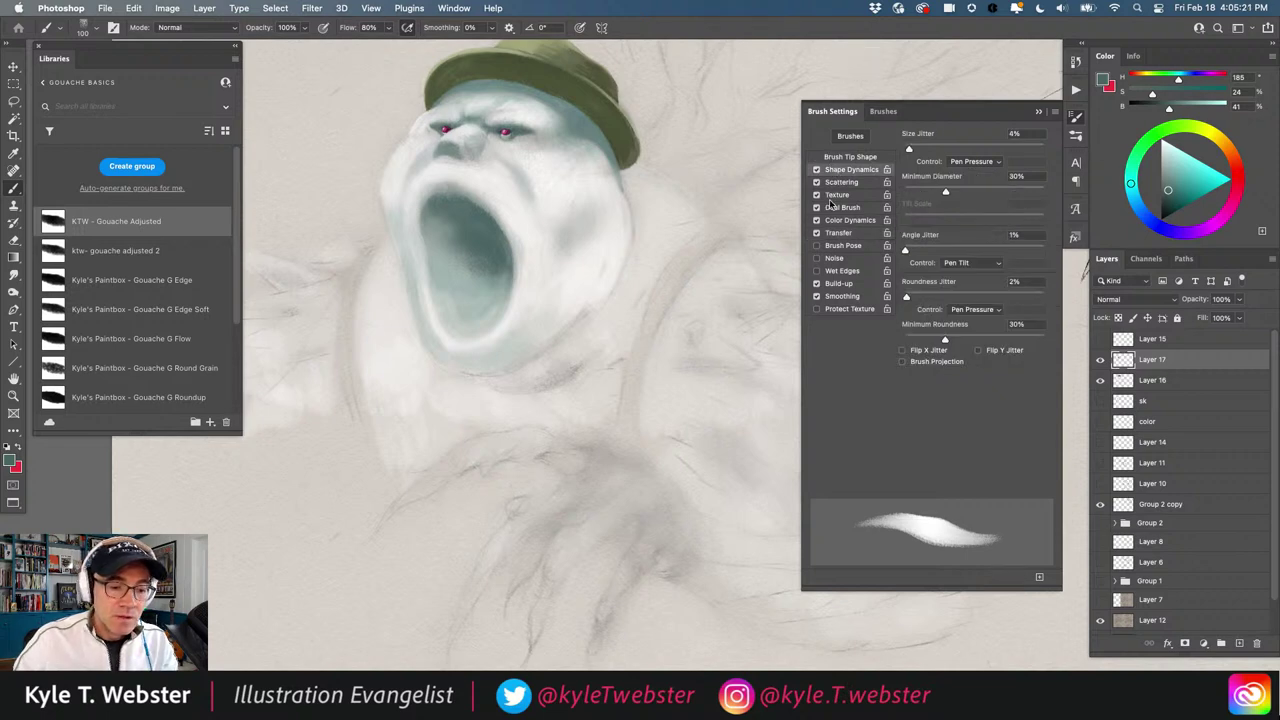
click(838, 232)
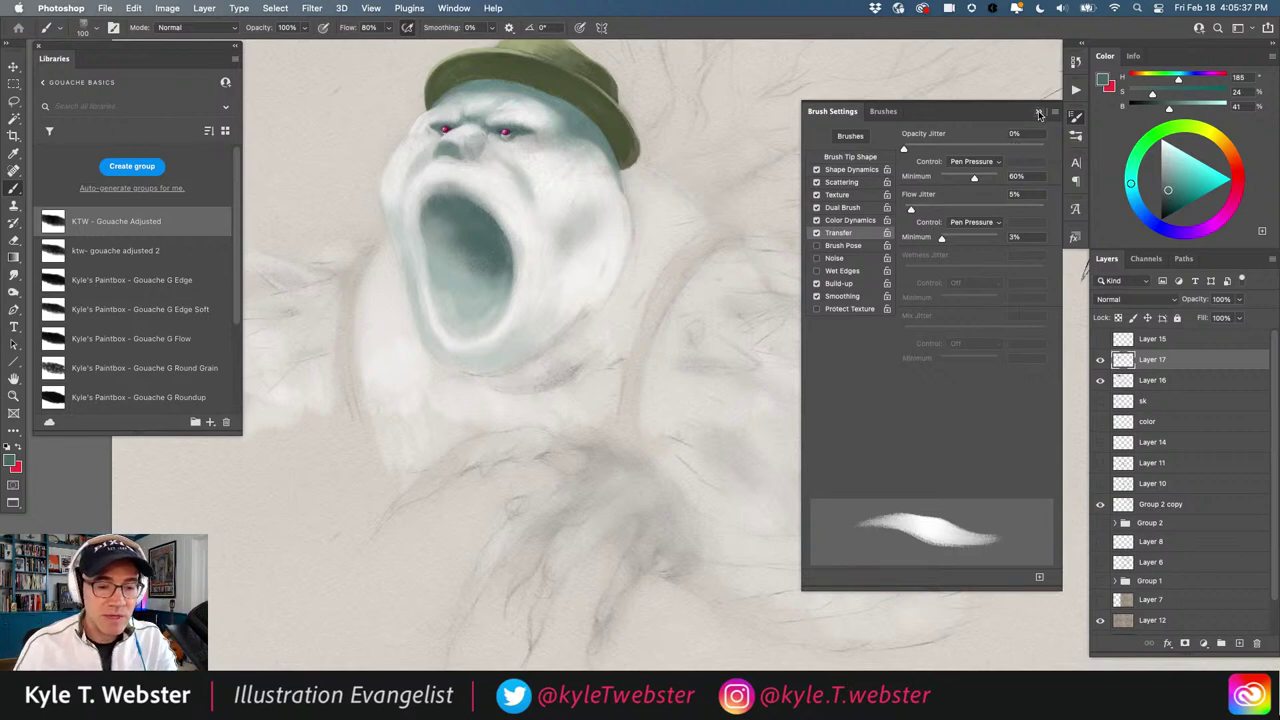
key(F5)
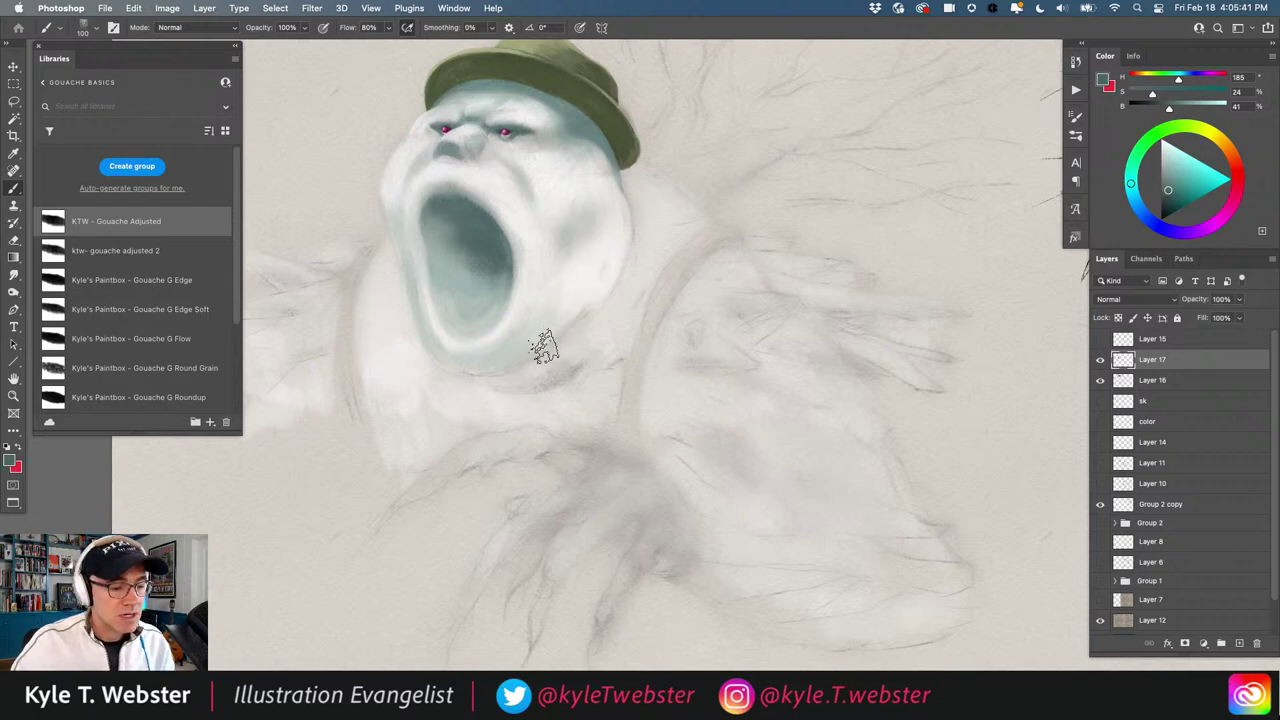
Choose the Spatter snowman brush from the Gouache Basics library and show its Transfer settings
drag(426, 403, 467, 347)
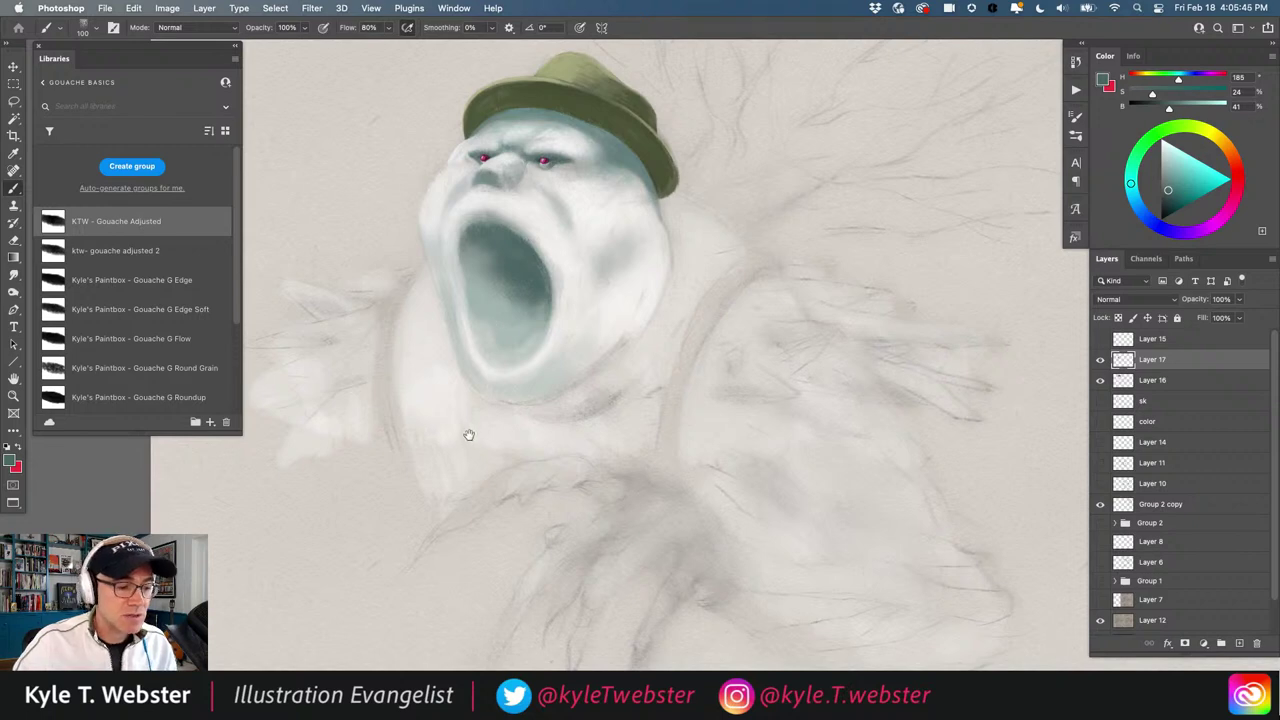
super+click(498, 298)
super+click(497, 305)
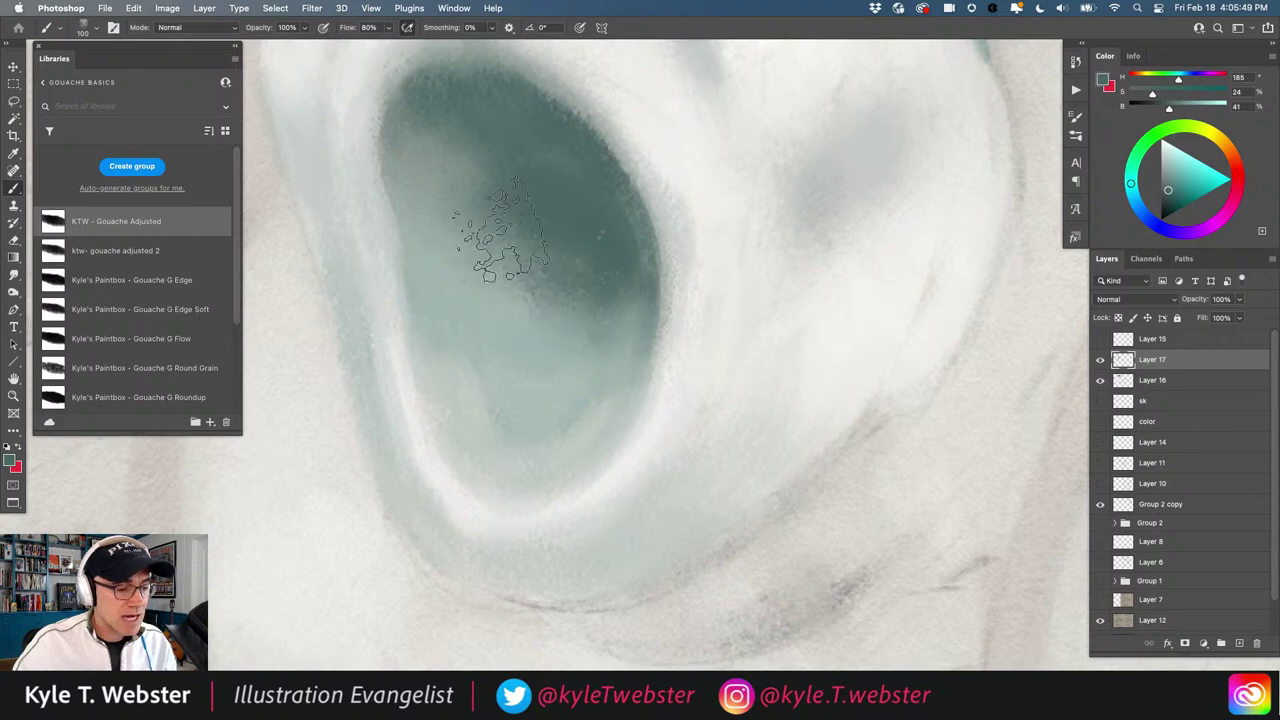
scroll(495, 372, down, 6)
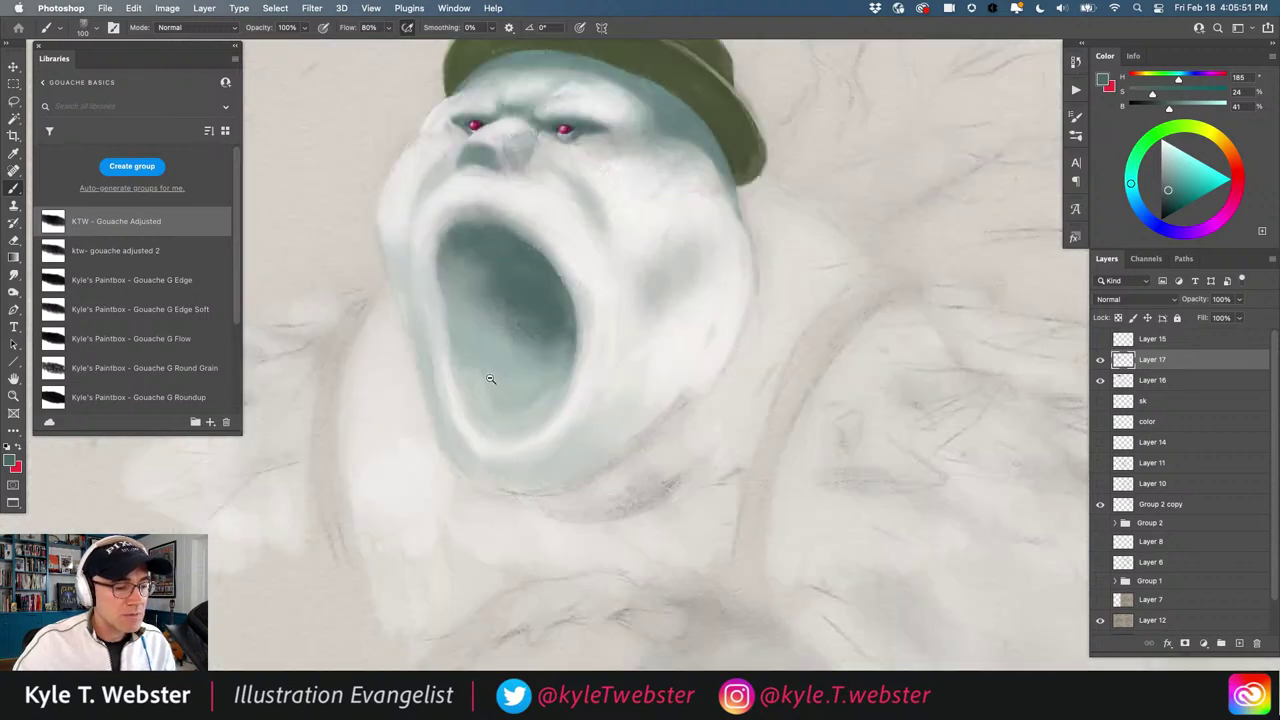
drag(234, 284, 234, 372)
click(61, 362)
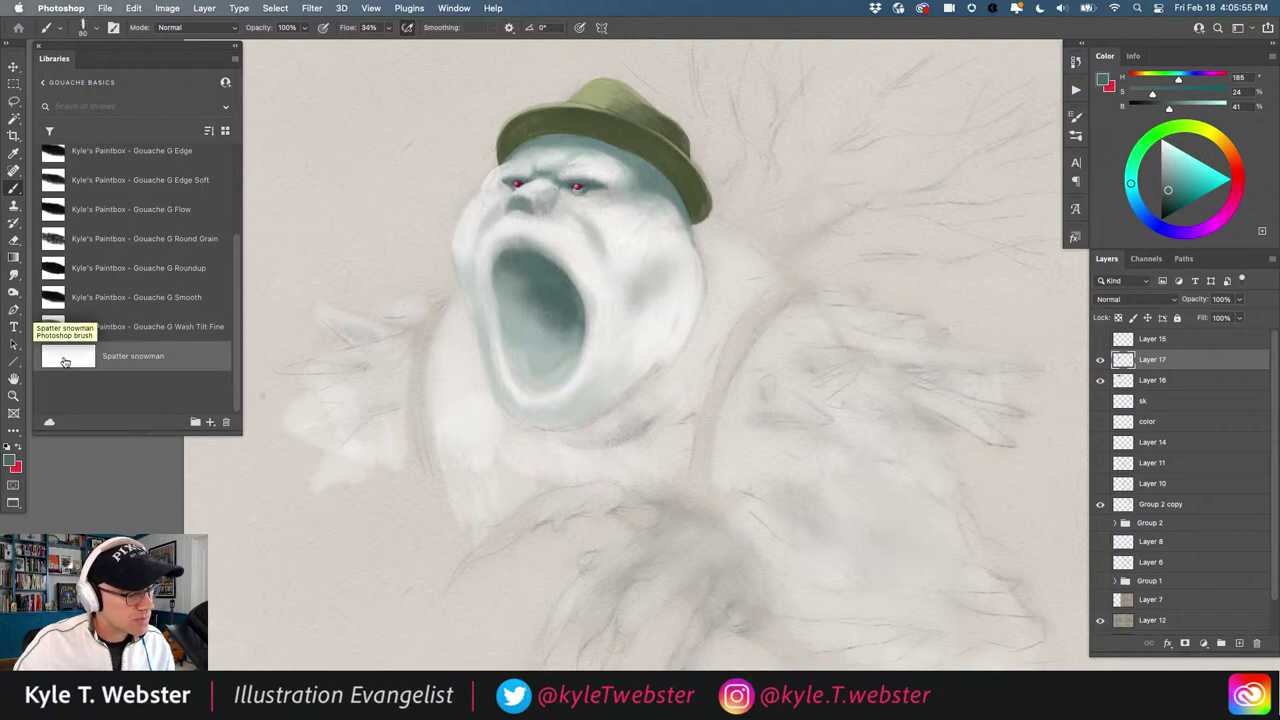
click(1075, 136)
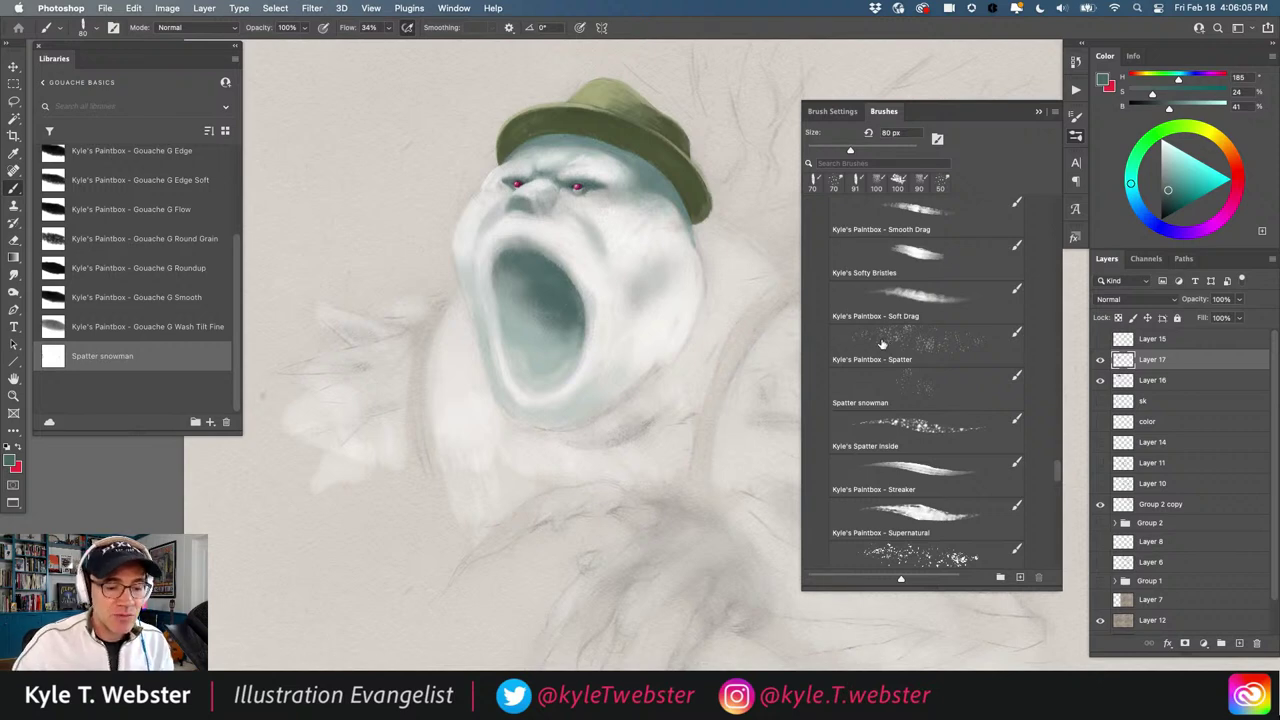
click(817, 110)
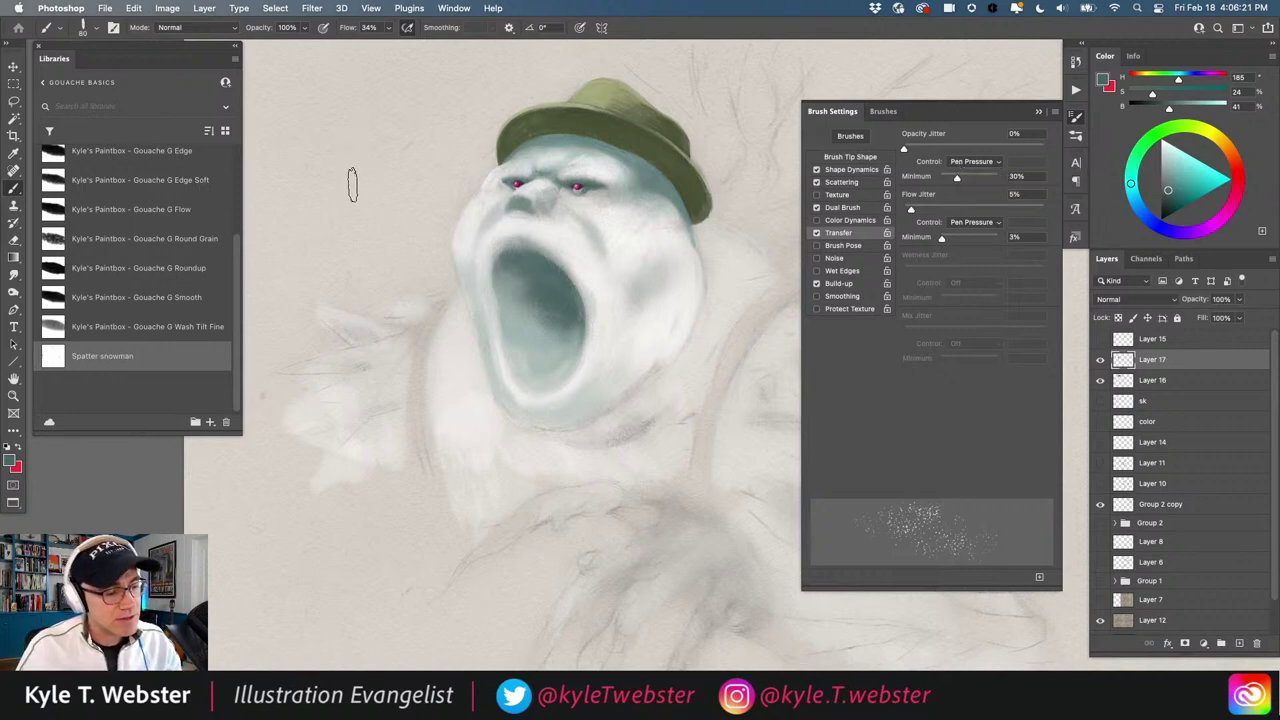
Spray a test patch of spatter on the empty canvas beside the hat, layering dark teal with a lighter grey sampled from the painting
mouse_move(353, 186)
mouse_down()
mouse_move(385, 172)
mouse_move(373, 160)
mouse_move(345, 203)
mouse_move(378, 159)
mouse_move(344, 174)
mouse_move(379, 187)
mouse_move(393, 165)
mouse_move(382, 147)
mouse_move(394, 182)
mouse_move(395, 170)
mouse_move(354, 140)
mouse_up()
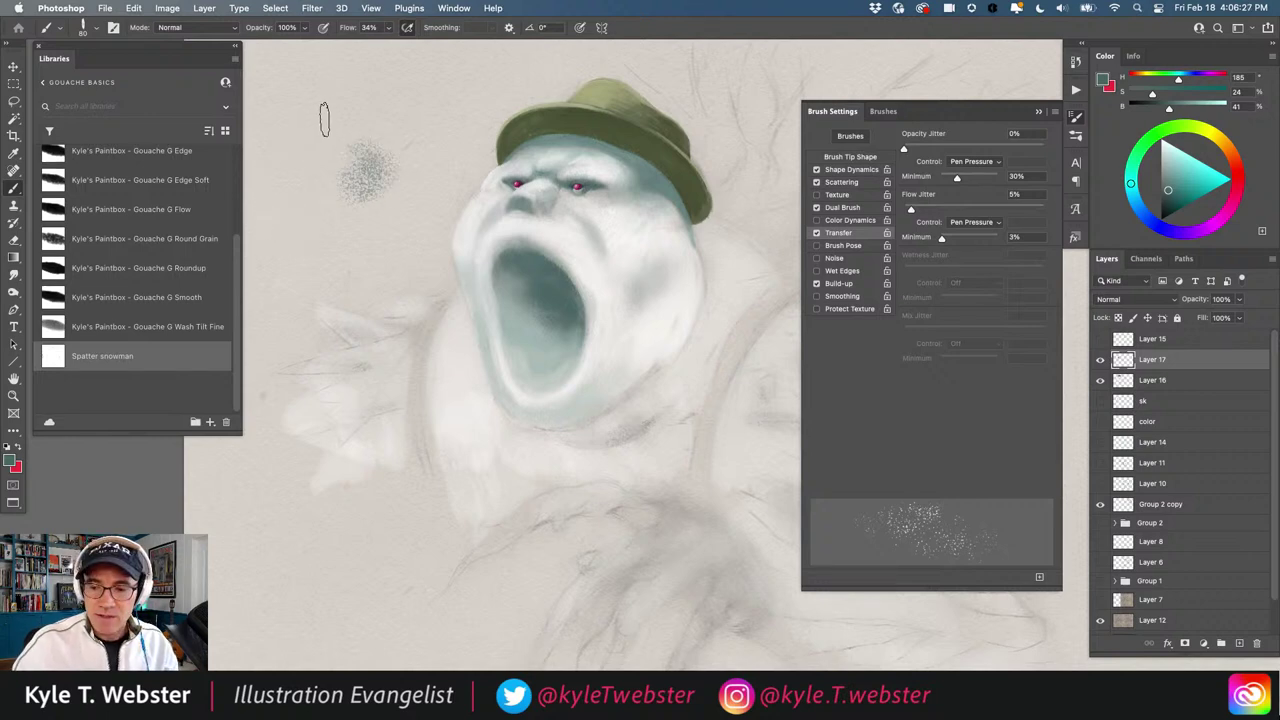
alt+click(510, 280)
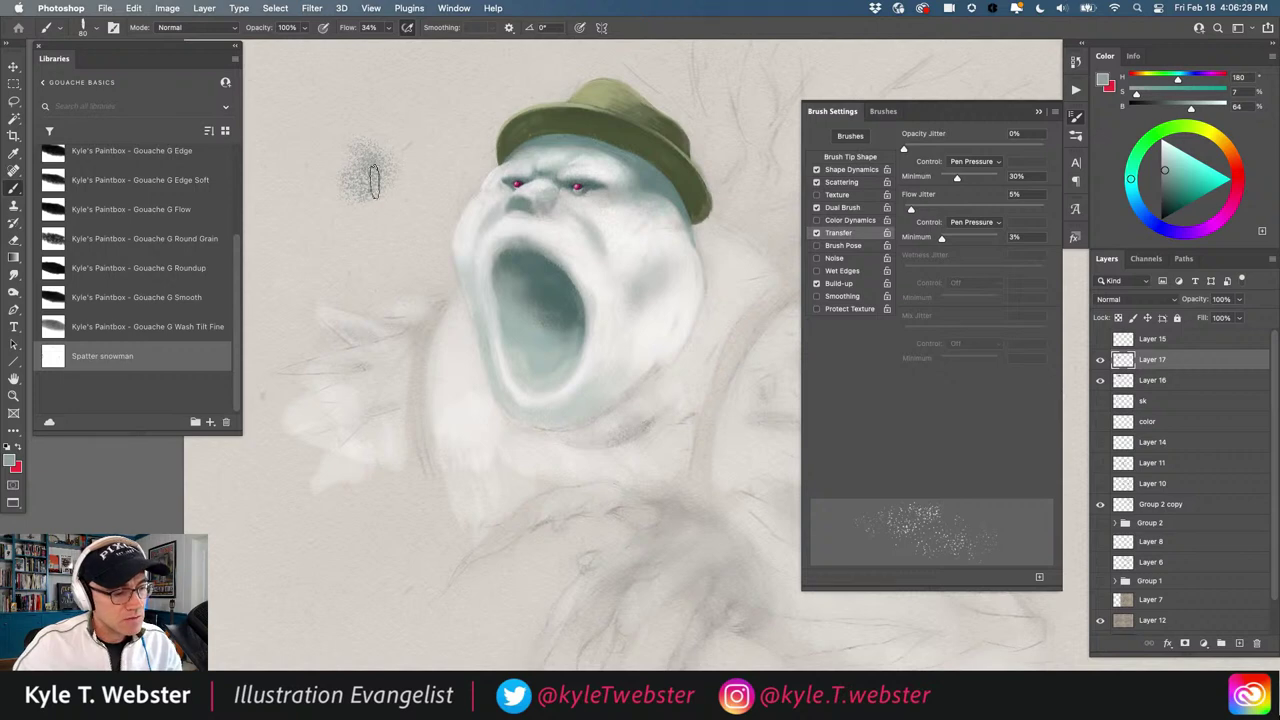
mouse_move(373, 180)
mouse_down()
mouse_move(363, 160)
mouse_move(357, 197)
mouse_move(373, 151)
mouse_move(346, 166)
mouse_move(354, 201)
mouse_move(378, 145)
mouse_move(343, 188)
mouse_move(334, 228)
mouse_up()
alt+click(340, 203)
alt+click(357, 243)
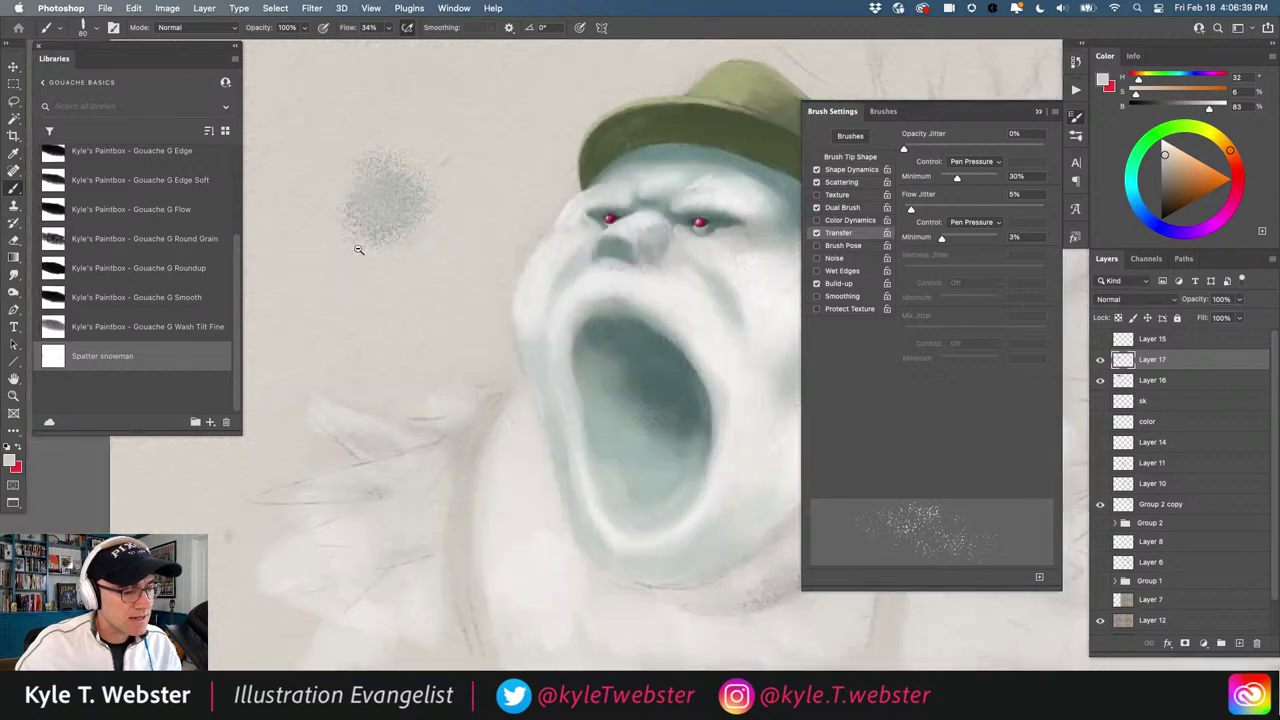
alt+click(359, 246)
Lasso the spatter test patch beside the hat, delete it, clear the selection and return to the Brush tool
key(l)
mouse_move(365, 155)
mouse_down()
mouse_move(318, 228)
mouse_move(322, 206)
mouse_up()
key(Delete)
key(ctrl+d)
key(b)
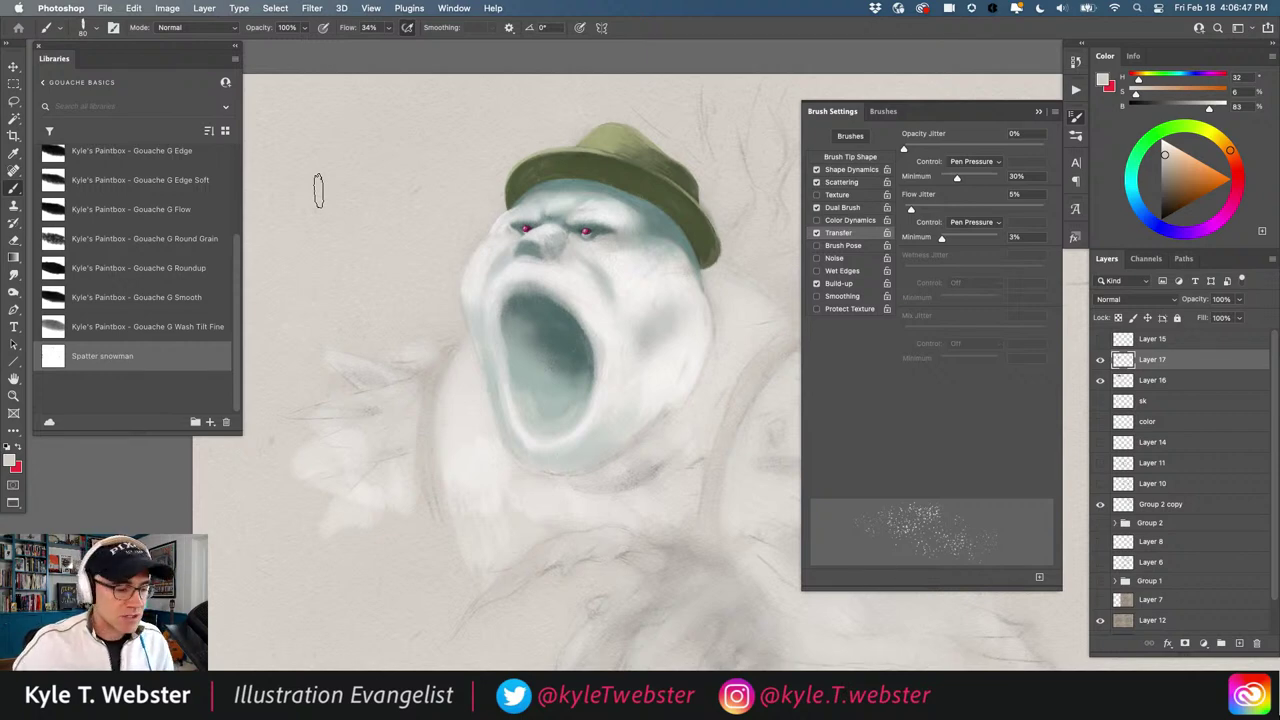
Focus on the edge of the face beneath the hat brim and switch to the KTW - Gouache Adjusted brush
super+click(527, 347)
drag(491, 380, 463, 397)
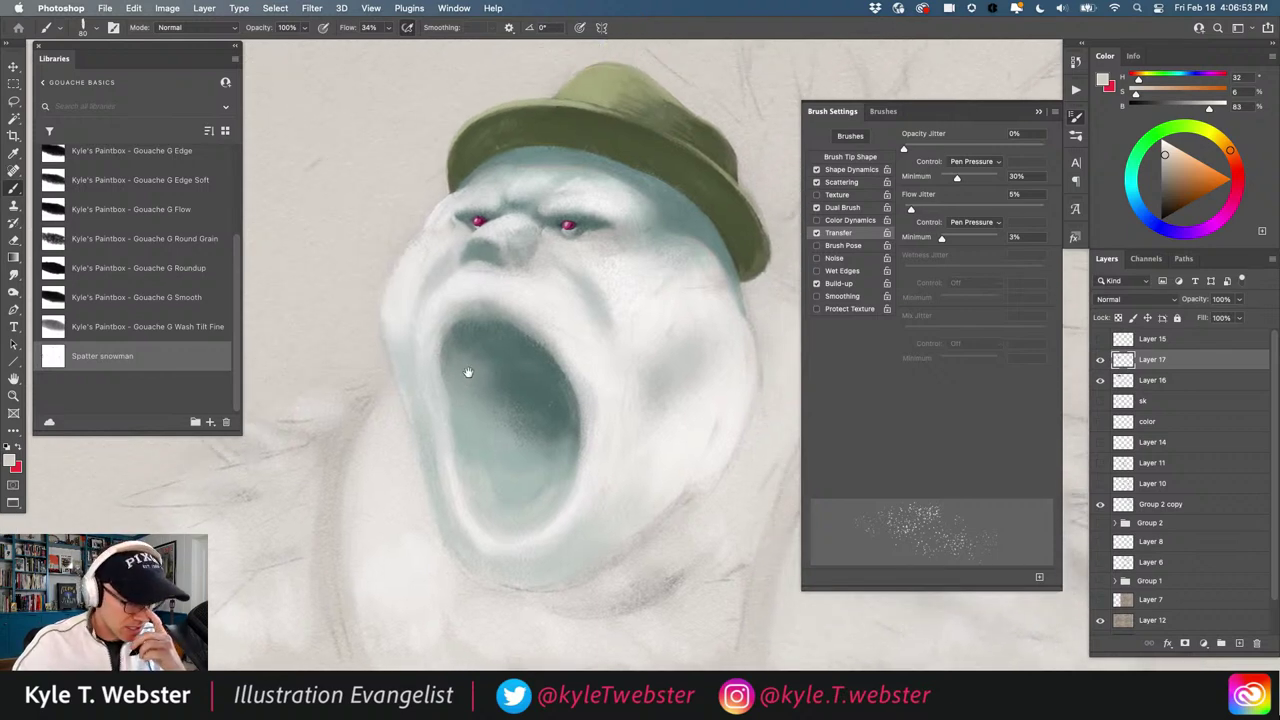
super+click(674, 254)
drag(655, 274, 555, 320)
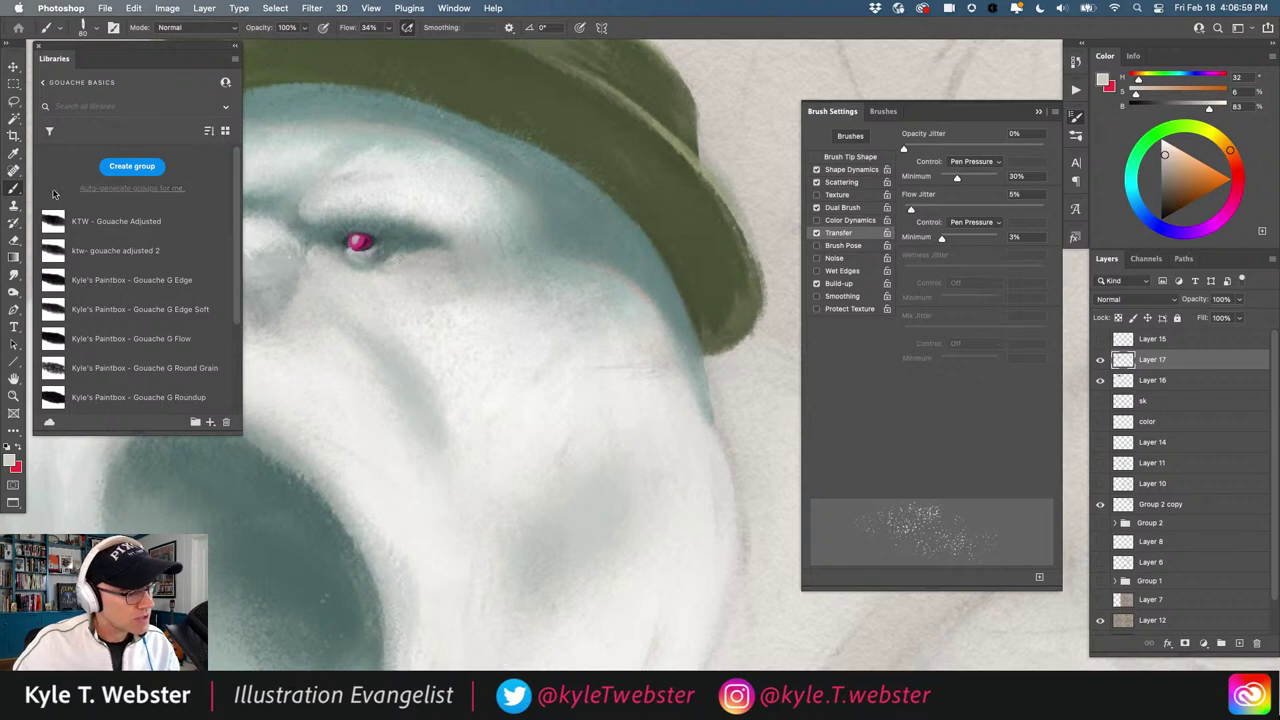
click(54, 221)
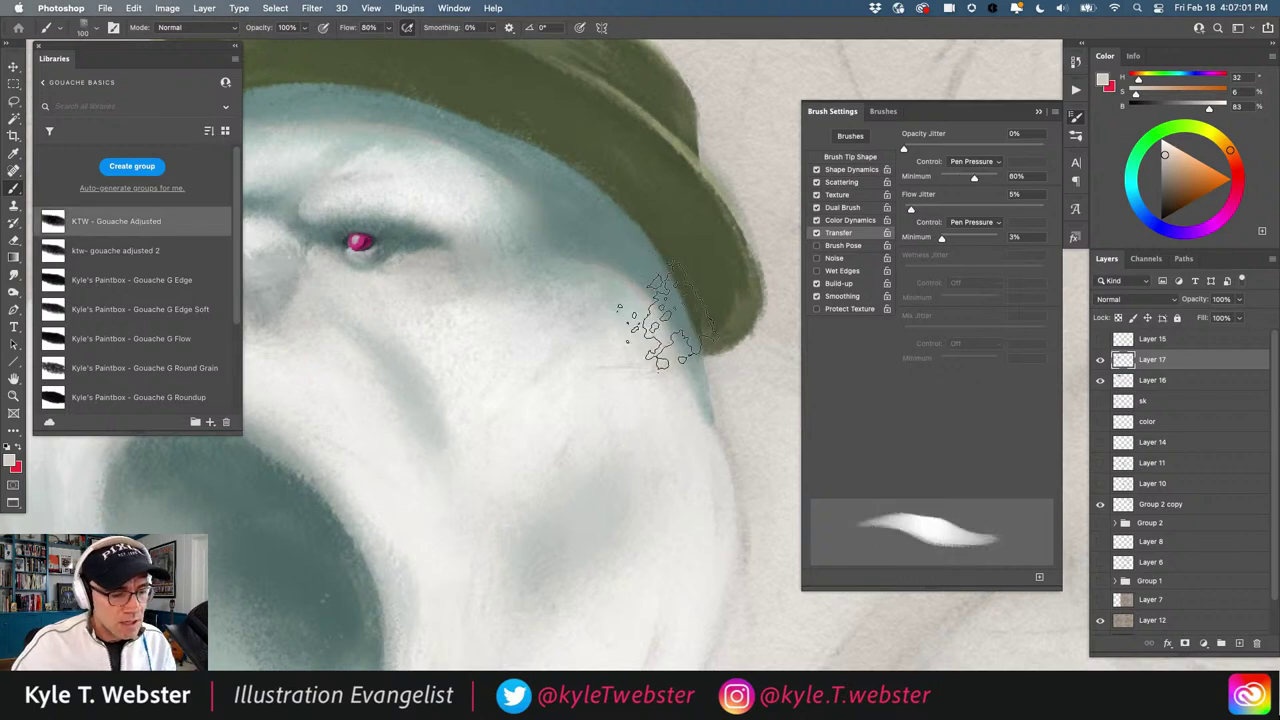
Lasso a thin crescent along the face's edge beneath the hat brim, then clear the selection
key(l)
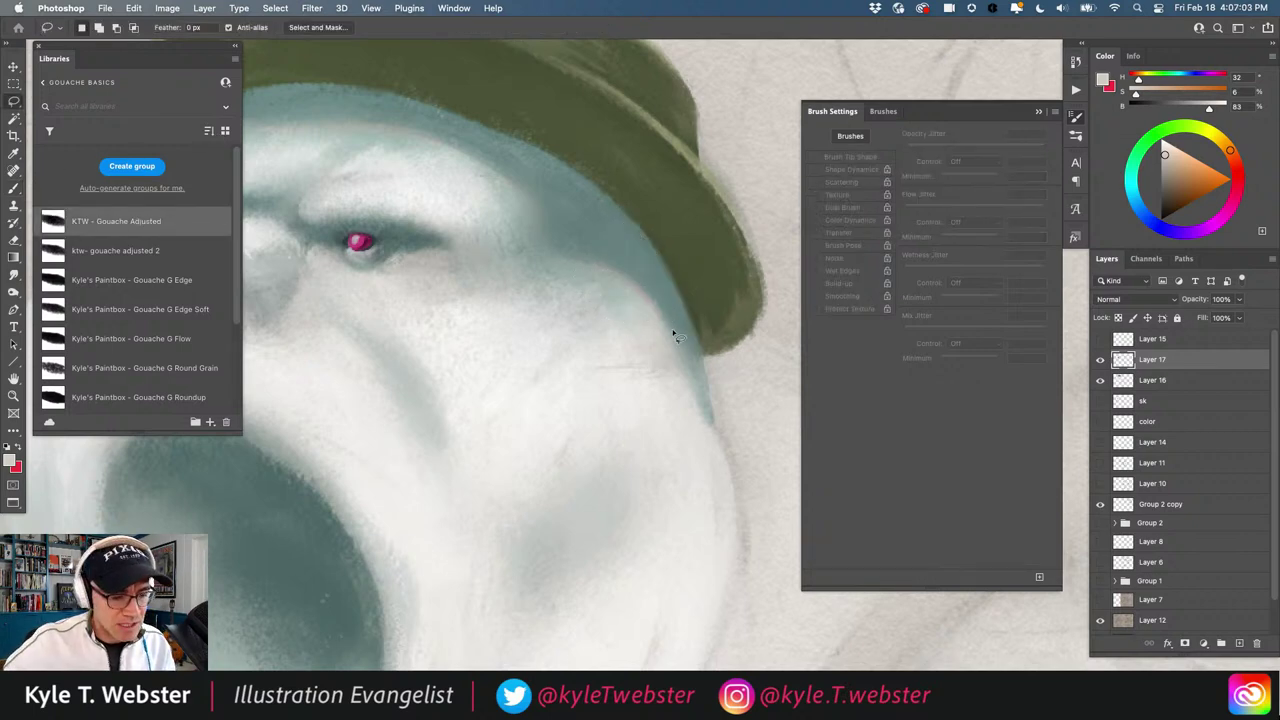
mouse_move(675, 335)
mouse_down()
mouse_move(644, 289)
mouse_move(591, 265)
mouse_move(649, 314)
mouse_move(679, 370)
mouse_up()
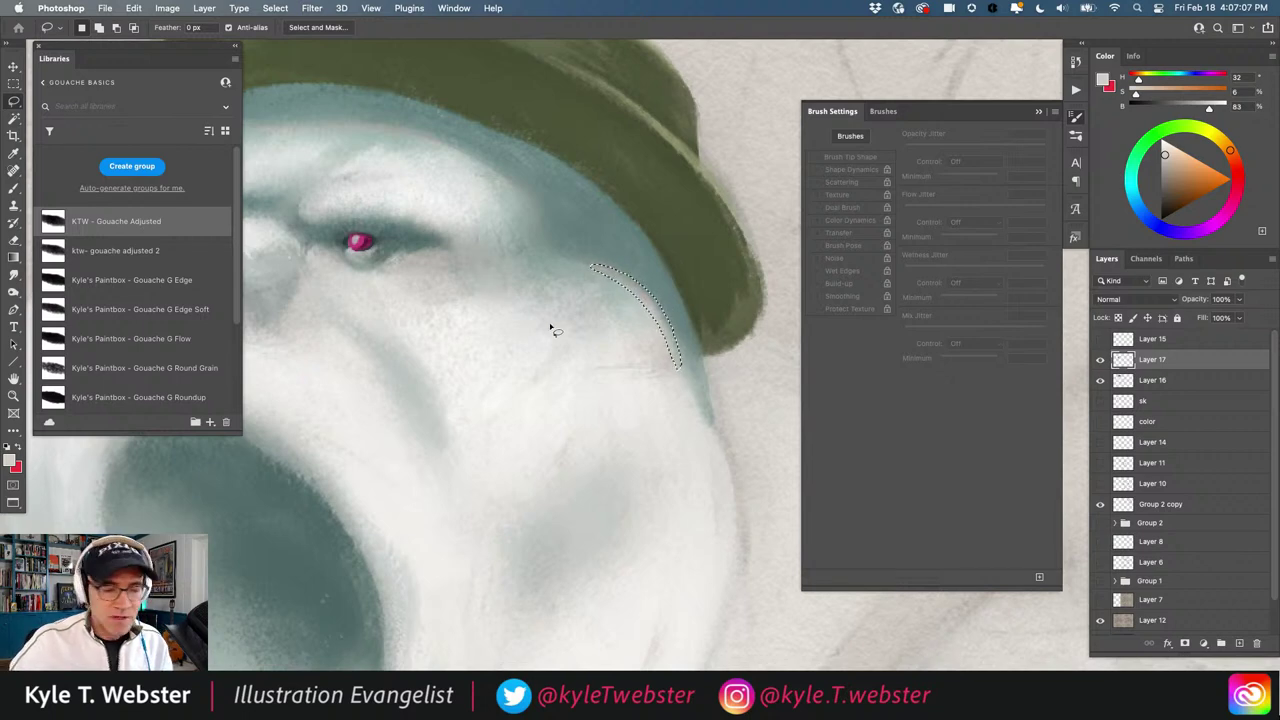
drag(574, 367, 669, 452)
mouse_move(642, 316)
mouse_down()
mouse_move(593, 254)
mouse_move(637, 325)
mouse_up()
click(502, 228)
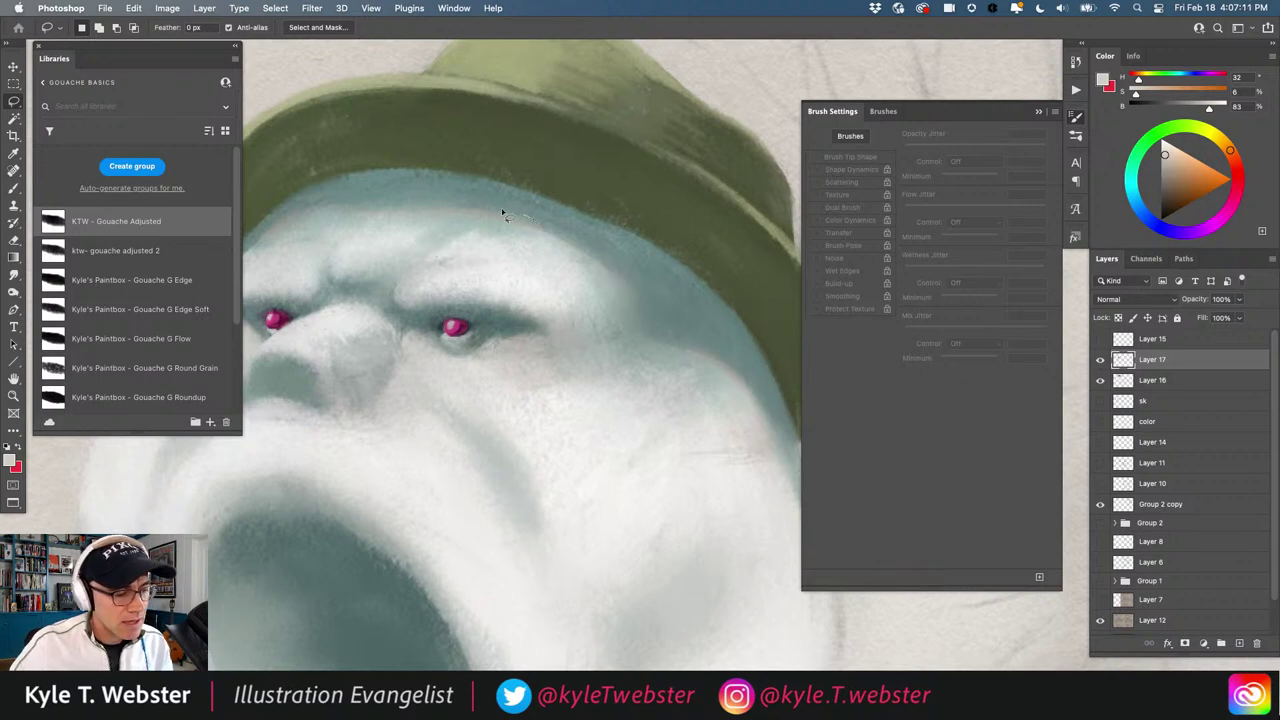
Lasso a small patch of forehead beneath the hat brim on the opposite side of the face, then deselect it
mouse_move(436, 205)
mouse_down()
mouse_move(521, 233)
mouse_move(504, 212)
mouse_move(465, 272)
mouse_move(444, 220)
mouse_move(401, 258)
mouse_move(489, 218)
mouse_move(452, 216)
mouse_up()
scroll(331, 266, left, 5)
drag(478, 446, 467, 455)
scroll(467, 455, down, 3)
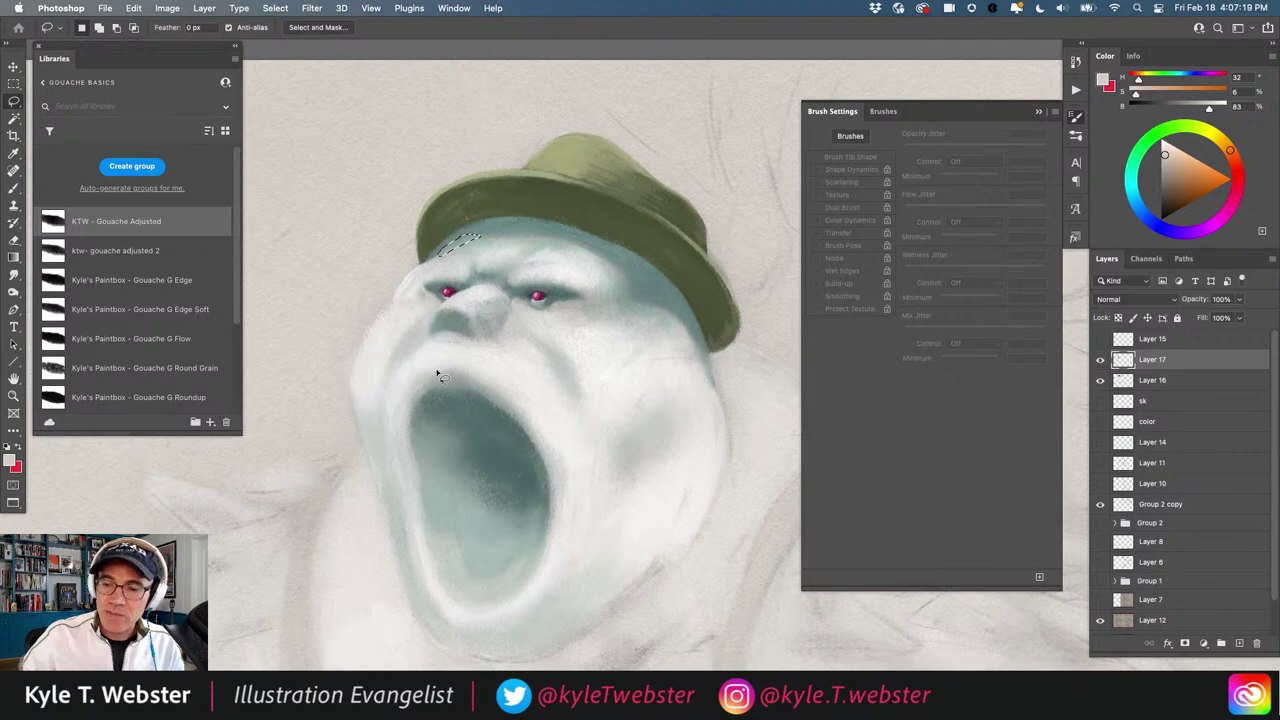
key(super+d)
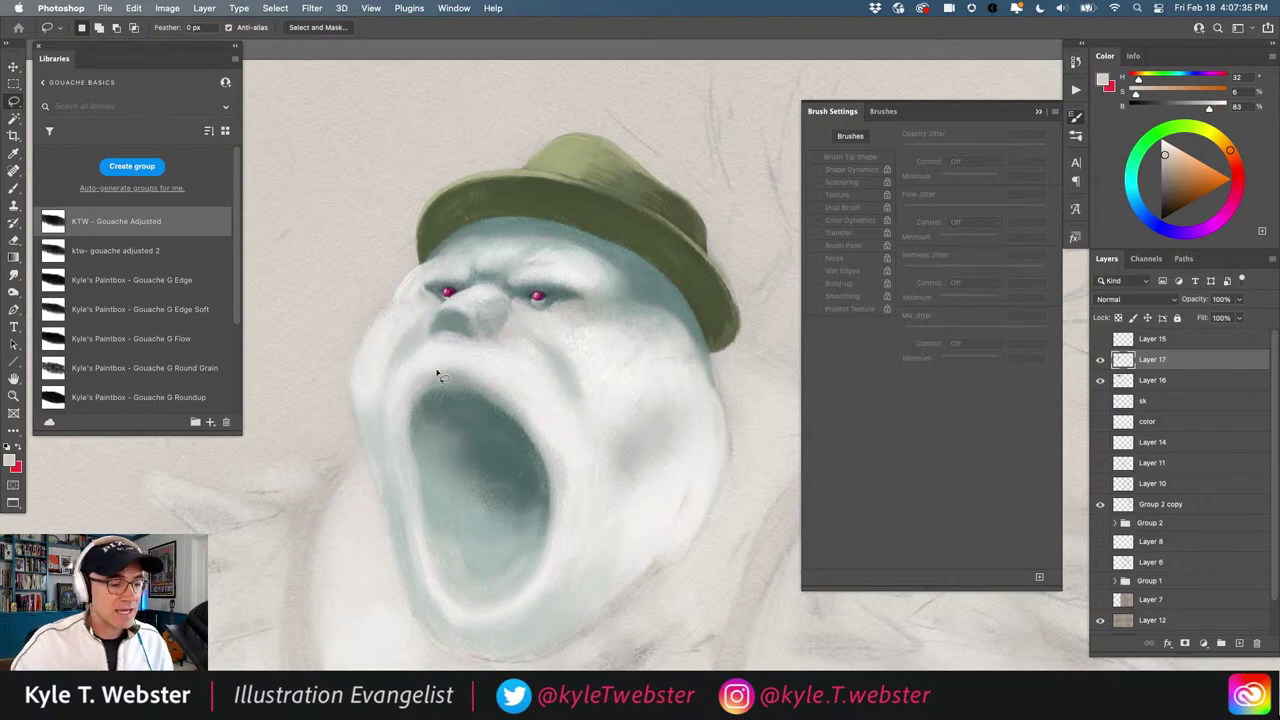
super+click(564, 136)
alt+click(467, 289)
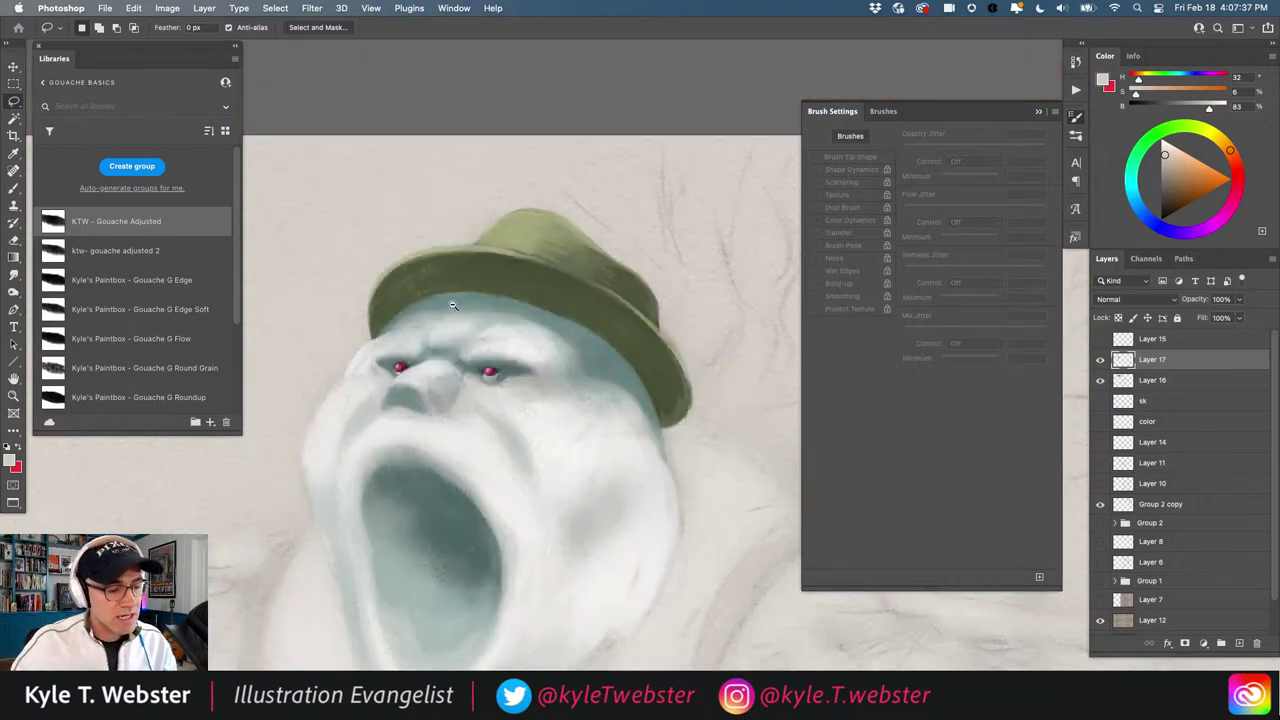
drag(424, 406, 443, 366)
super+click(572, 317)
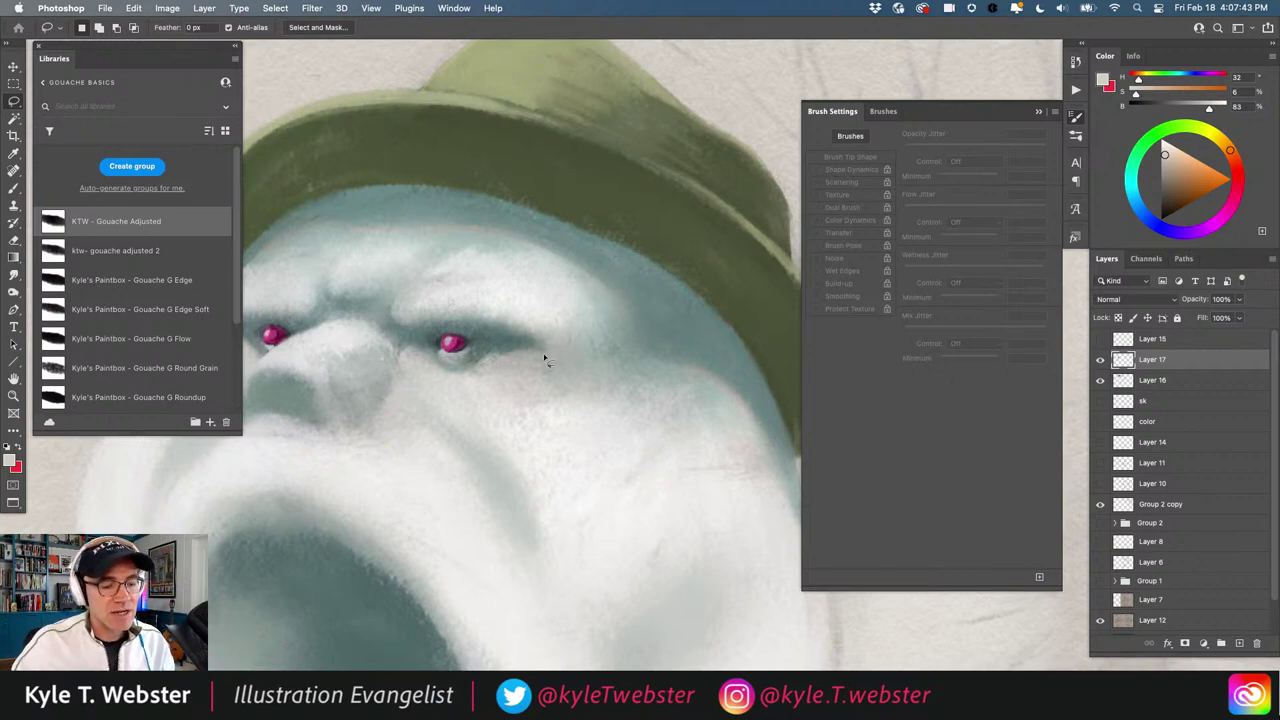
alt+click(527, 452)
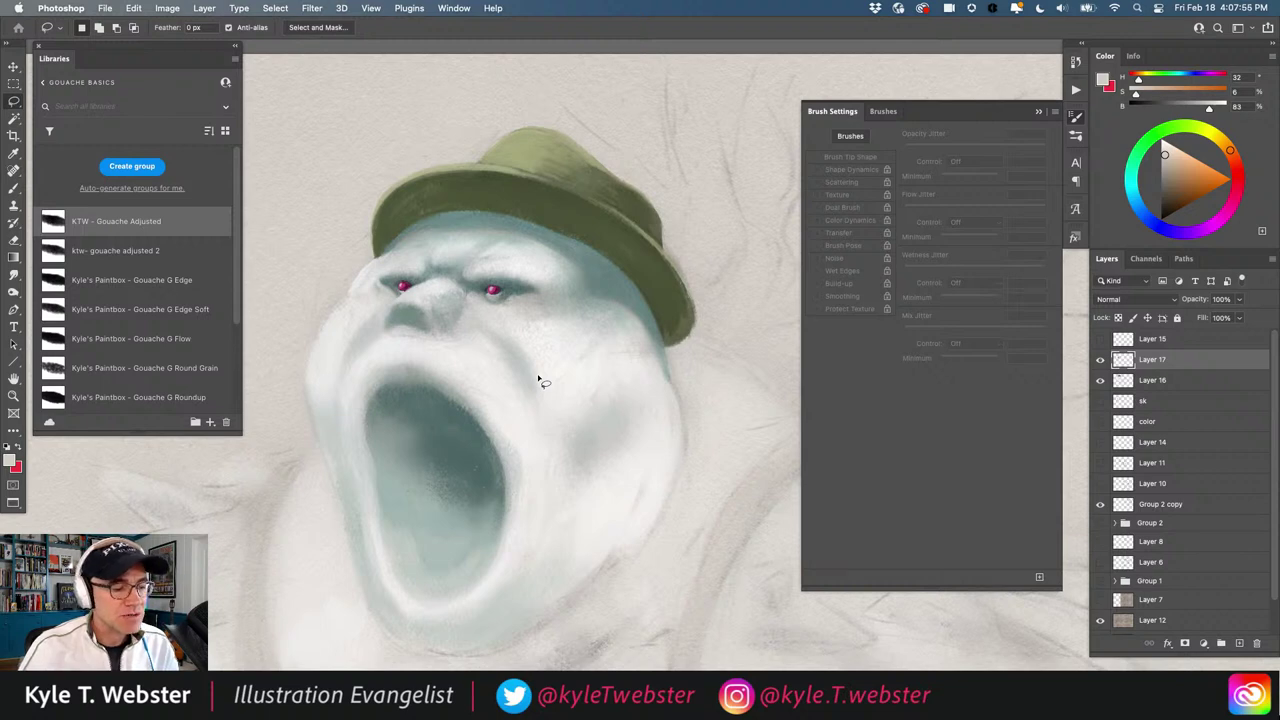
Return to the Brush tool and sample an off-white from the outer brow beneath the hat brim
key(b)
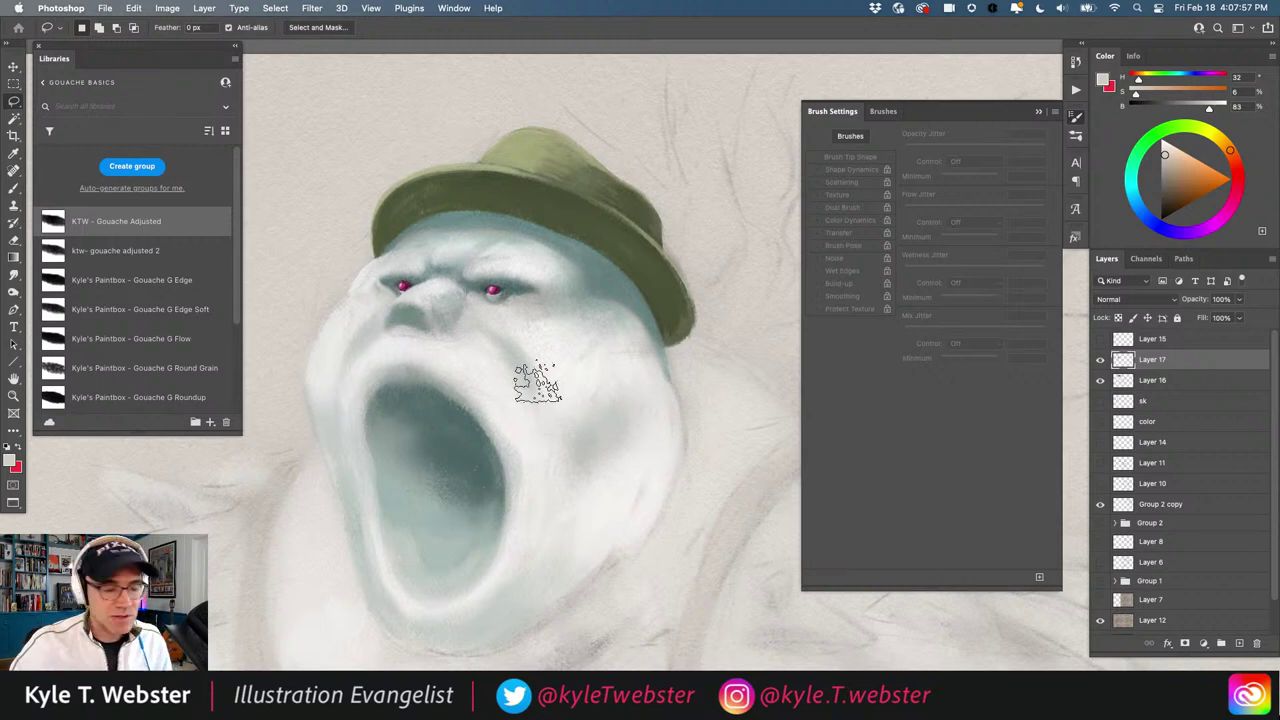
drag(361, 422, 445, 436)
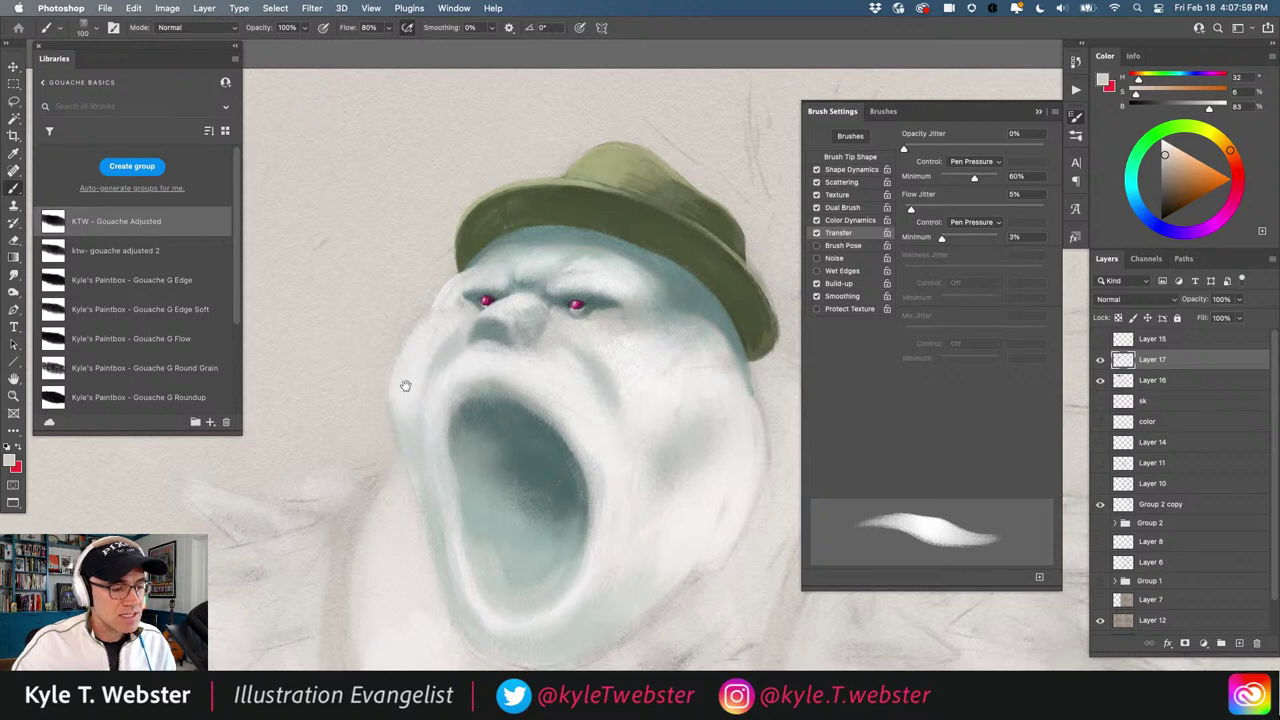
scroll(460, 285, up, 2)
alt+click(434, 285)
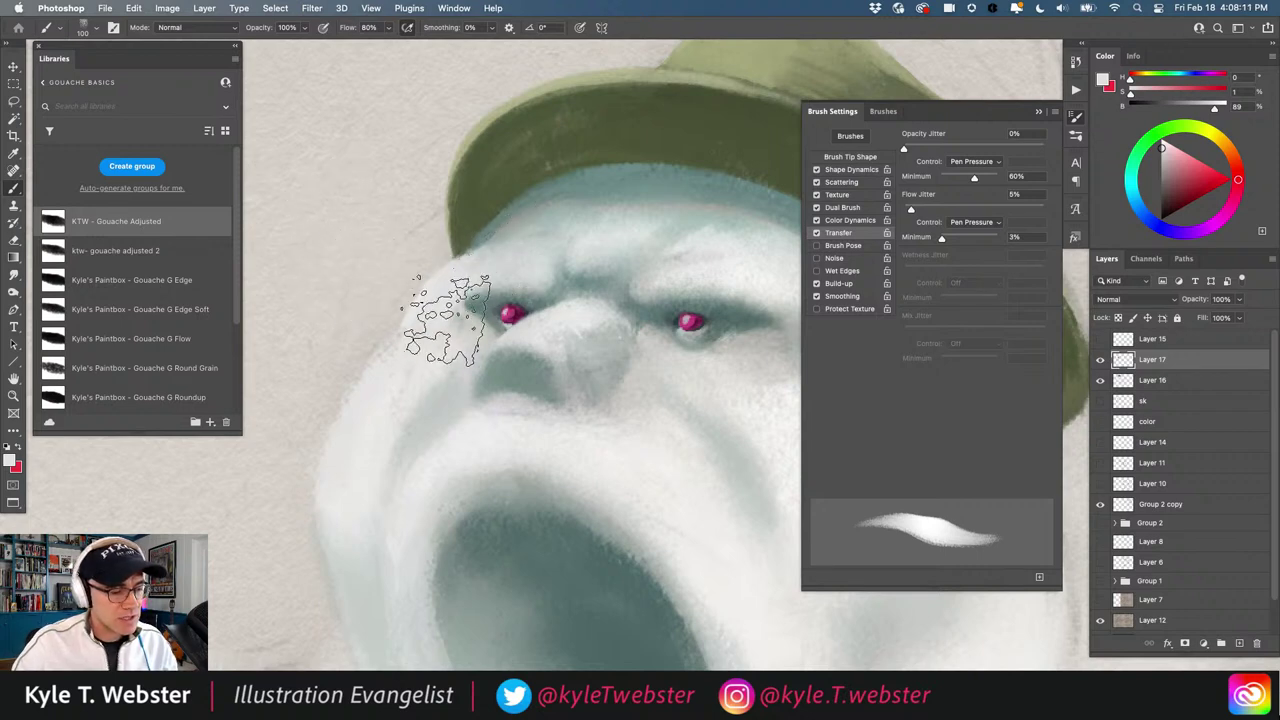
drag(403, 390, 366, 440)
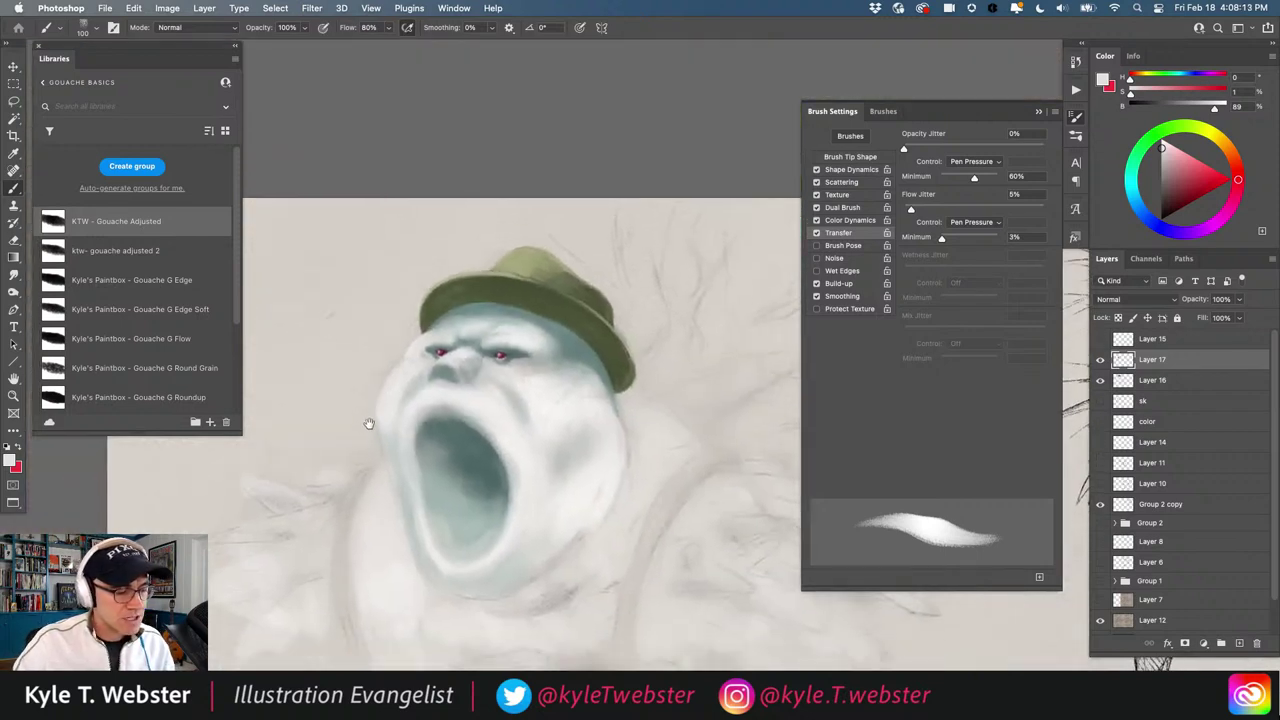
Reduce the brush size to 50 and refine the outer brow beneath the brim with greys and off-white sampled from the face
super+click(414, 376)
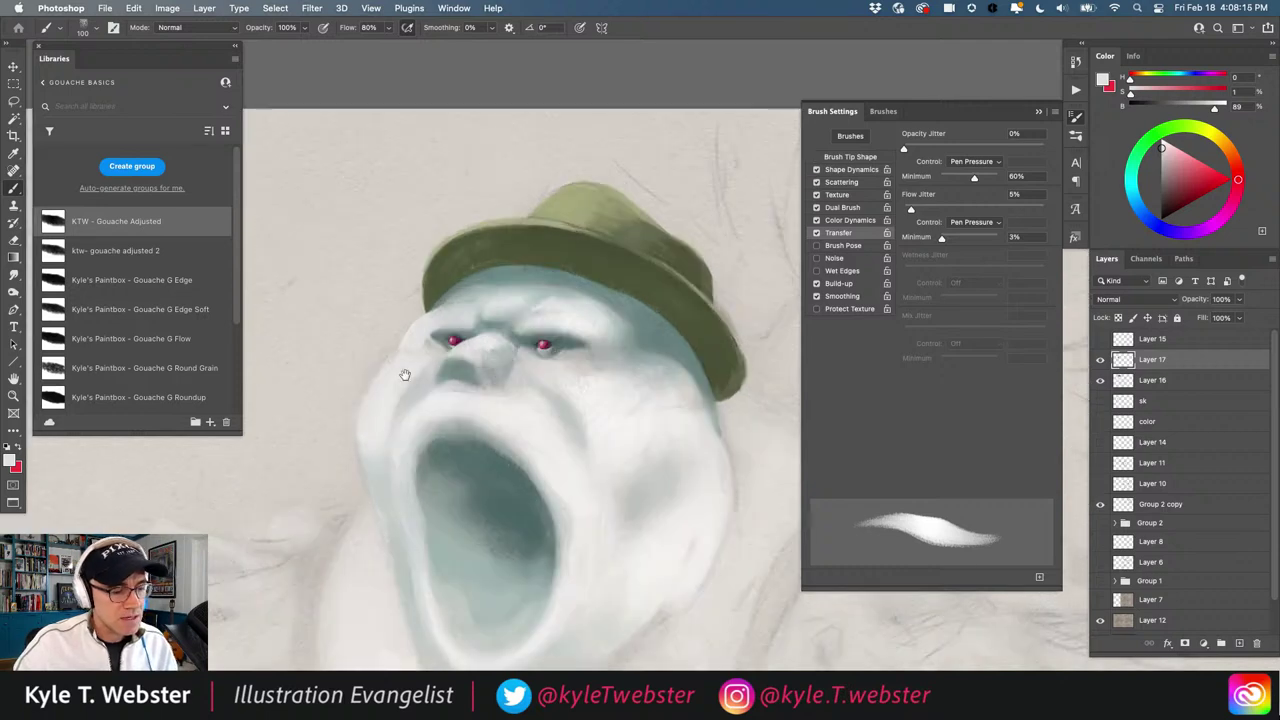
alt+click(609, 345)
super+click(424, 346)
key(bracketleft)
key(bracketleft)
key(bracketleft)
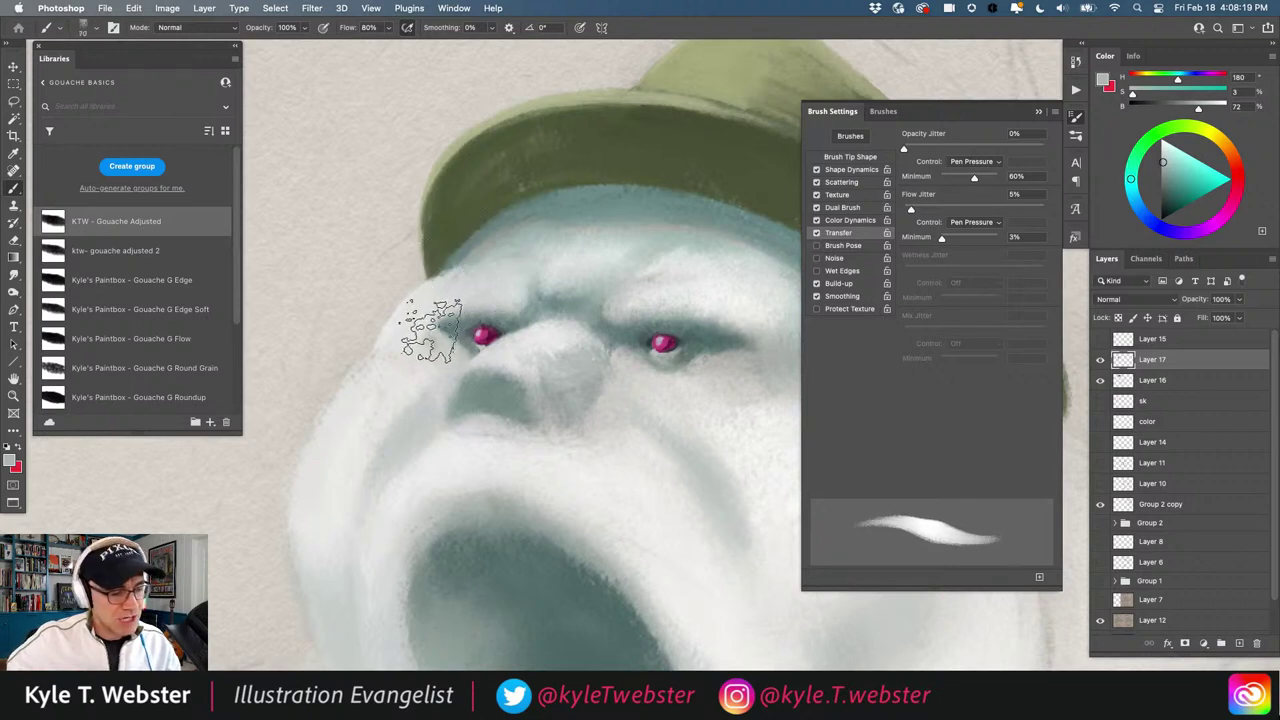
key(bracketleft)
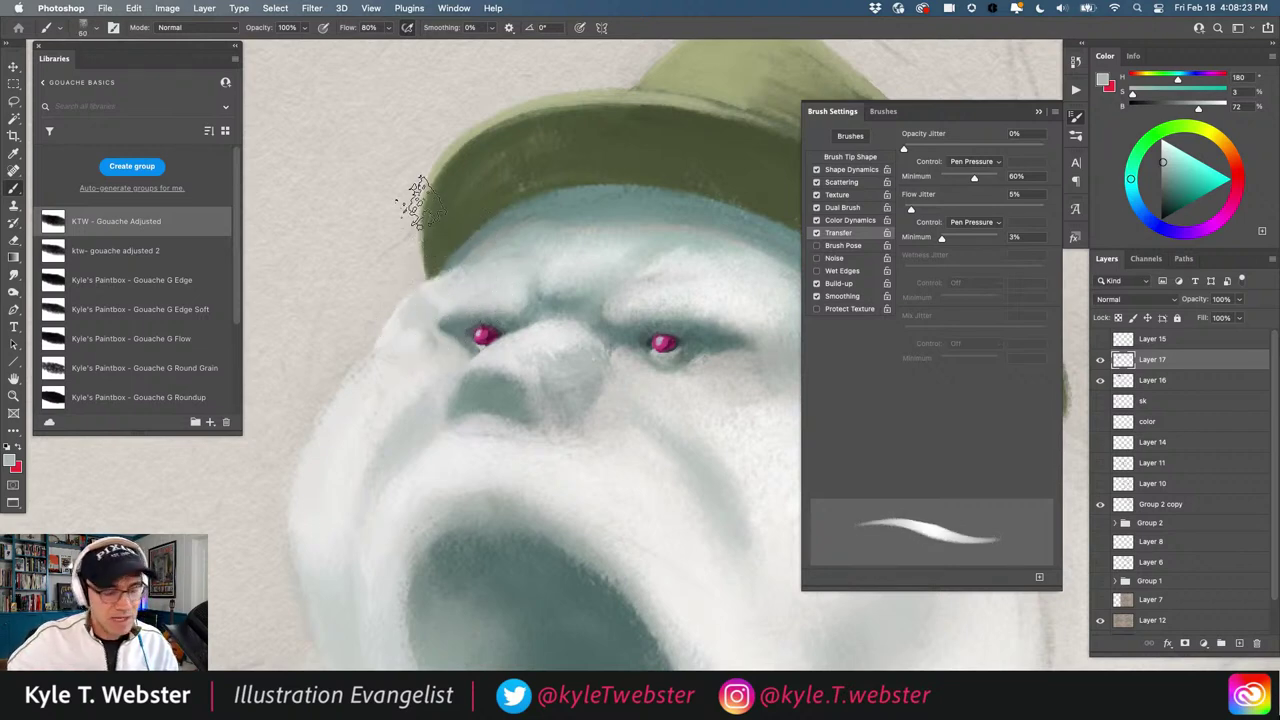
alt+click(466, 320)
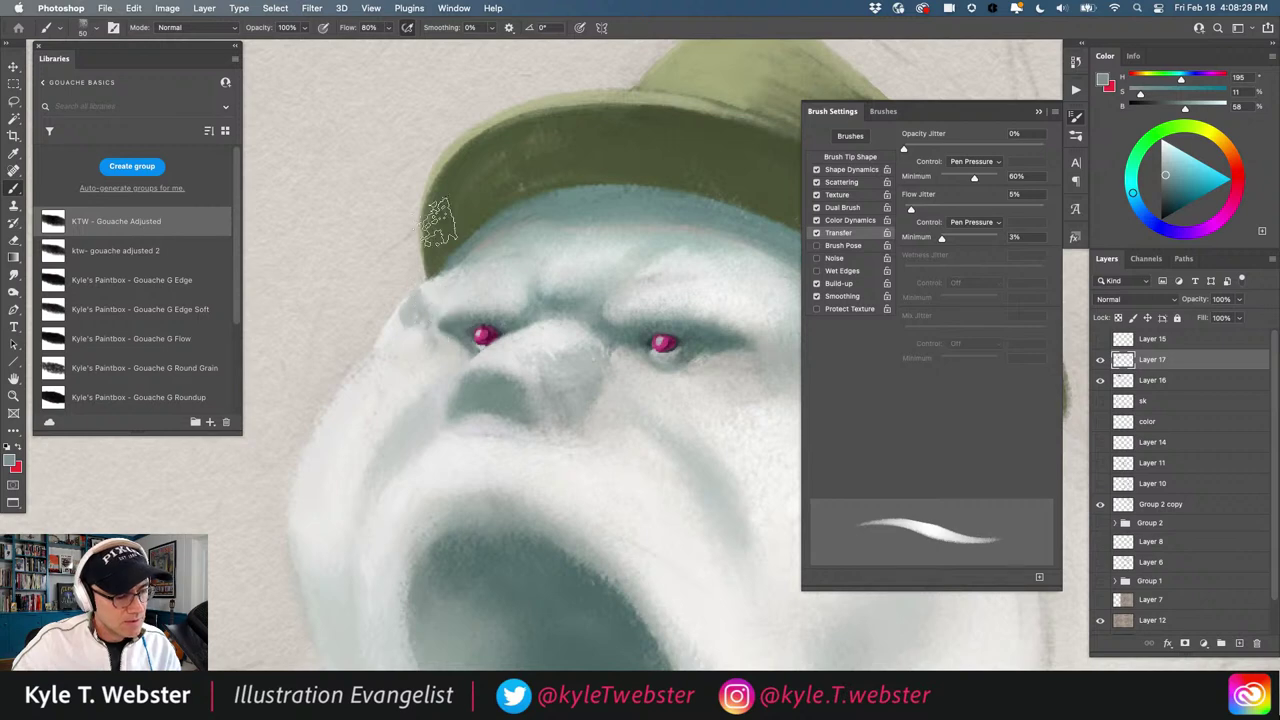
alt+click(445, 300)
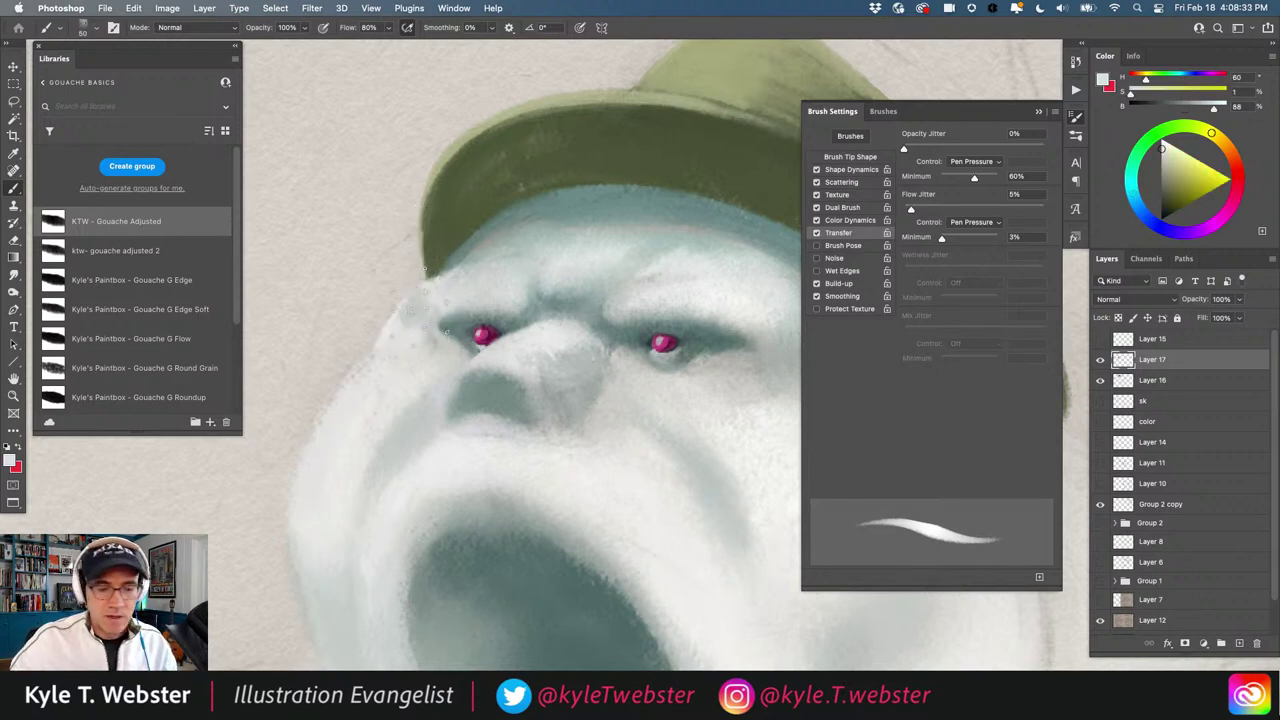
Blend the repainted outer brow beneath the hat brim with the speckled Smudge tool
key(r)
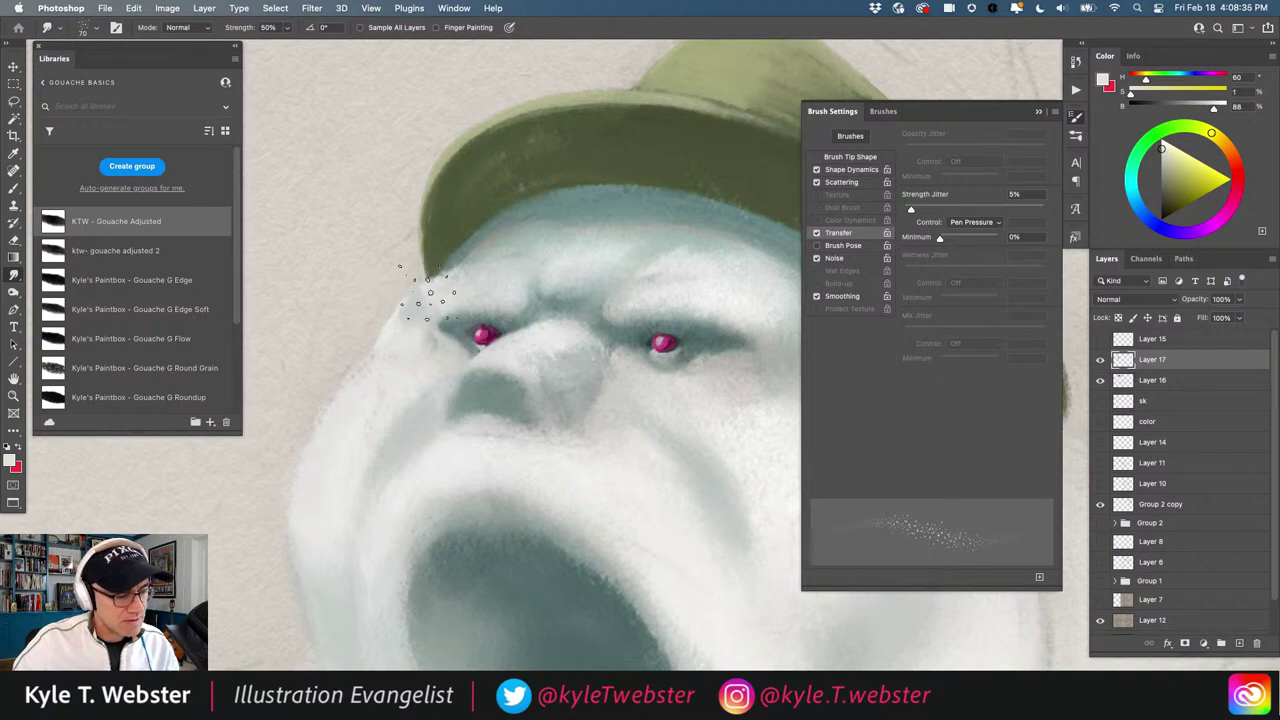
scroll(385, 395, down, 5)
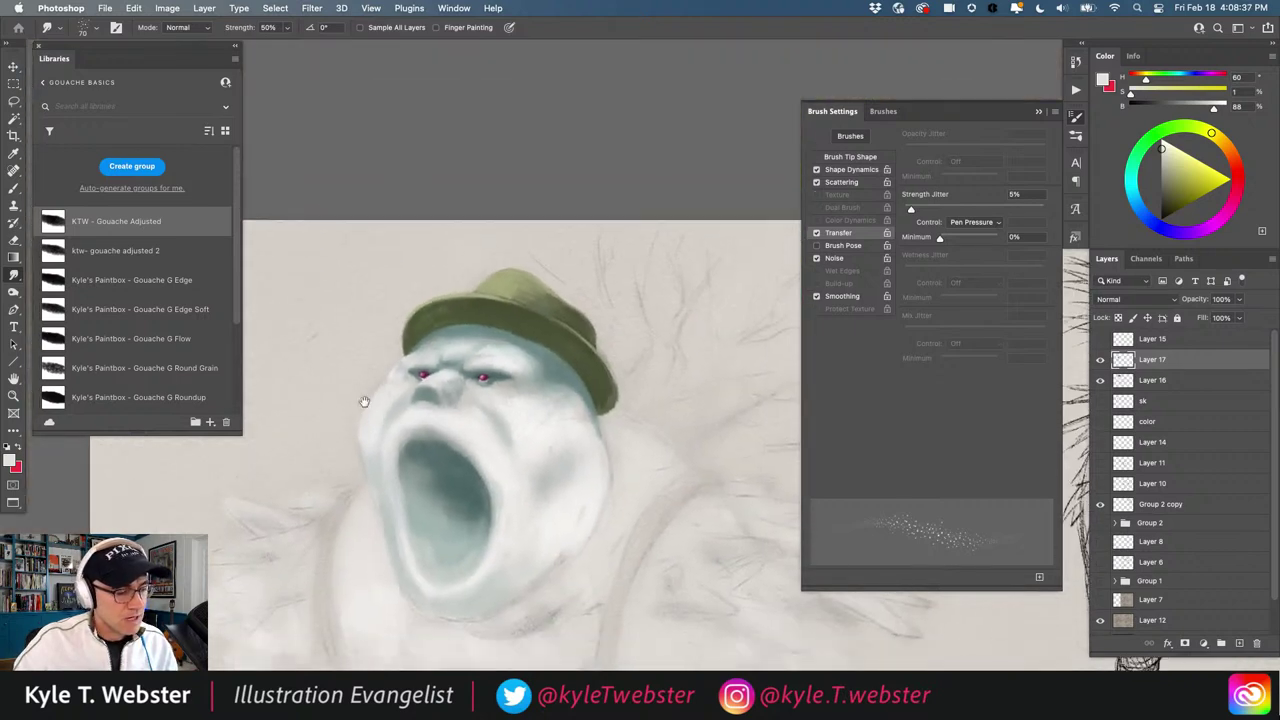
scroll(394, 374, up, 1)
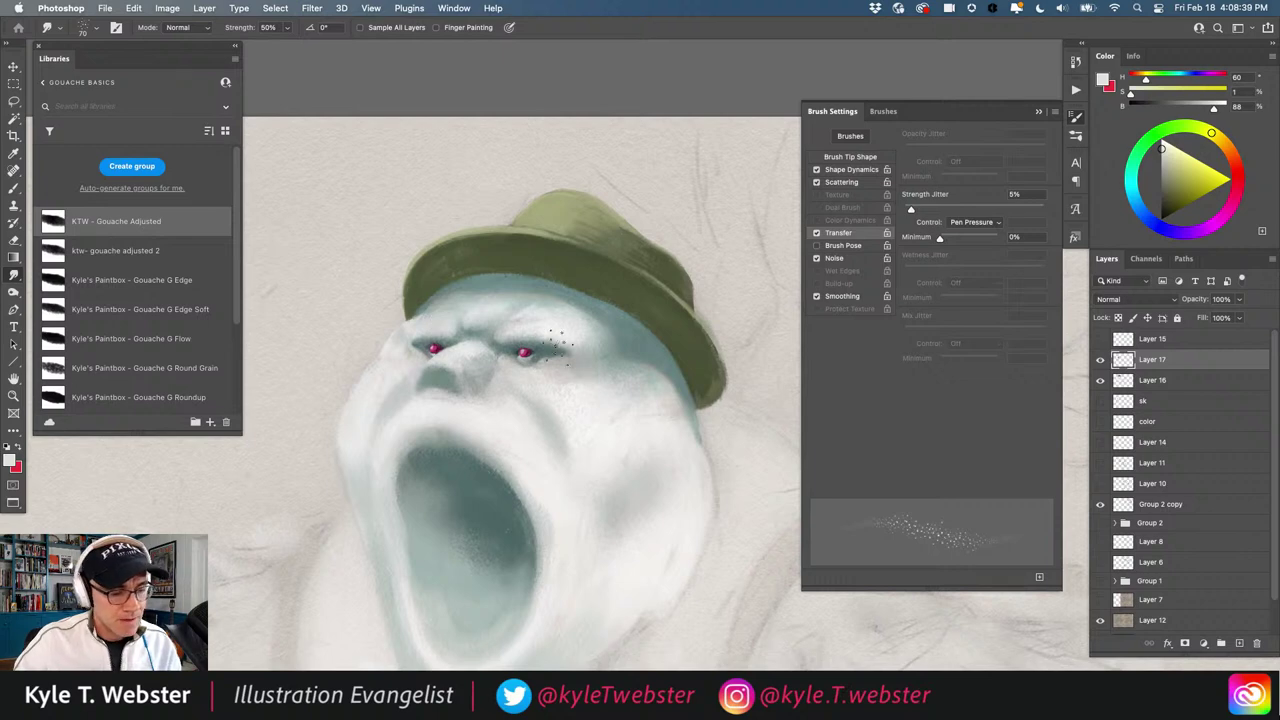
Return to the Brush tool, collapse the brush settings, and adjust a grey sampled below the brim to teal H 184, S 21, B 68
key(b)
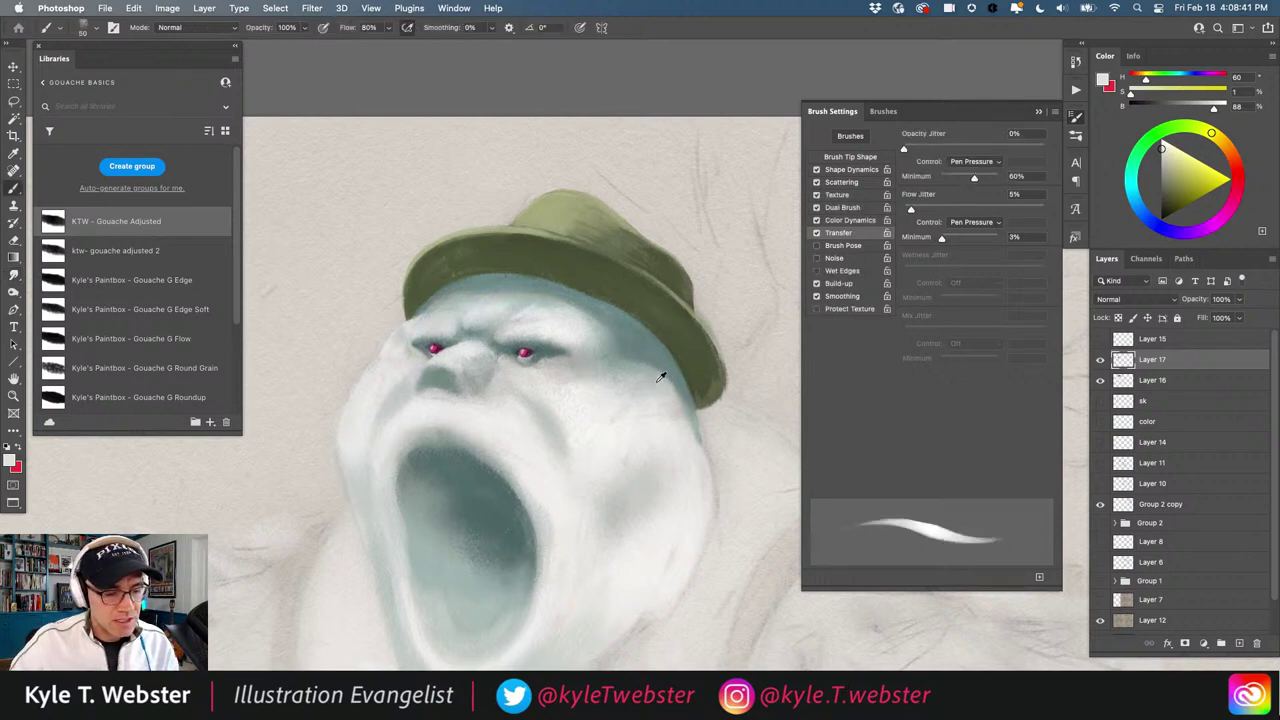
alt+click(657, 381)
click(1039, 112)
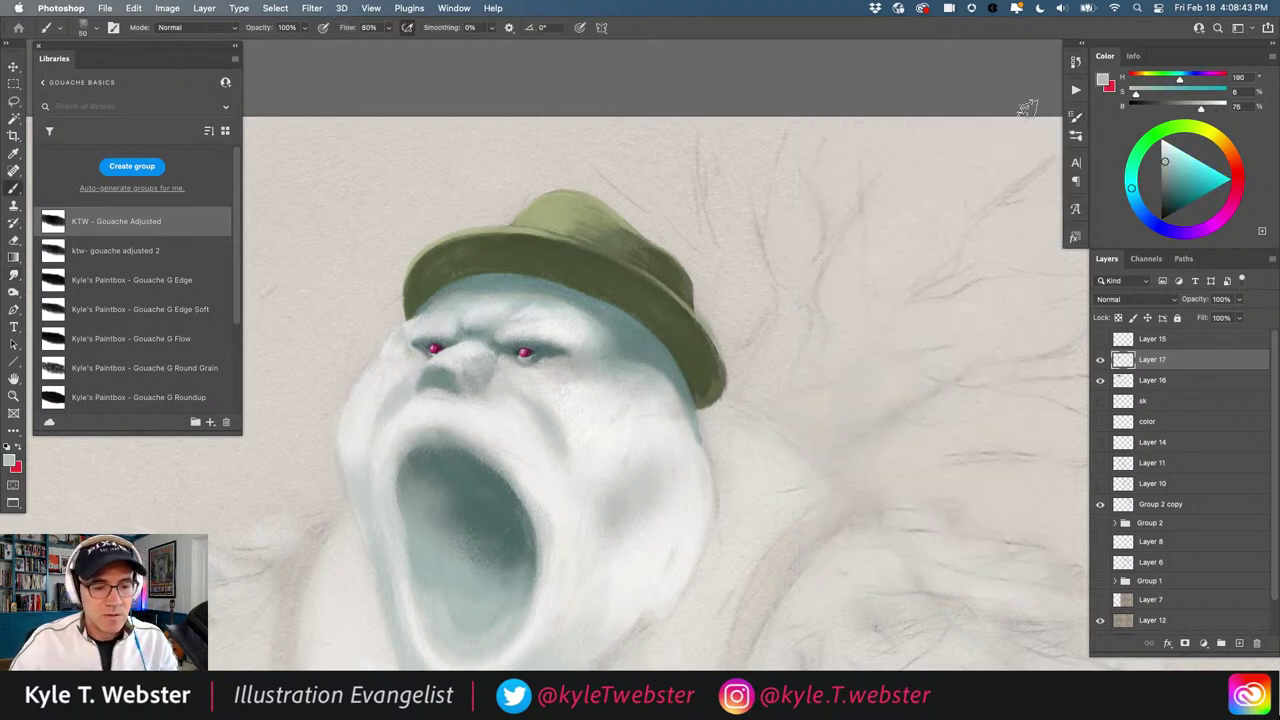
super+click(573, 379)
ctrl+click(573, 380)
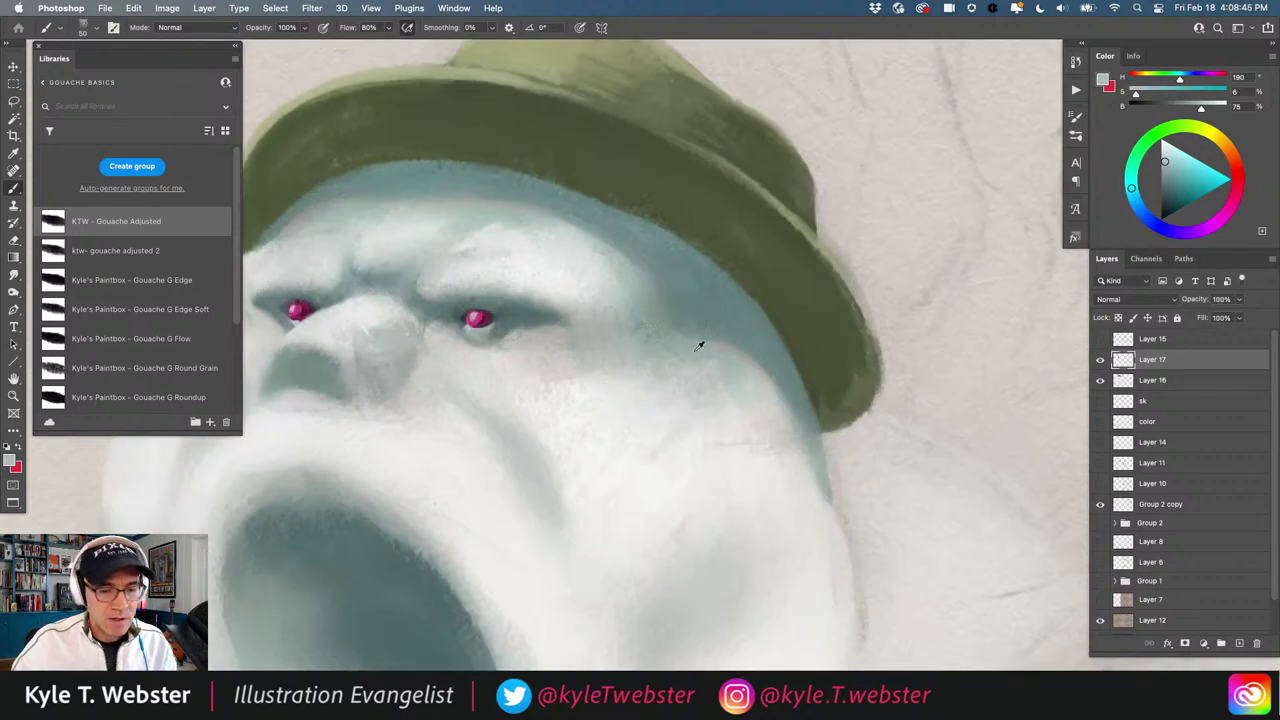
drag(1166, 162, 1170, 168)
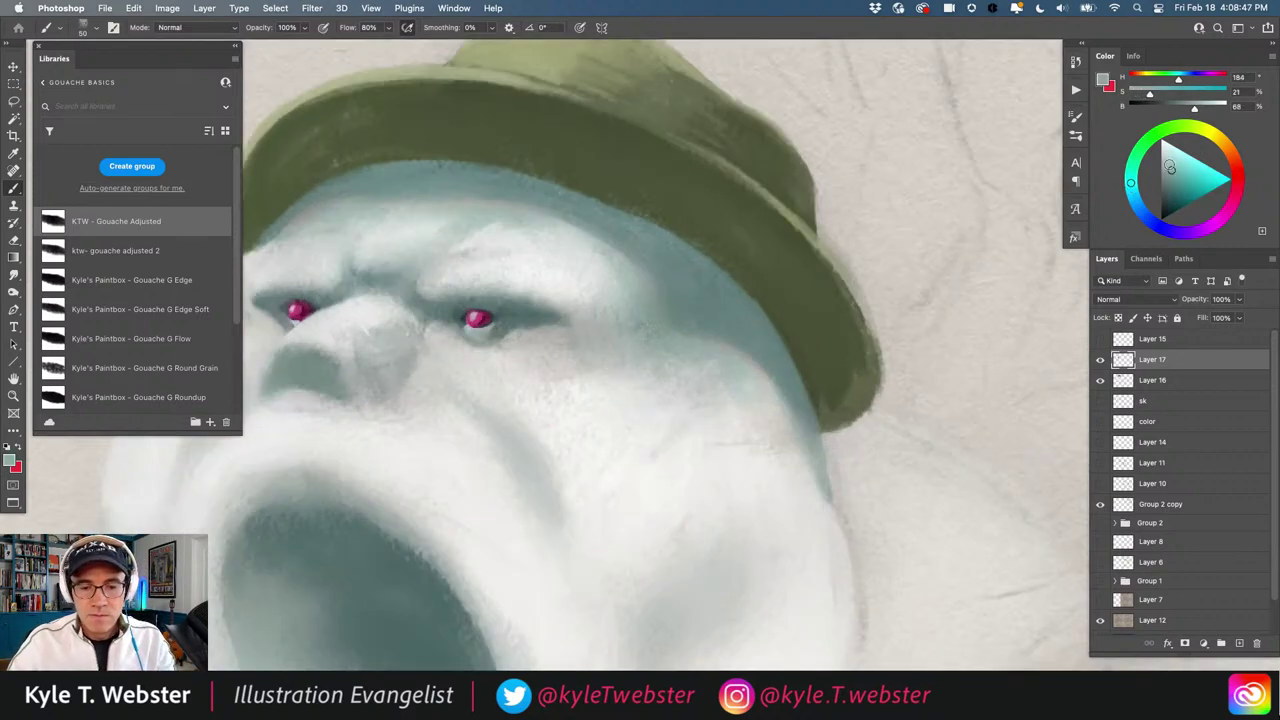
Shape the outer corner of the eye and brow using dark teal, mid grey and off-white sampled from the surrounding paint
drag(526, 433, 814, 438)
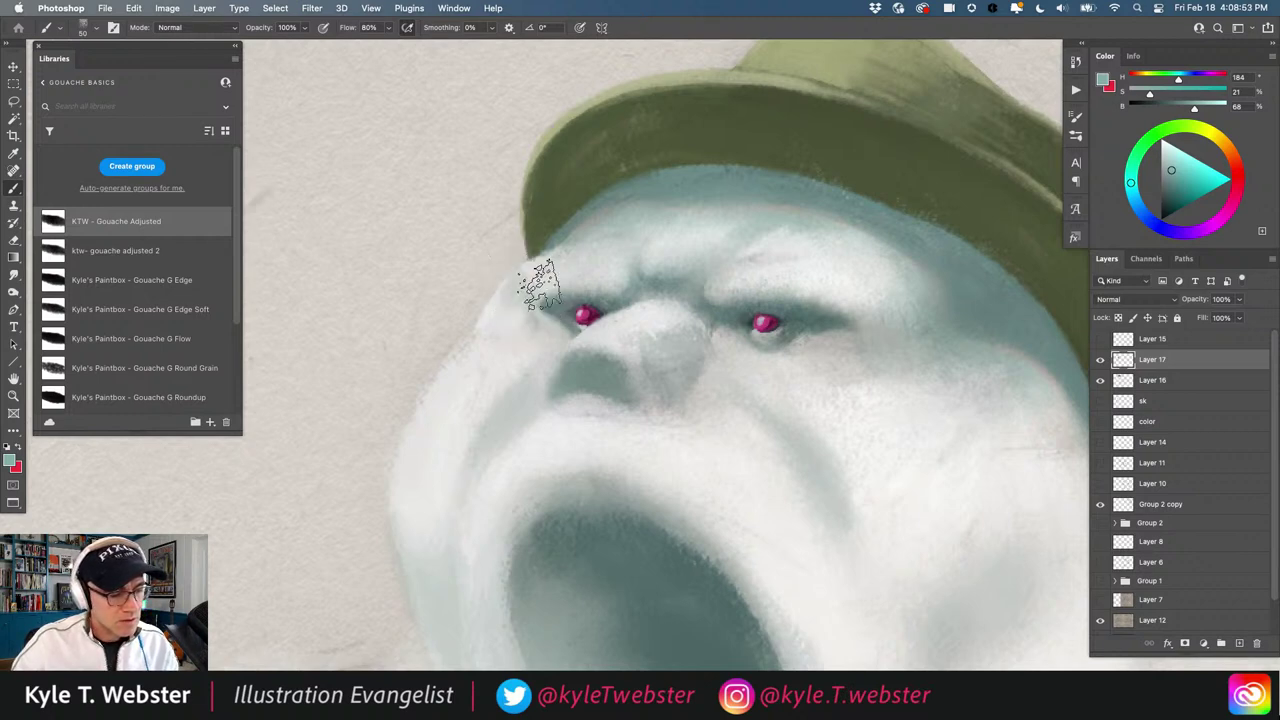
alt+click(545, 305)
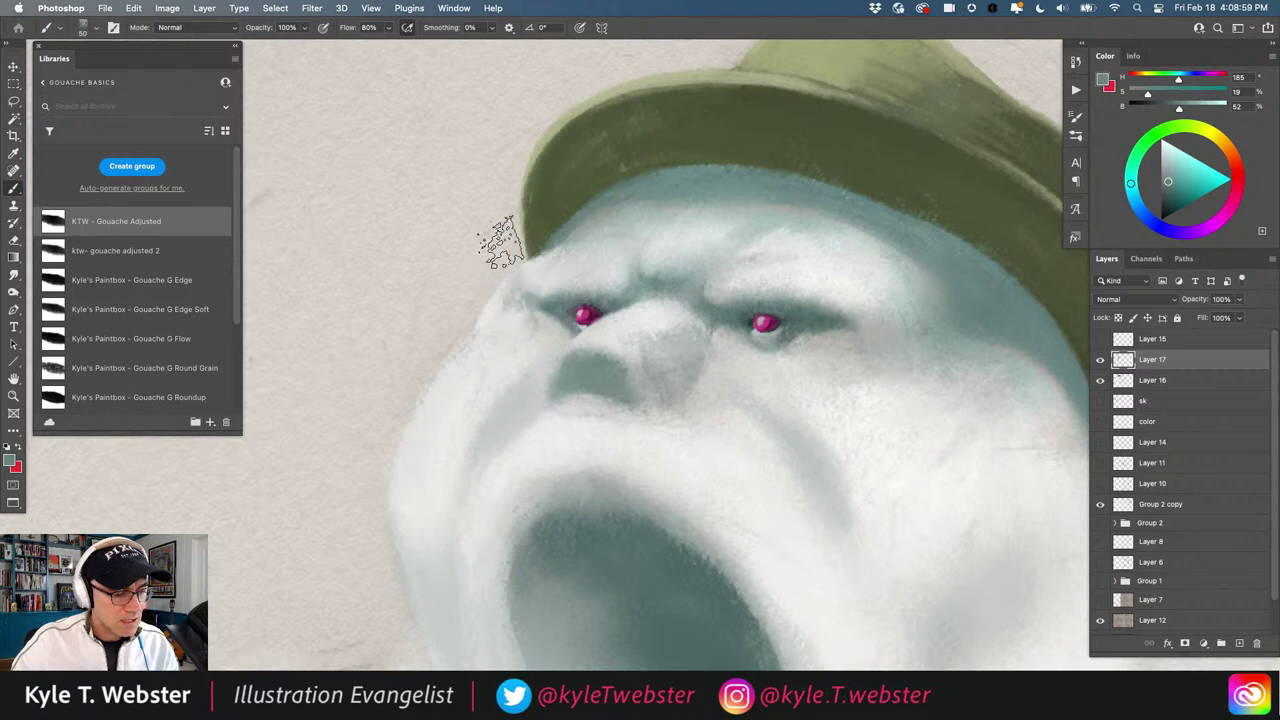
alt+click(528, 308)
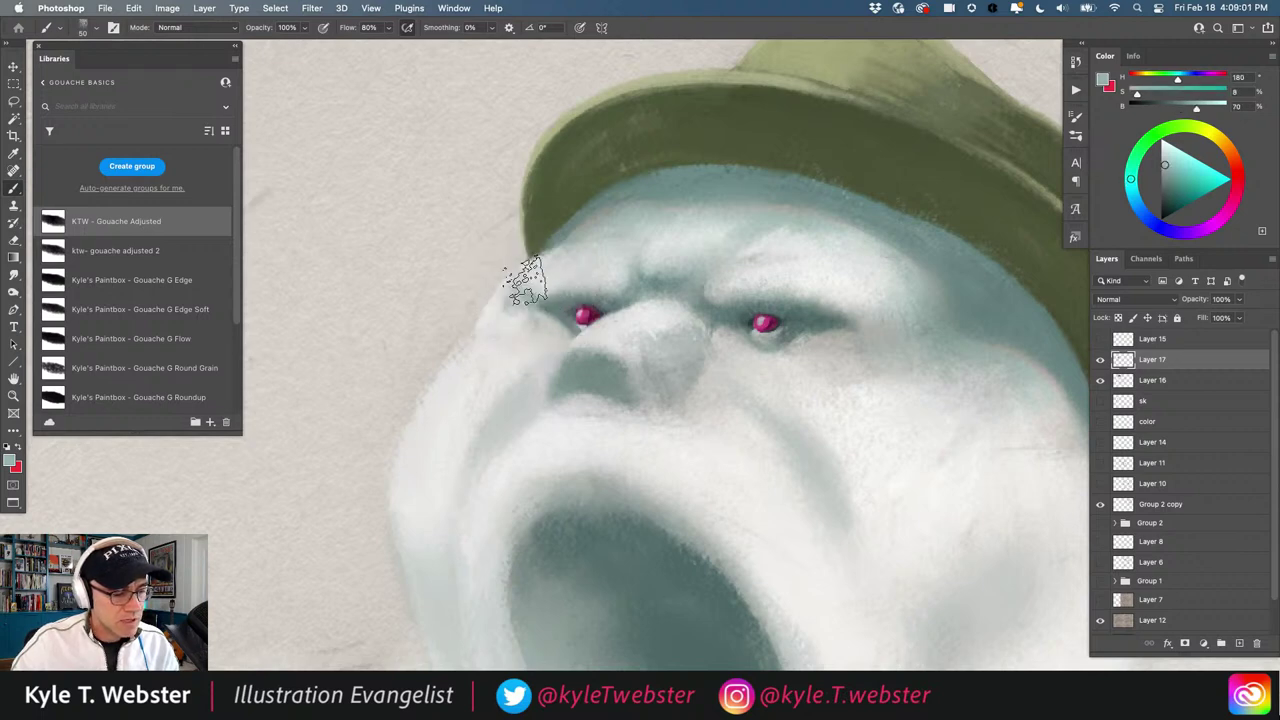
alt+click(519, 314)
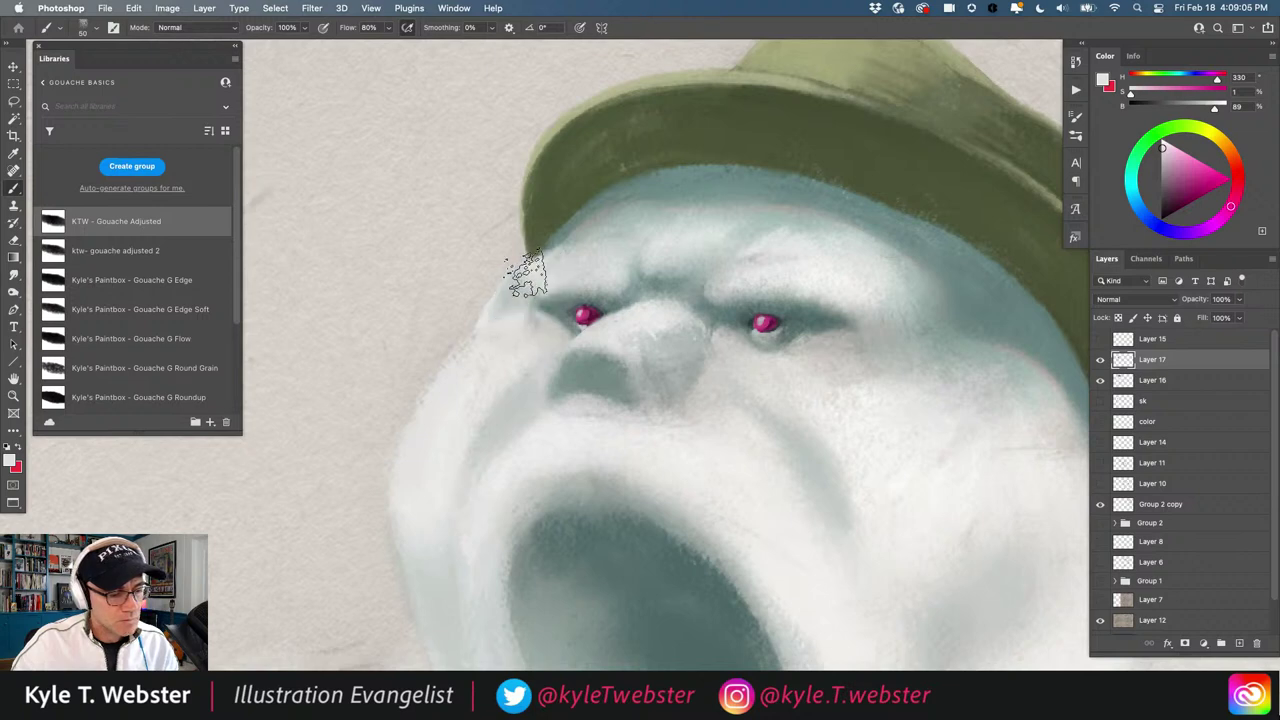
alt+click(552, 303)
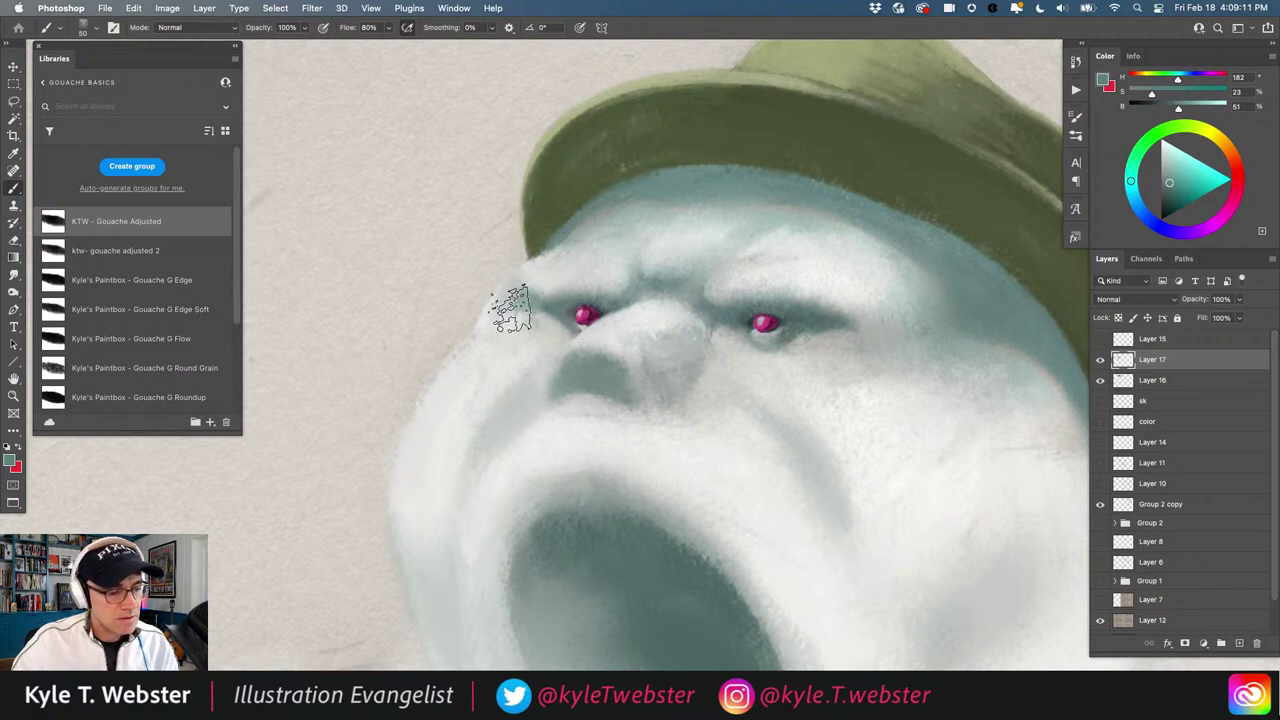
Smudge the area beside the outer eye, then return to the Brush tool and touch up the brow's edge with sampled off-white
key(r)
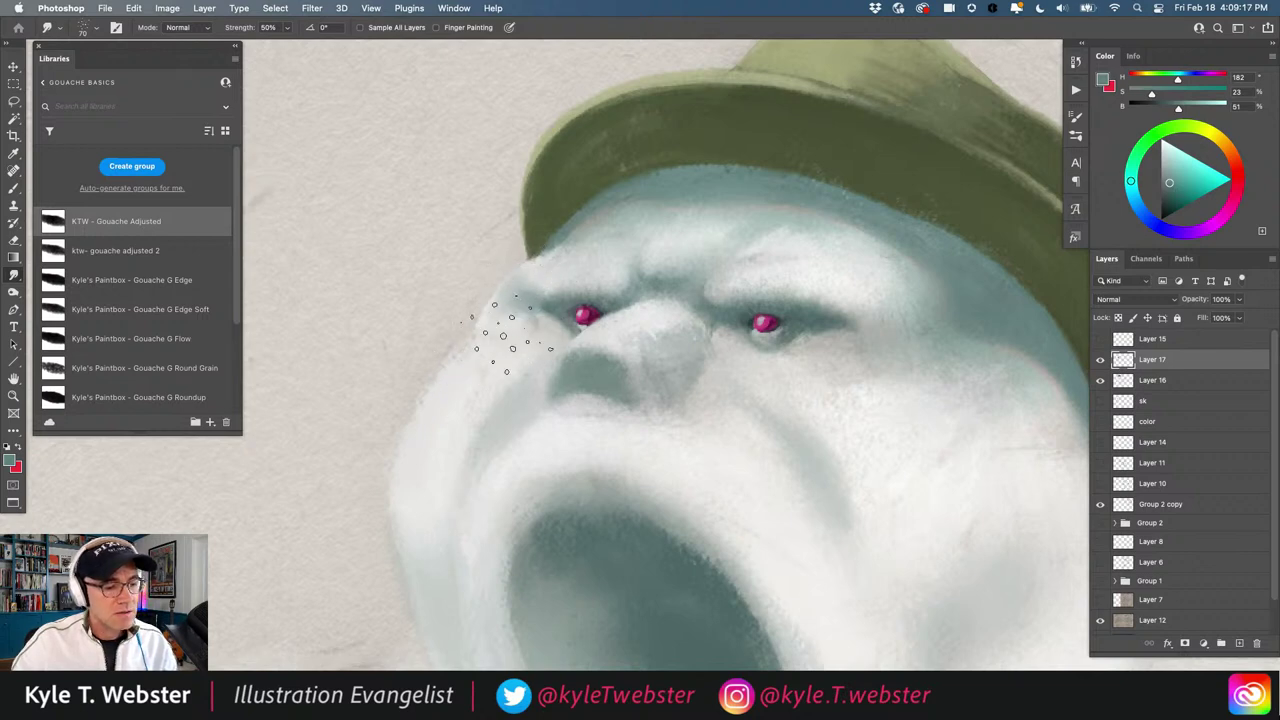
drag(476, 402, 454, 383)
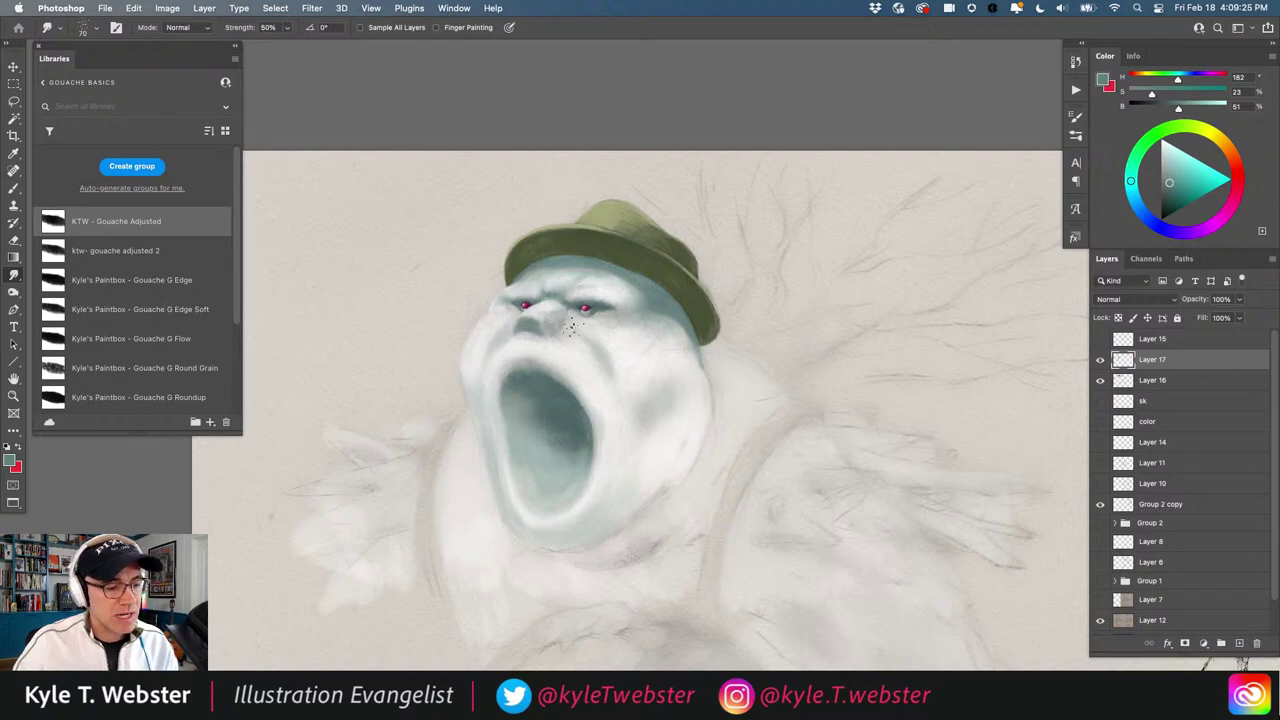
scroll(501, 330, up, 3)
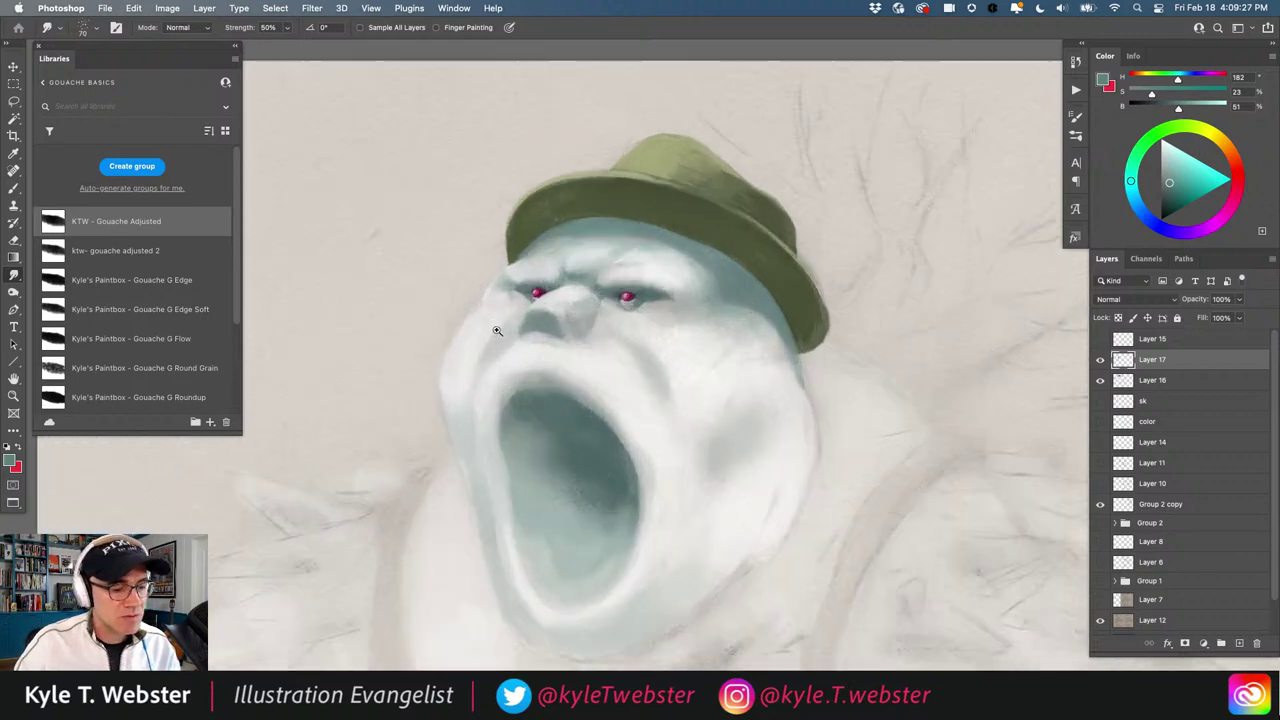
key(b)
alt+click(517, 277)
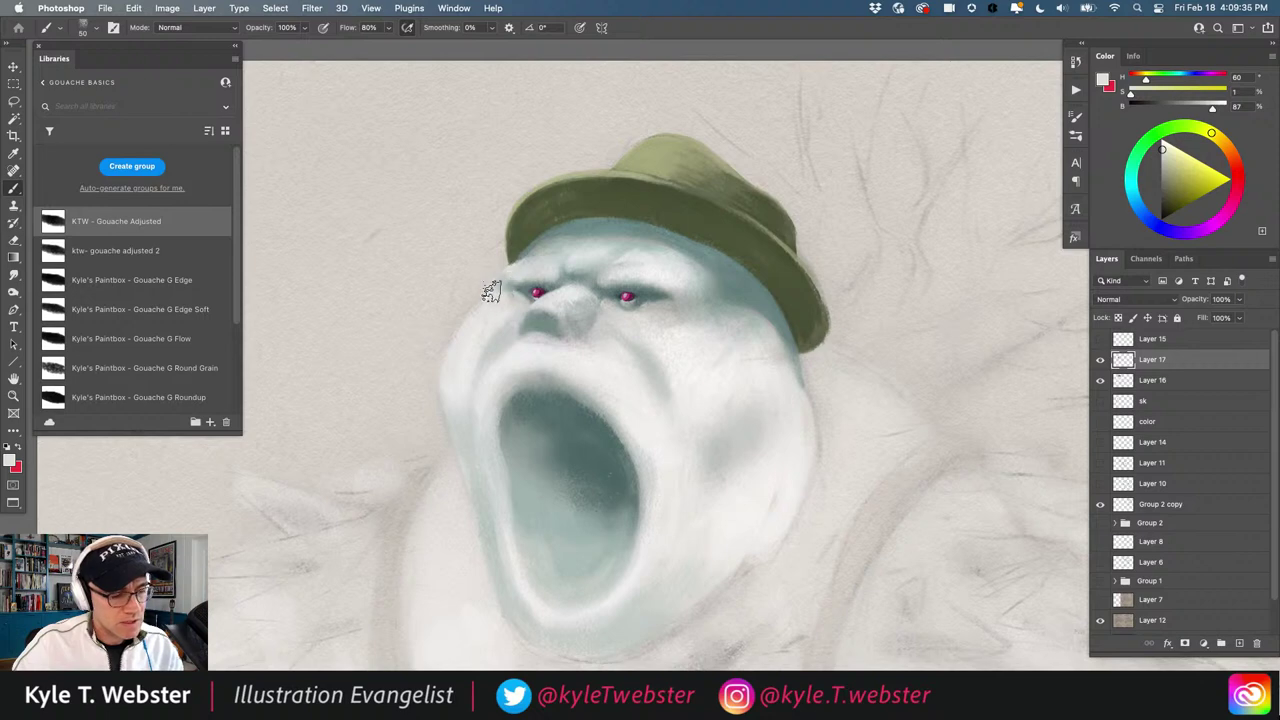
Touch up the outer edge of the cheek with sampled light grey H 146, S 3, B 81
drag(491, 490, 436, 385)
click(477, 384)
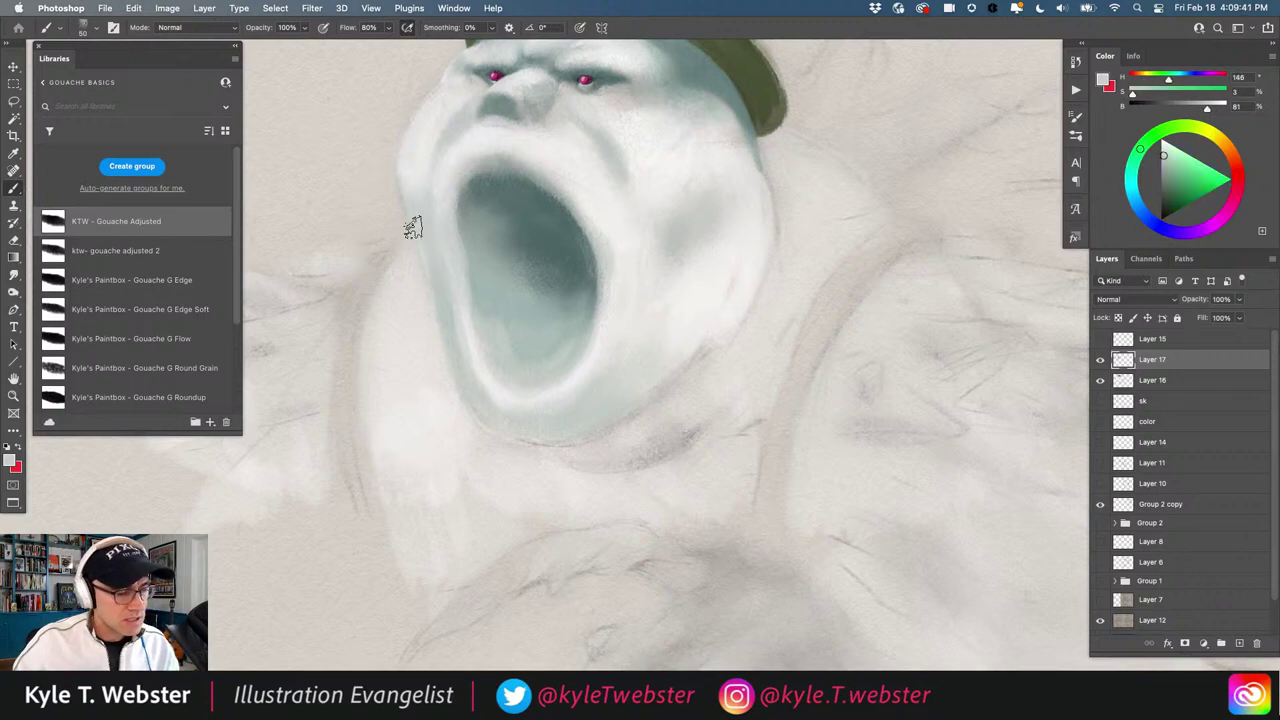
click(404, 204)
drag(411, 328, 431, 439)
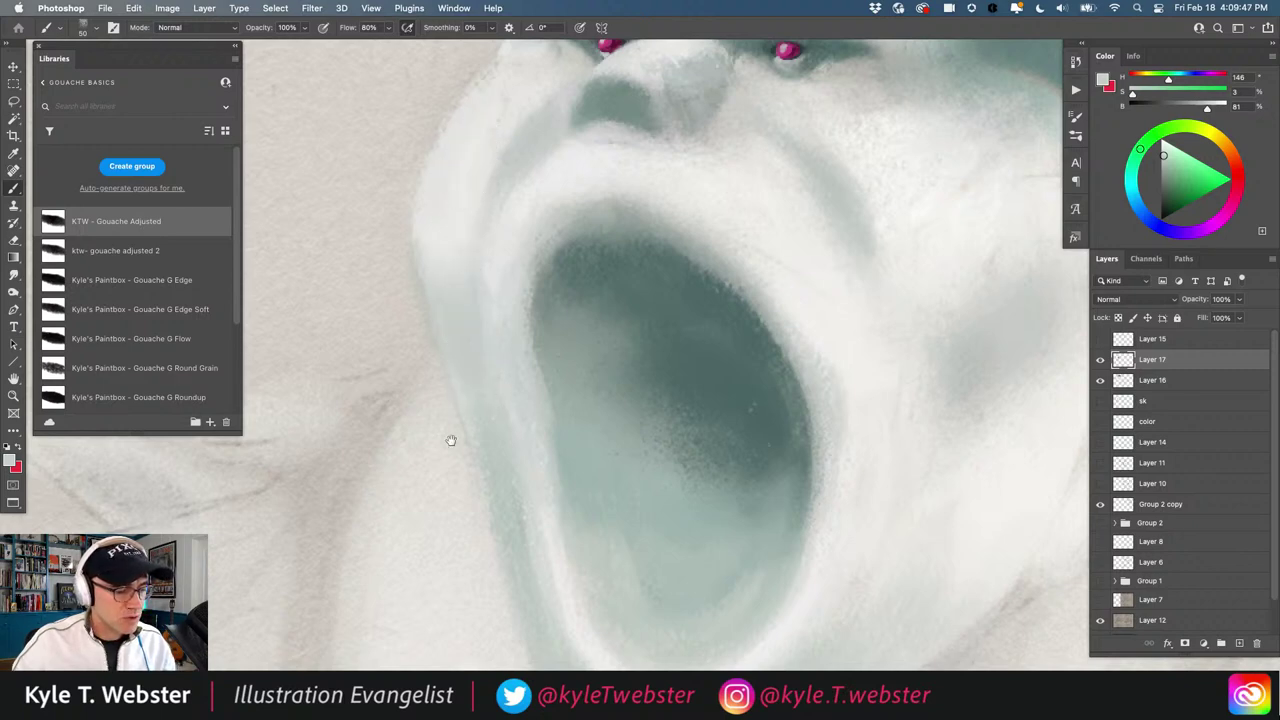
drag(443, 455, 427, 462)
drag(427, 462, 421, 416)
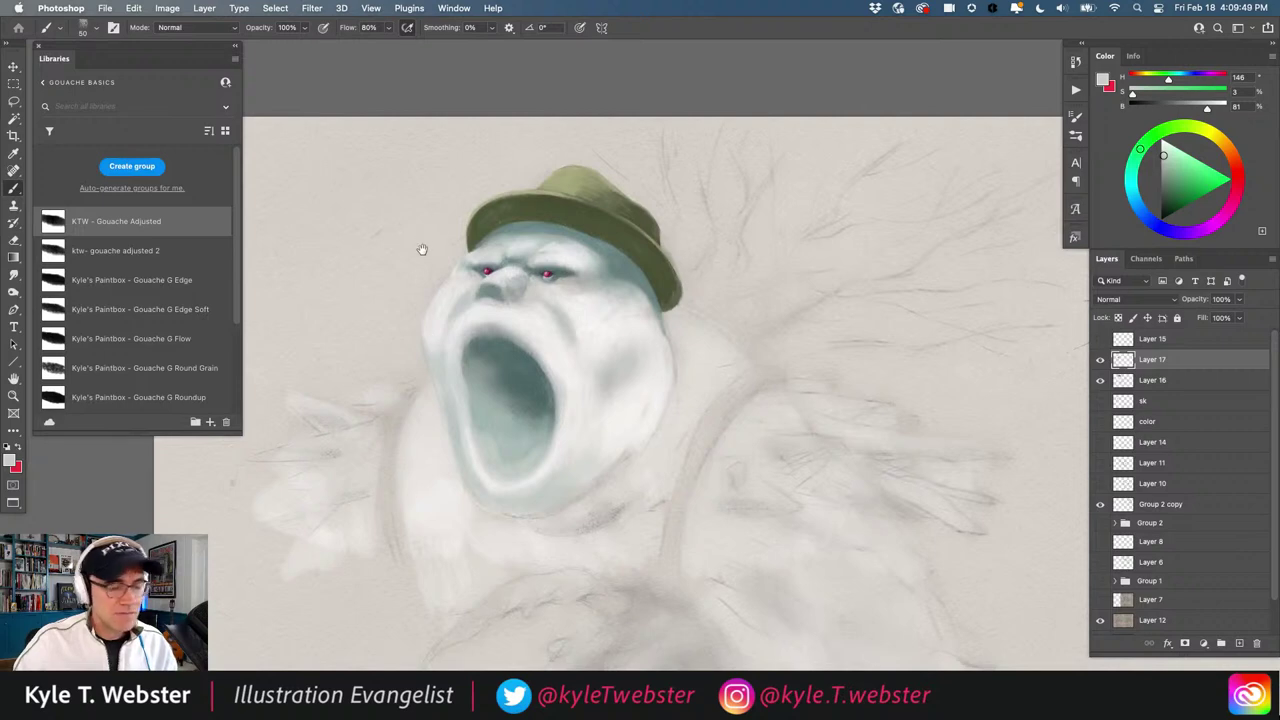
Draw an arrow-shaped lasso selection on the background, pointing at the outer edge of the brow
key(l)
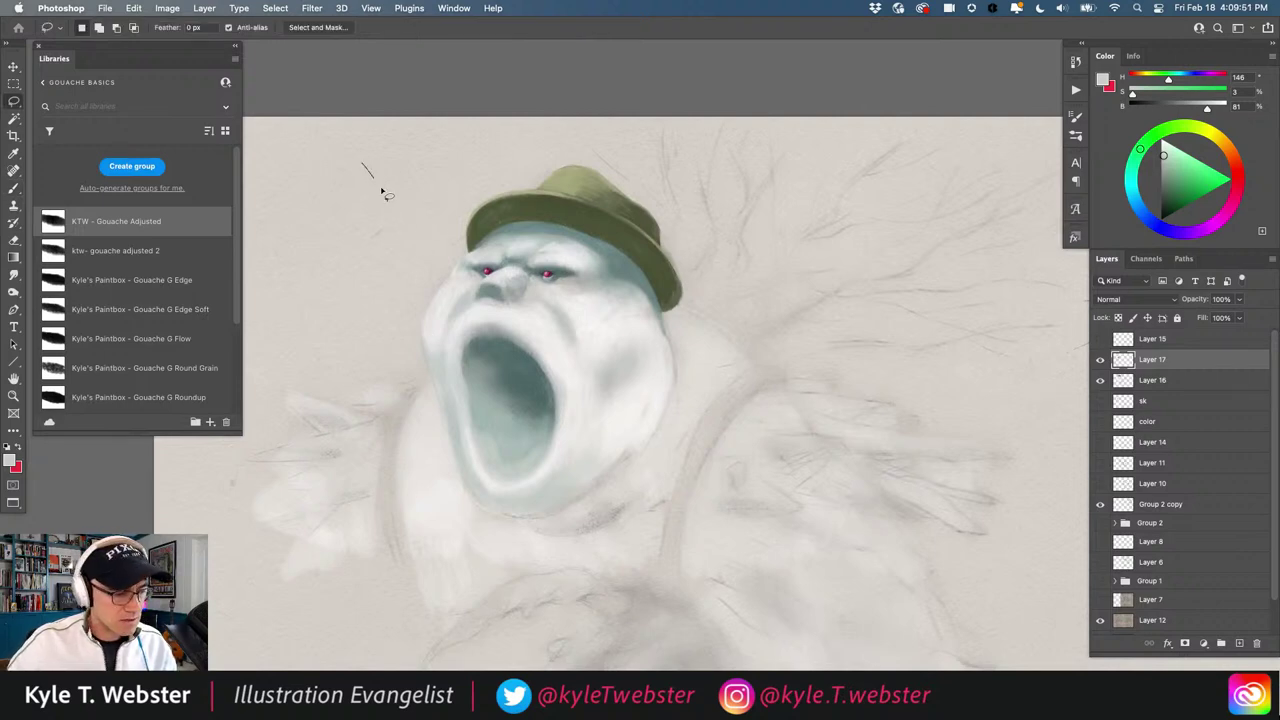
mouse_move(381, 192)
mouse_down()
mouse_move(431, 235)
mouse_move(434, 281)
mouse_move(394, 269)
mouse_move(413, 266)
mouse_move(343, 166)
mouse_up()
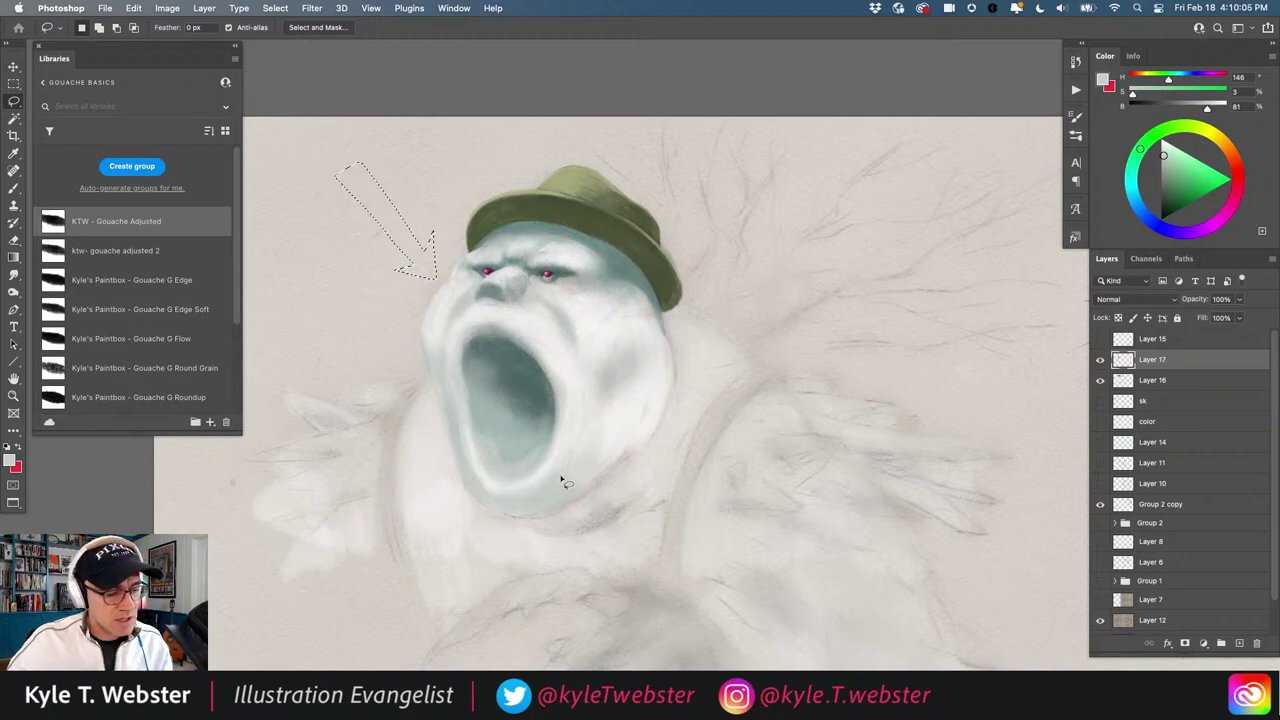
Paint a grainy shadow around the chin beneath the open mouth with dark teal H 185, S 19, B 51 sampled from the face
key(b)
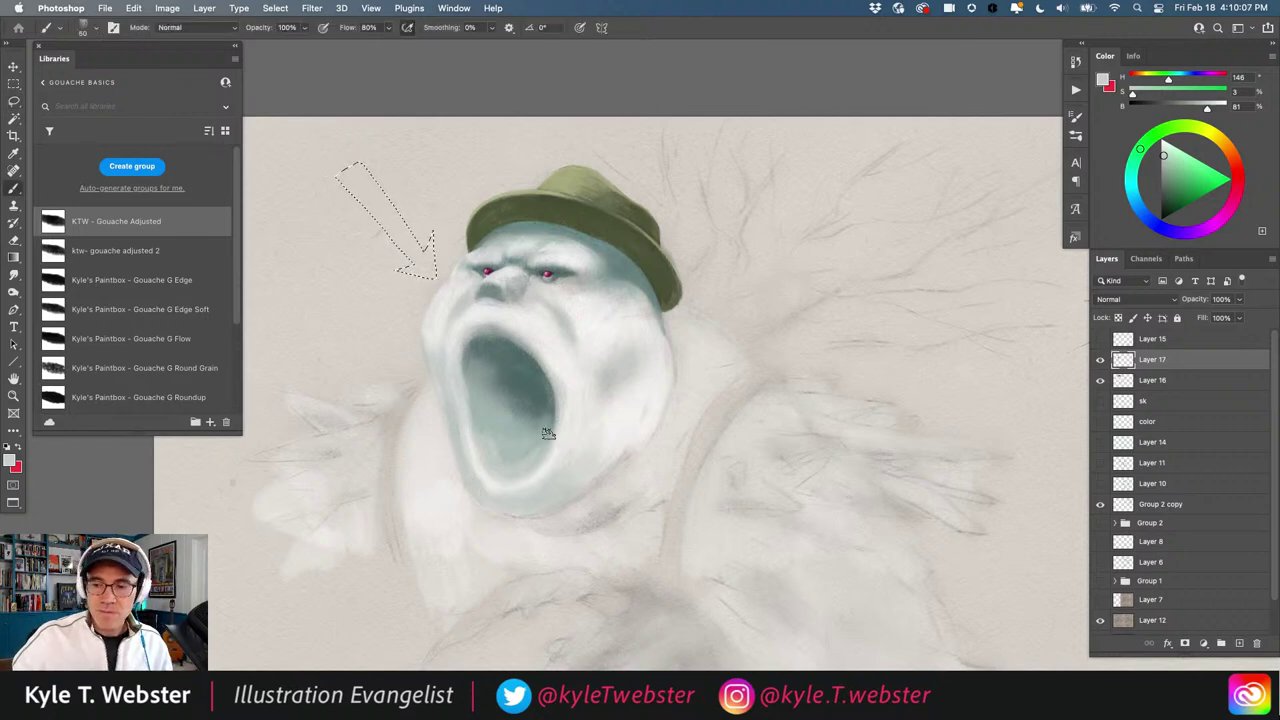
alt+click(615, 275)
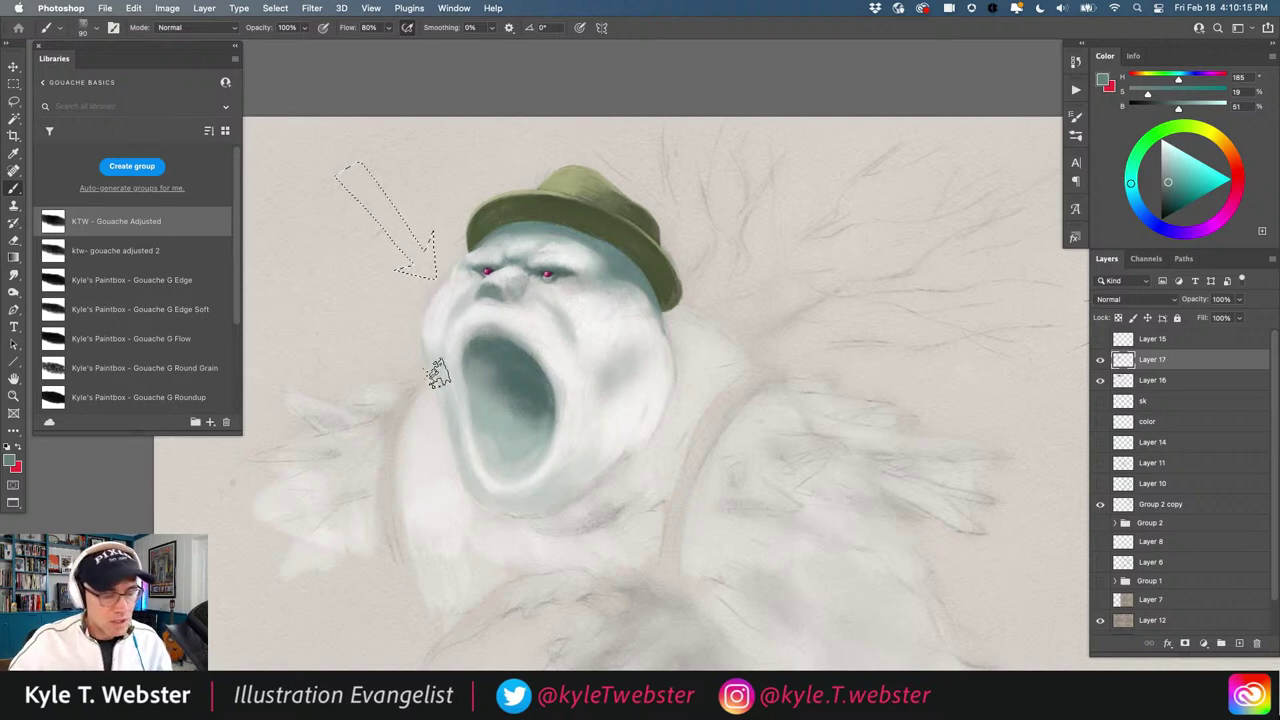
scroll(457, 449, up, 3)
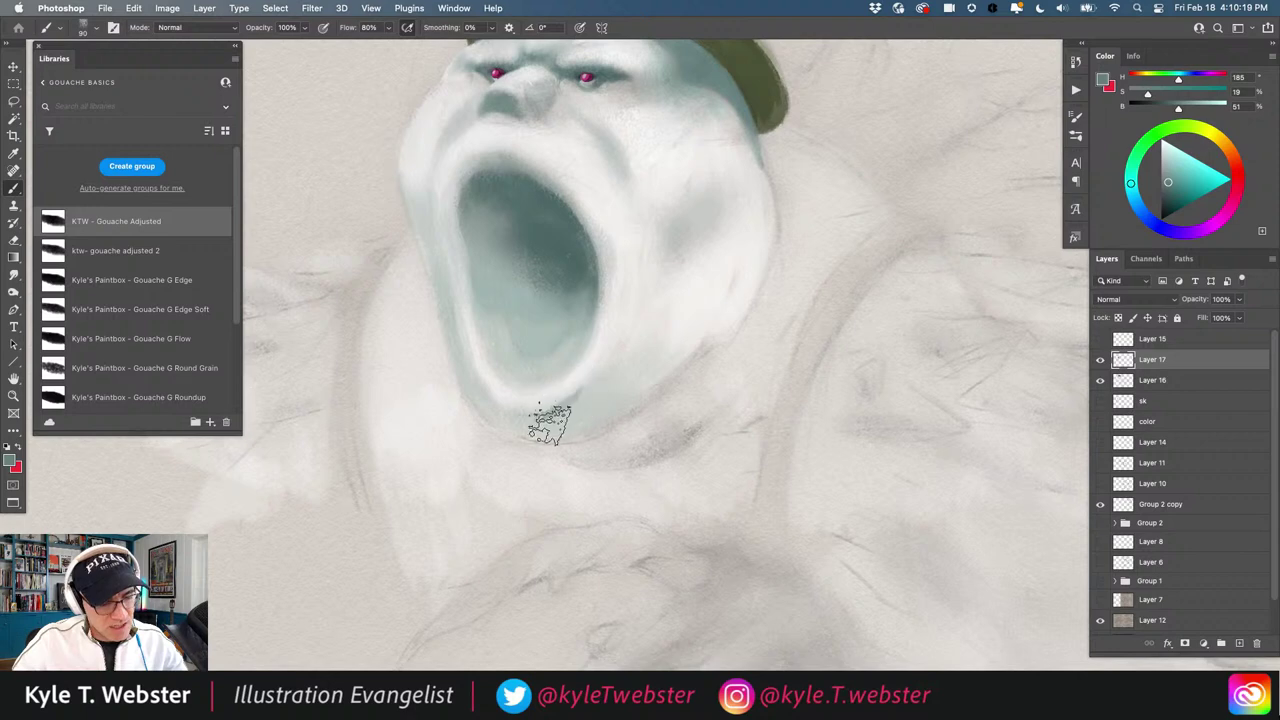
drag(566, 418, 520, 426)
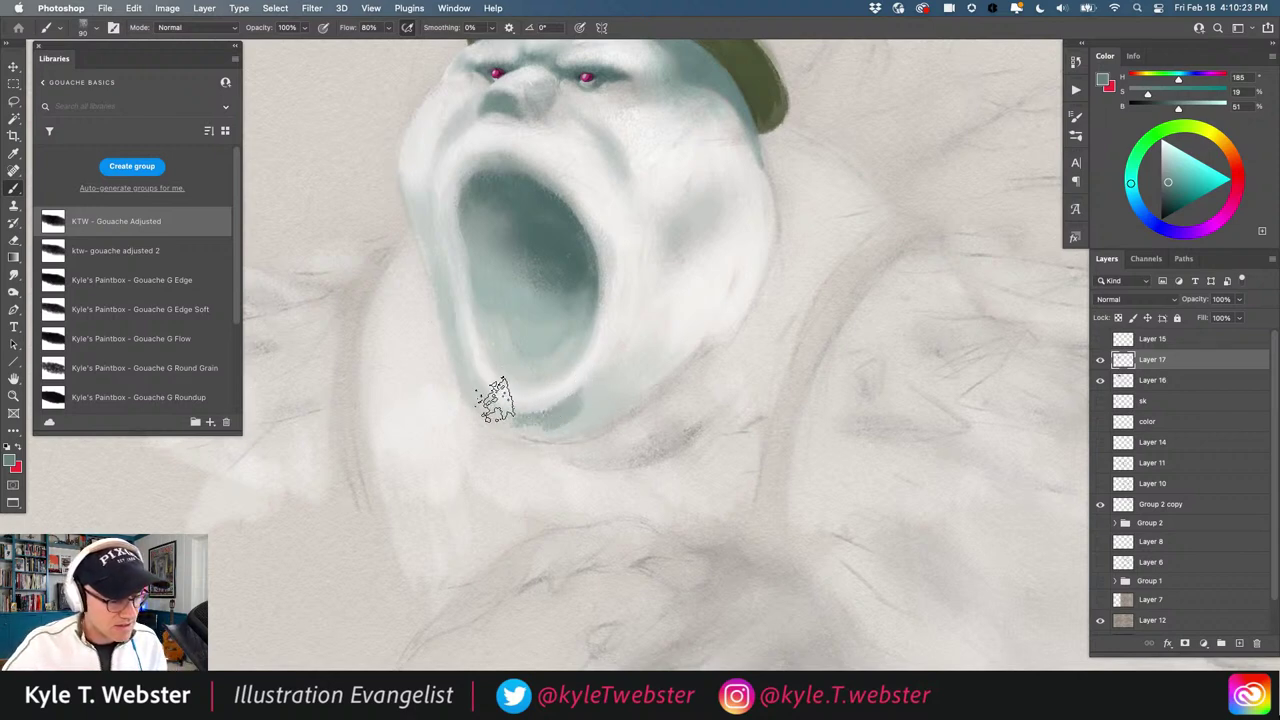
mouse_move(479, 372)
mouse_down()
mouse_move(507, 419)
mouse_move(564, 414)
mouse_move(517, 417)
mouse_move(512, 431)
mouse_move(585, 414)
mouse_move(504, 429)
mouse_move(600, 409)
mouse_move(535, 442)
mouse_move(613, 404)
mouse_move(581, 439)
mouse_move(615, 387)
mouse_move(579, 414)
mouse_move(583, 404)
mouse_move(617, 366)
mouse_move(573, 399)
mouse_move(617, 364)
mouse_move(586, 412)
mouse_move(635, 376)
mouse_move(584, 434)
mouse_move(639, 394)
mouse_move(587, 436)
mouse_move(654, 357)
mouse_move(645, 332)
mouse_move(515, 406)
mouse_move(579, 396)
mouse_move(529, 417)
mouse_move(574, 396)
mouse_move(505, 415)
mouse_move(467, 375)
mouse_move(490, 415)
mouse_move(461, 347)
mouse_move(478, 372)
mouse_up()
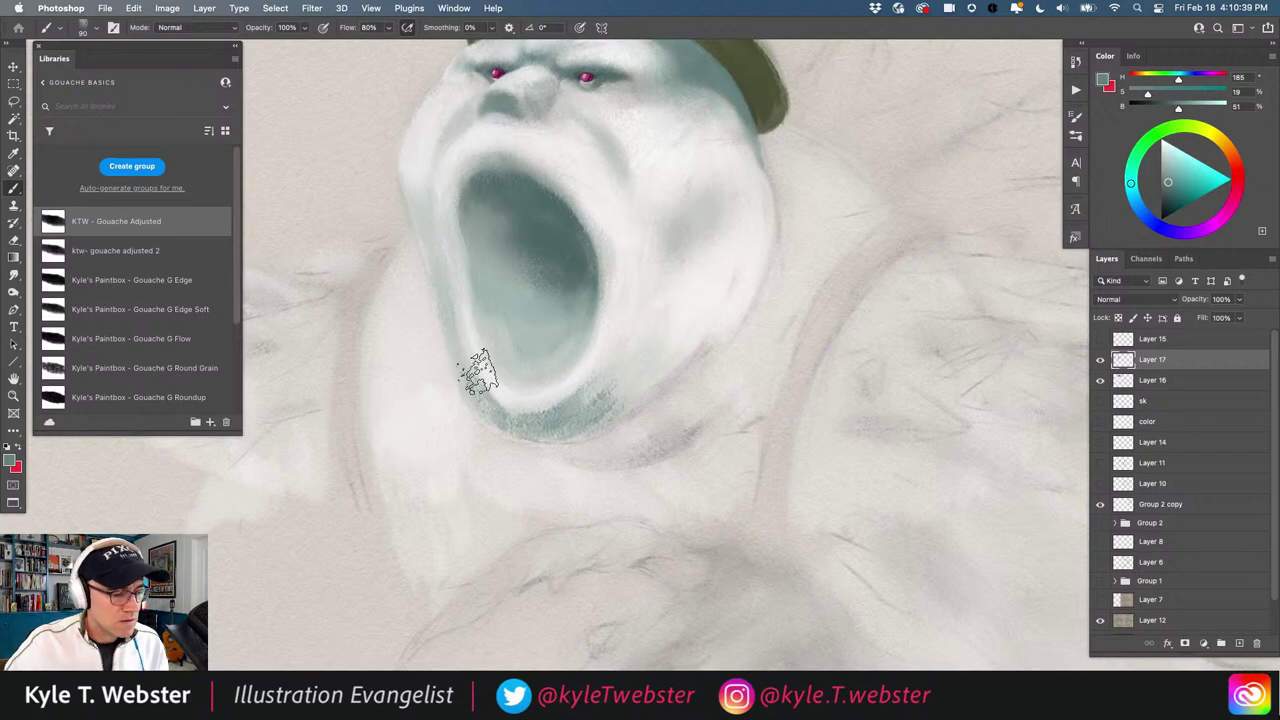
mouse_move(638, 357)
mouse_down()
mouse_move(588, 394)
mouse_move(585, 410)
mouse_move(646, 354)
mouse_move(600, 409)
mouse_move(651, 371)
mouse_move(588, 435)
mouse_move(640, 396)
mouse_move(590, 436)
mouse_up()
drag(475, 434, 453, 451)
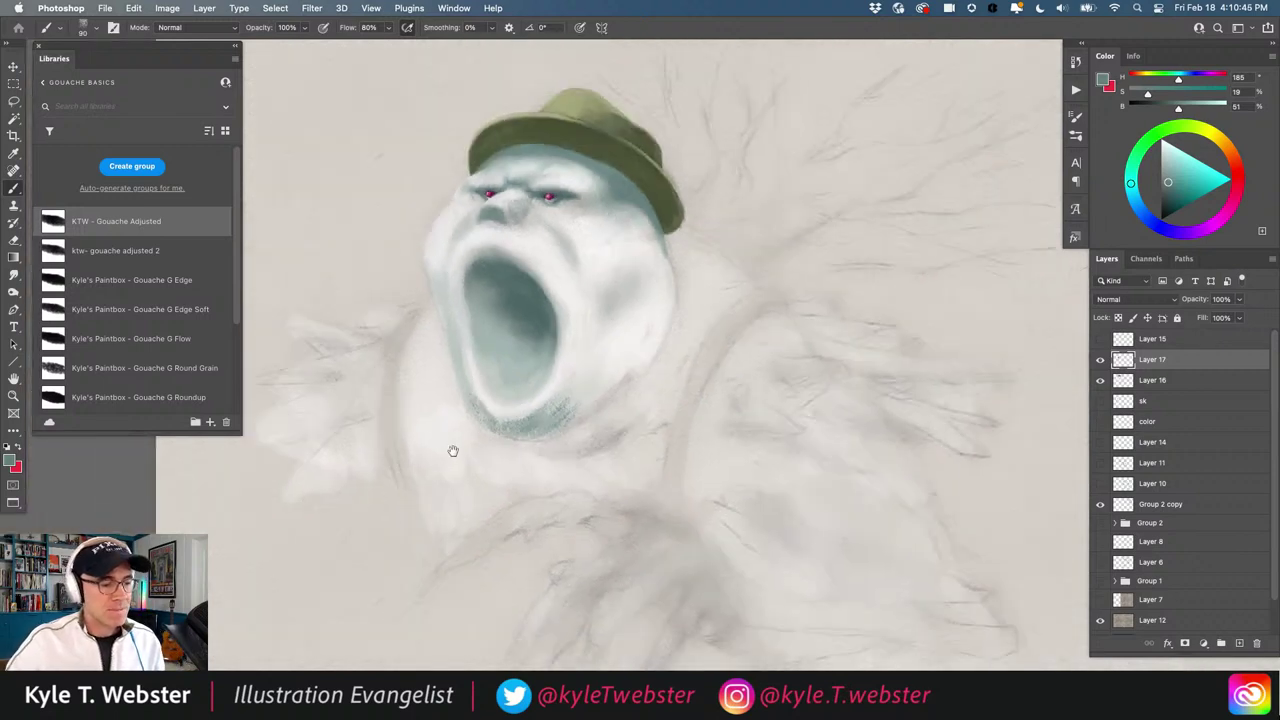
Soften the chin shadow with light grey H 105, S 2, B 83 sampled beside it, and blend it with the Smudge tool
scroll(453, 451, up, 1)
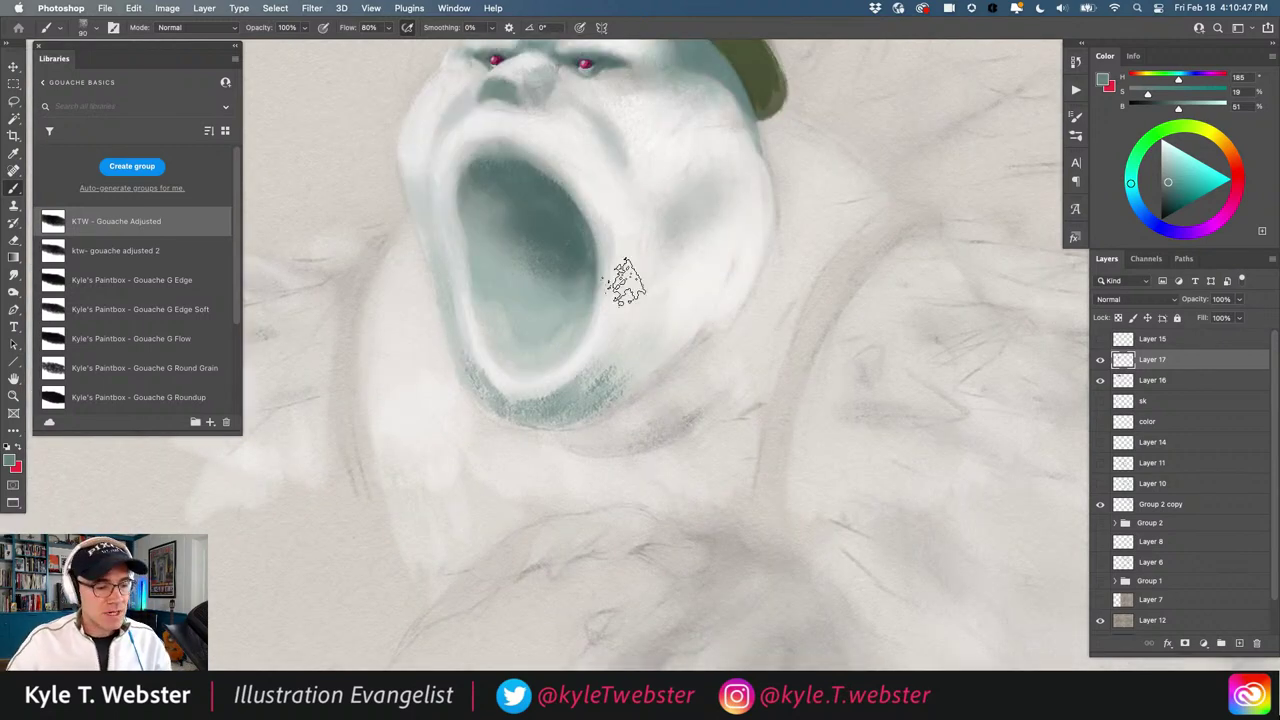
alt+click(612, 350)
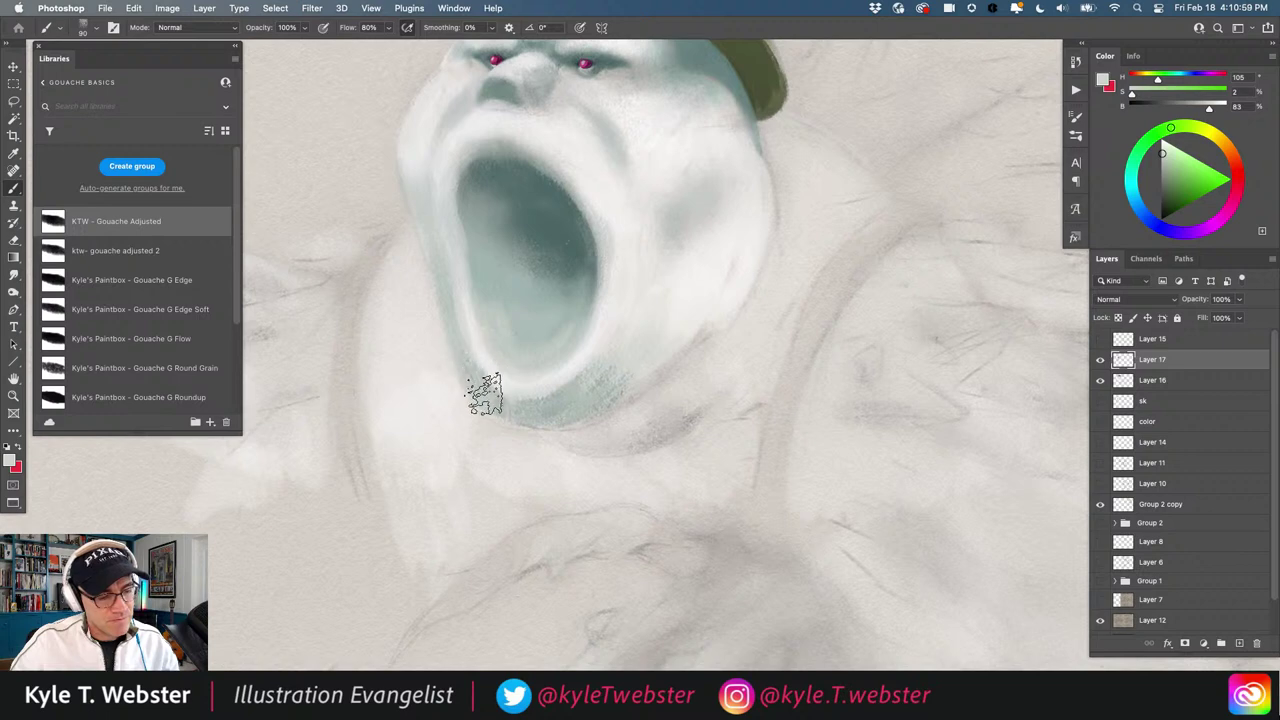
key(r)
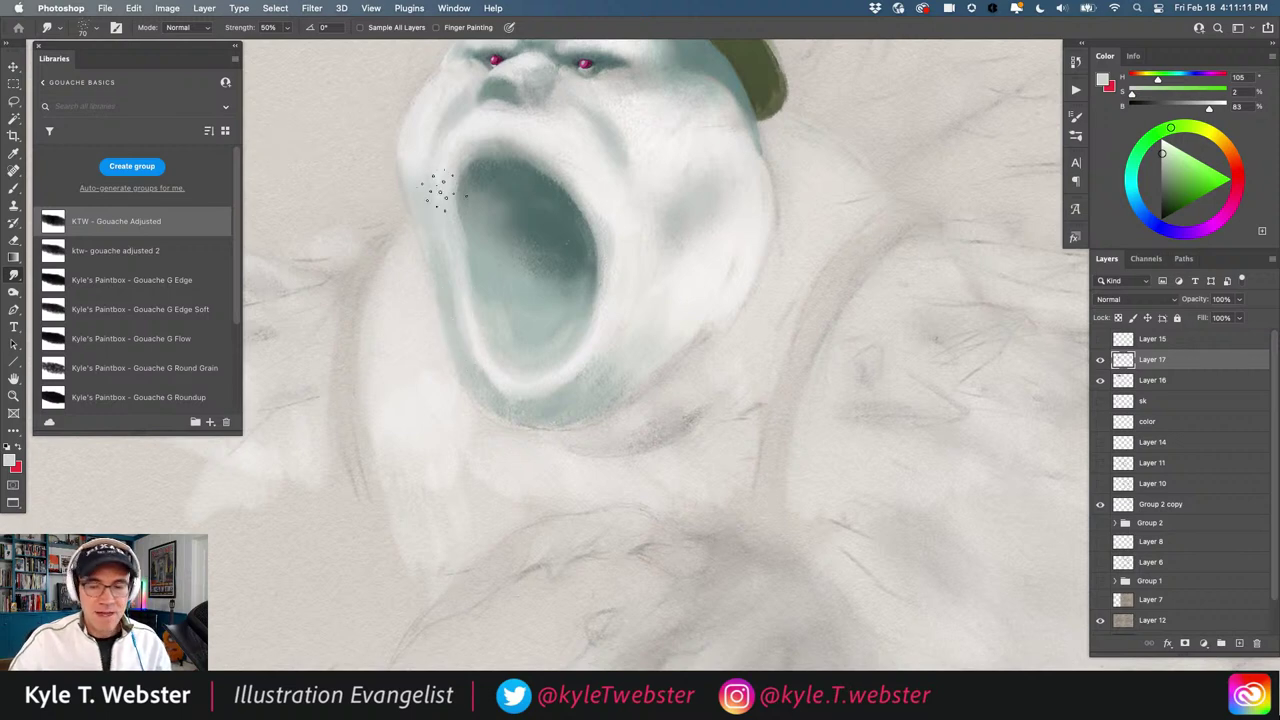
Refine the lower lip and chin shadow with the Spatter snowman brush, using off-white H 30, S 1, B 90 and grey H 120, S 1, B 85
scroll(125, 260, down, 5)
click(102, 356)
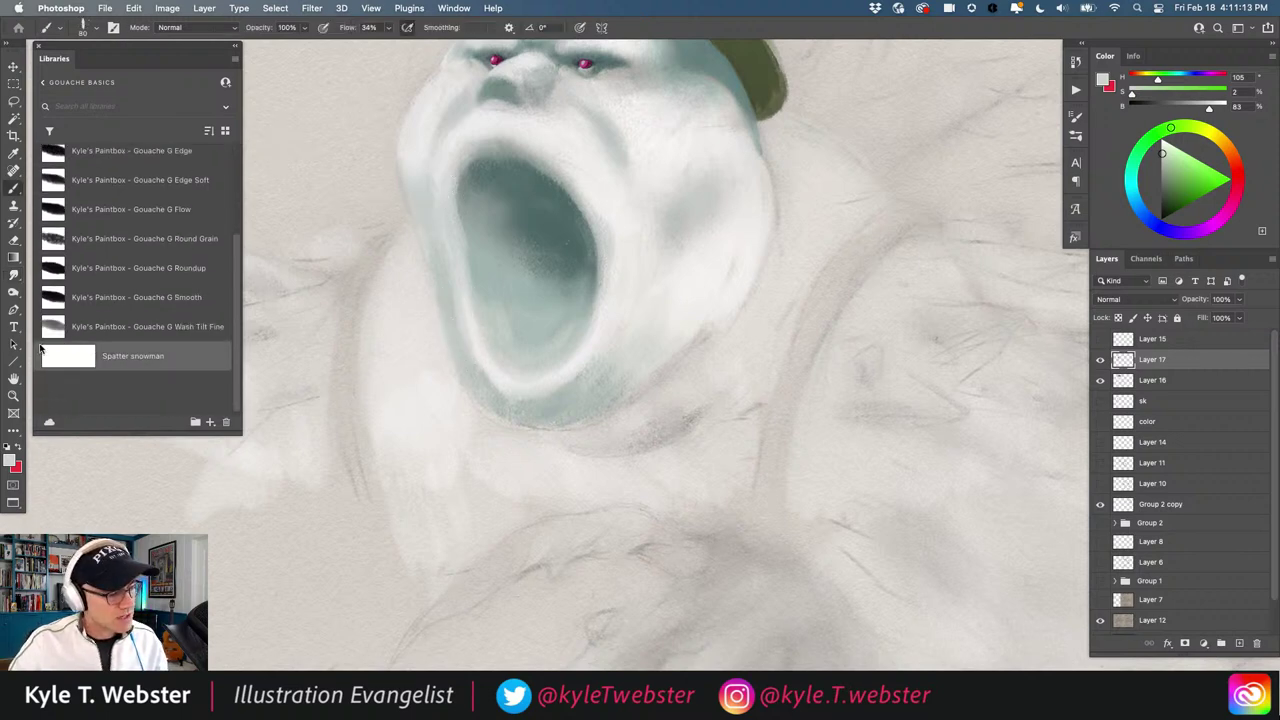
alt+click(600, 345)
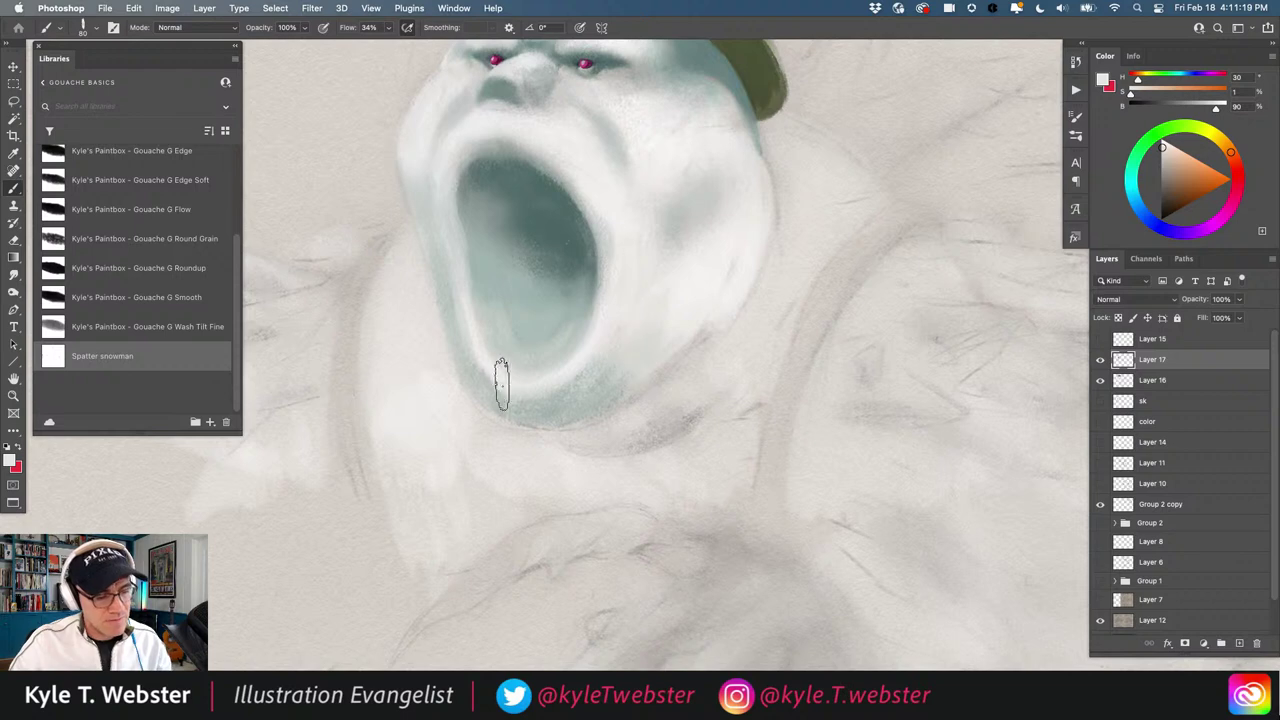
alt+super+click(488, 363)
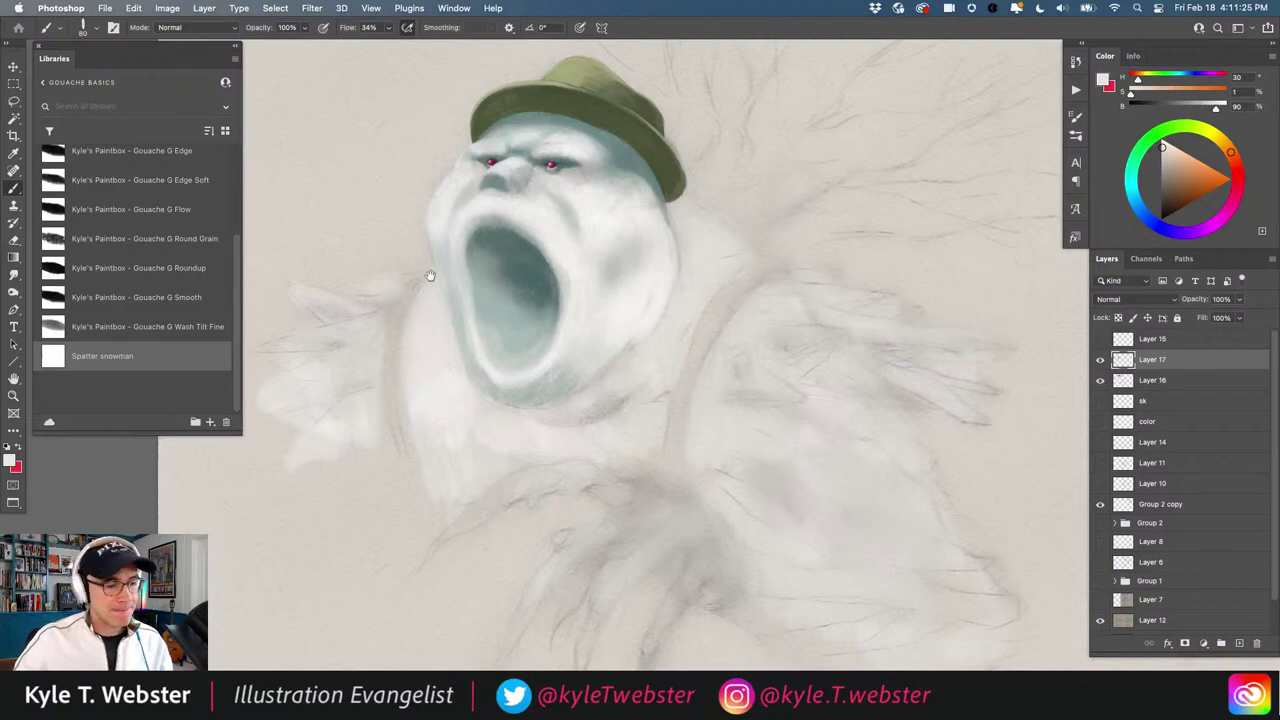
super+click(520, 405)
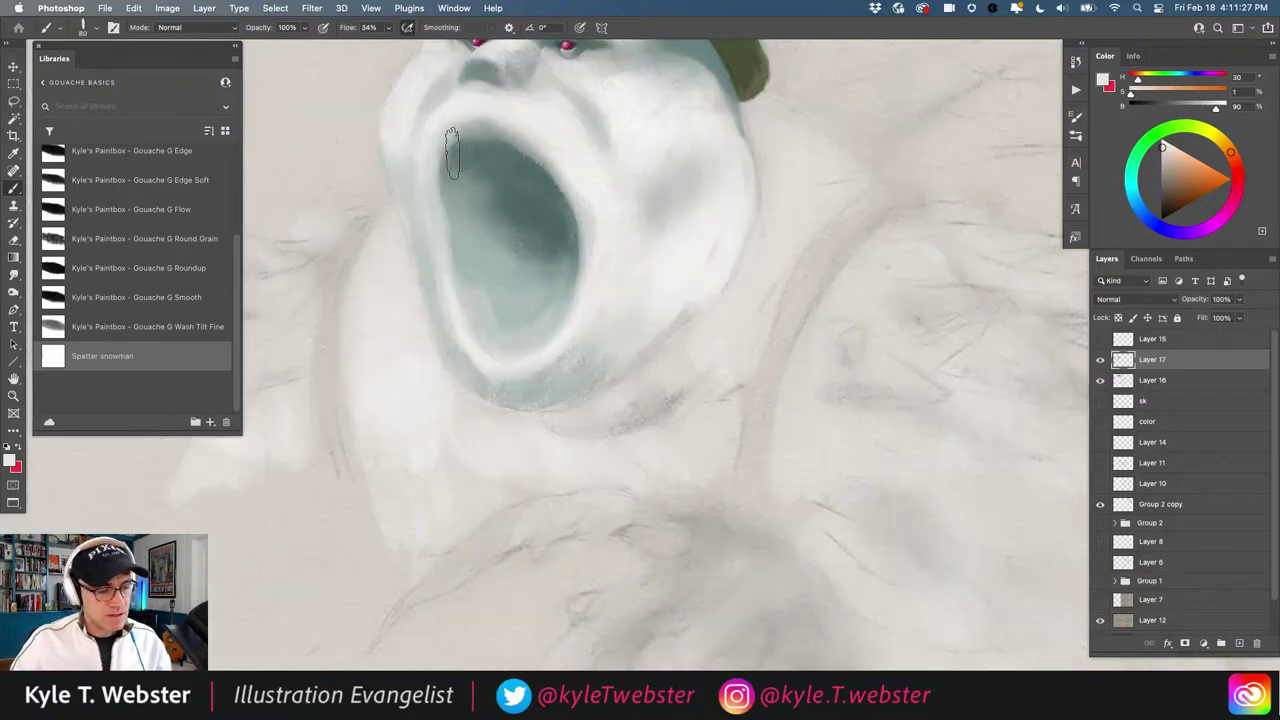
alt+click(609, 341)
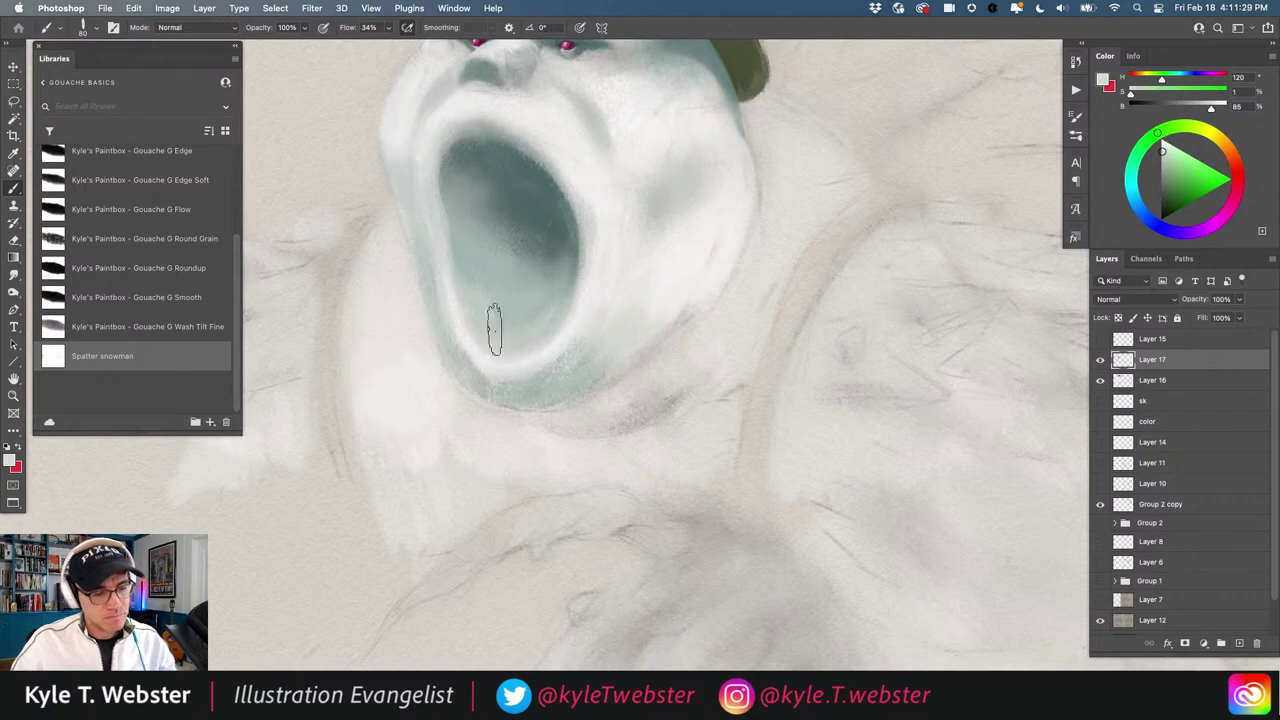
alt+super+click(505, 405)
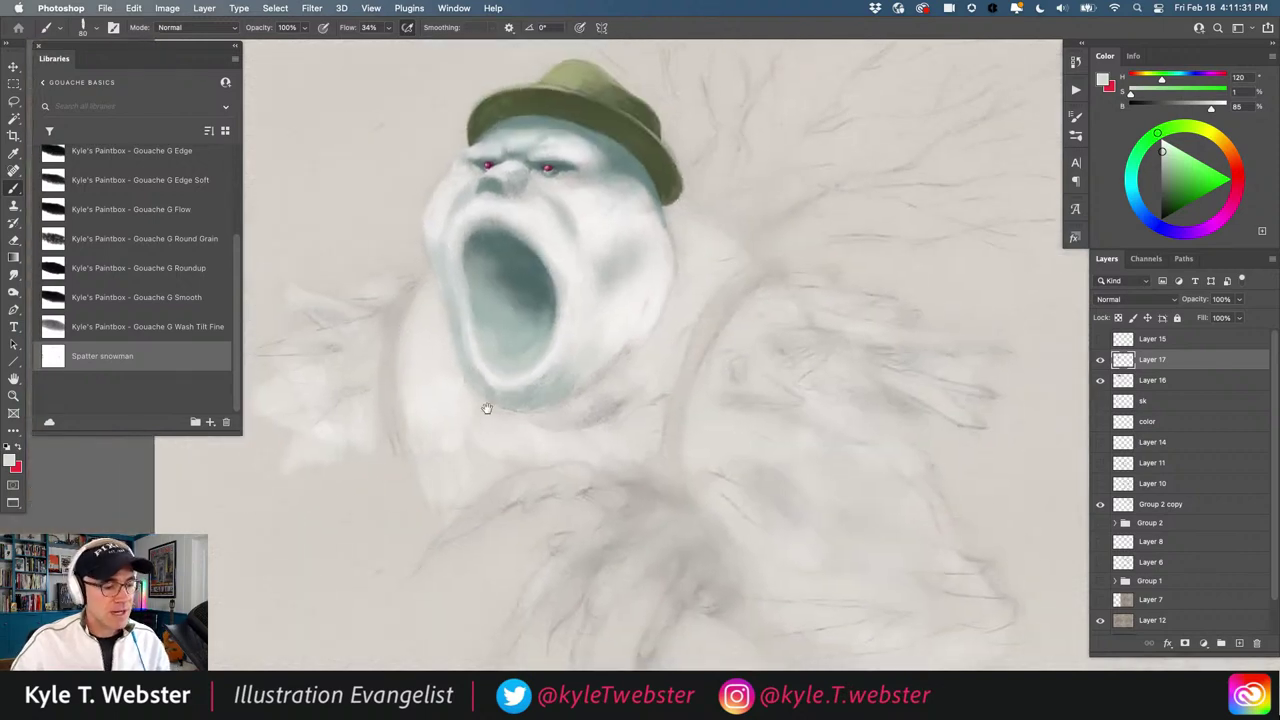
super+click(486, 408)
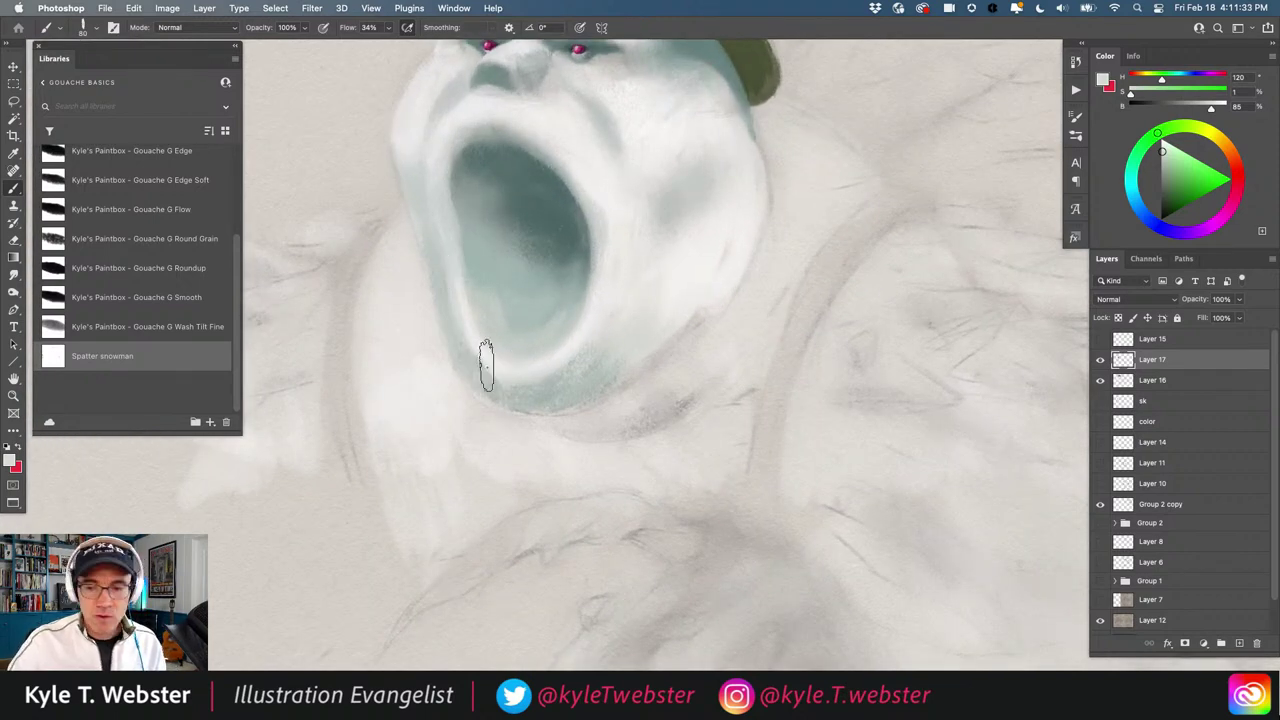
Smudge the chin shadow into the lower cheek beside the mouth
key(r)
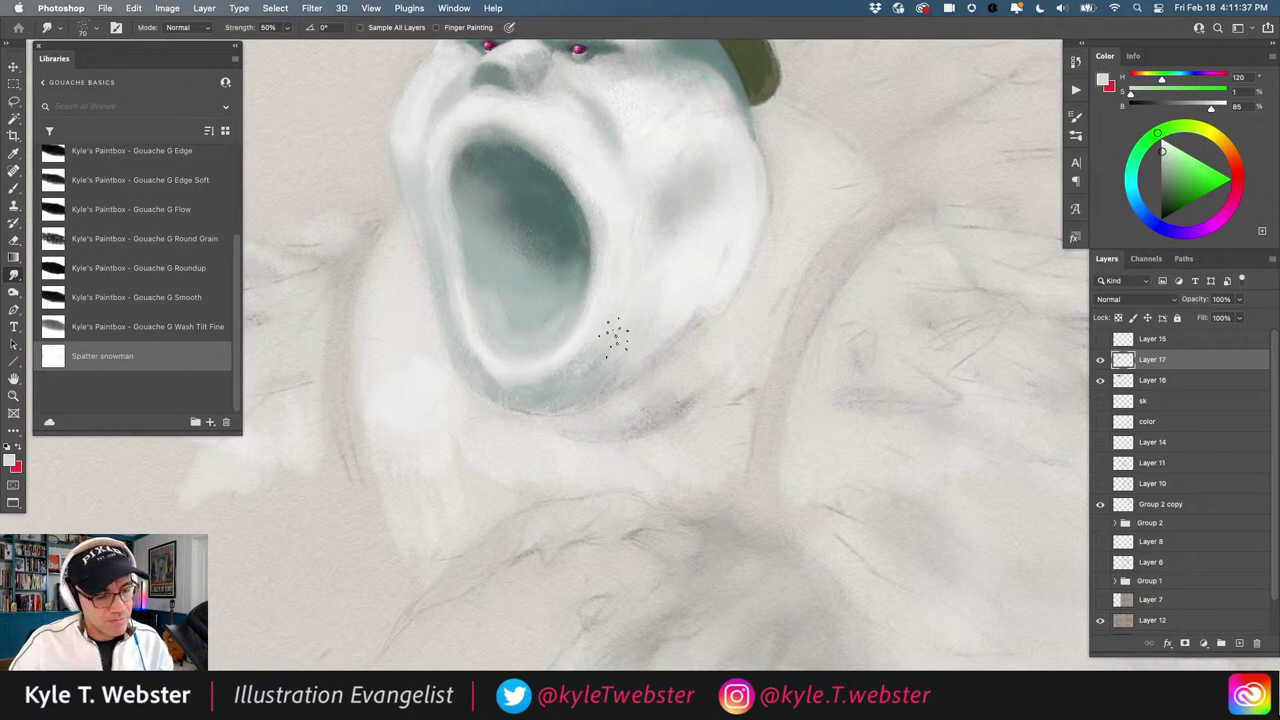
alt+super+click(455, 374)
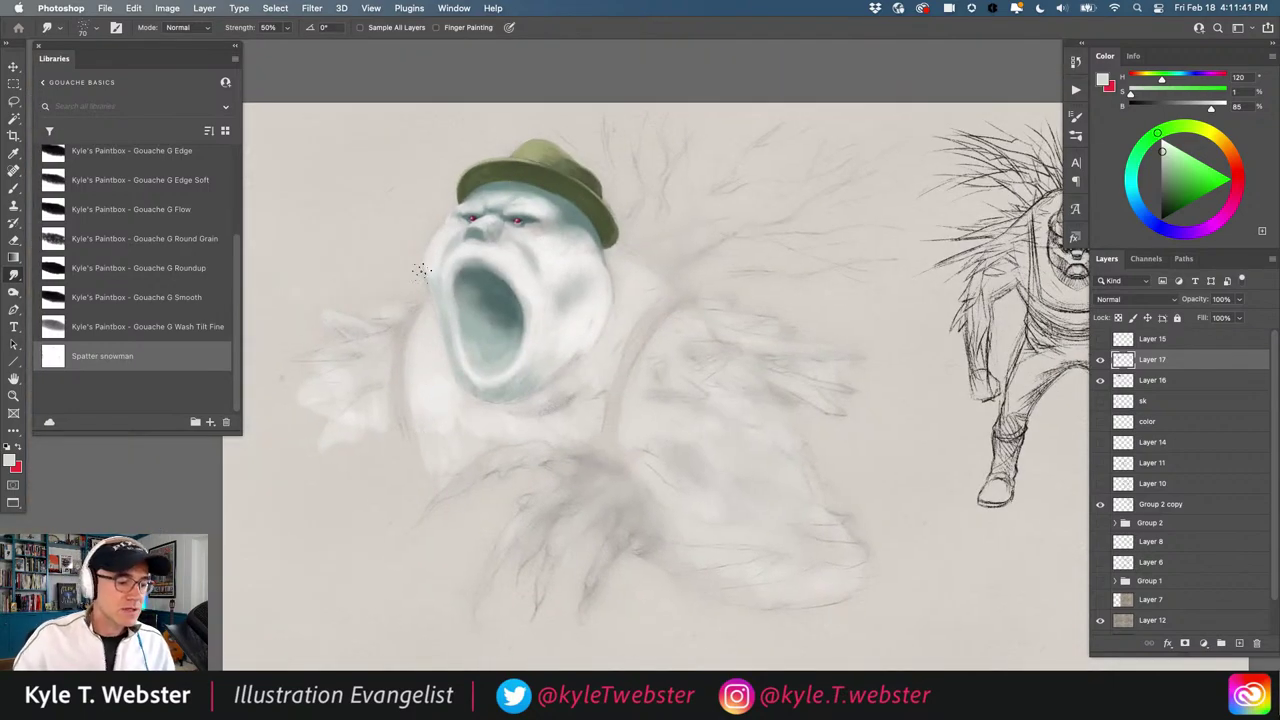
super+click(486, 406)
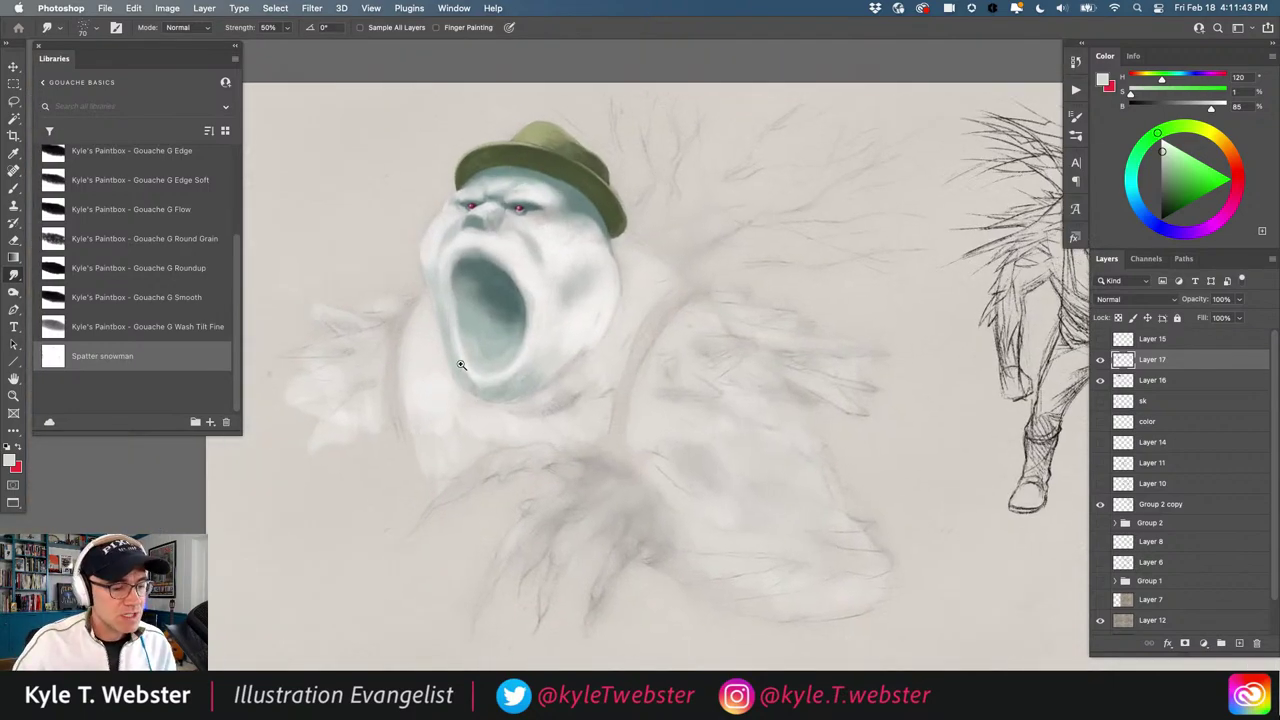
Return to the Brush tool and cycle through the screen modes to review the whole painting
key(b)
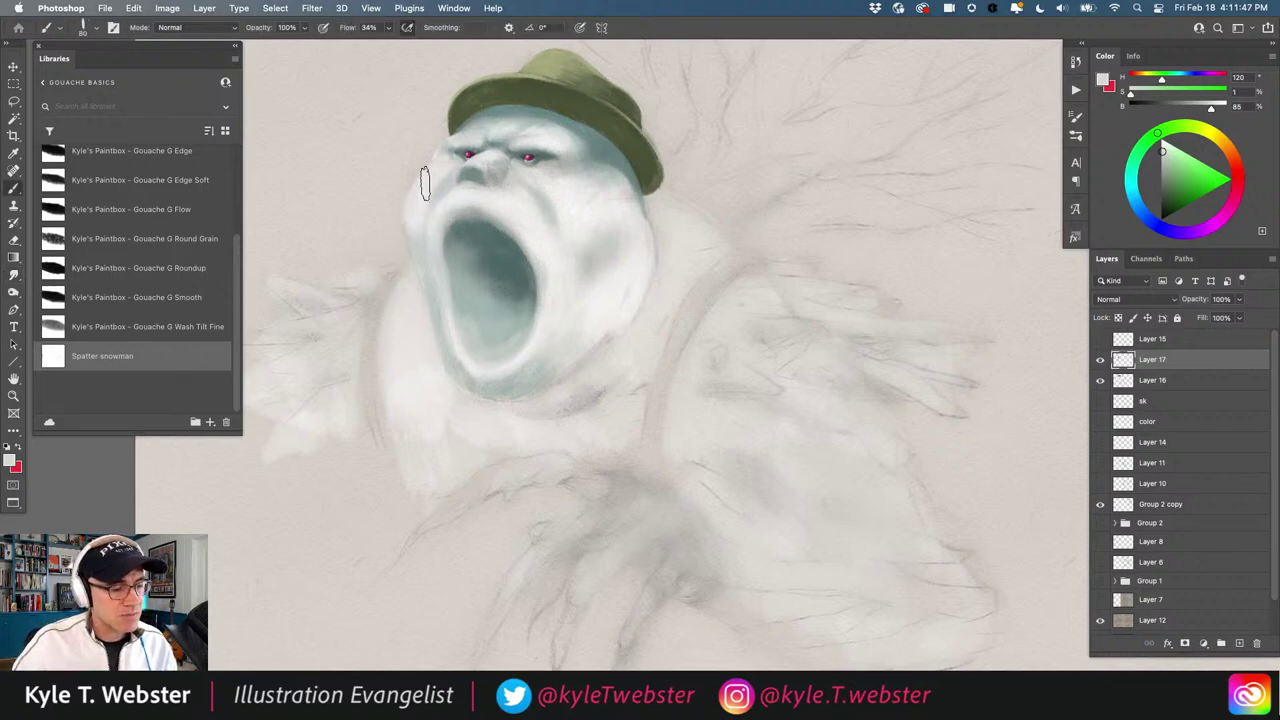
drag(468, 367, 454, 355)
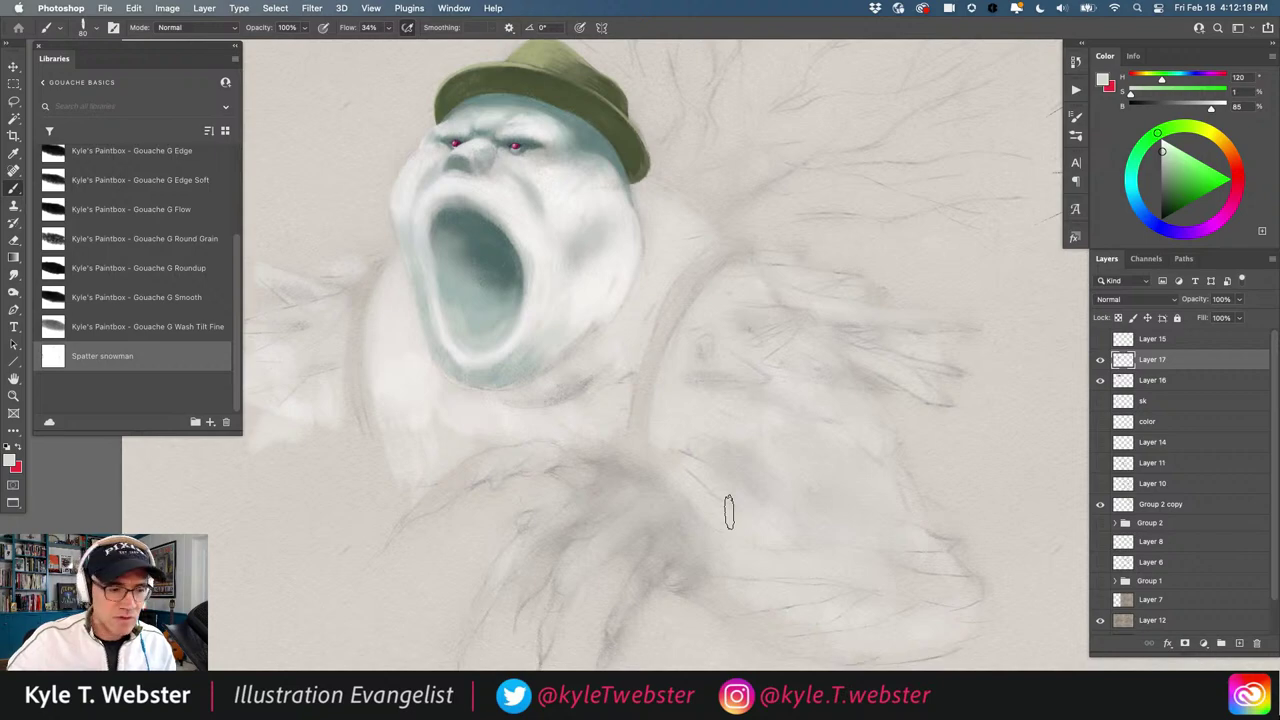
key(f)
key(f)
key(f)
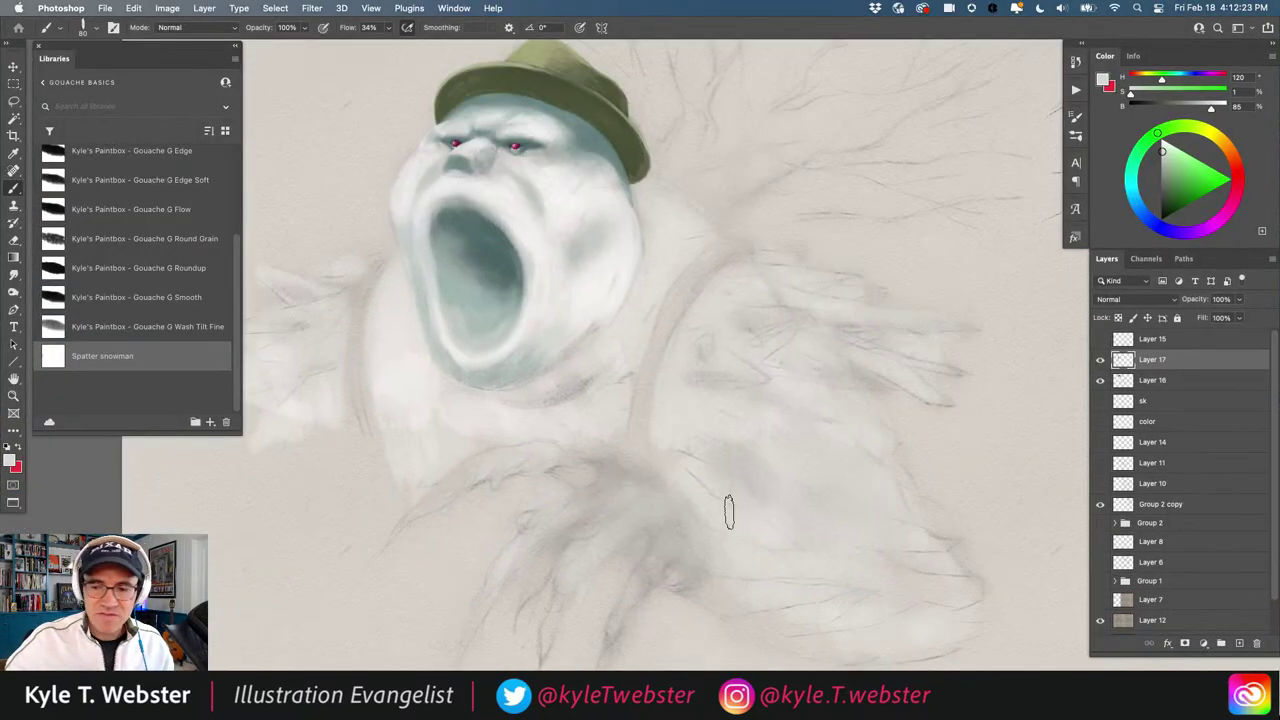
drag(483, 358, 441, 446)
Rework the lower cheek beside the mouth with the KTW - Gouache Adjusted brush at size 150, using off-white and light greys sampled from the face
alt+click(602, 349)
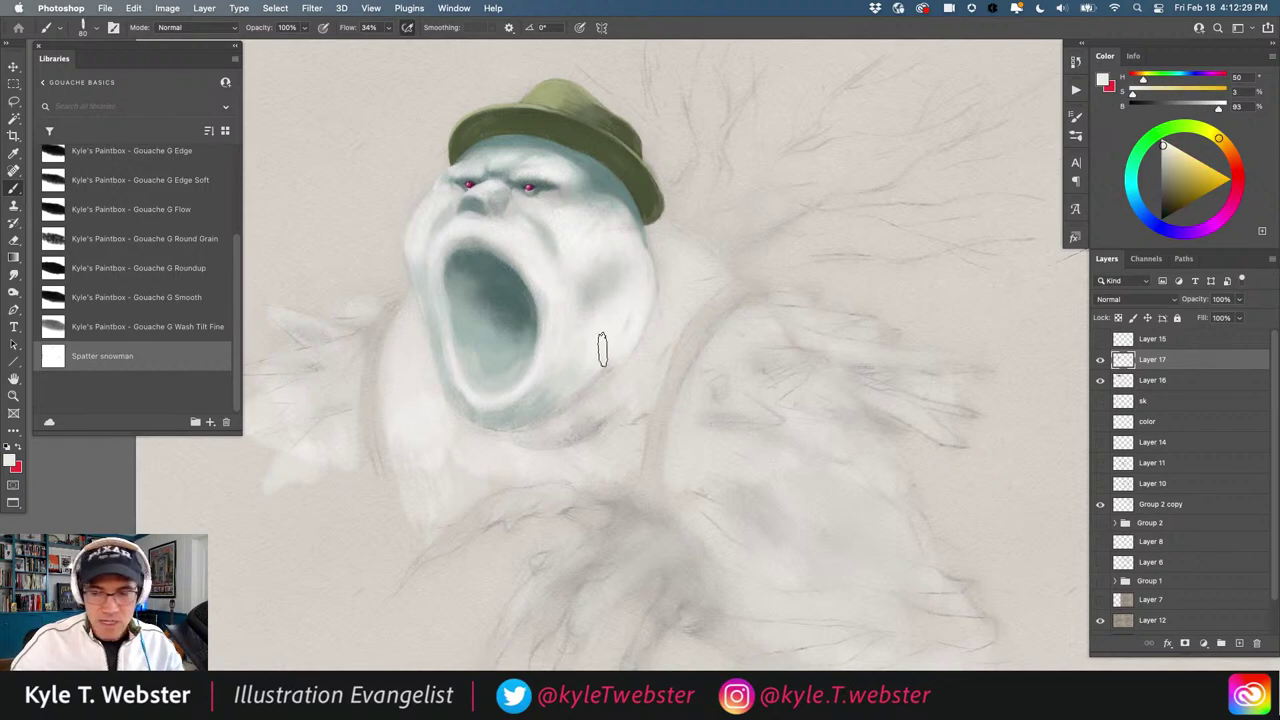
scroll(72, 215, up, 5)
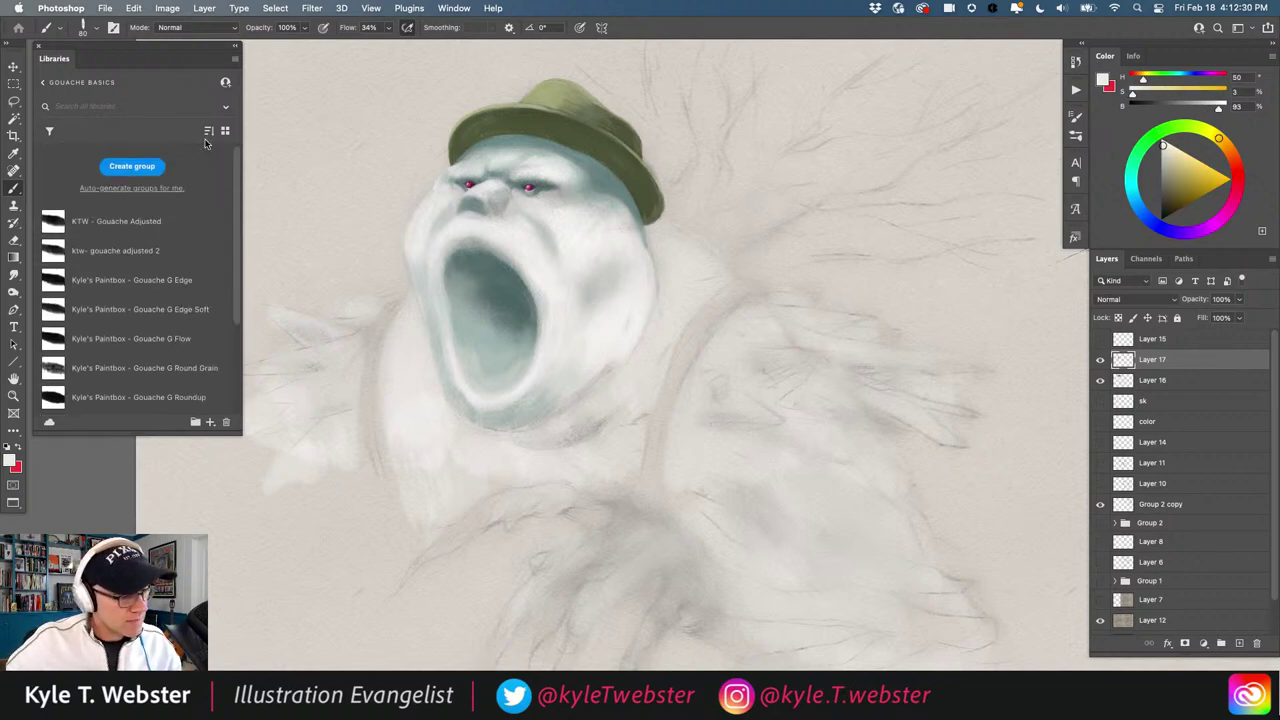
click(72, 217)
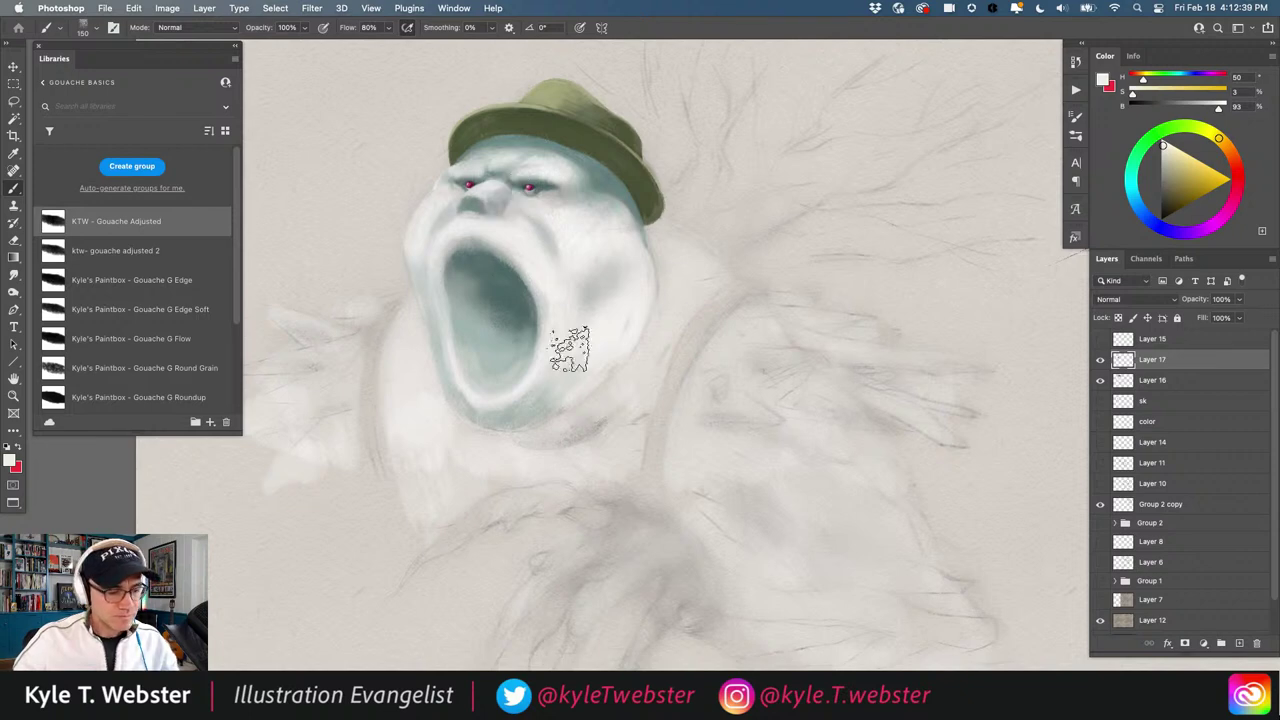
alt+click(557, 391)
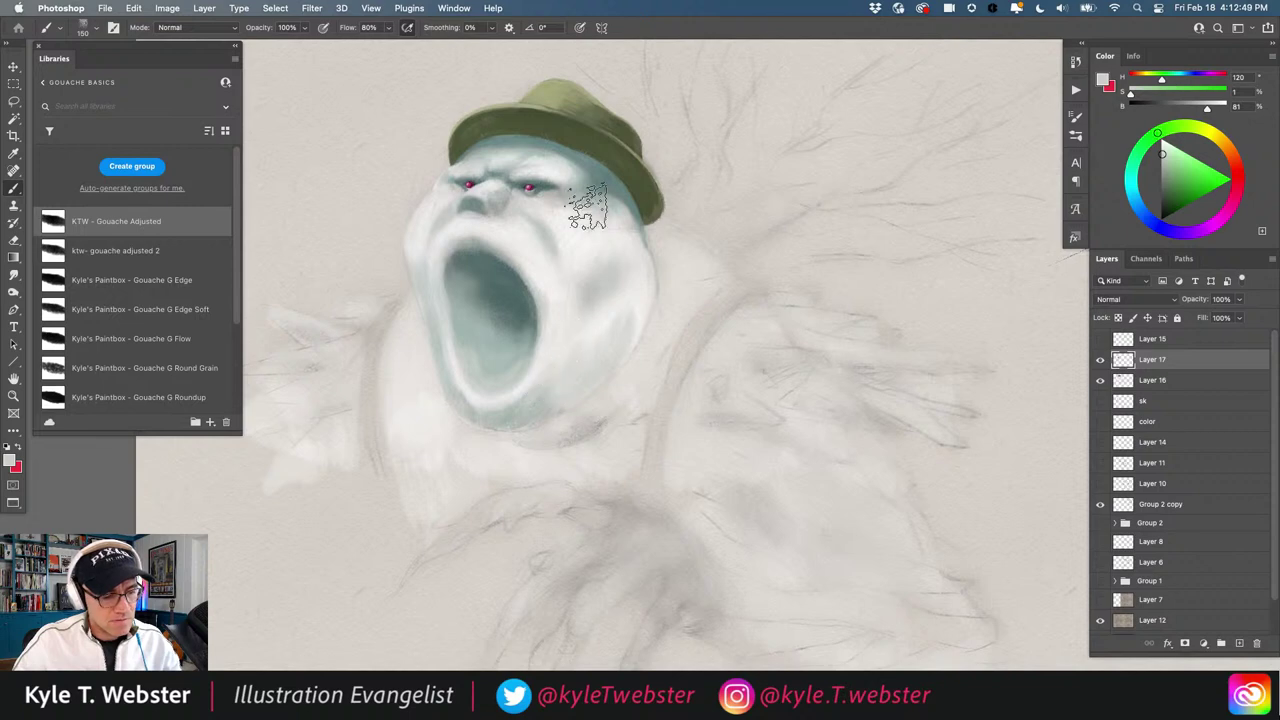
alt+click(605, 316)
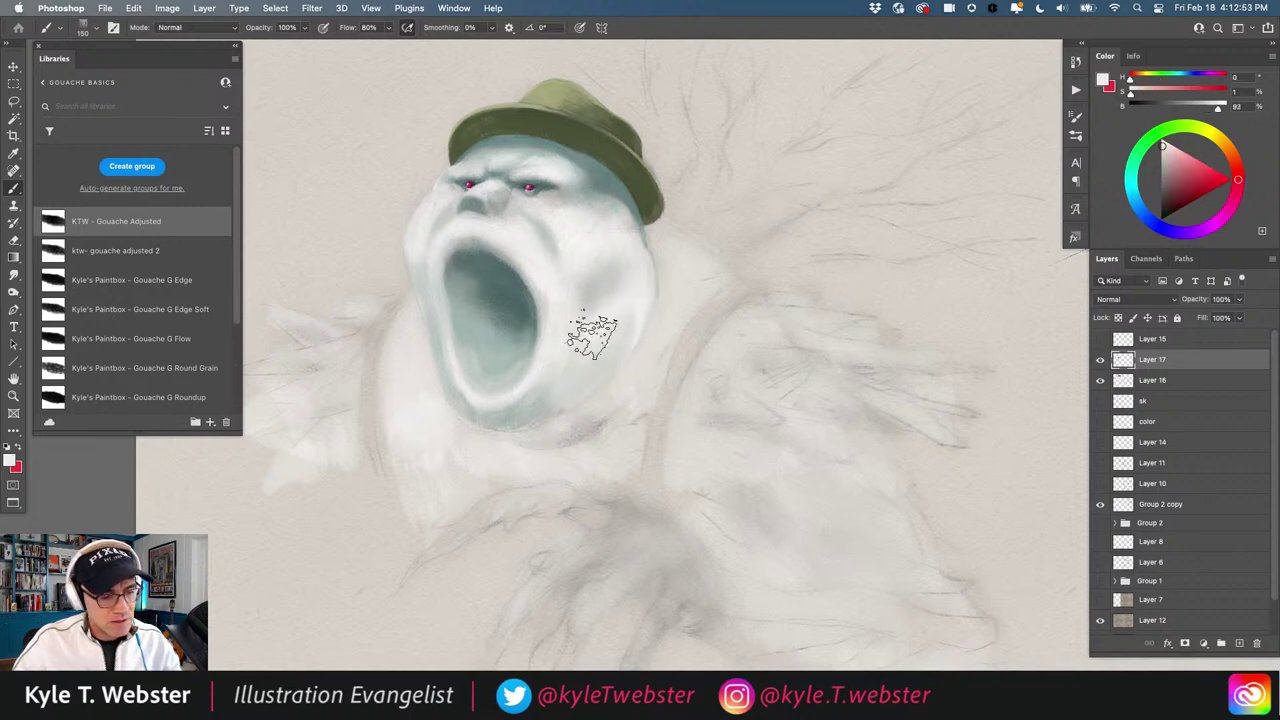
alt+click(571, 368)
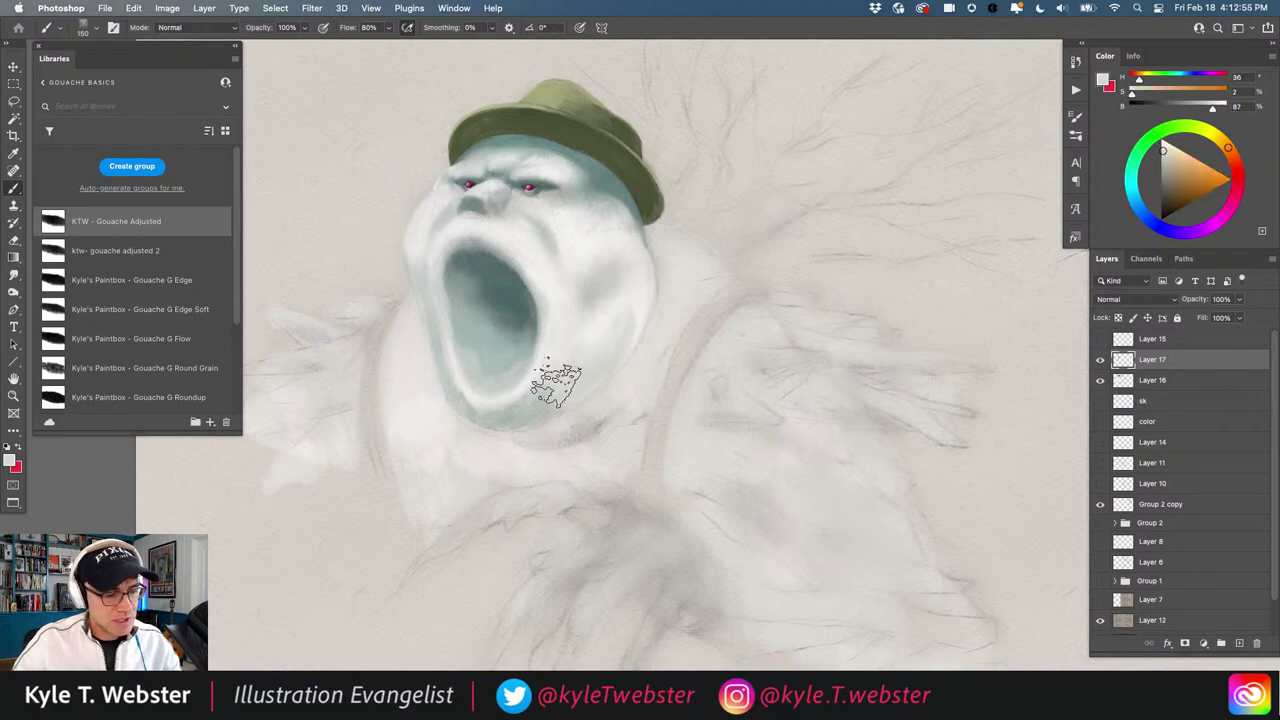
mouse_move(582, 315)
mouse_down()
mouse_move(562, 368)
mouse_move(597, 311)
mouse_move(571, 374)
mouse_move(611, 306)
mouse_move(580, 366)
mouse_move(641, 309)
mouse_move(637, 347)
mouse_move(651, 308)
mouse_move(571, 342)
mouse_move(629, 312)
mouse_move(581, 350)
mouse_move(634, 300)
mouse_move(547, 357)
mouse_up()
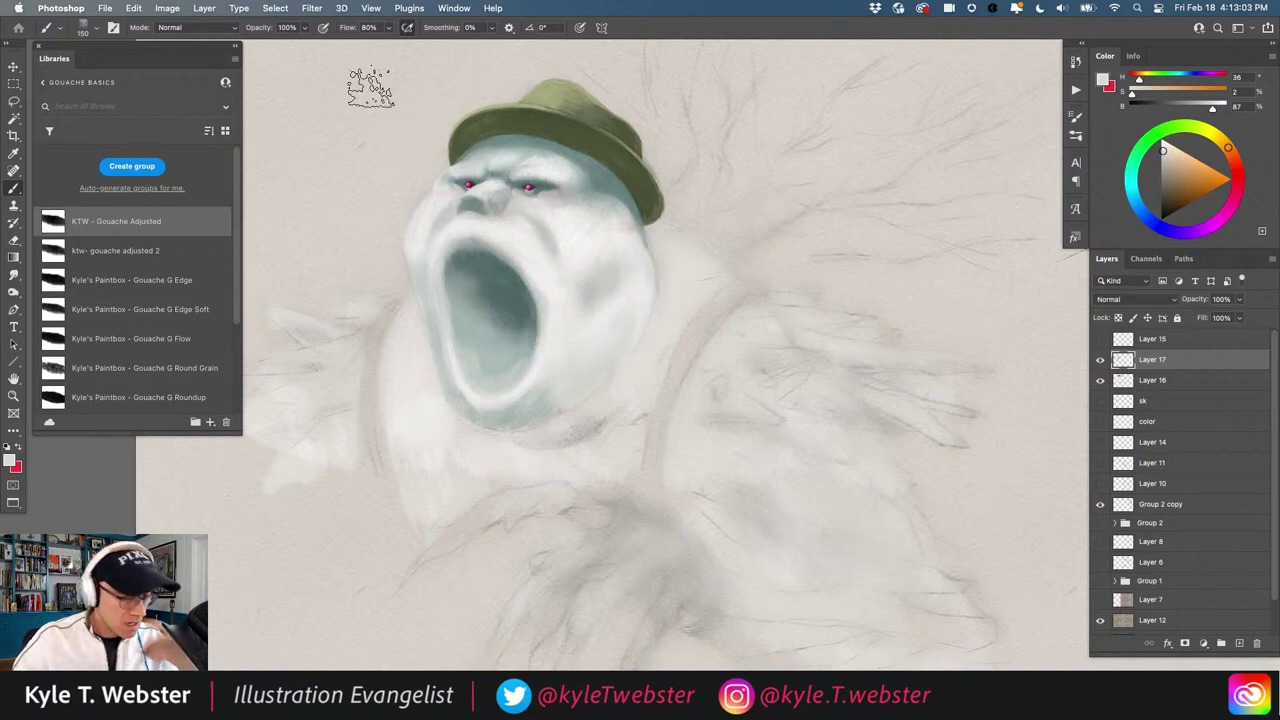
alt+click(509, 377)
drag(460, 389, 472, 379)
drag(451, 445, 469, 434)
super+click(462, 397)
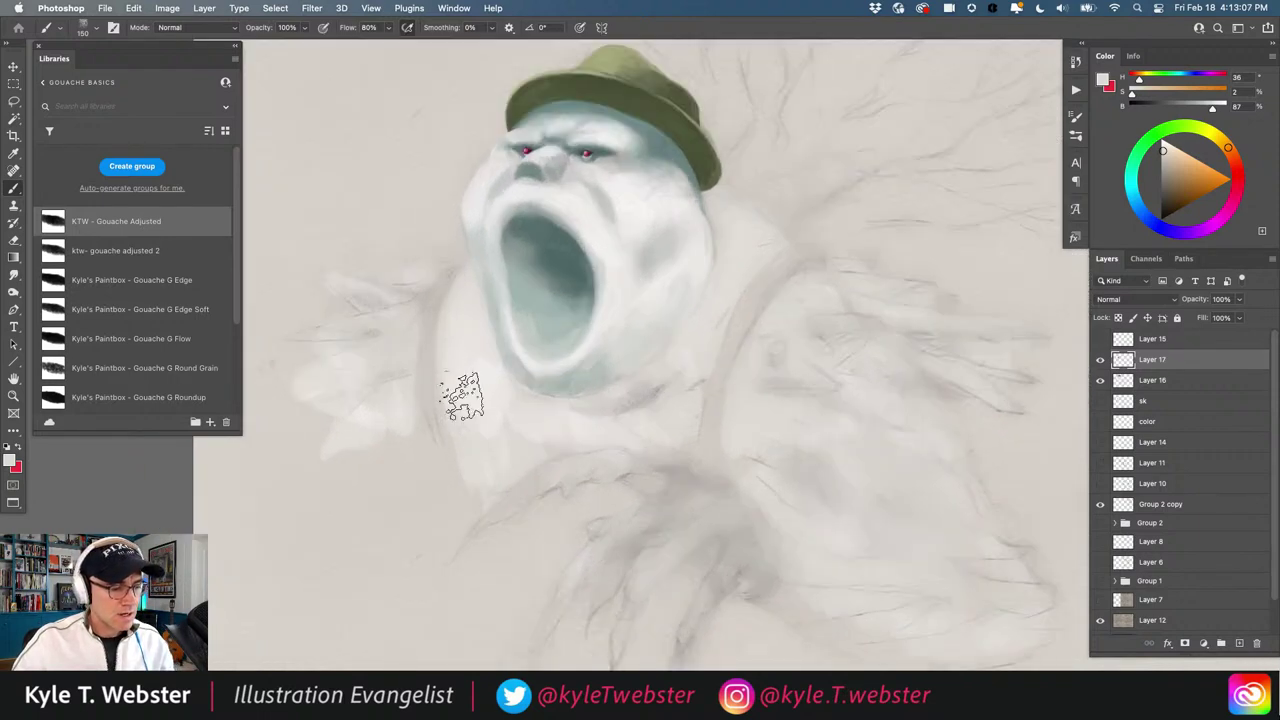
Paint the chest beside the mouth in near-whites, using H 87, S 3, B 96, cooler H 167, S 3, B 96, and H 330, S 1, B 89
alt+click(541, 185)
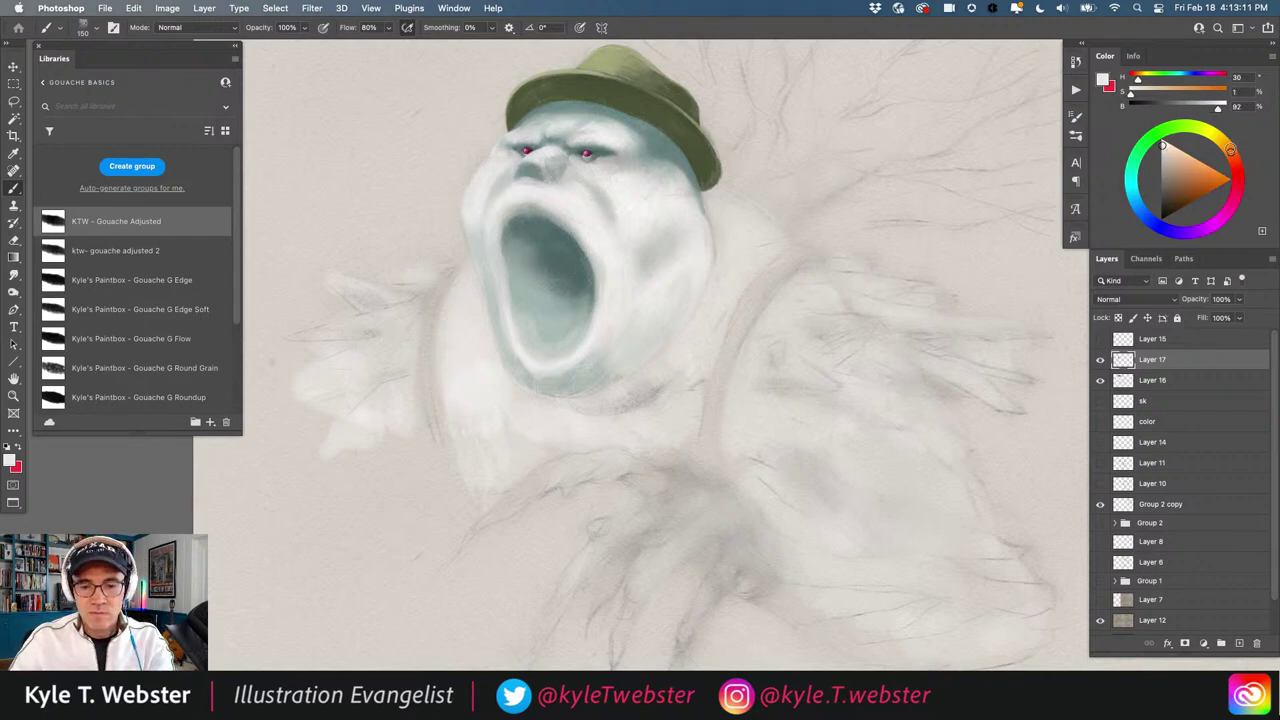
mouse_move(1230, 150)
mouse_down()
mouse_move(1187, 126)
mouse_move(1163, 143)
mouse_up()
mouse_move(463, 280)
mouse_down()
mouse_move(477, 326)
mouse_move(489, 320)
mouse_up()
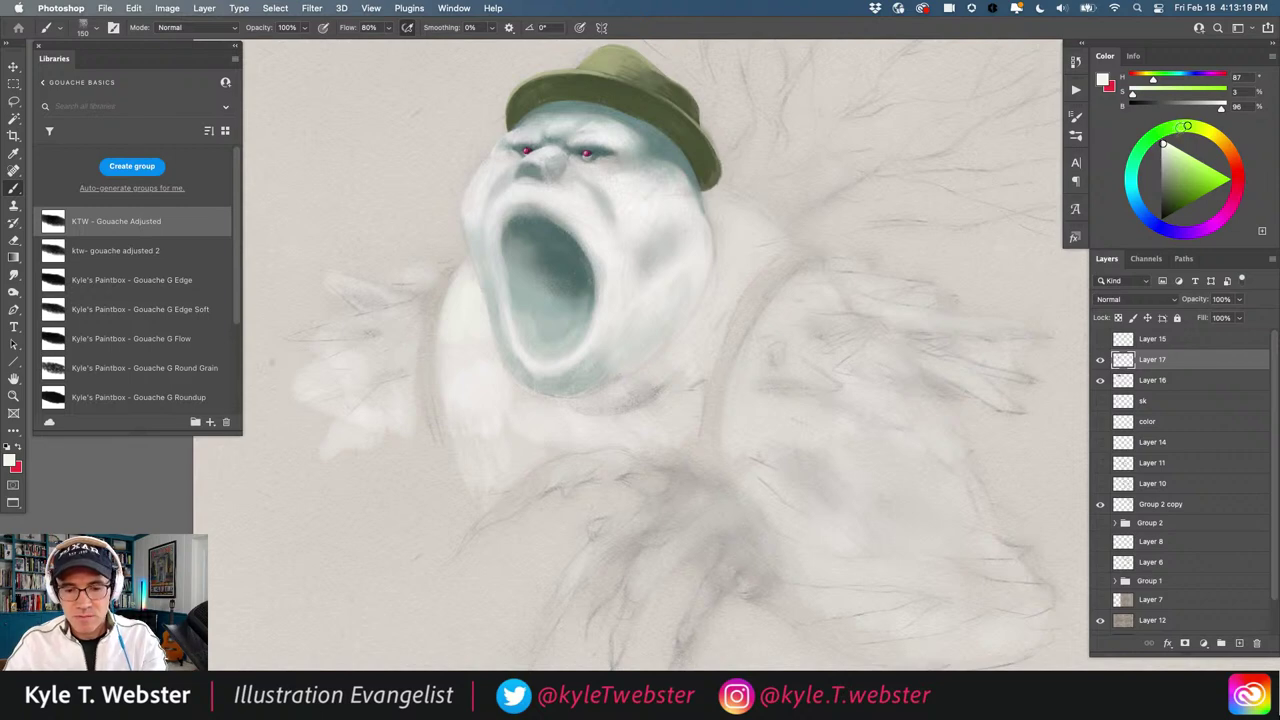
drag(1181, 127, 1142, 149)
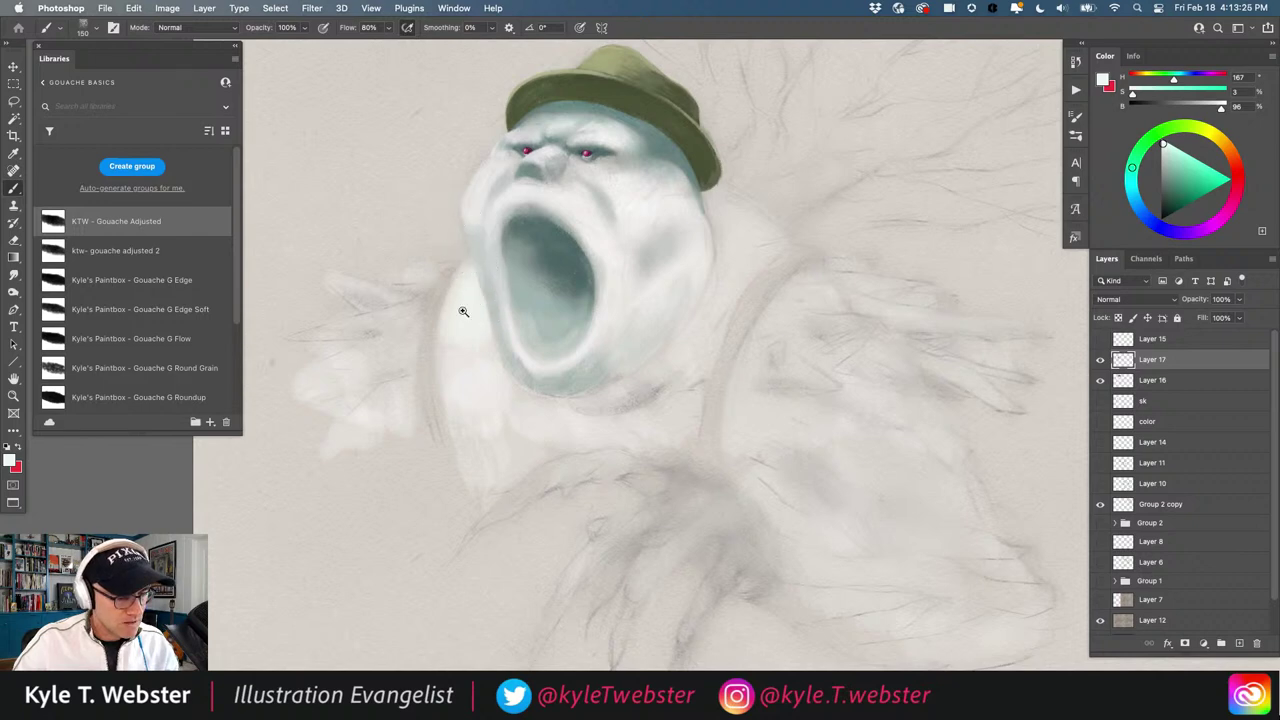
drag(463, 311, 482, 287)
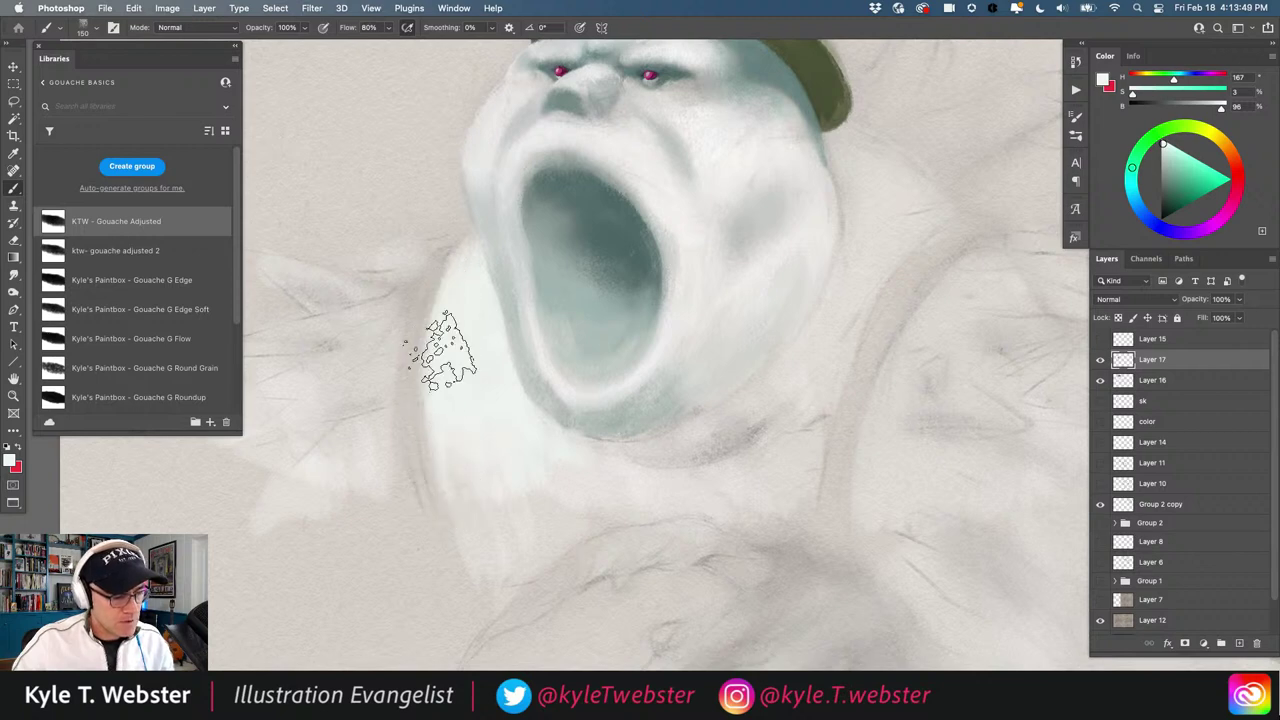
drag(432, 489, 398, 488)
drag(402, 479, 406, 437)
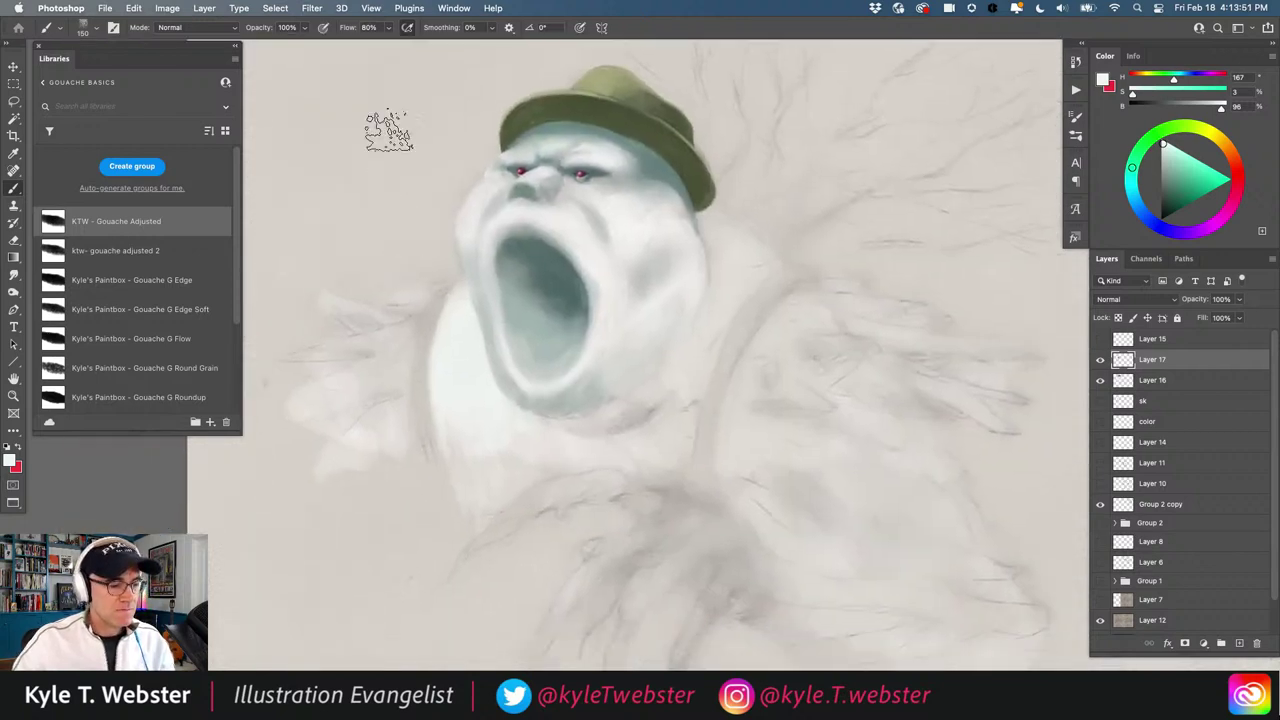
alt+click(475, 214)
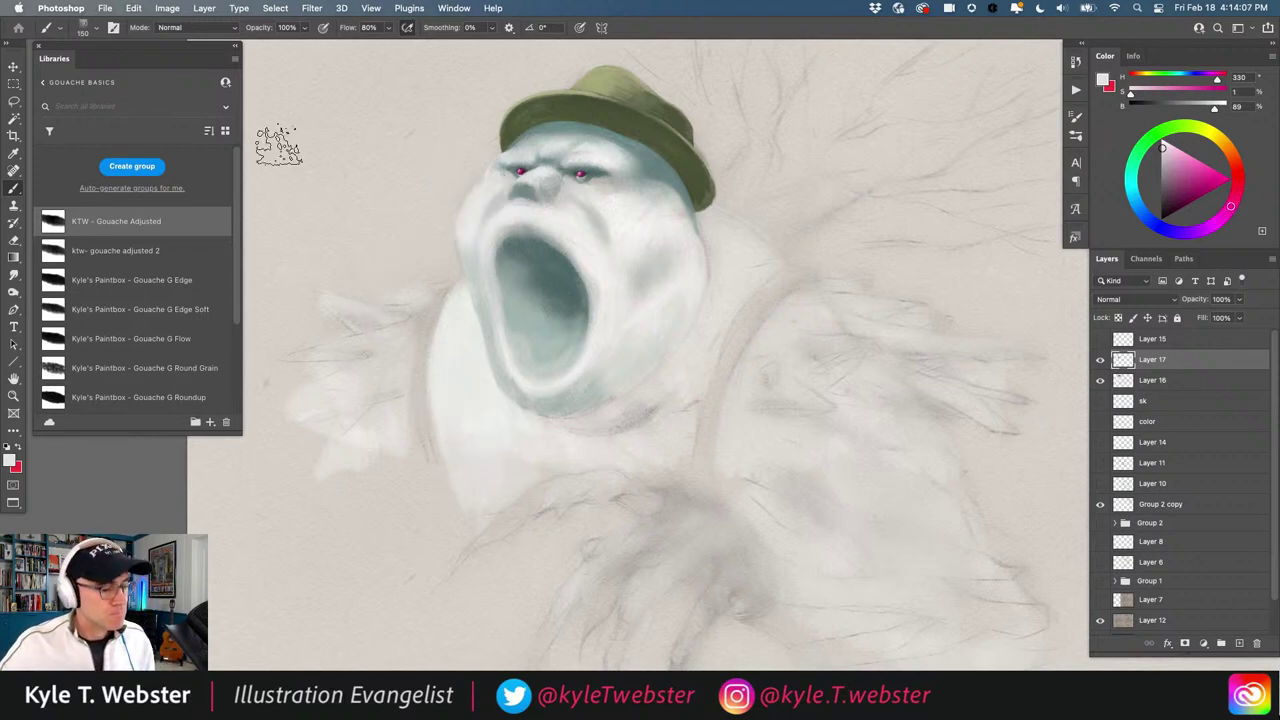
scroll(414, 351, down, 3)
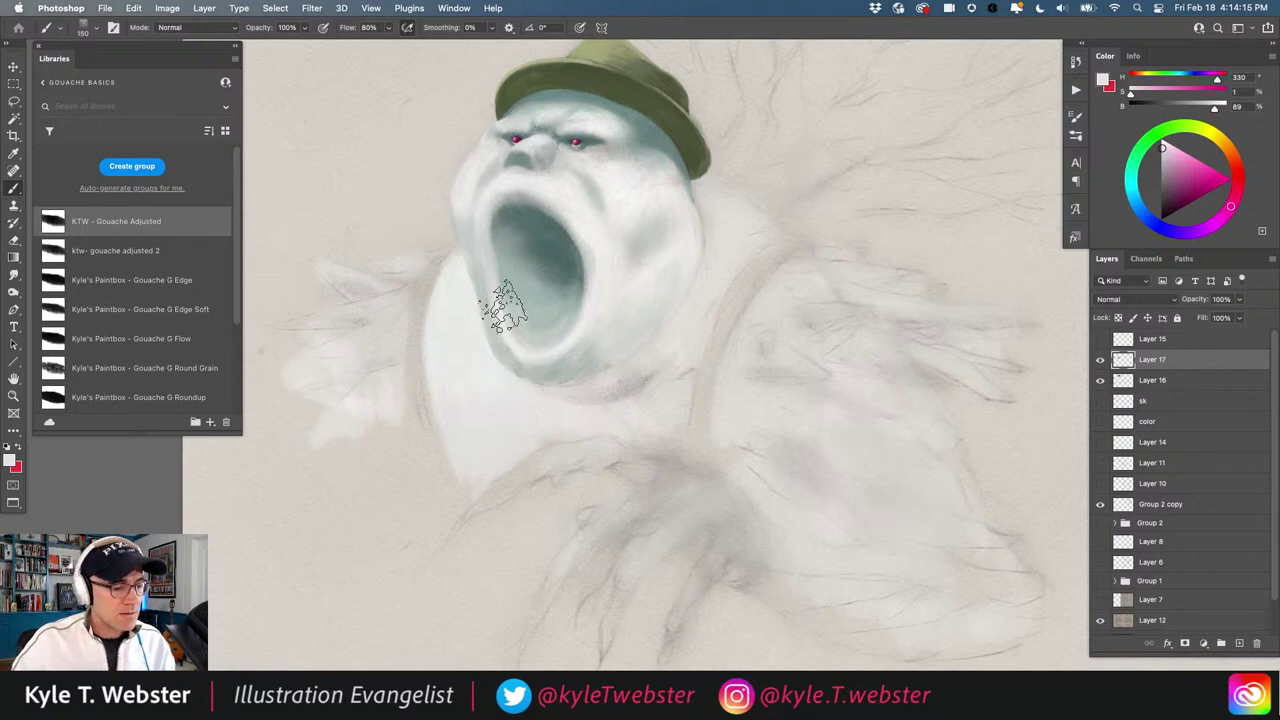
Shade the lower chest with grey H 165, S 2, B 78 at brush size 200 and blend it upward with H 120, S 1, B 91
alt+click(587, 346)
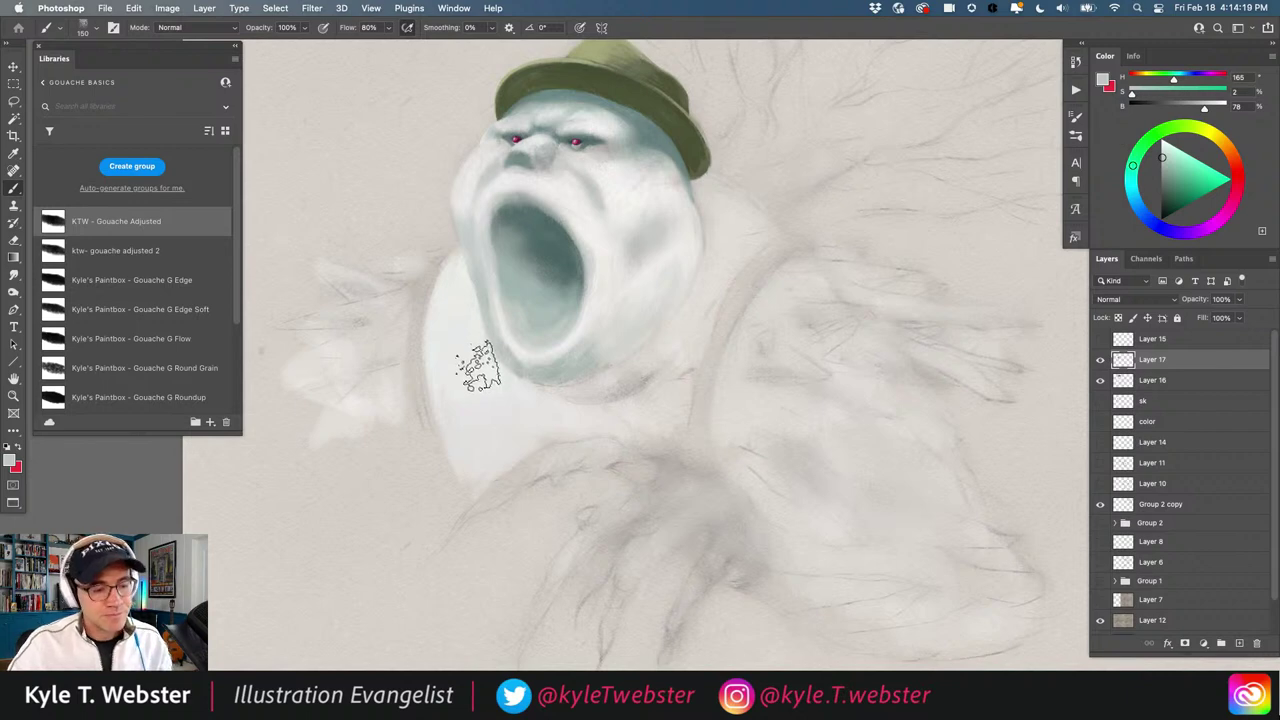
key(bracketright)
key(bracketright)
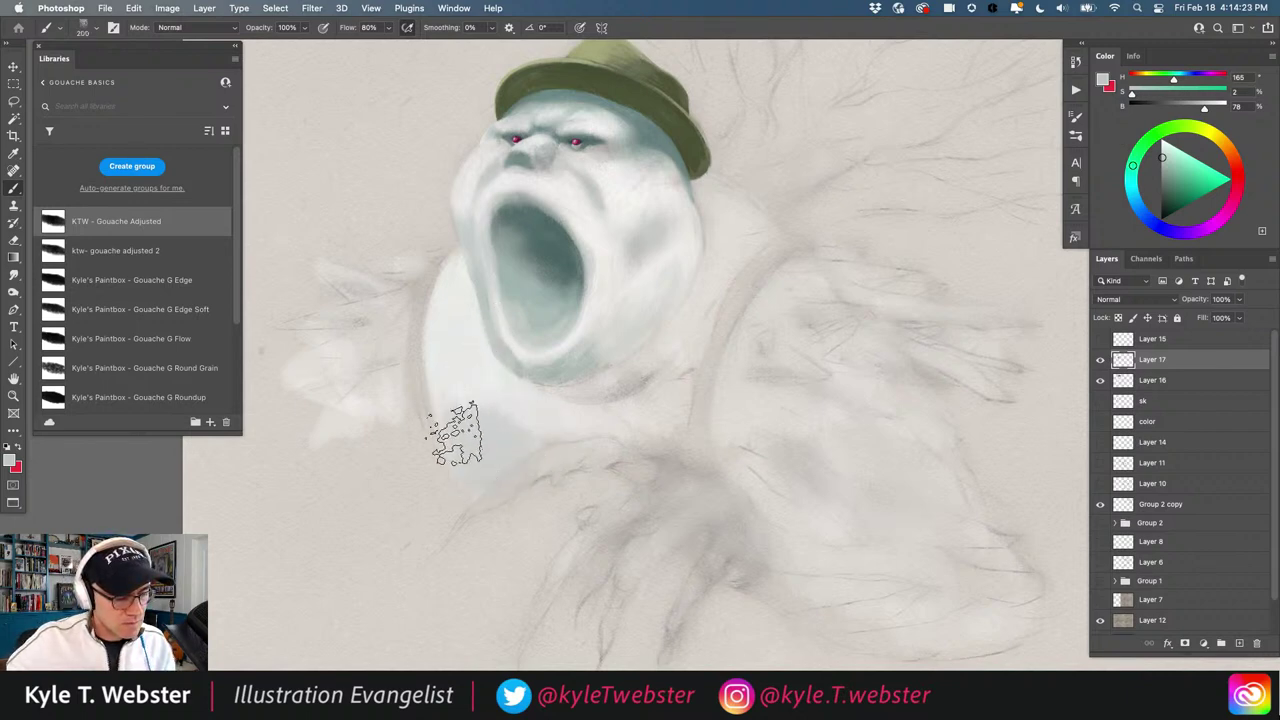
mouse_move(455, 433)
mouse_down()
mouse_move(454, 406)
mouse_move(469, 425)
mouse_up()
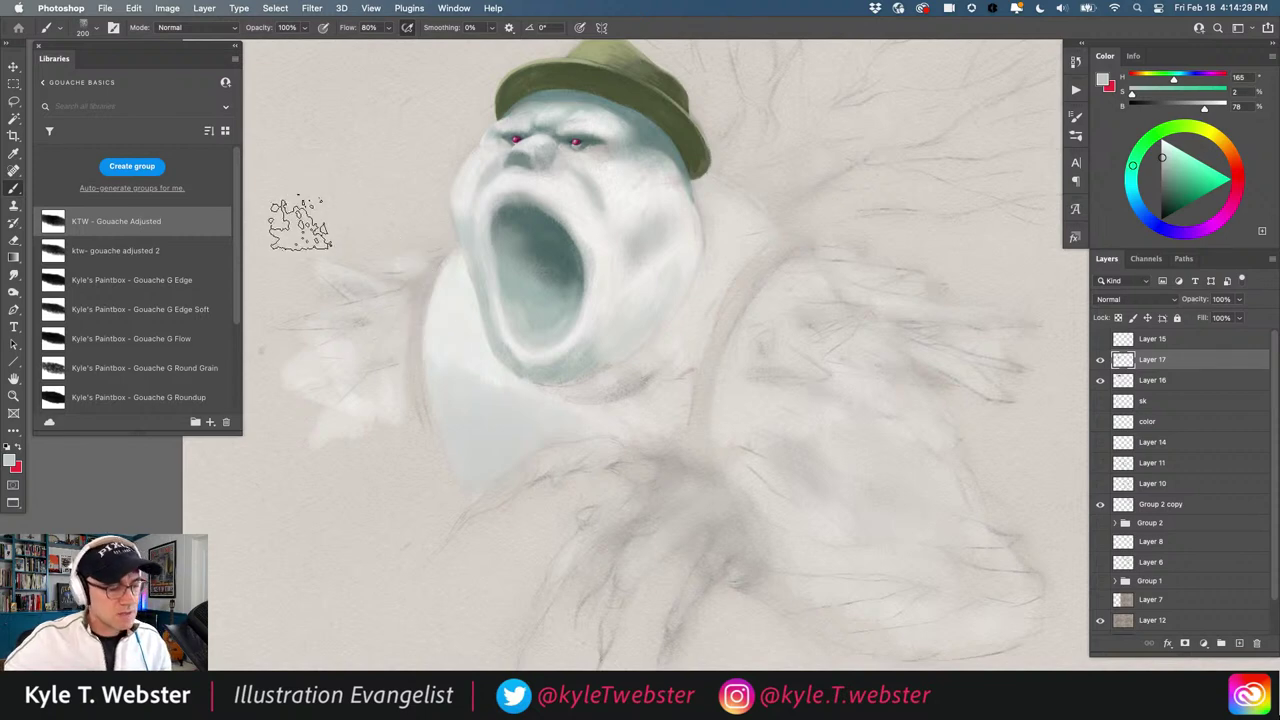
alt+click(460, 338)
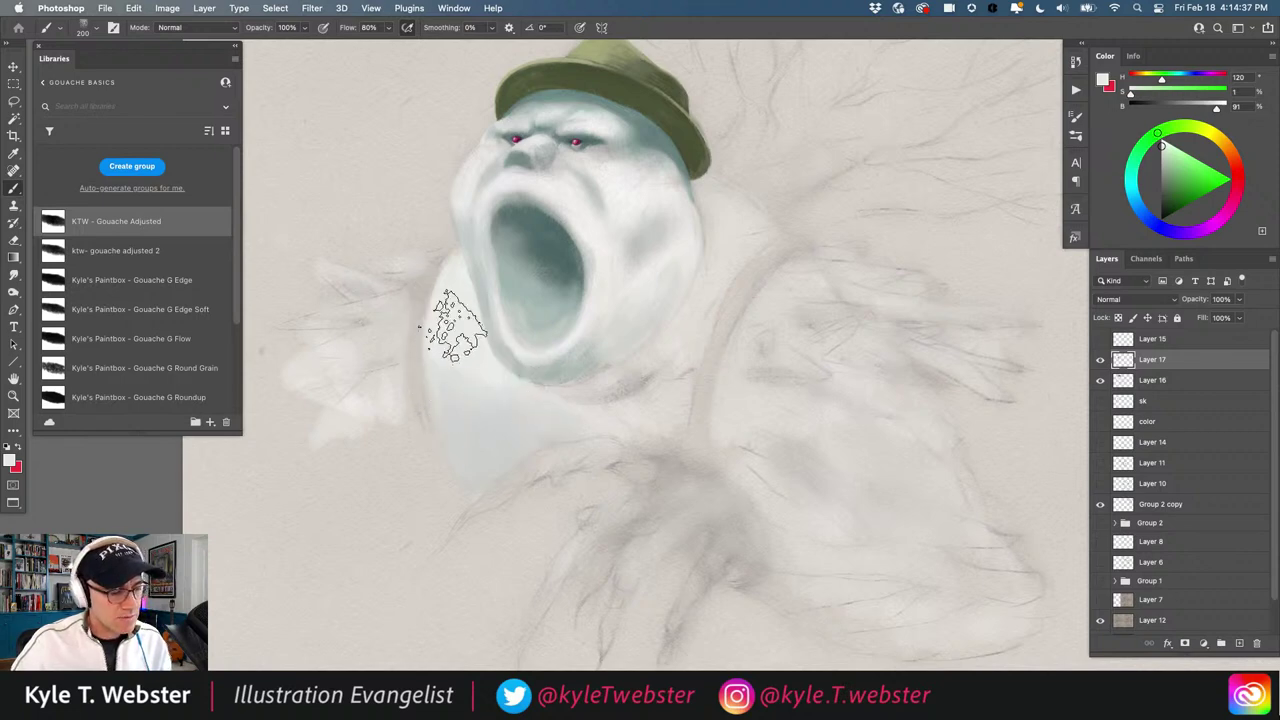
scroll(434, 380, up, 3)
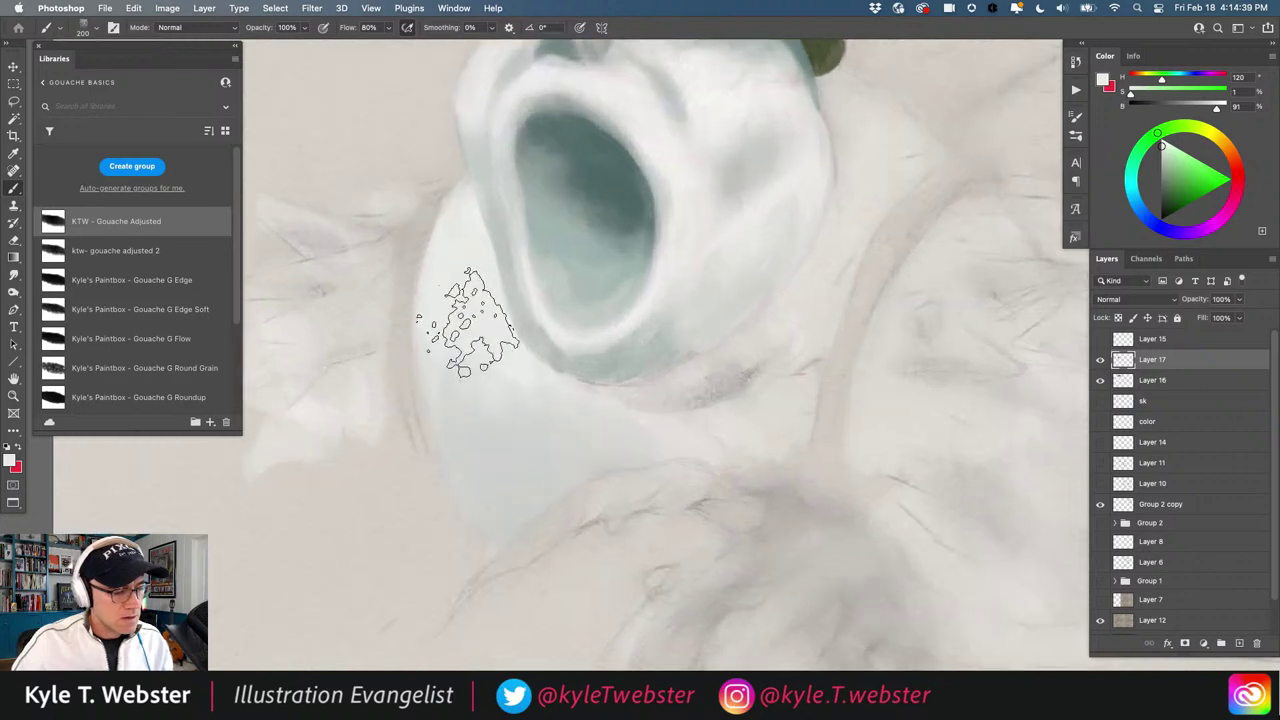
scroll(408, 400, down, 3)
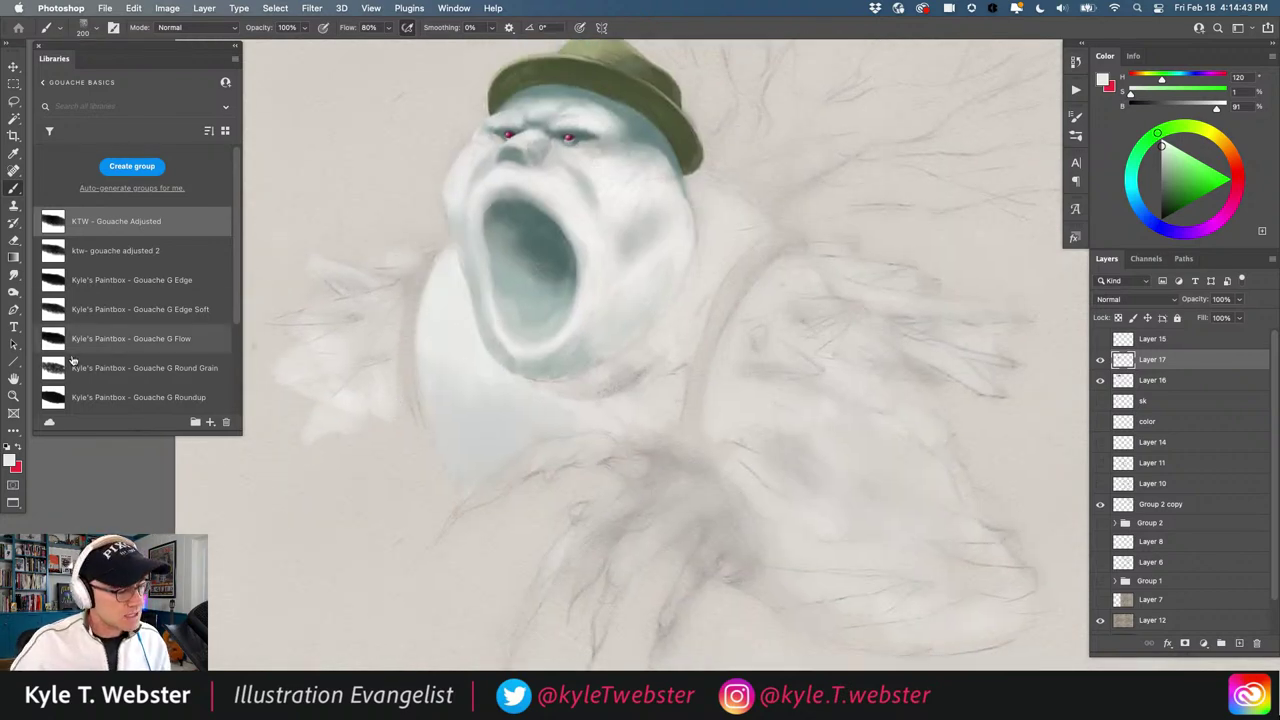
Soften the chest's light-to-shadow transition with the Spatter snowman brush, using light greys H 160, S 1, B 82 and H 120, S 1, B 81
scroll(173, 408, down, 3)
drag(137, 432, 137, 535)
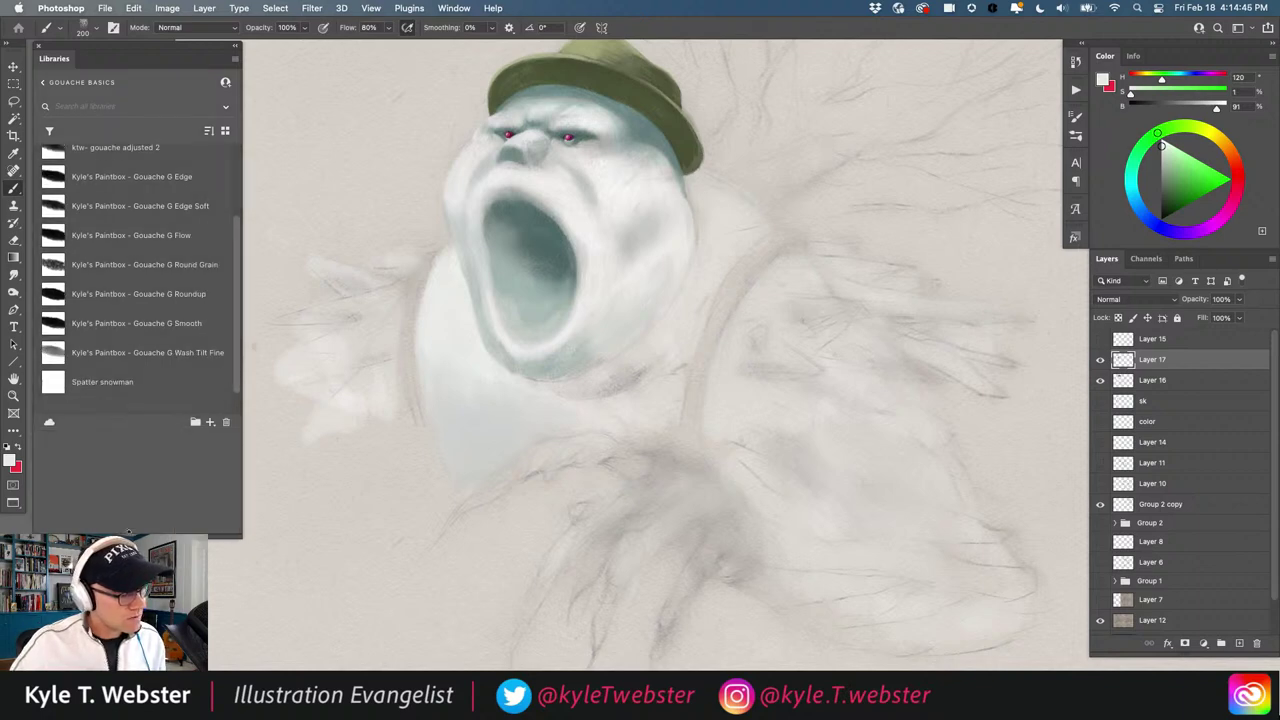
click(56, 486)
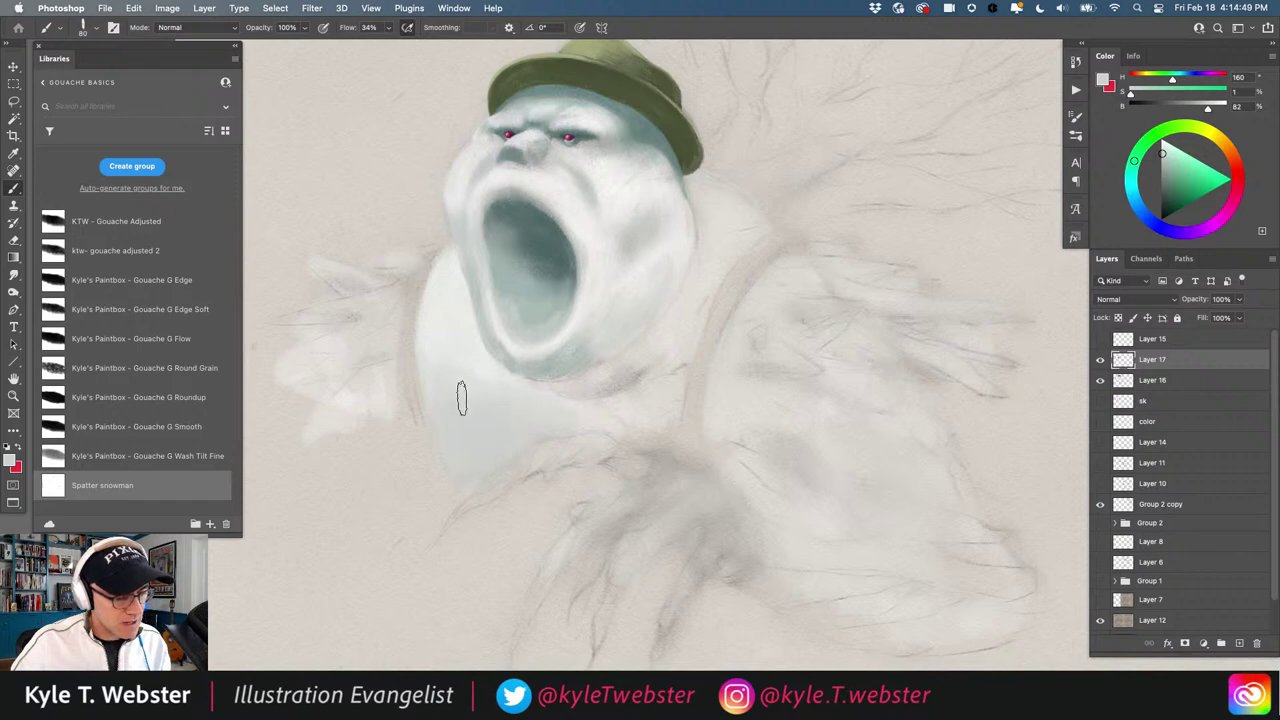
alt+click(440, 339)
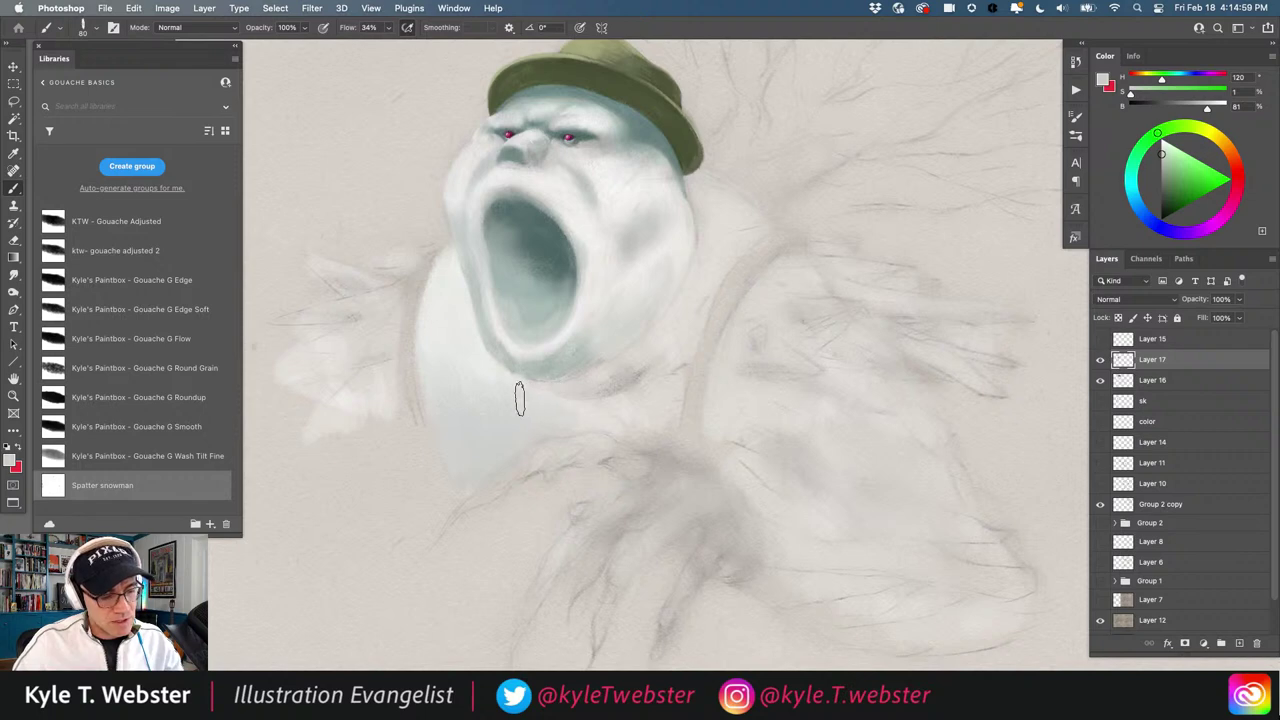
Block in the shadow under the chin and jaw with the KTW - Gouache Adjusted brush at size 100, using H 168, S 5, B 76
click(88, 222)
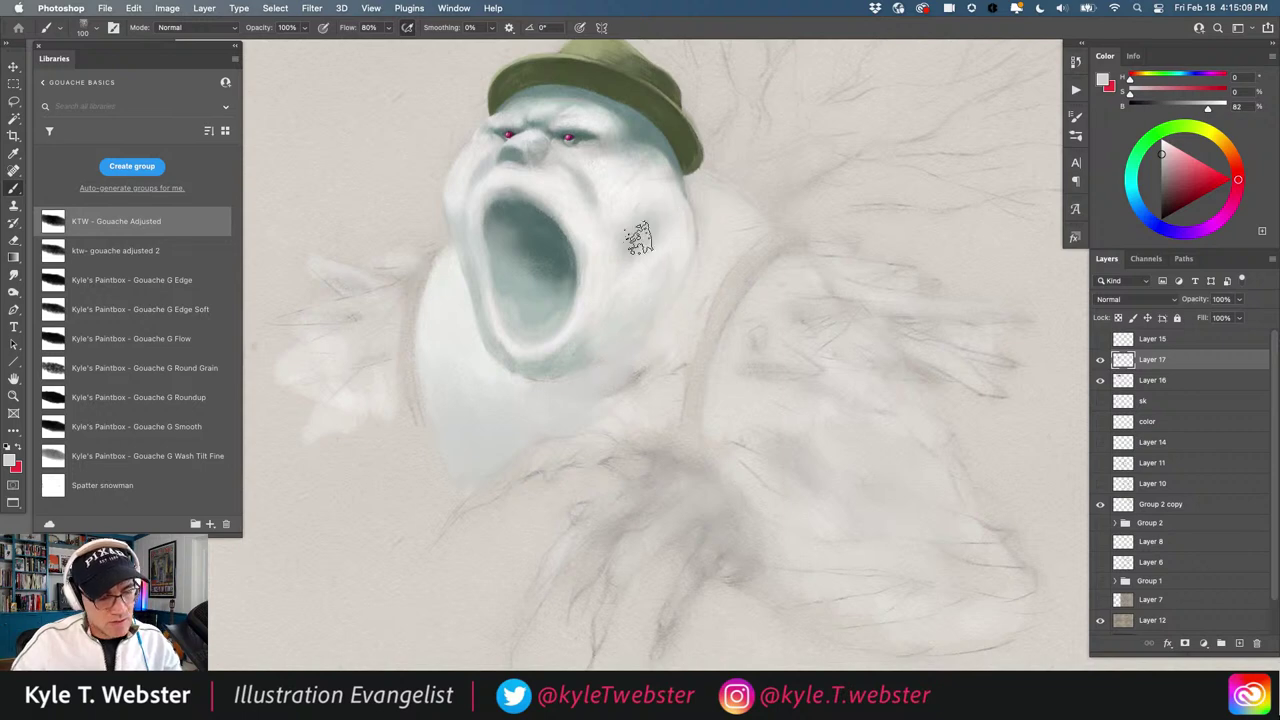
alt+click(541, 367)
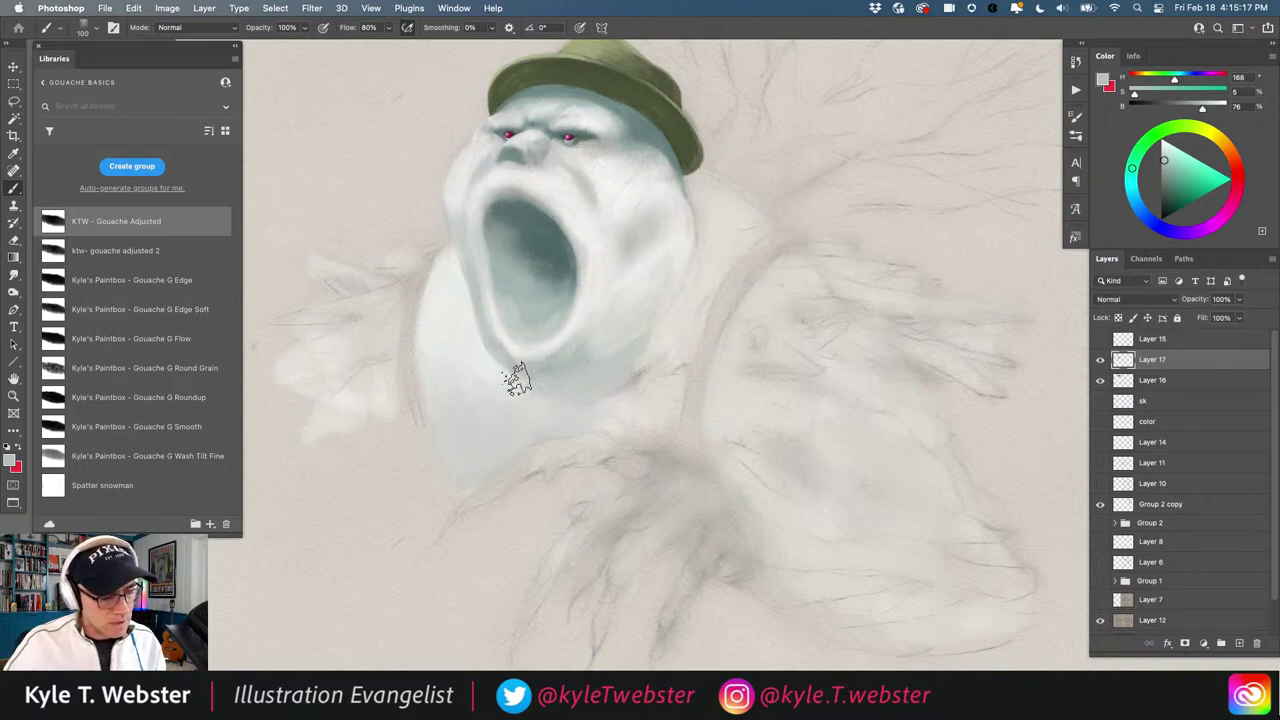
drag(516, 379, 653, 350)
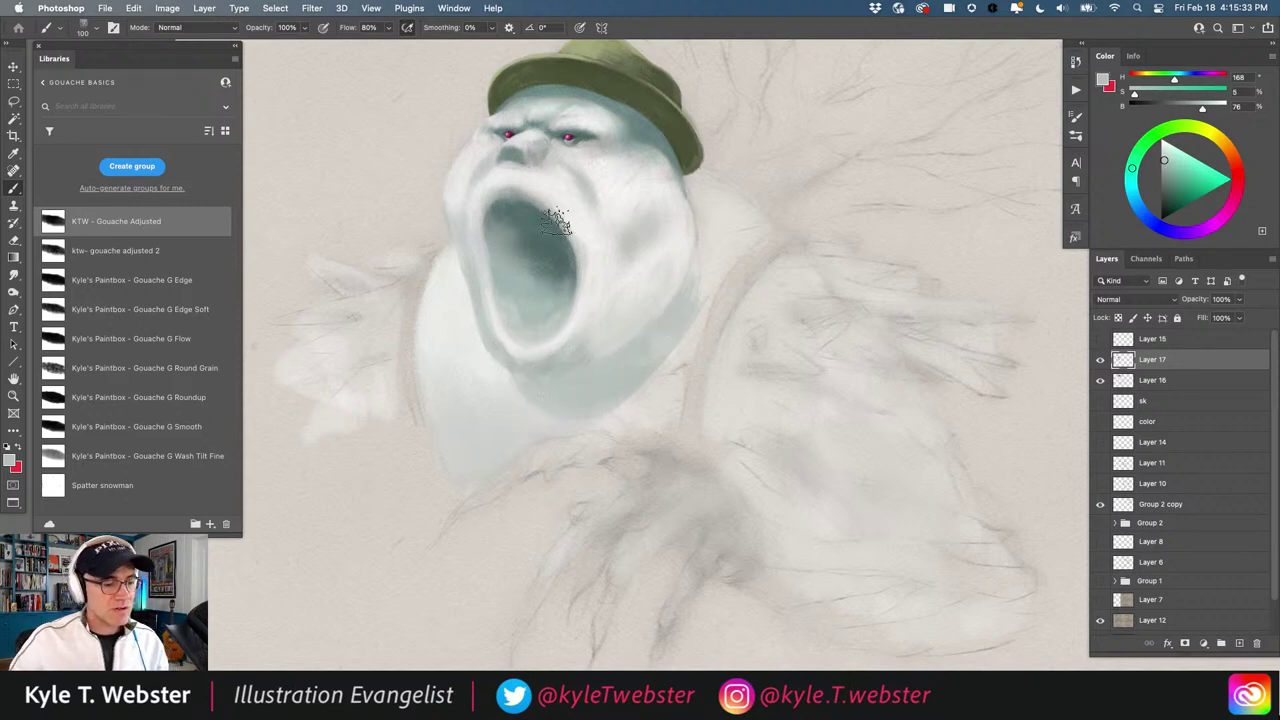
scroll(511, 381, up, 2)
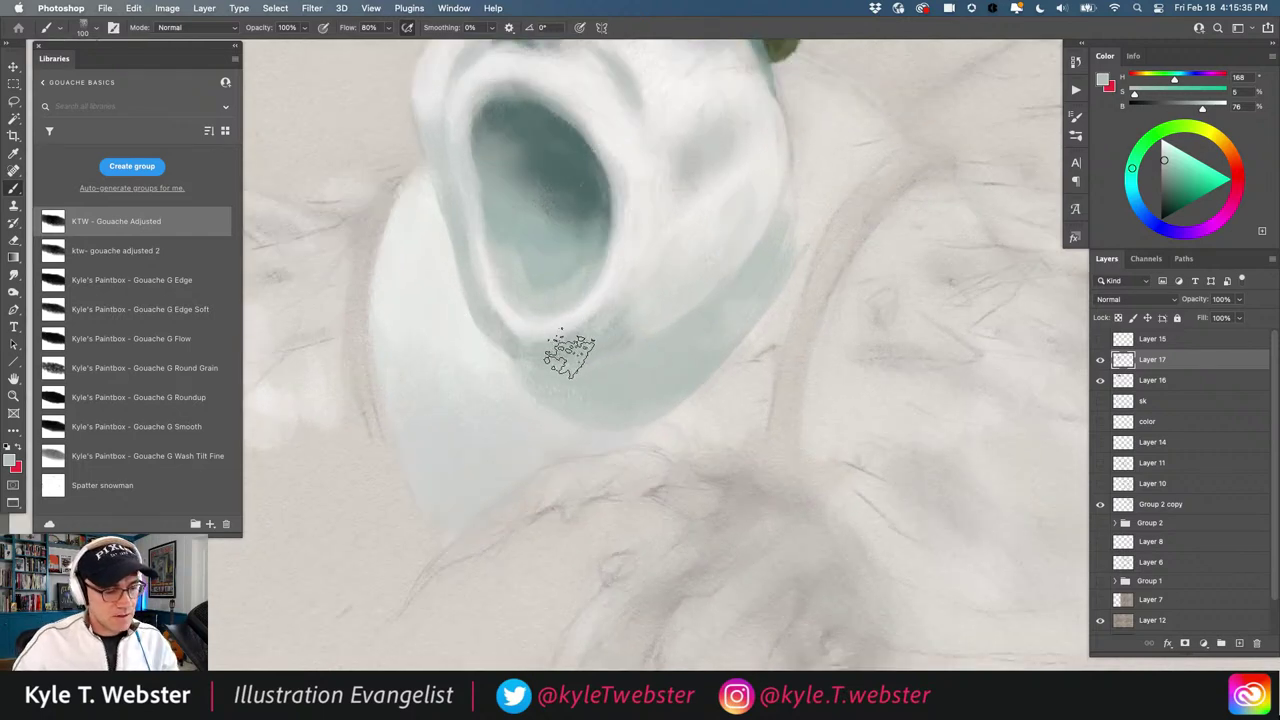
Paint the shadow beneath the lower lip with dark teal H 190, S 17, B 52, and blend it with grey H 180, S 7, B 67
alt+click(600, 214)
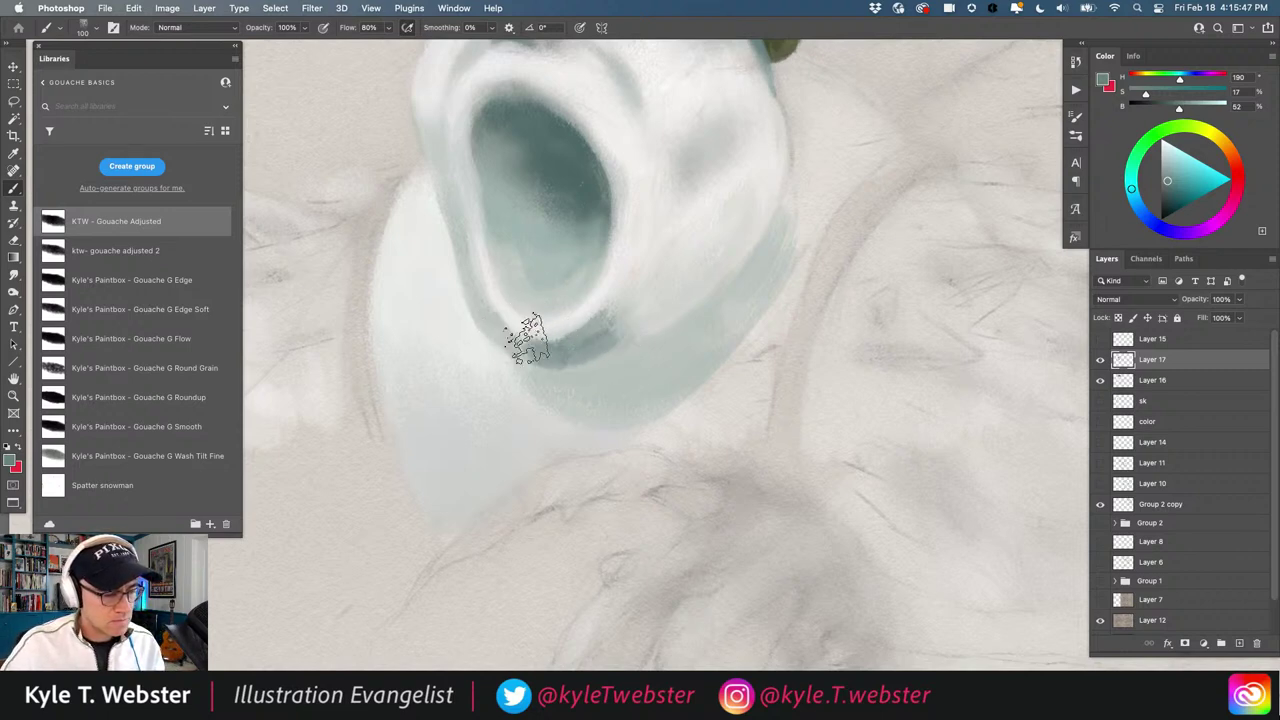
mouse_move(528, 339)
mouse_down()
mouse_move(486, 297)
mouse_move(514, 327)
mouse_move(564, 328)
mouse_move(528, 348)
mouse_move(624, 316)
mouse_move(551, 345)
mouse_move(630, 300)
mouse_move(593, 337)
mouse_move(624, 315)
mouse_move(646, 323)
mouse_move(626, 348)
mouse_move(648, 302)
mouse_move(631, 308)
mouse_move(653, 298)
mouse_move(622, 345)
mouse_up()
alt+click(656, 289)
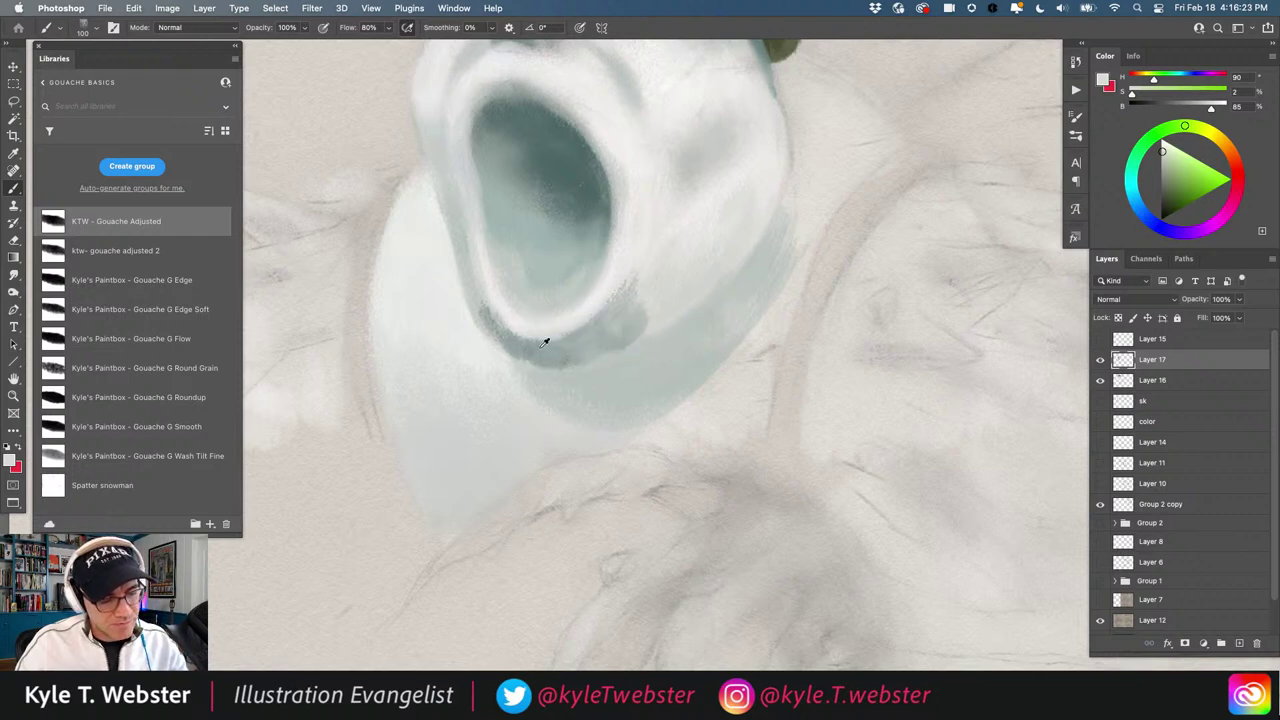
alt+click(543, 340)
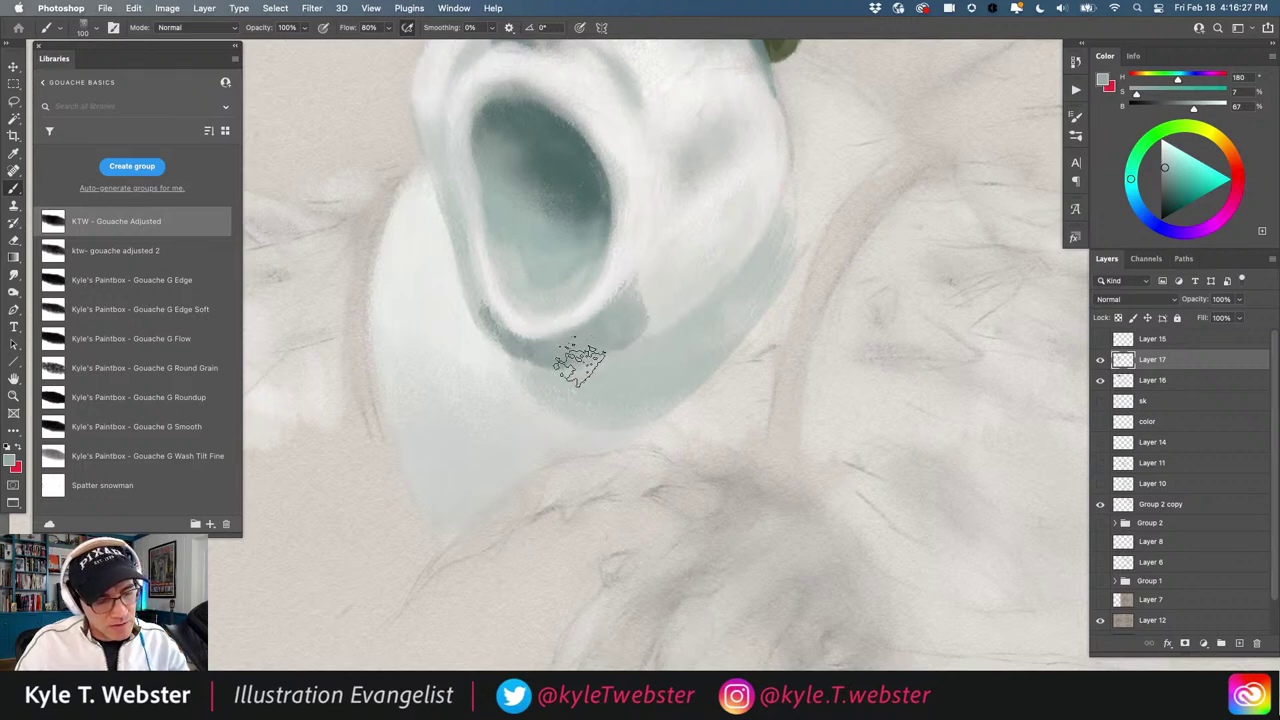
mouse_move(652, 328)
mouse_down()
mouse_move(576, 366)
mouse_move(646, 336)
mouse_move(606, 359)
mouse_move(632, 338)
mouse_move(576, 364)
mouse_move(630, 339)
mouse_move(596, 359)
mouse_move(544, 359)
mouse_move(510, 342)
mouse_move(537, 347)
mouse_move(474, 282)
mouse_up()
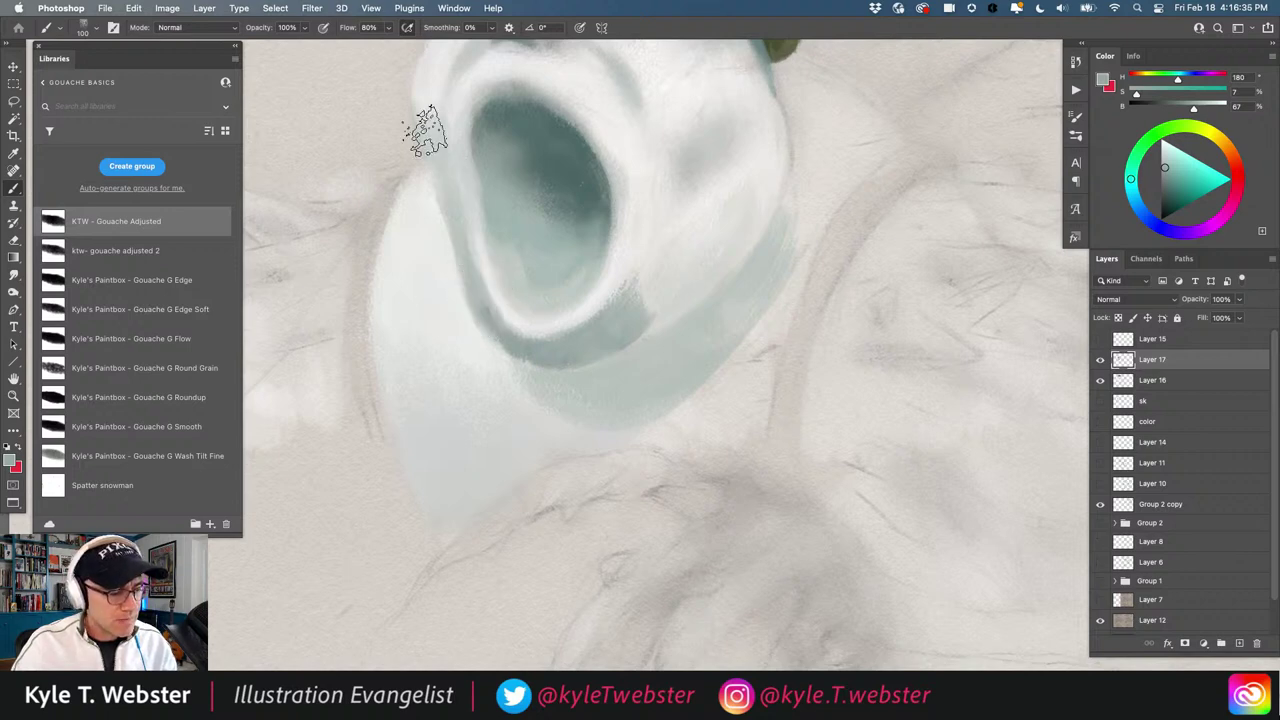
Refine the lip rim with sampled off-whites, including H 270, S 1, B 91 and H 60, S 1, B 88, and smudge the lip shadow's edge
alt+click(437, 251)
mouse_move(456, 262)
mouse_down()
mouse_move(463, 300)
mouse_move(441, 220)
mouse_move(467, 294)
mouse_up()
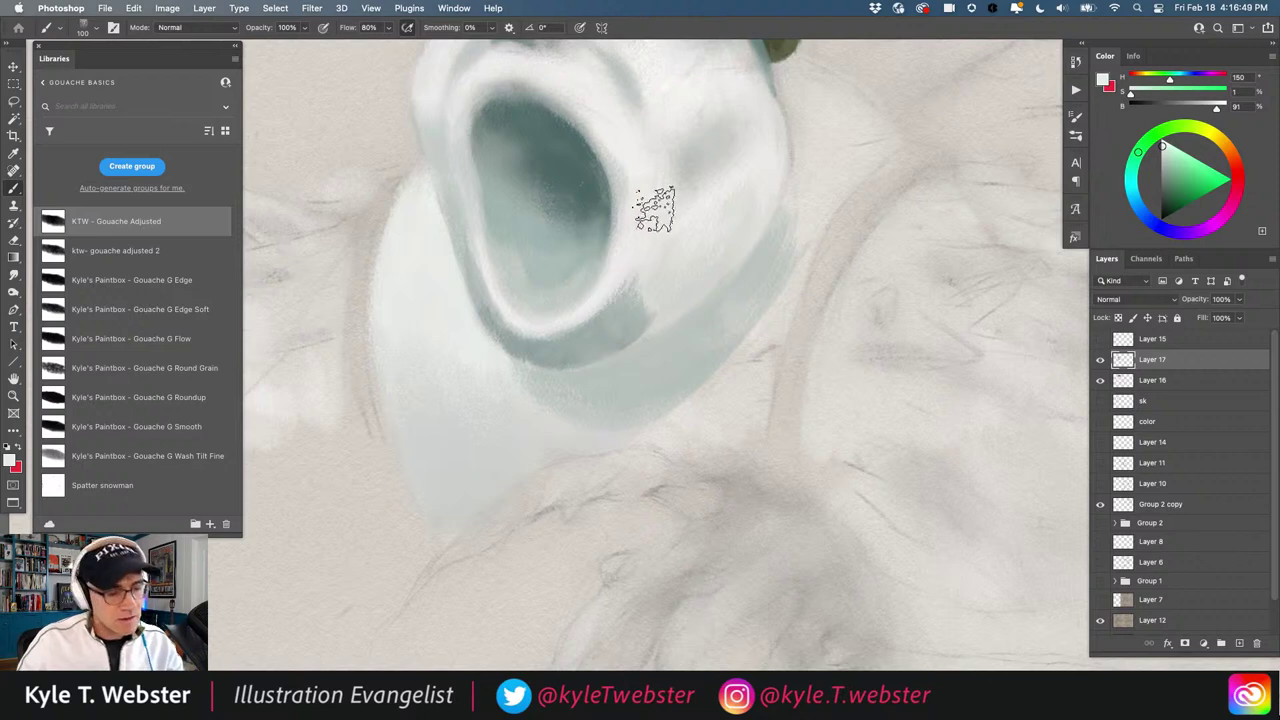
alt+click(595, 304)
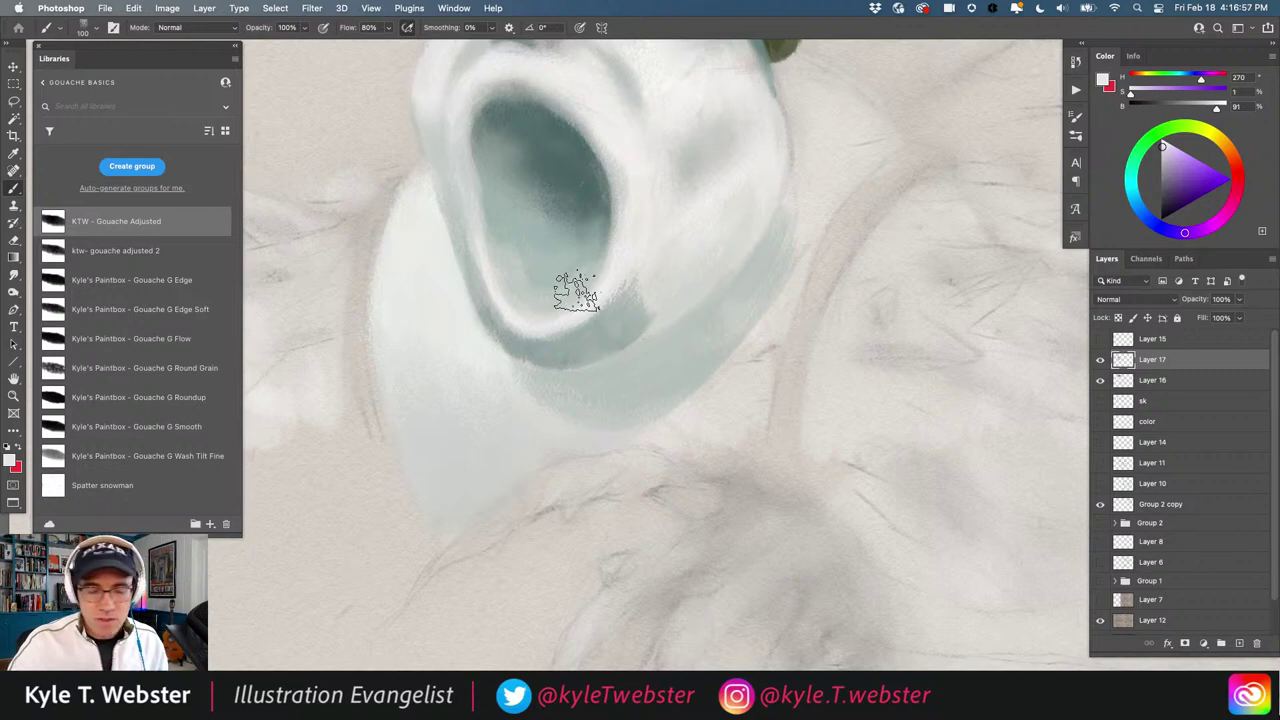
alt+click(557, 329)
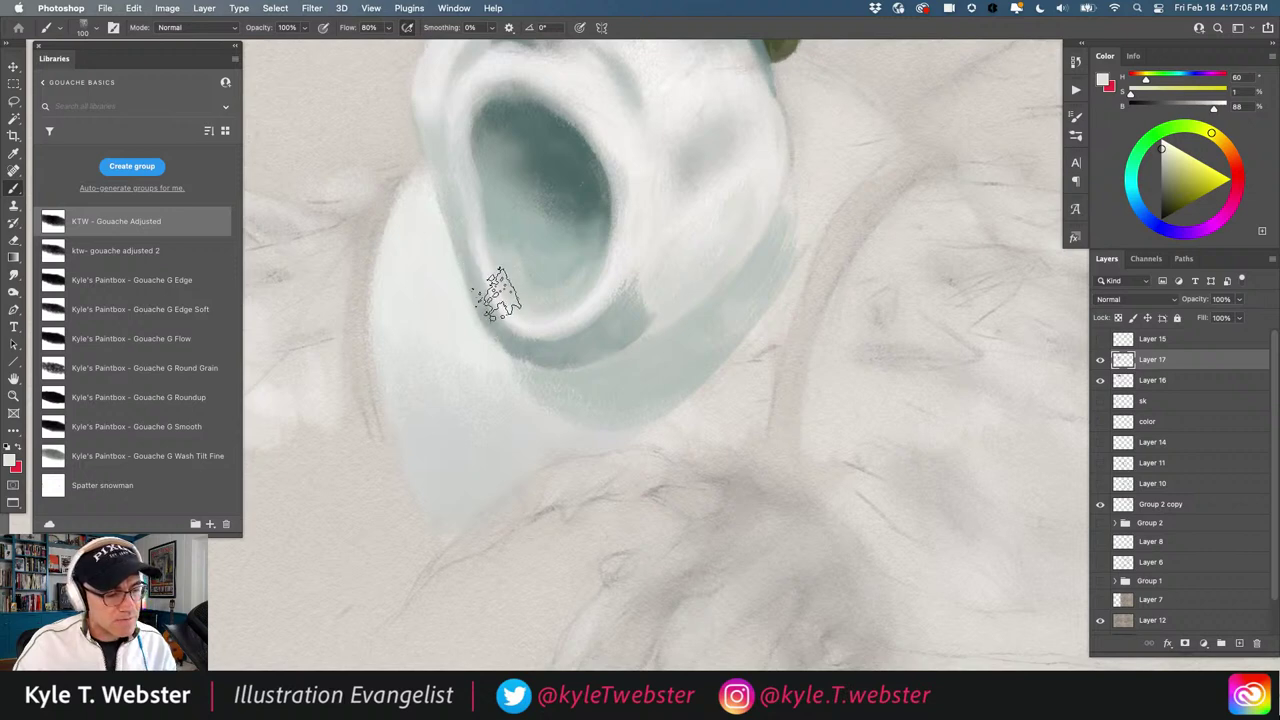
alt+click(477, 230)
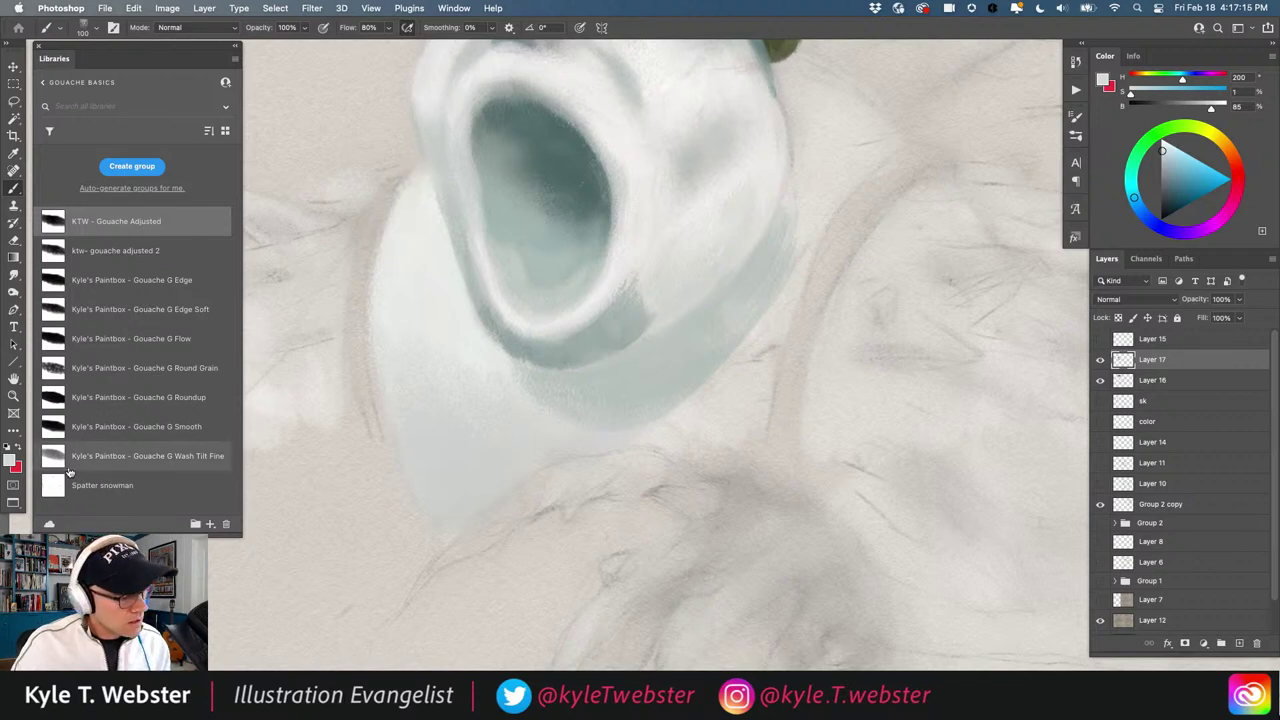
key(r)
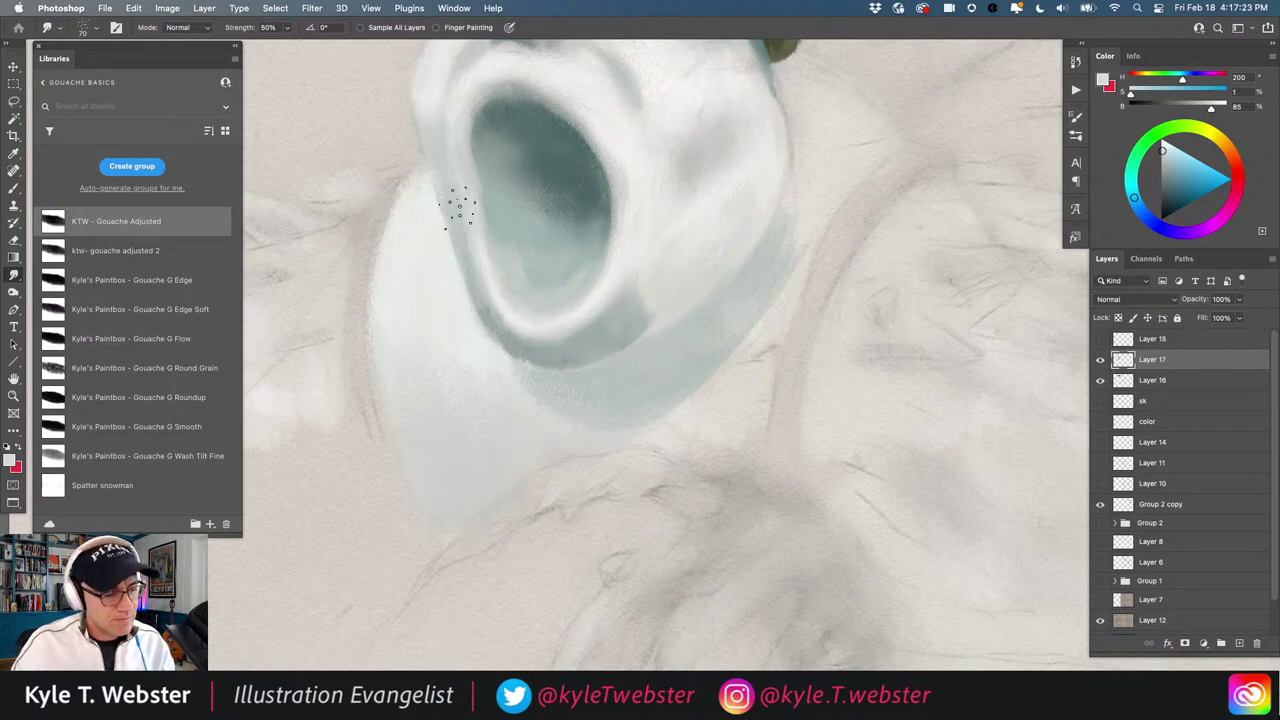
alt+click(559, 371)
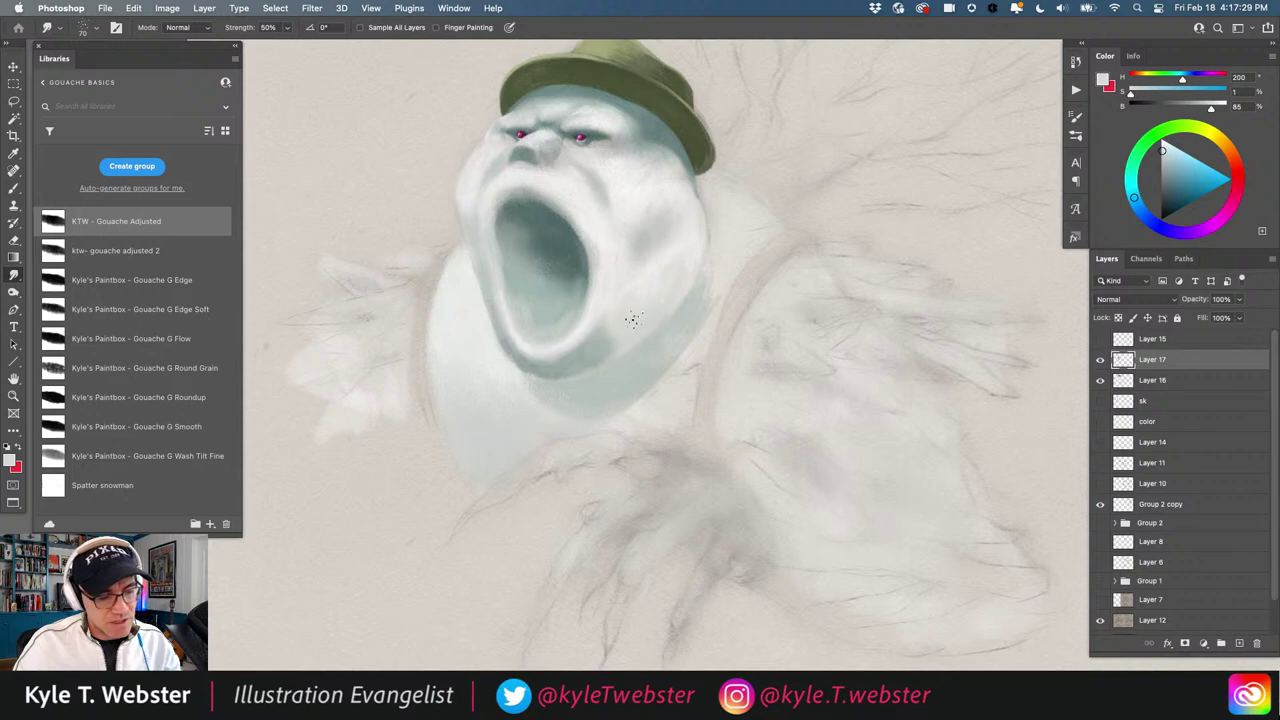
Darken the shadow under the chin and jaw with the Brush tool, using teal H 187, S 21, B 51 sampled from beneath the hat
key(b)
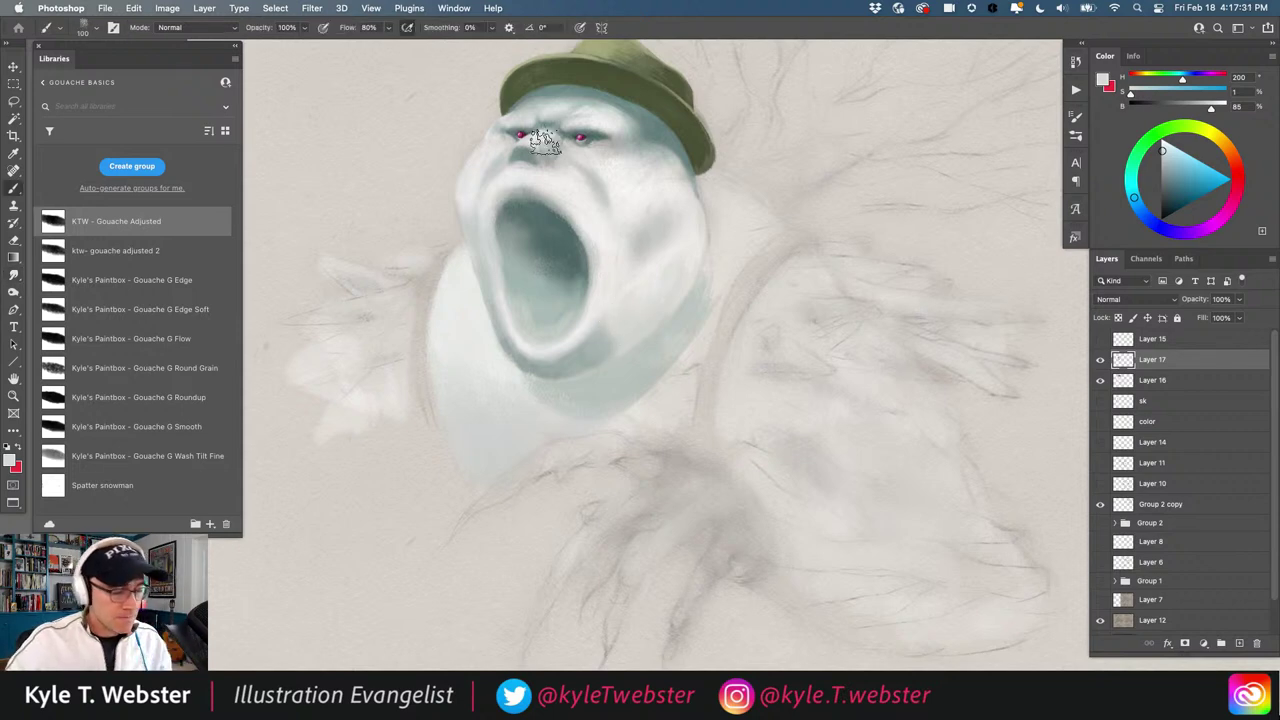
alt+click(670, 122)
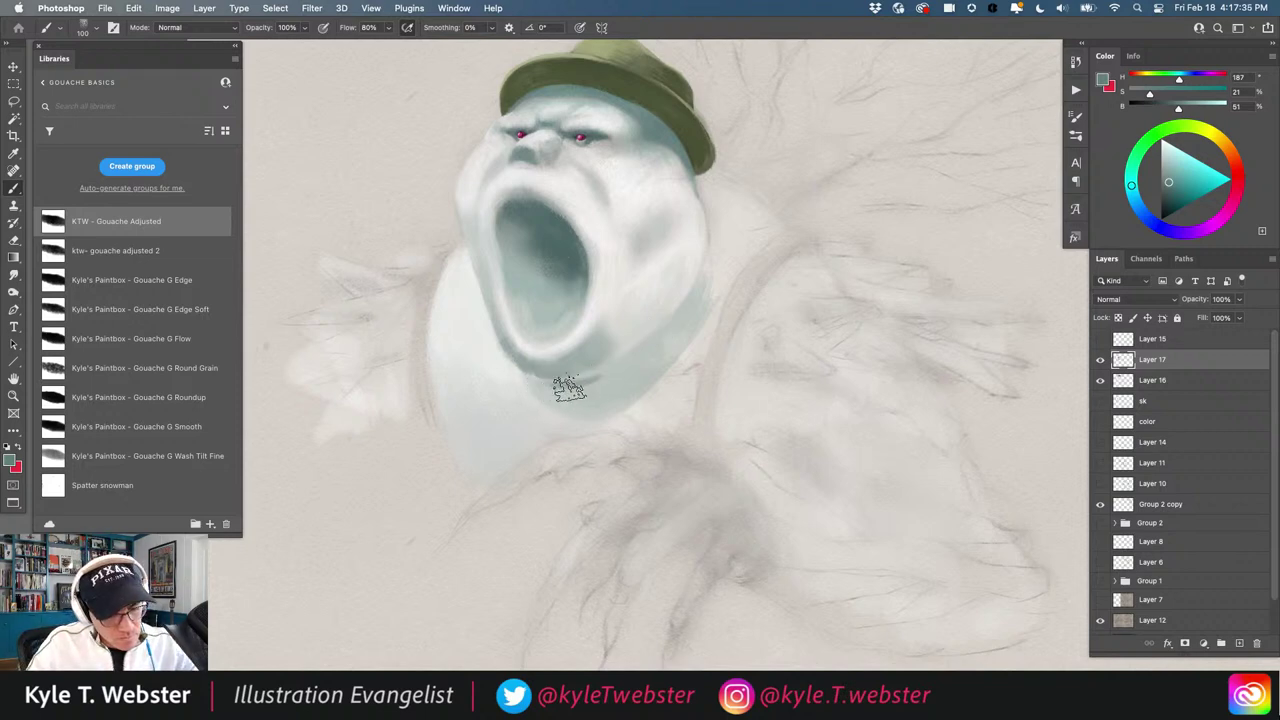
mouse_move(569, 389)
mouse_down()
mouse_move(604, 373)
mouse_move(557, 387)
mouse_move(601, 375)
mouse_move(532, 378)
mouse_move(587, 402)
mouse_move(536, 383)
mouse_move(576, 405)
mouse_move(522, 375)
mouse_move(604, 395)
mouse_move(560, 399)
mouse_move(564, 385)
mouse_move(609, 376)
mouse_up()
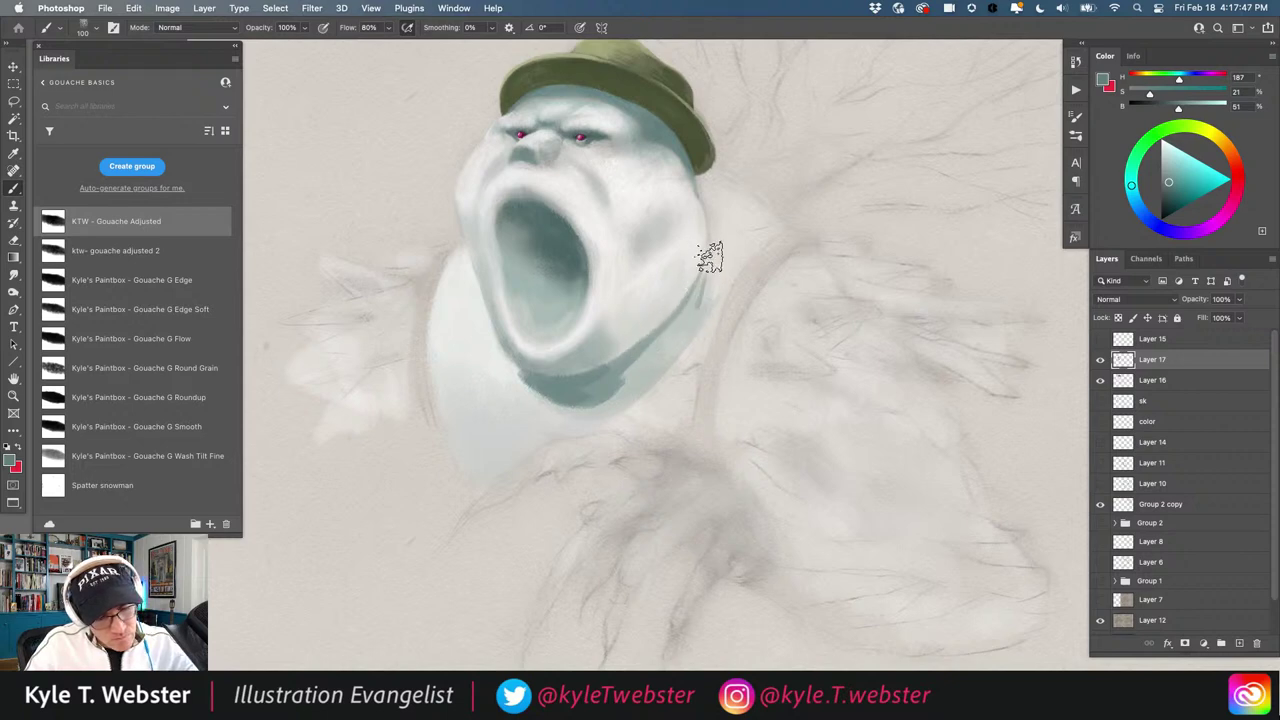
mouse_move(694, 289)
mouse_down()
mouse_move(648, 358)
mouse_move(702, 290)
mouse_move(662, 366)
mouse_move(599, 398)
mouse_move(679, 341)
mouse_move(593, 387)
mouse_up()
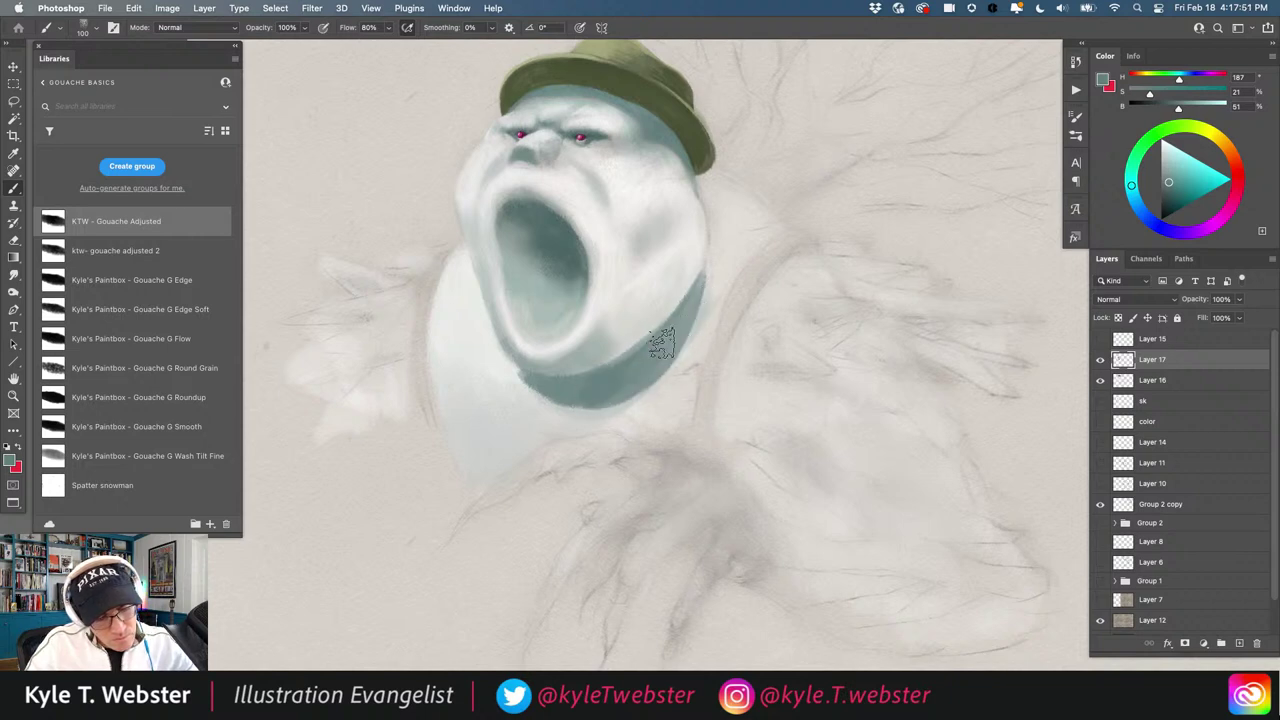
mouse_move(703, 289)
mouse_down()
mouse_move(709, 257)
mouse_move(659, 367)
mouse_move(701, 300)
mouse_move(677, 352)
mouse_move(591, 397)
mouse_up()
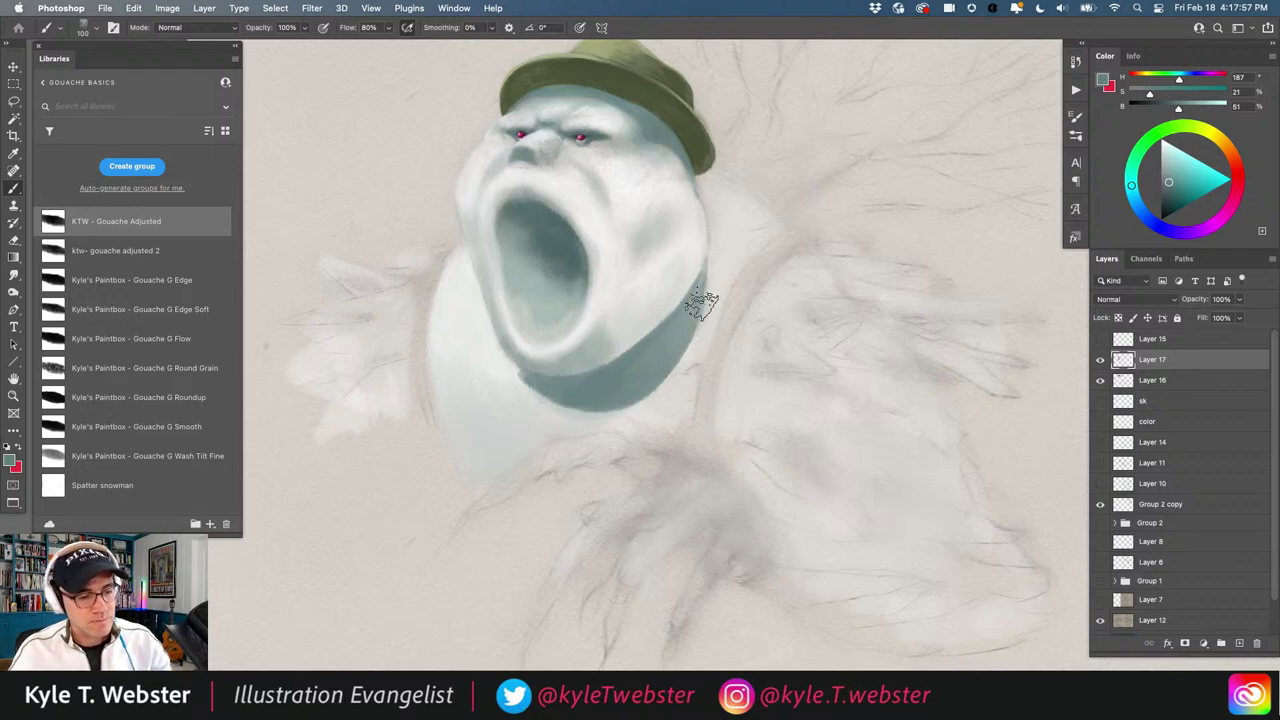
Extend the teal chin shadow up along the right jaw, and refine its left end beside the lower lip with a smaller brush
mouse_move(709, 263)
mouse_down()
mouse_move(709, 225)
mouse_move(700, 306)
mouse_up()
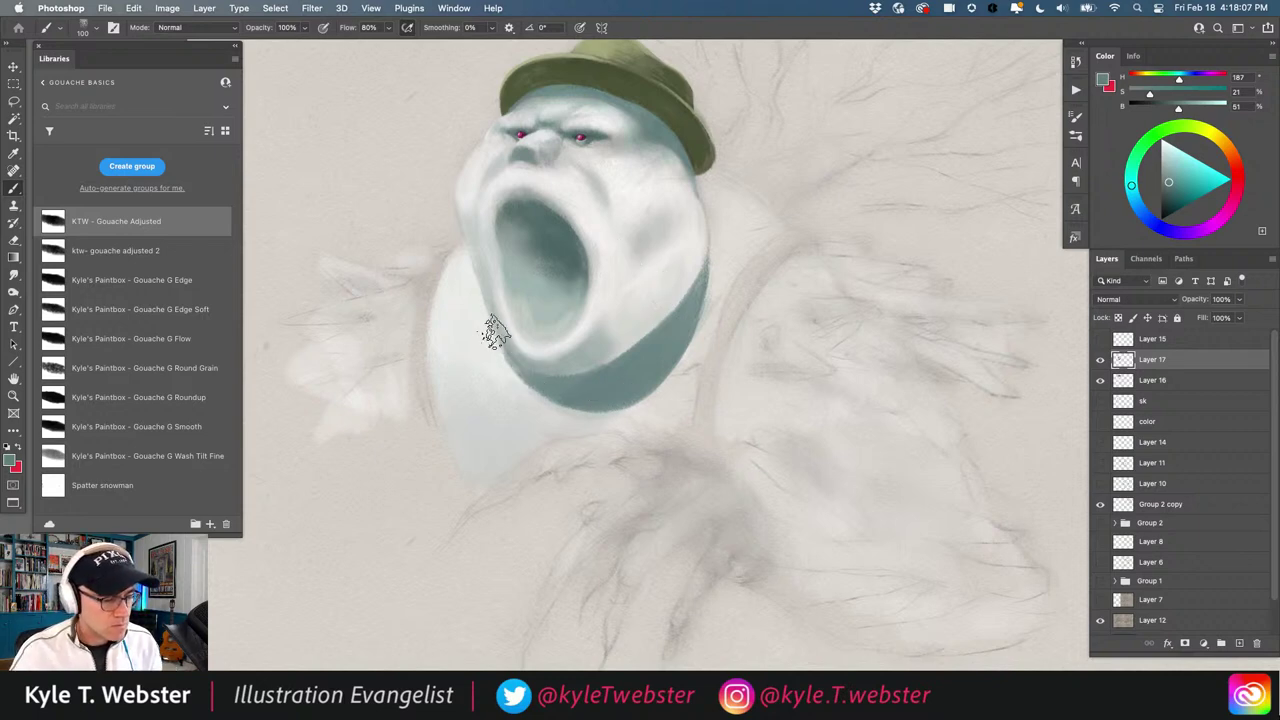
scroll(497, 377, up, 2)
key(super+z)
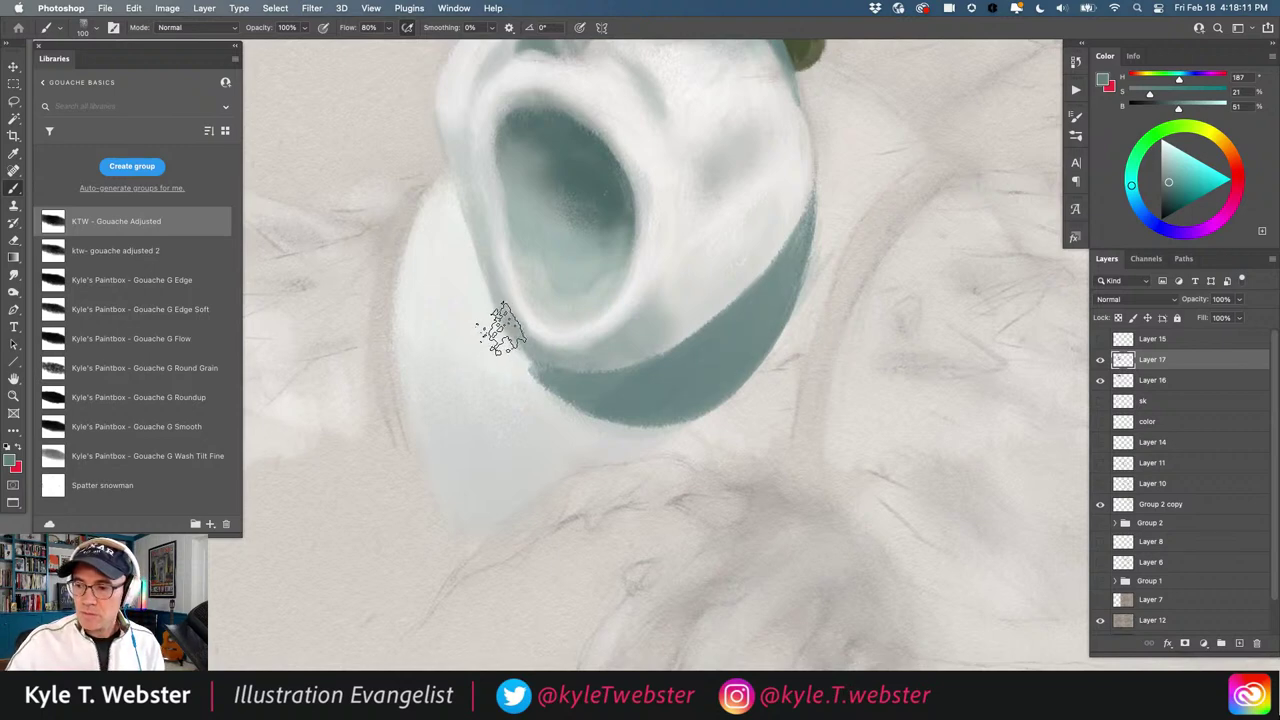
key([)
key([)
key([)
key([)
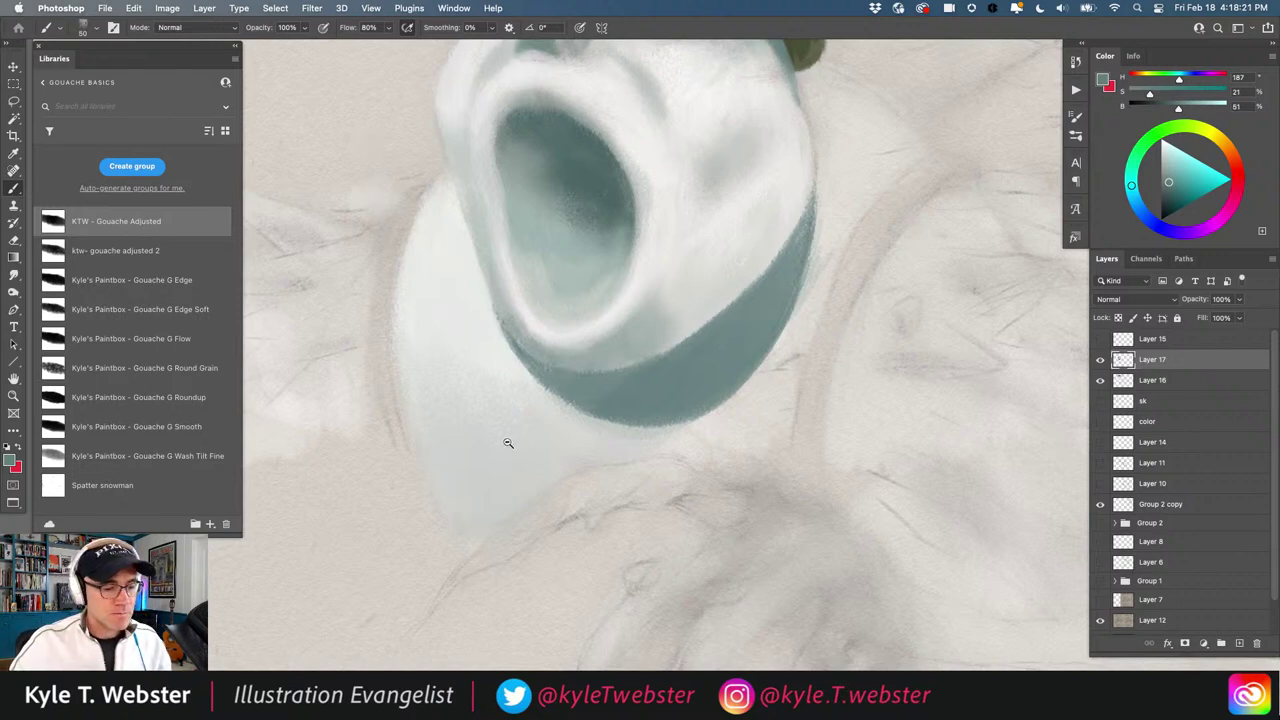
drag(508, 443, 463, 431)
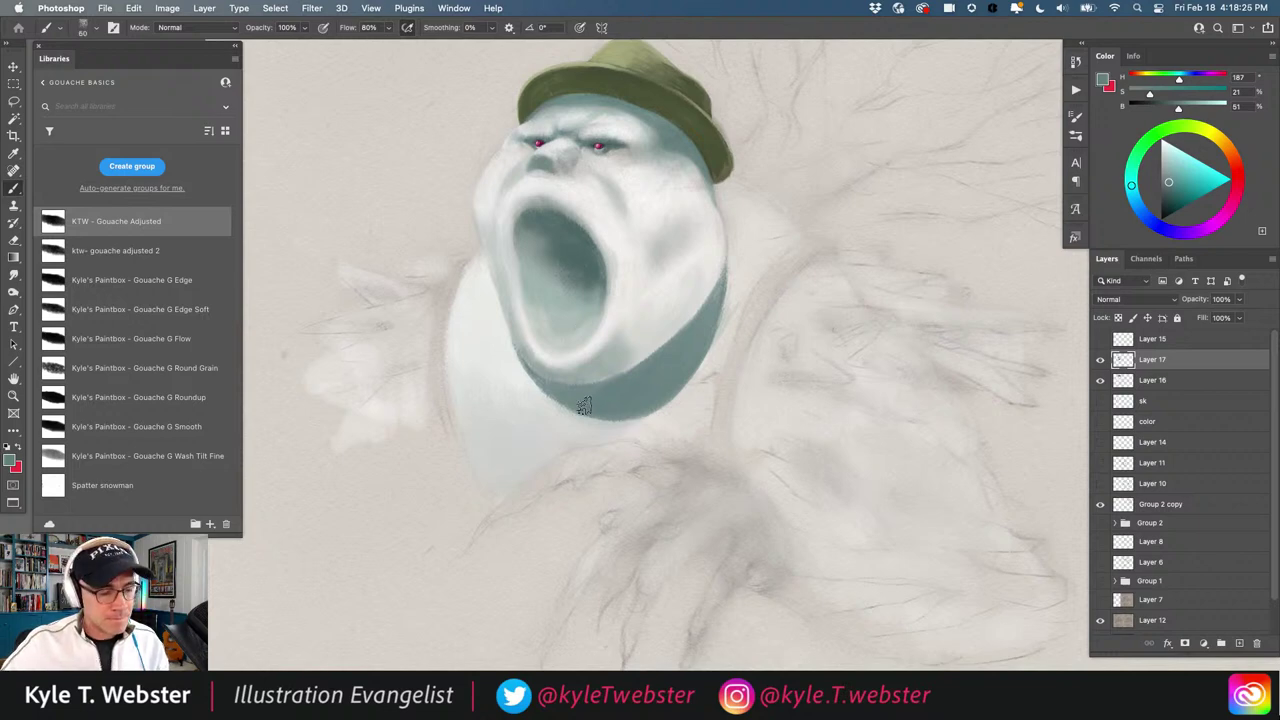
Add teal texture inside the mouth and along the chin shadow's lower edge with the brush at size 125
key(bracketright)
key(bracketright)
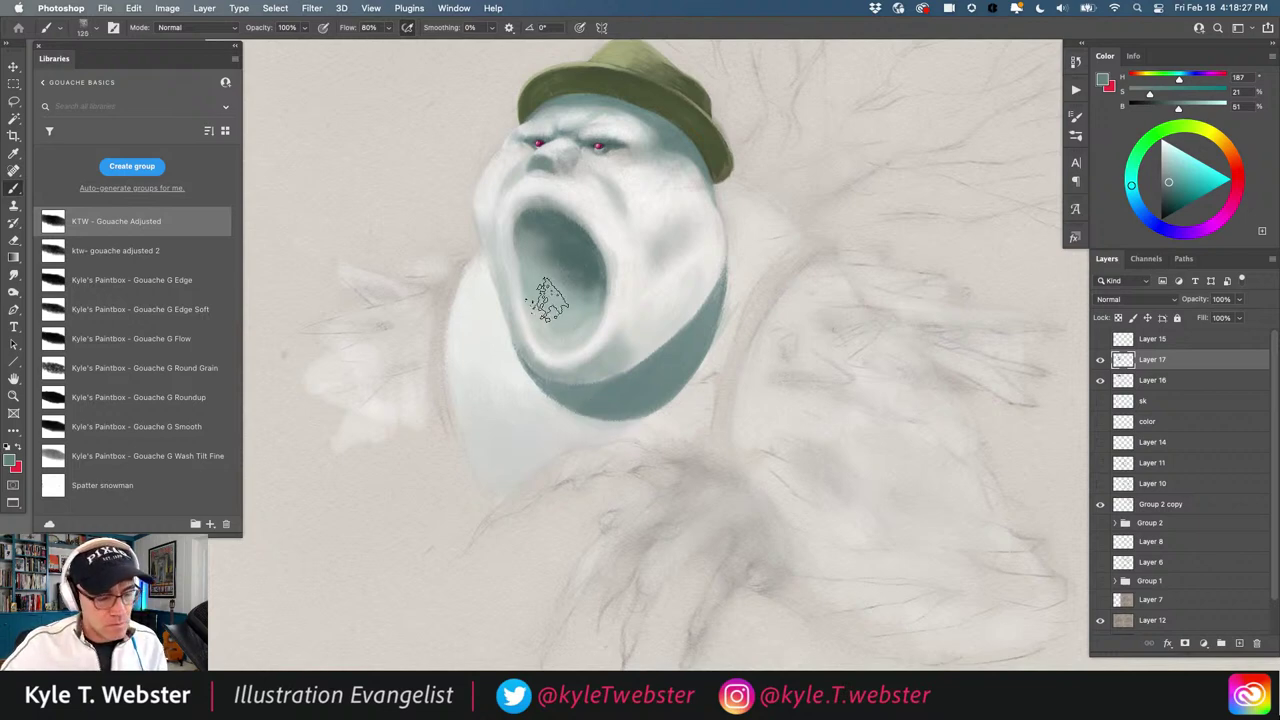
drag(518, 228, 530, 249)
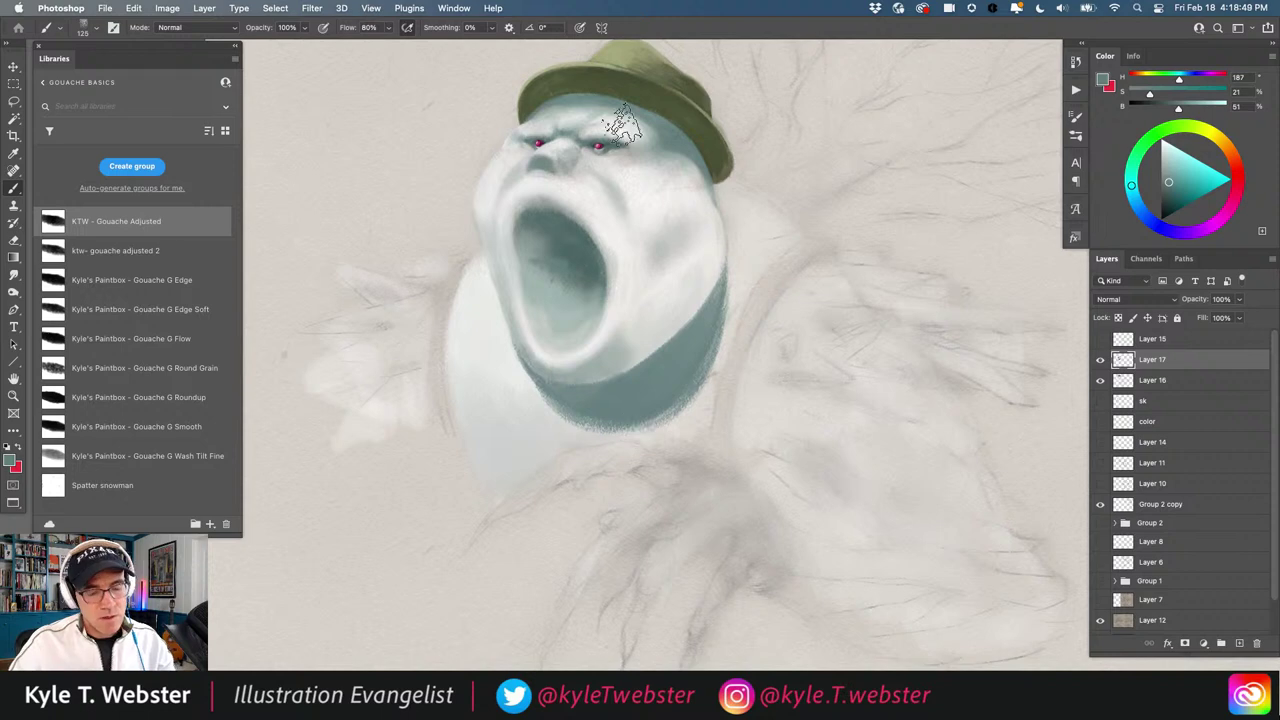
Smudge the chin shadow's lower edge with Kyle's Drawing Box - Rough Smudge 1 at size 175 and 69% strength
key(r)
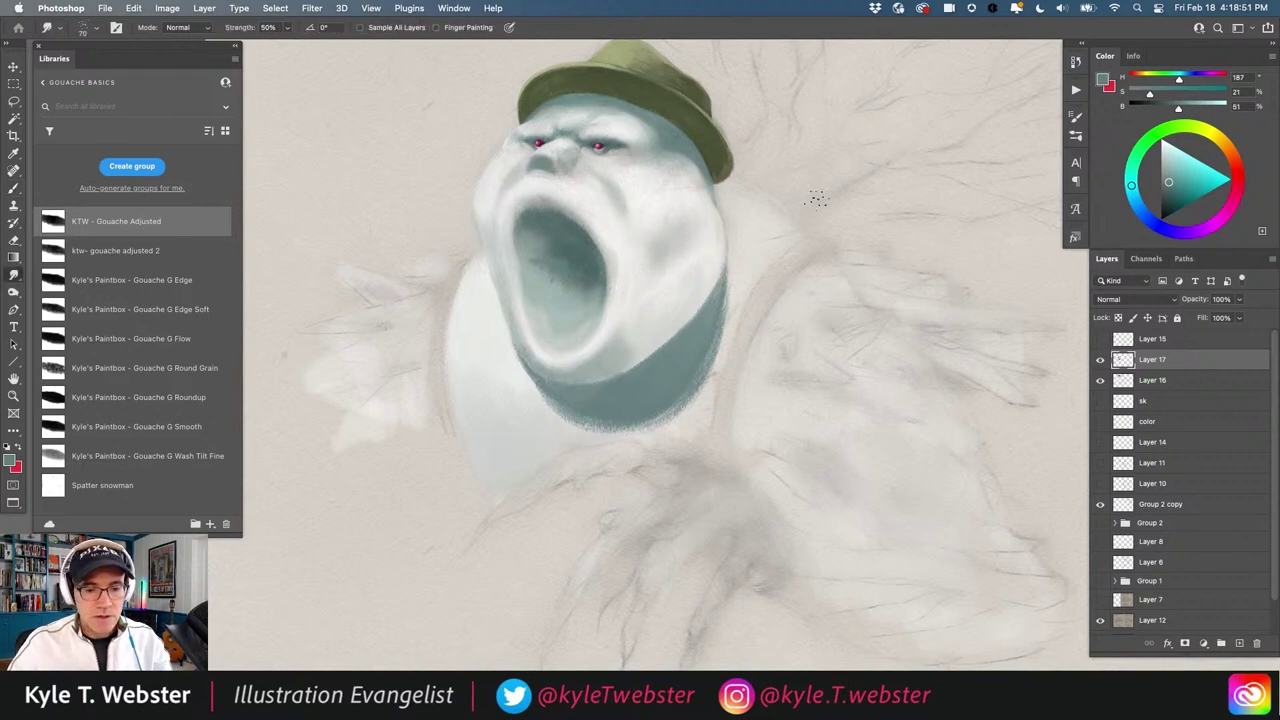
click(1078, 133)
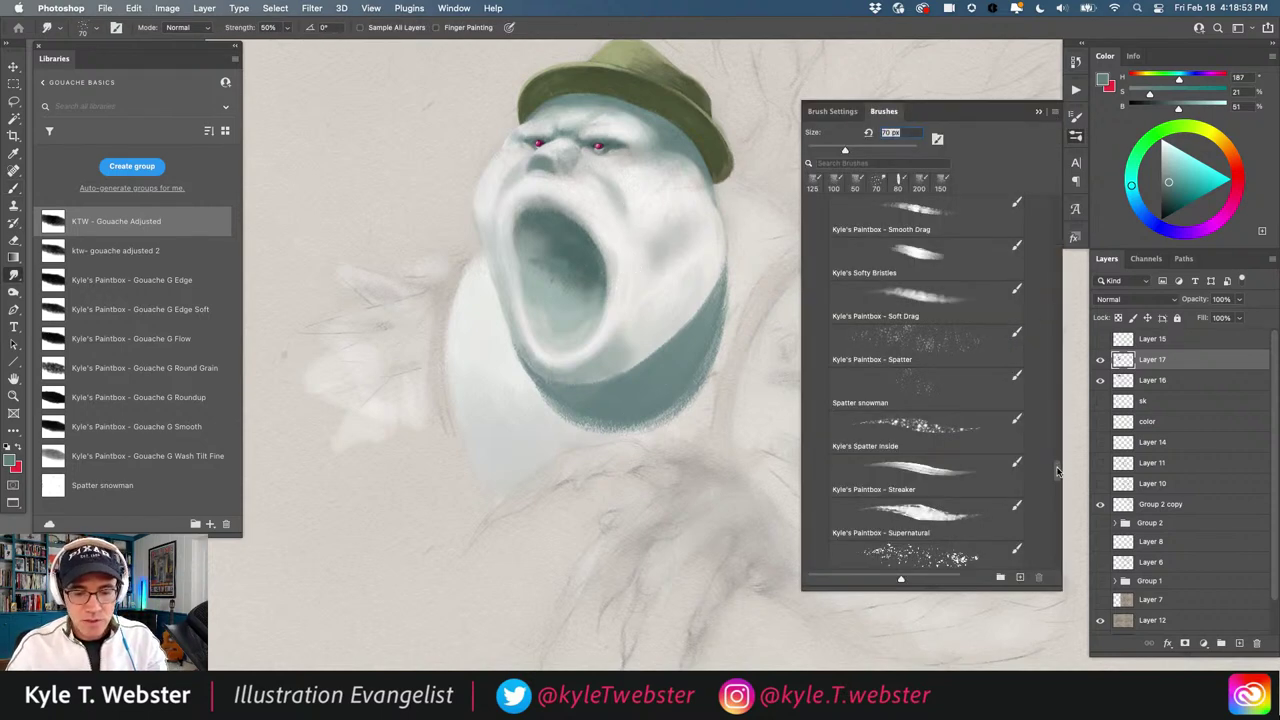
drag(1057, 471, 805, 239)
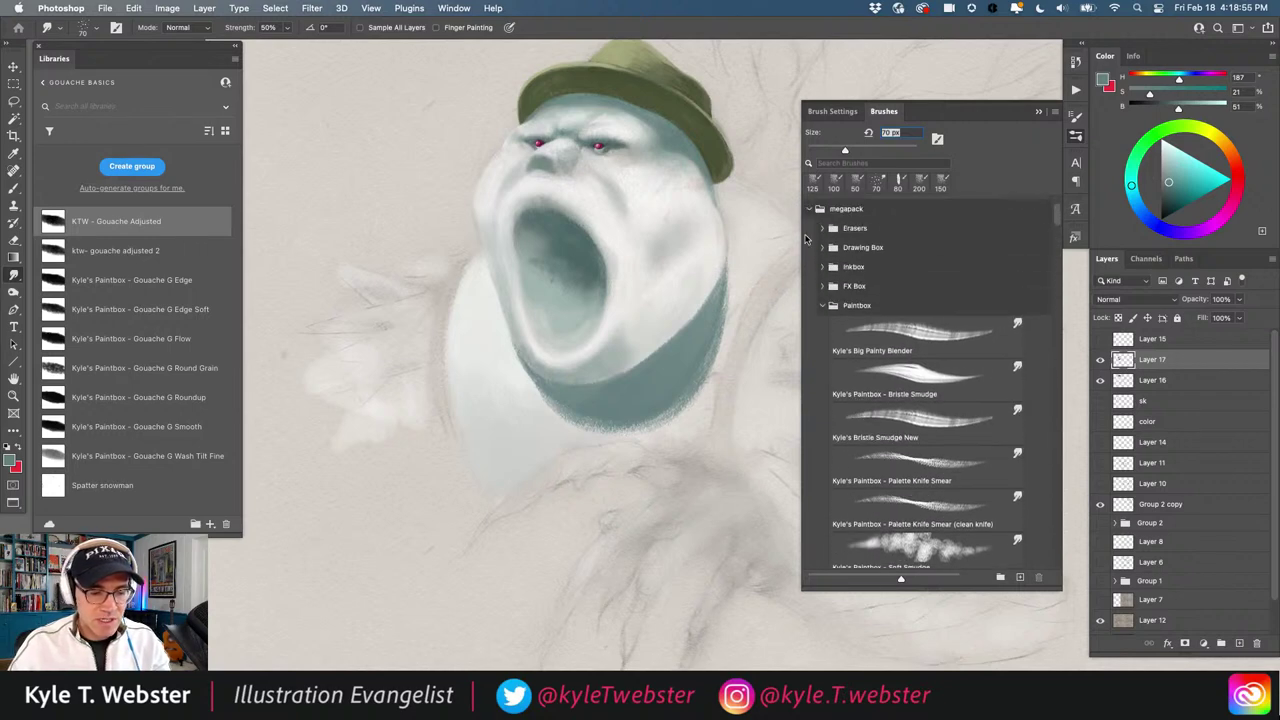
click(821, 305)
click(821, 247)
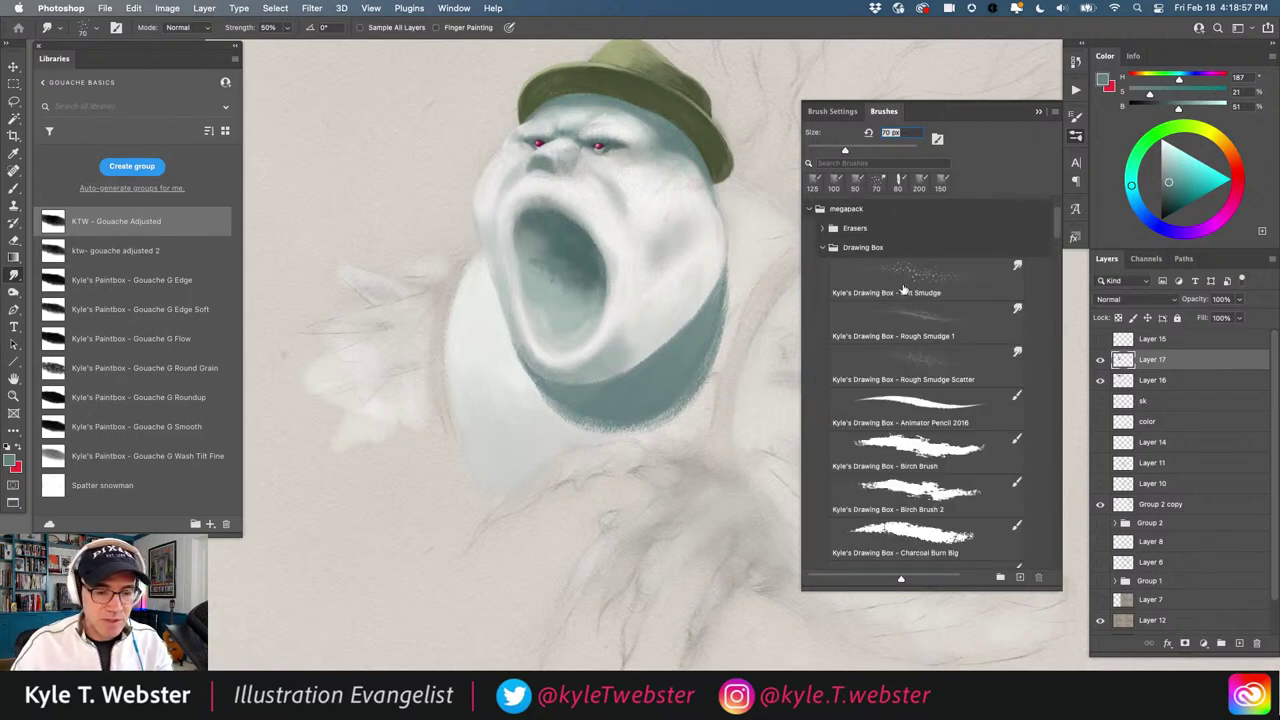
click(902, 315)
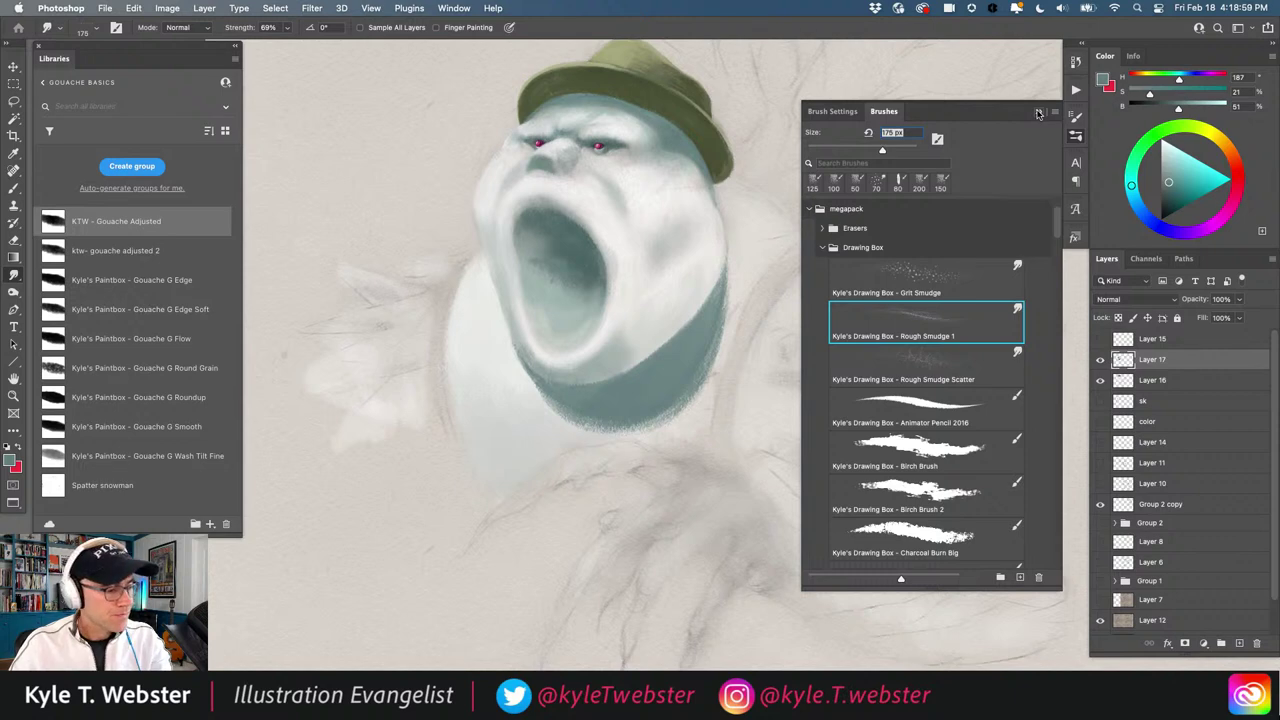
click(1038, 112)
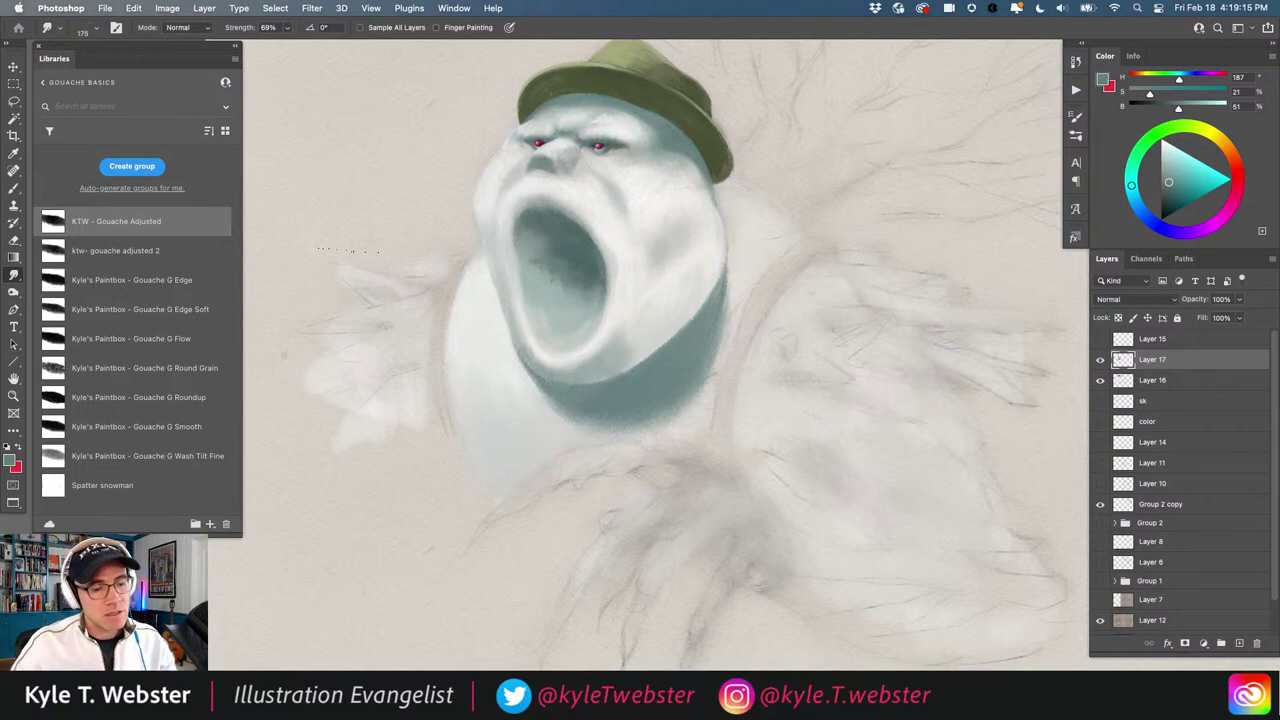
Spatter sampled light grey H 120, S 1, B 82 over the chin shadow's lower right edge with the Spatter snowman brush
key(b)
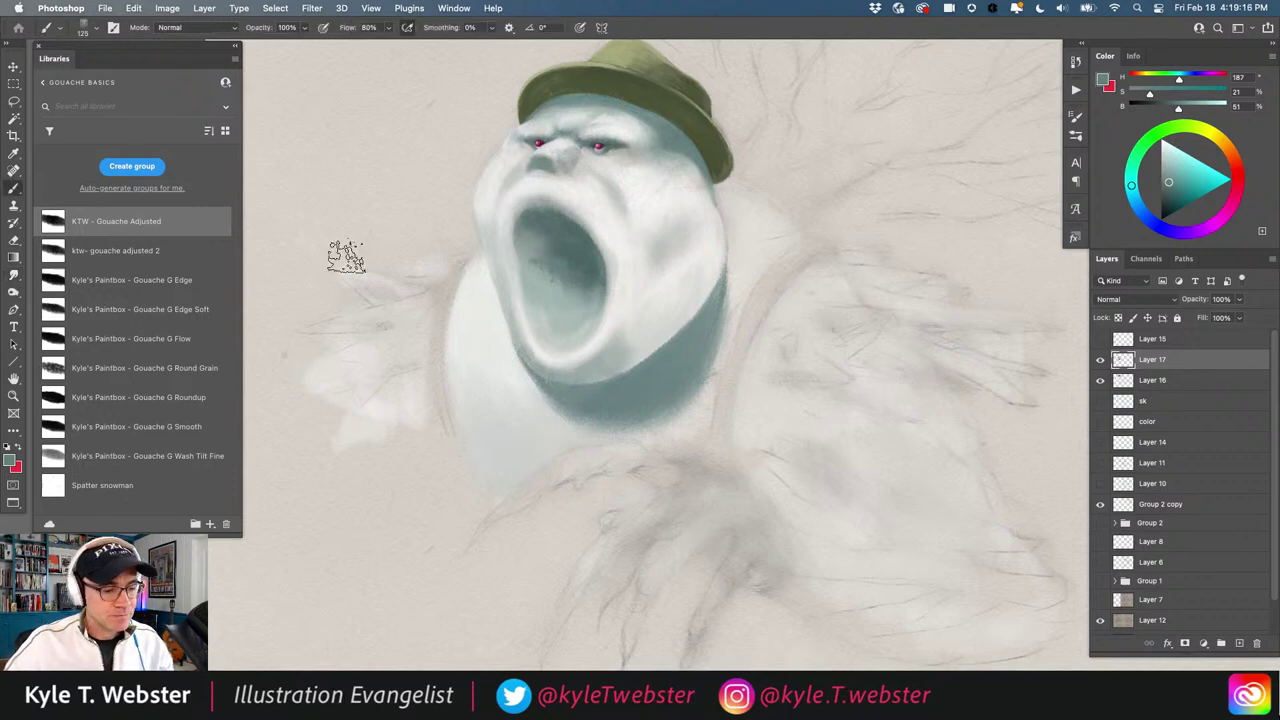
alt+click(617, 355)
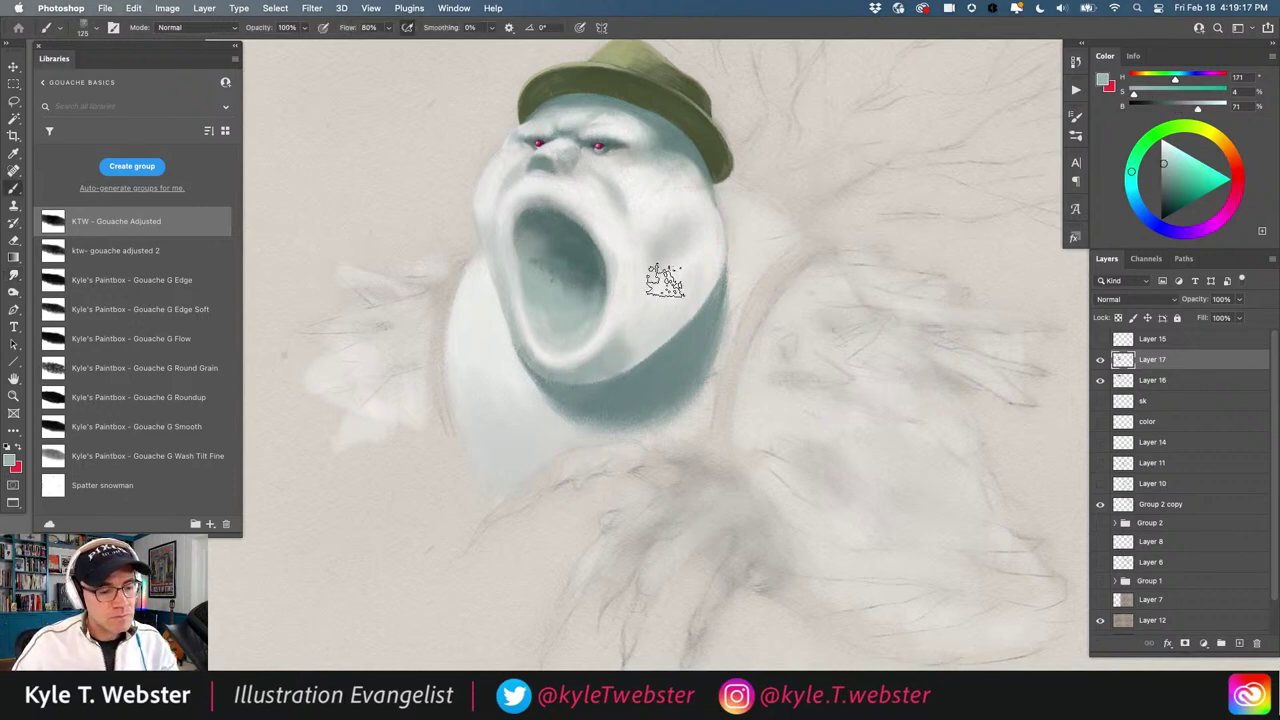
alt+click(539, 433)
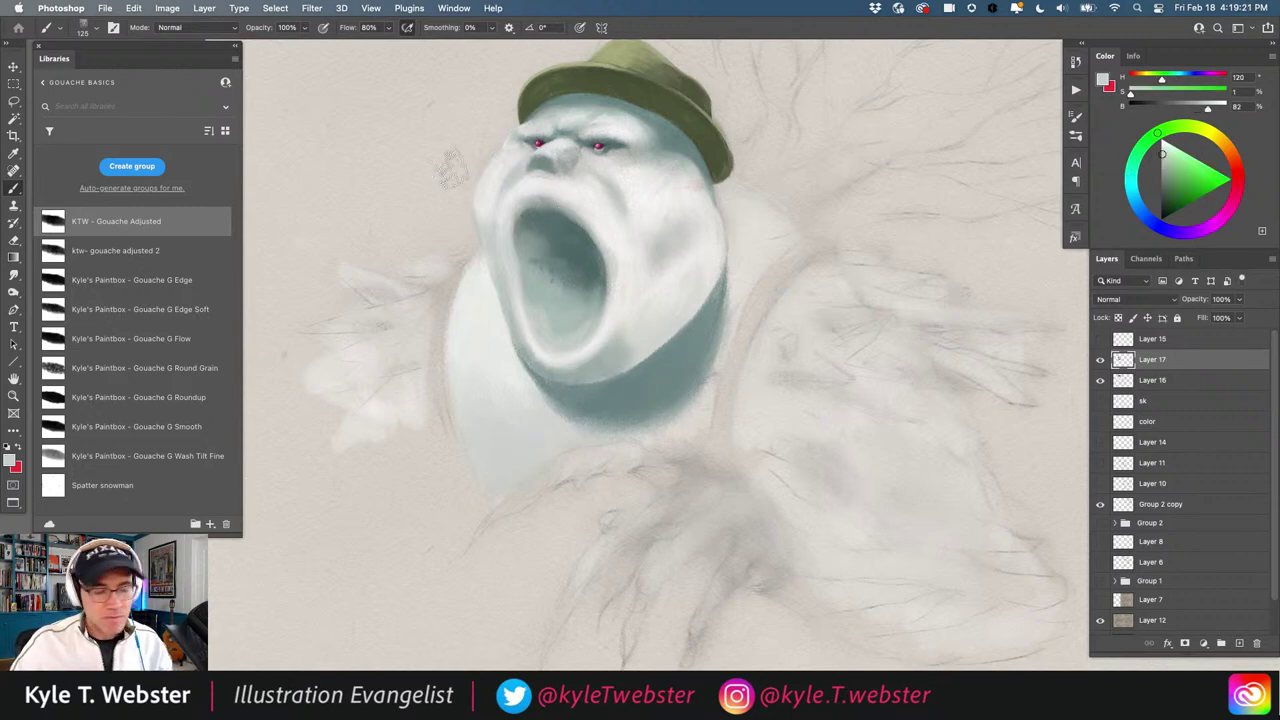
click(110, 485)
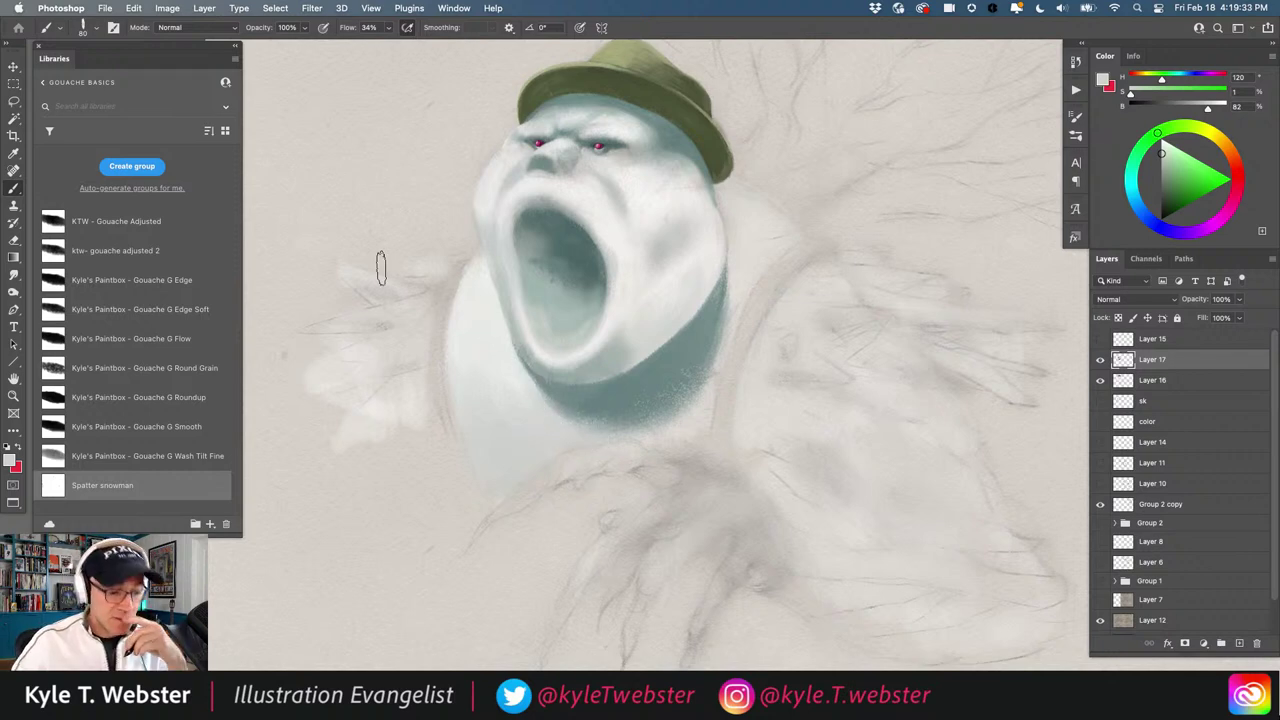
Refine the lower lip and chin with KTW - Gouache Adjusted in sampled off-white H 340, S 2, B 95, and blend with the Smudge tool
super+click(579, 380)
drag(557, 349, 578, 310)
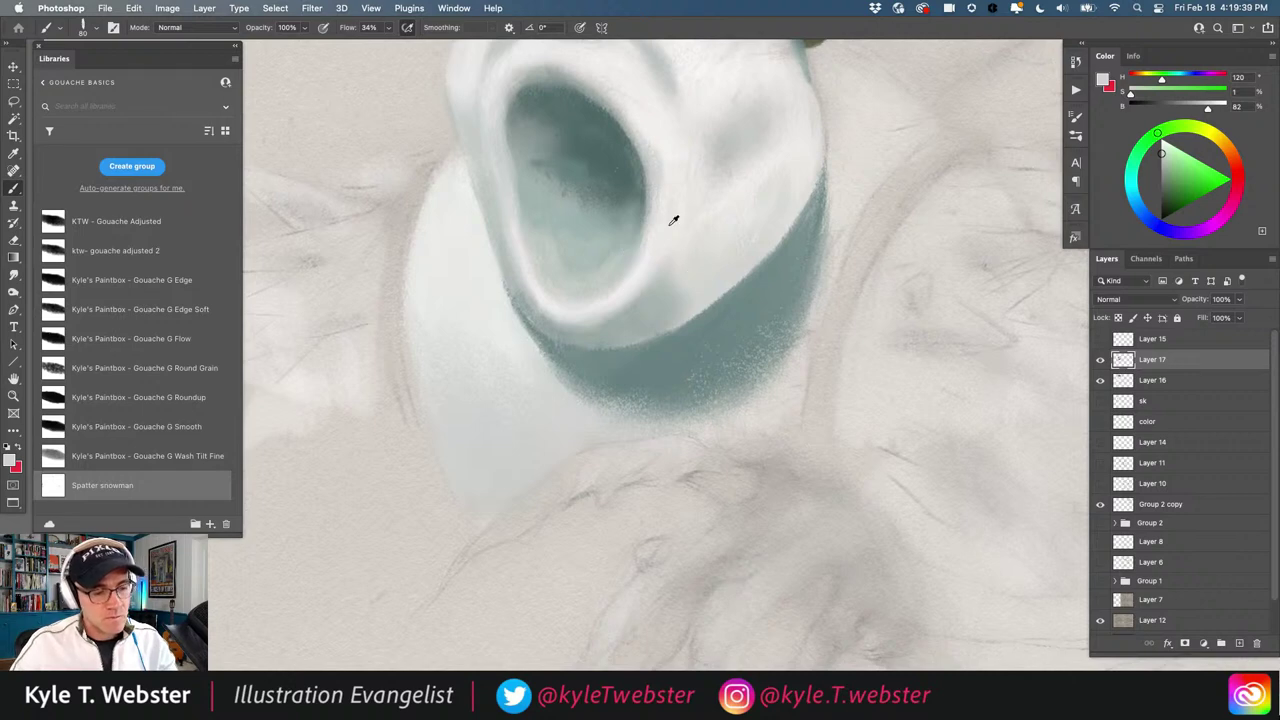
alt+click(652, 254)
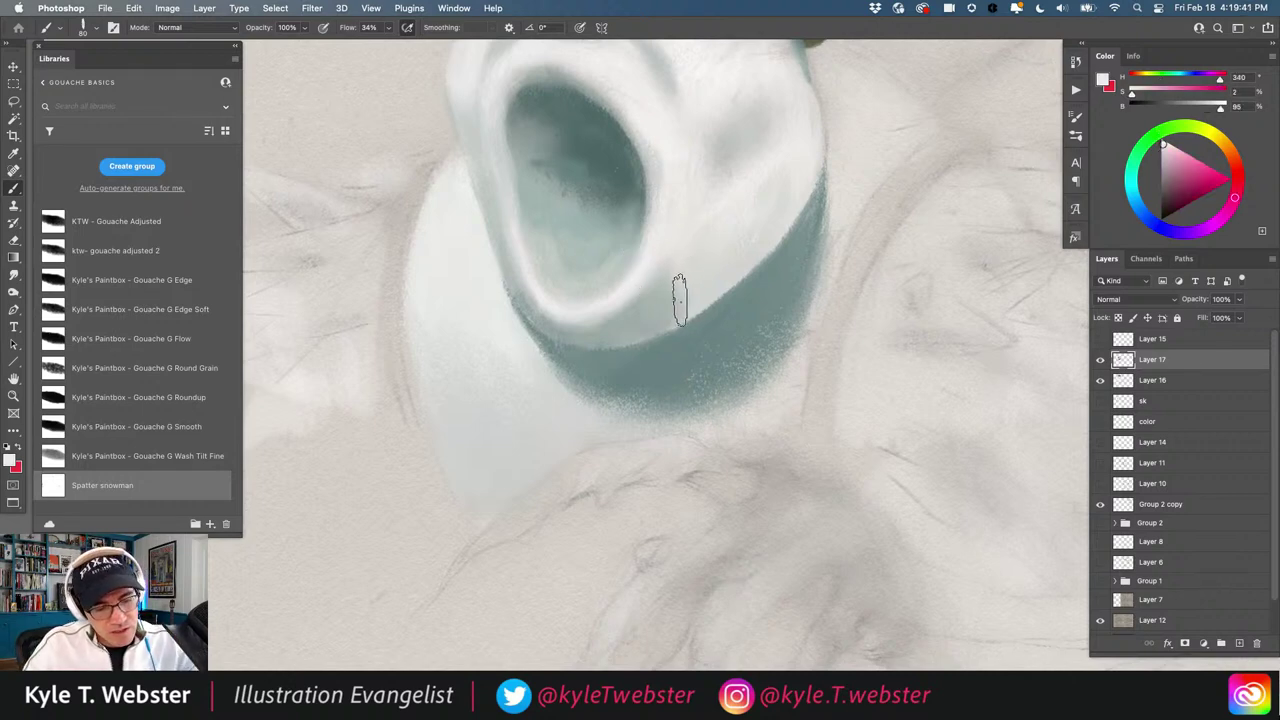
click(172, 221)
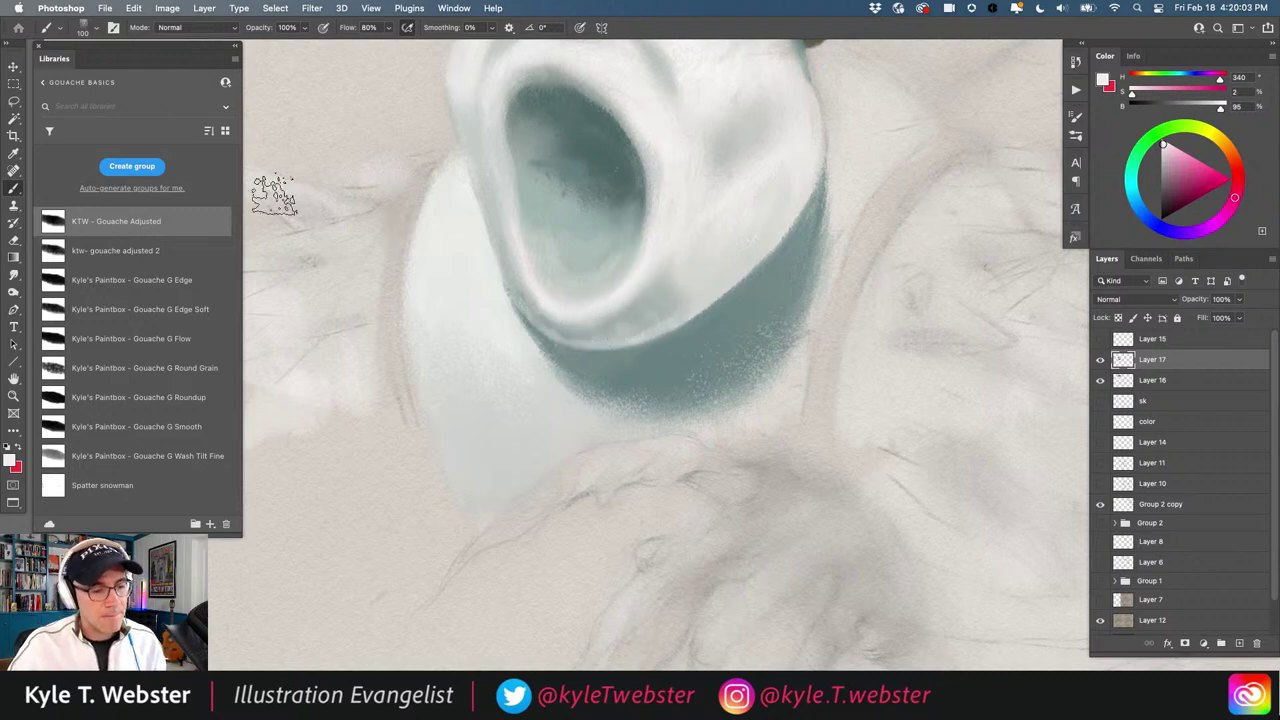
key(r)
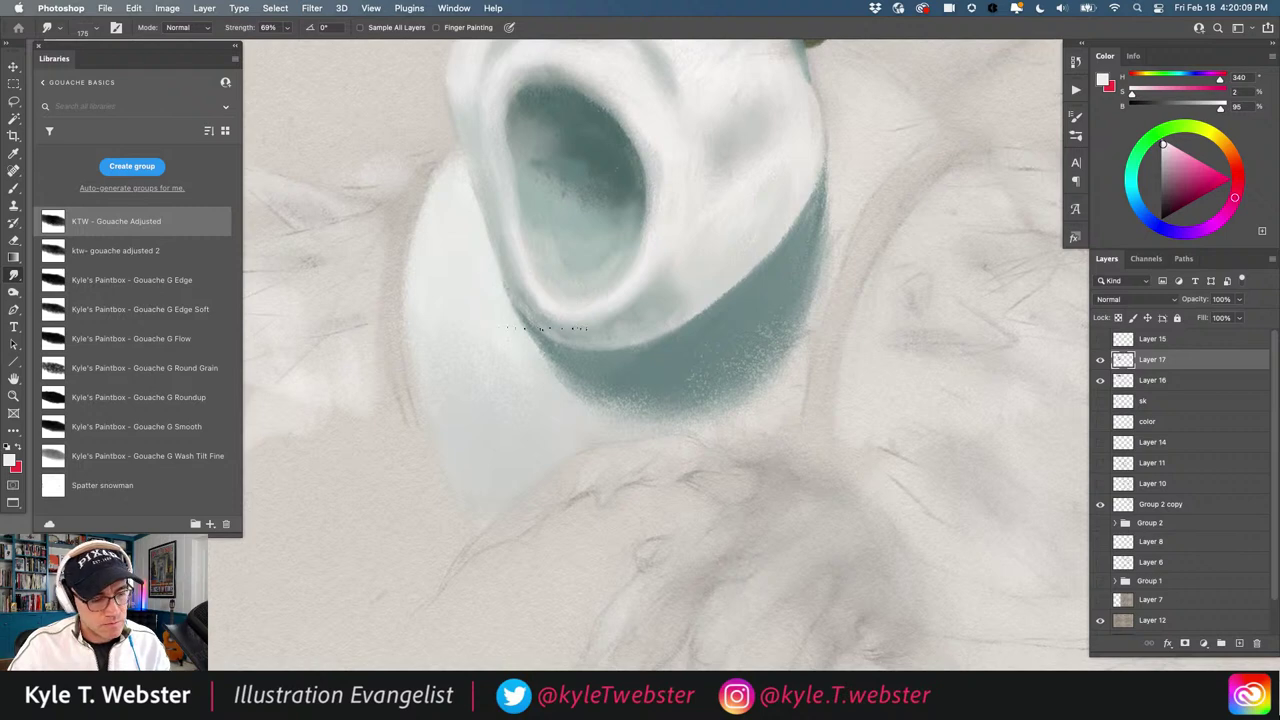
alt+click(484, 418)
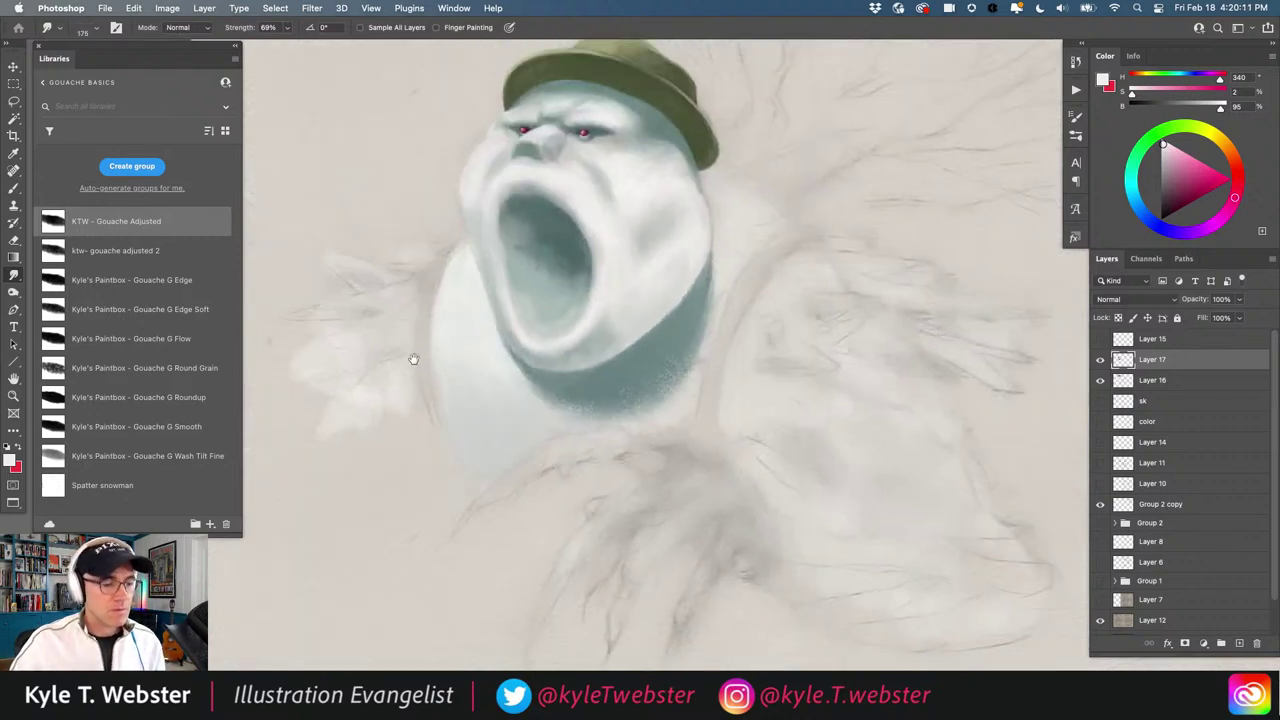
super+click(534, 350)
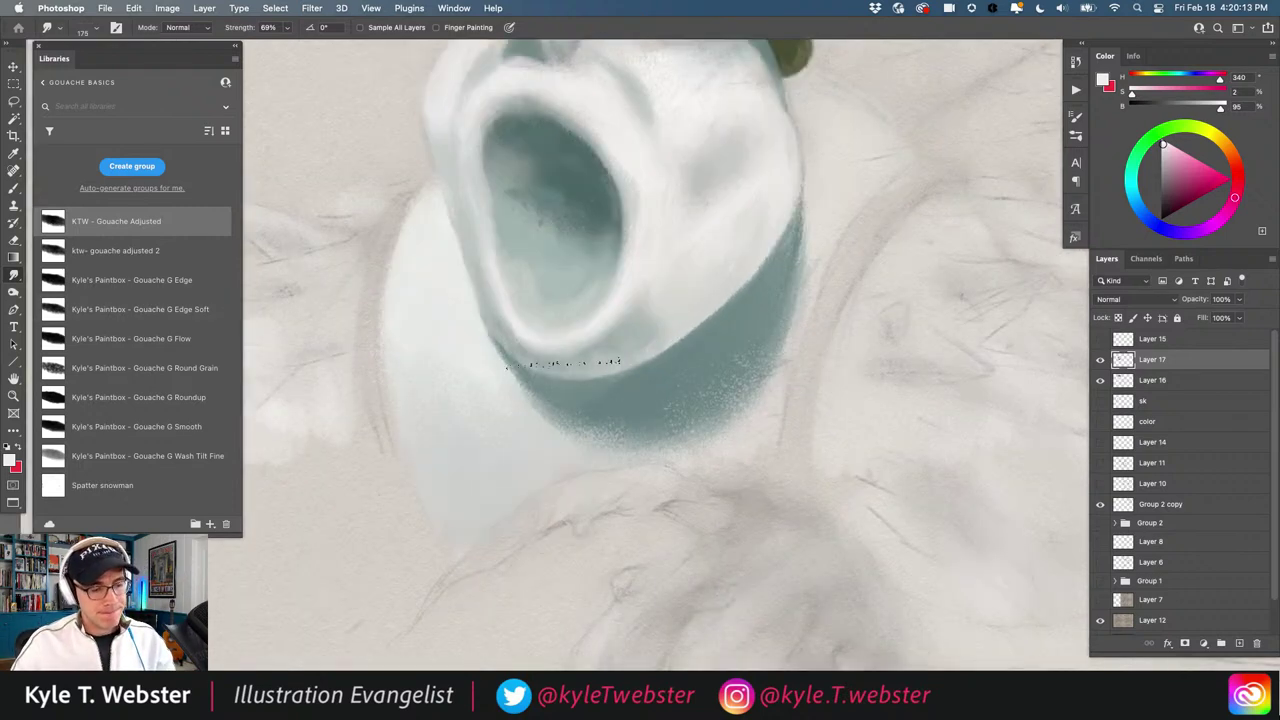
alt+click(468, 391)
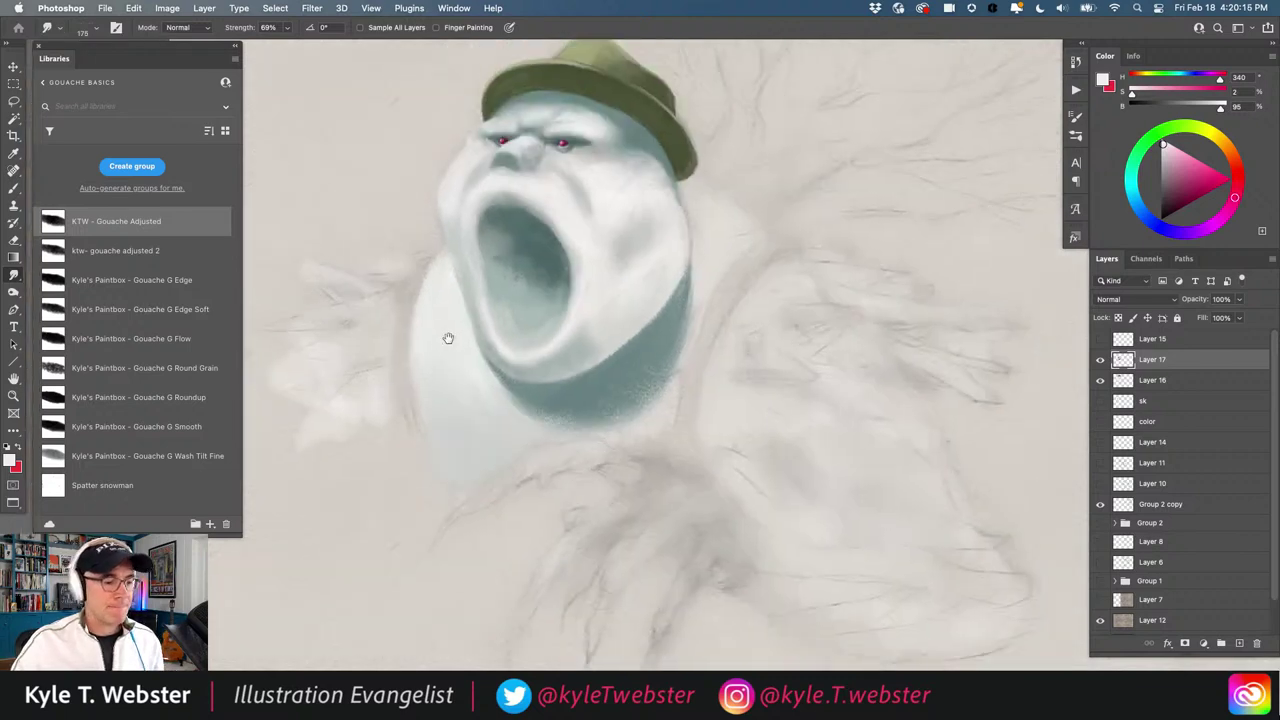
Rework the chin shading beneath the lower lip with the Brush tool, using sampled grey H 160, S 3, B 74
super+click(584, 348)
key(b)
alt+click(595, 336)
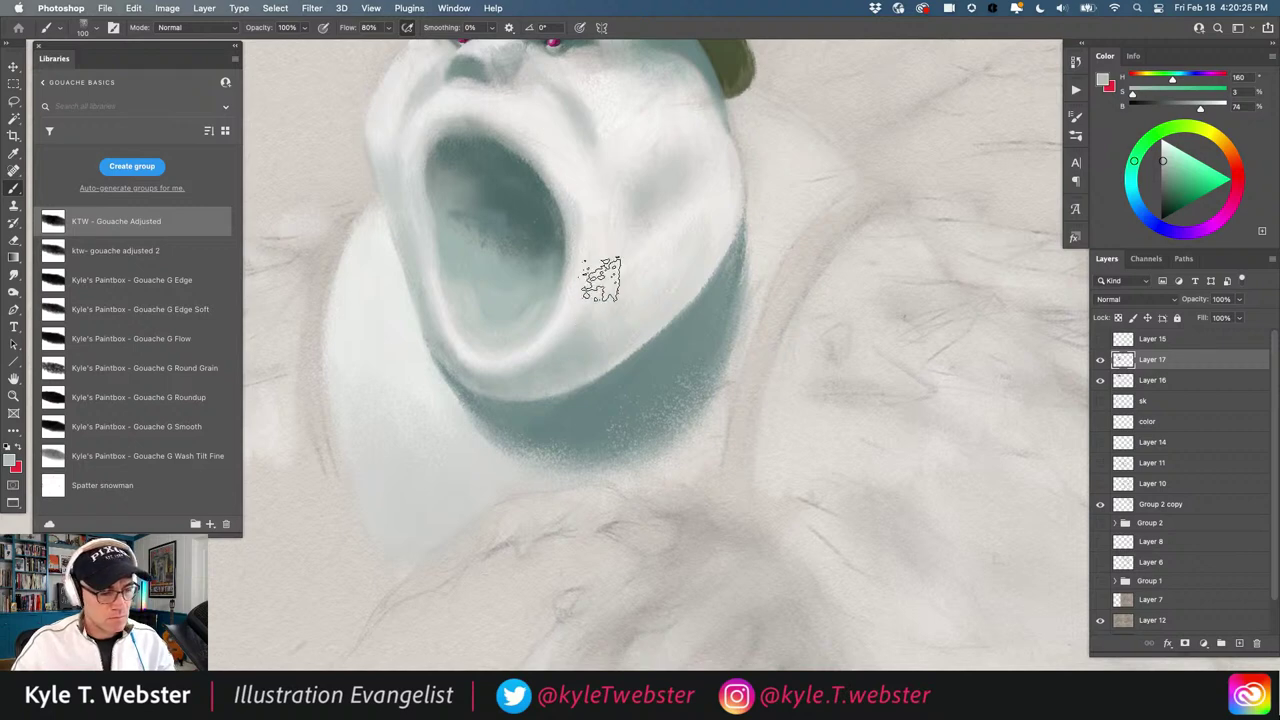
Refine the lit chest beside the left jaw with sampled off-whites H 150, S 1, B 91 and H 0, S 0, B 91, smudging between strokes
alt+click(482, 444)
drag(442, 444, 441, 418)
alt+click(431, 361)
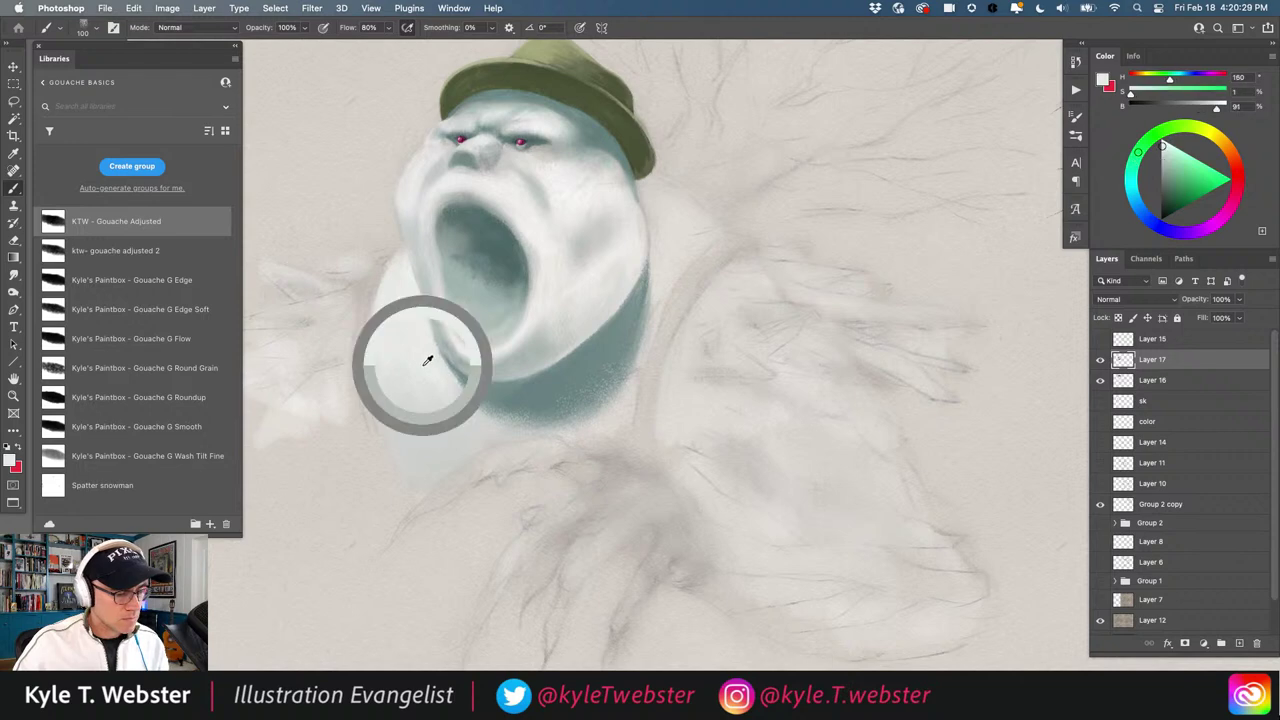
click(443, 372)
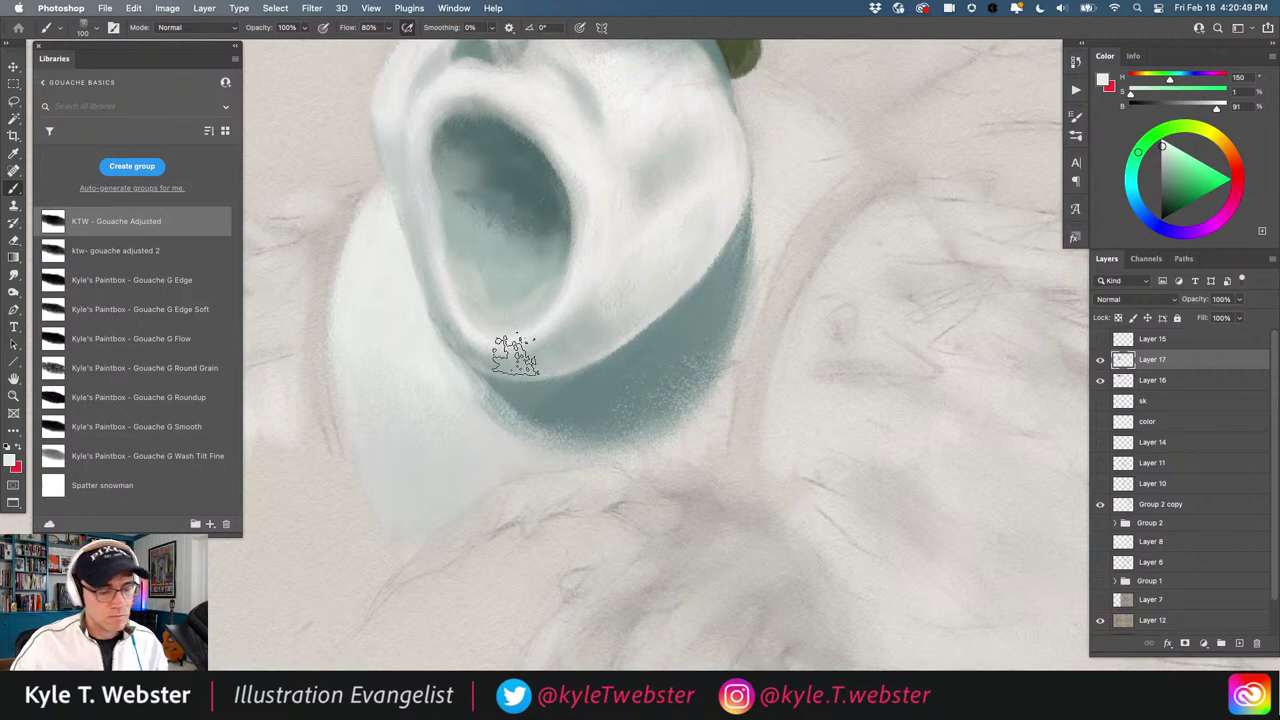
key(r)
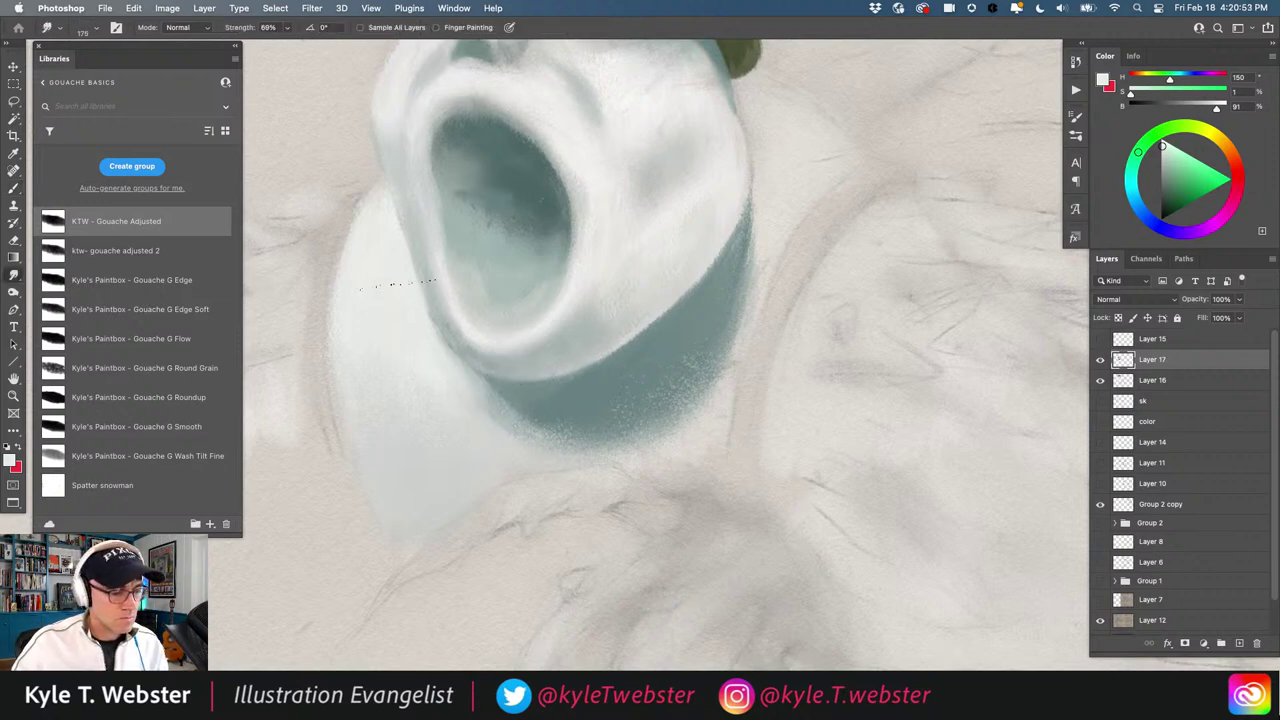
key(b)
alt+click(409, 316)
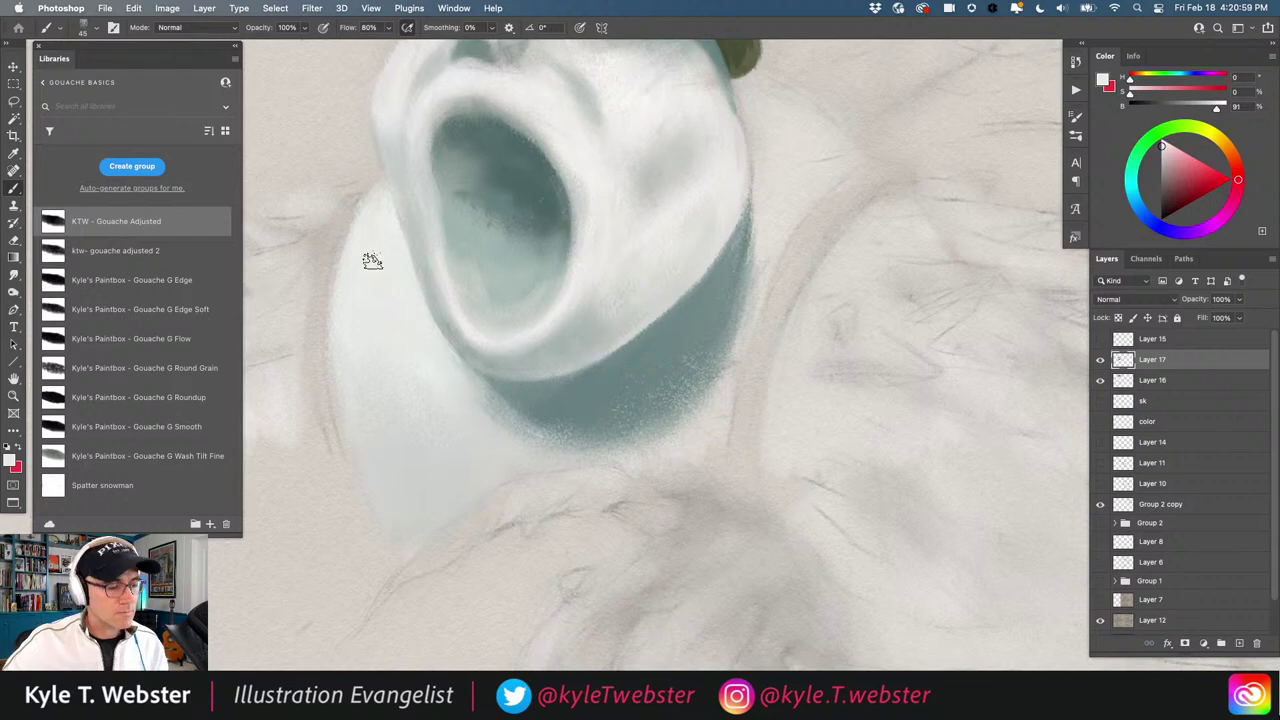
Paint the shoulder area behind the right jaw with KTW - Gouache Adjusted at size 80, using sampled off-white H 40, S 1, B 92
drag(462, 436, 410, 443)
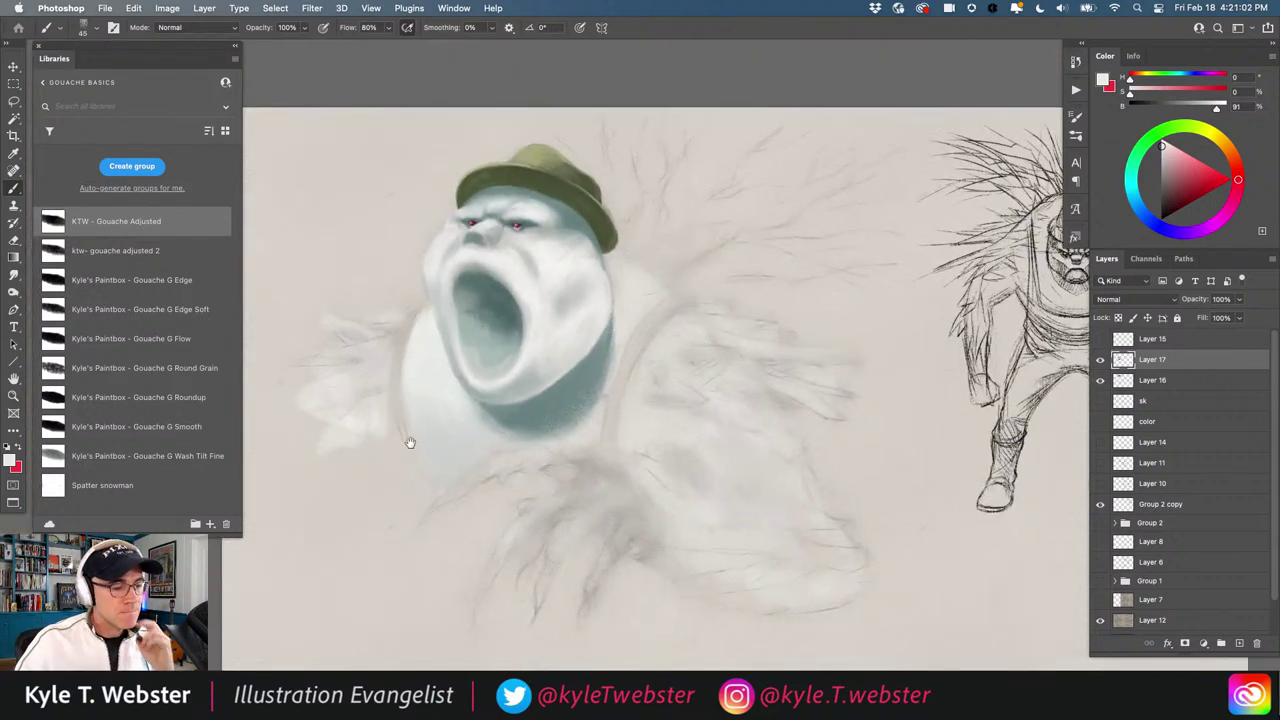
super+click(448, 341)
drag(534, 422, 507, 382)
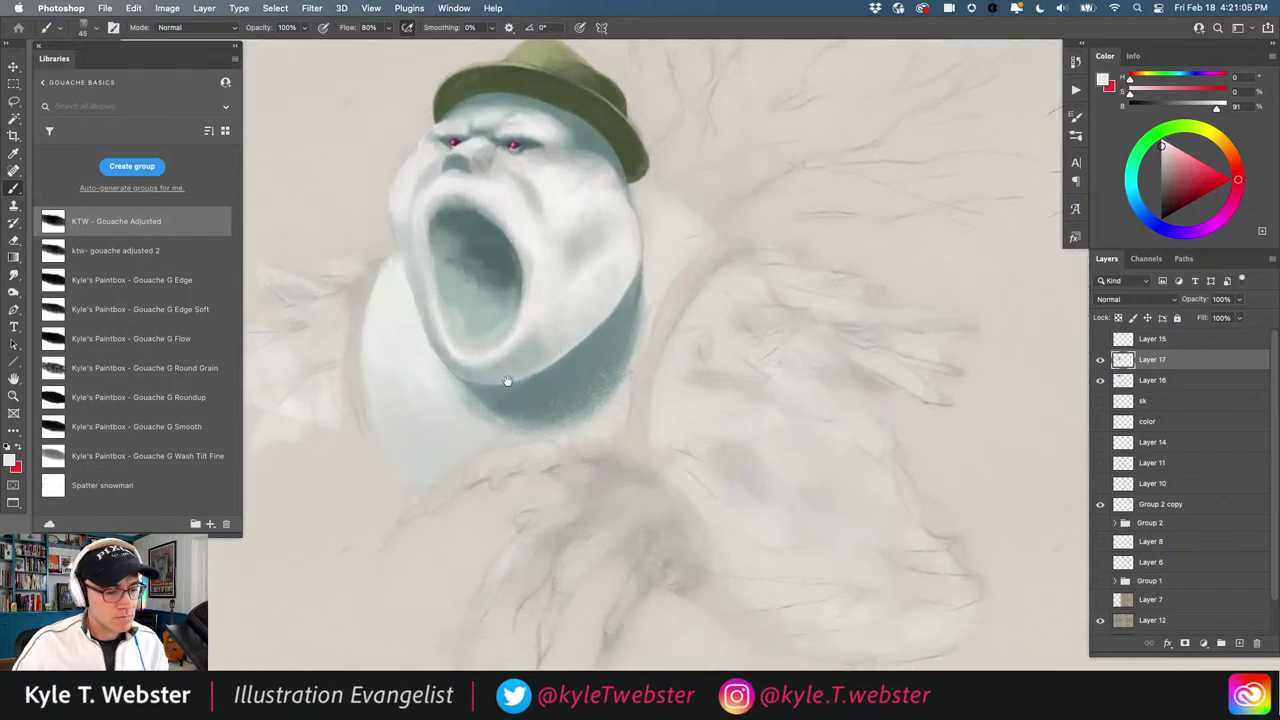
scroll(618, 333, up, 2)
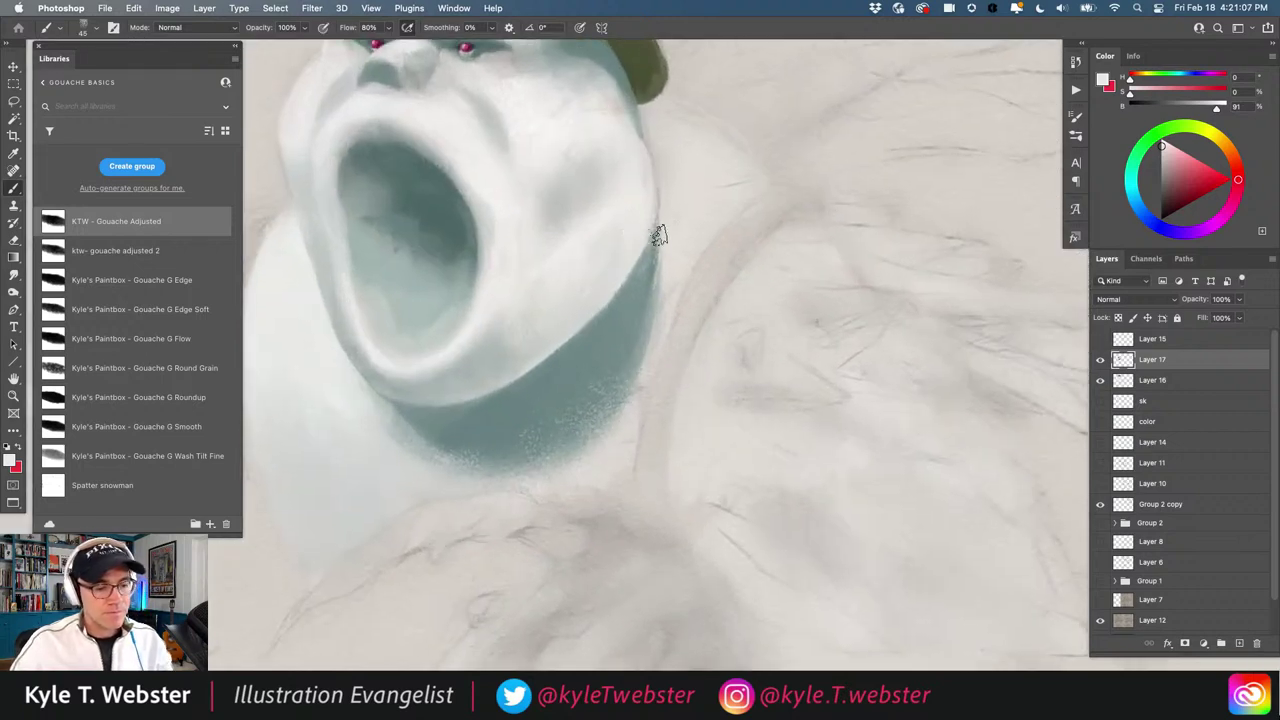
alt+click(673, 254)
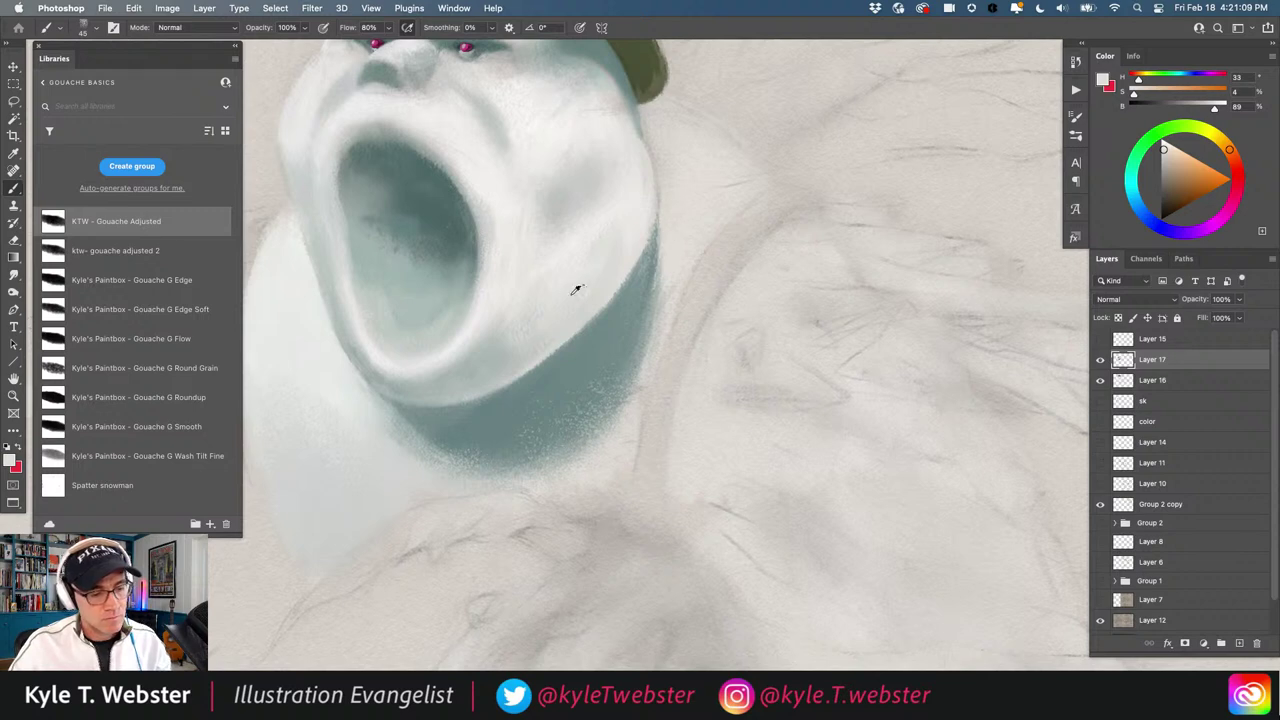
alt+click(598, 220)
drag(574, 243, 528, 278)
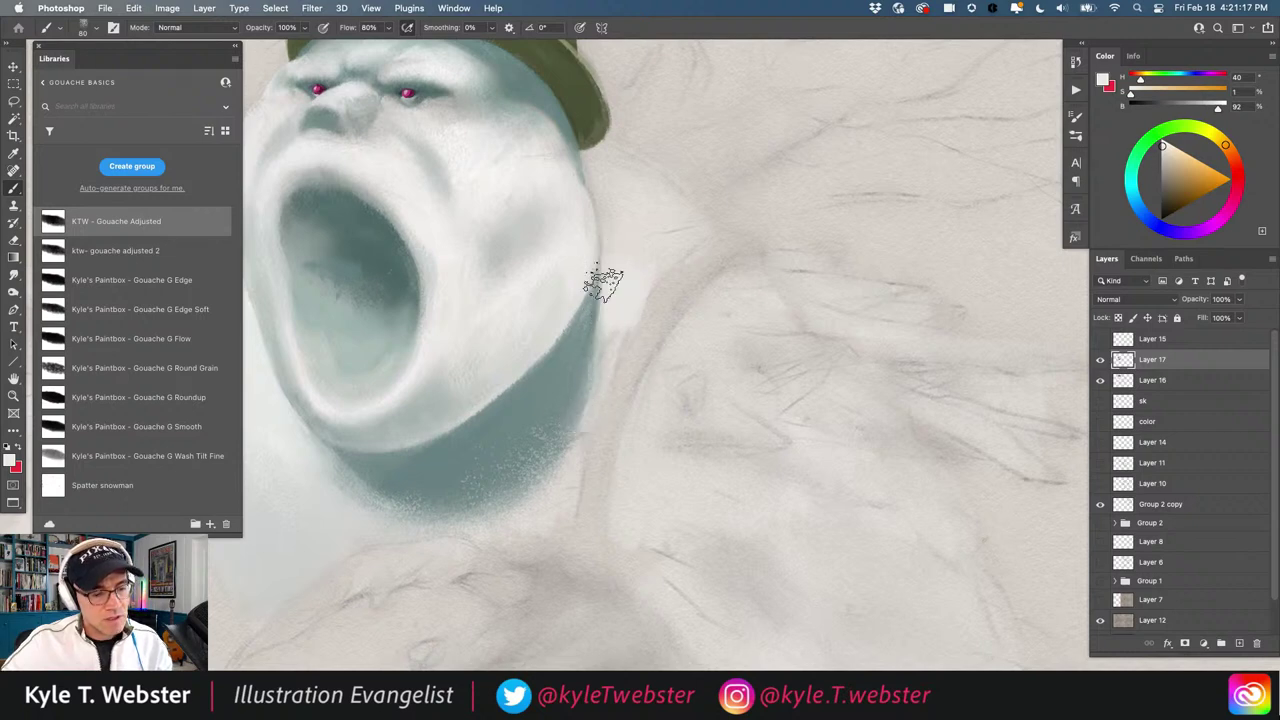
drag(603, 298, 606, 260)
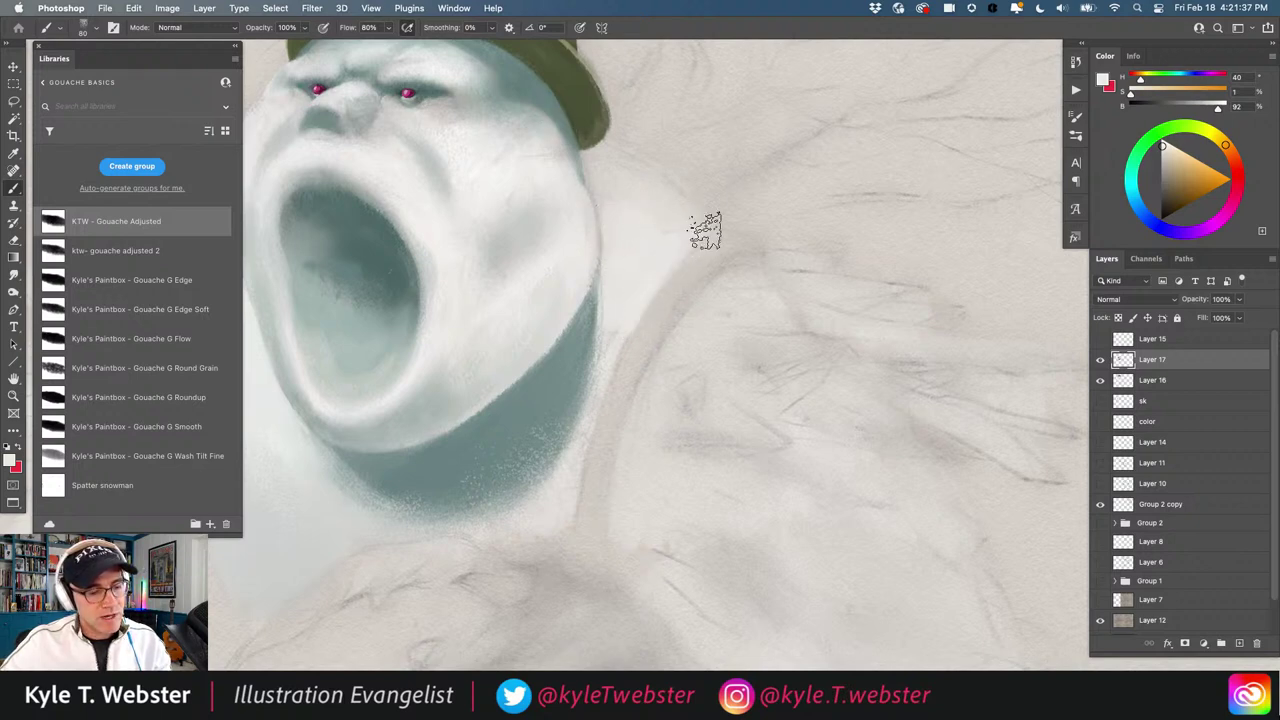
mouse_move(658, 196)
mouse_down()
mouse_move(719, 229)
mouse_move(562, 125)
mouse_move(659, 197)
mouse_move(650, 178)
mouse_move(638, 165)
mouse_move(625, 215)
mouse_move(552, 95)
mouse_up()
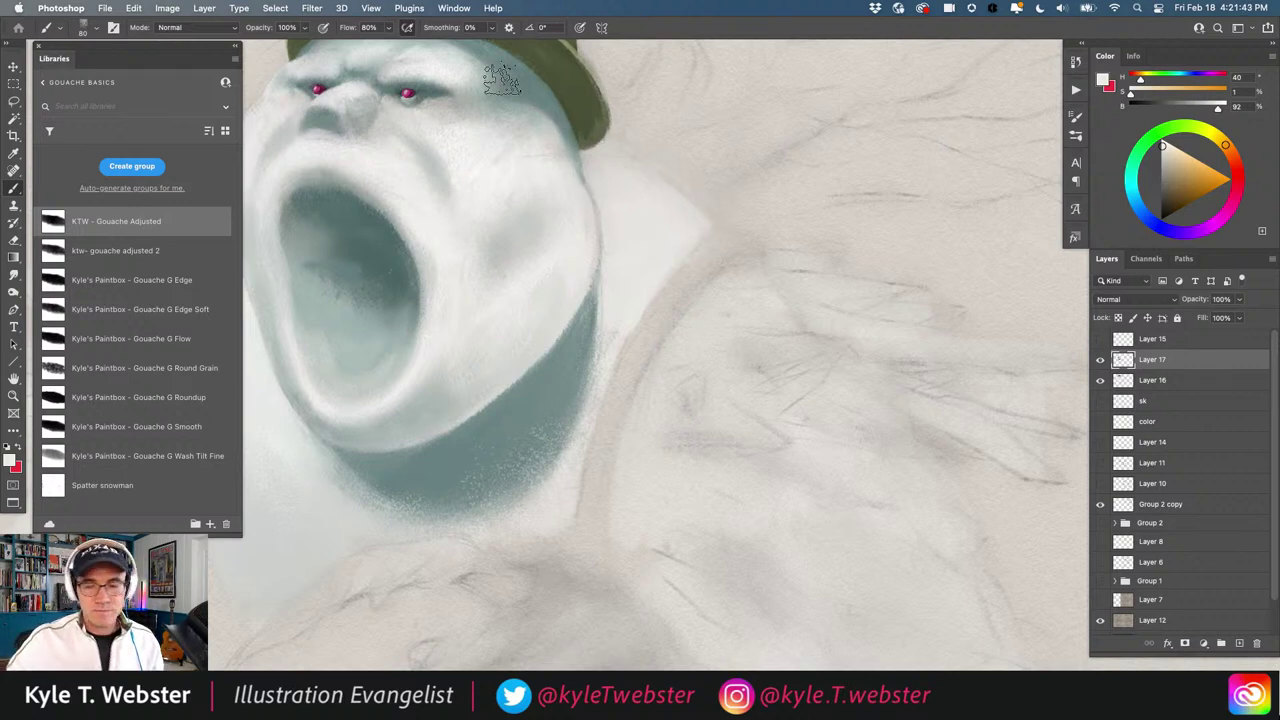
Shade the right cheek and jaw with sampled pale blue-green around H 179, S 10, B 80 using KTW - Gouache Adjusted, and blend with the Smudge tool
alt+click(433, 498)
drag(457, 486, 537, 471)
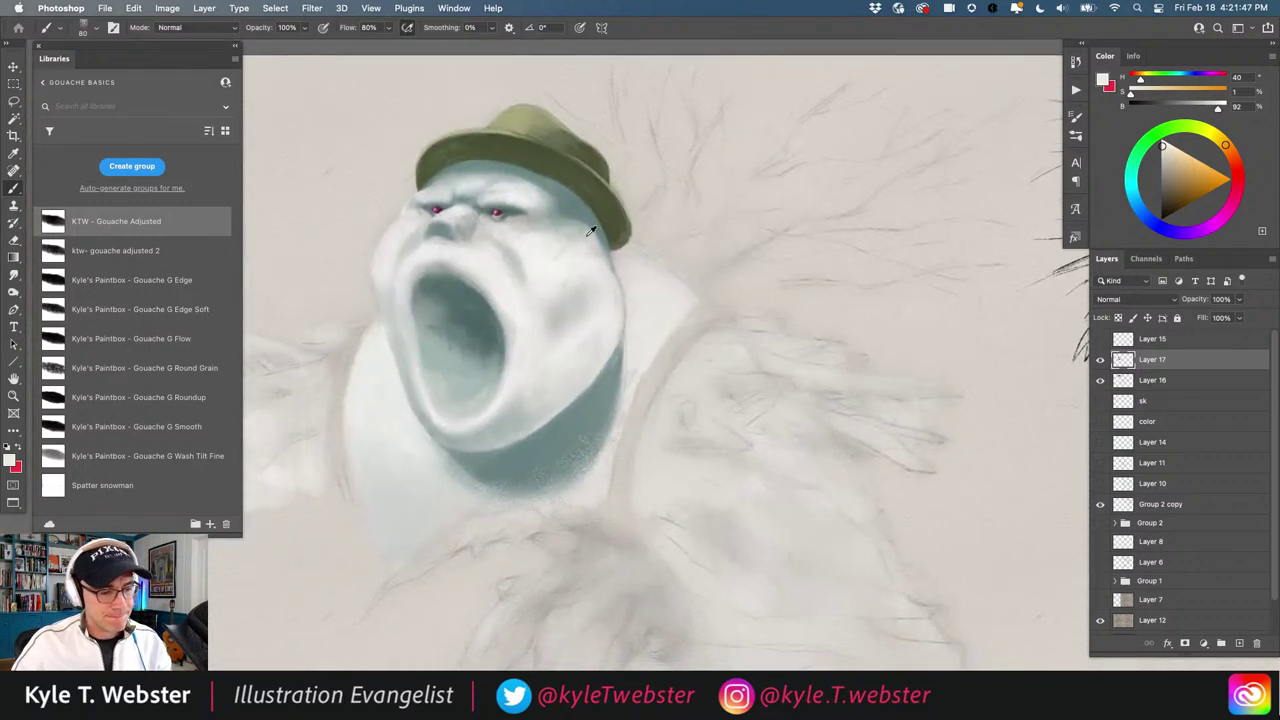
alt+click(611, 351)
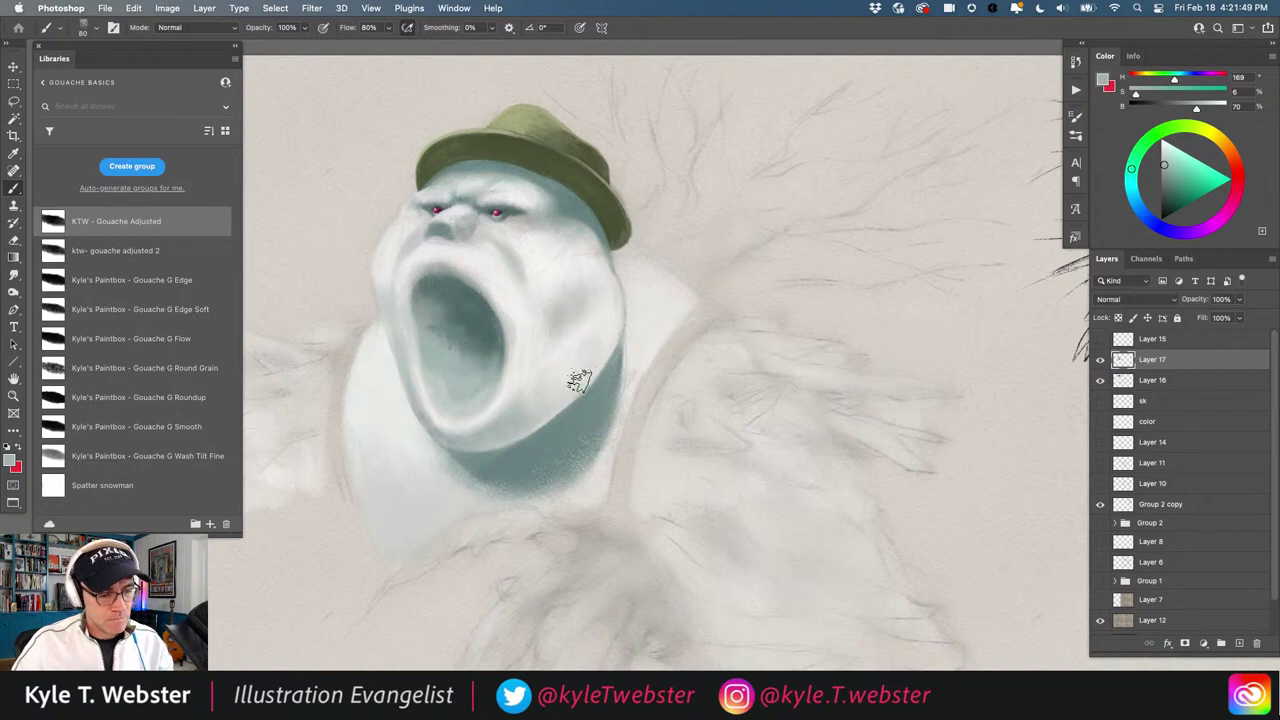
scroll(620, 290, up, 3)
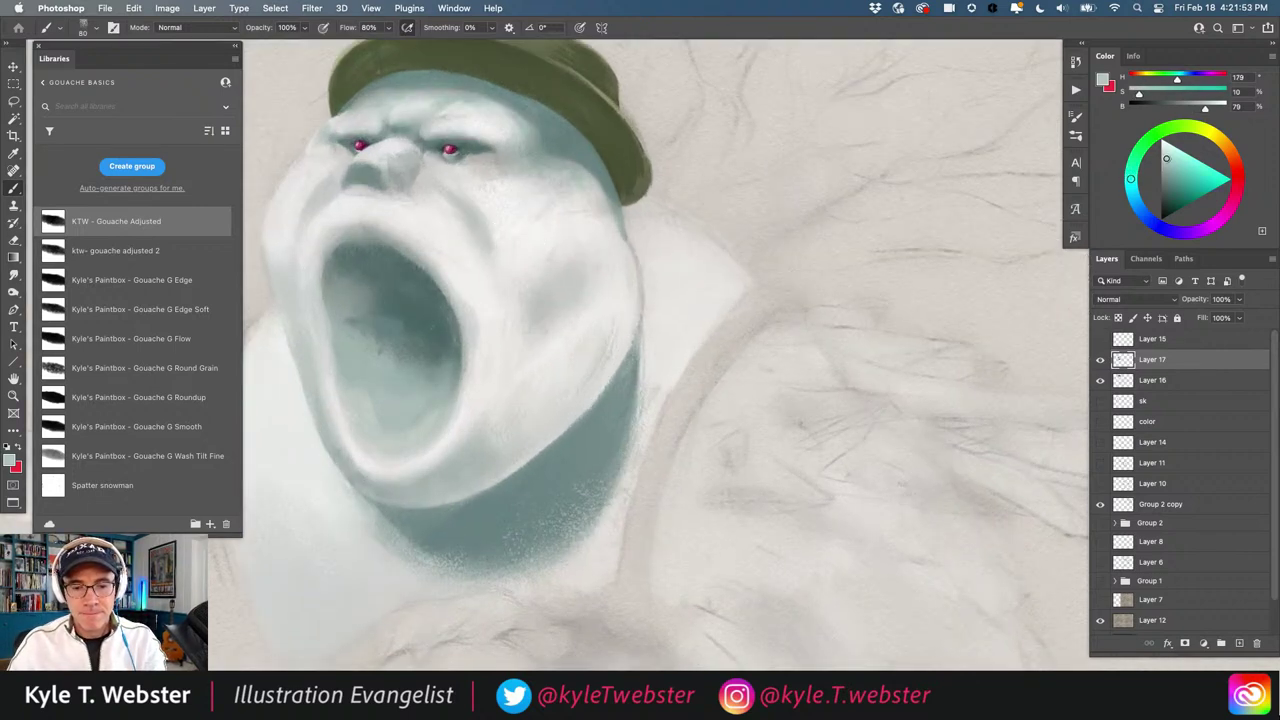
alt+click(598, 303)
mouse_move(603, 360)
mouse_down()
mouse_move(617, 331)
mouse_move(598, 381)
mouse_move(622, 364)
mouse_up()
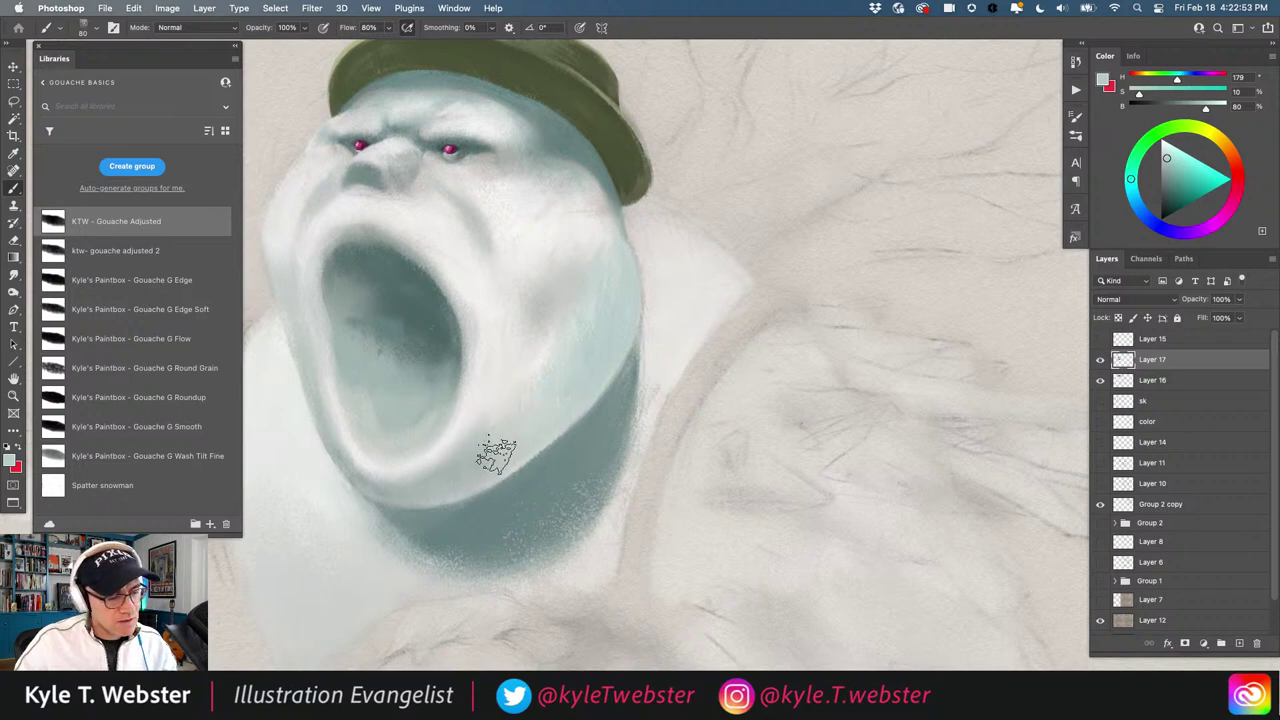
key(r)
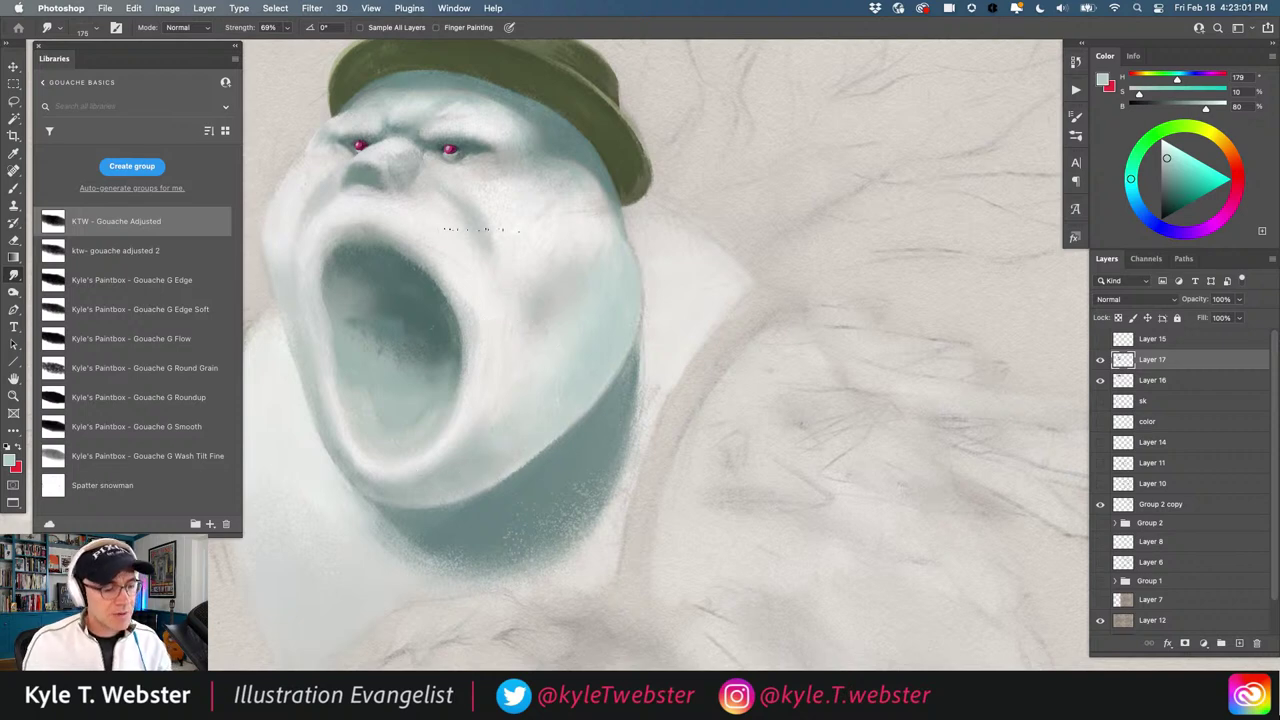
key(b)
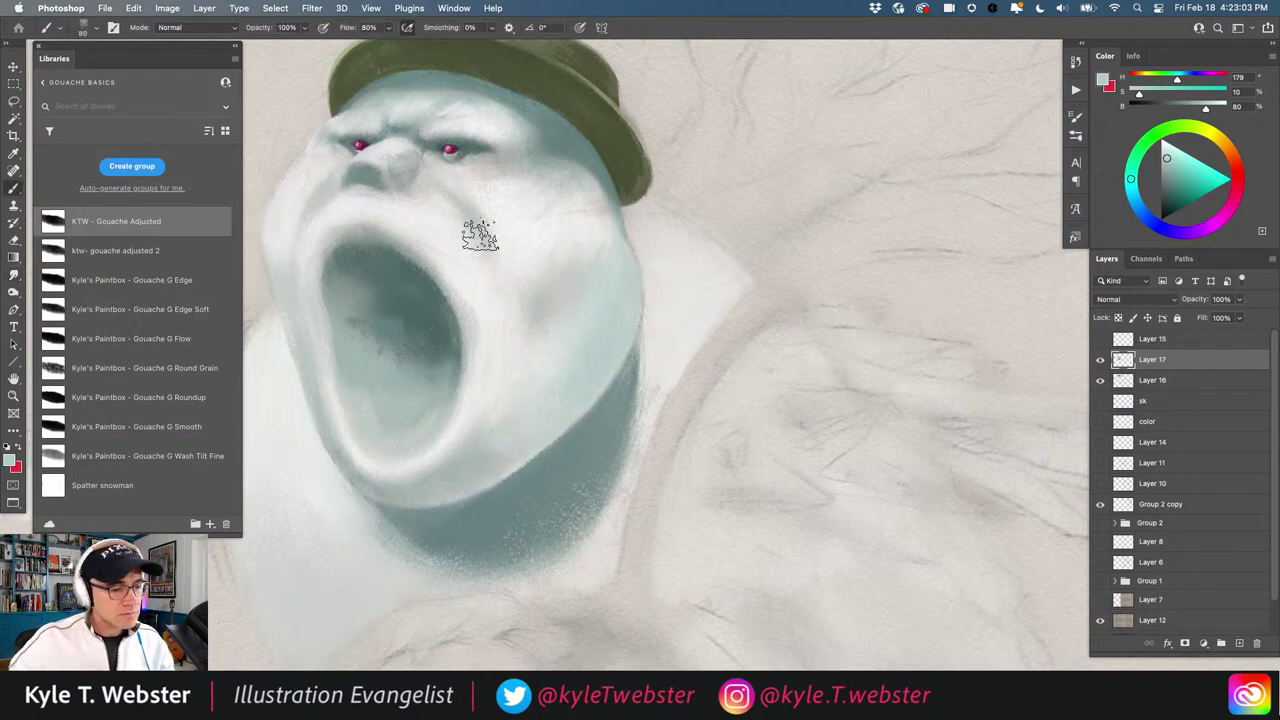
Refine the light areas of the cheek and chin with sampled warm off-white H 24, S 2, B 95
alt+click(527, 330)
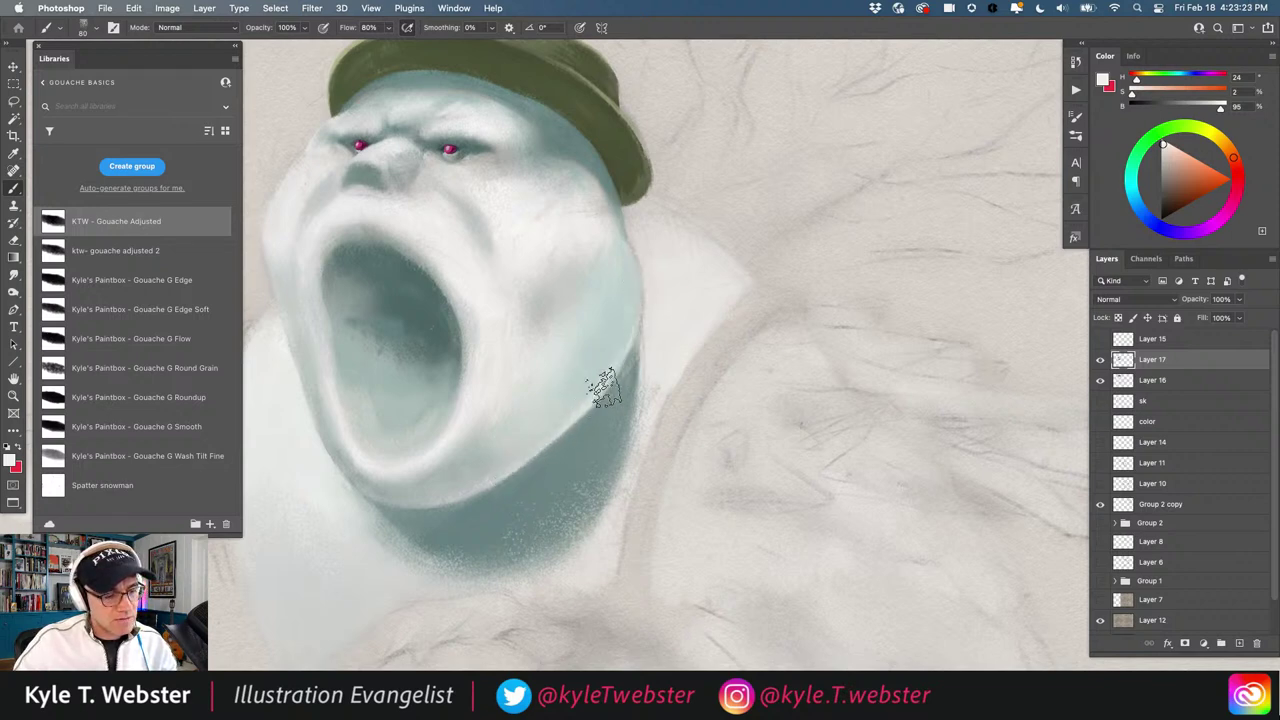
alt+click(428, 496)
alt+click(424, 490)
drag(354, 535, 400, 510)
super+click(448, 483)
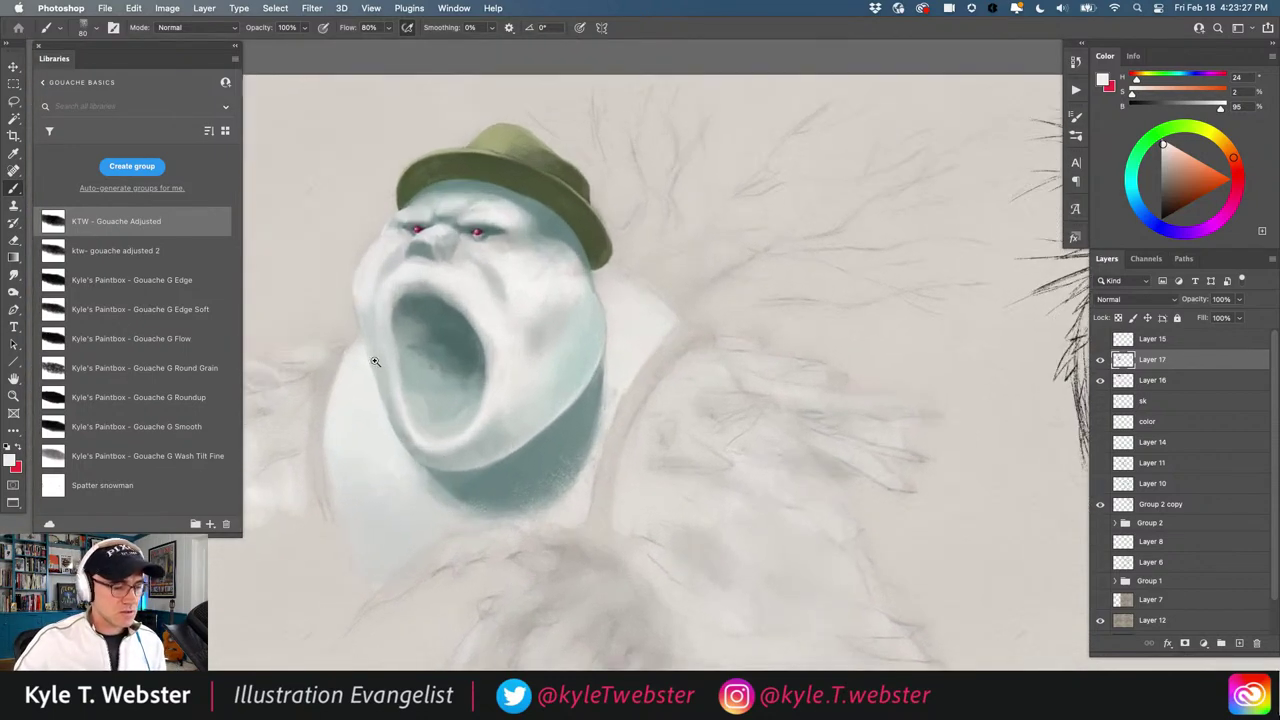
Extend the cool tint along the lower right jaw with sampled pale blue-green H 176, S 8, B 81
alt+click(589, 355)
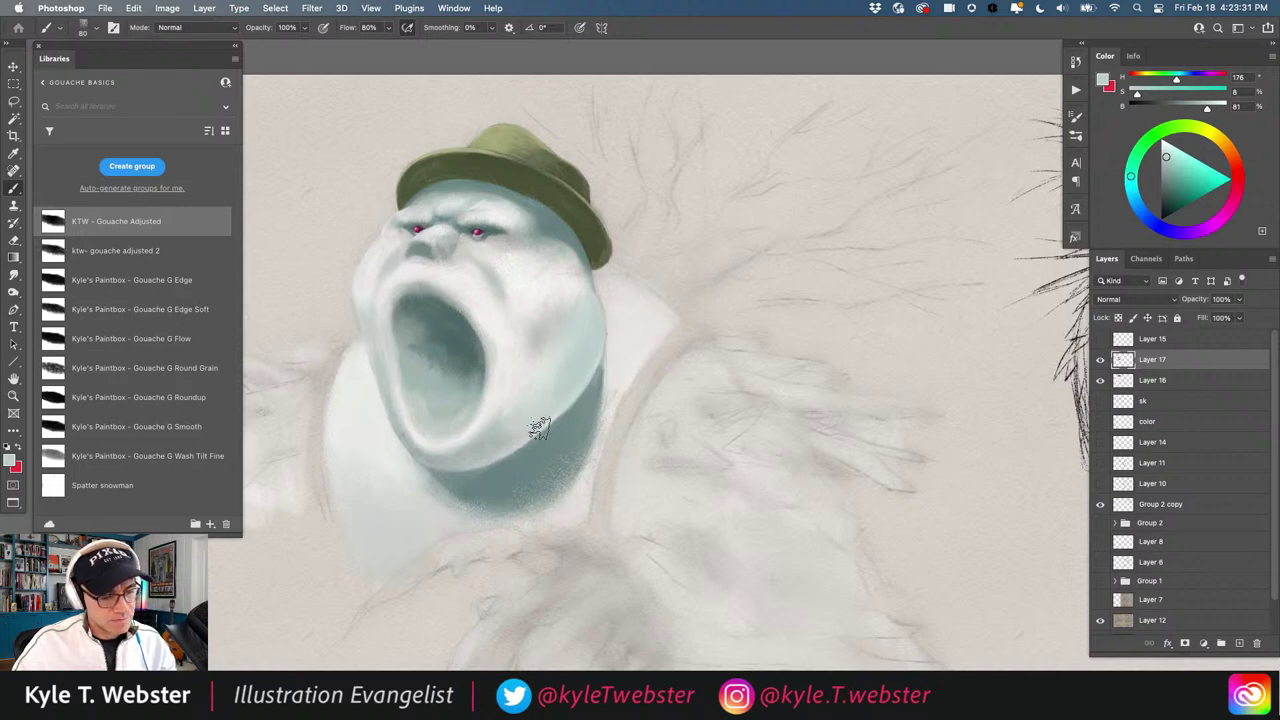
scroll(451, 523, down, 3)
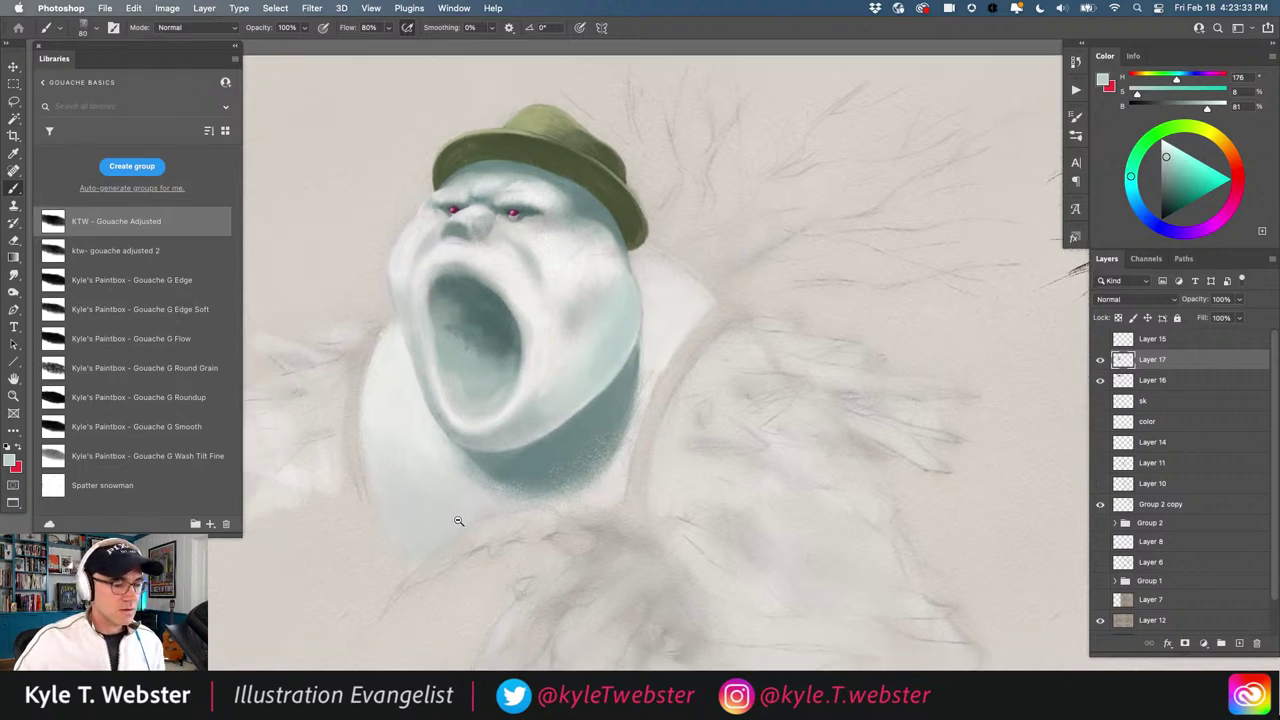
drag(368, 483, 358, 467)
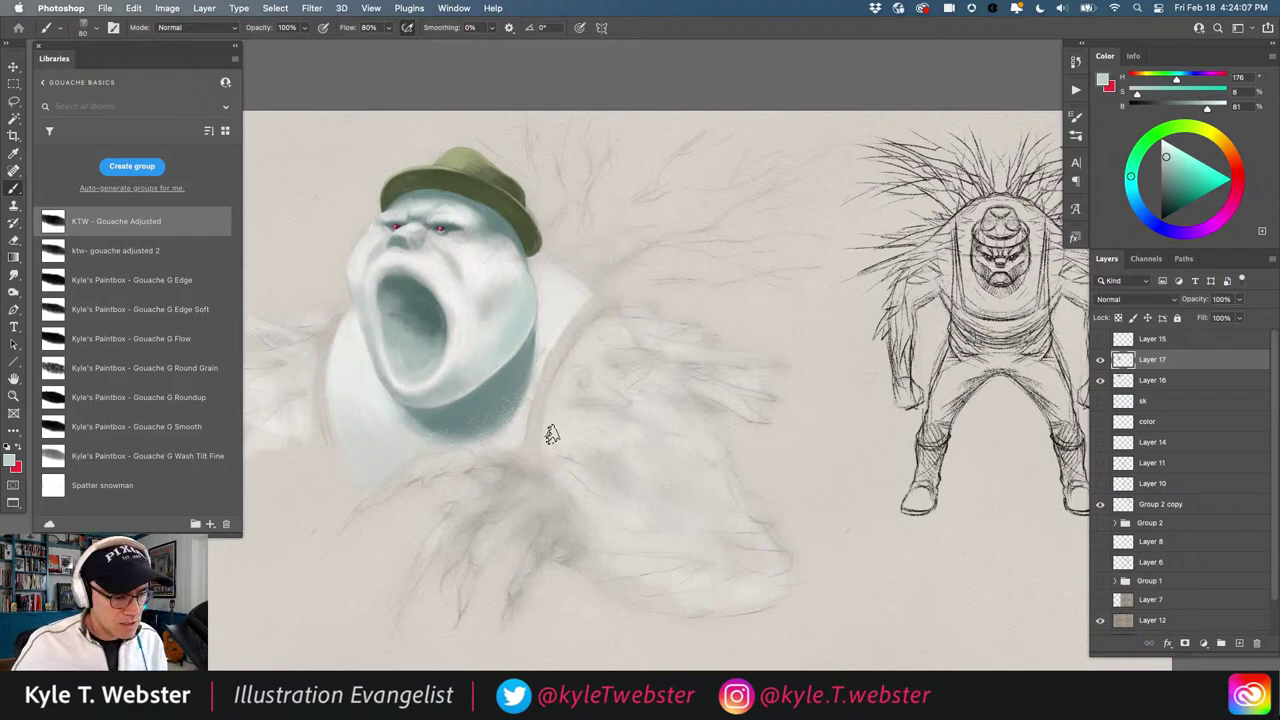
super+click(436, 495)
drag(436, 495, 482, 507)
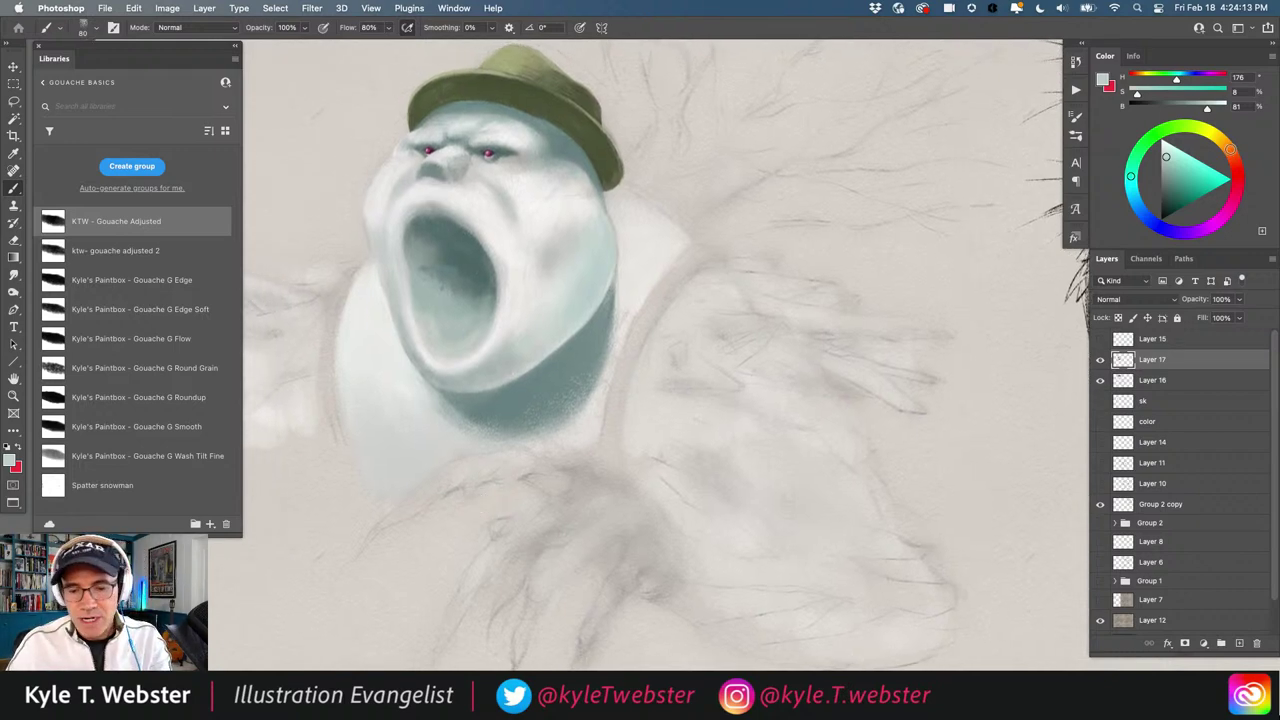
Paint a thin pink rim in H 5, S 37, B 95 along the outer edge of the chin shadow
click(1234, 197)
click(1199, 160)
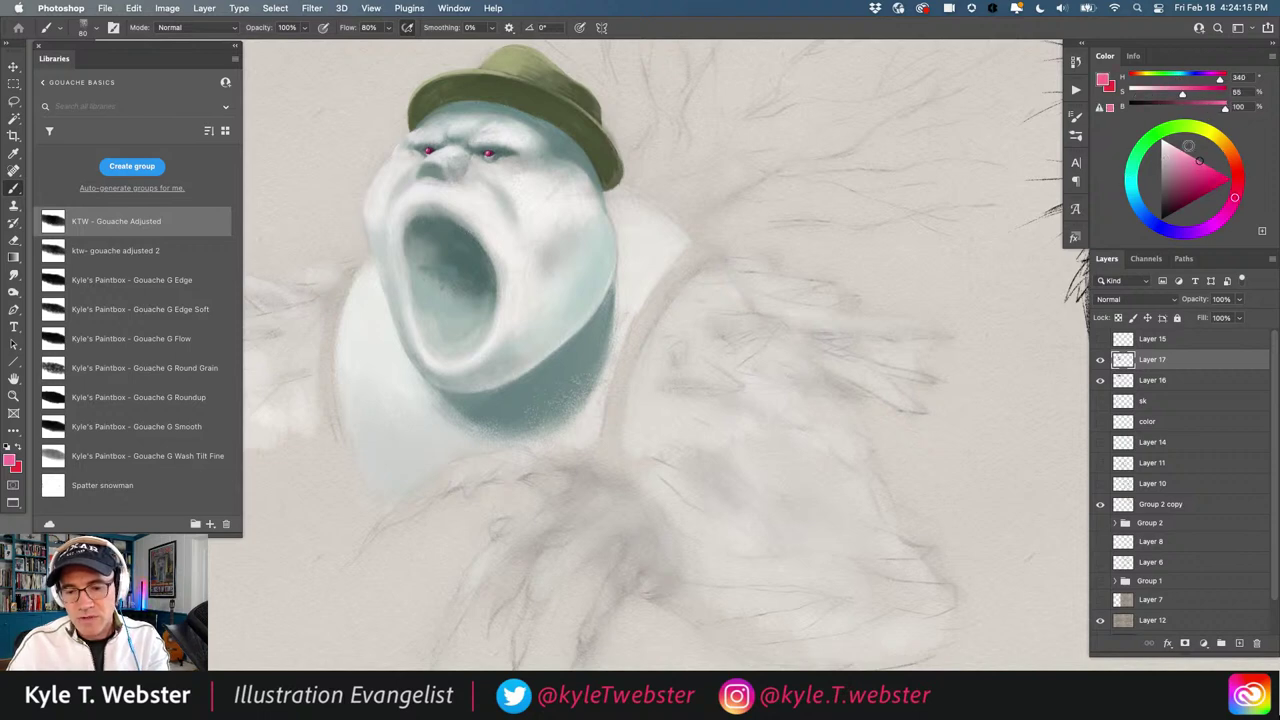
click(1186, 157)
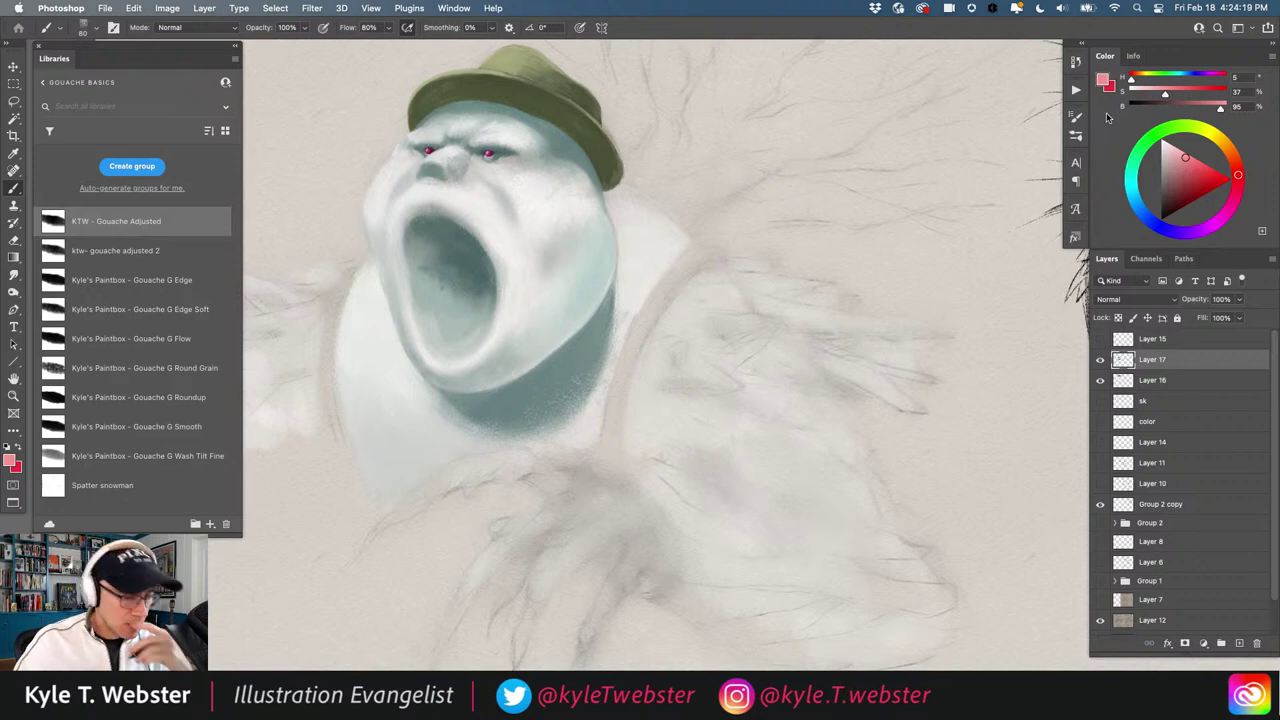
super+click(528, 414)
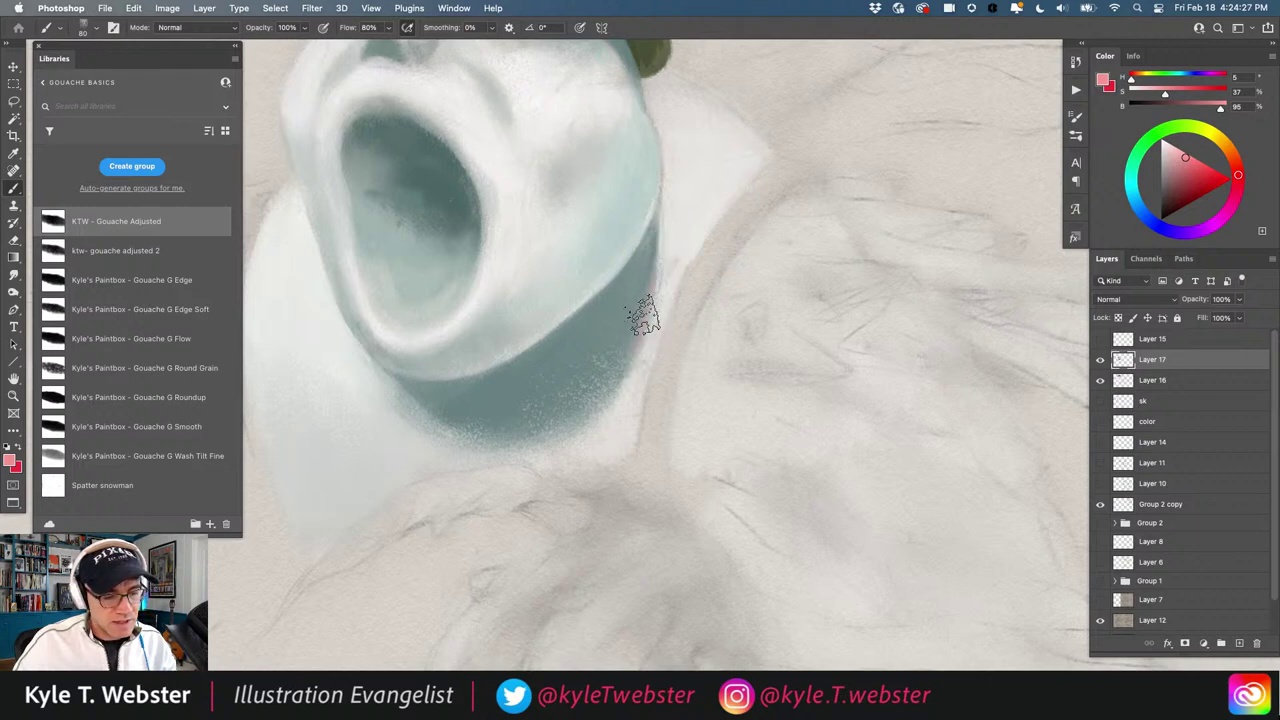
drag(643, 316, 583, 428)
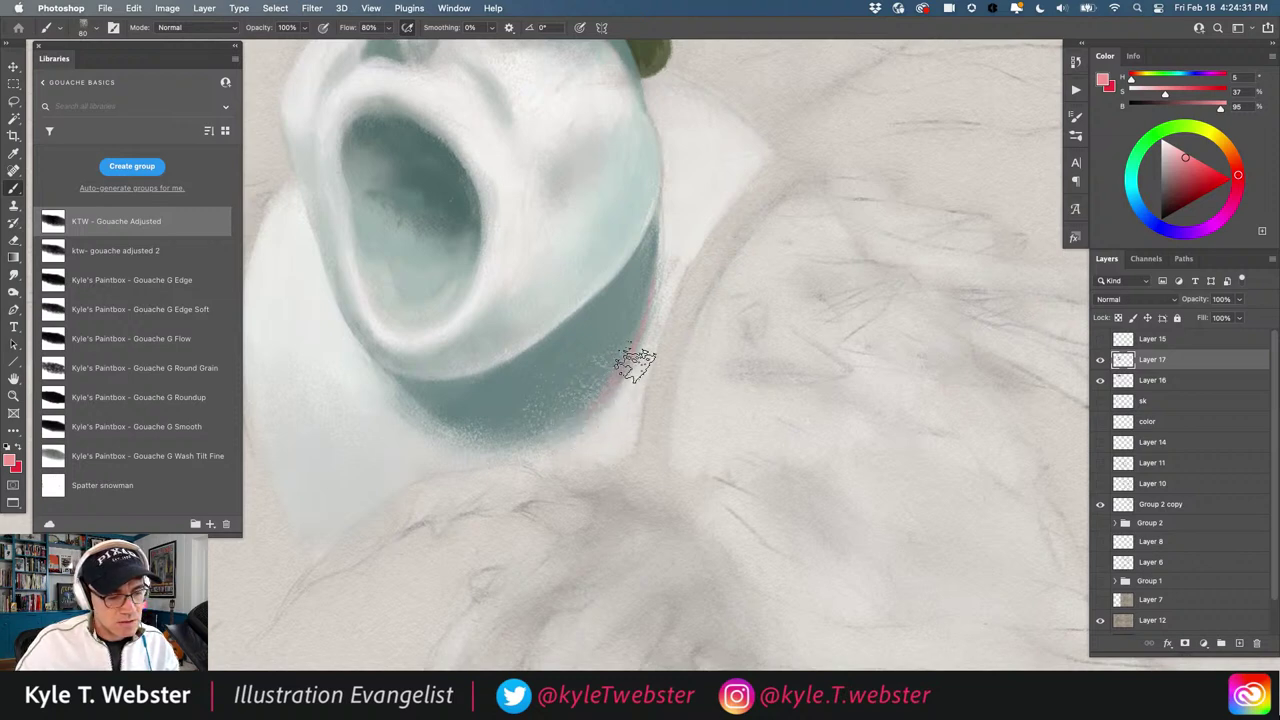
drag(634, 362, 621, 395)
mouse_move(662, 273)
mouse_down()
mouse_move(609, 393)
mouse_move(660, 286)
mouse_move(644, 345)
mouse_move(562, 431)
mouse_move(581, 424)
mouse_move(588, 414)
mouse_move(503, 450)
mouse_up()
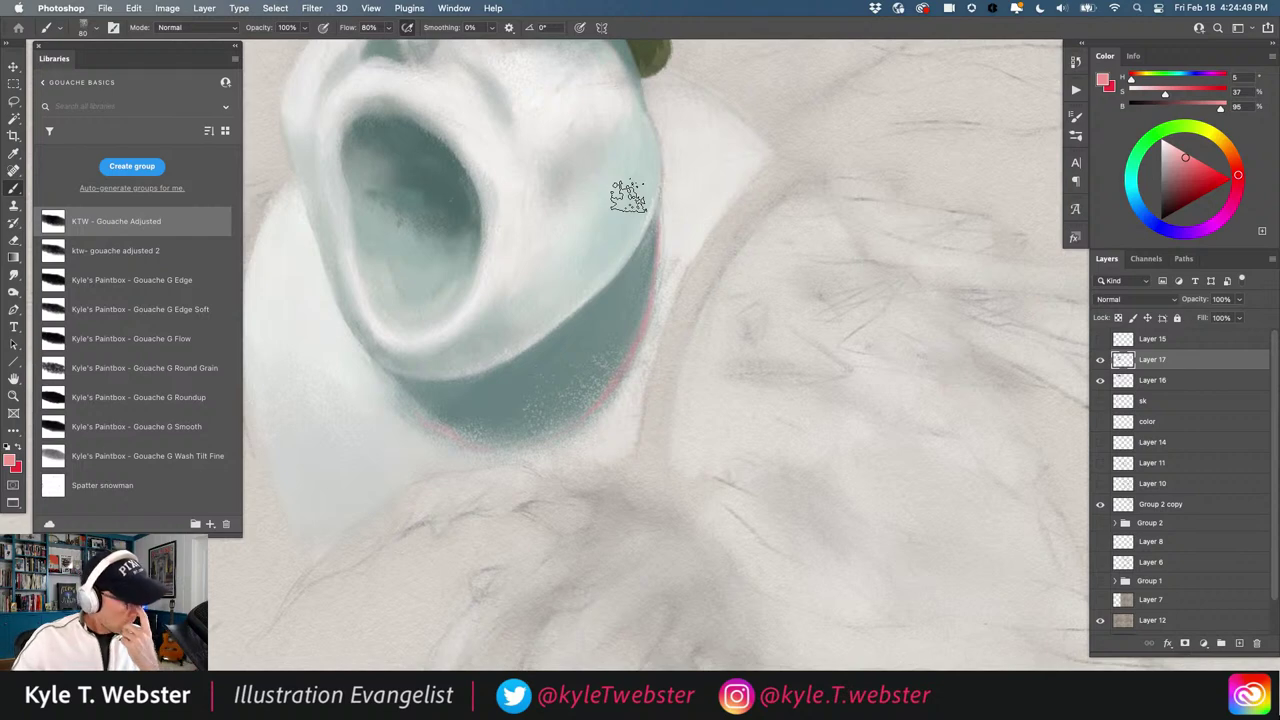
Soften the pink rim around the chin shadow with the Smudge tool at 69% strength, and return to the KTW - Gouache Adjusted brush
key(r)
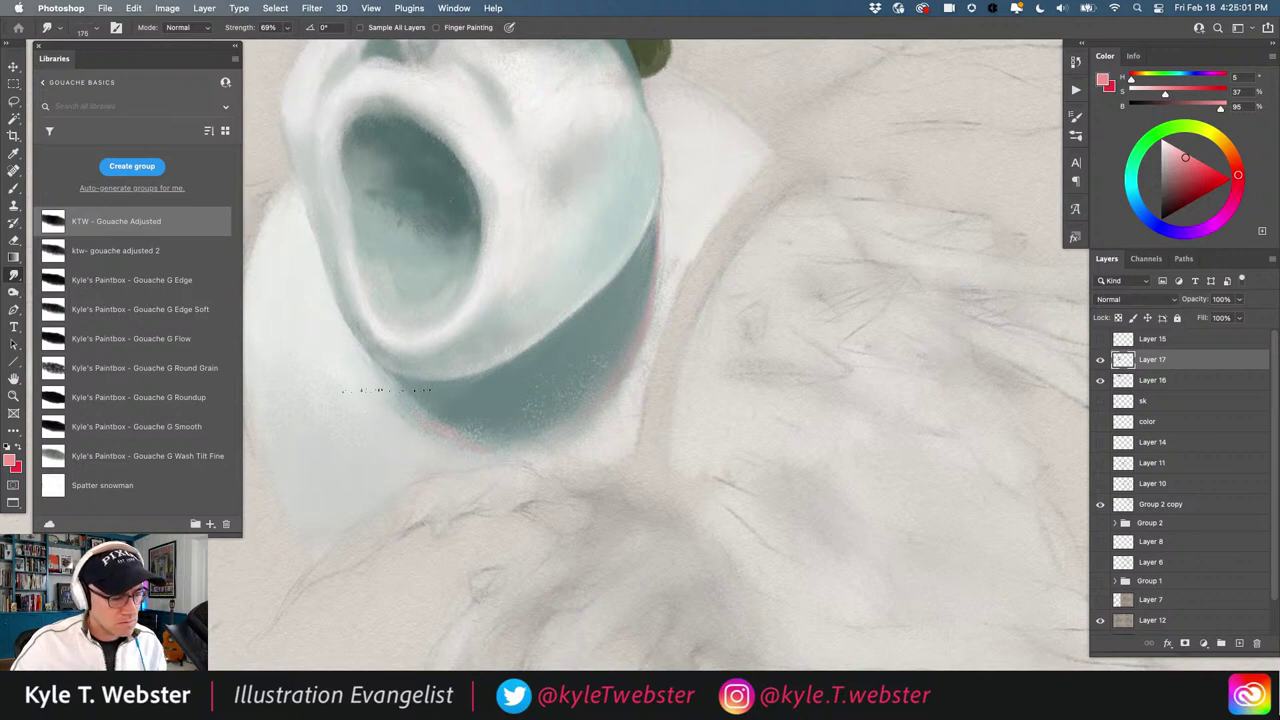
click(180, 230)
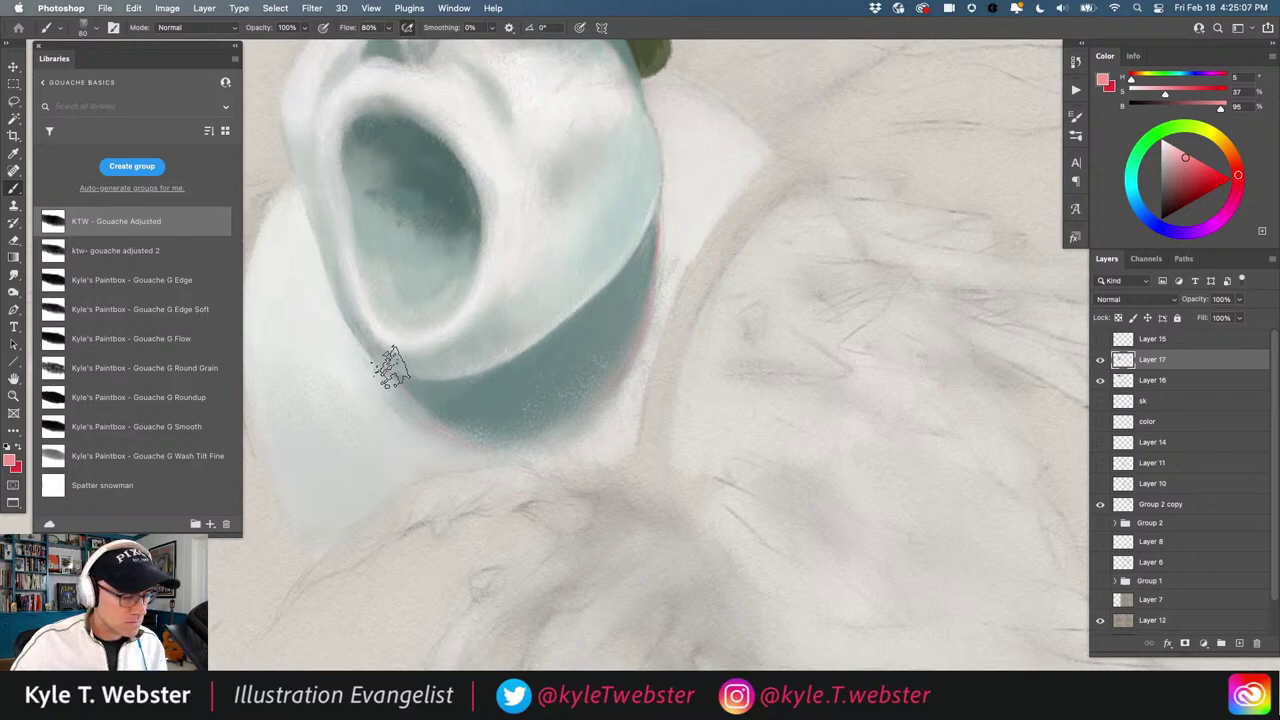
click(190, 250)
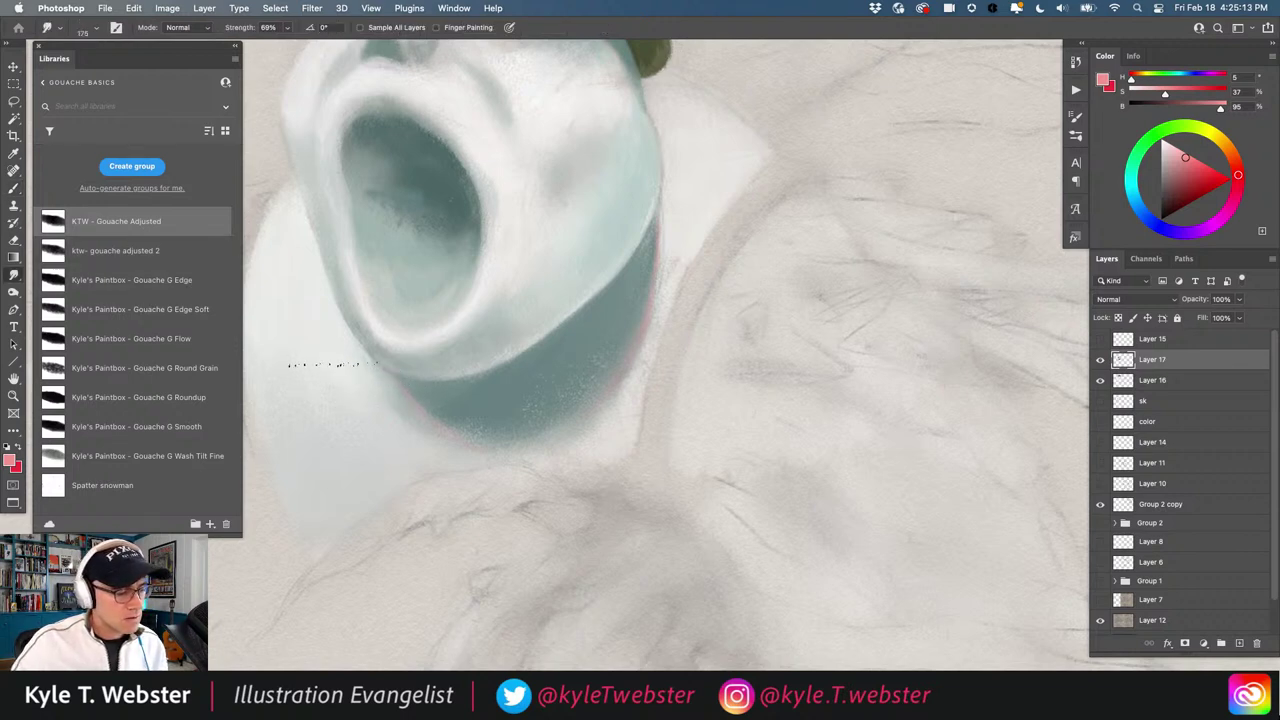
key(b)
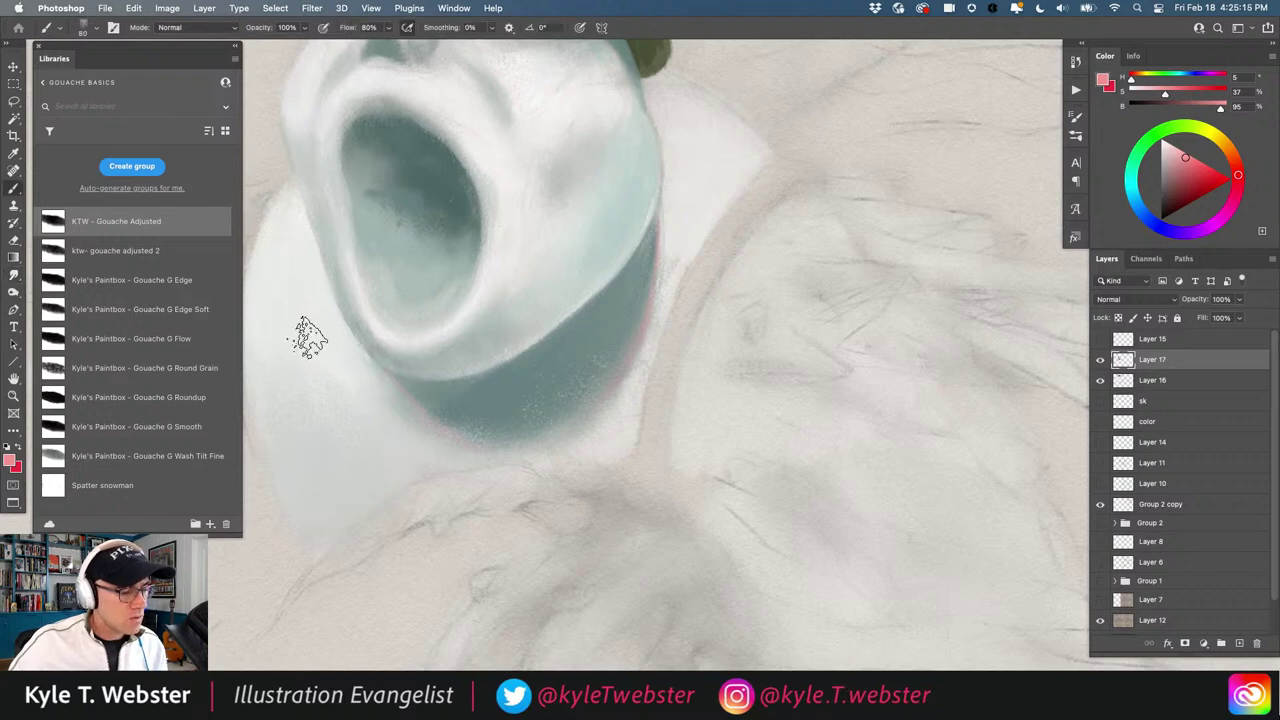
Paint over the chin shadow's lower-left edge with sampled light greys H 180, S 1, B 91 and H 120, S 1, B 84
alt+click(307, 330)
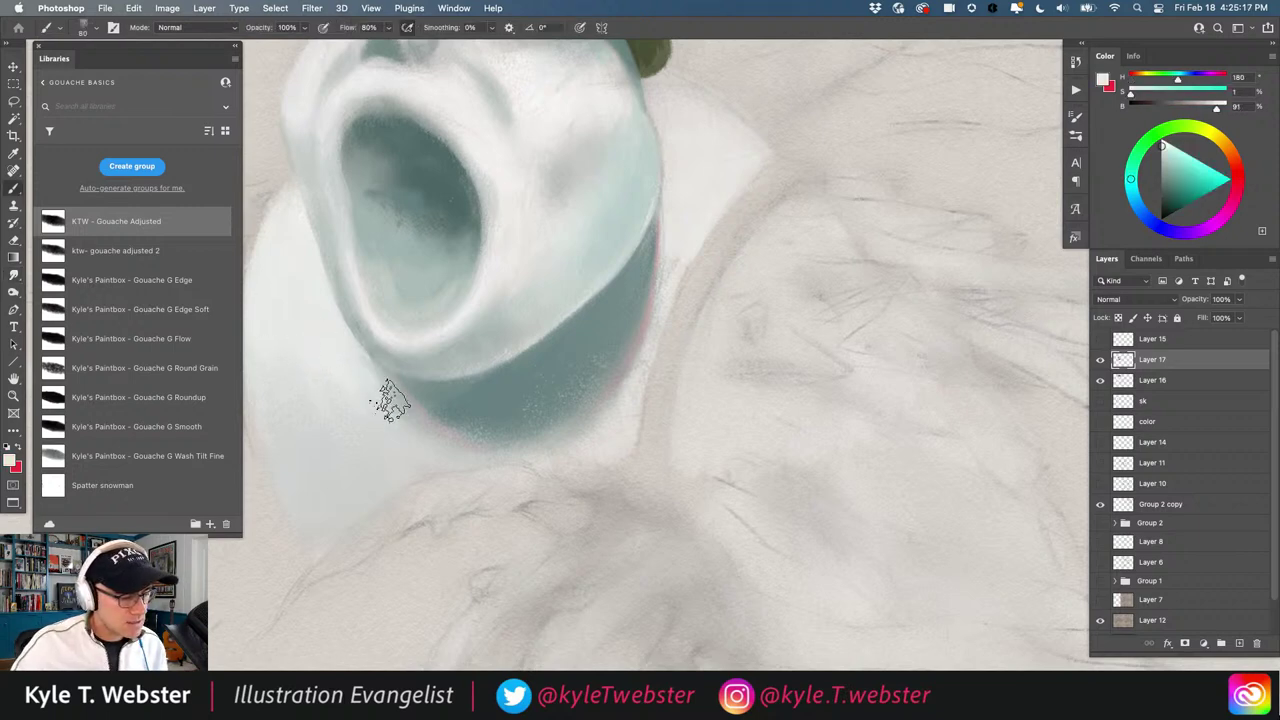
drag(390, 390, 434, 443)
drag(375, 377, 450, 441)
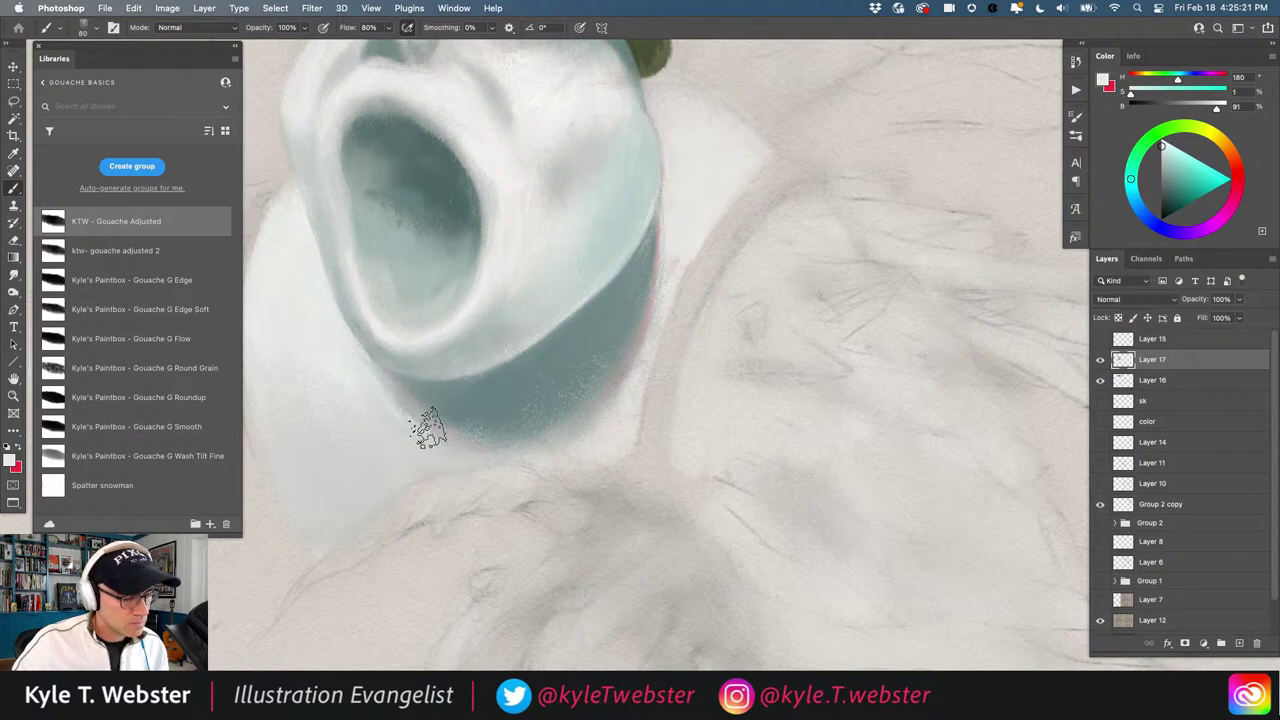
alt+click(398, 424)
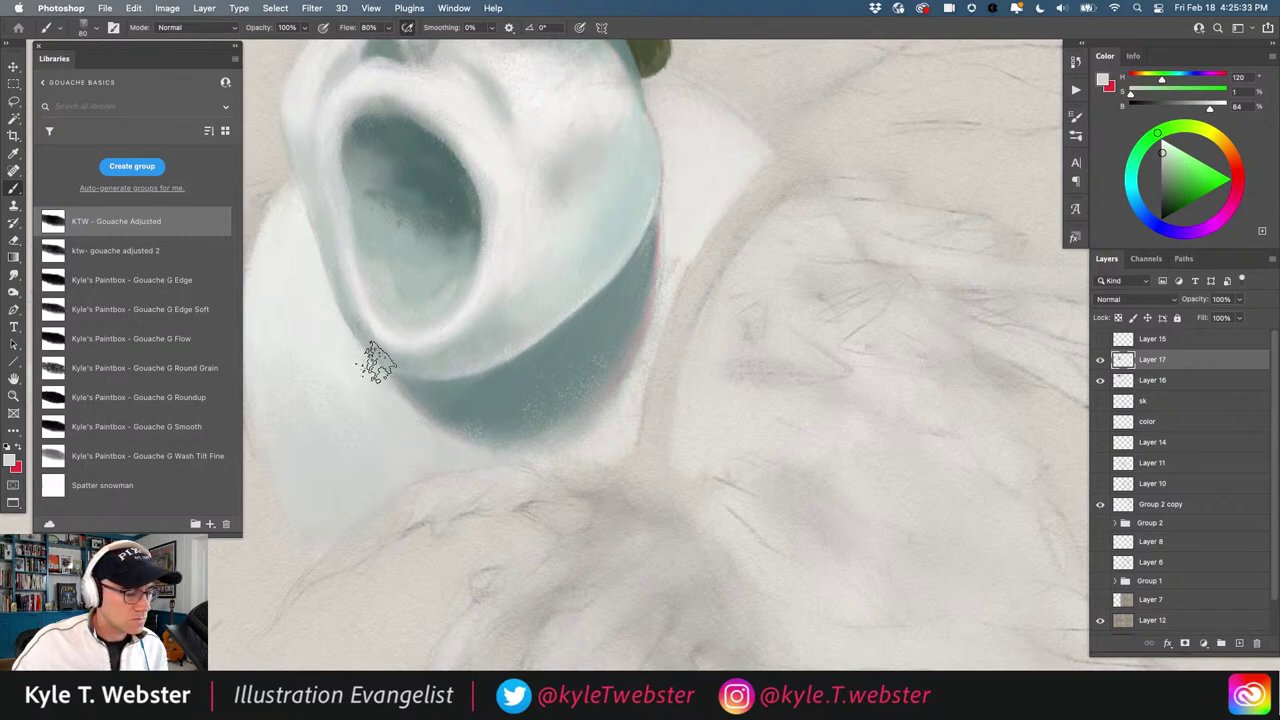
Reshape the left end of the chin shadow with sampled teal-grey H 187, S 19, B 53 and off-white H 225, S 2, B 91
alt+click(446, 382)
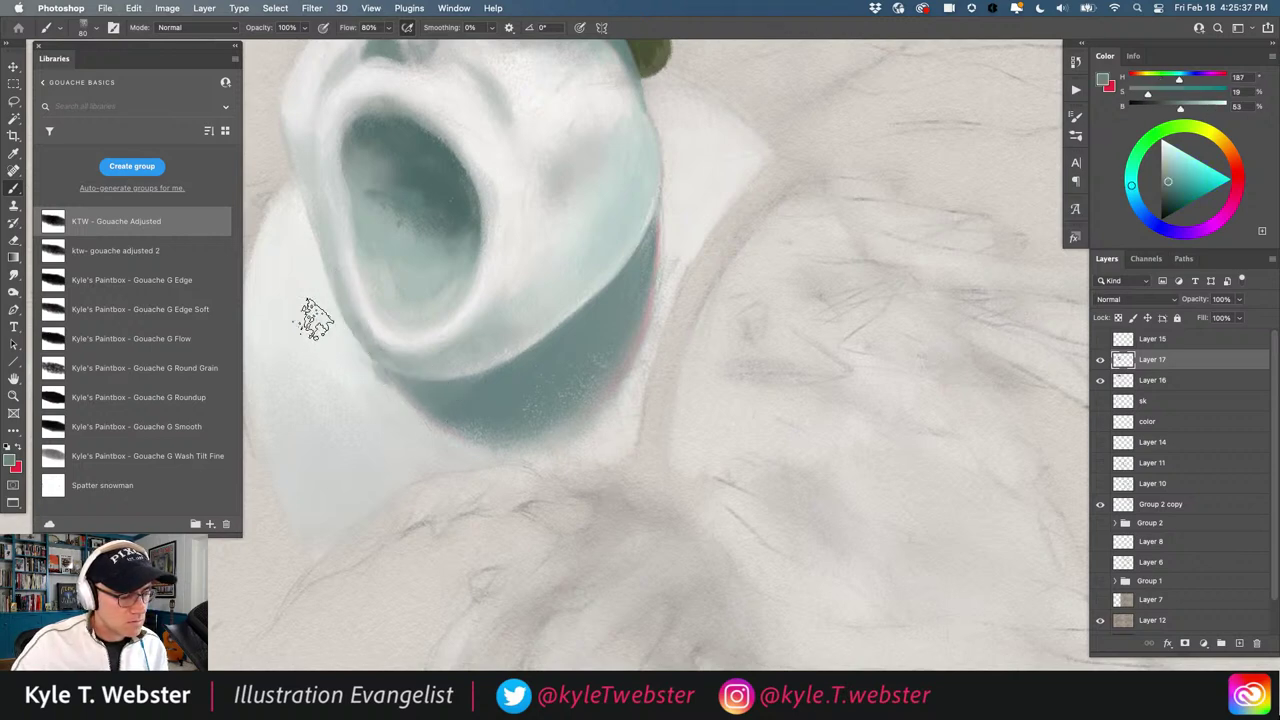
alt+click(357, 360)
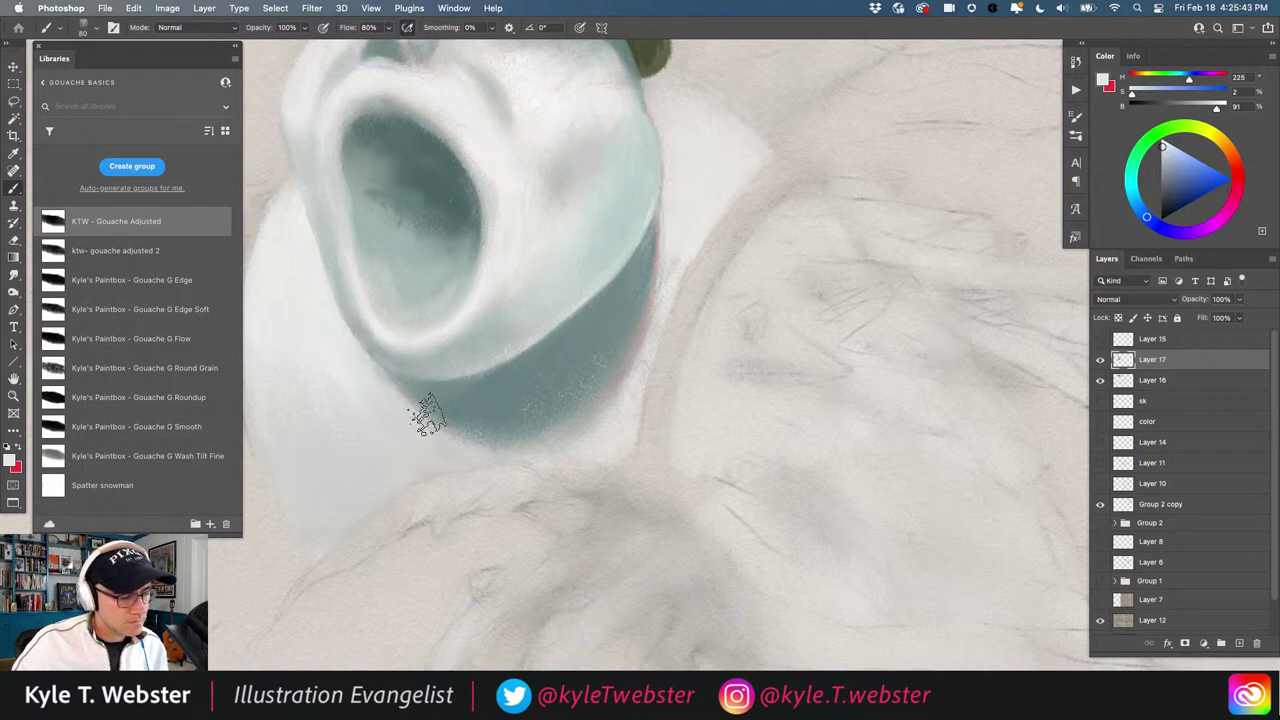
drag(405, 482, 378, 476)
scroll(476, 410, up, 2)
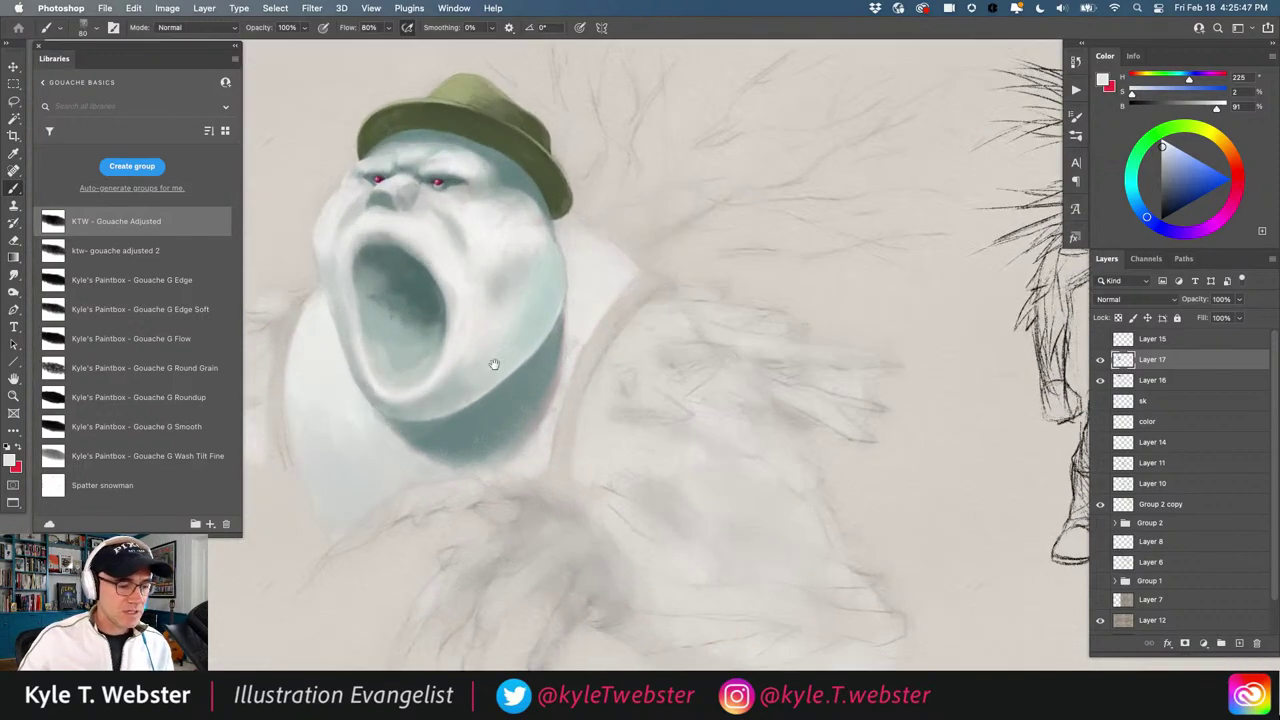
Rework the light area outside the chin shadow's right edge with sampled off-white H 48, S 2, B 89, undoing an unwanted stroke
scroll(491, 363, up, 3)
alt+click(586, 316)
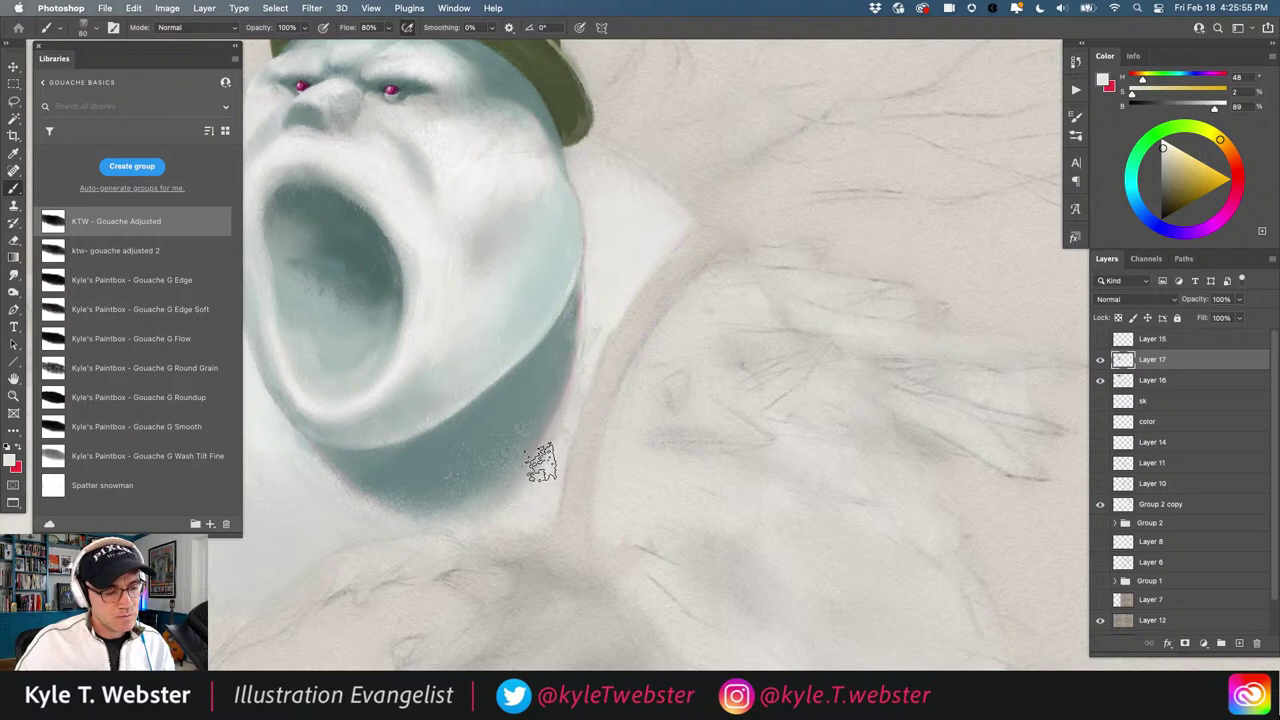
key(super+z)
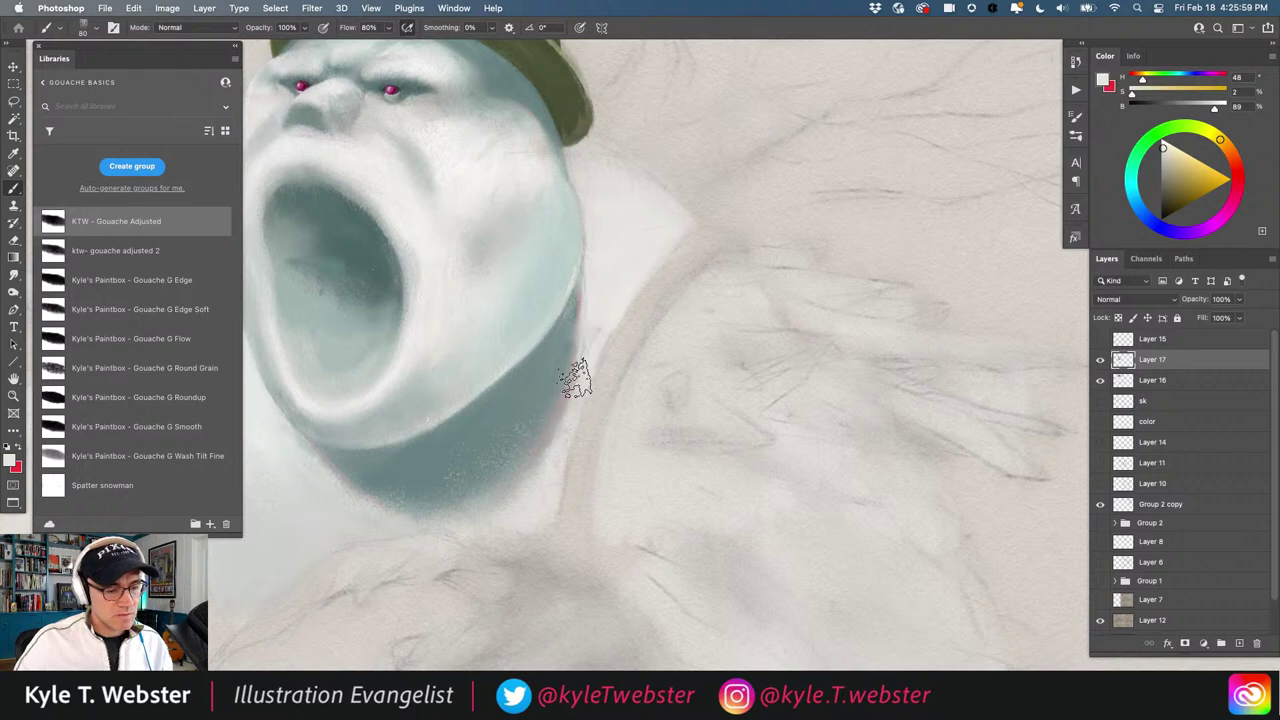
mouse_move(551, 451)
mouse_down()
mouse_move(580, 357)
mouse_move(537, 460)
mouse_move(550, 450)
mouse_up()
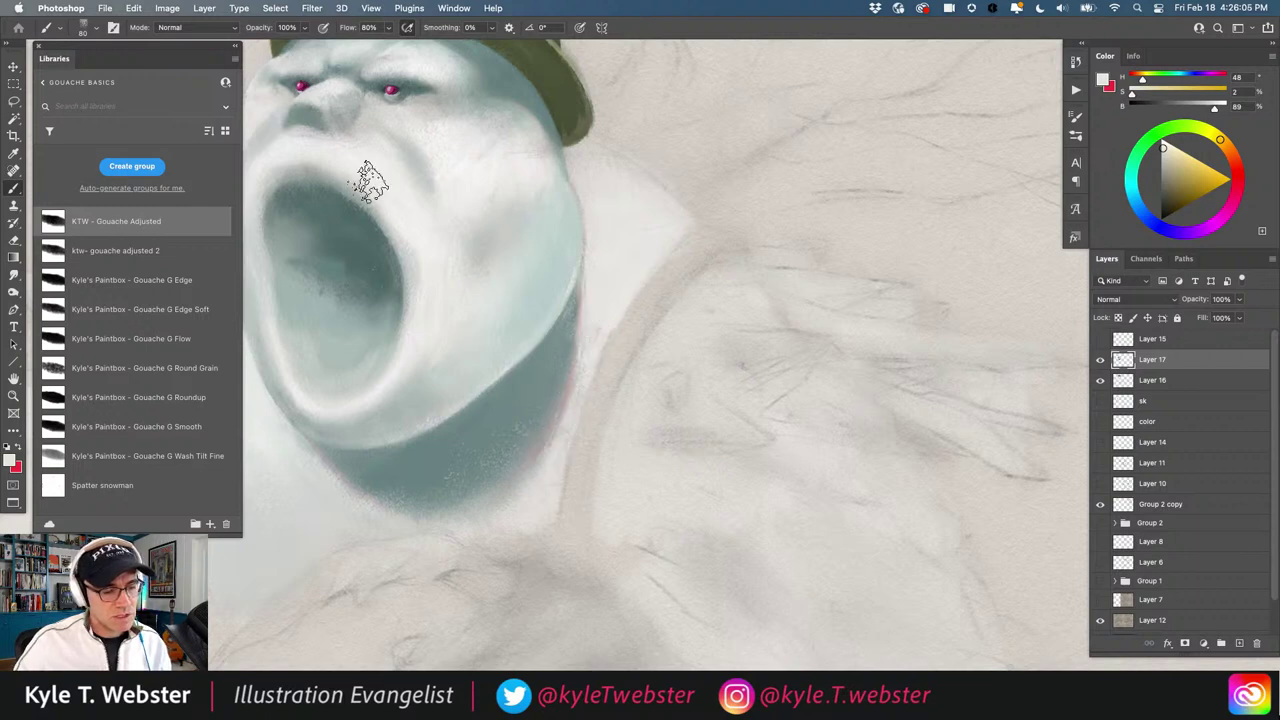
Touch up the area beneath the left jaw and chin, sampling light grey H 80, S 1, B 82
mouse_move(414, 434)
mouse_down()
mouse_move(386, 455)
mouse_move(280, 450)
mouse_up()
drag(262, 436, 327, 377)
alt+click(408, 438)
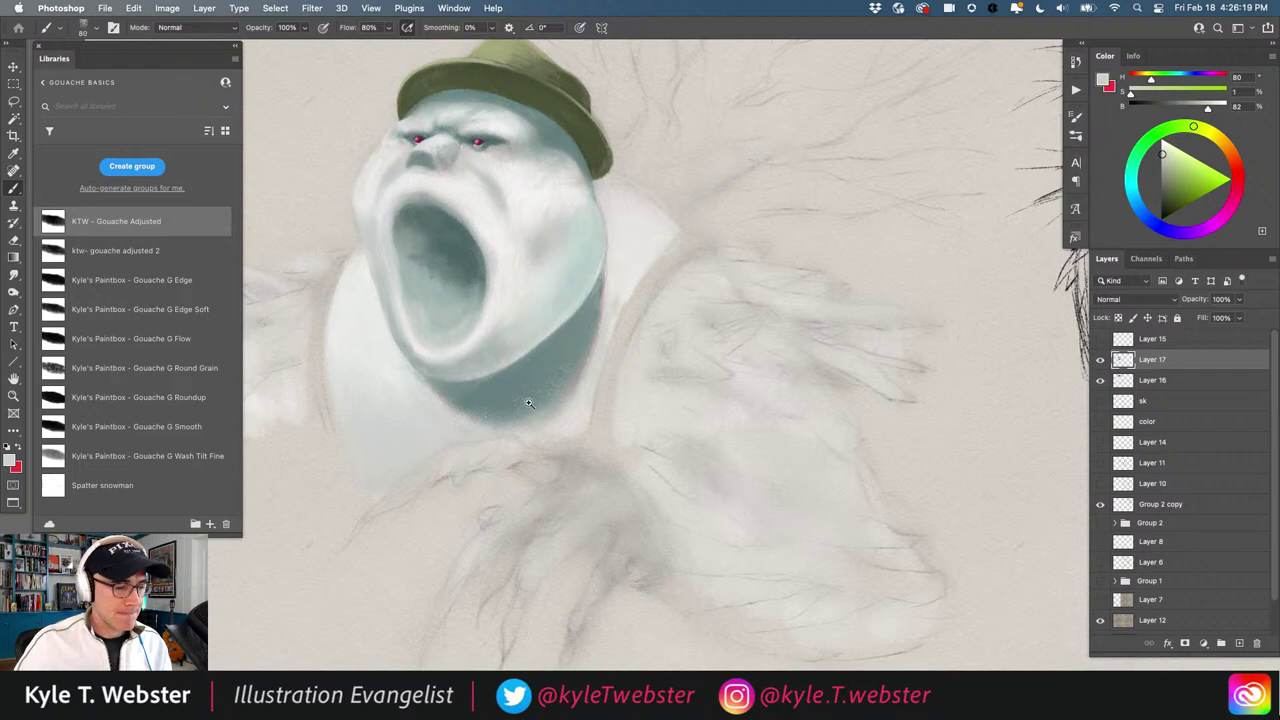
Paint a pink accent in H 11, S 38, B 91 along the chin shadow's right edge
scroll(529, 403, up, 3)
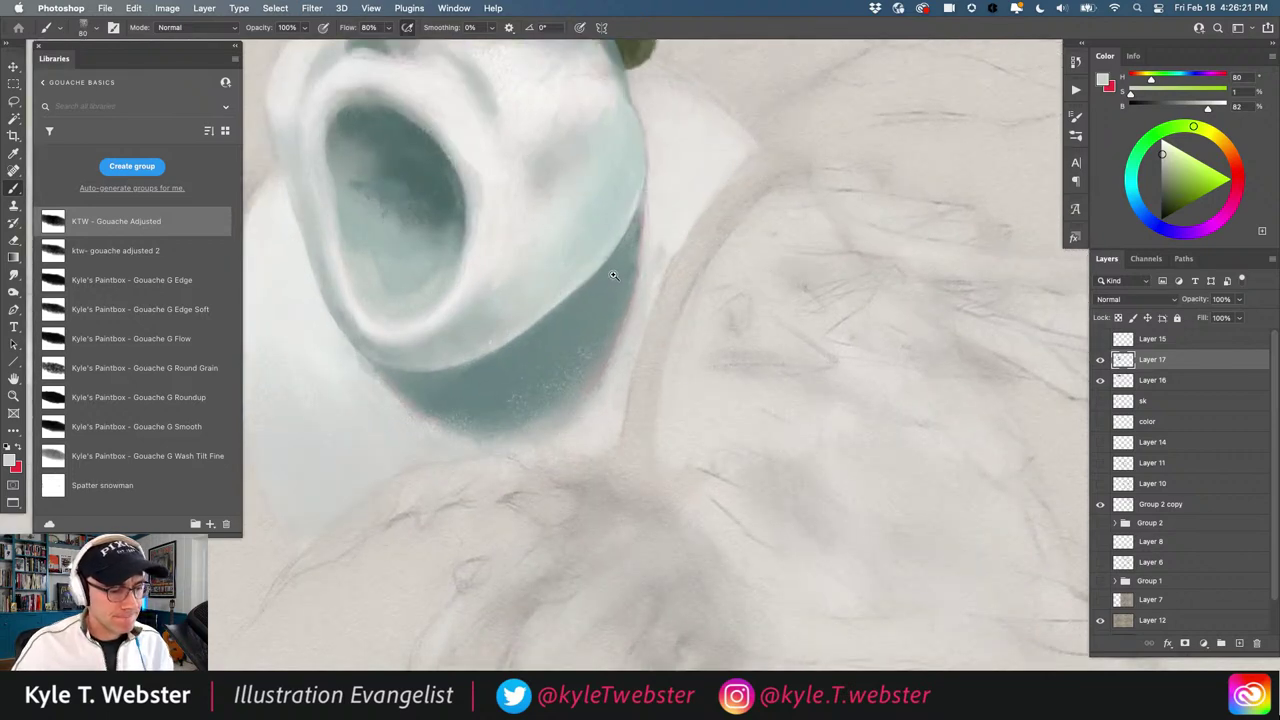
scroll(655, 235, up, 3)
alt+click(660, 232)
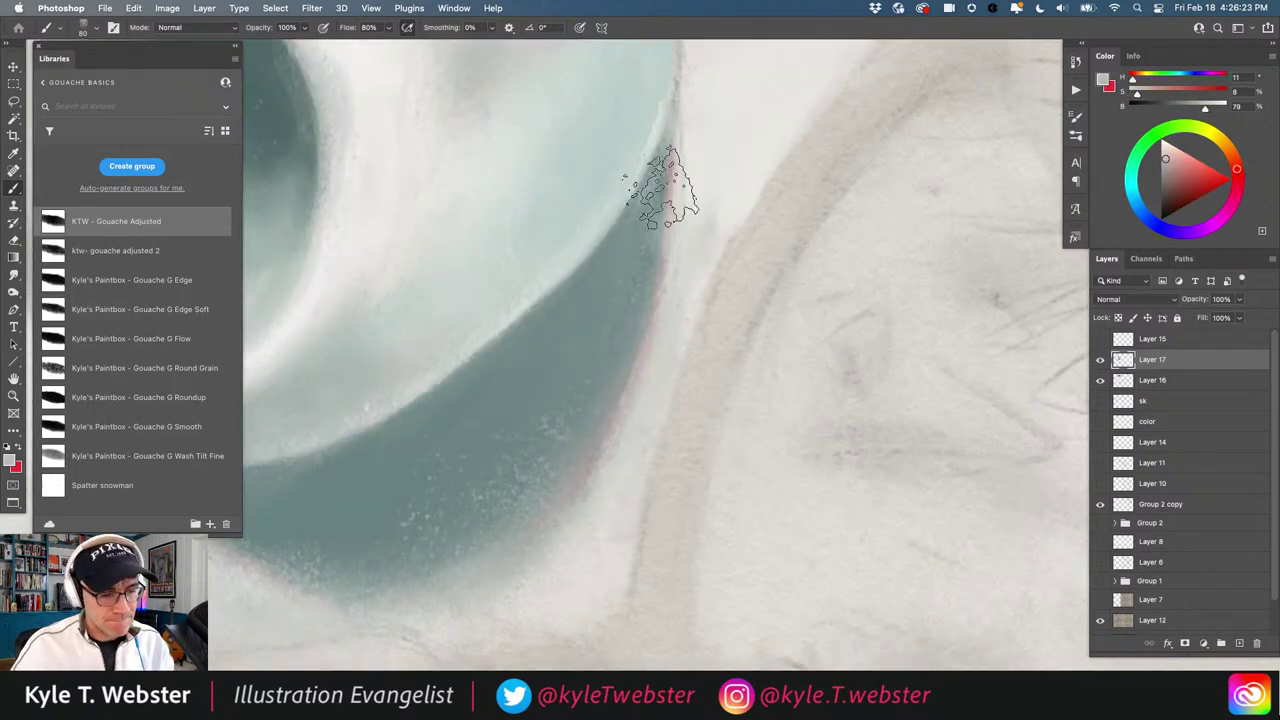
scroll(560, 348, down, 4)
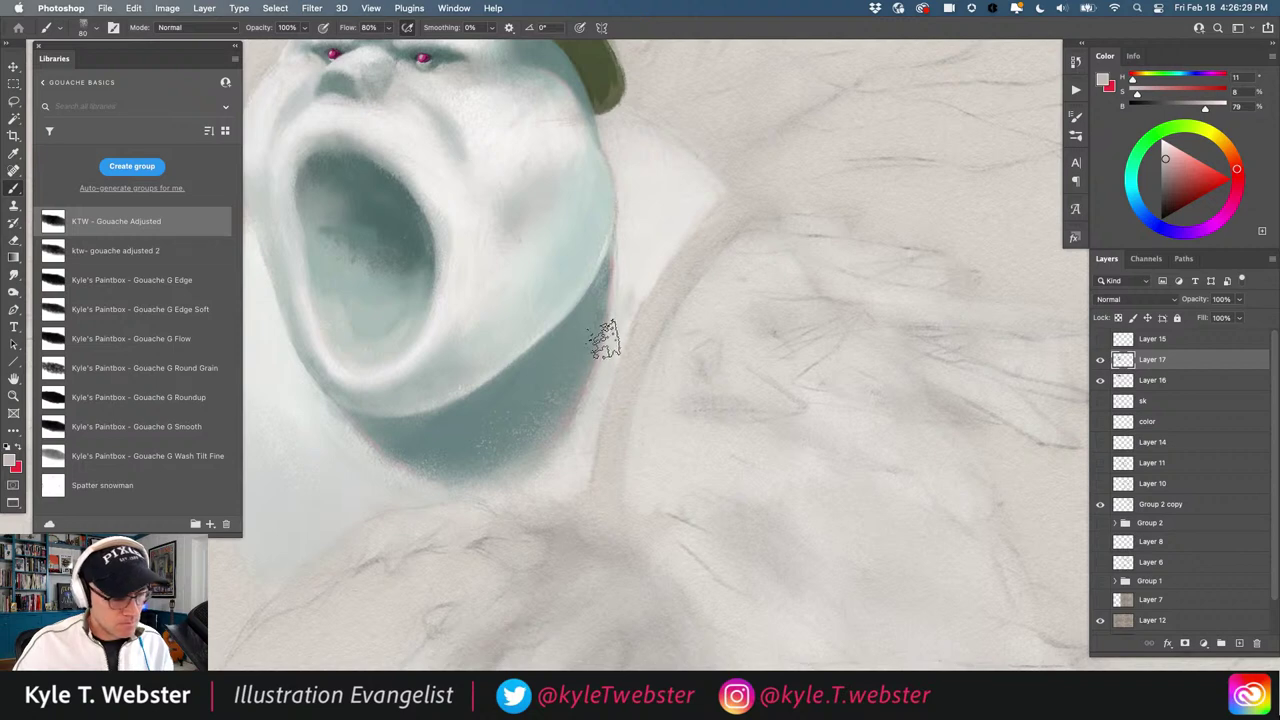
click(1182, 158)
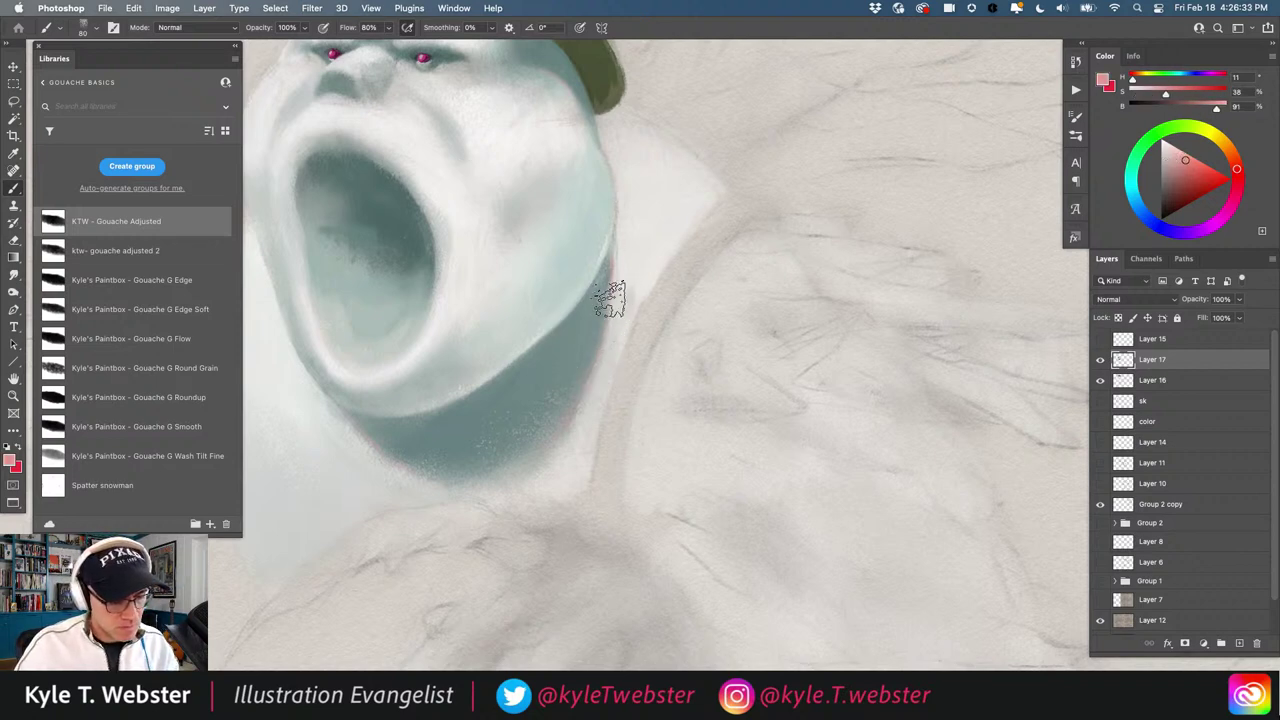
drag(601, 346, 589, 383)
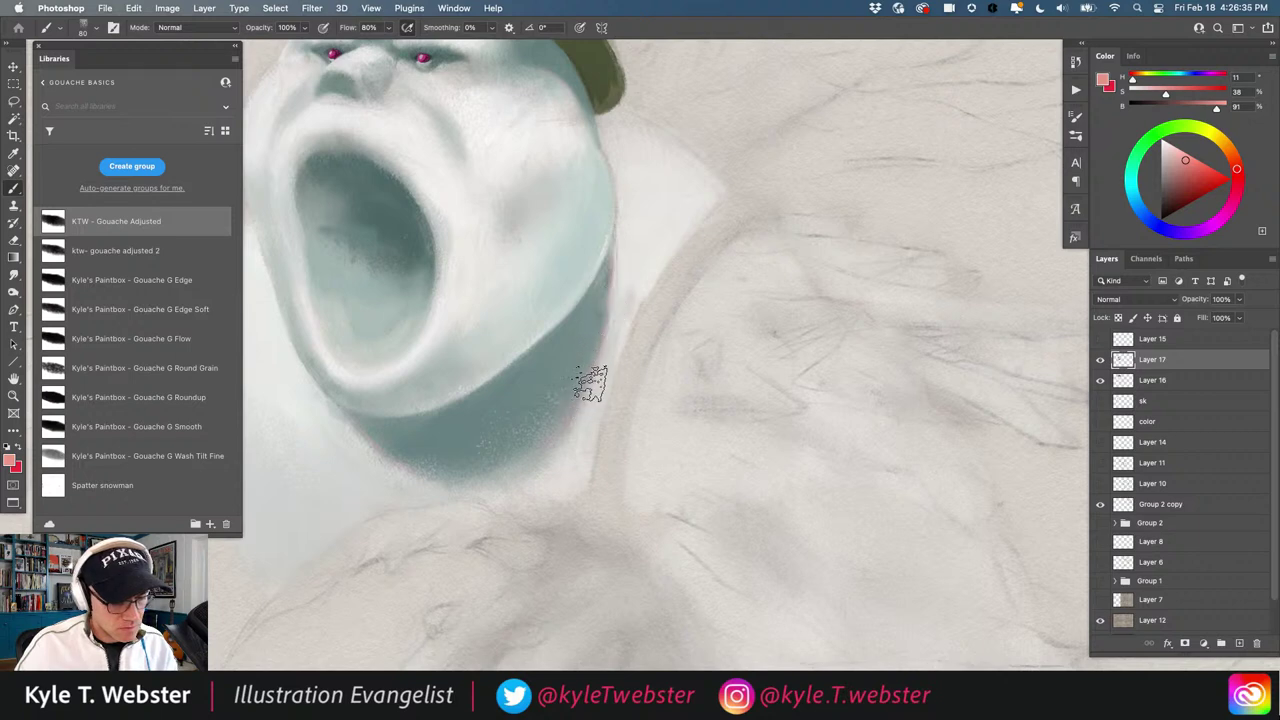
drag(606, 331, 569, 417)
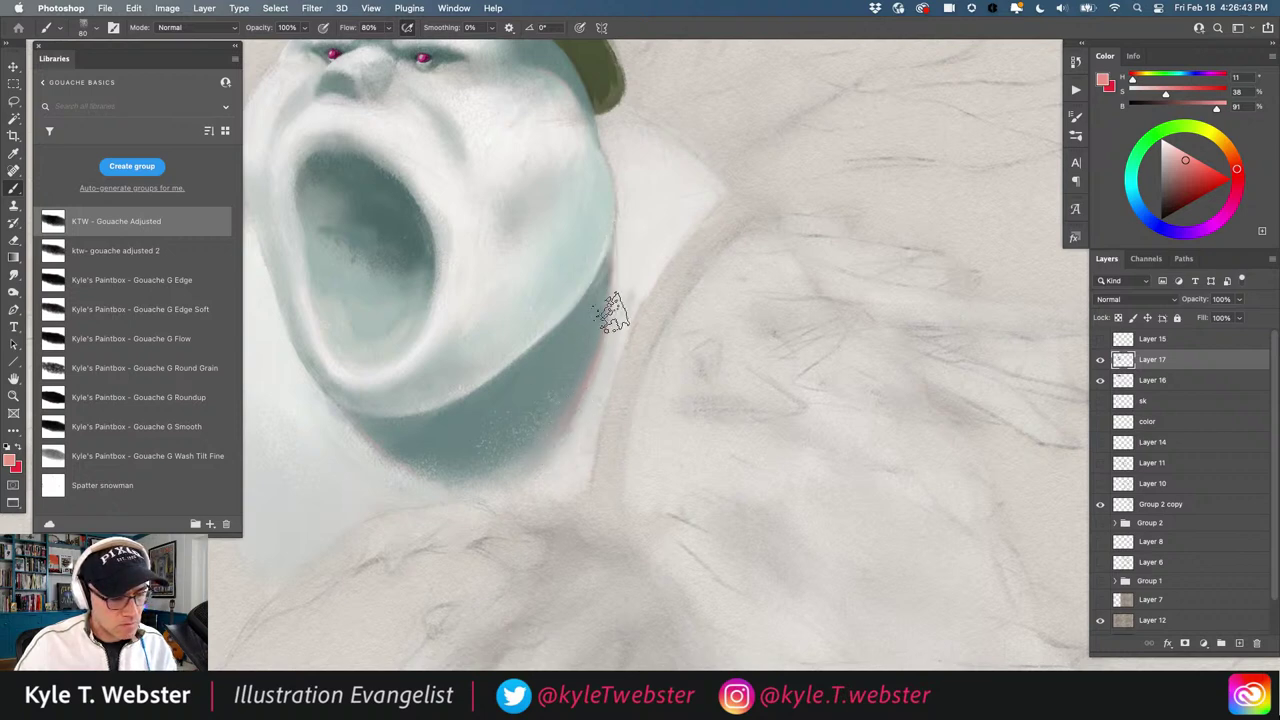
Carry the pink accent onto the chin shadow's left end and touch it up with sampled grey-teal H 186, S 12, B 60
drag(419, 434, 490, 383)
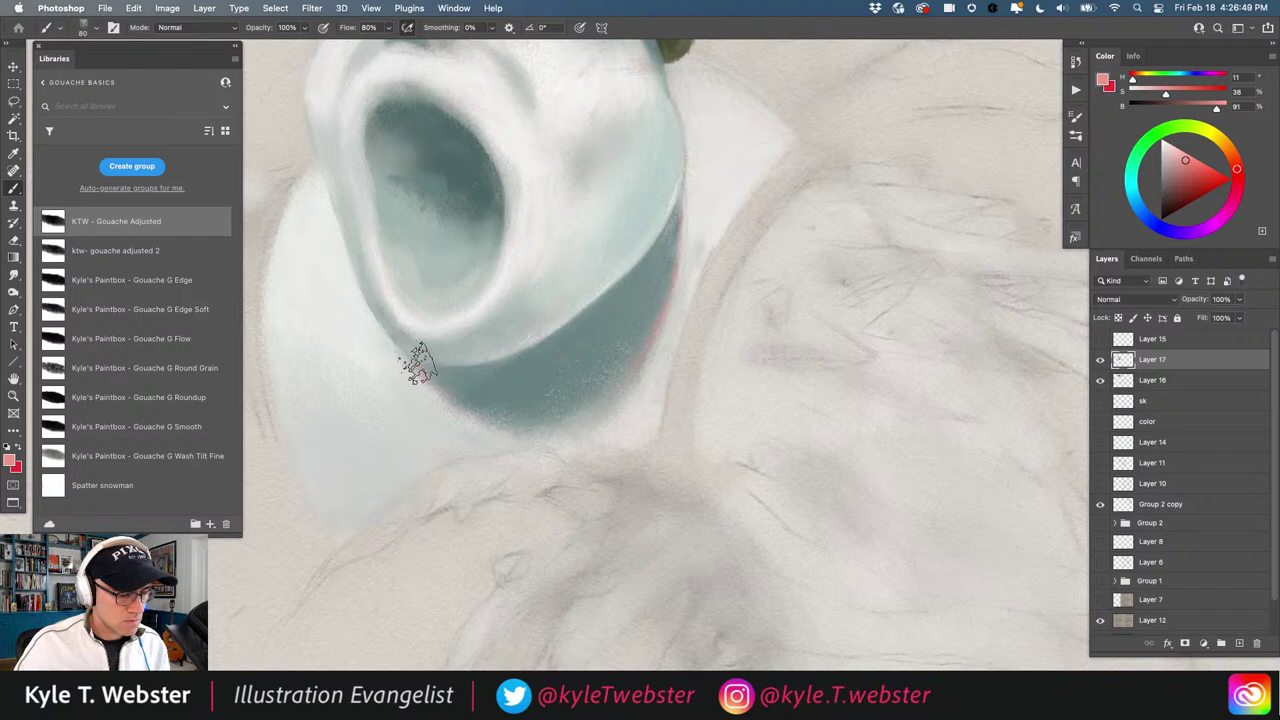
mouse_move(404, 345)
mouse_down()
mouse_move(457, 400)
mouse_move(397, 336)
mouse_move(425, 360)
mouse_up()
alt+click(447, 376)
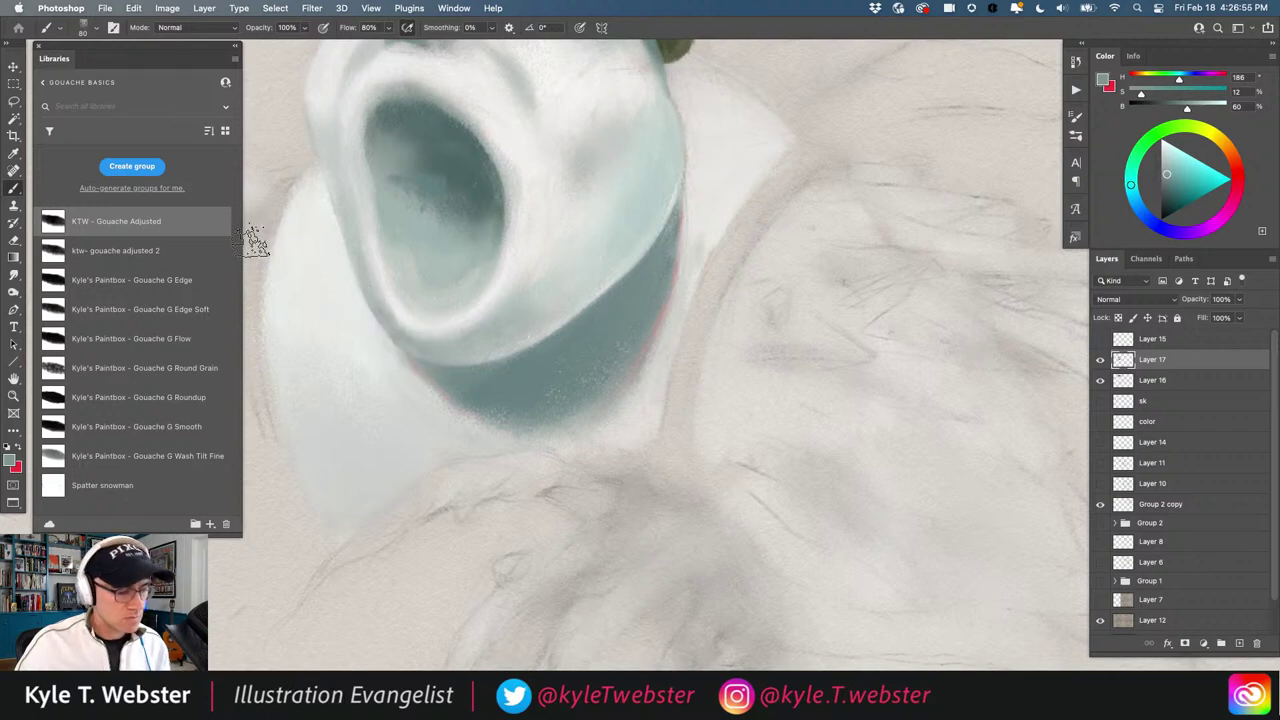
key(r)
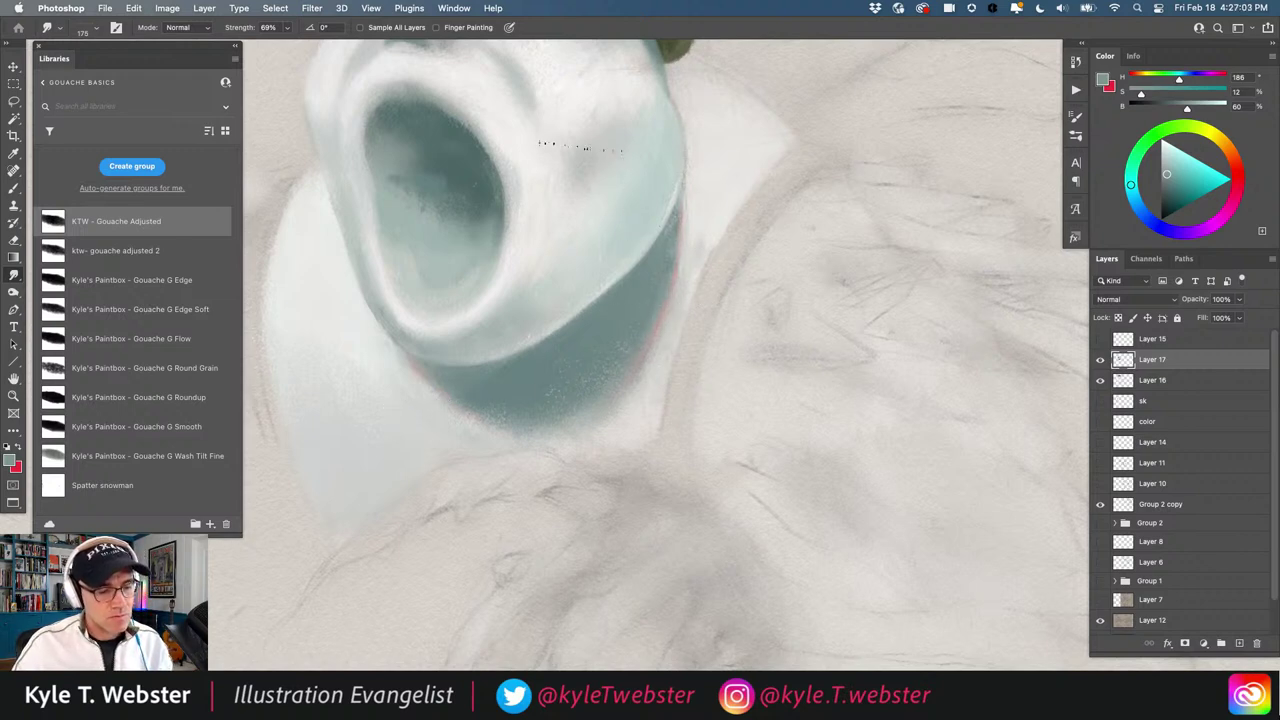
mouse_move(446, 411)
mouse_down()
mouse_move(411, 448)
mouse_move(418, 396)
mouse_up()
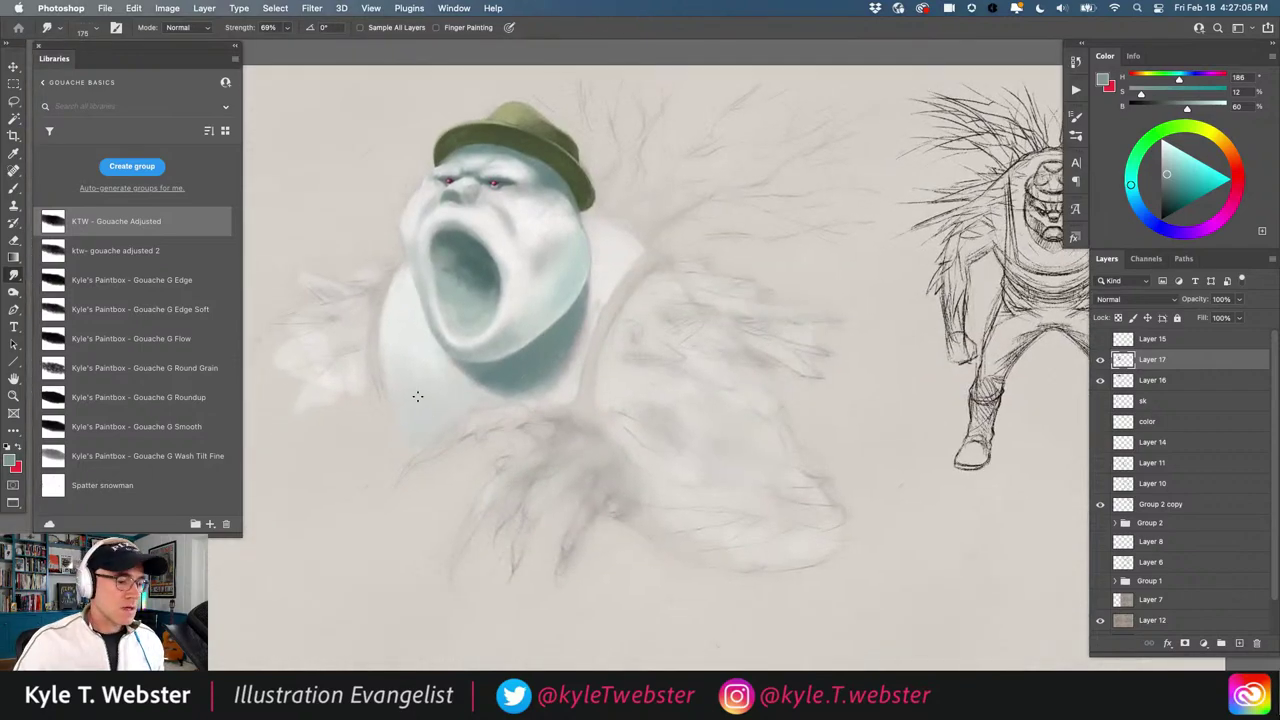
mouse_move(494, 357)
mouse_down()
mouse_move(463, 296)
mouse_move(455, 332)
mouse_up()
super+click(451, 316)
Refine the upper lip and jaw area with the brush, sampling off-white H 300, S 1, B 92 and teal-grey H 191, S 21, B 53
key(b)
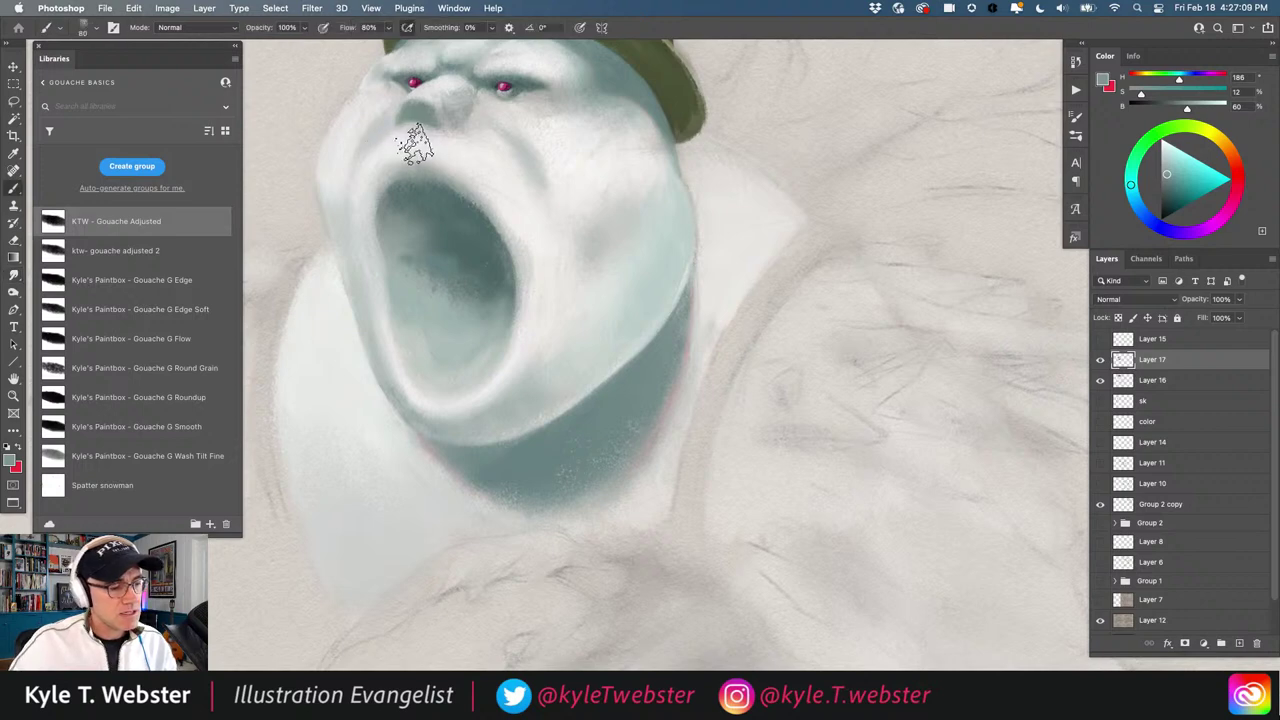
alt+click(414, 141)
drag(444, 261, 416, 277)
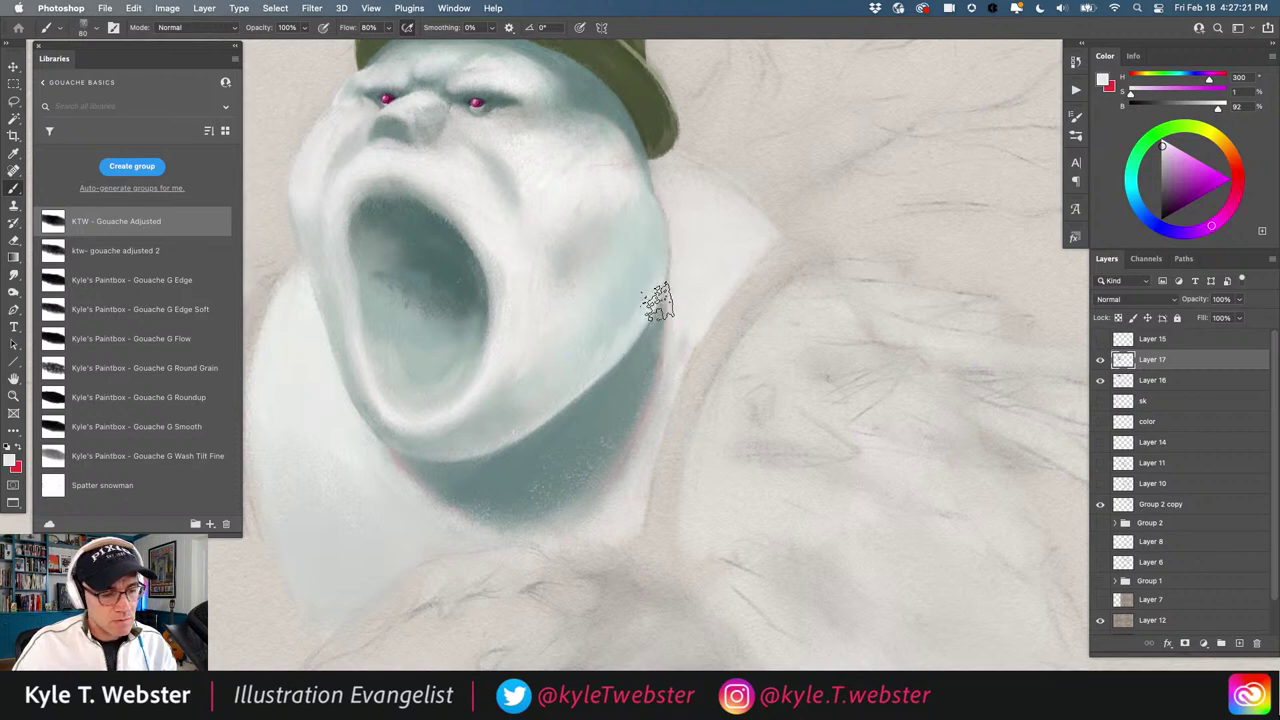
alt+click(636, 136)
alt+click(441, 473)
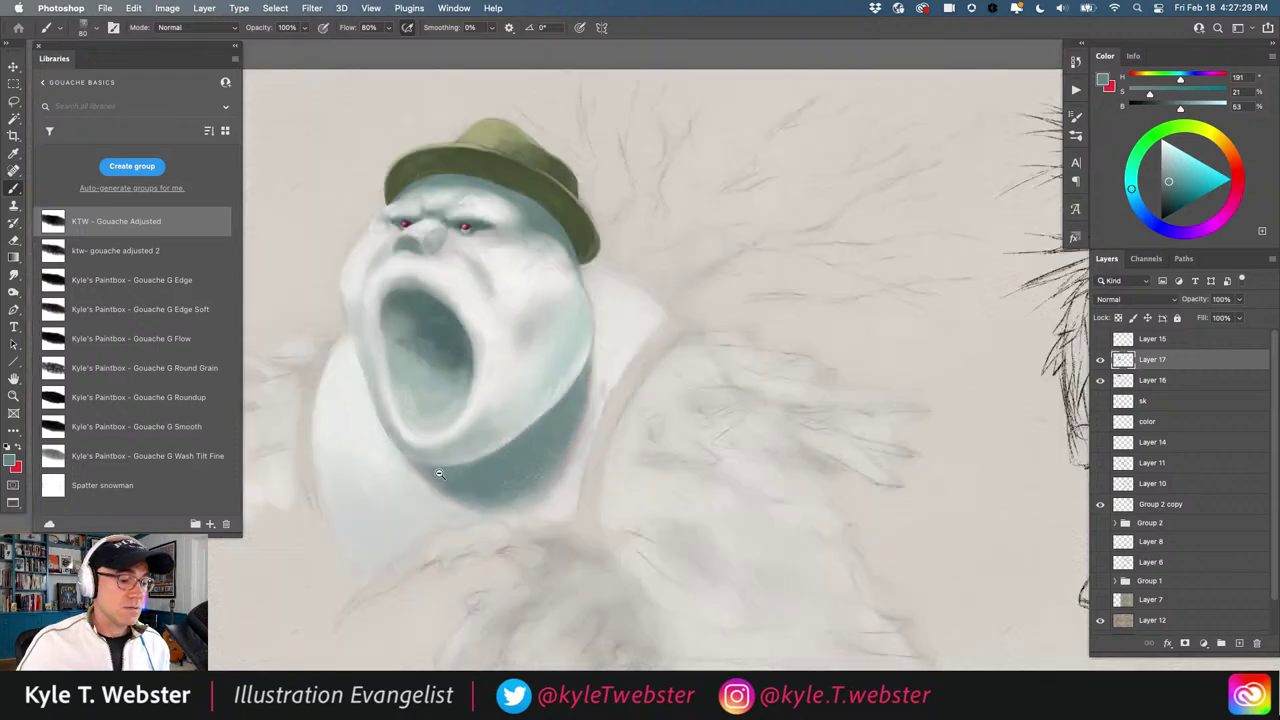
drag(440, 473, 534, 277)
Brighten the face around the upper lip and right cheek with sampled whites H 24, S 2, B 95 and H 36, S 2, B 94
alt+click(520, 250)
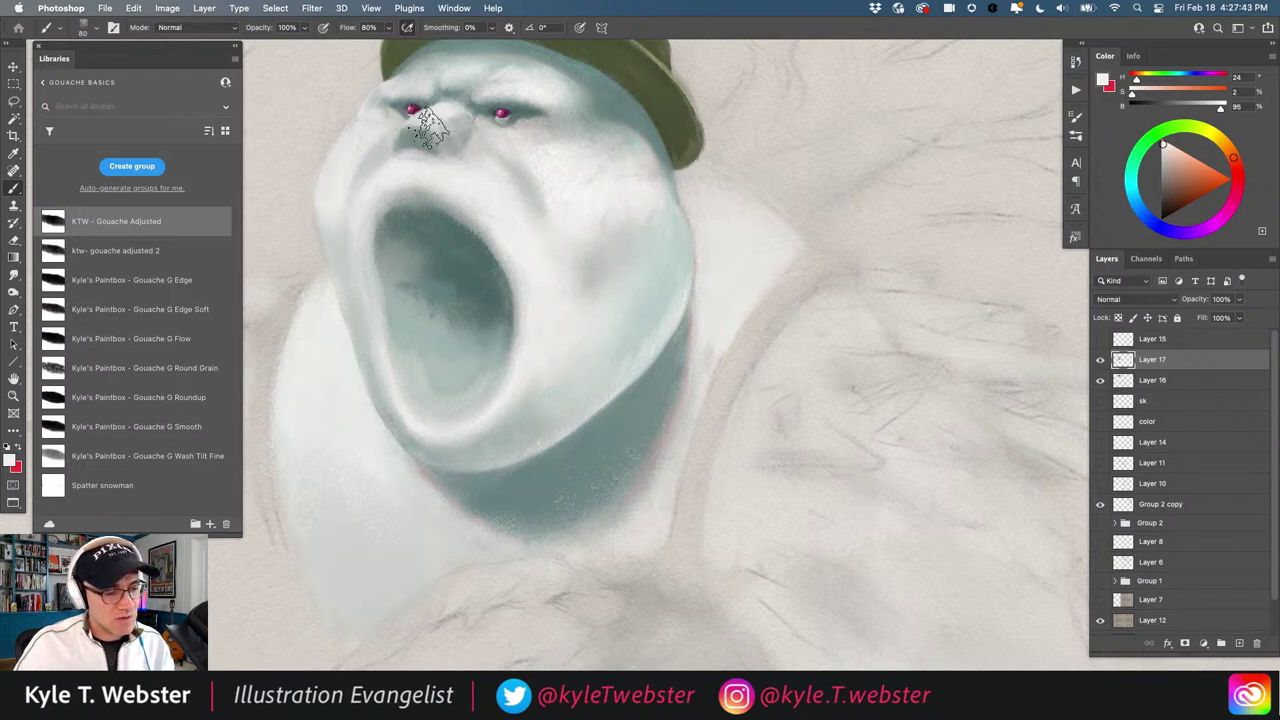
drag(471, 243, 452, 282)
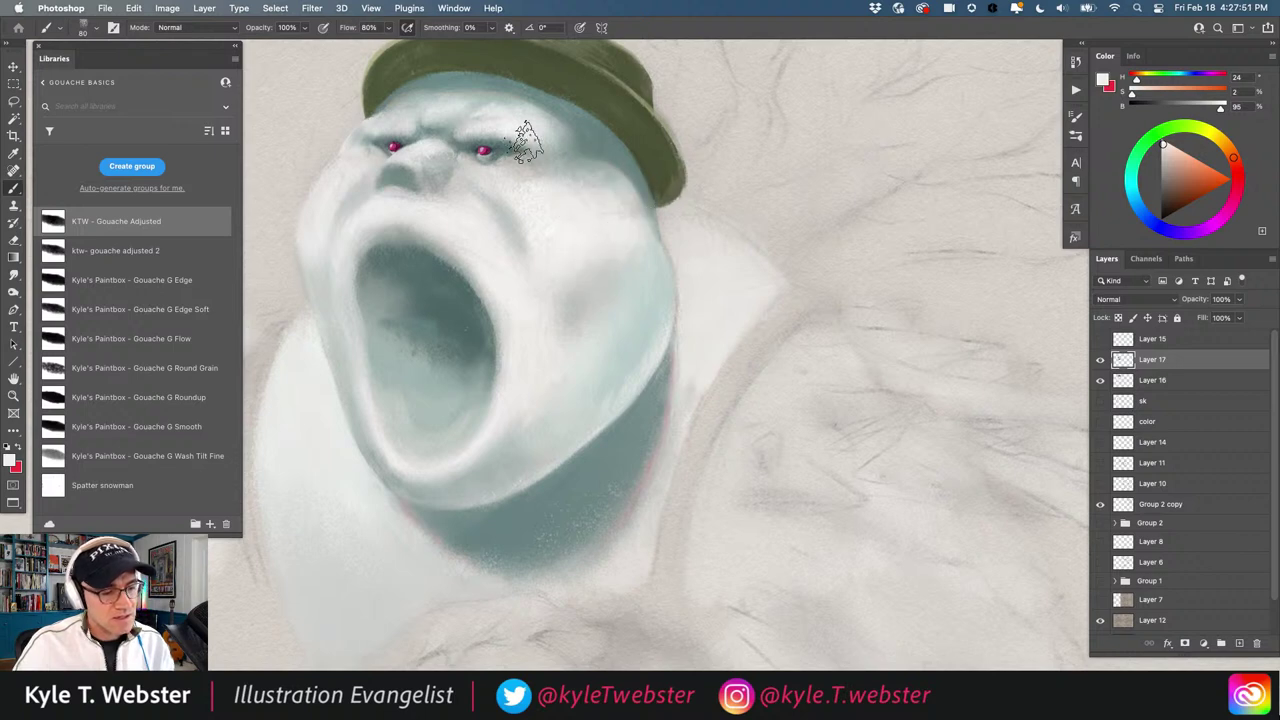
alt+click(615, 220)
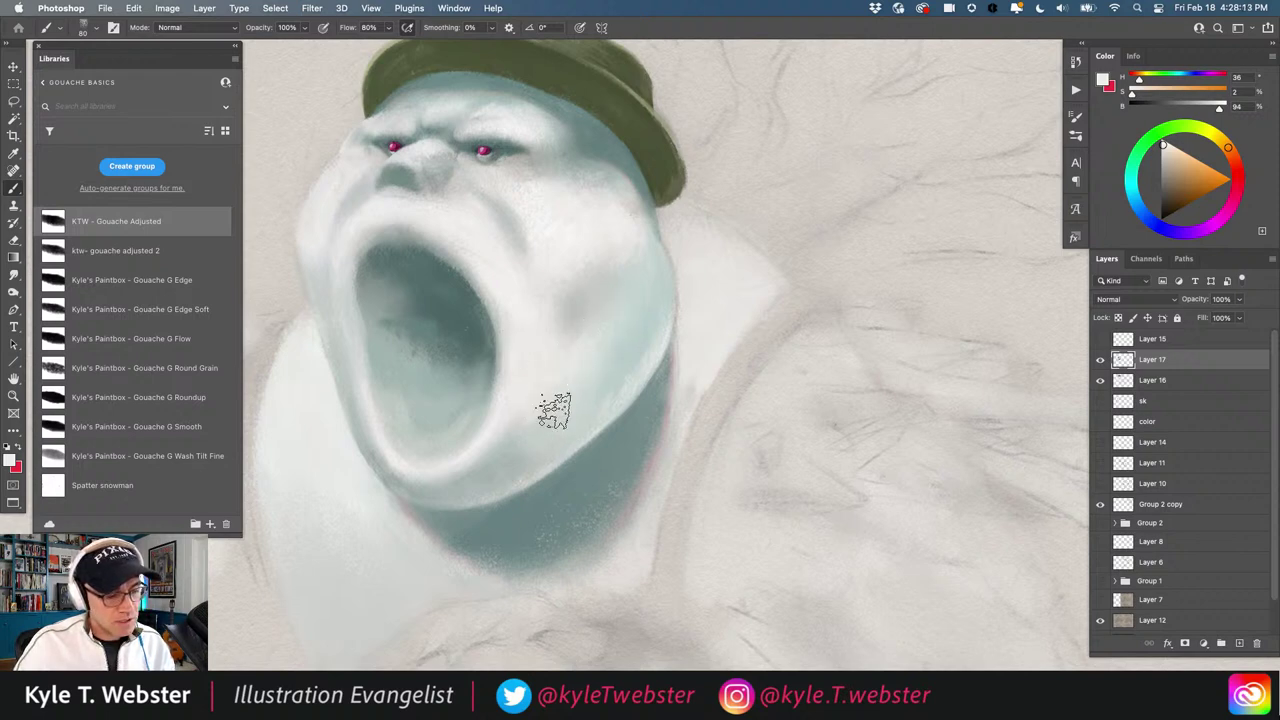
drag(422, 494, 388, 512)
drag(388, 512, 422, 484)
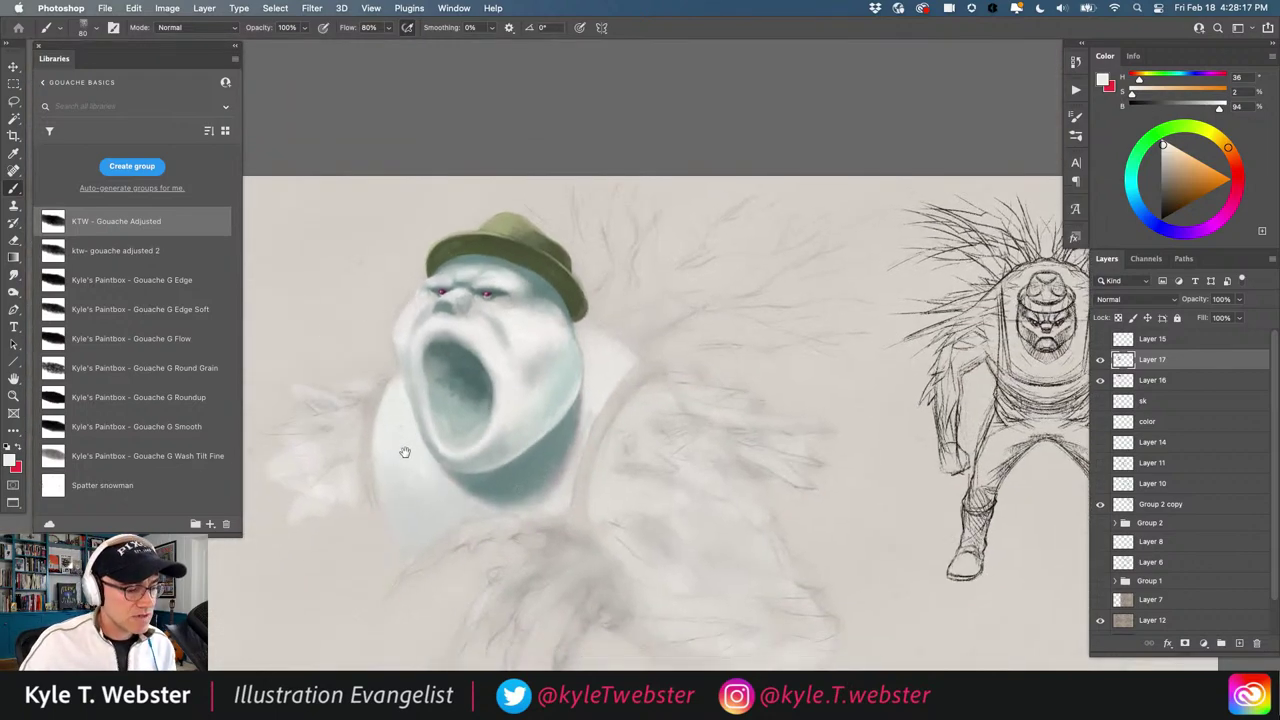
Paint pointed spikes of fur over the sketched shapes beside the chest's left edge with sampled teal H 187, S 18, B 68
mouse_move(400, 420)
mouse_down()
mouse_move(426, 374)
mouse_move(397, 331)
mouse_up()
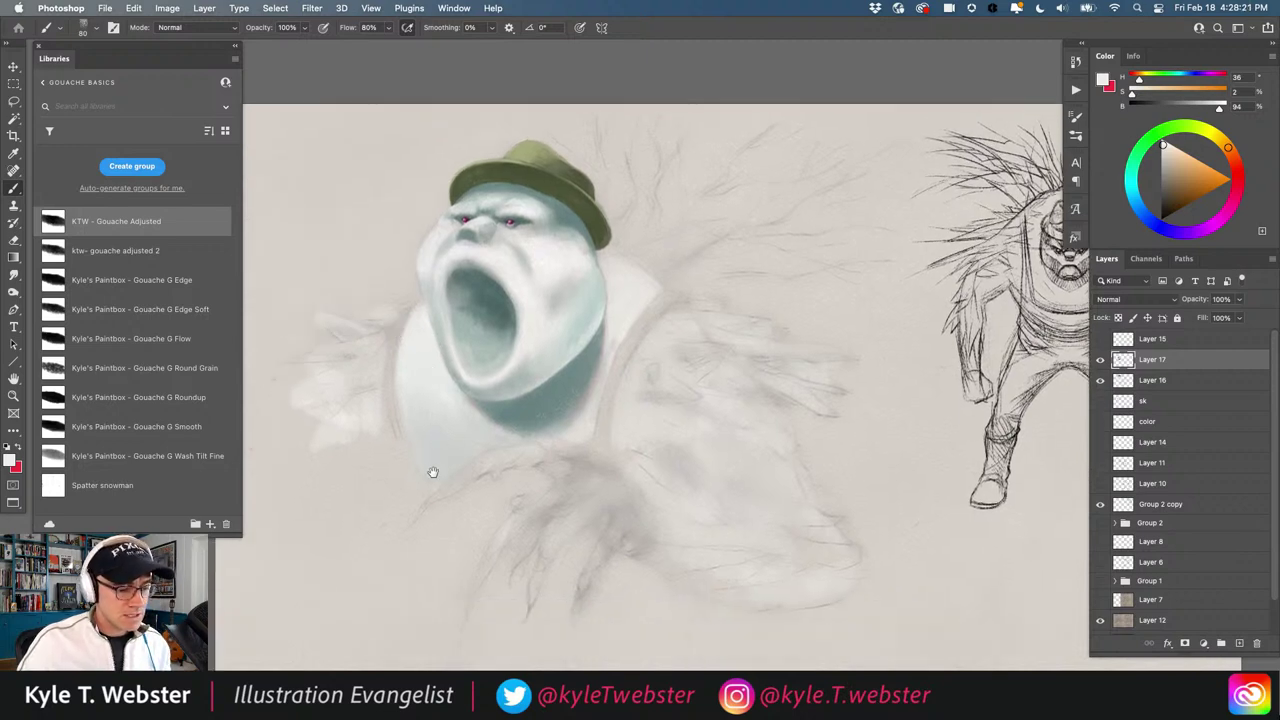
drag(435, 488, 441, 448)
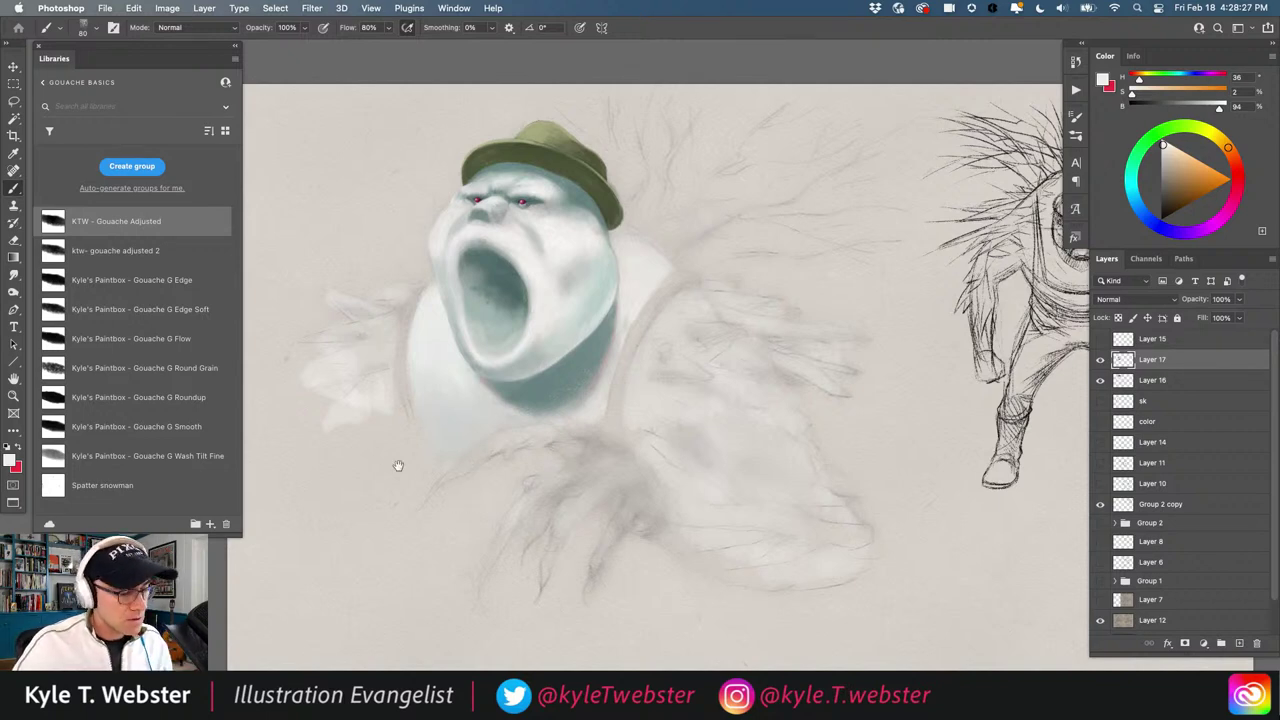
drag(388, 472, 594, 506)
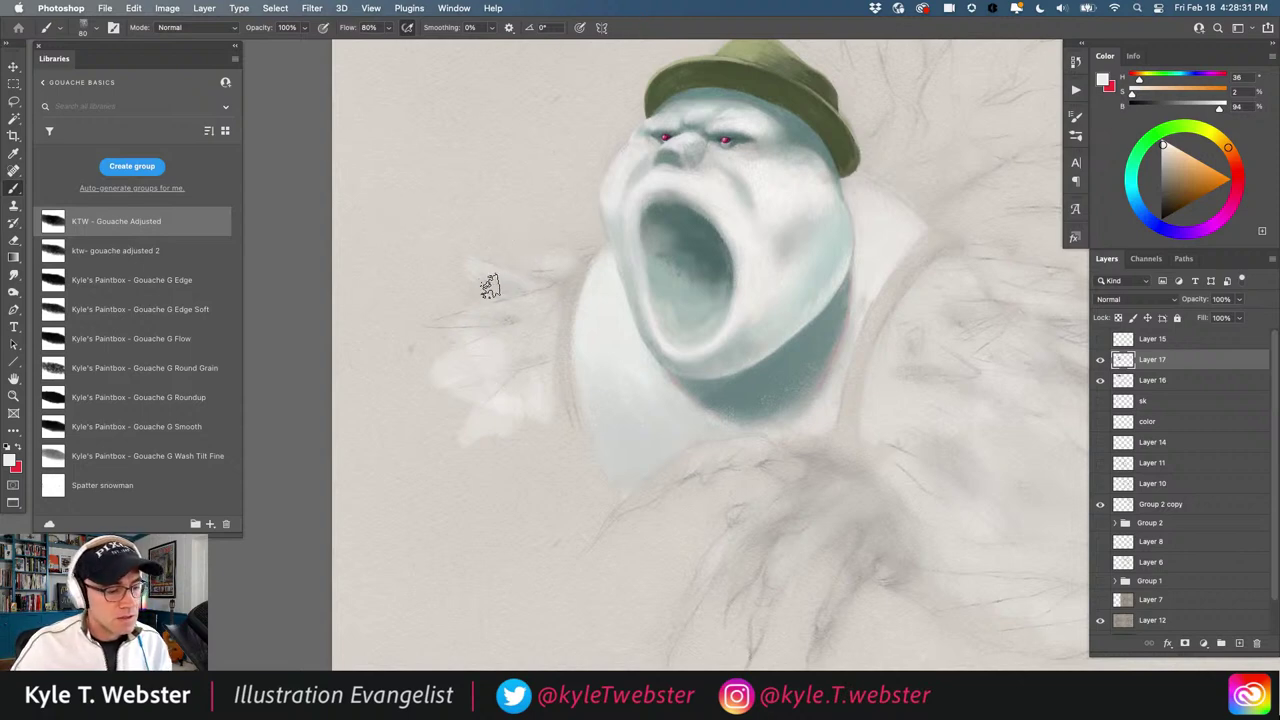
drag(489, 286, 438, 331)
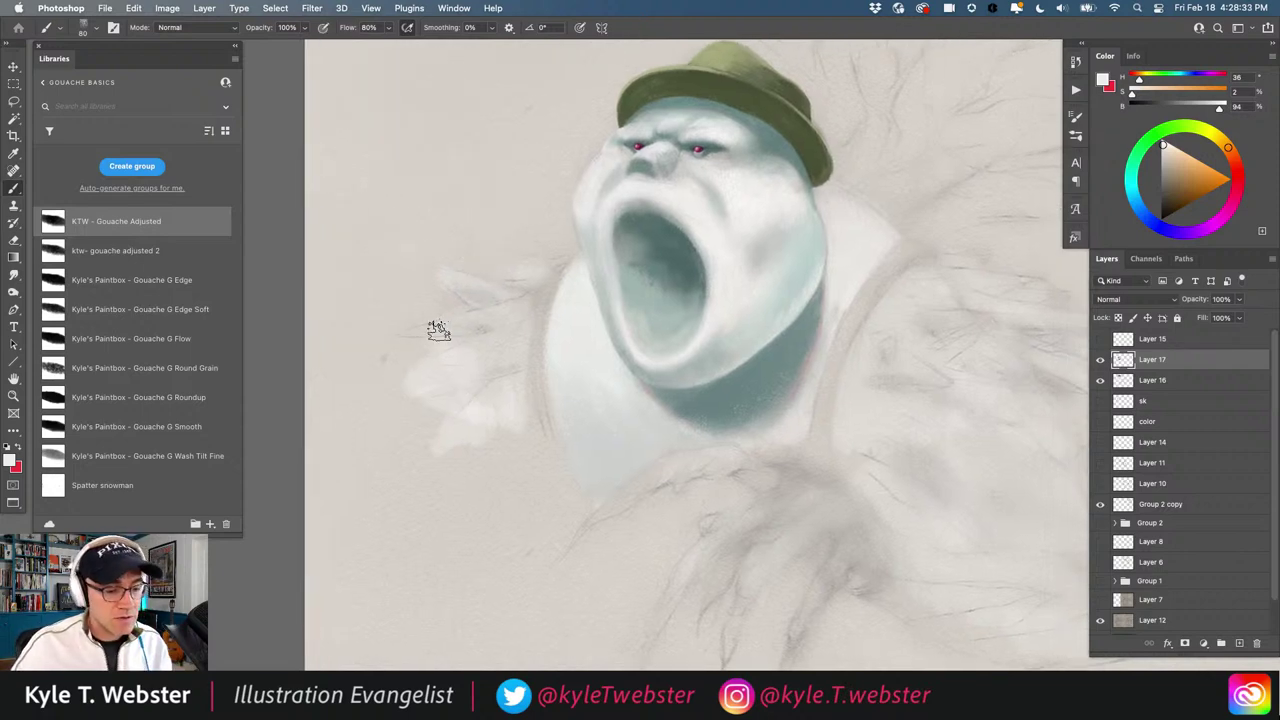
alt+click(692, 268)
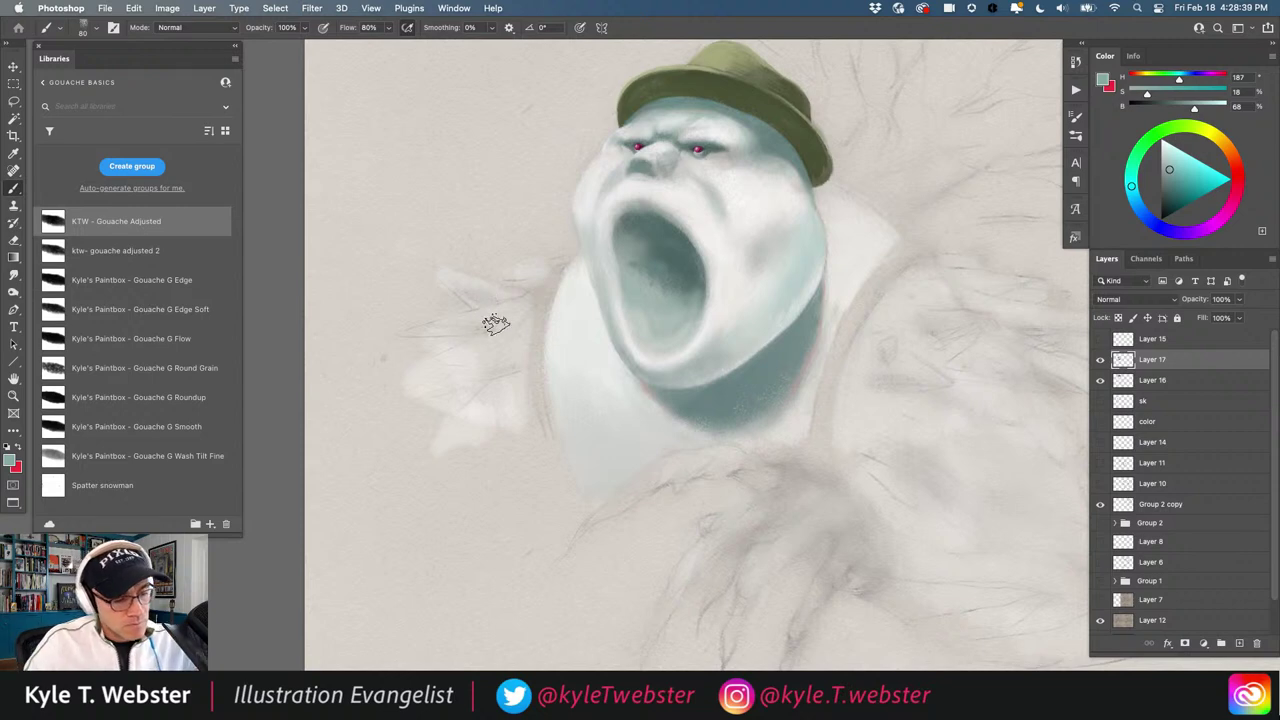
drag(426, 334, 509, 323)
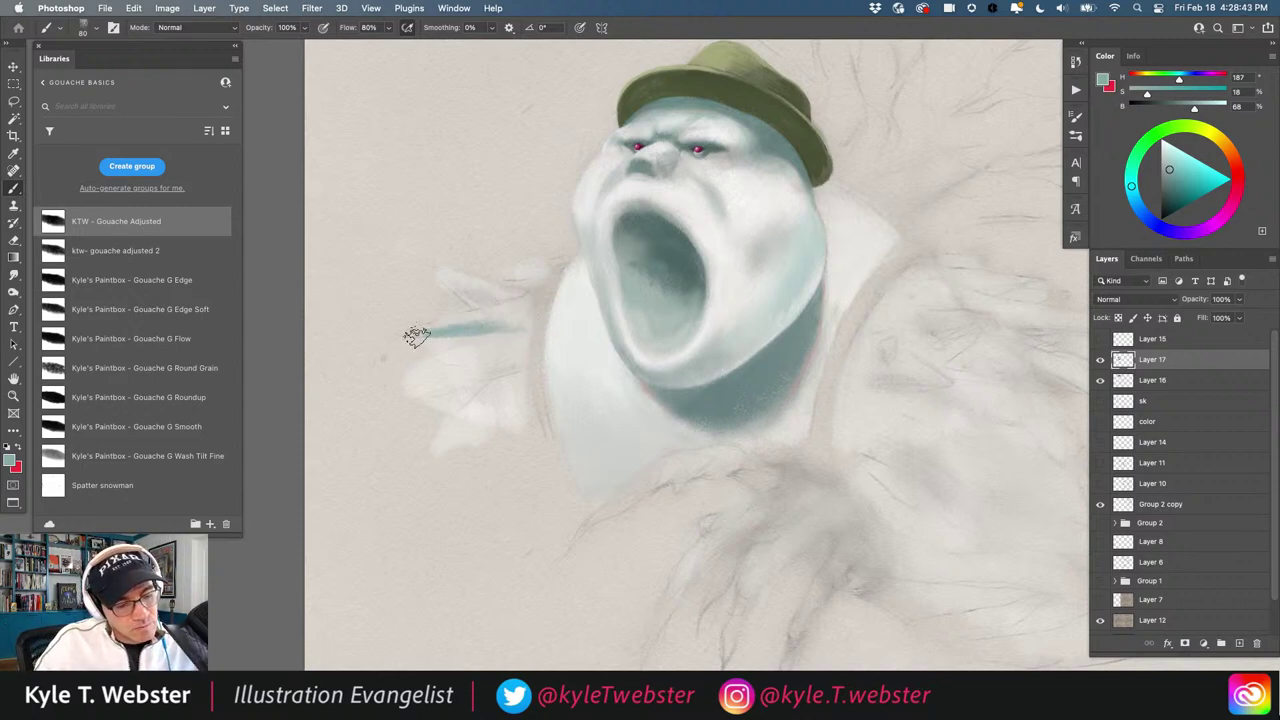
mouse_move(400, 337)
mouse_down()
mouse_move(491, 311)
mouse_move(438, 331)
mouse_move(489, 332)
mouse_move(529, 331)
mouse_up()
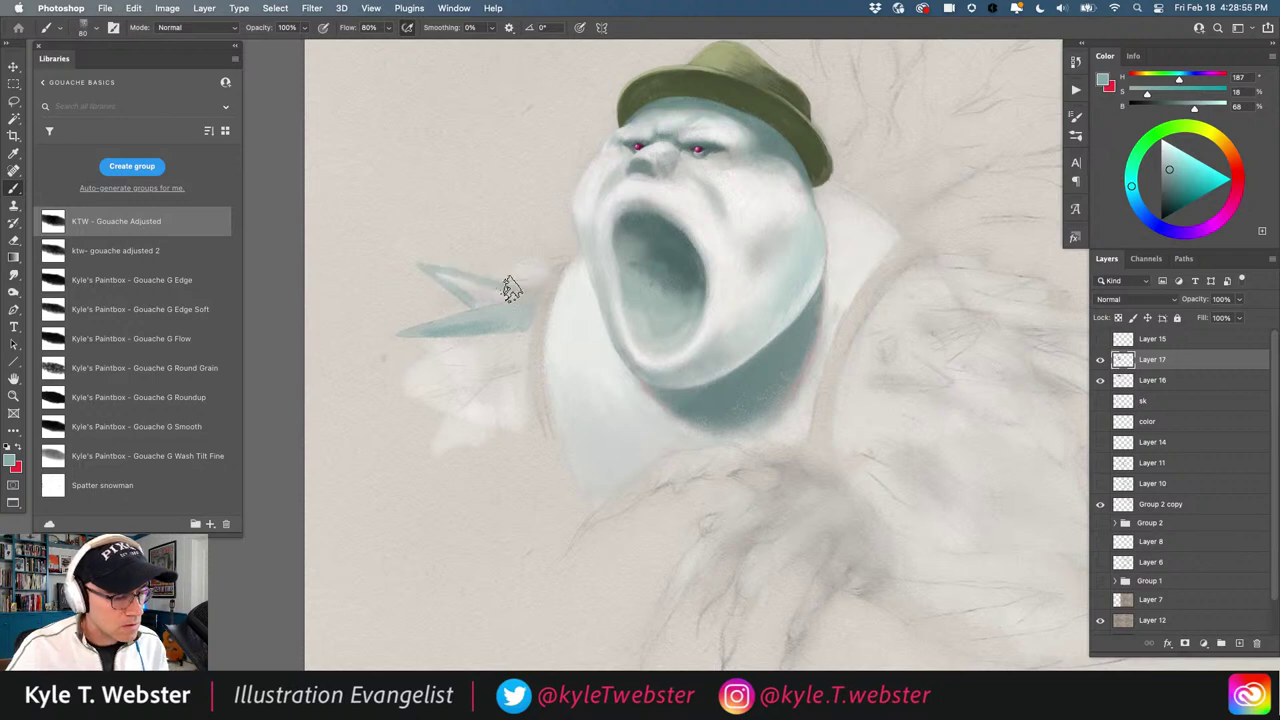
drag(518, 290, 458, 278)
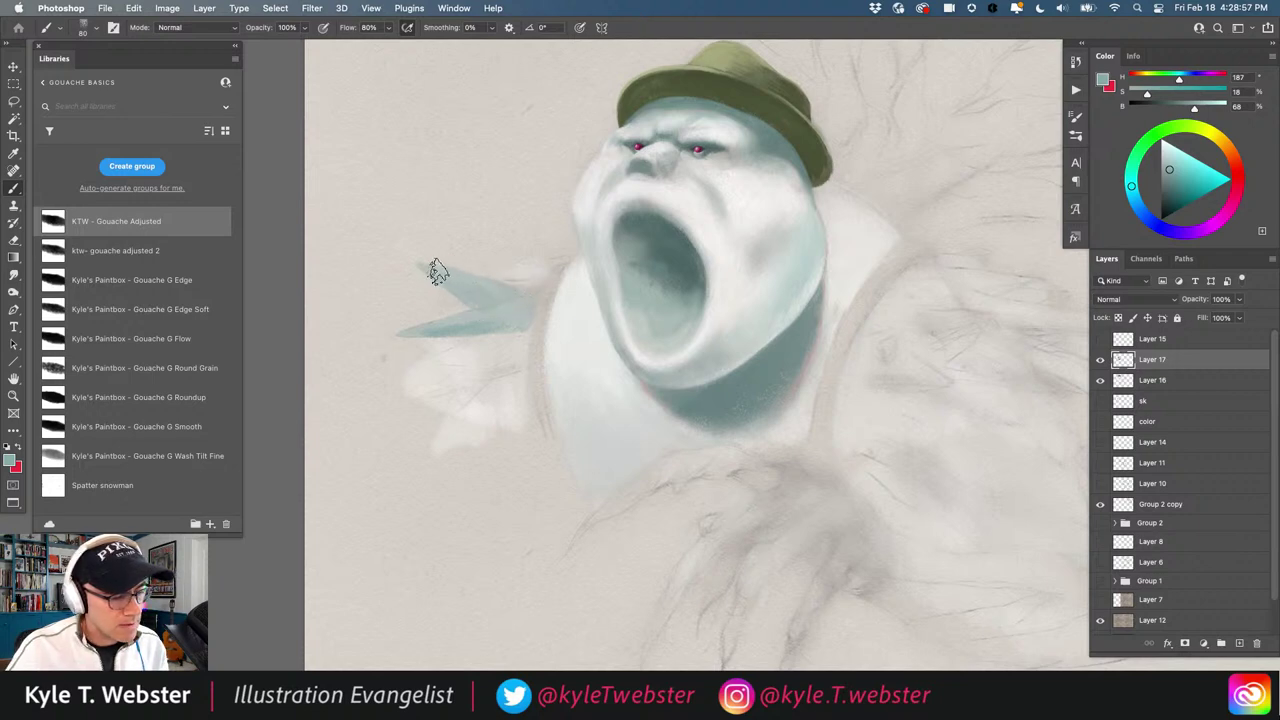
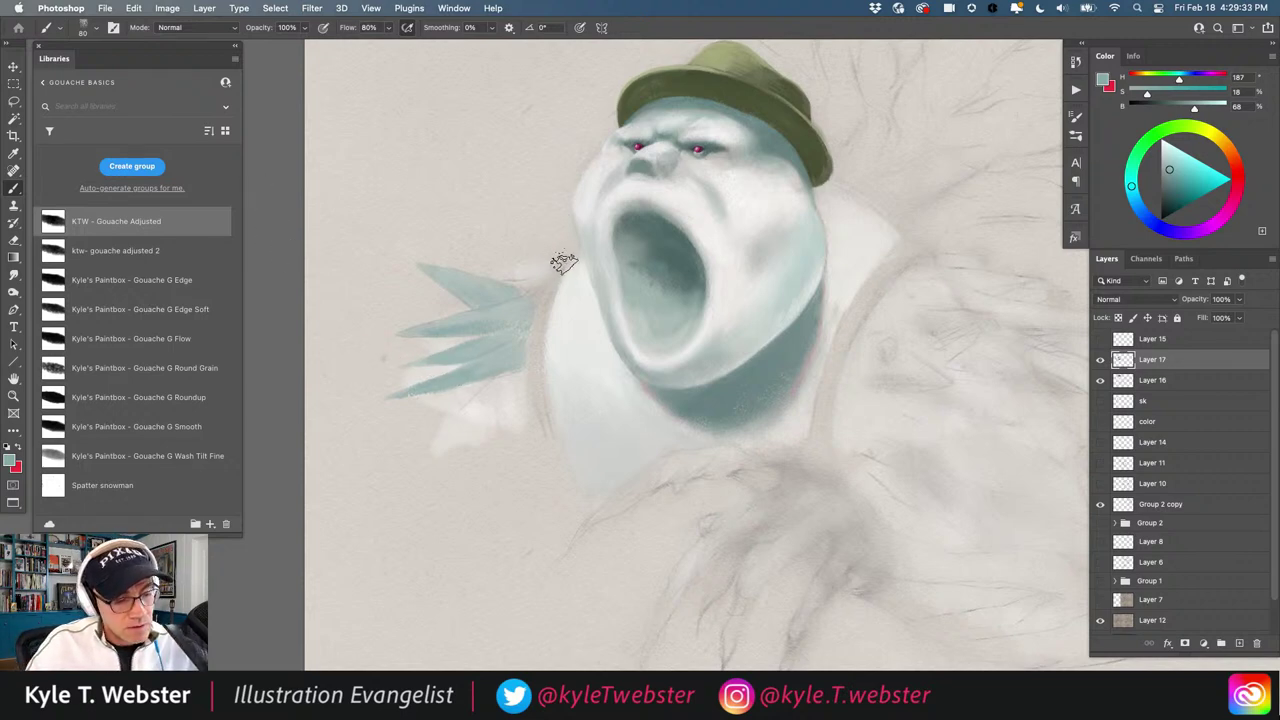
drag(531, 262, 490, 261)
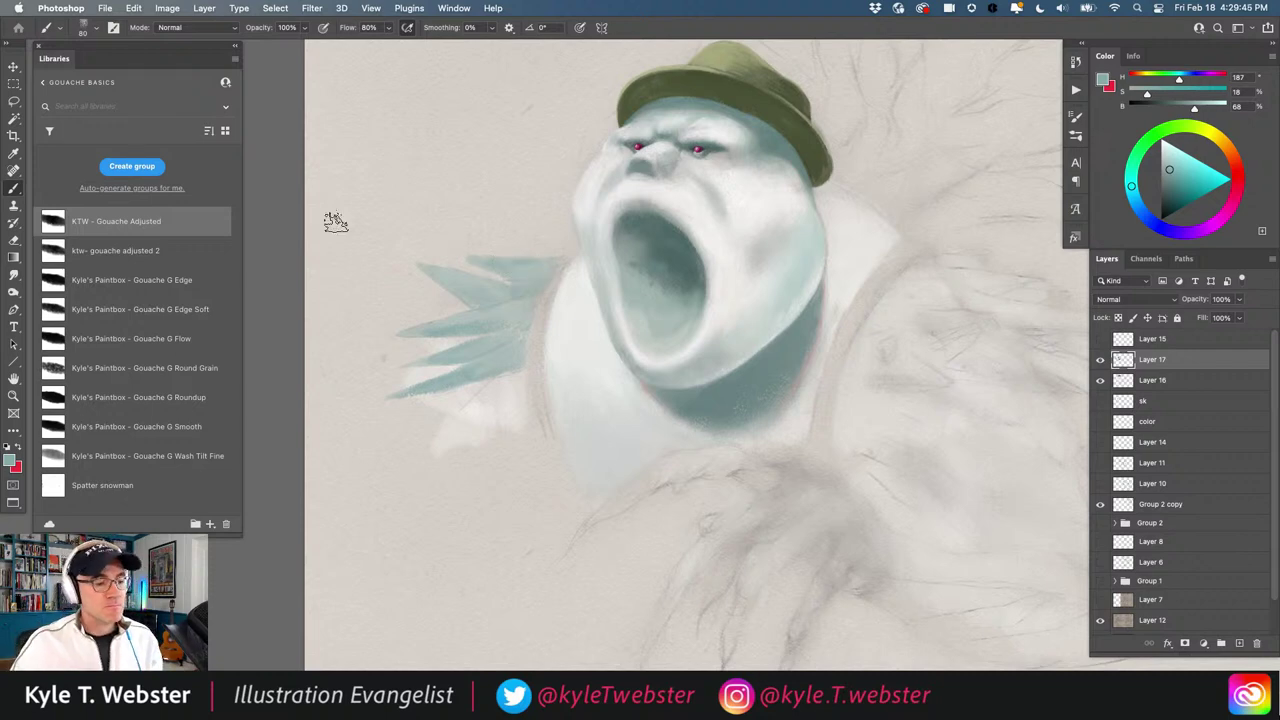
Trim and soften the tips of the upper-left and lowest teal fur spikes beside the chest
scroll(432, 262, up, 3)
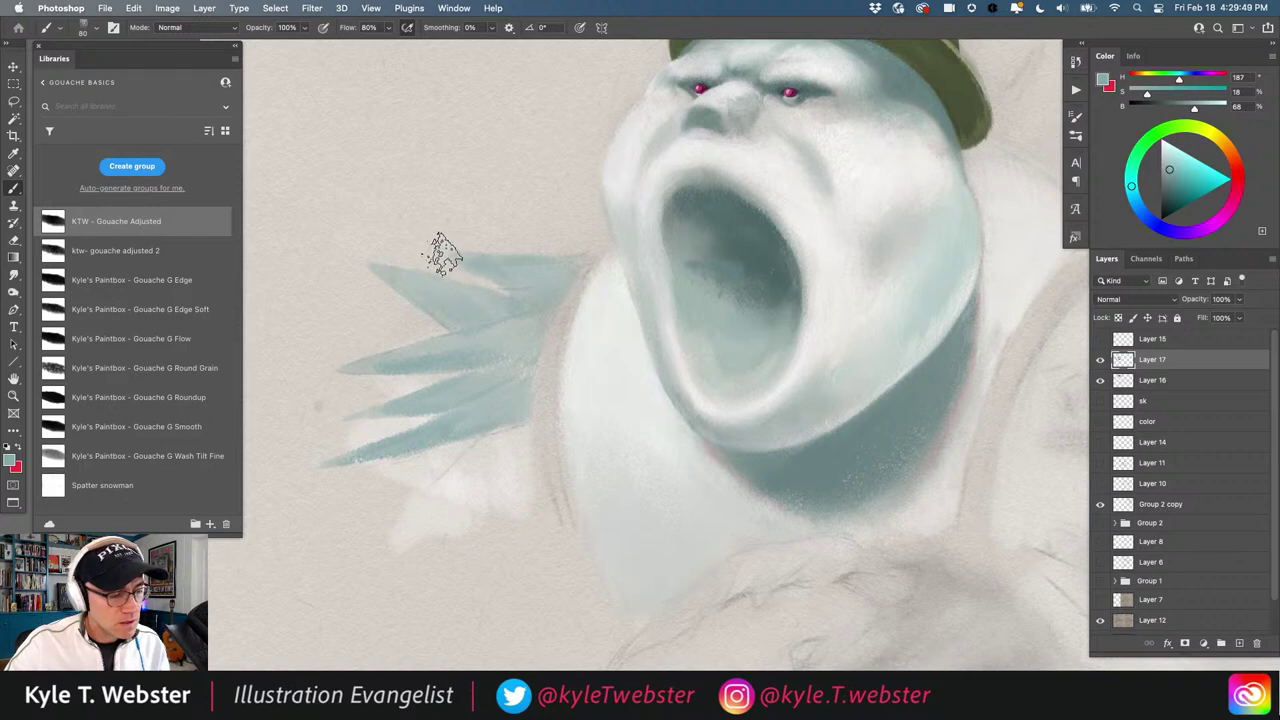
drag(434, 249, 495, 282)
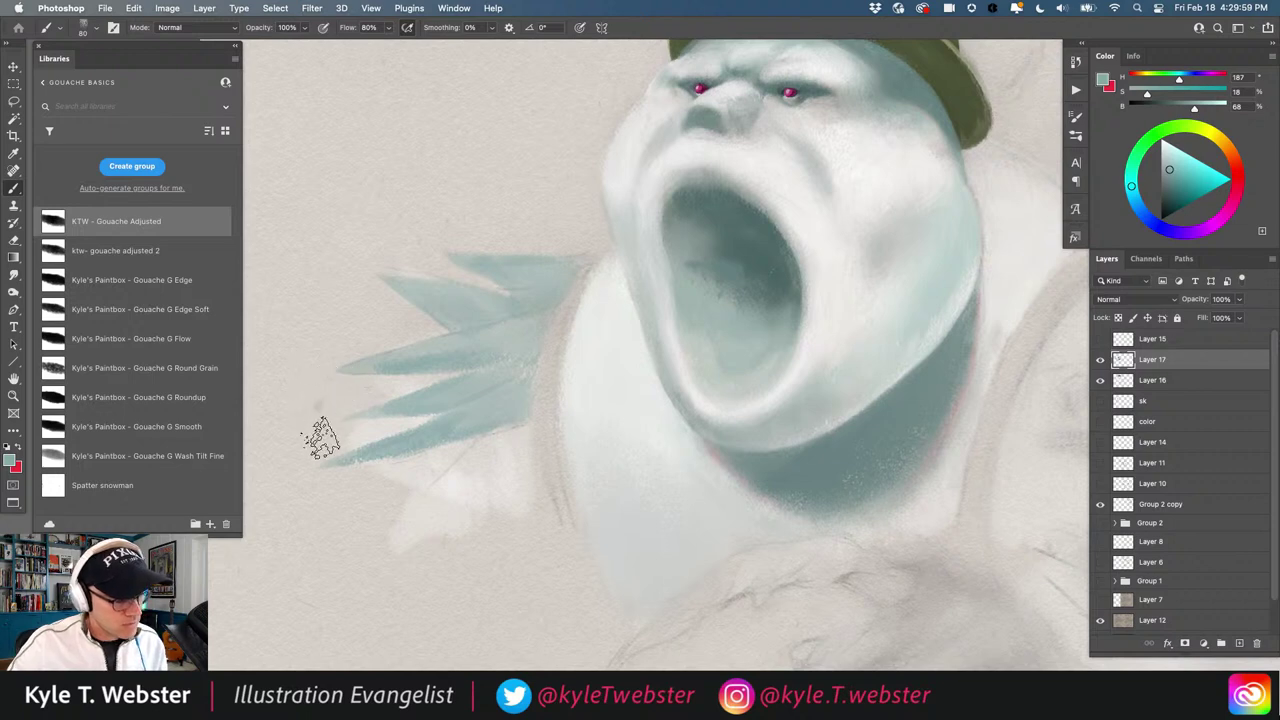
drag(337, 474, 383, 471)
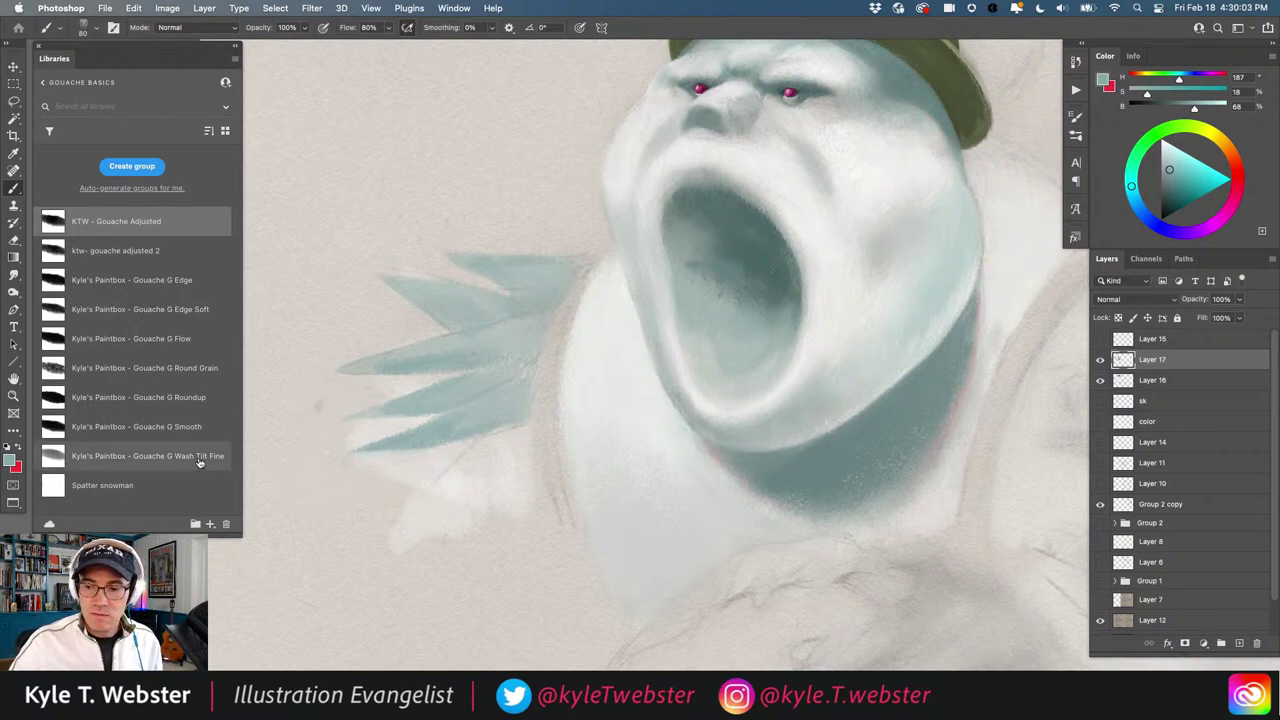
drag(395, 522, 366, 529)
drag(364, 472, 397, 412)
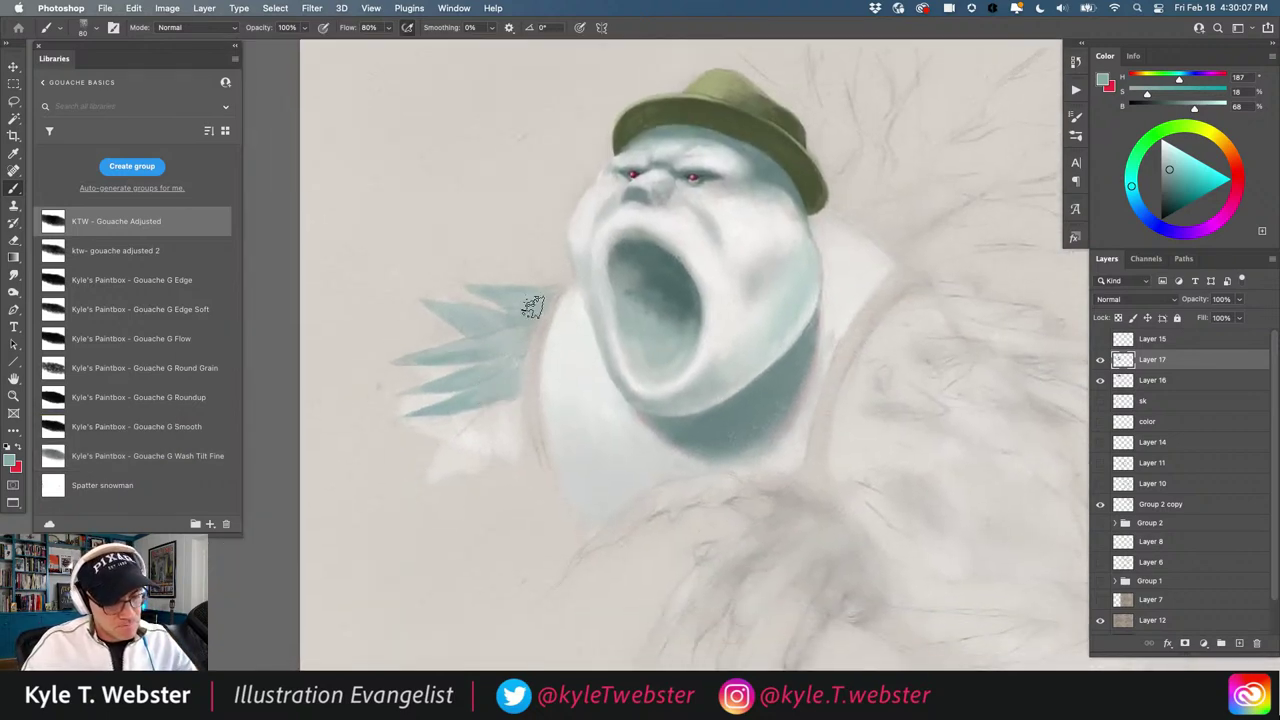
drag(408, 352, 374, 347)
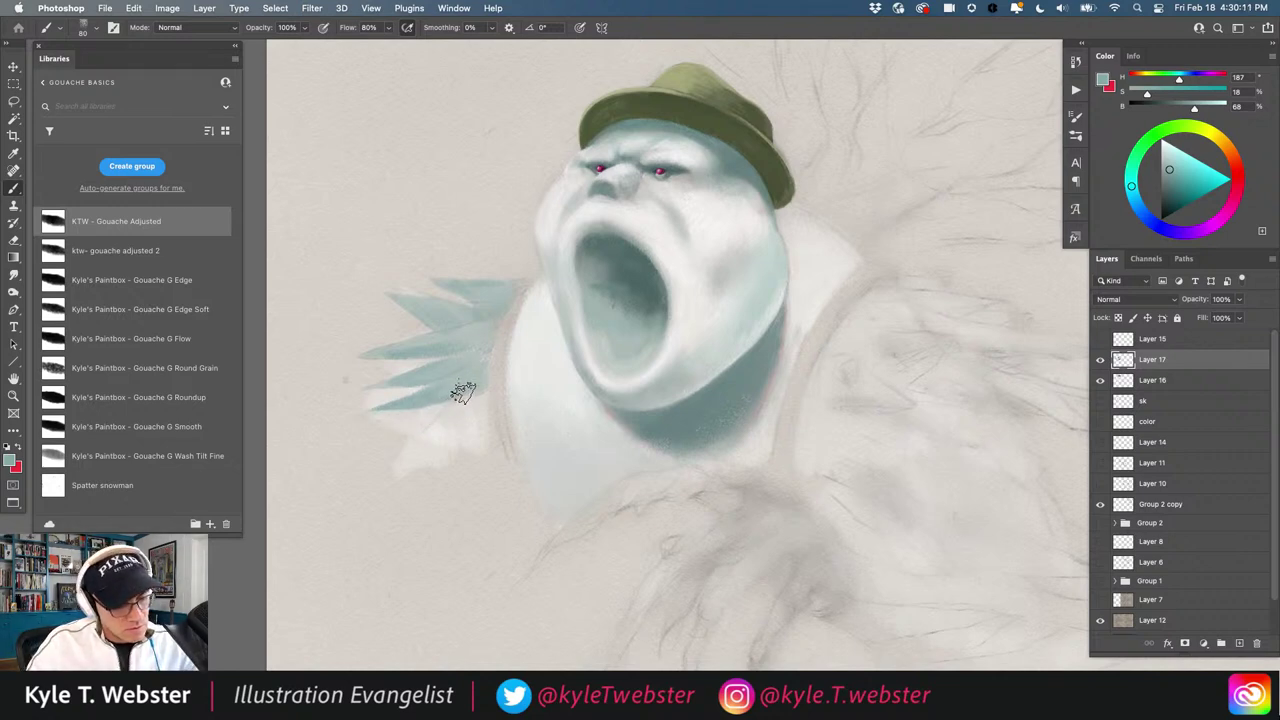
Paint another pointed spike in muted teal at the base of the spiky tuft on the creature's shoulder
drag(432, 410, 366, 447)
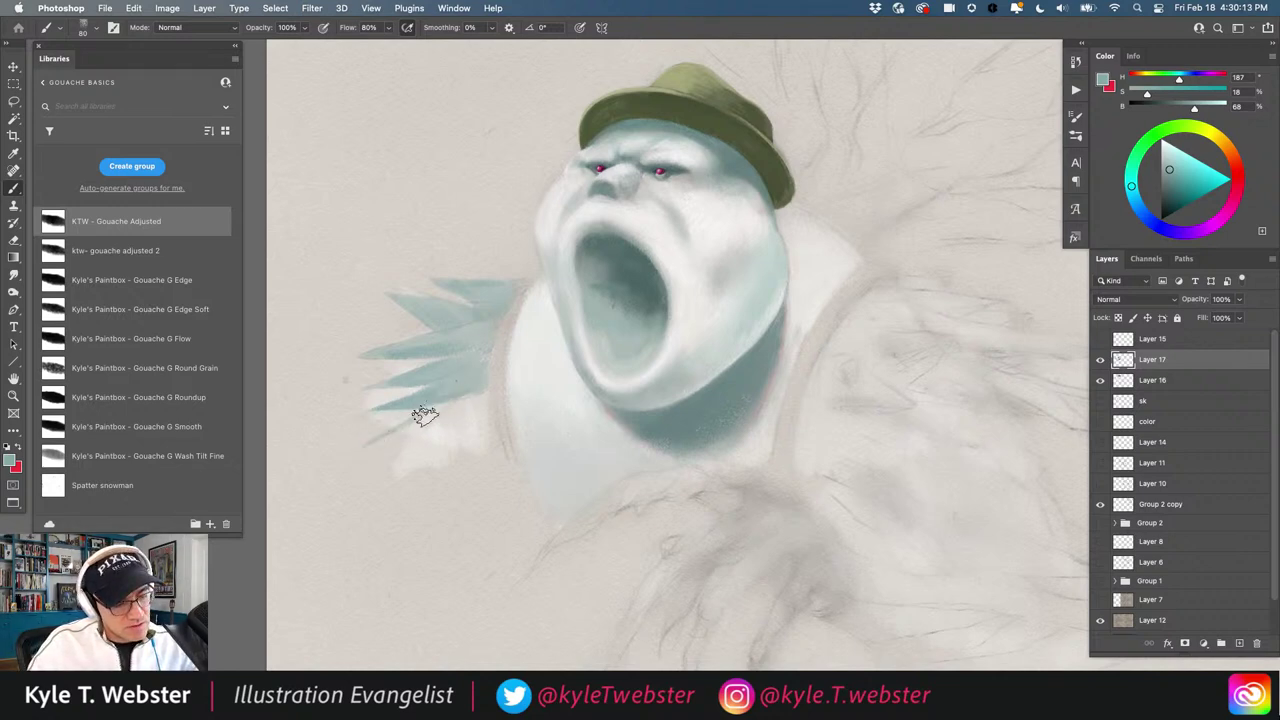
drag(425, 416, 354, 456)
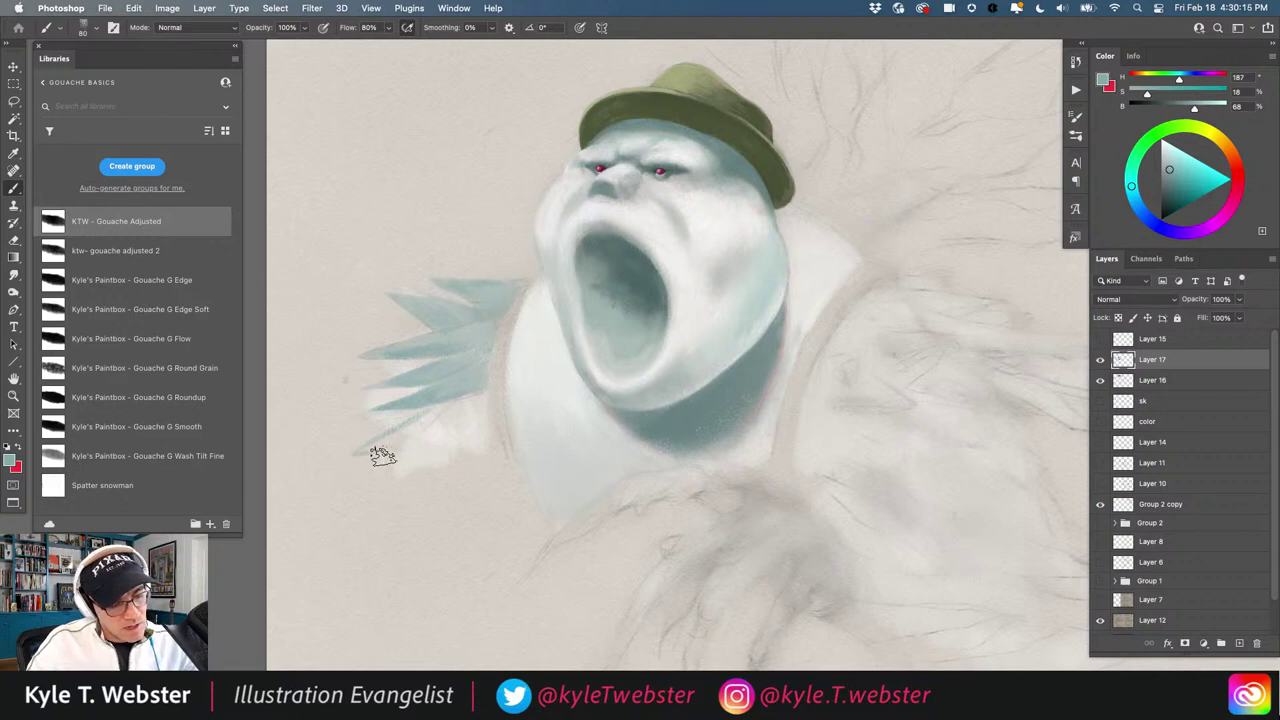
mouse_move(414, 446)
mouse_down()
mouse_move(437, 426)
mouse_move(366, 455)
mouse_move(454, 409)
mouse_up()
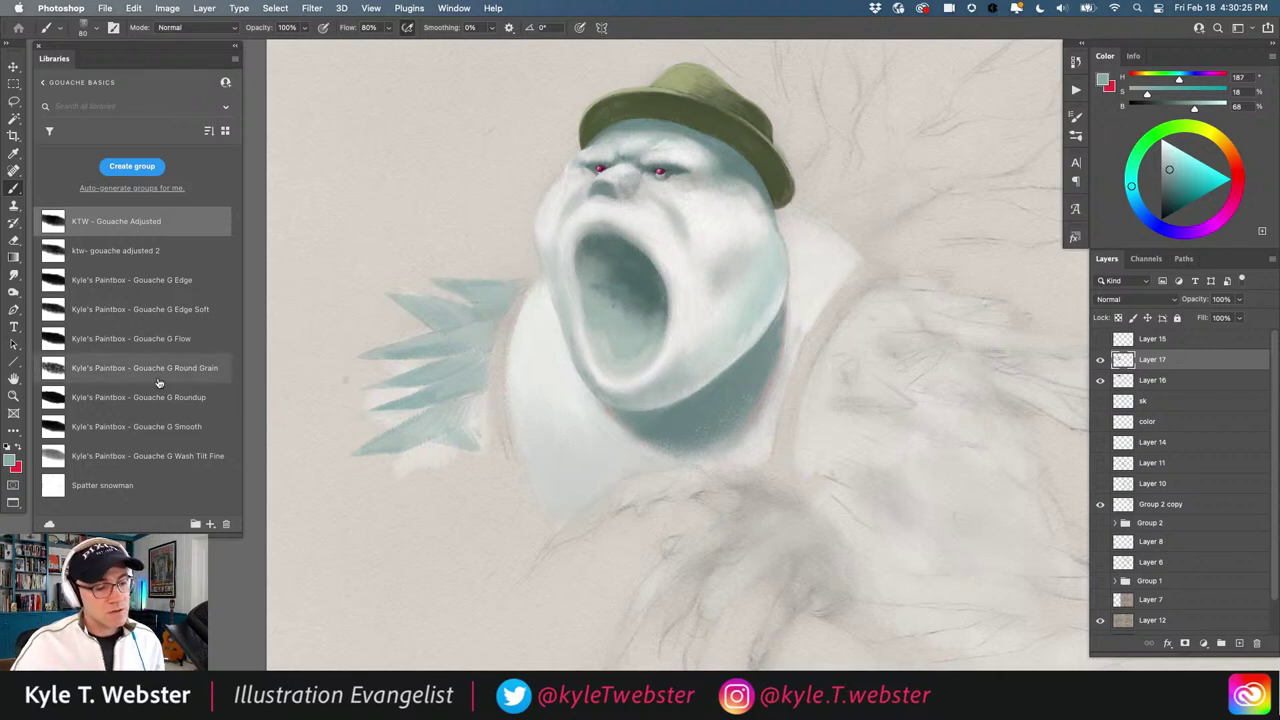
Sample the dark teal inside the mouth and paint shadow strokes along the shoulder spikes with a size 60 brush
alt+click(549, 457)
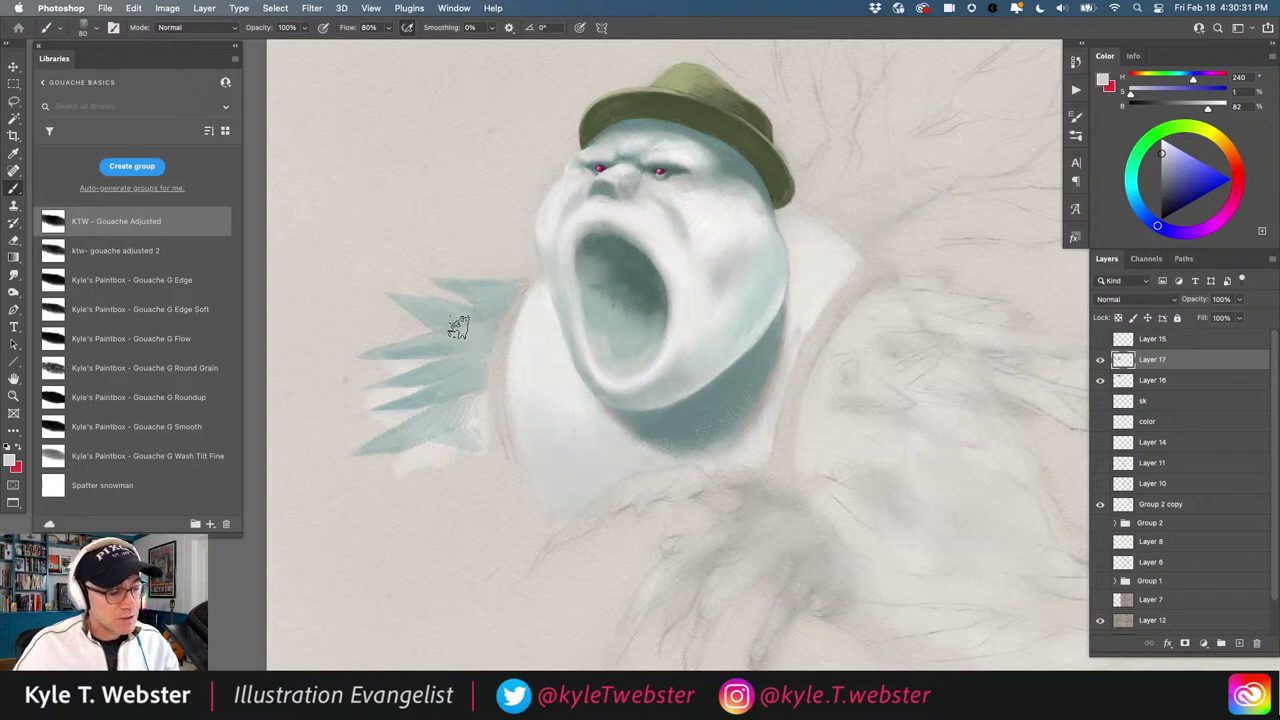
alt+click(646, 276)
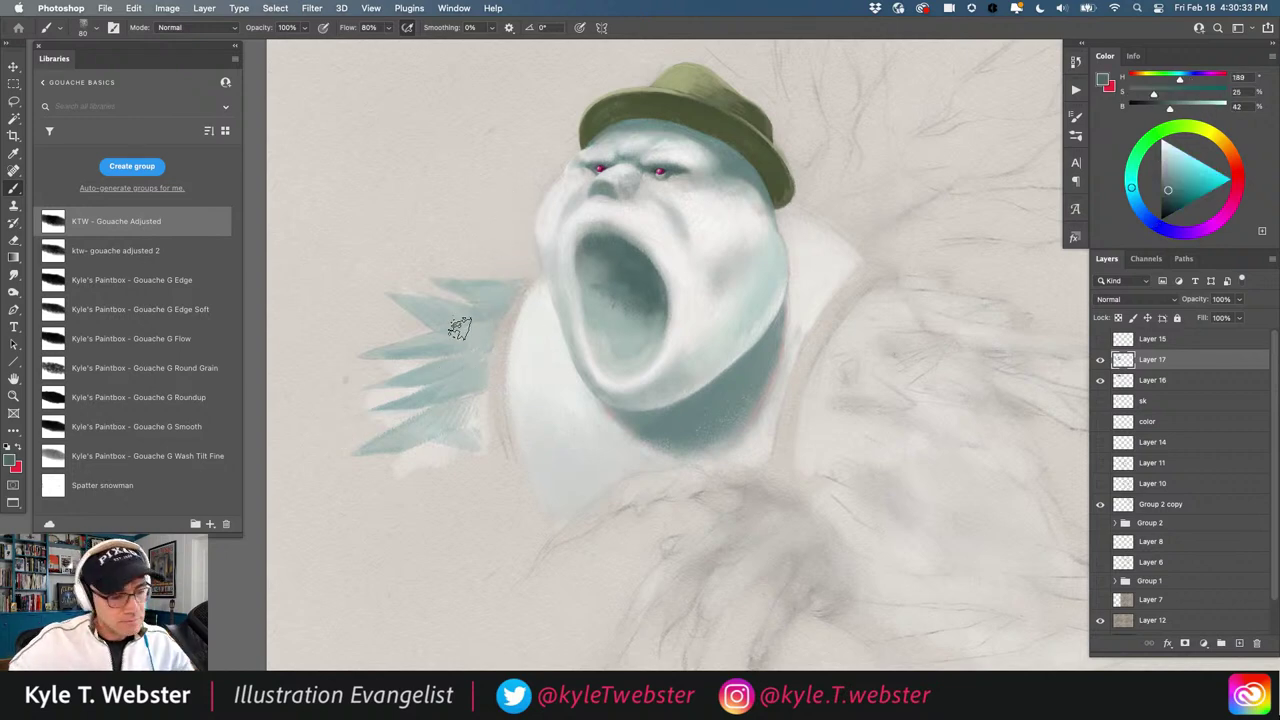
key(bracketleft)
key(bracketleft)
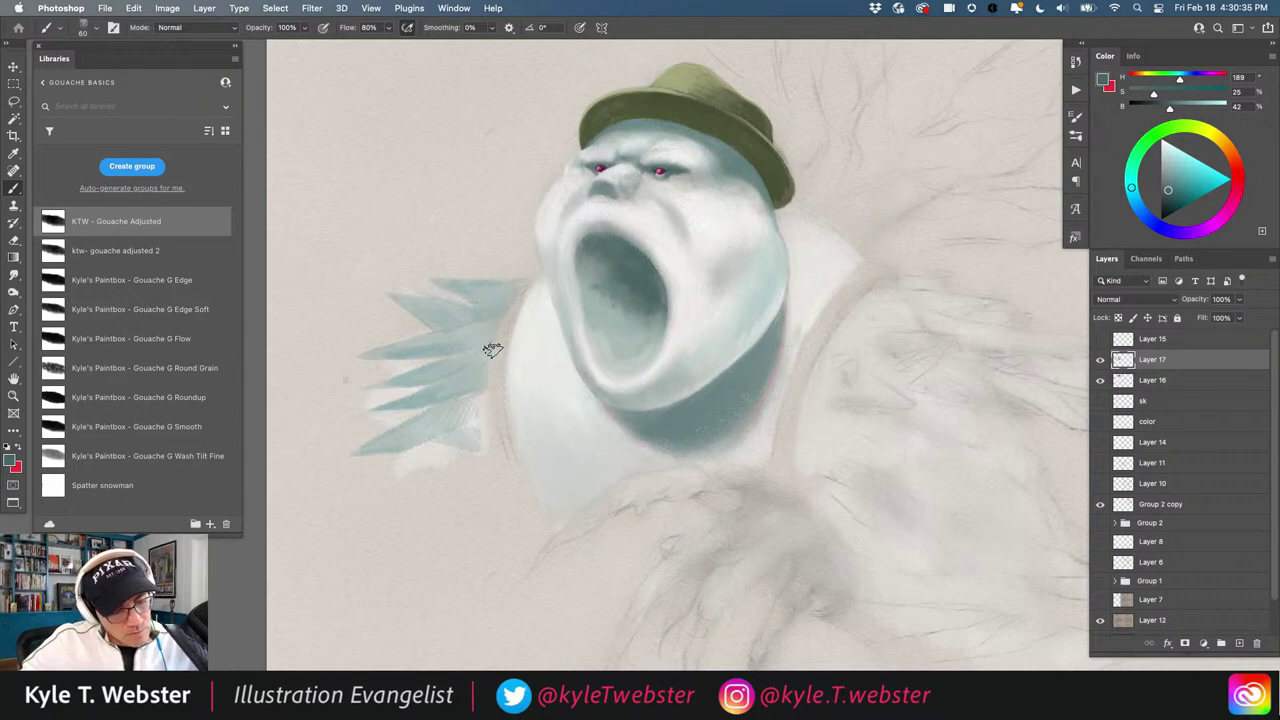
mouse_move(494, 342)
mouse_down()
mouse_move(442, 350)
mouse_move(490, 351)
mouse_move(498, 333)
mouse_move(492, 351)
mouse_move(466, 327)
mouse_move(470, 349)
mouse_move(494, 350)
mouse_move(358, 357)
mouse_up()
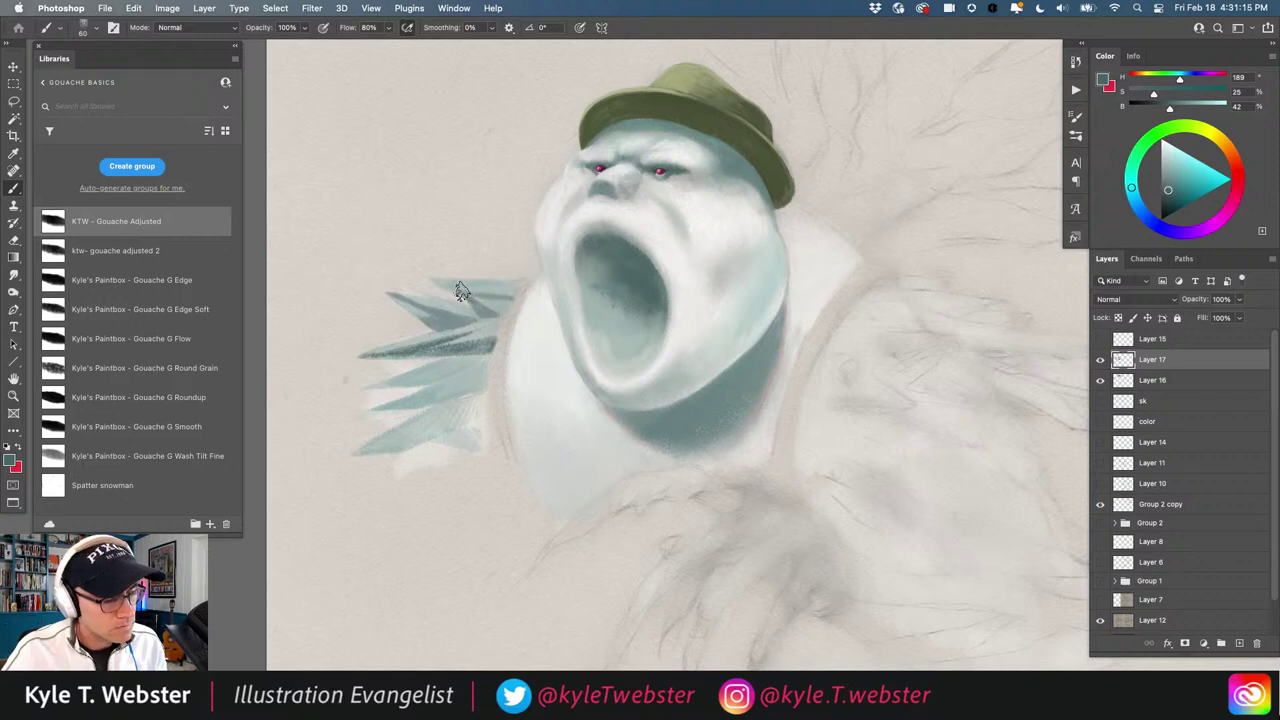
drag(505, 291, 459, 289)
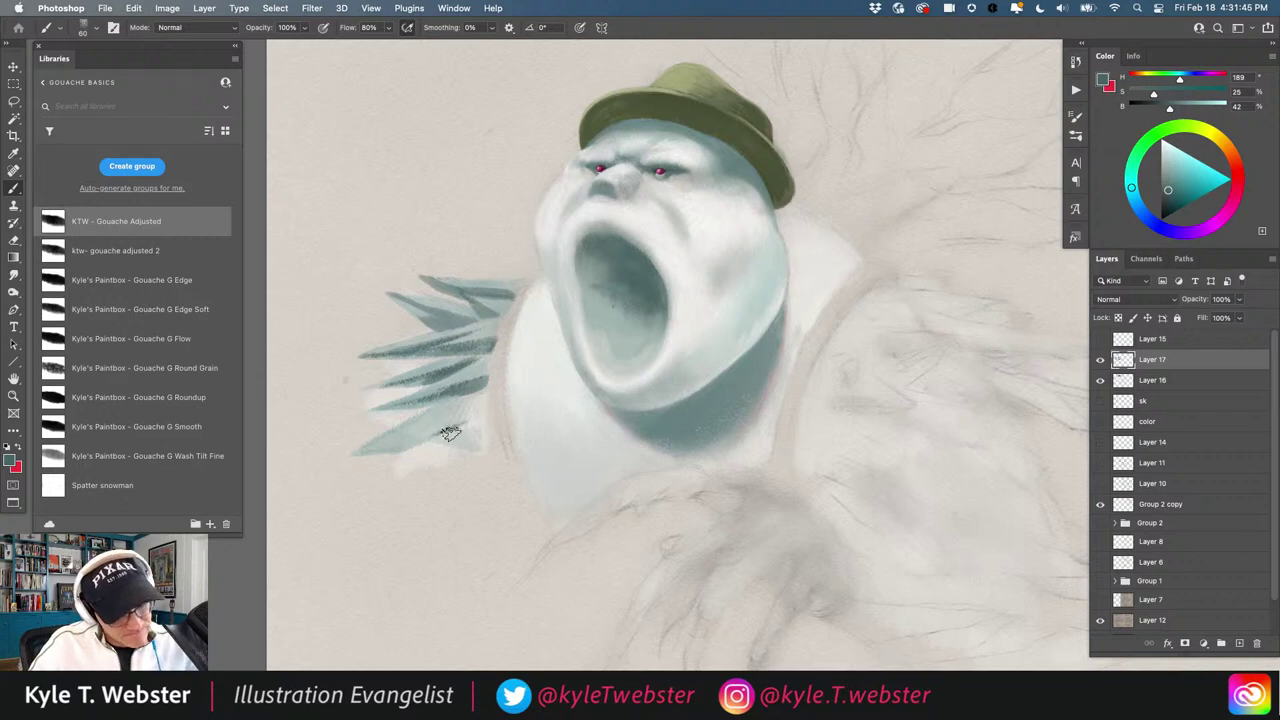
drag(423, 440, 488, 416)
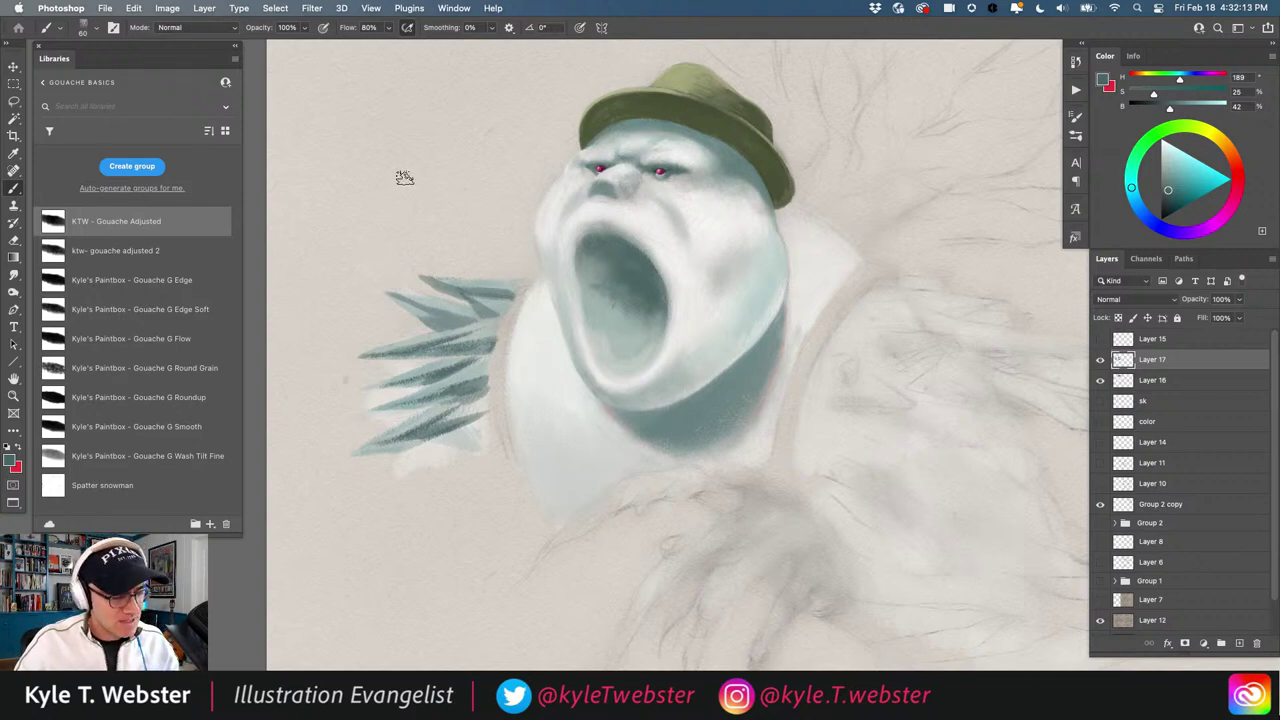
Blend lighter teal (H 189, S 21, B 79) over the shoulder spikes, enlarging the brush to 100
drag(1177, 181, 1184, 168)
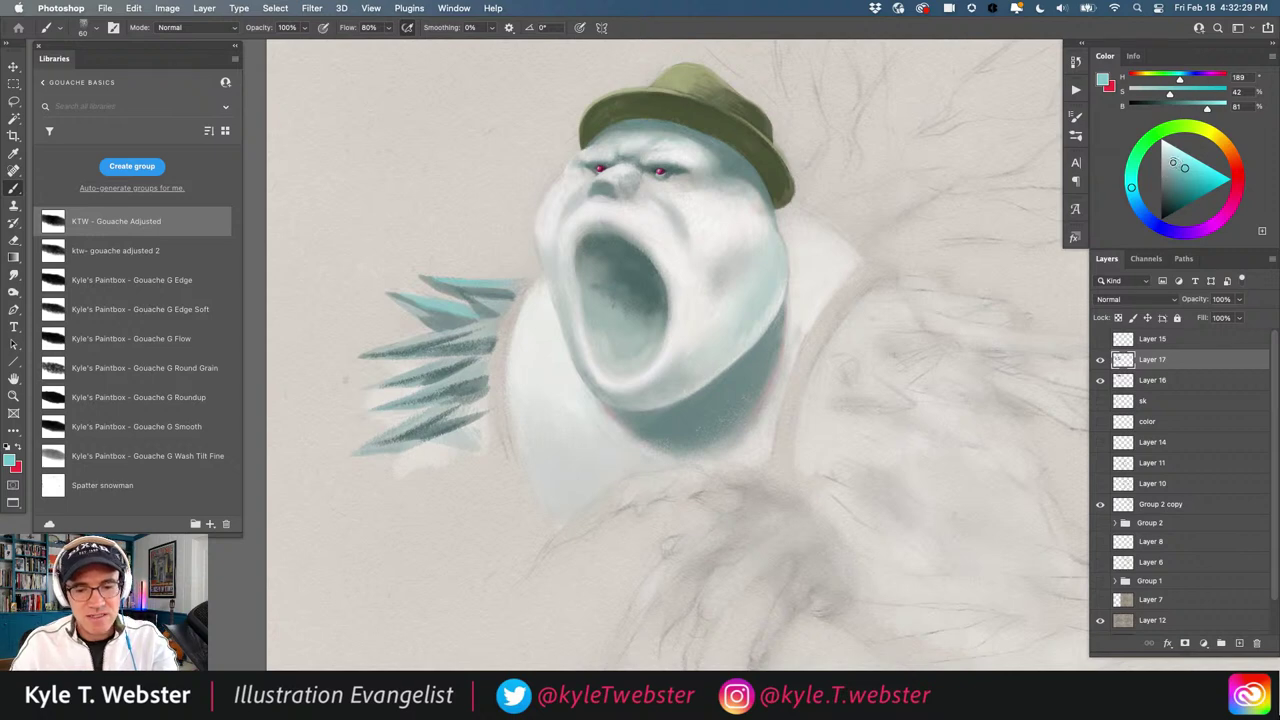
click(1173, 162)
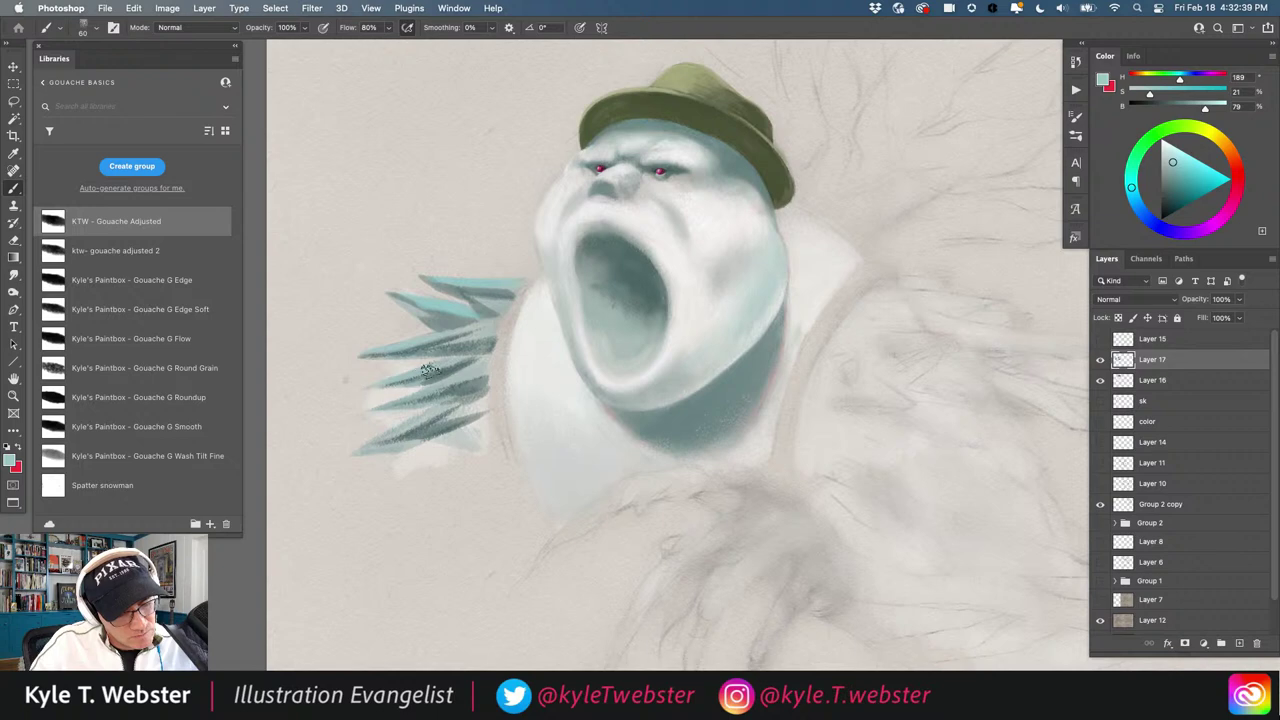
key(bracketright)
key(bracketright)
key(bracketright)
key(bracketright)
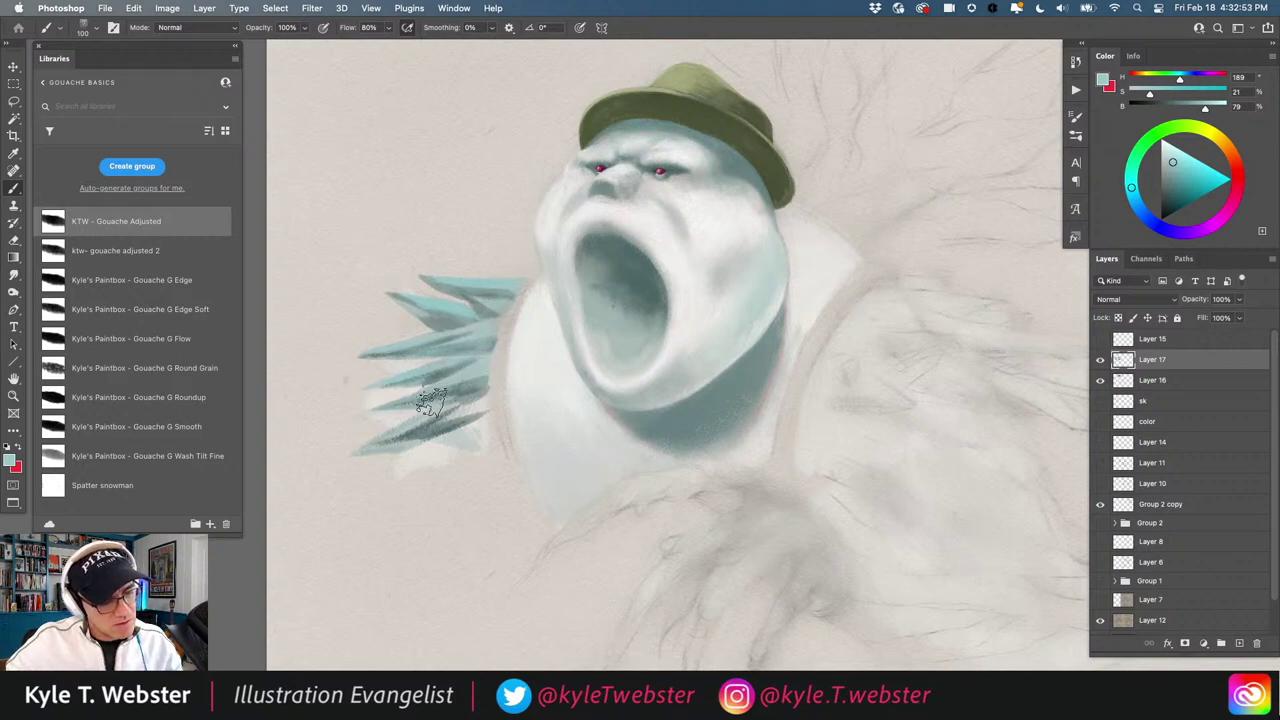
drag(463, 401, 396, 438)
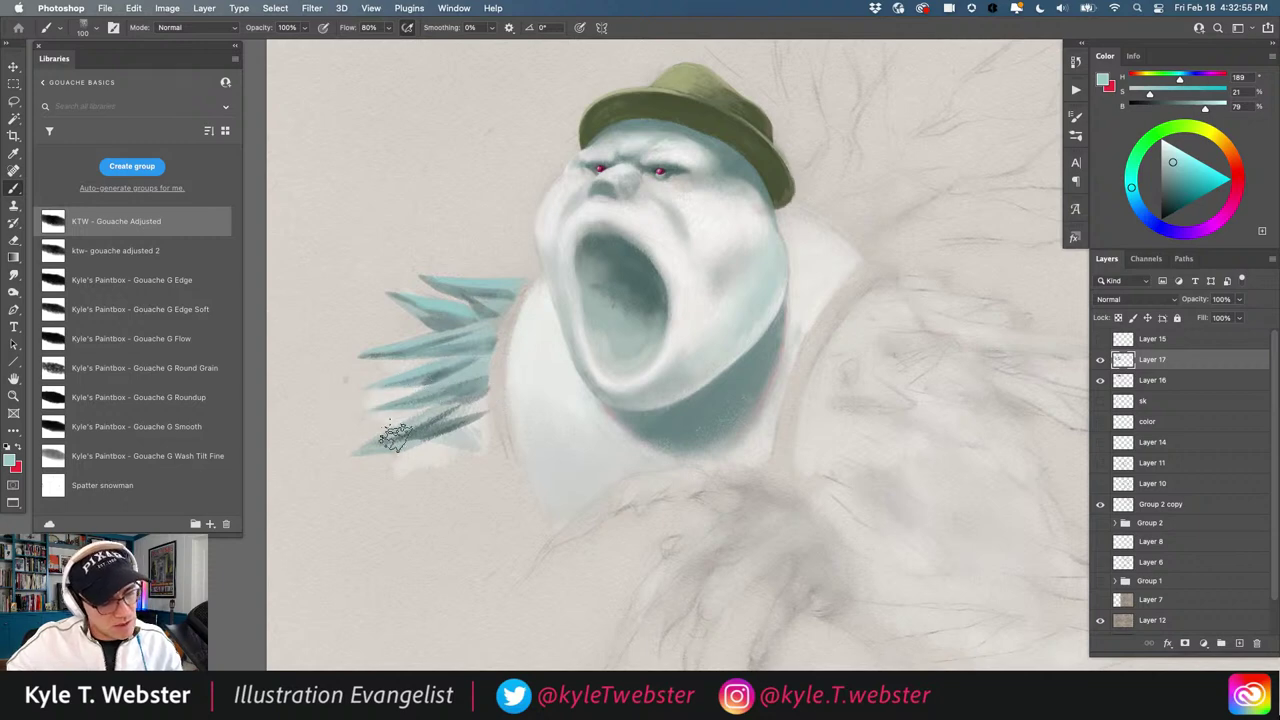
mouse_move(456, 407)
mouse_down()
mouse_move(368, 455)
mouse_move(449, 430)
mouse_up()
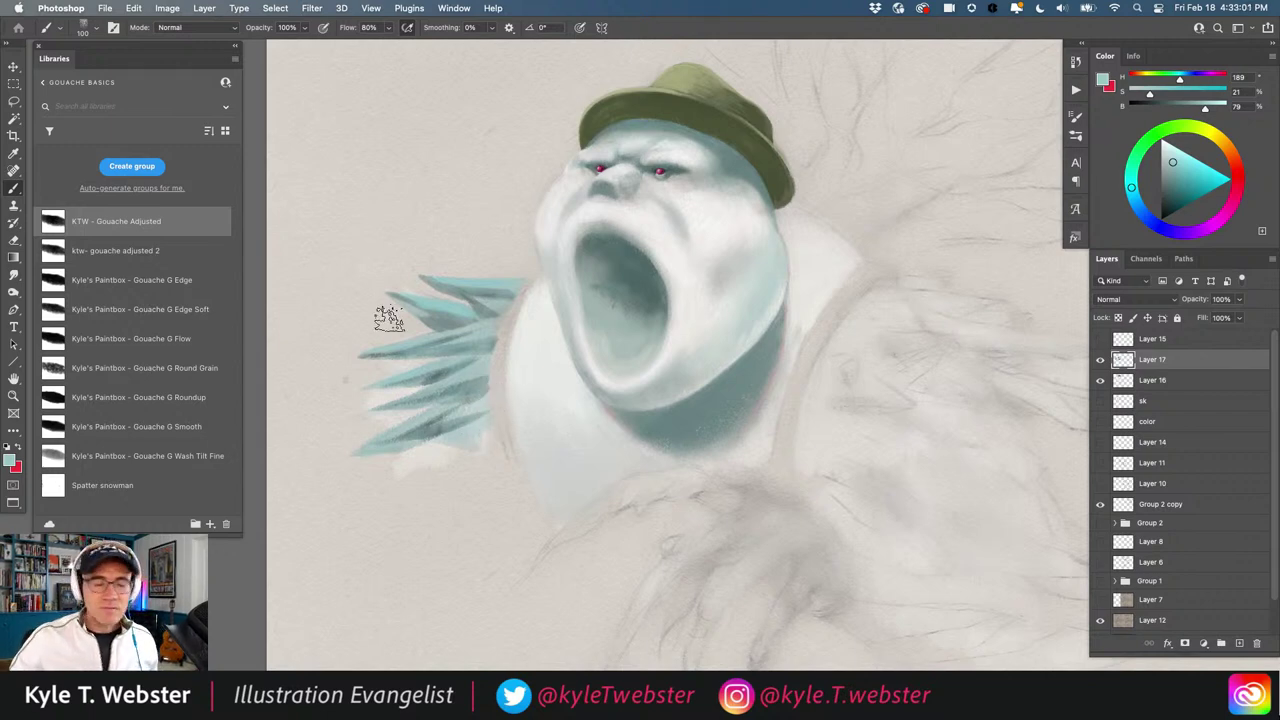
mouse_move(515, 277)
mouse_down()
mouse_move(424, 280)
mouse_move(386, 294)
mouse_up()
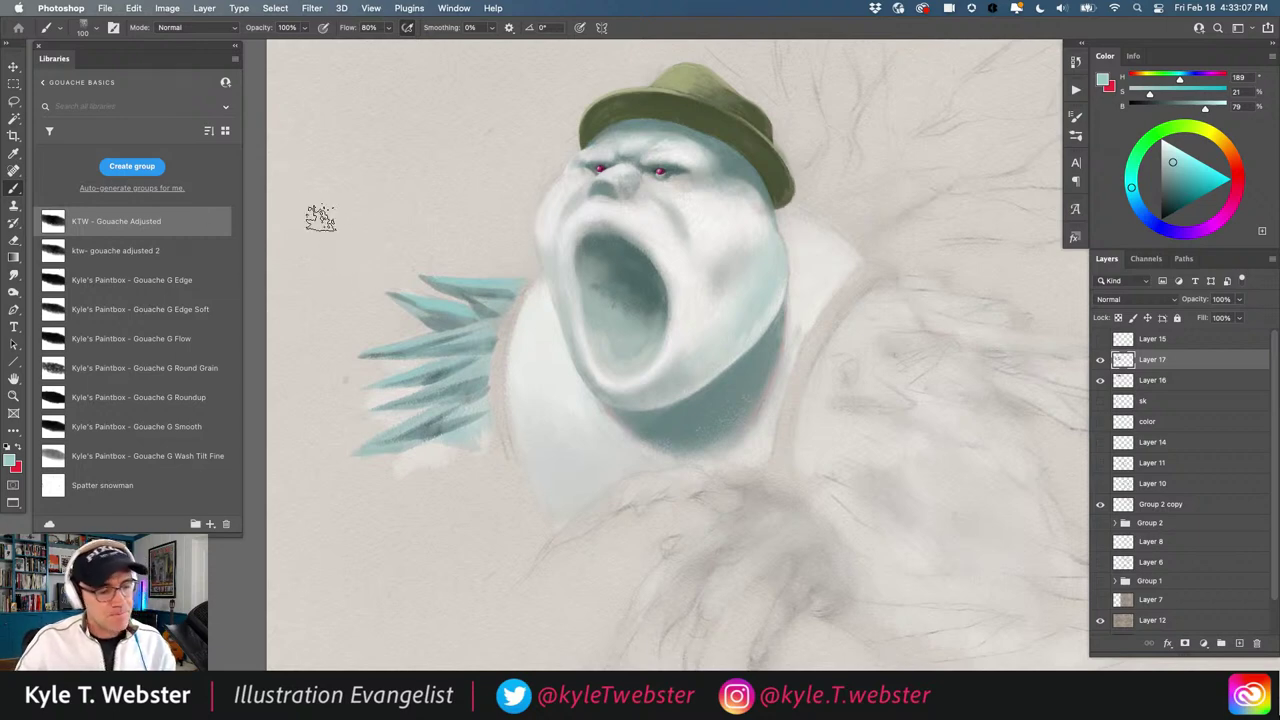
Paint off-white highlights sampled from the body along the spikes' upper edges, reducing the brush to 60 for the lower spikes
alt+click(538, 323)
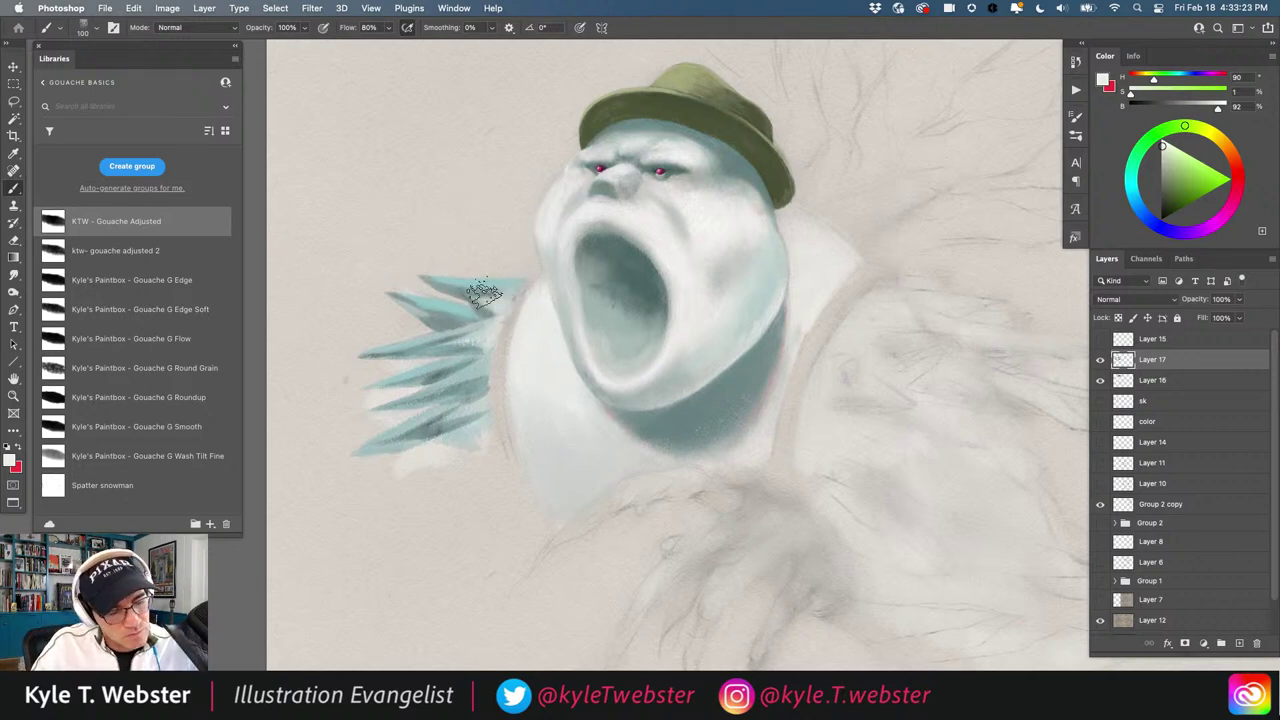
super+click(518, 276)
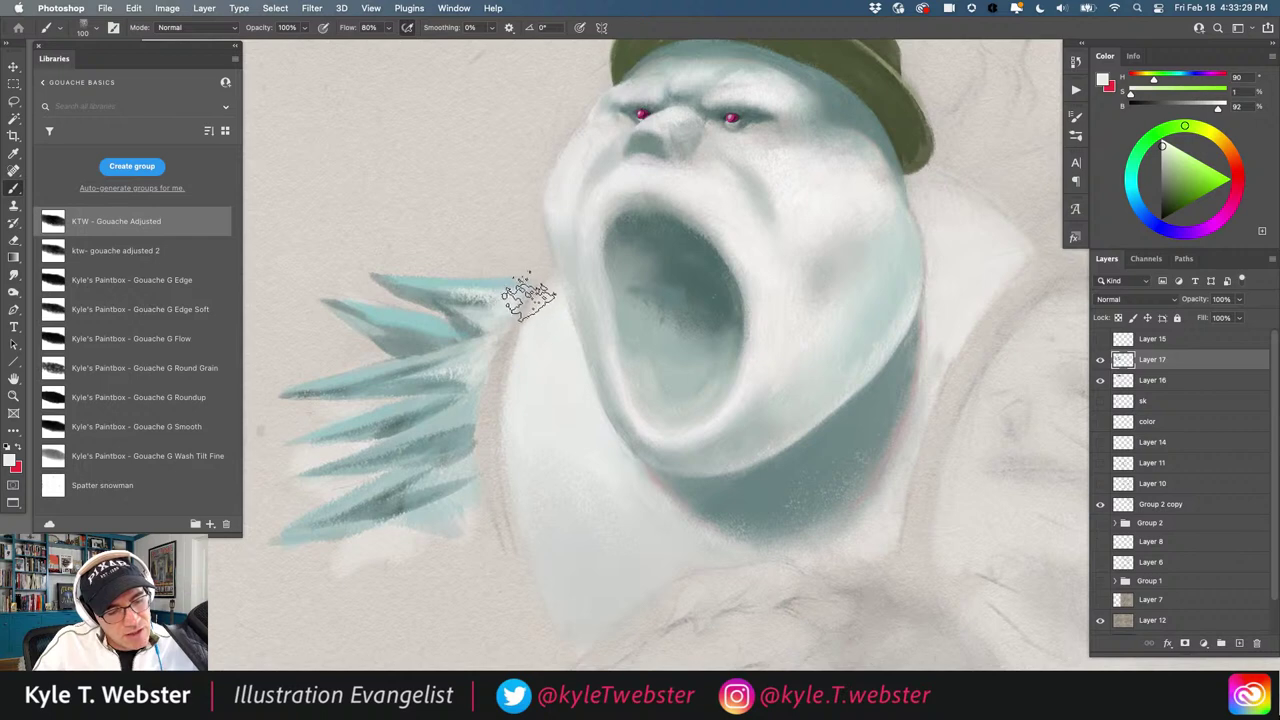
mouse_move(523, 303)
mouse_down()
mouse_move(465, 292)
mouse_move(518, 288)
mouse_move(463, 285)
mouse_up()
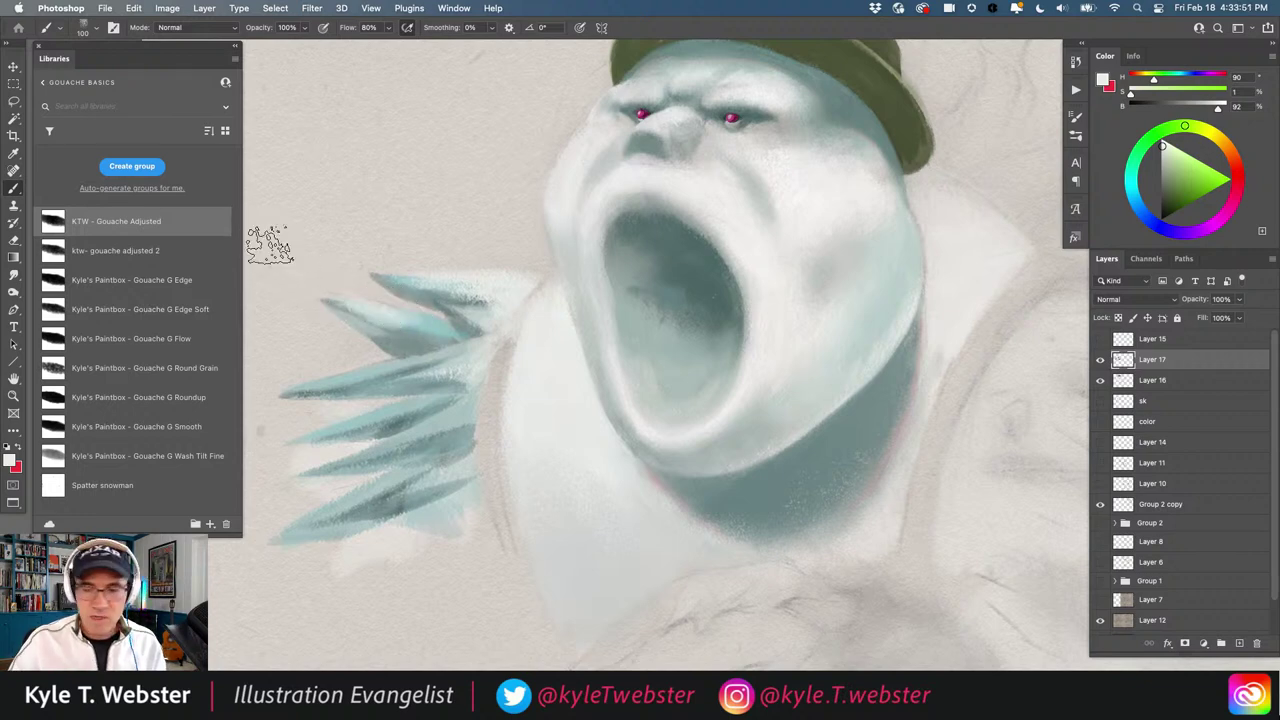
key(bracketleft)
key(bracketleft)
key(bracketleft)
key(bracketleft)
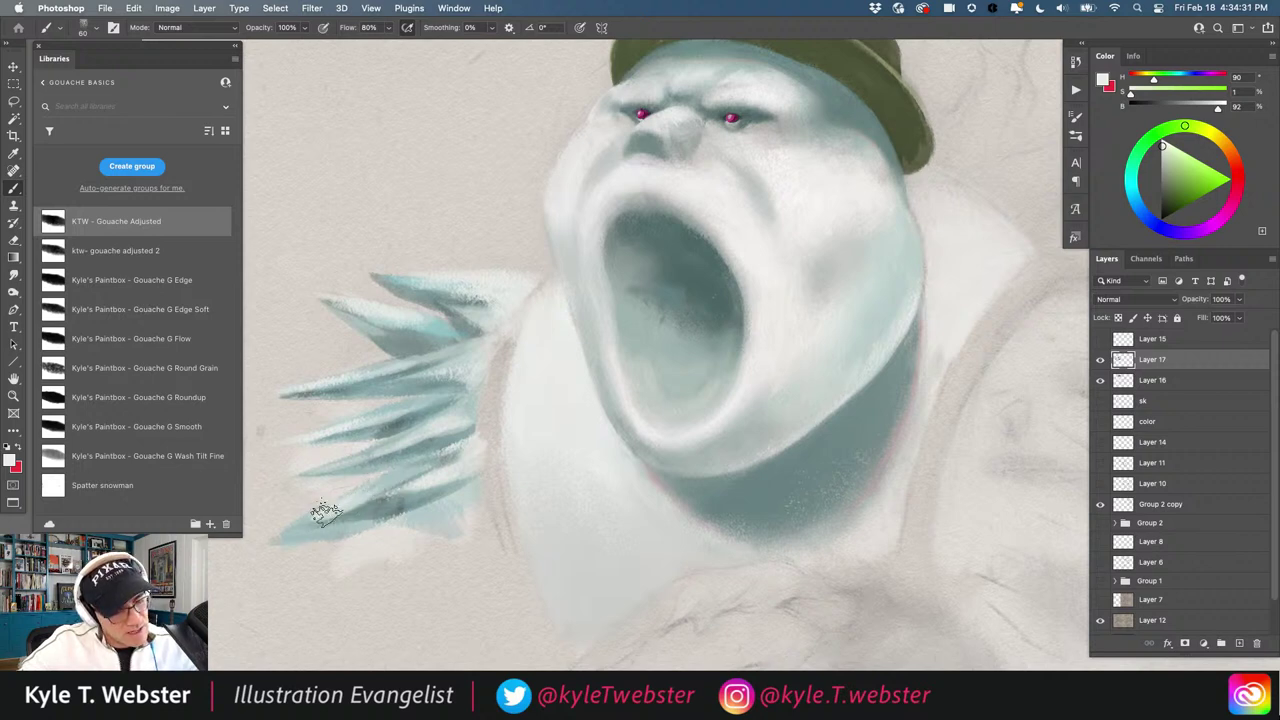
mouse_move(281, 532)
mouse_down()
mouse_move(271, 537)
mouse_move(306, 517)
mouse_move(257, 537)
mouse_move(343, 509)
mouse_up()
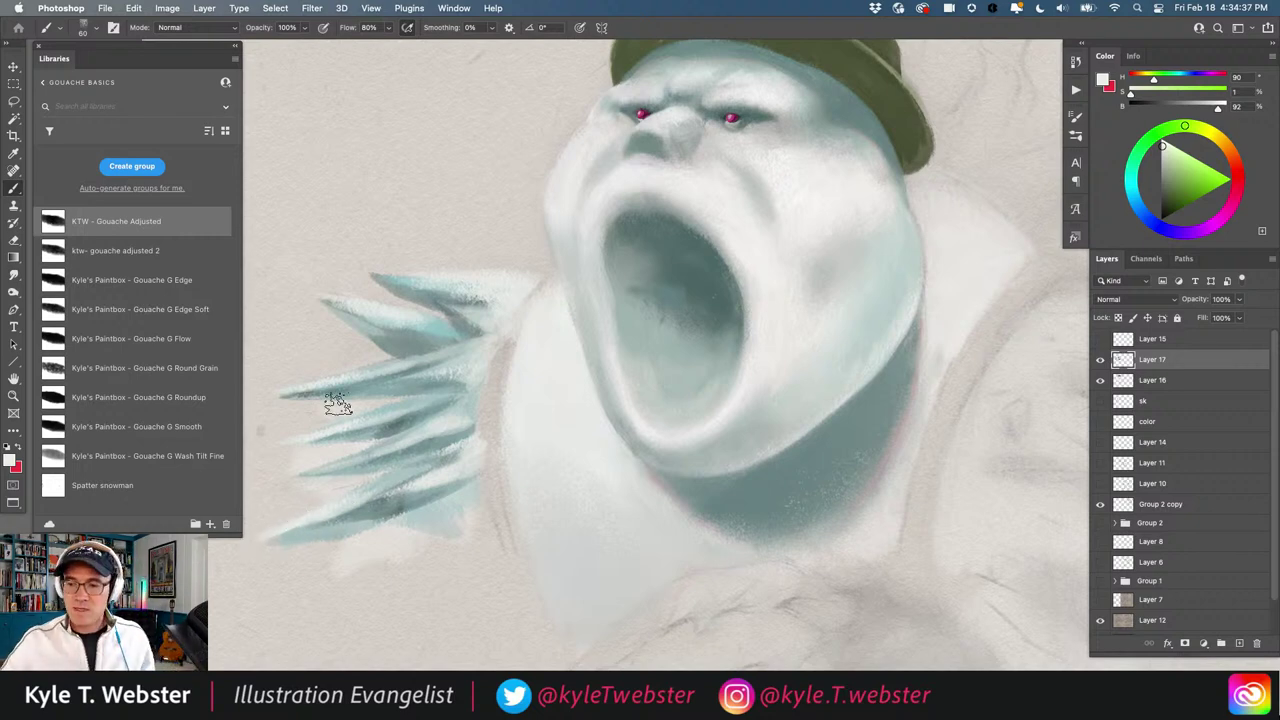
Shade the undersides of the upper shoulder spikes with mid-dark teal (H 189, S 28, B 51) and a size 40 brush
alt+click(398, 519)
alt+click(398, 519)
super+click(398, 511)
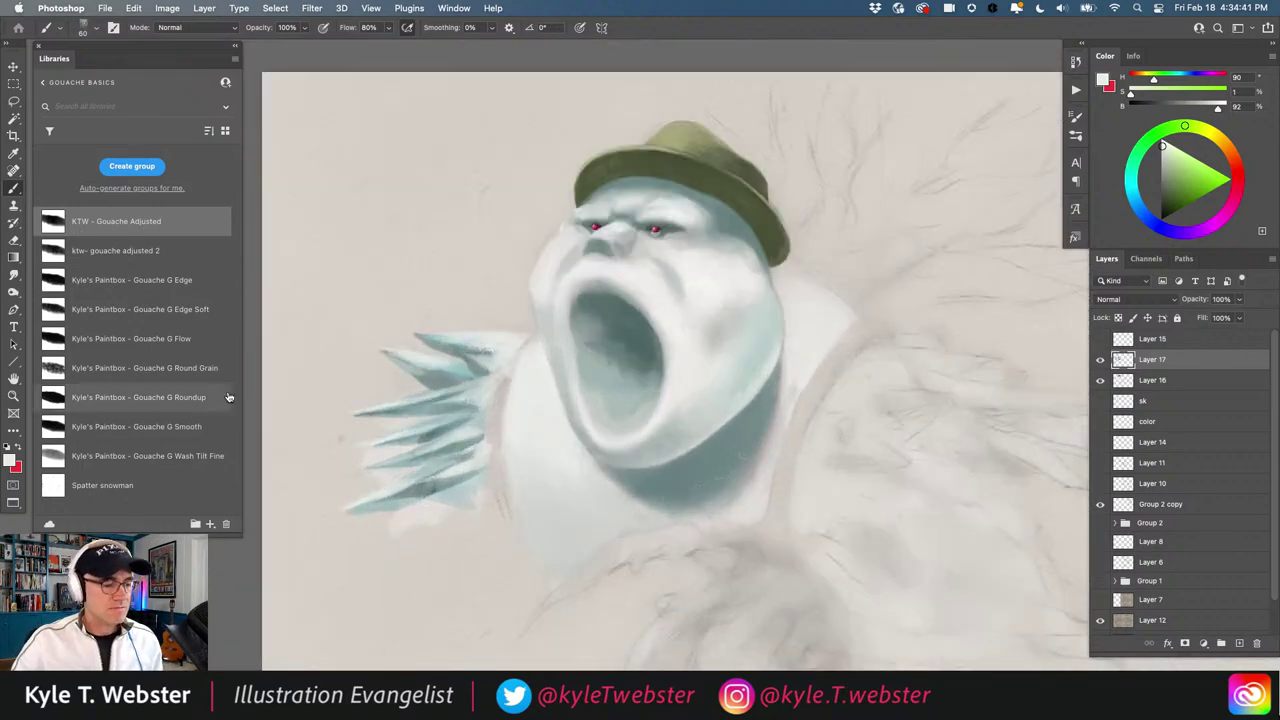
alt+click(748, 220)
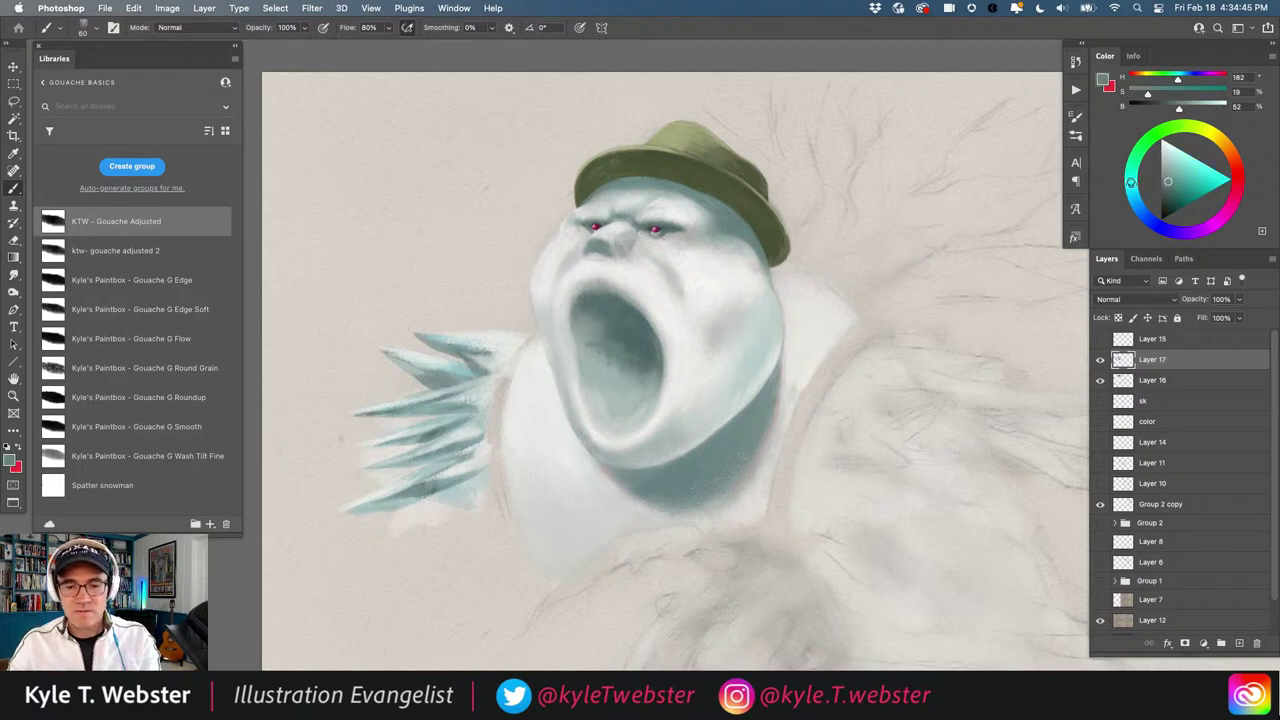
click(400, 430)
key([)
key([)
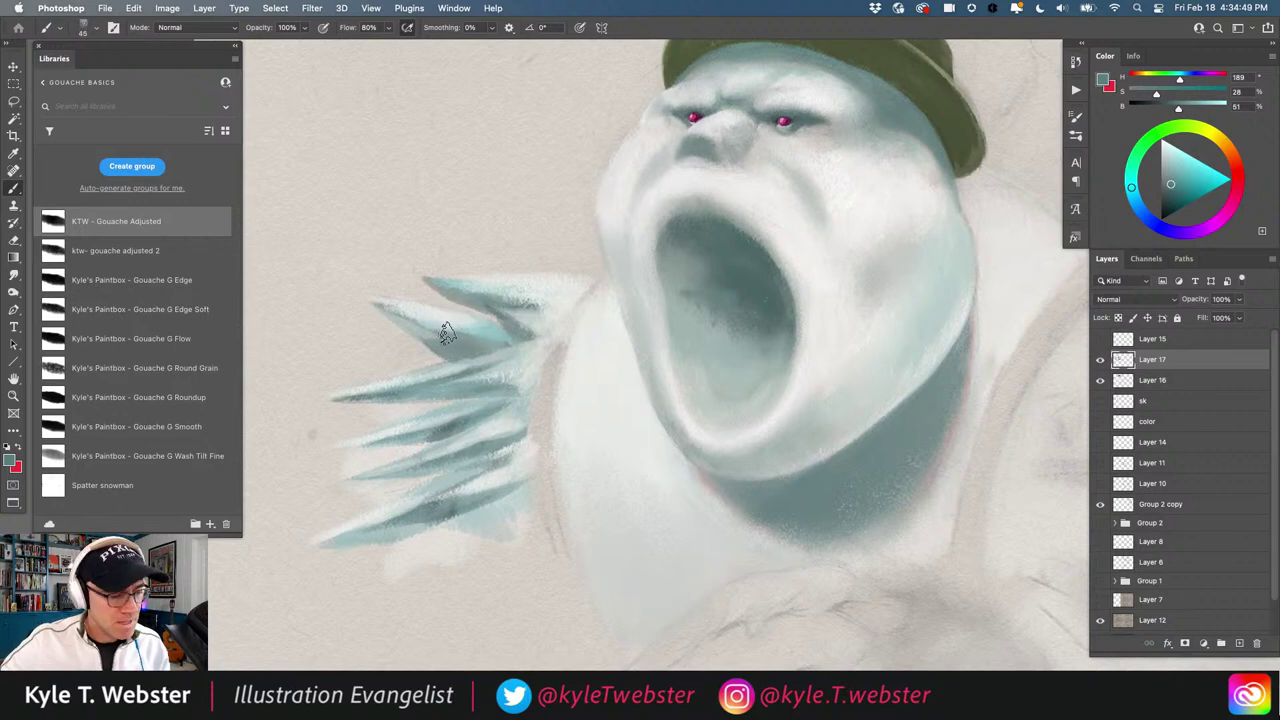
click(436, 338)
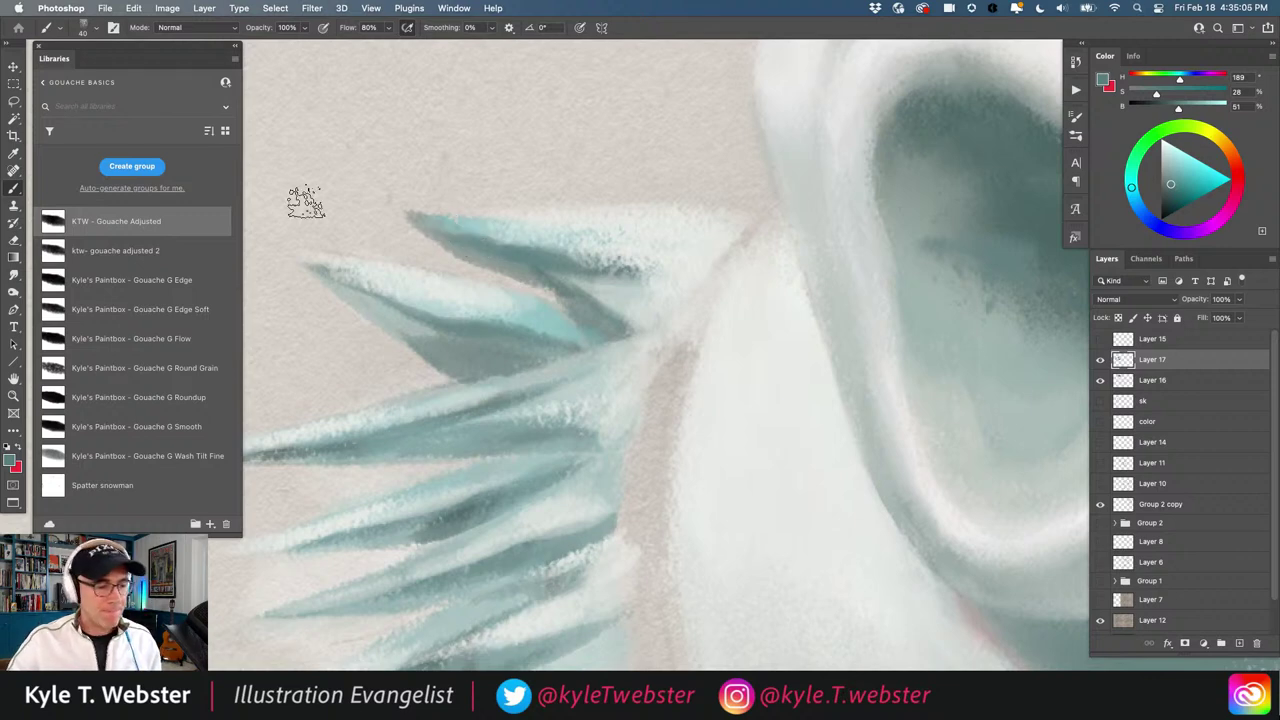
Refine the shadows and edges of the lower shoulder spikes with the same mid-dark teal
drag(360, 363, 497, 334)
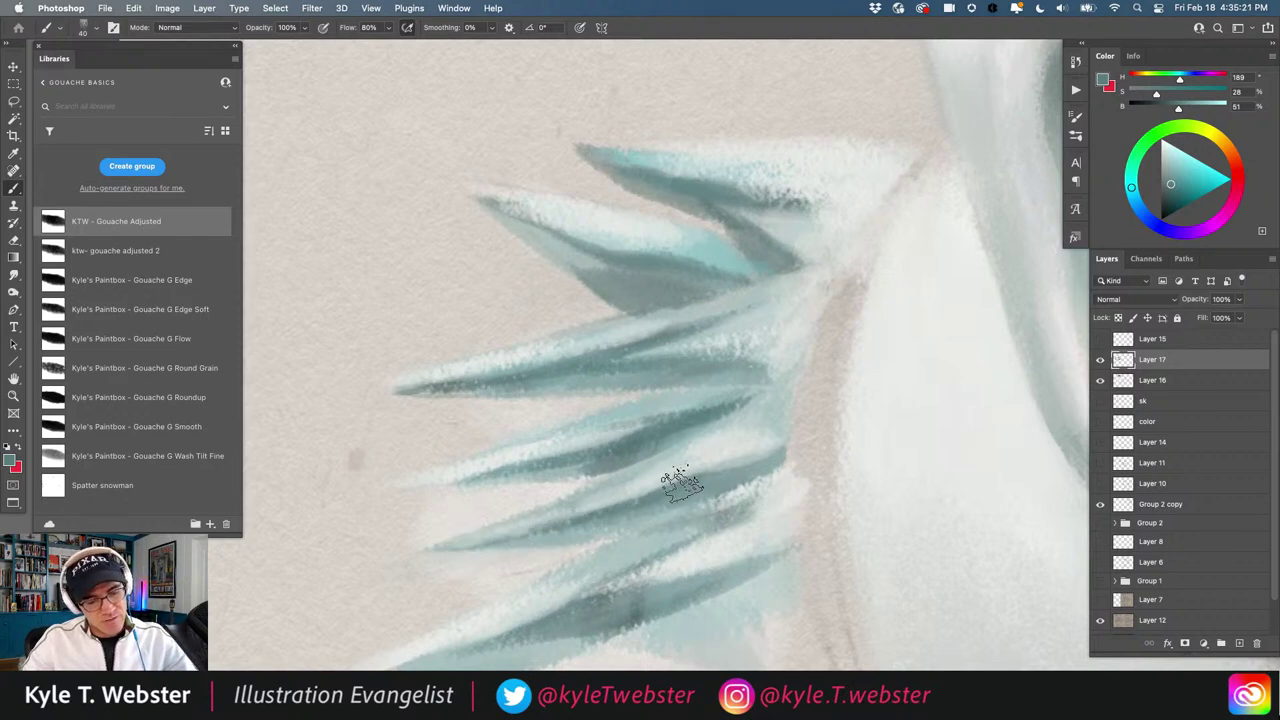
drag(592, 353, 647, 248)
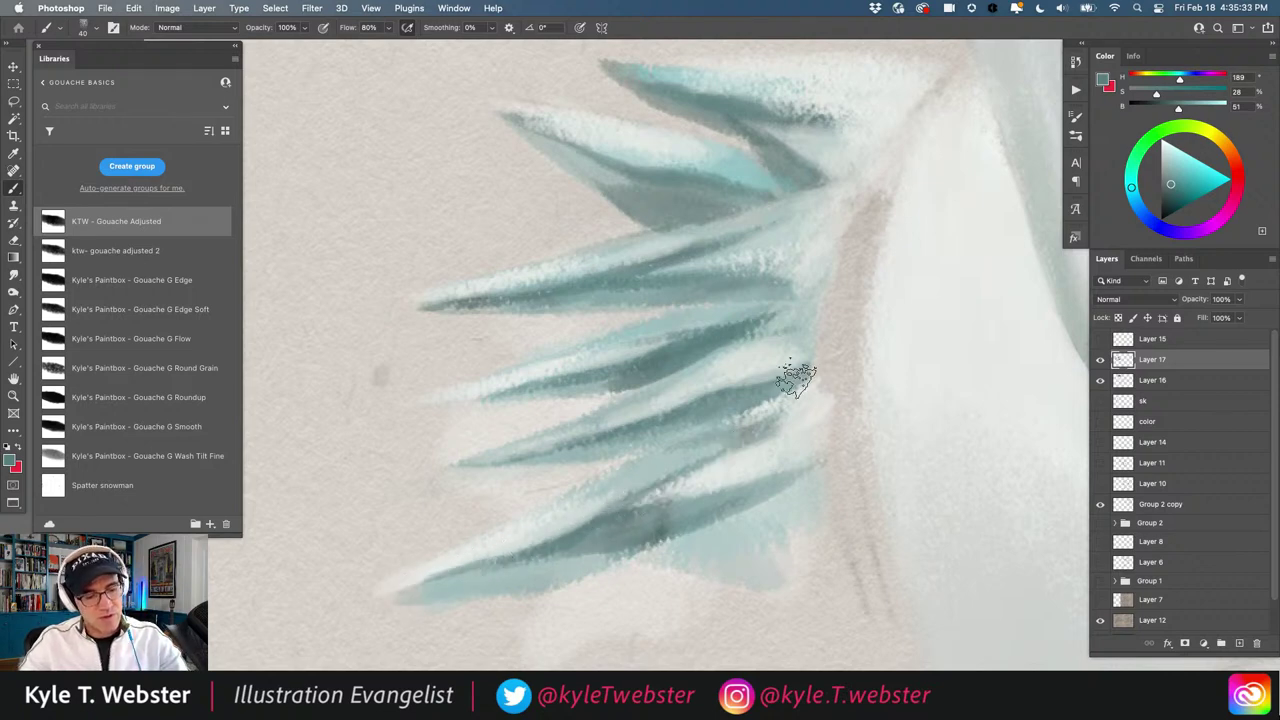
mouse_move(537, 379)
mouse_down()
mouse_move(397, 411)
mouse_move(391, 434)
mouse_move(450, 381)
mouse_move(409, 420)
mouse_move(401, 398)
mouse_up()
drag(458, 341, 358, 289)
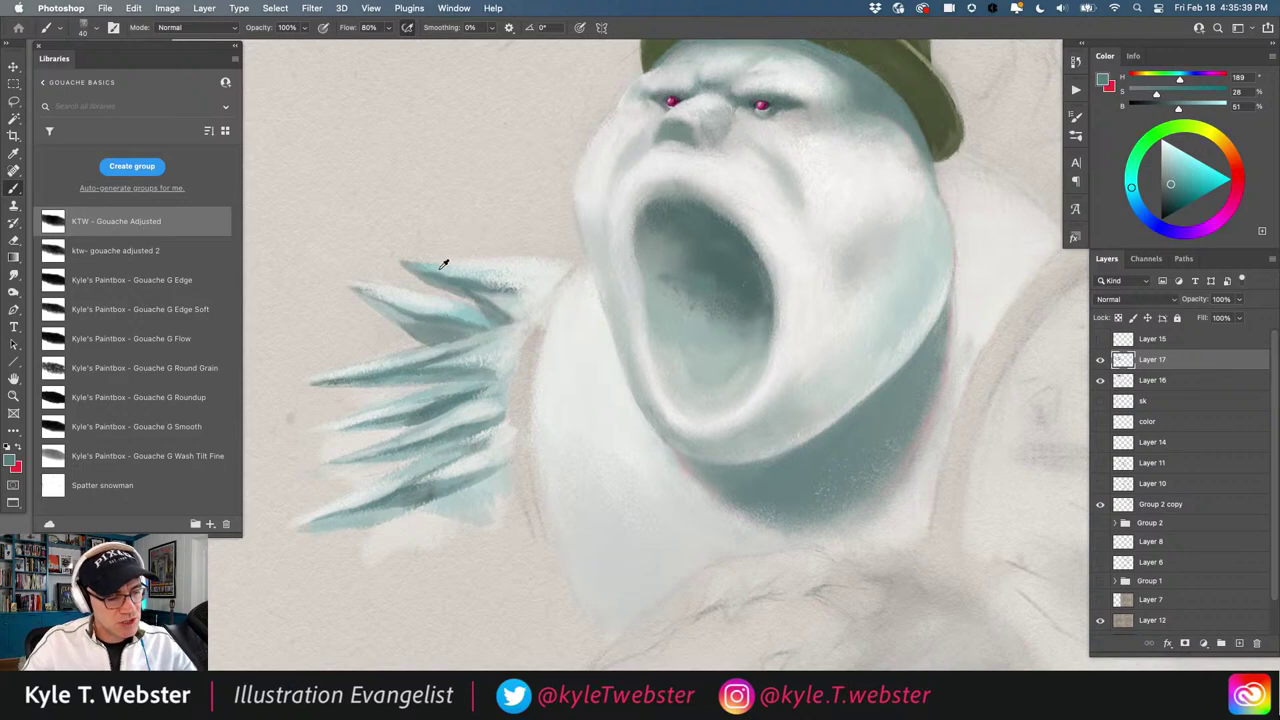
Paint two new grey-teal spikes above the tuft near the cheek, darkening the colour to H 192, S 19, B 59
alt+click(406, 306)
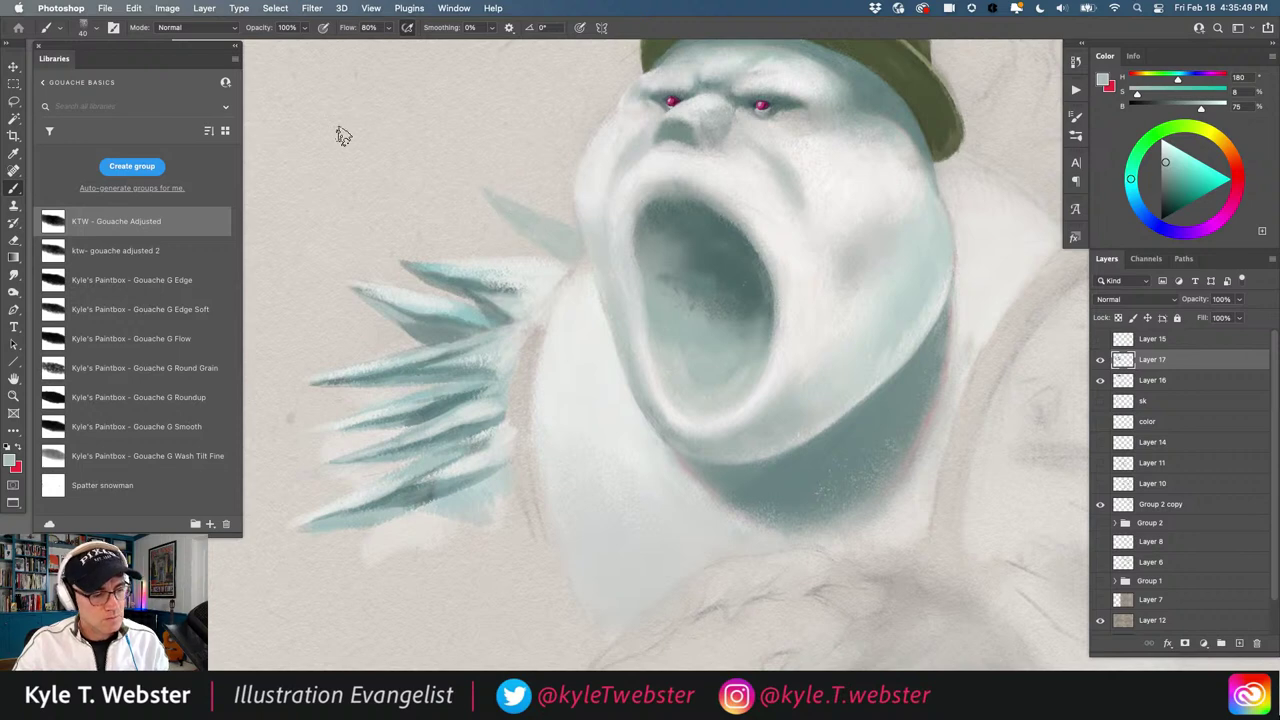
alt+click(405, 375)
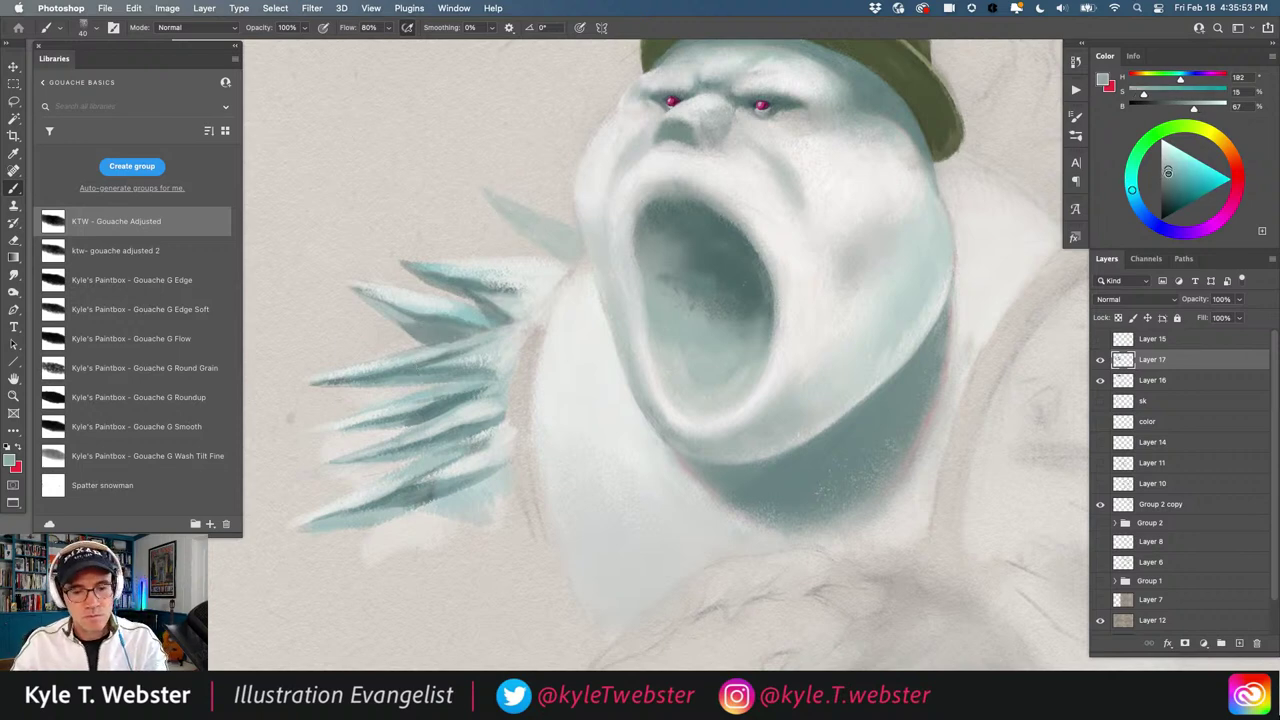
click(1169, 176)
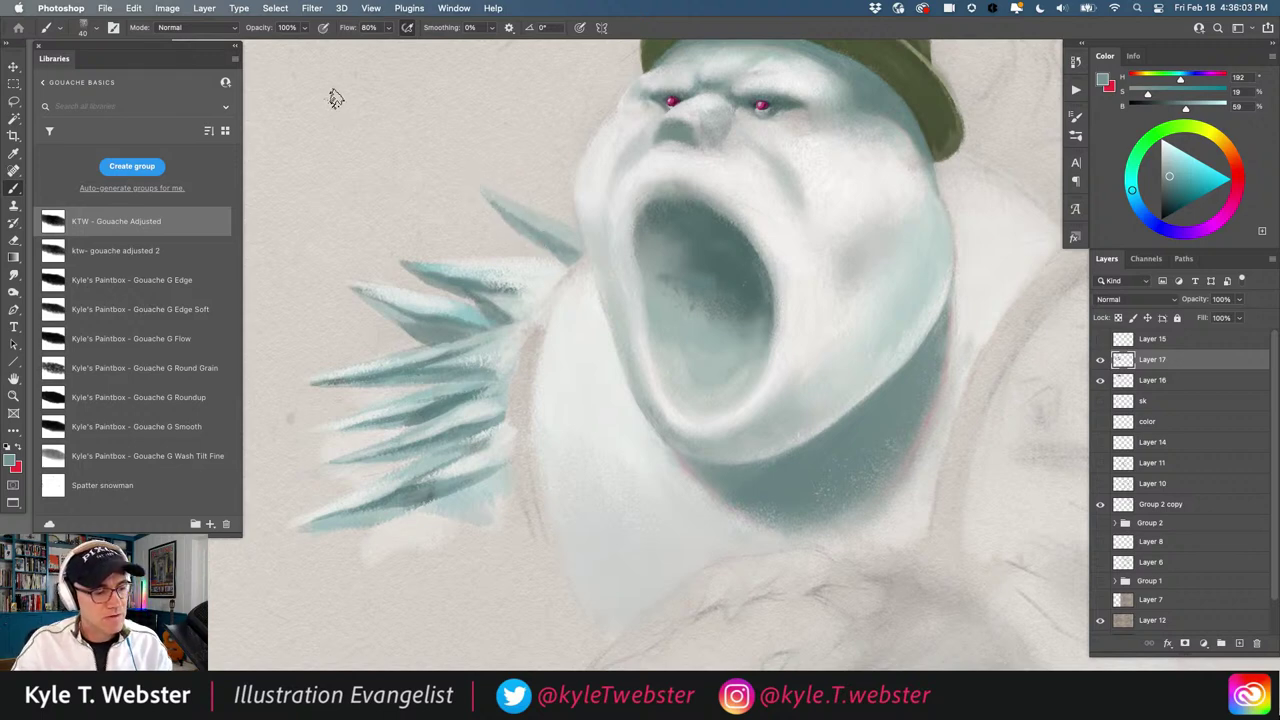
drag(512, 236, 450, 232)
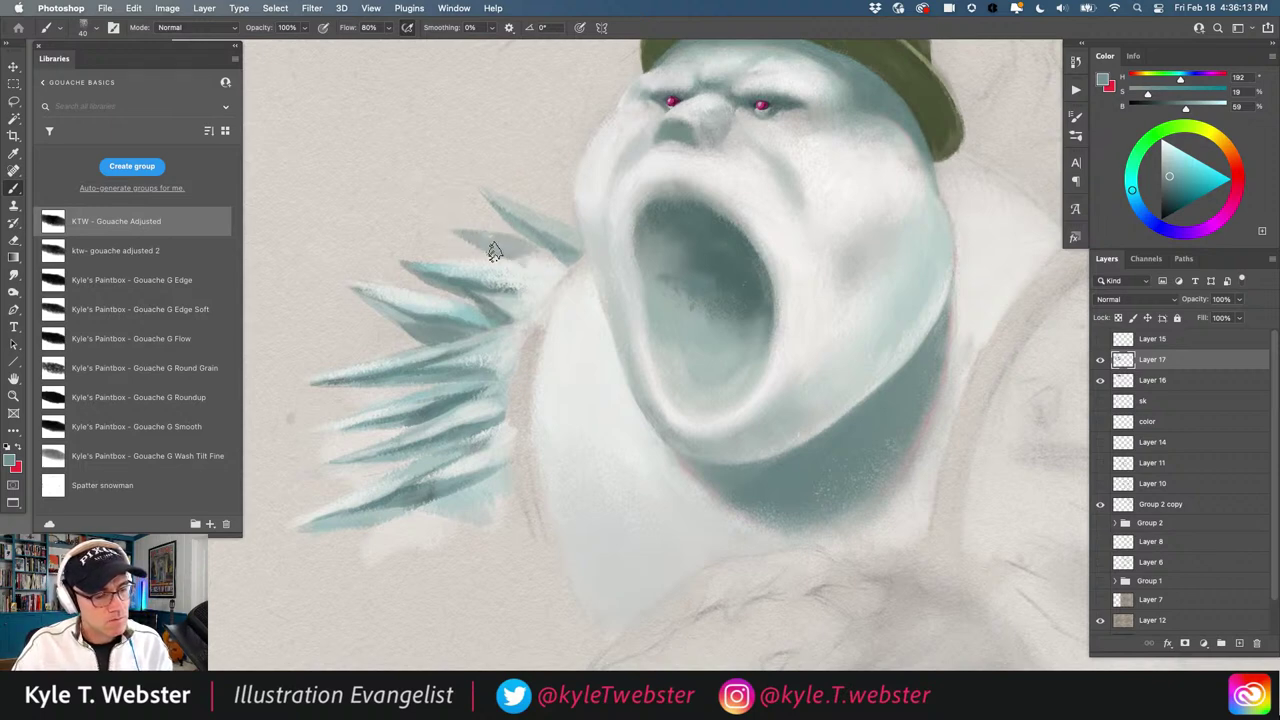
Paint off-white highlights (H 40, S 1, B 91) and light teal (H 188, S 23, B 78) on the two new spikes near the cheek
alt+click(552, 276)
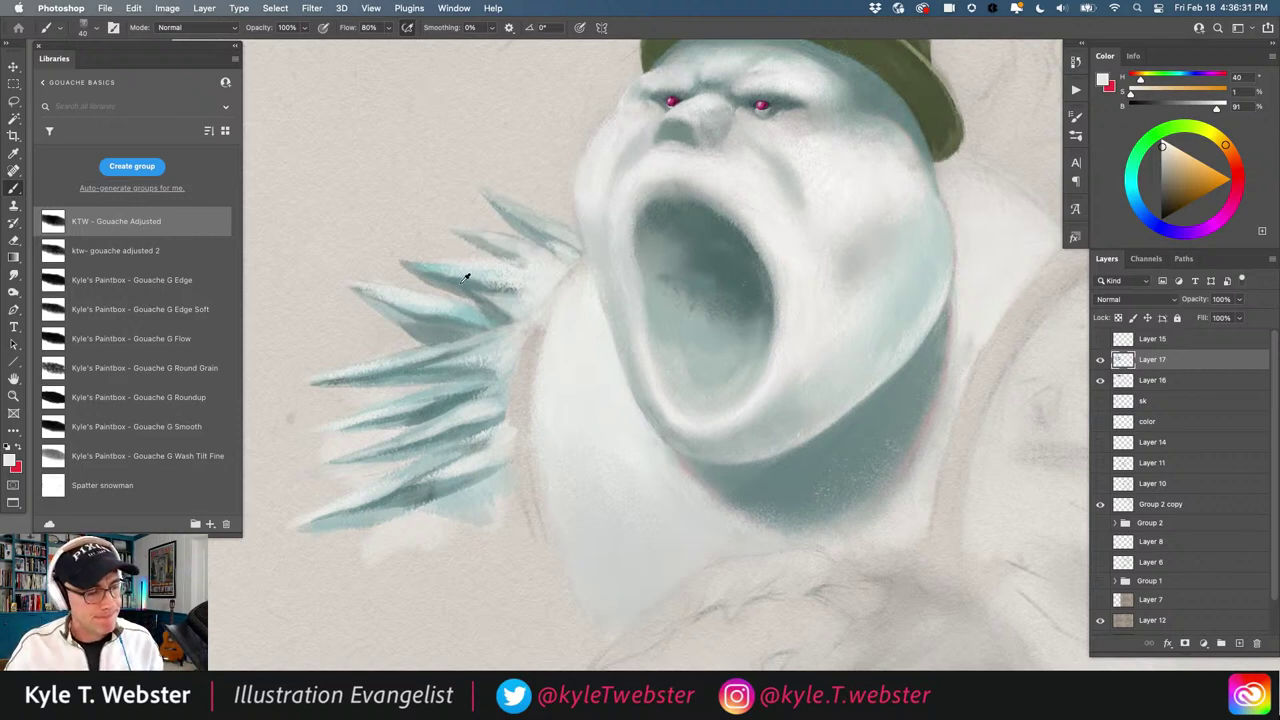
alt+click(474, 311)
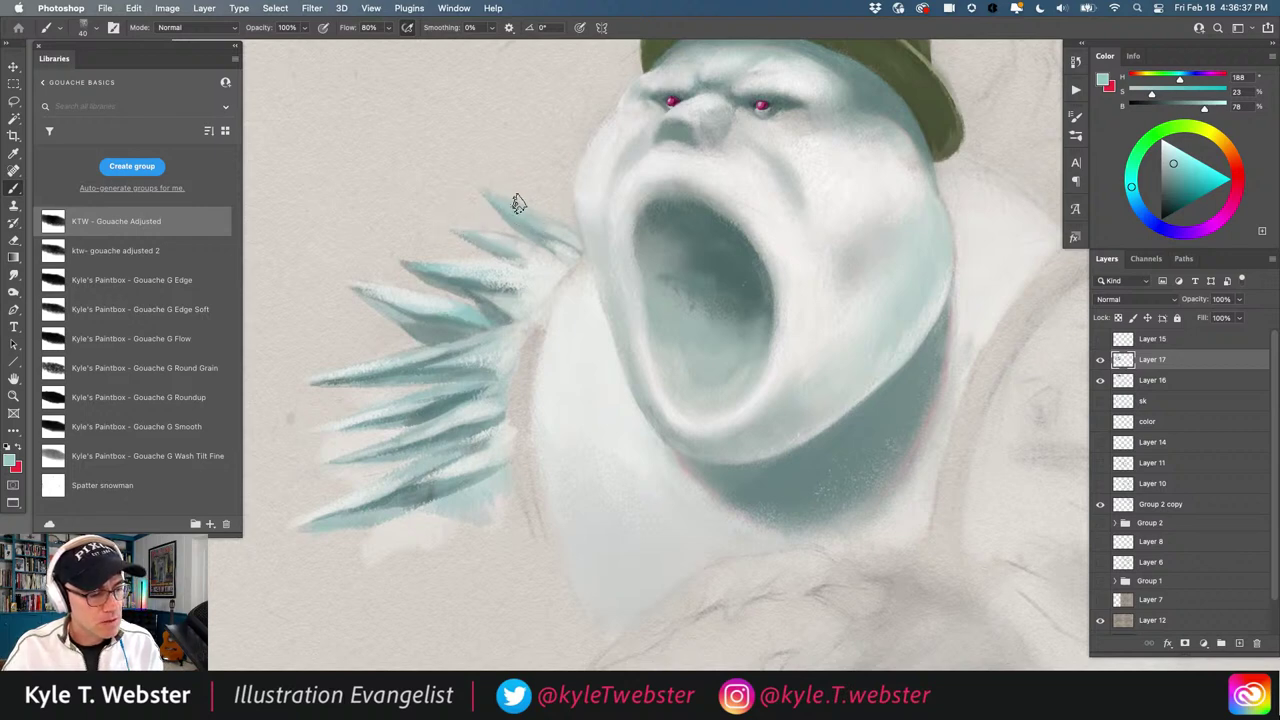
Shade the undersides of the two spikes near the cheek with darker teal (H 189, S 26, B 52) and a size 30 brush
alt+click(465, 396)
drag(405, 308, 451, 366)
key(super+plus)
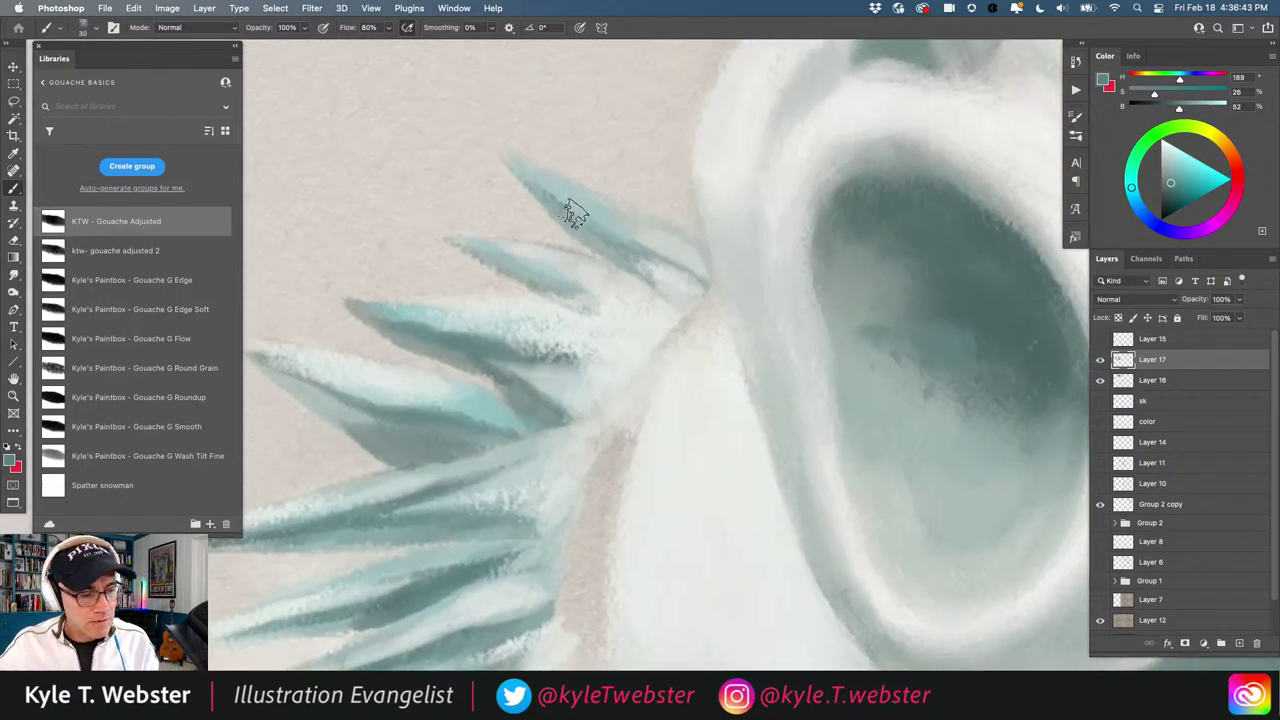
drag(573, 213, 694, 271)
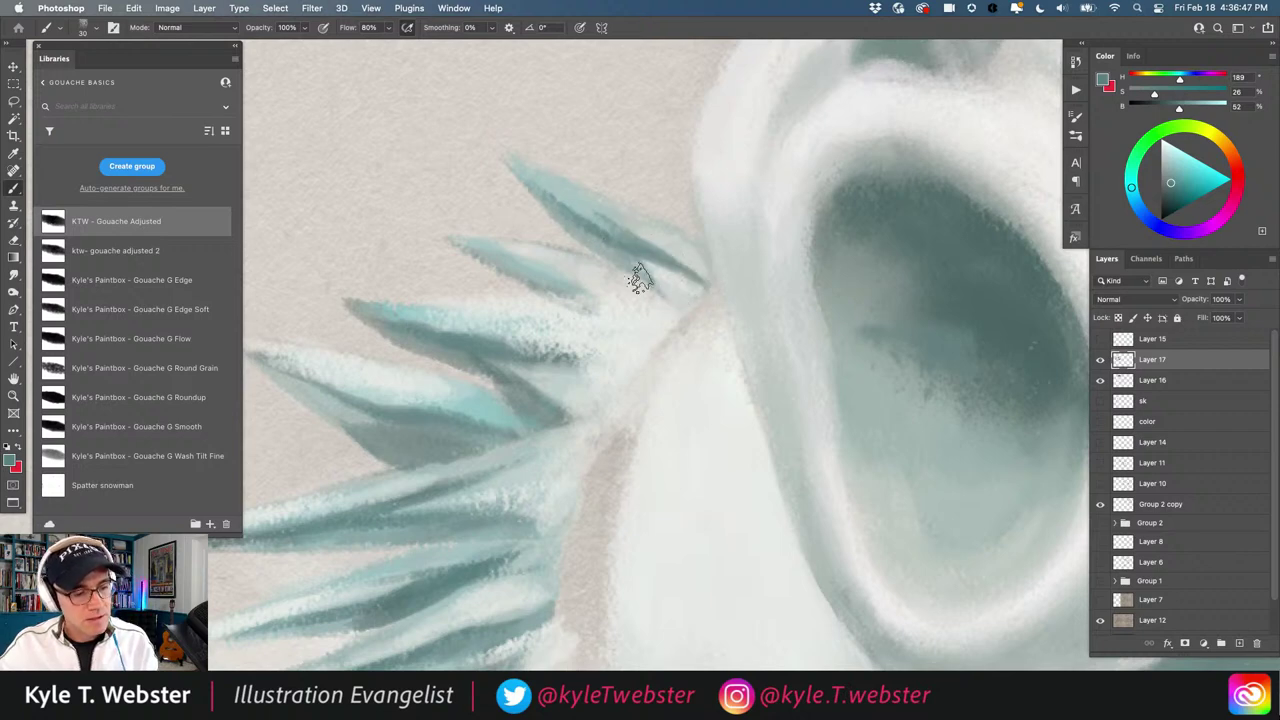
drag(591, 289, 485, 245)
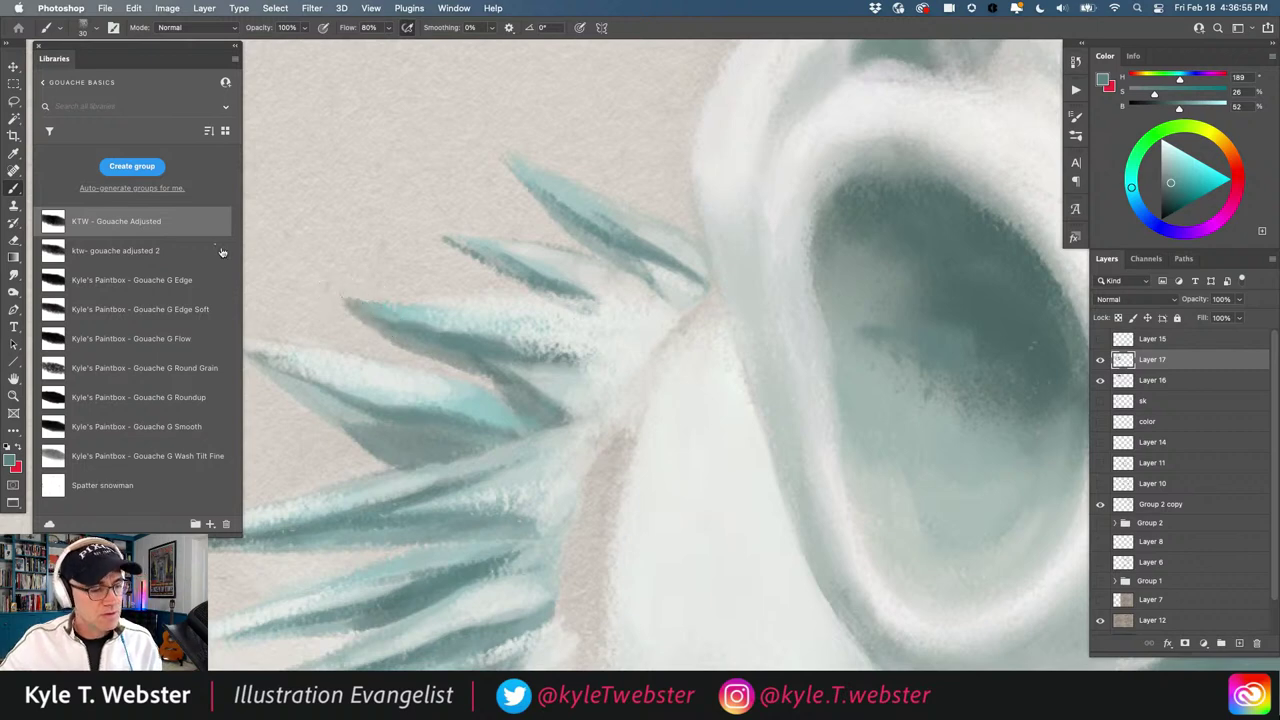
Start a polygonal lasso selection beside the topmost spike and trace the outer edges of the upper shoulder spikes
key(m)
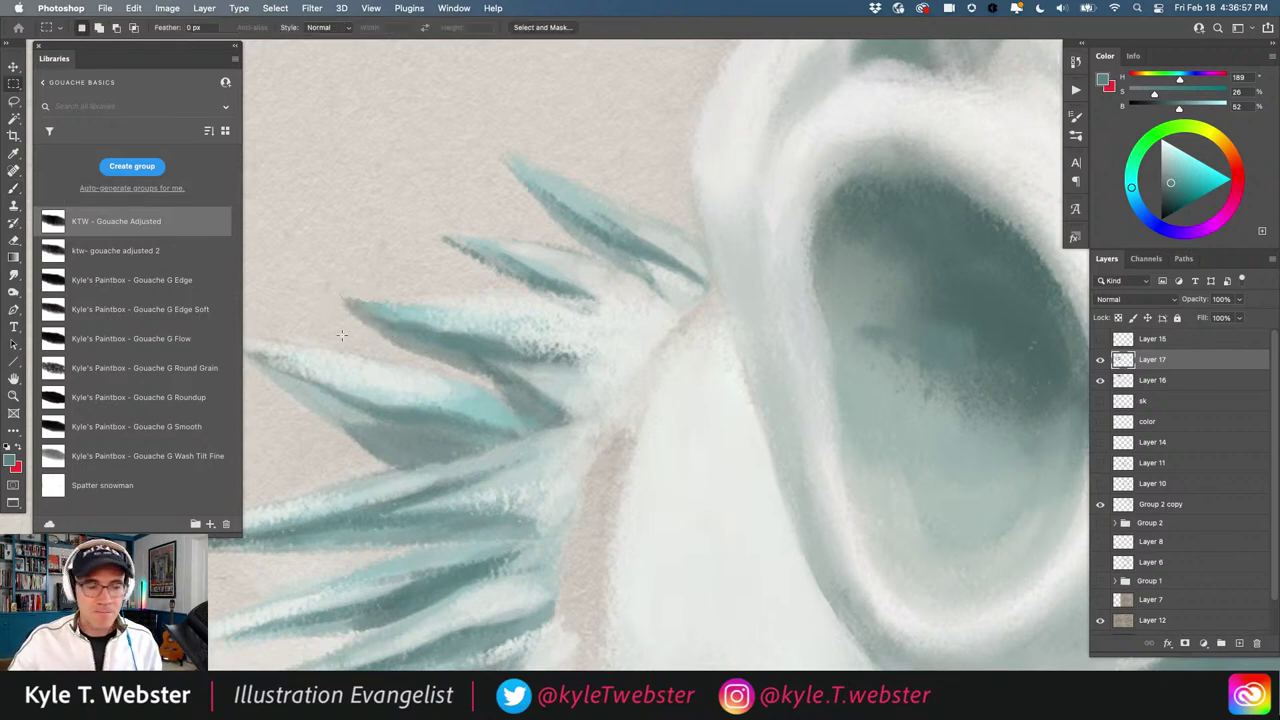
drag(447, 521, 513, 350)
super+click(444, 383)
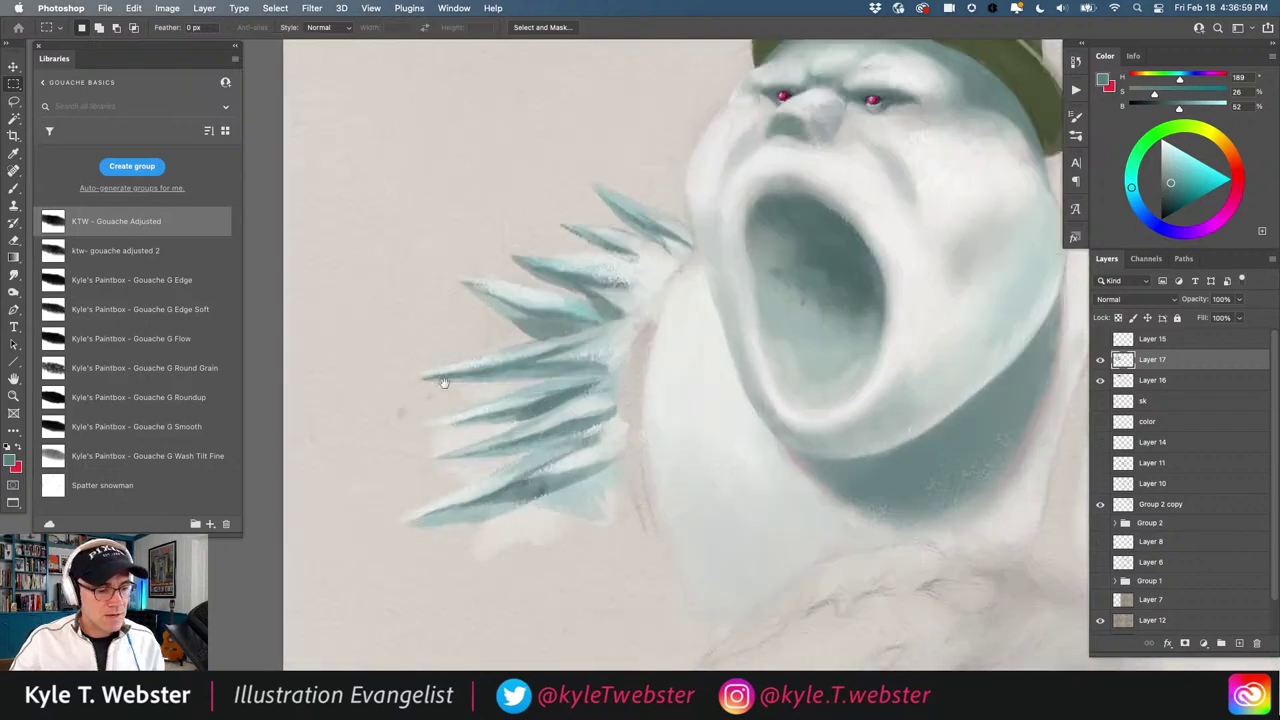
key(l)
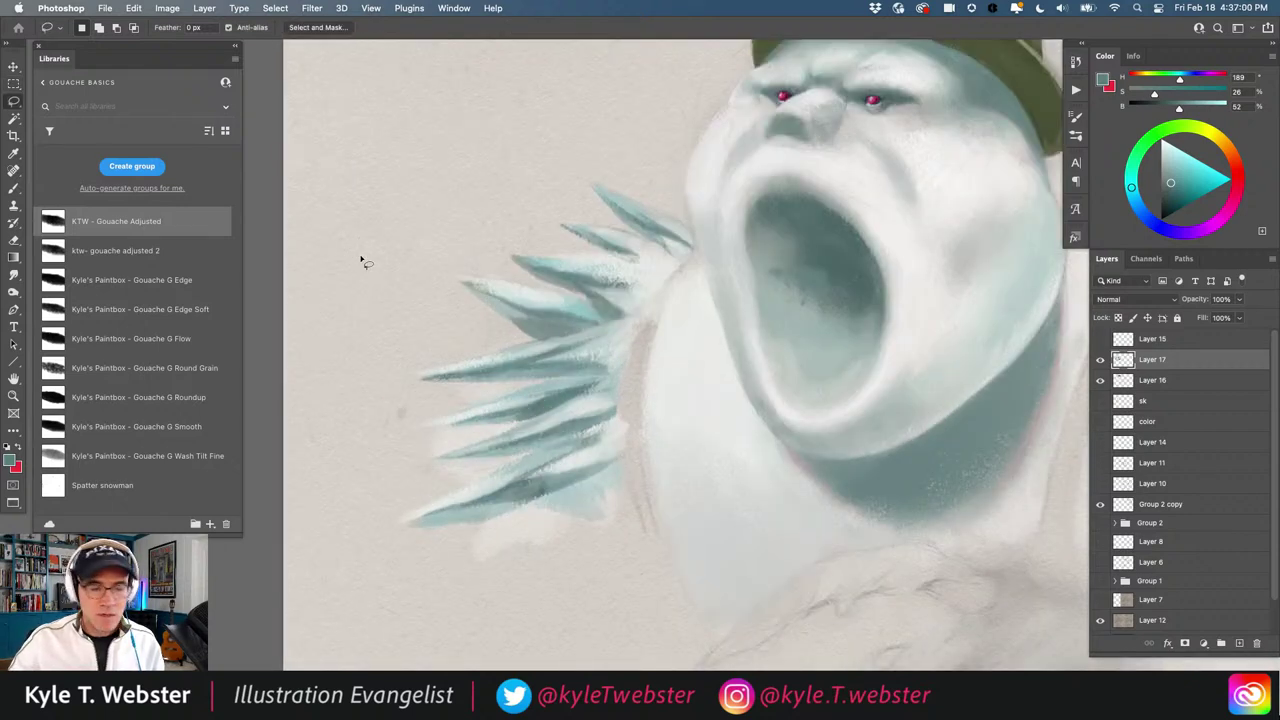
super+click(491, 294)
mouse_move(450, 294)
mouse_down()
mouse_move(334, 394)
mouse_move(278, 422)
mouse_up()
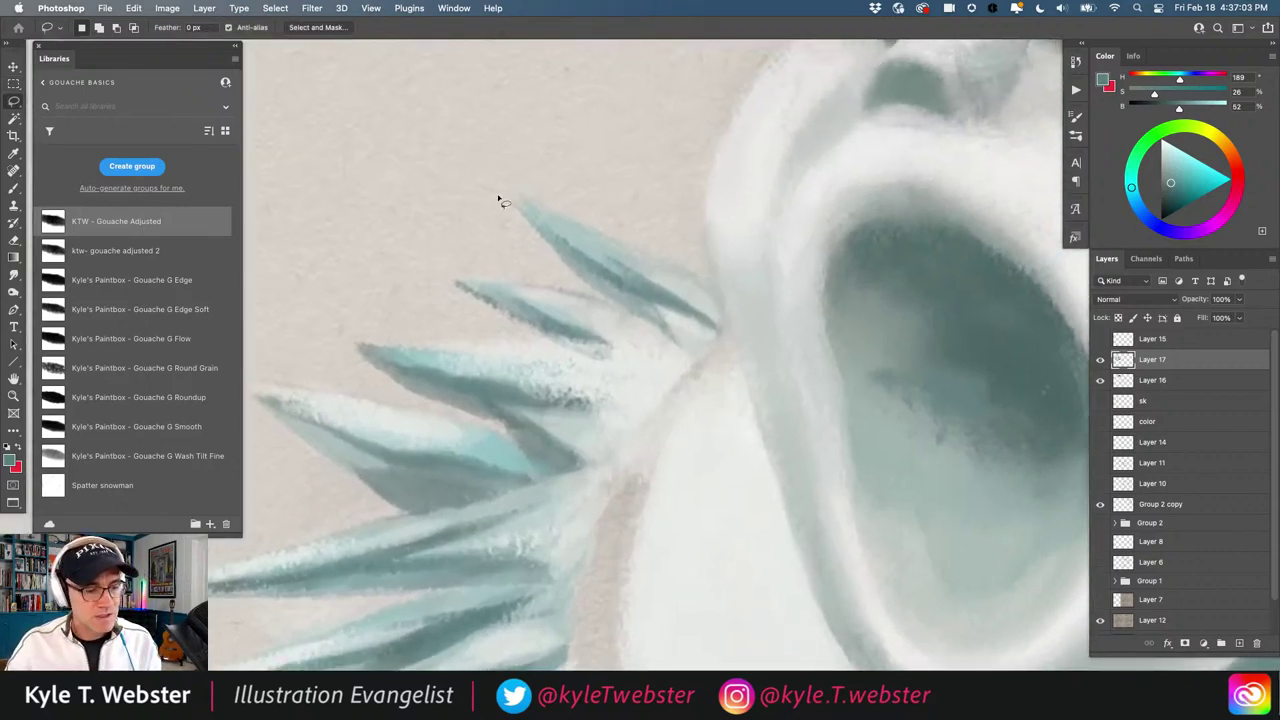
drag(491, 240, 636, 199)
drag(648, 292, 689, 349)
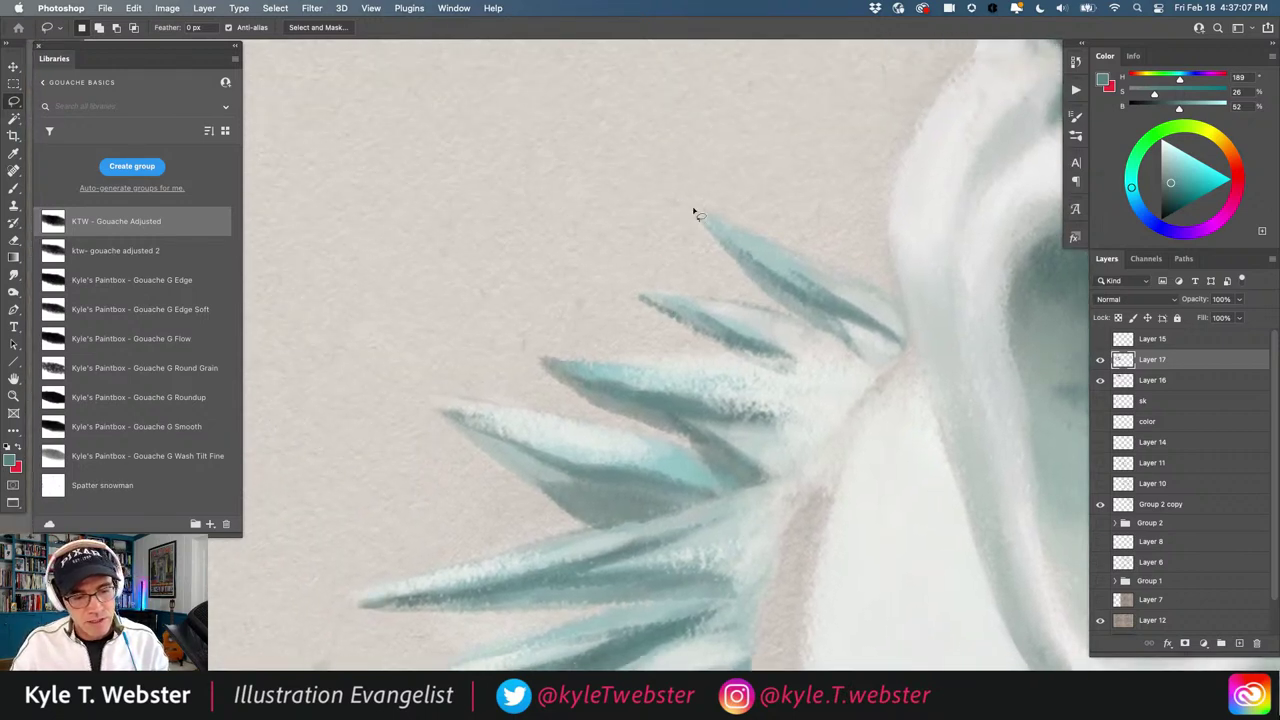
key(shift+l)
click(645, 213)
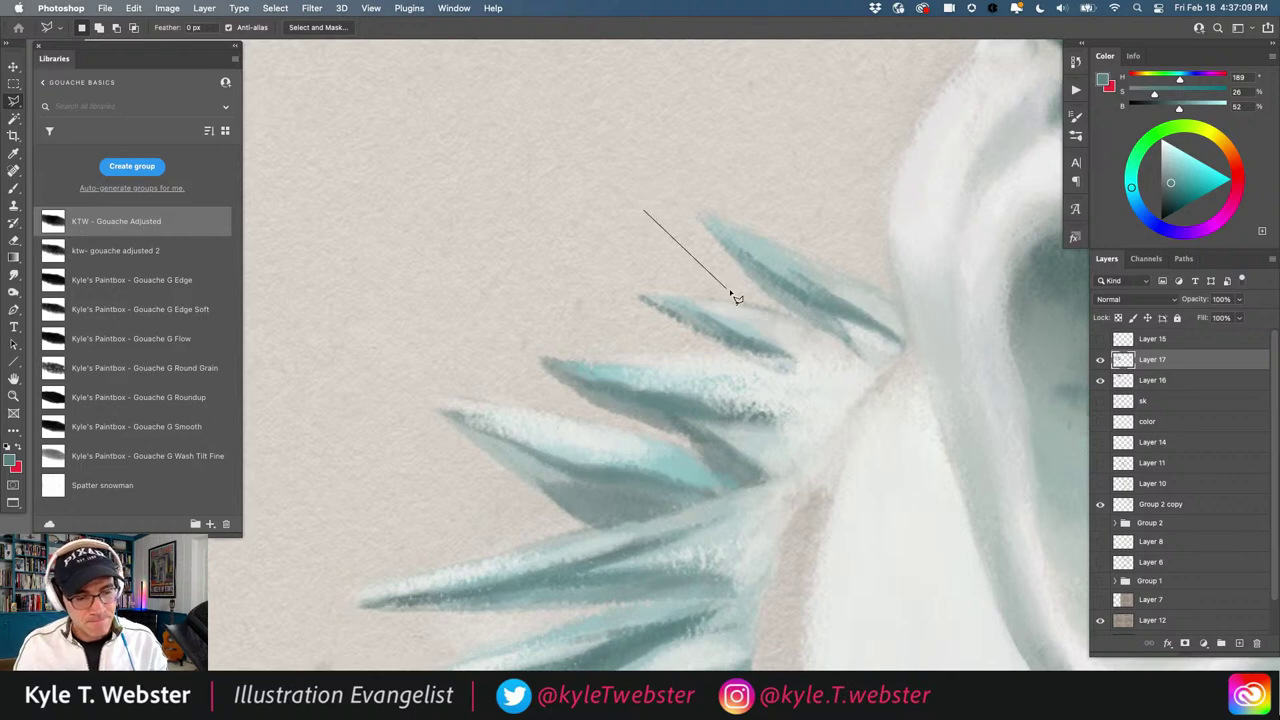
click(728, 290)
click(797, 316)
click(697, 299)
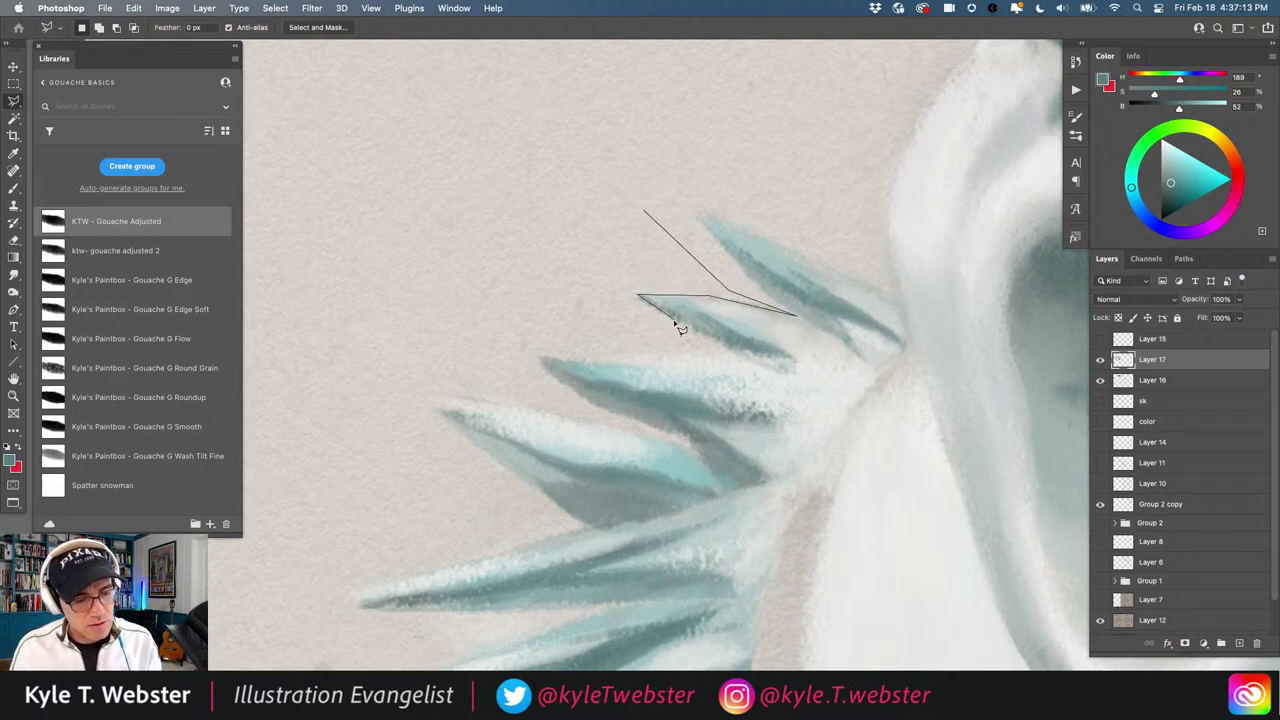
click(775, 365)
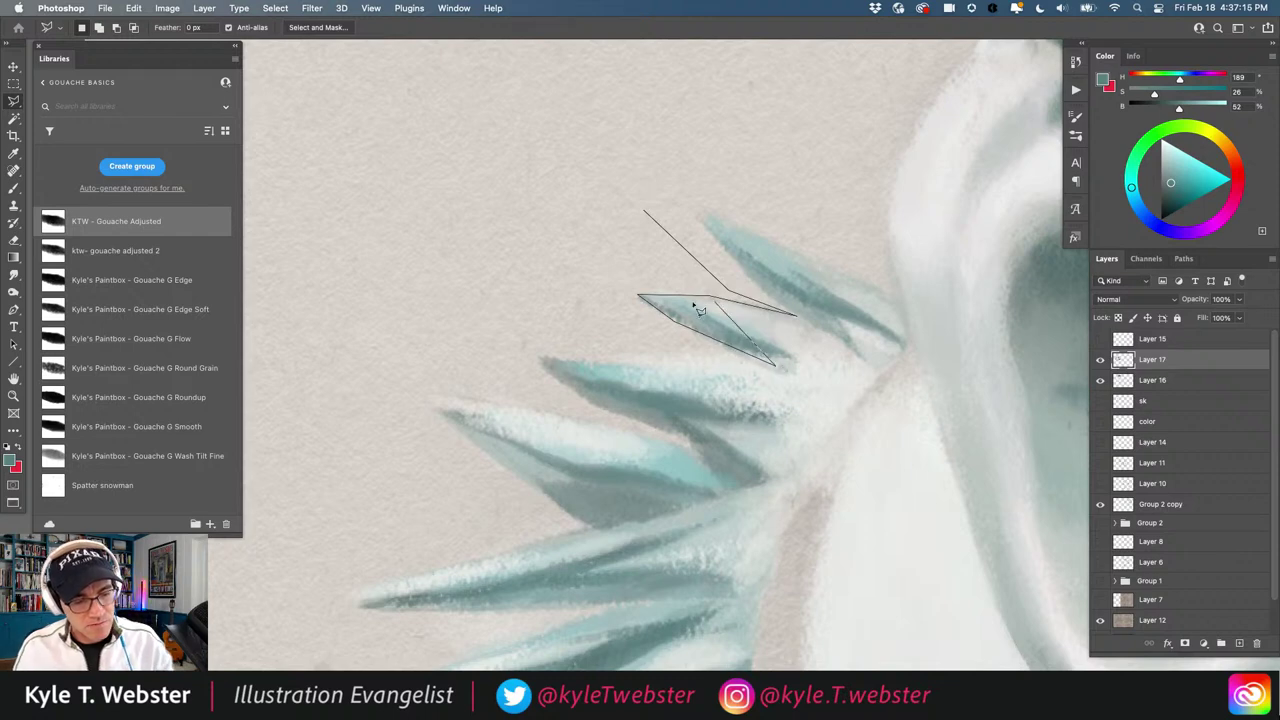
click(537, 360)
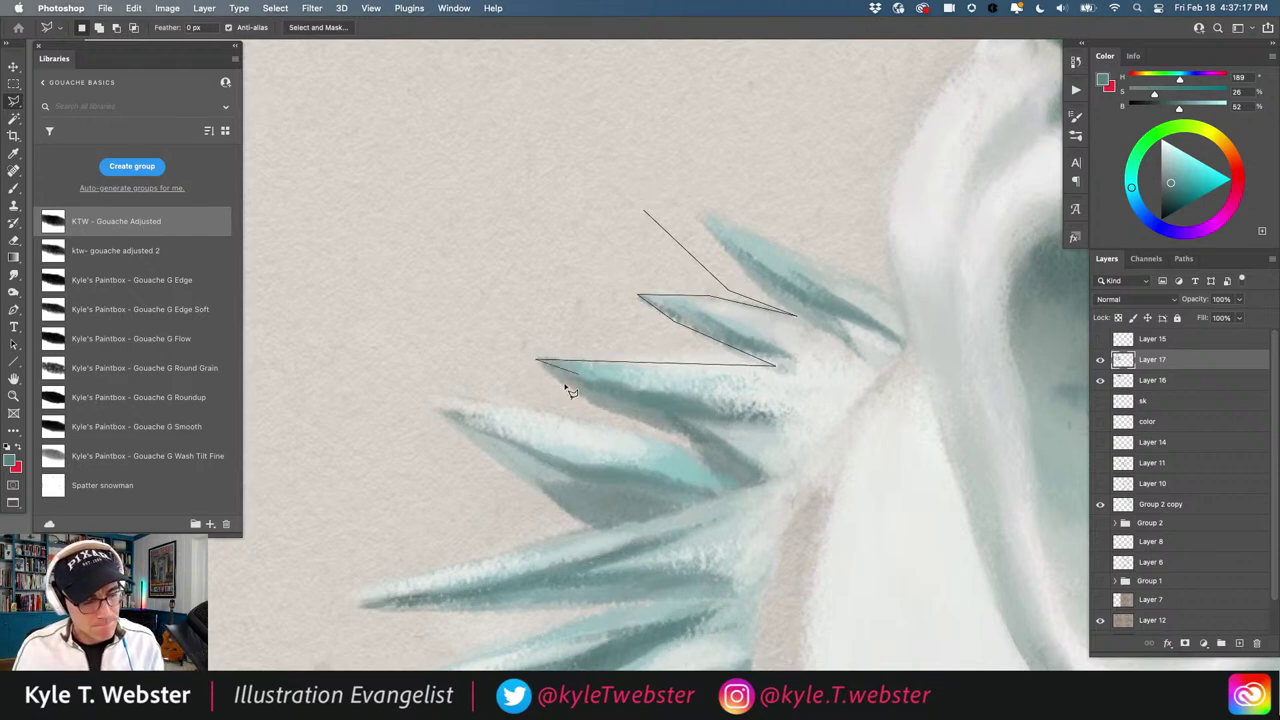
click(585, 398)
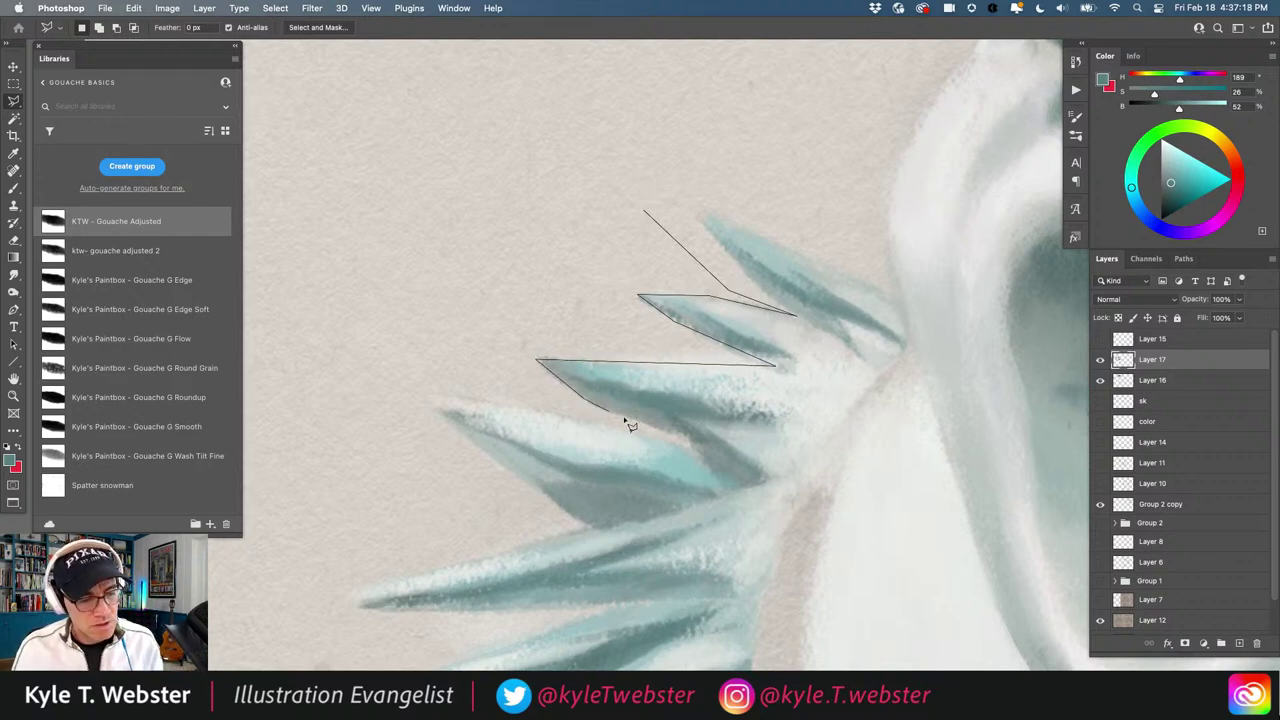
click(696, 450)
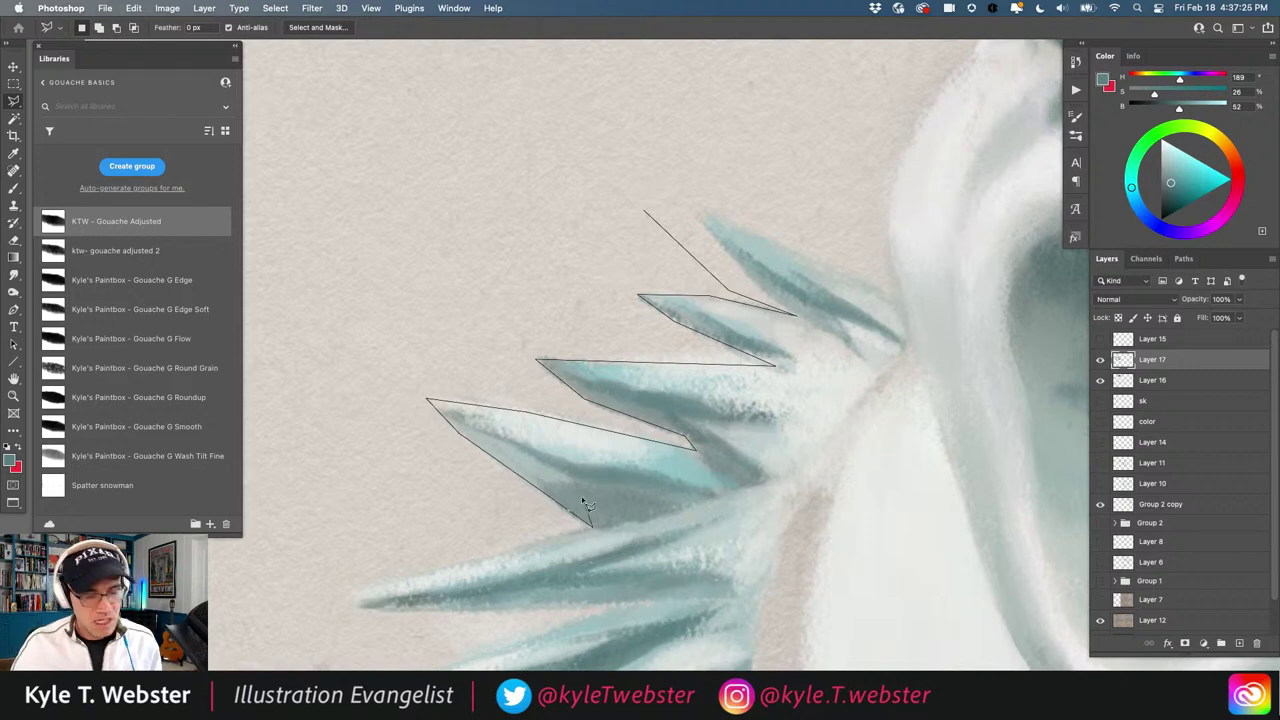
Continue the polygonal selection along the tips and gaps of the lower shoulder spikes to beneath the bottom spike
mouse_move(492, 509)
mouse_down()
mouse_move(623, 354)
mouse_move(686, 303)
mouse_up()
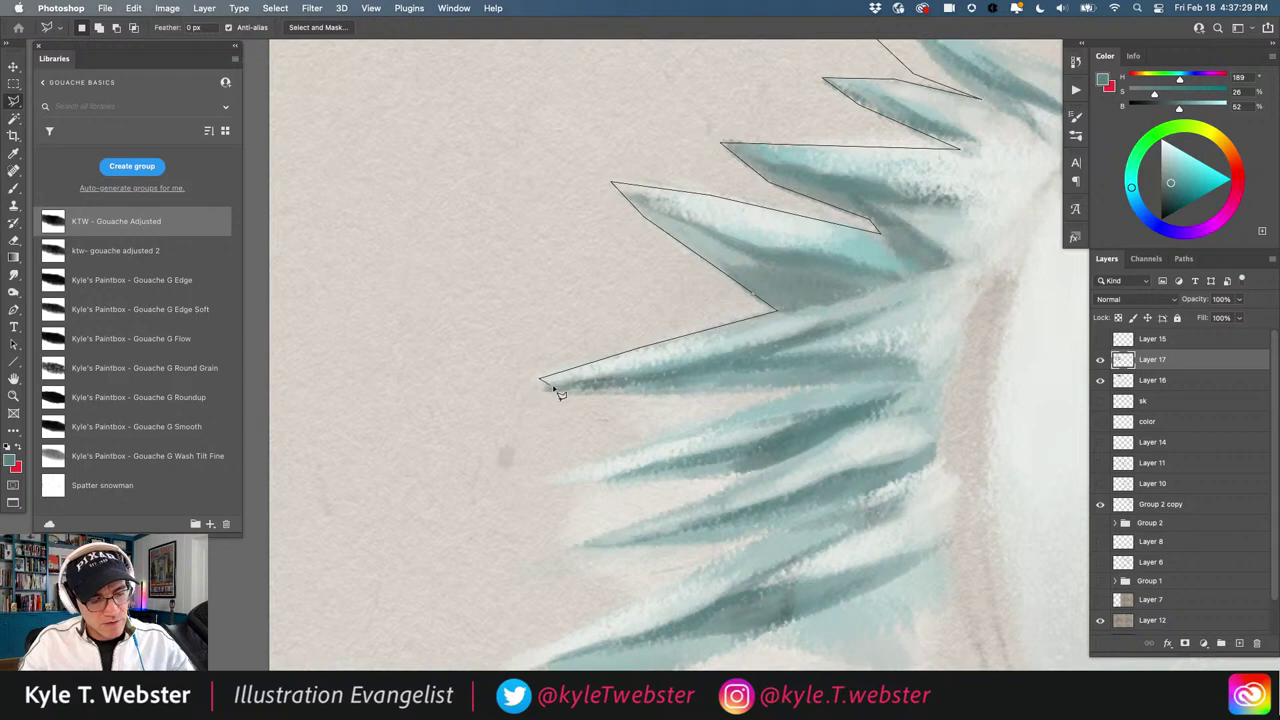
click(825, 388)
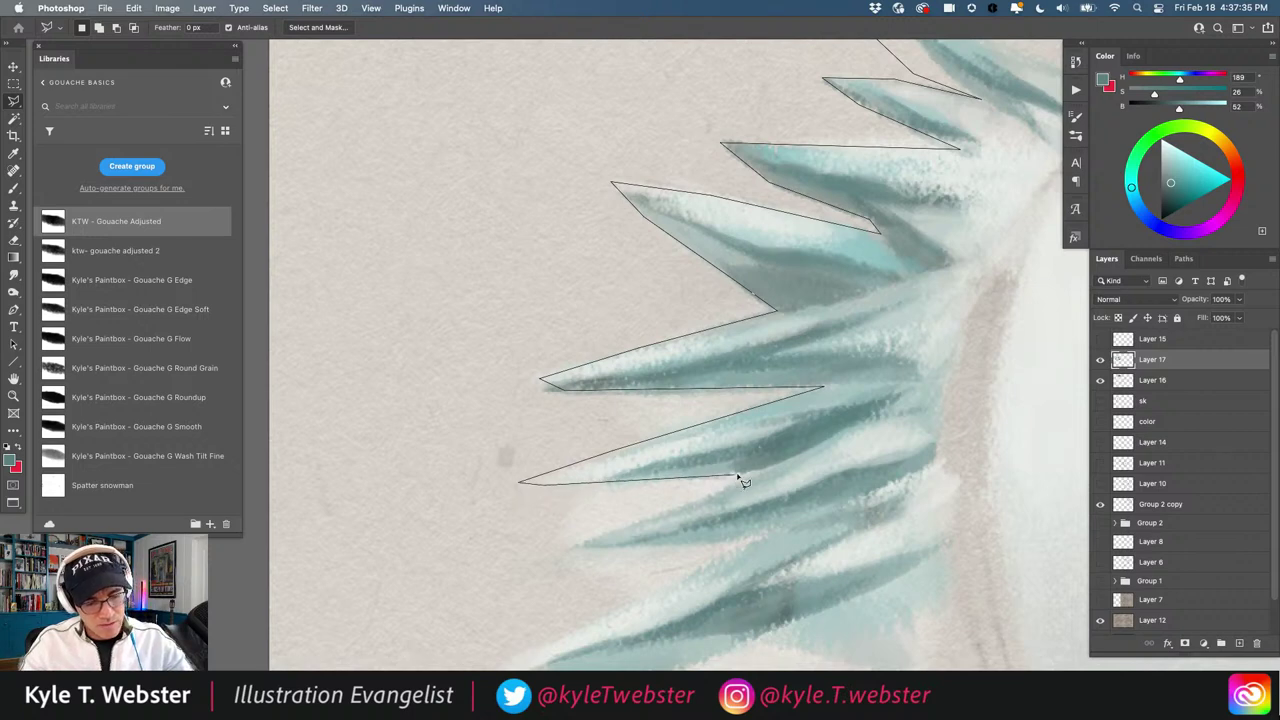
click(566, 548)
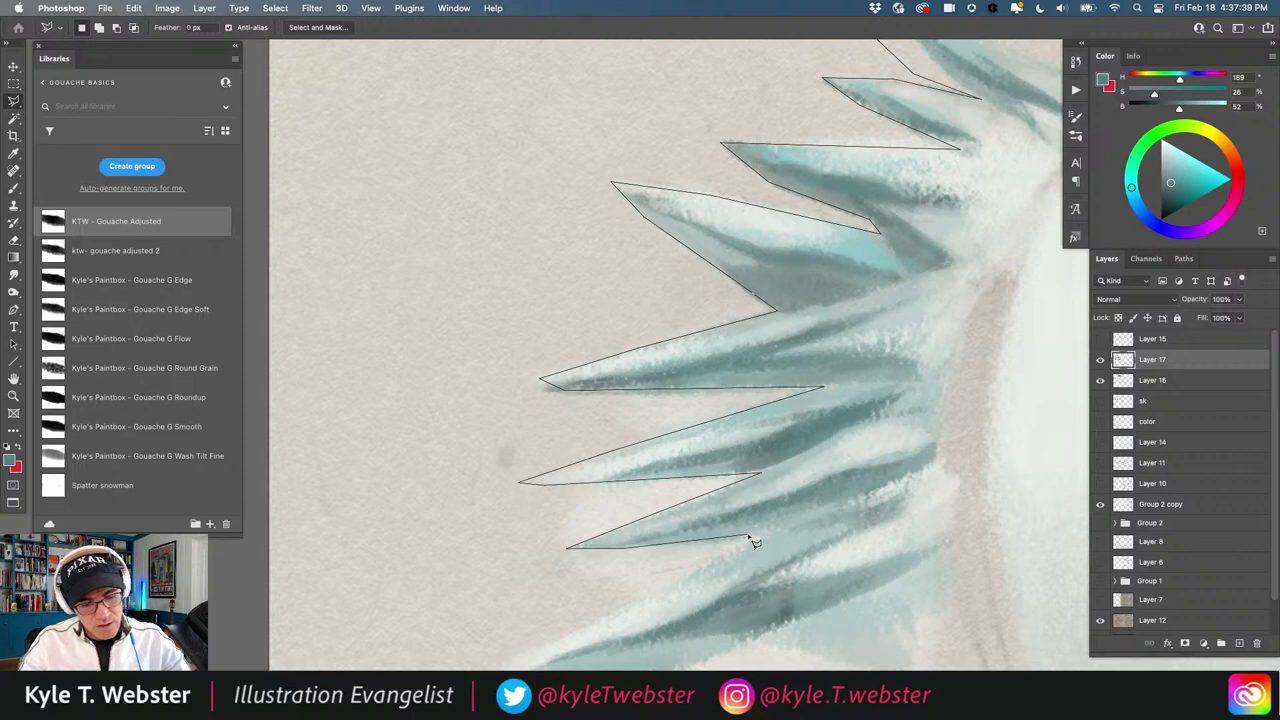
click(789, 527)
drag(654, 566, 611, 397)
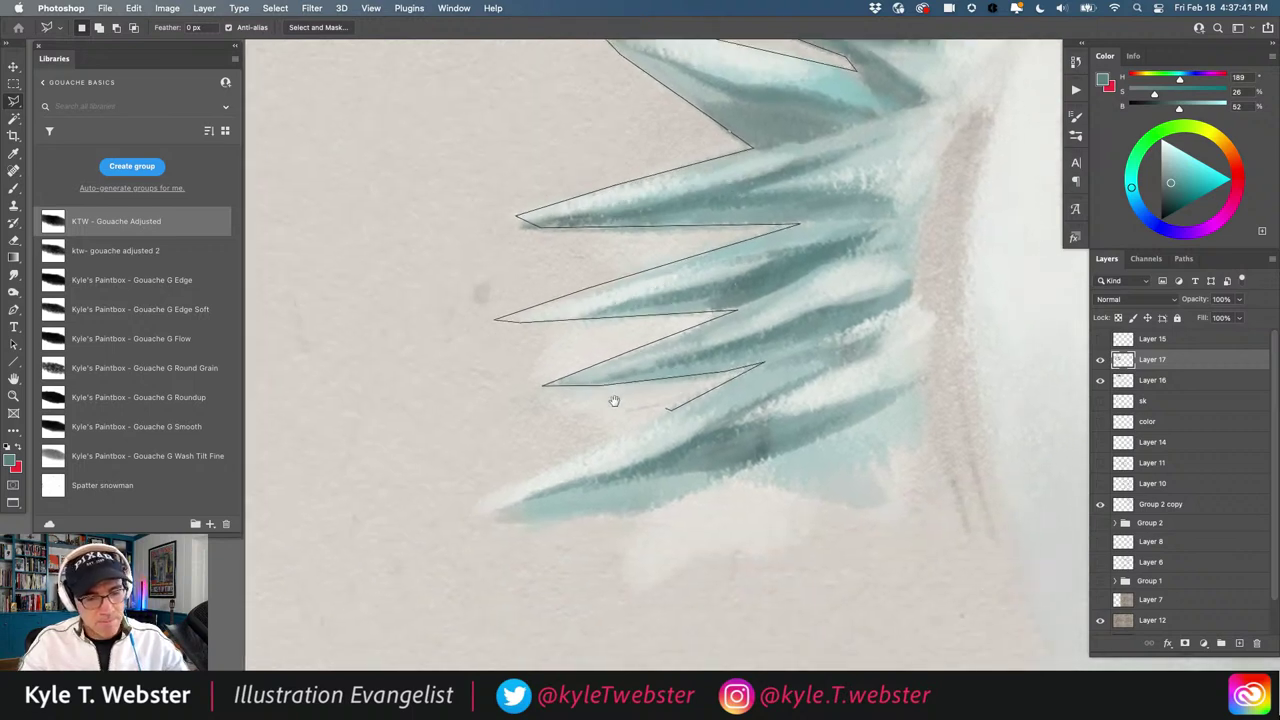
click(470, 511)
click(645, 510)
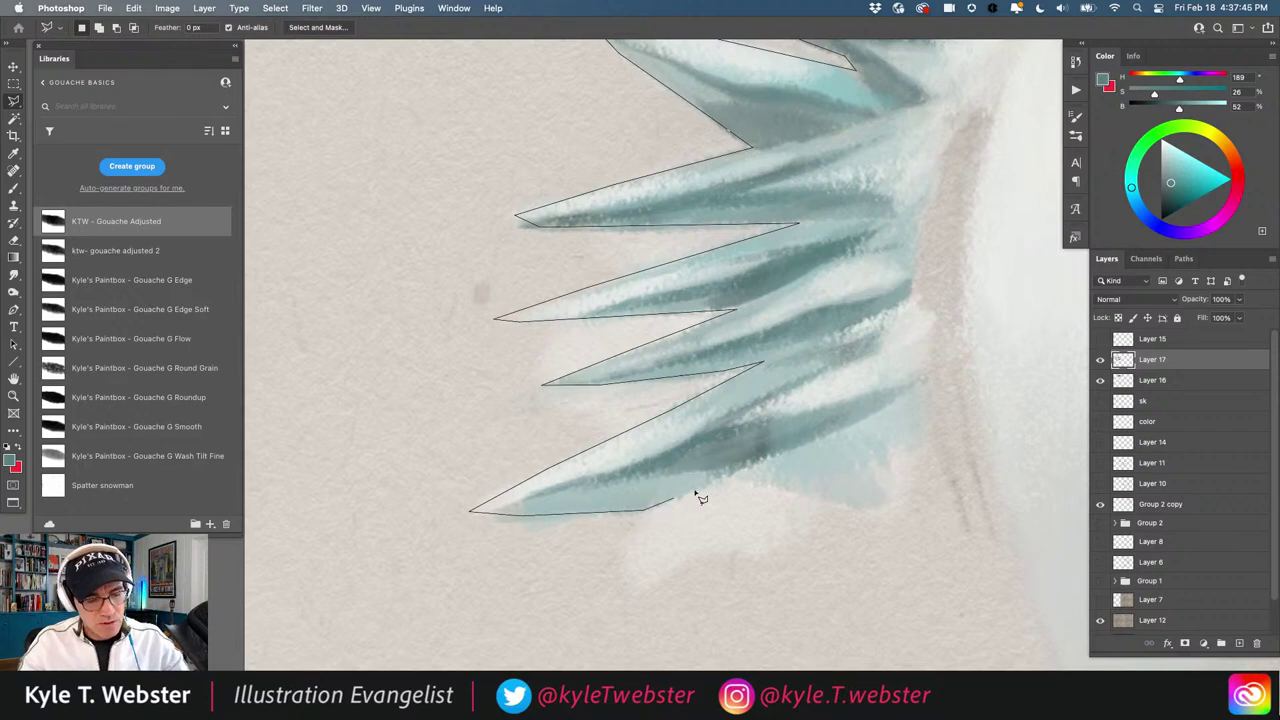
click(736, 479)
click(818, 493)
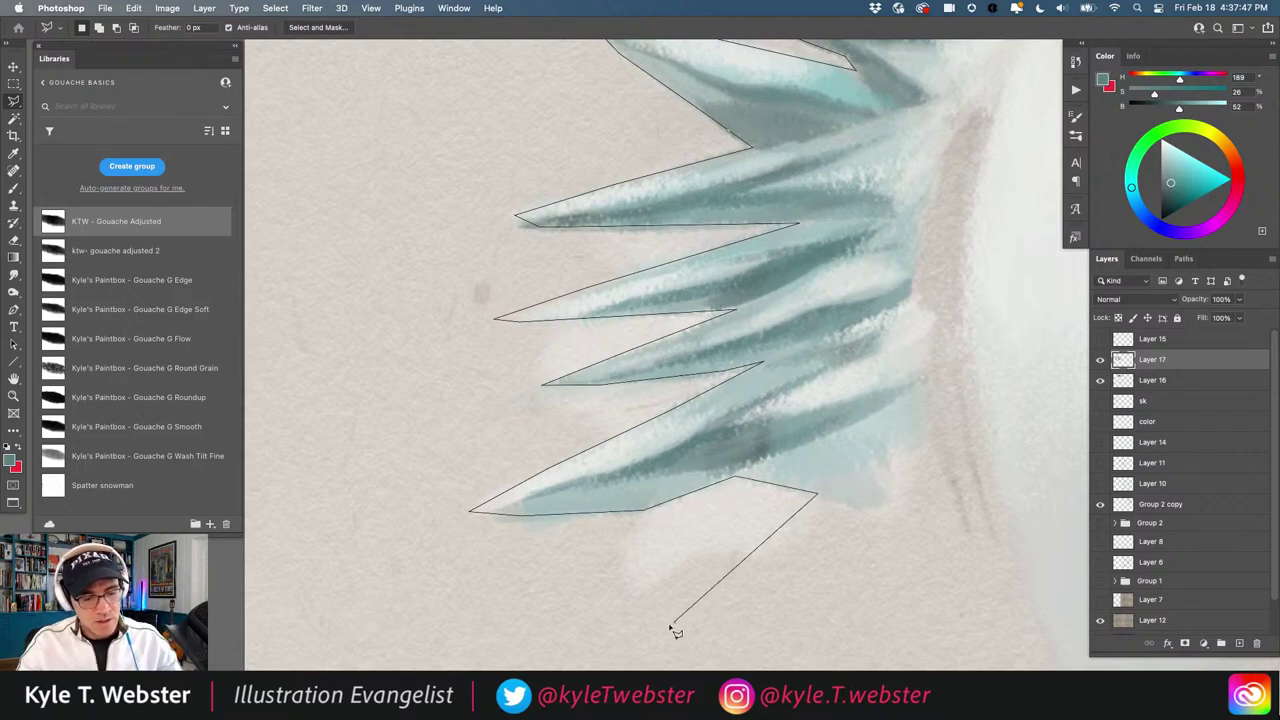
Close the polygonal selection around the empty background outside the whole row of spikes
click(675, 622)
click(522, 640)
click(370, 530)
click(404, 283)
click(435, 175)
drag(468, 142, 360, 362)
click(425, 162)
scroll(690, 75, up, 2)
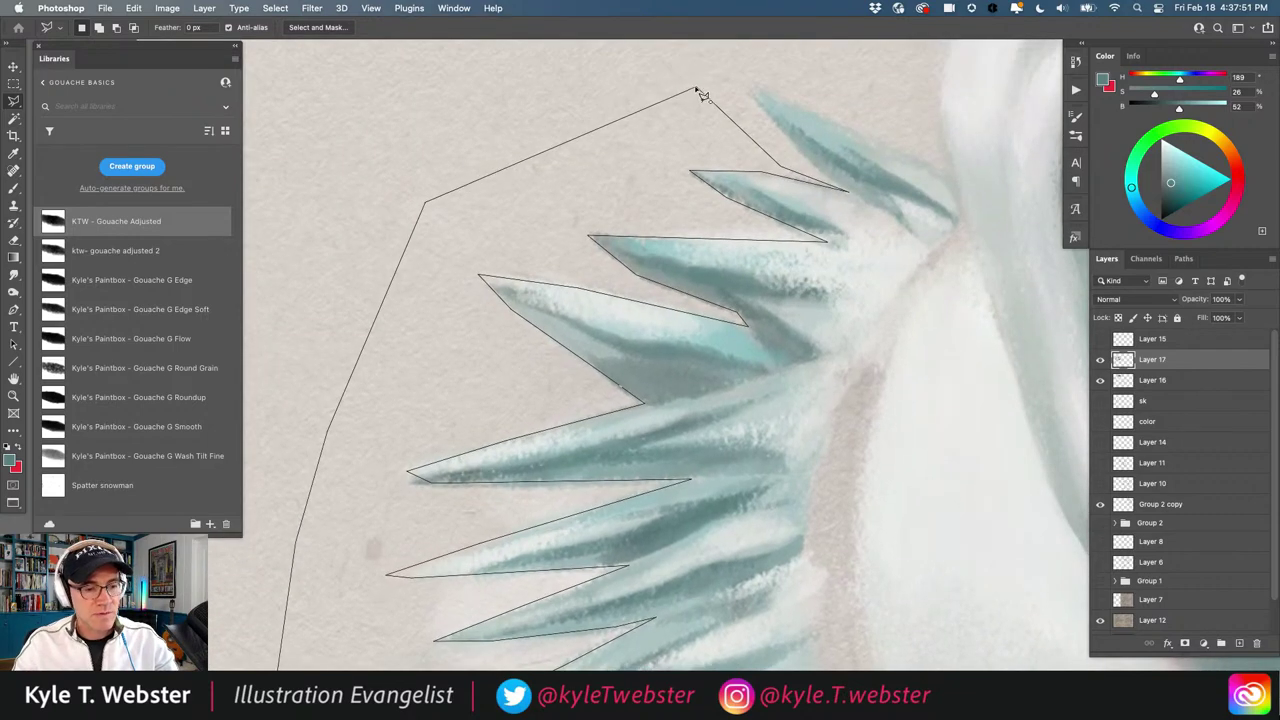
click(700, 92)
Clear the stray paint inside the selection on Layer 17 and Layer 16, then remove the selection
key(super+minus)
drag(474, 475, 416, 402)
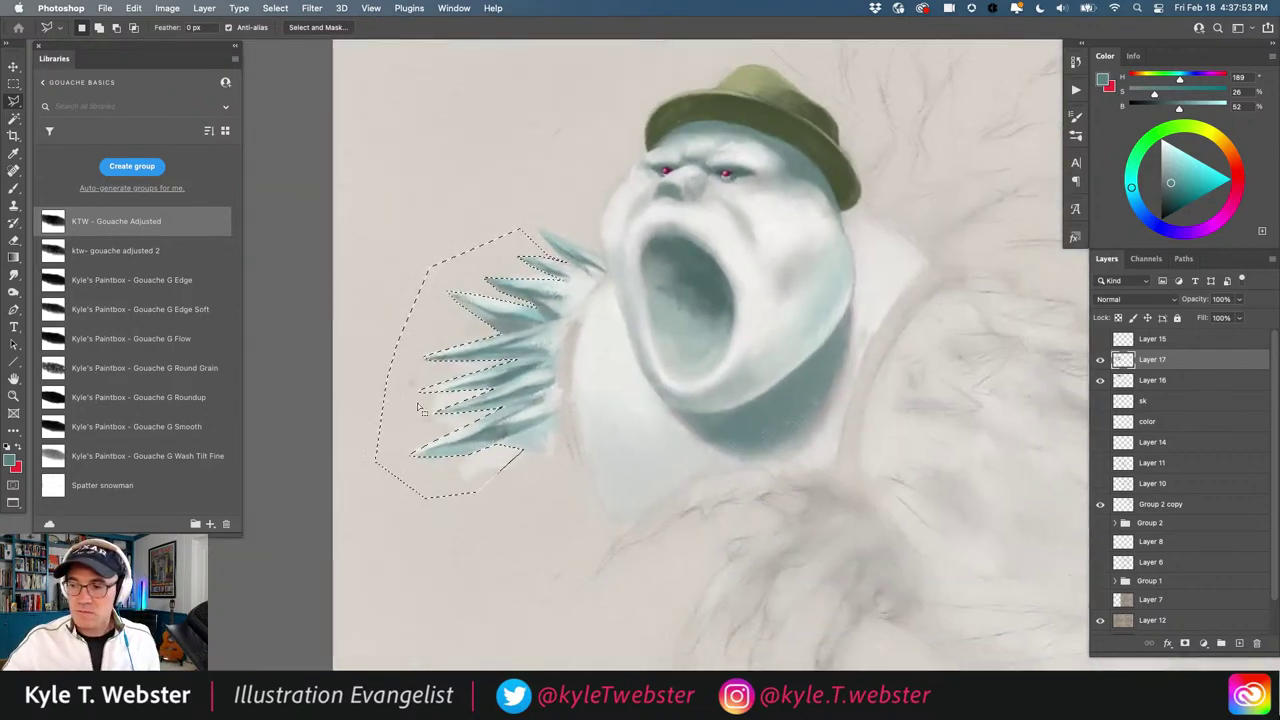
key(super+d)
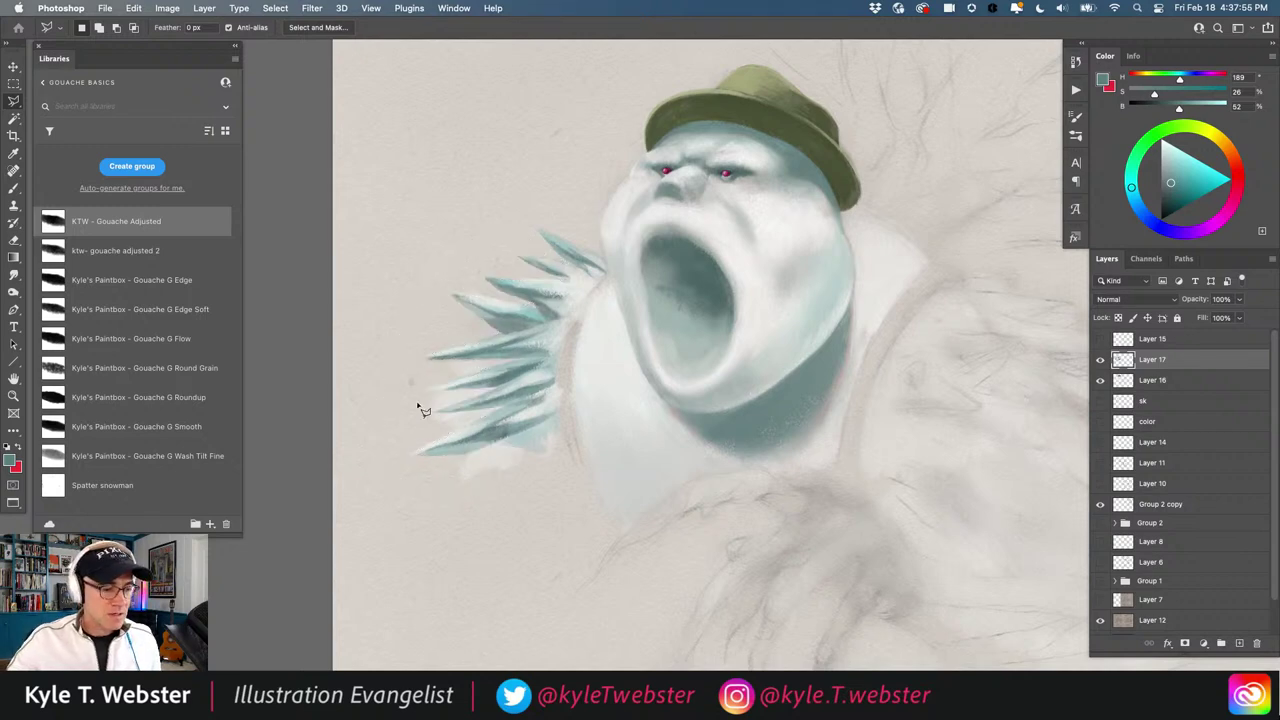
key(super+shift+d)
click(1121, 381)
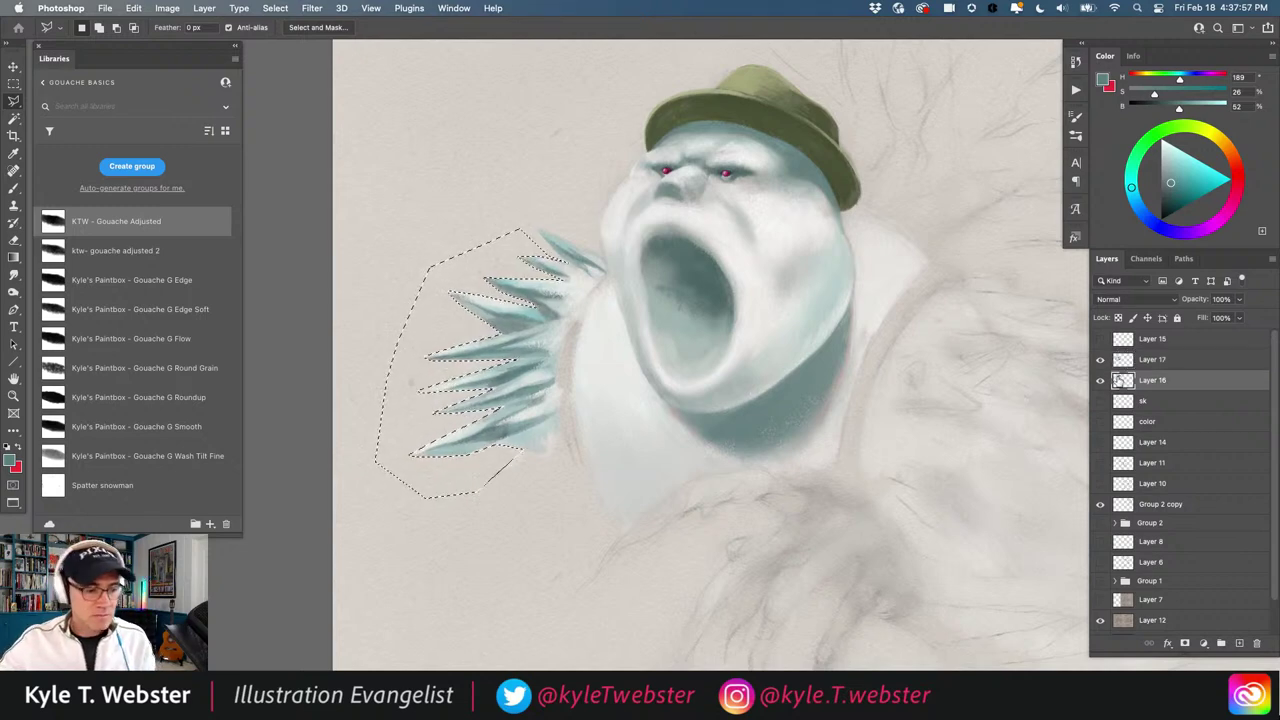
key(super+d)
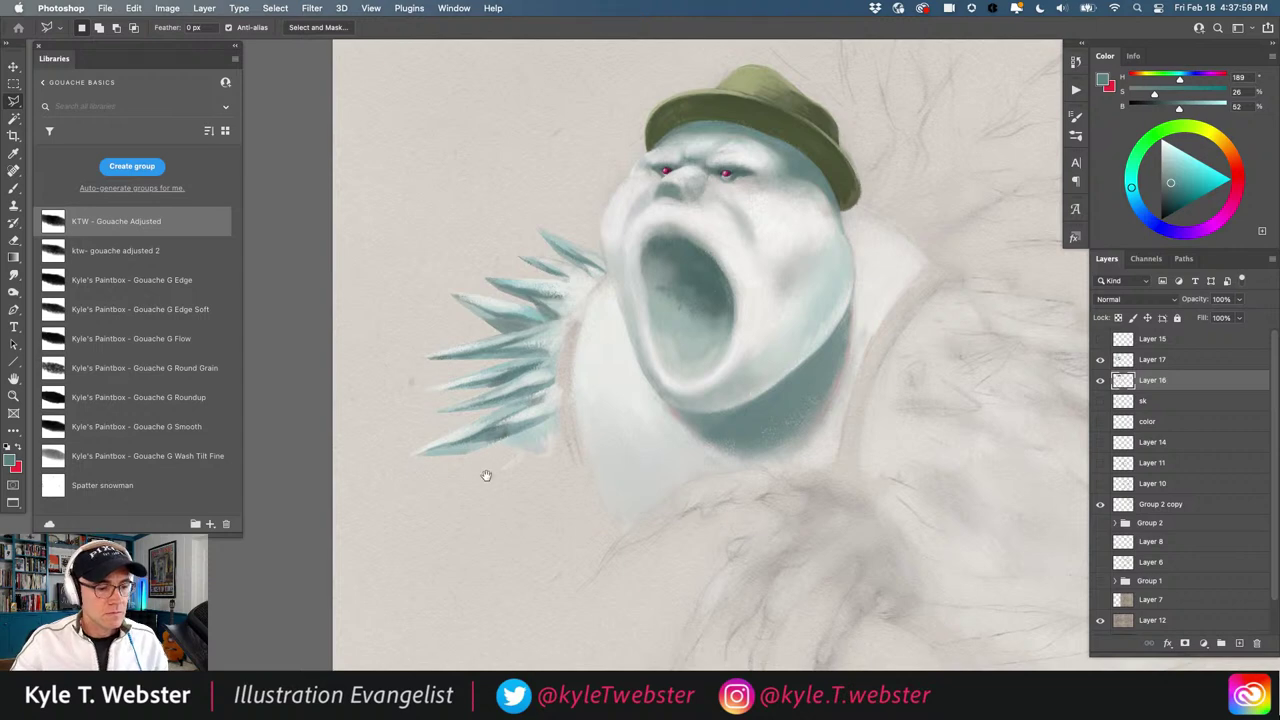
Merge Layer 17 with Layer 16 and soften the lower spikes' edges with the Smudge tool at 69% strength
alt+click(456, 485)
mouse_move(456, 485)
mouse_down()
mouse_move(403, 471)
mouse_move(437, 477)
mouse_up()
key(b)
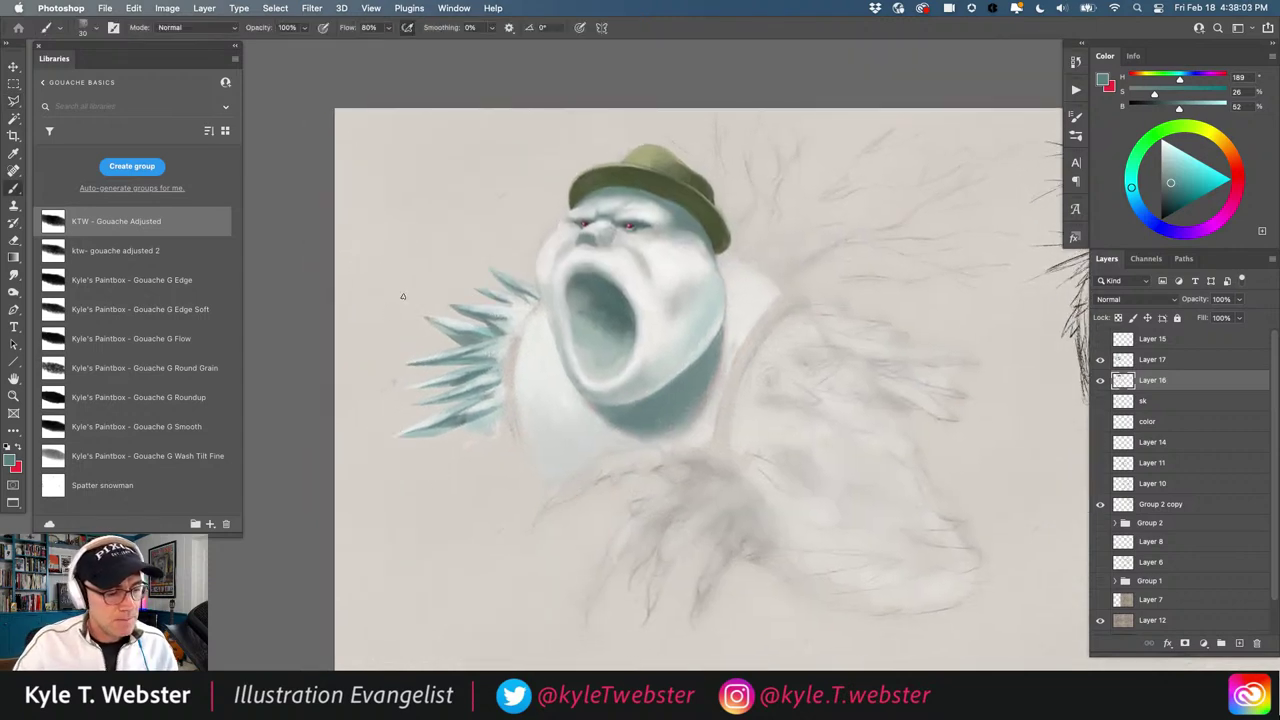
super+click(476, 408)
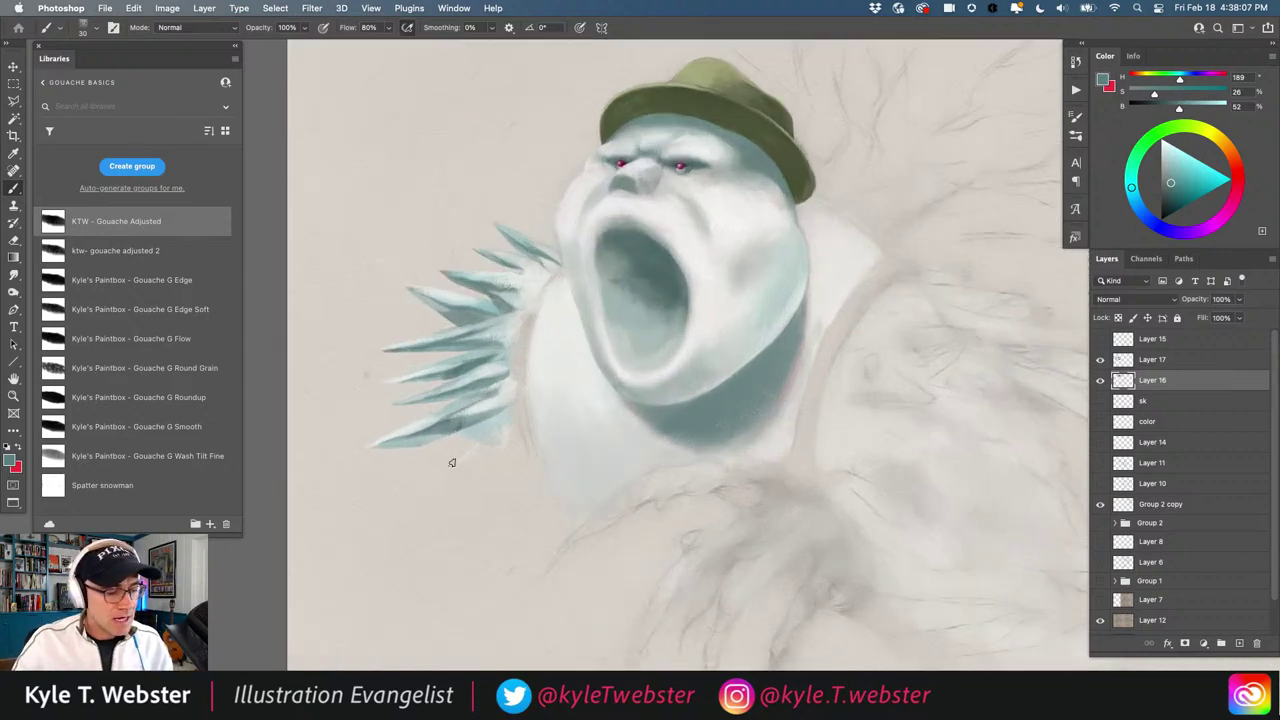
key(r)
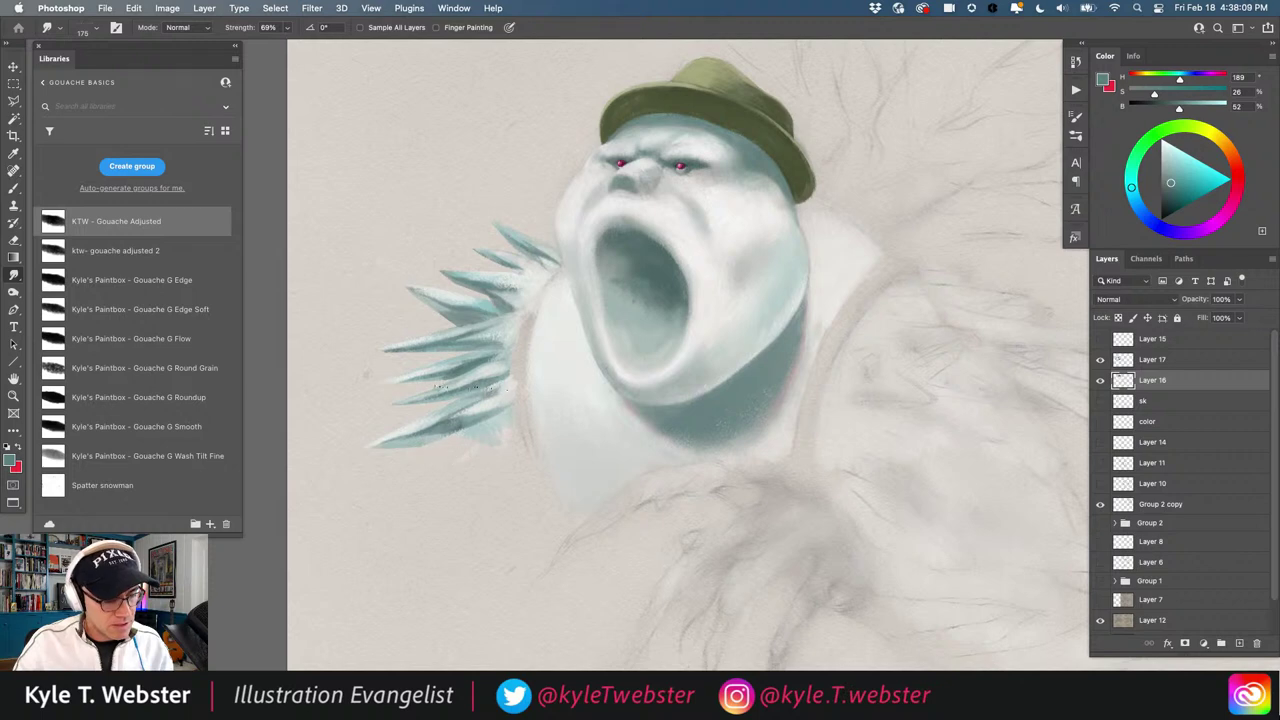
click(1119, 361)
key(super+e)
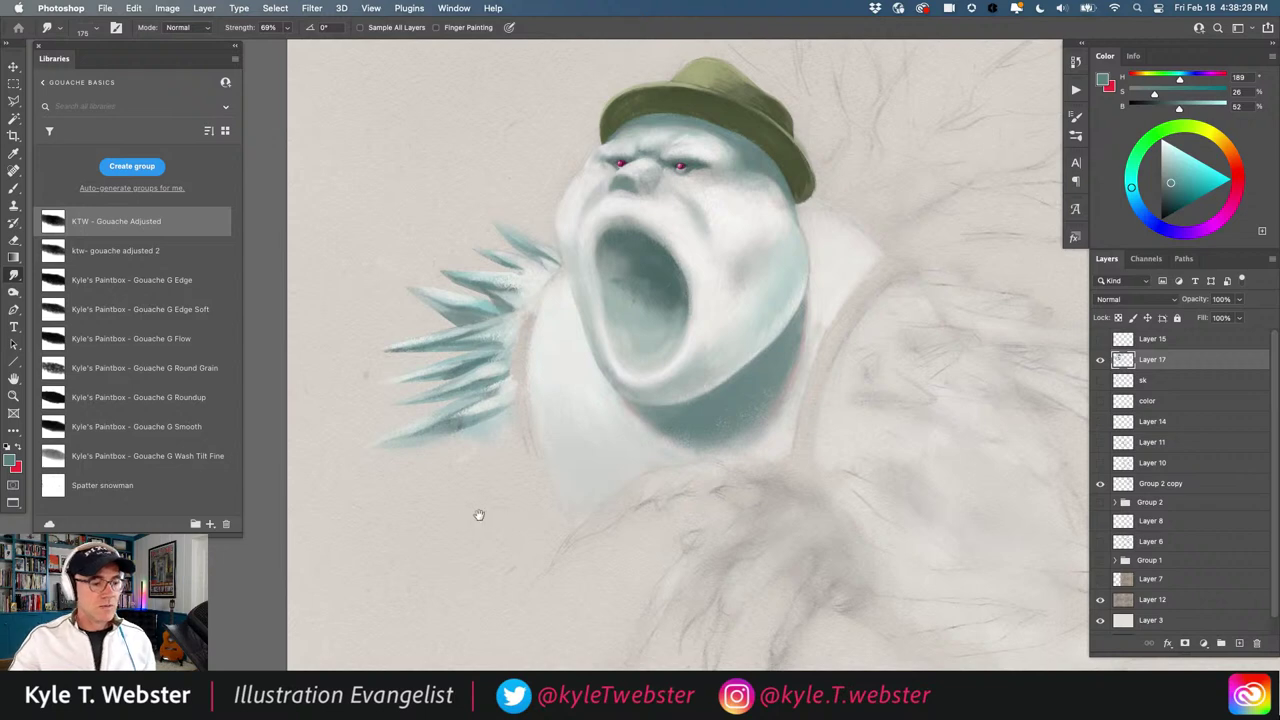
Paint pale teal-grey fur beneath the bottom shoulder spike with the Brush enlarged to size 100, using colors sampled from the painting
mouse_move(479, 515)
mouse_down()
mouse_move(423, 457)
mouse_move(428, 437)
mouse_up()
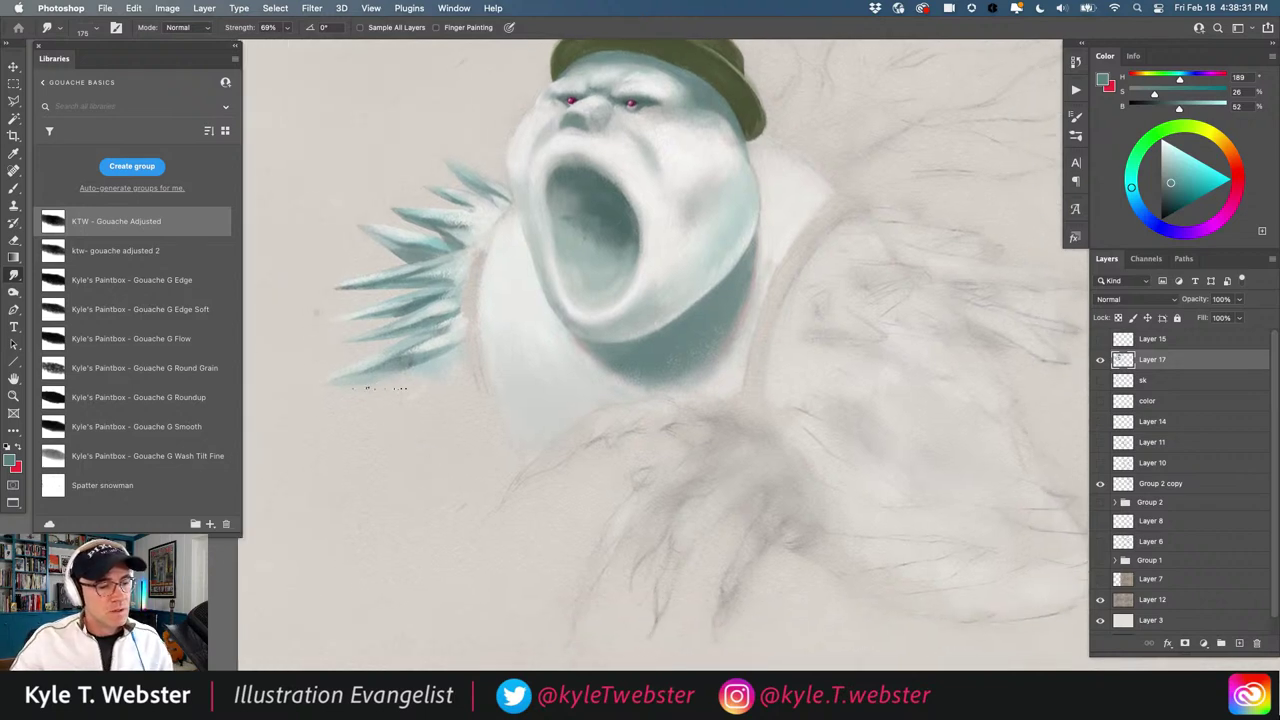
key(b)
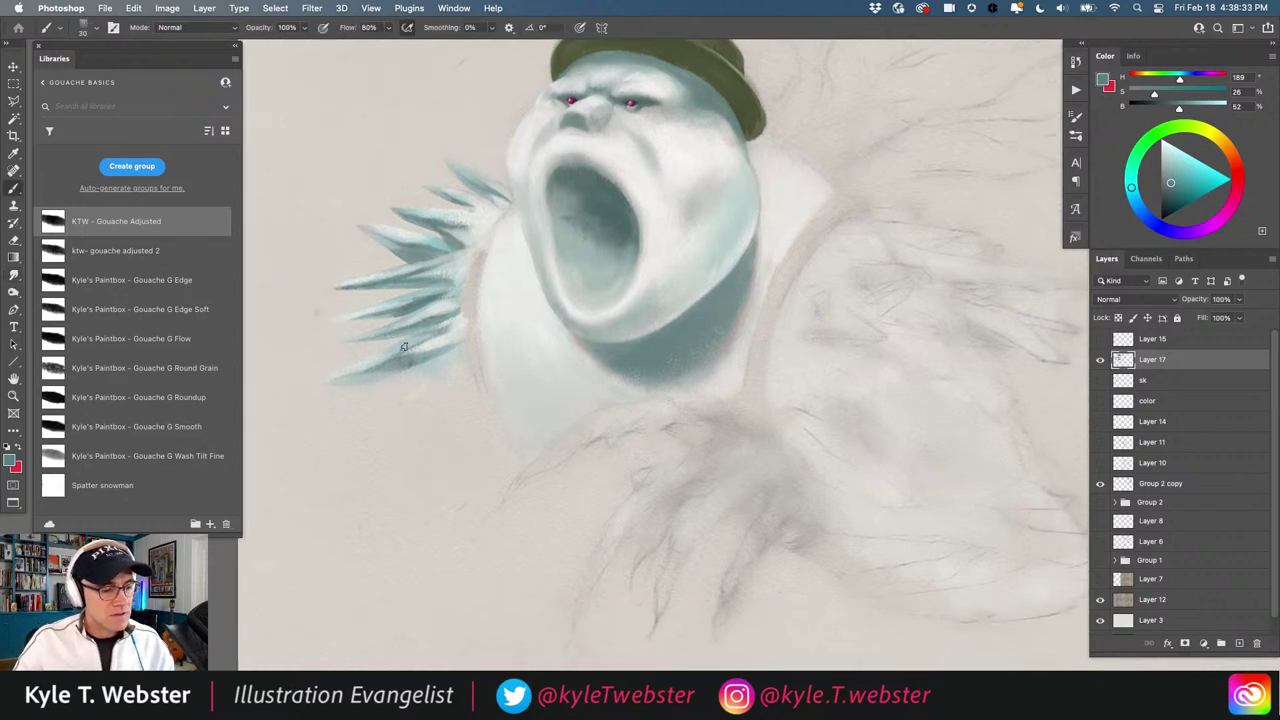
alt+click(508, 292)
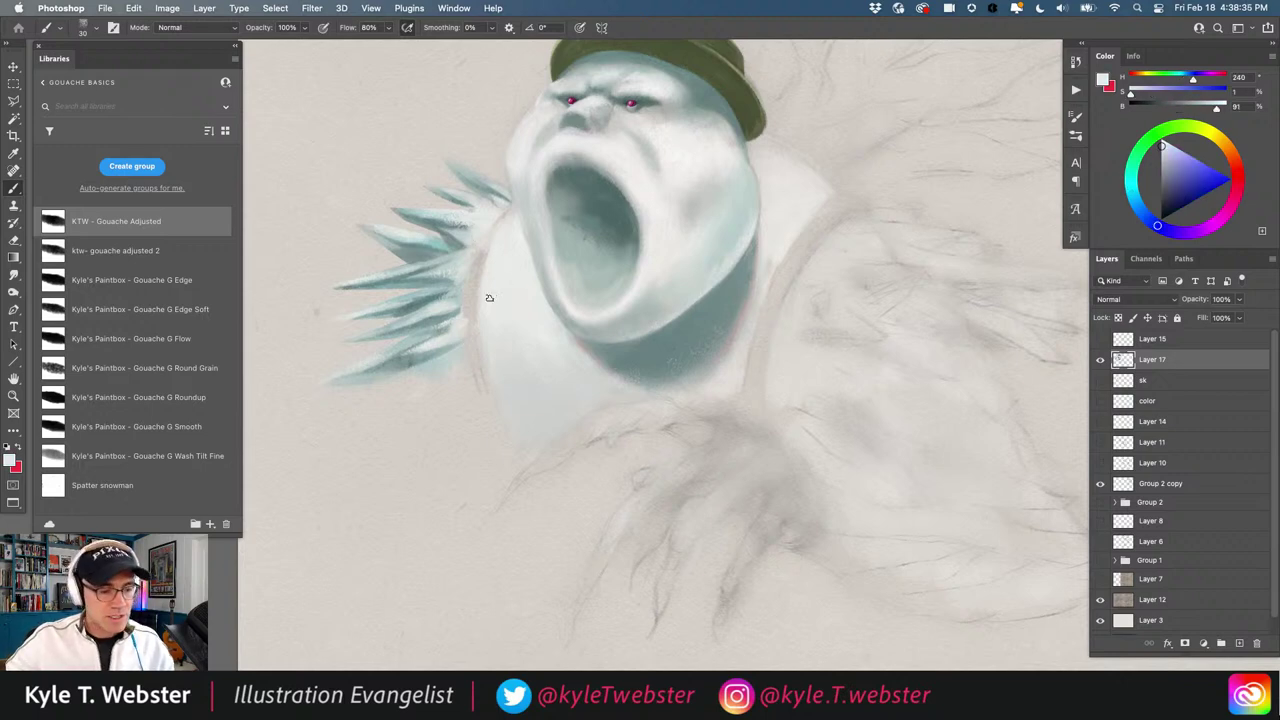
key(bracketright)
key(bracketright)
key(bracketright)
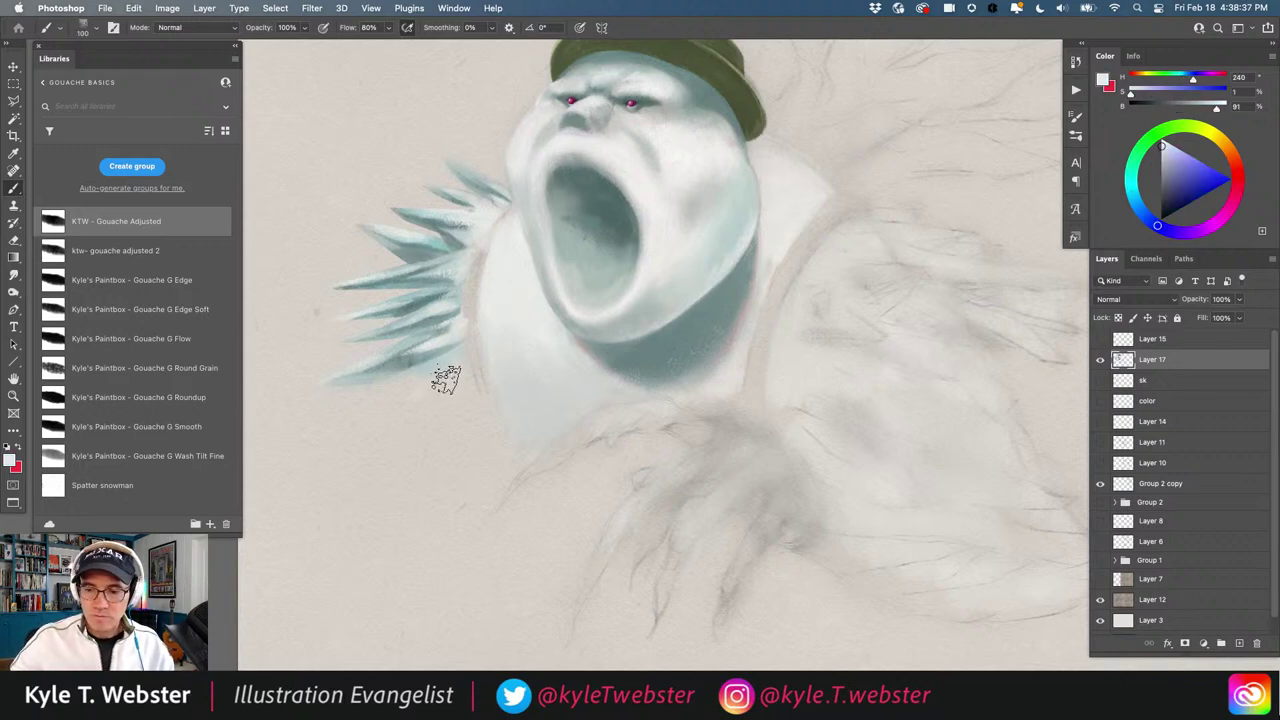
alt+click(446, 364)
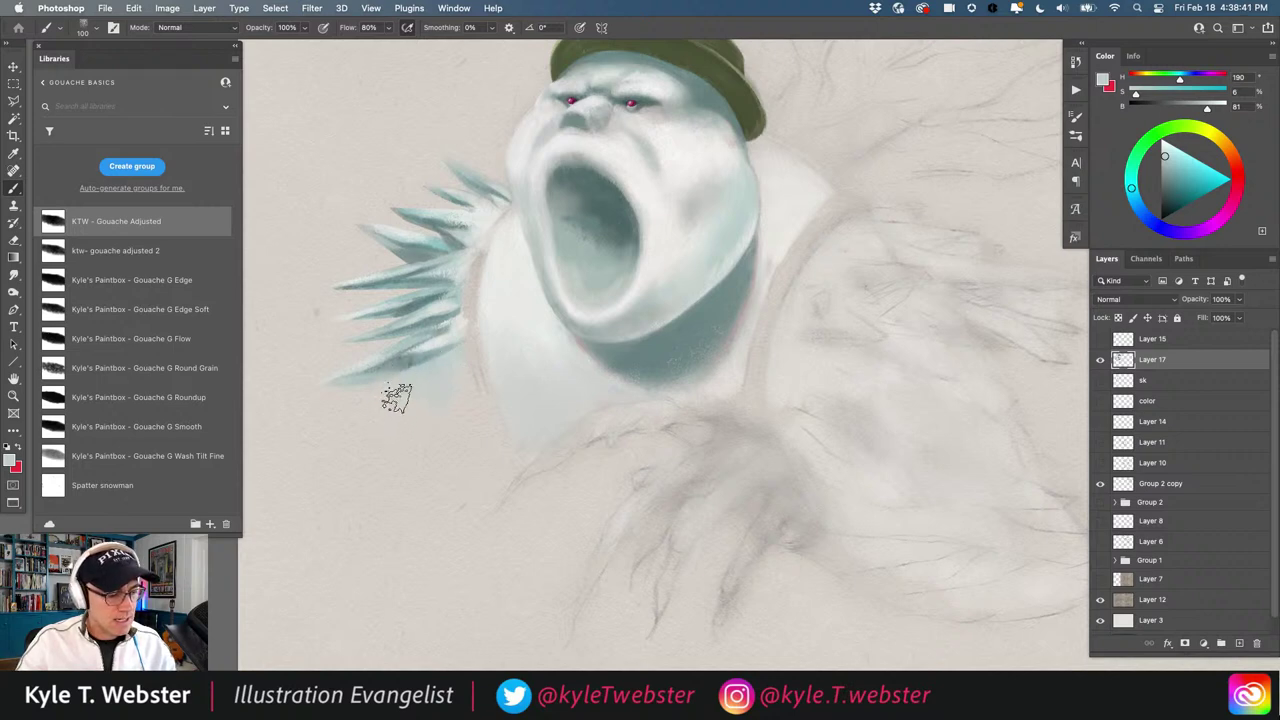
mouse_move(412, 397)
mouse_down()
mouse_move(443, 382)
mouse_move(458, 396)
mouse_move(490, 358)
mouse_up()
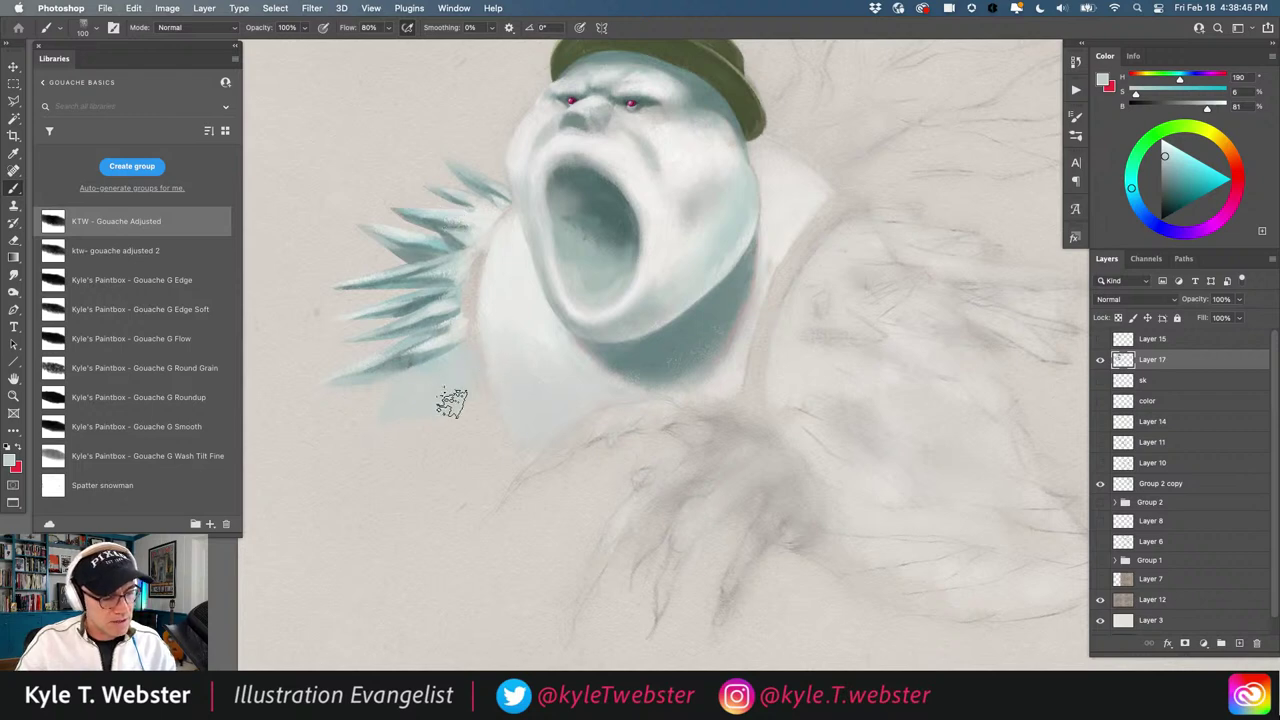
Extend the fur patch below the spikes with sampled teal-grey and off-white, and soften its lower edge with the Smudge tool at 69% strength
alt+click(636, 346)
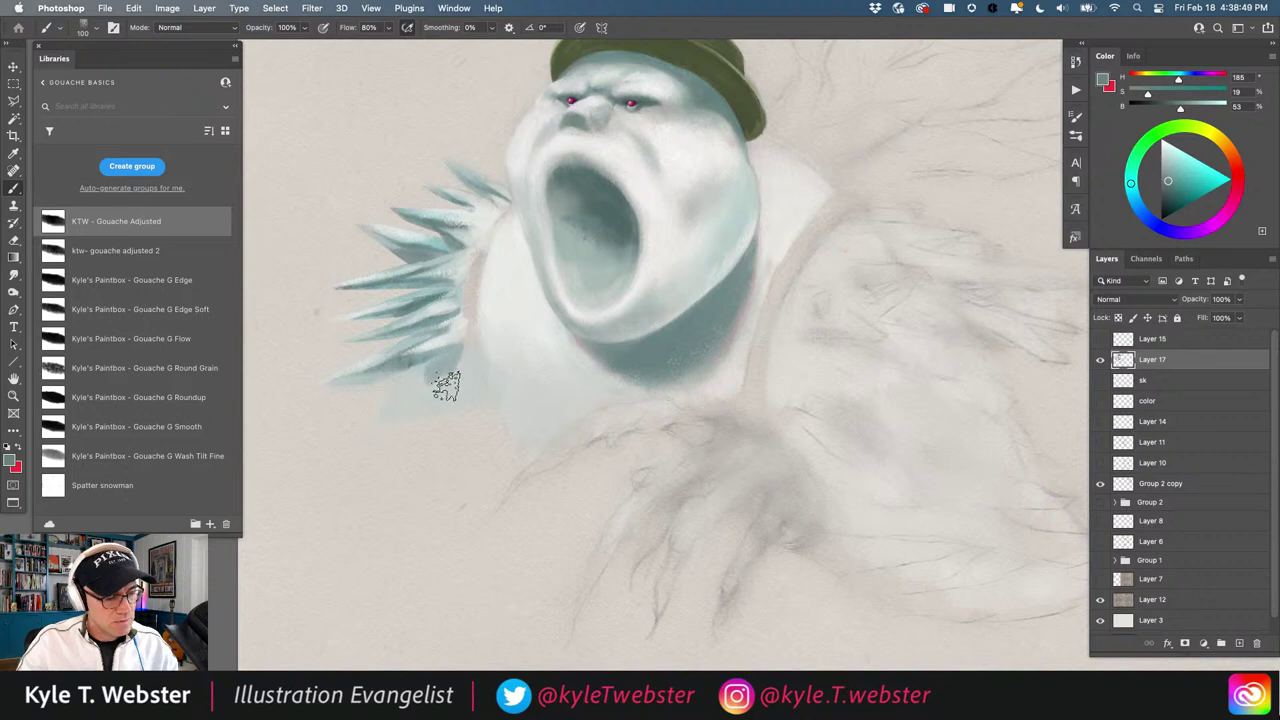
alt+click(407, 390)
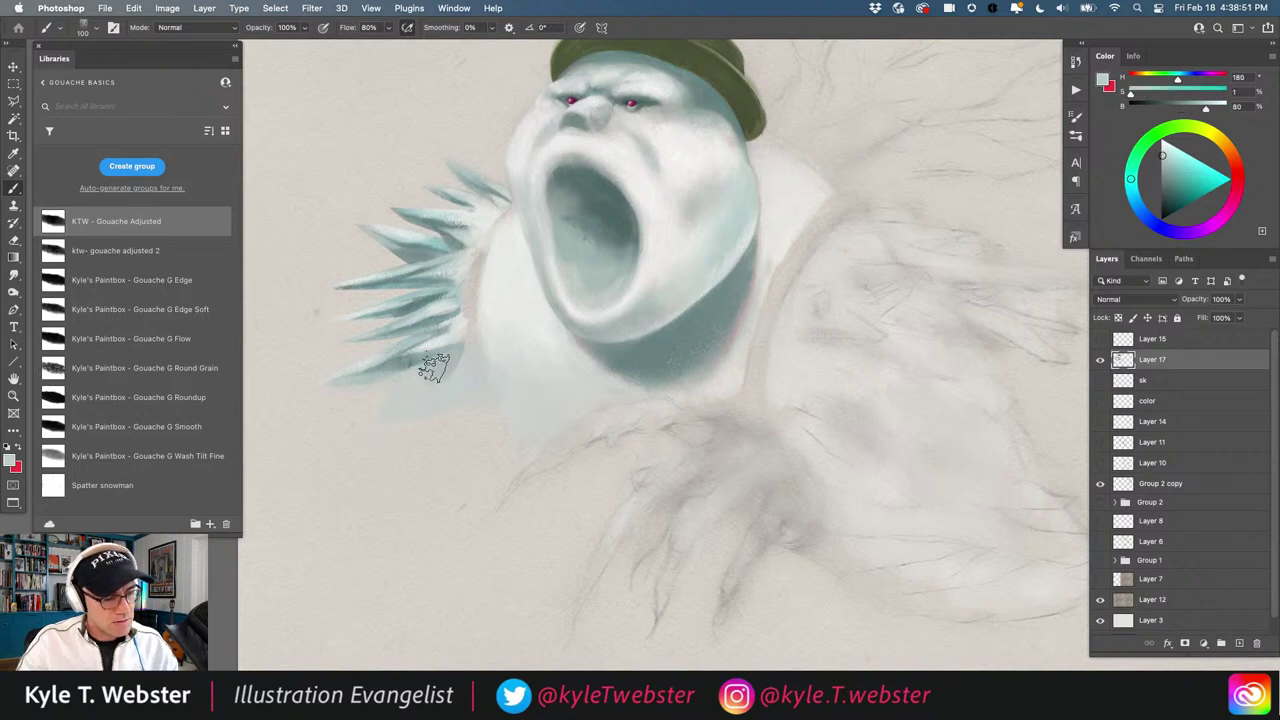
alt+click(461, 347)
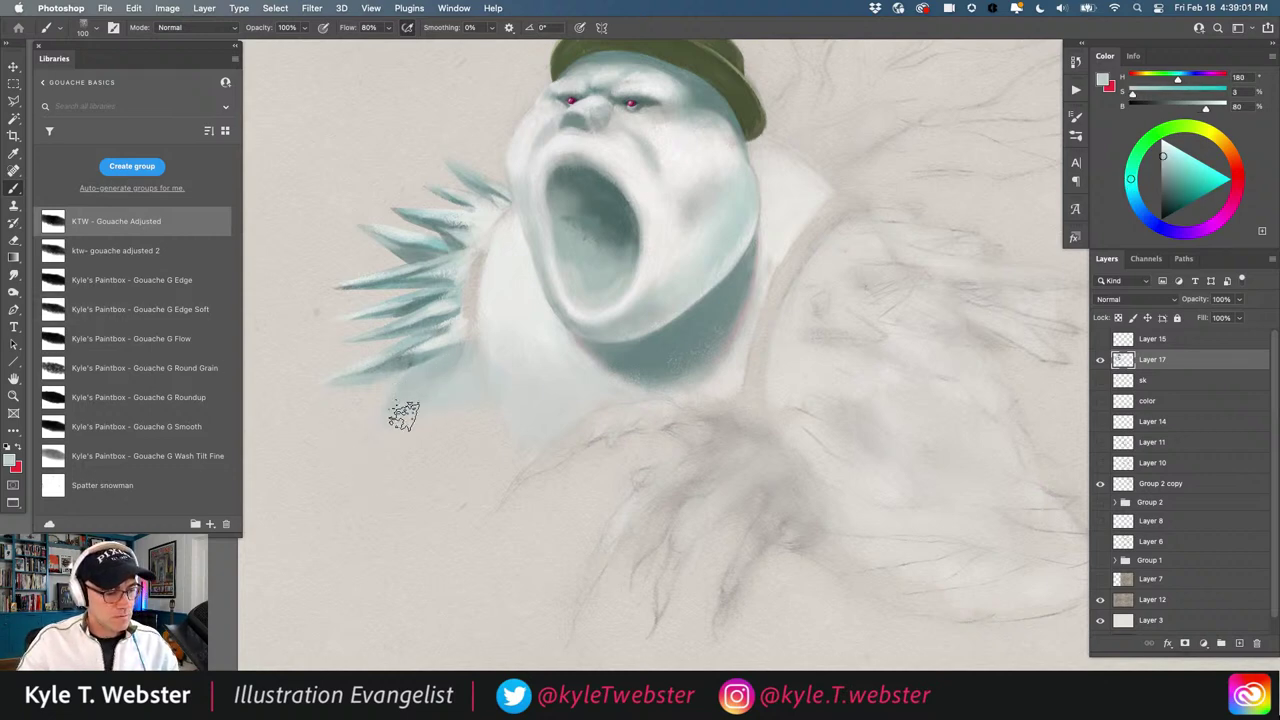
alt+click(510, 294)
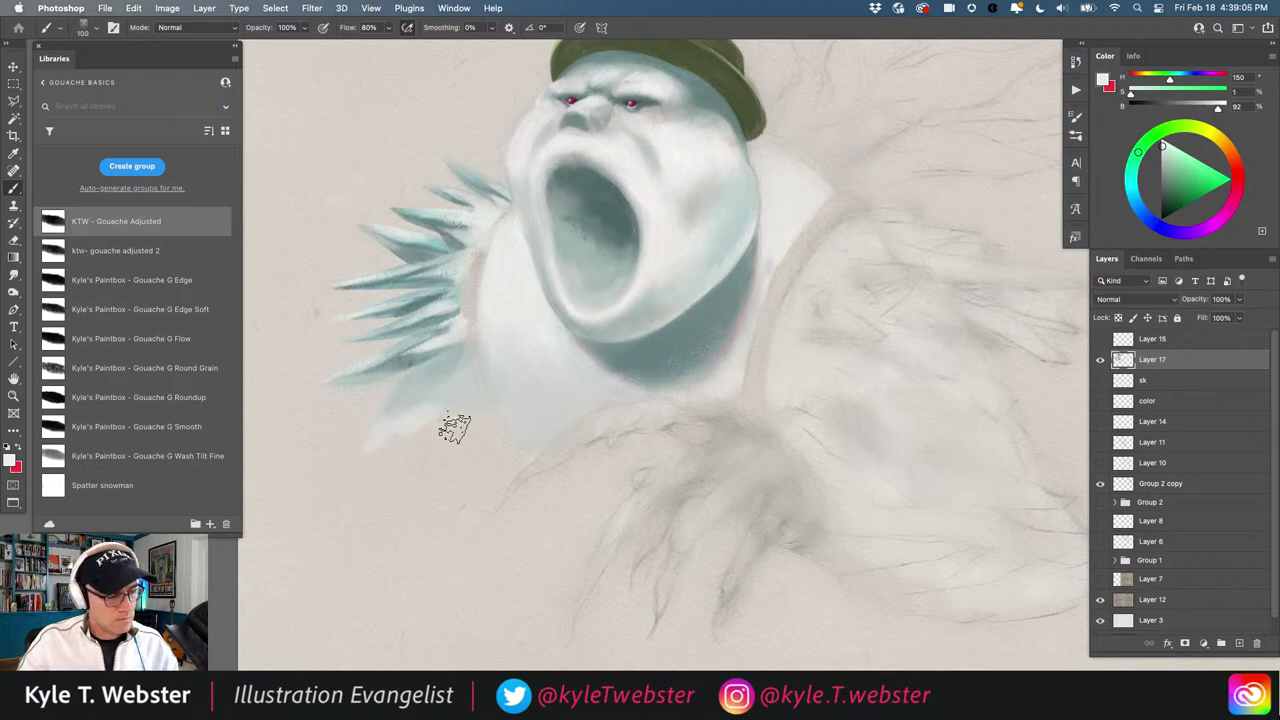
alt+click(455, 377)
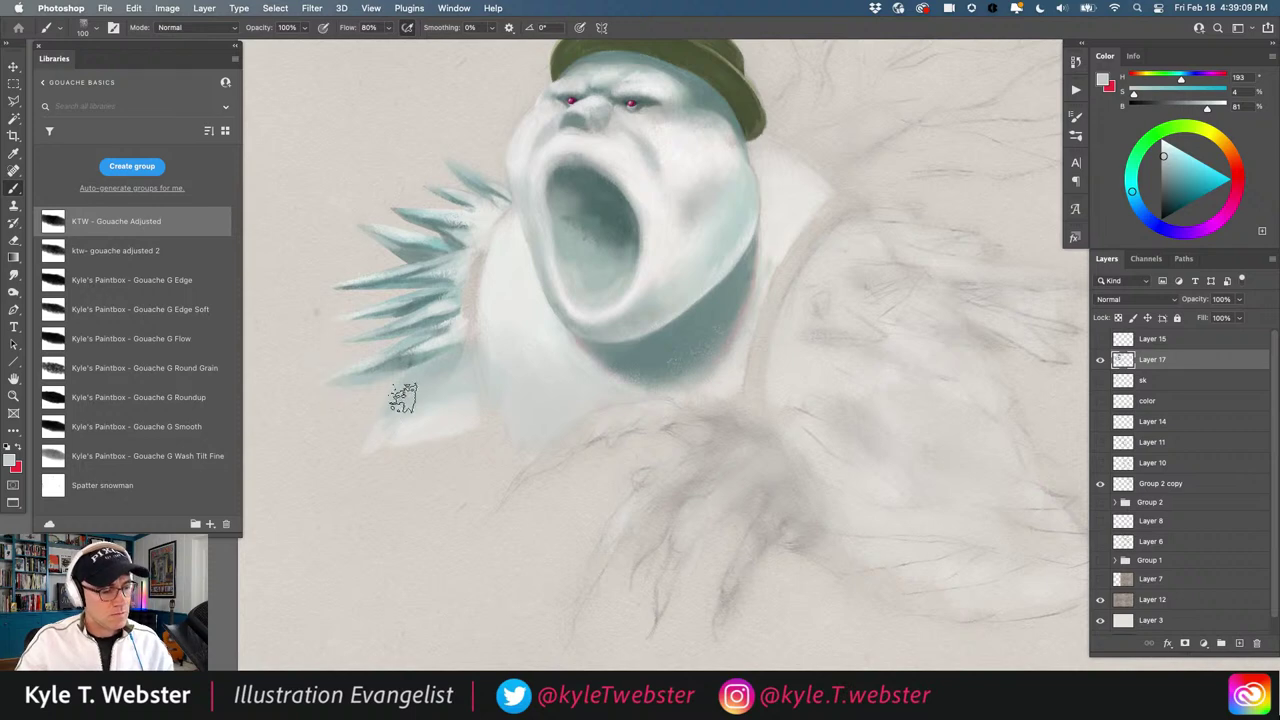
key(r)
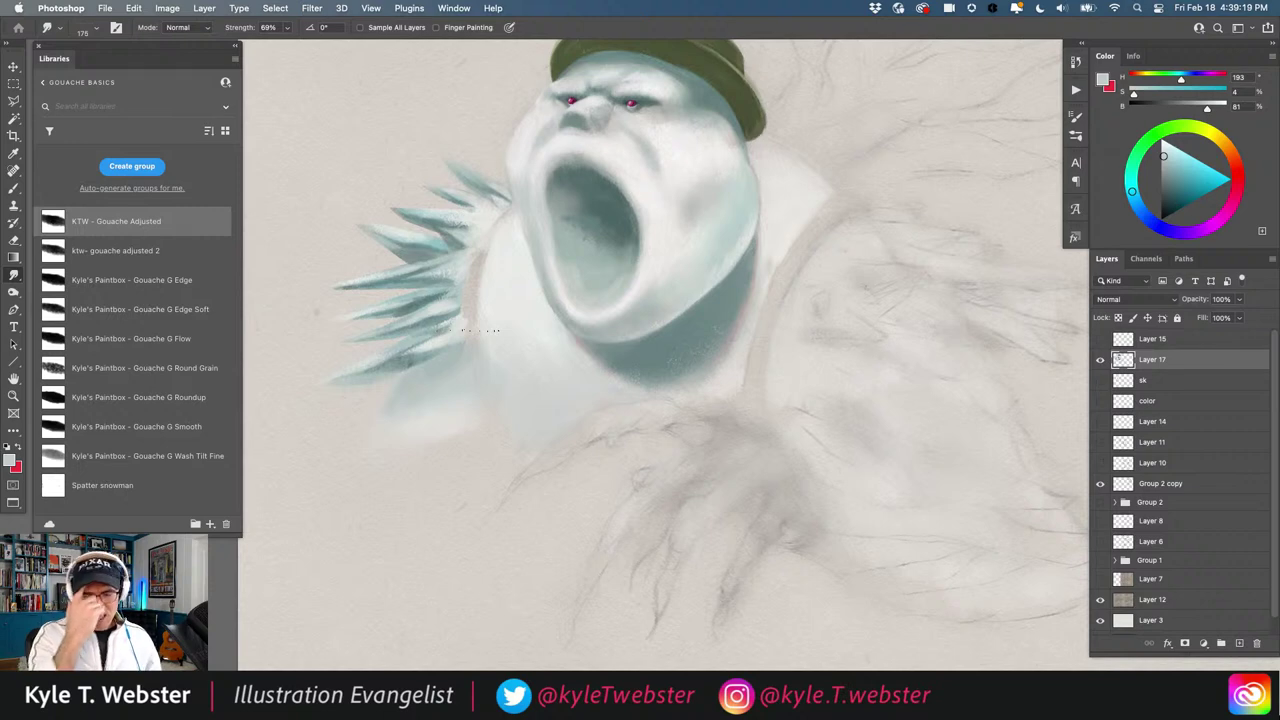
key(l)
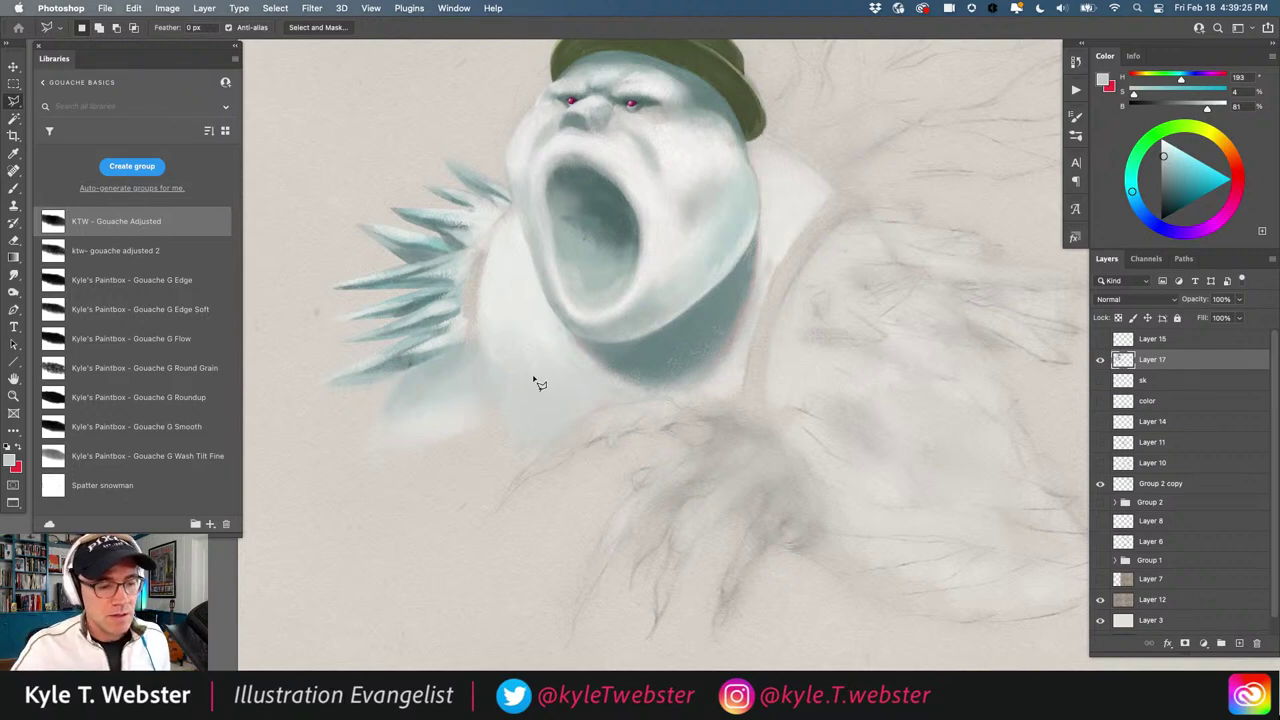
drag(443, 390, 400, 390)
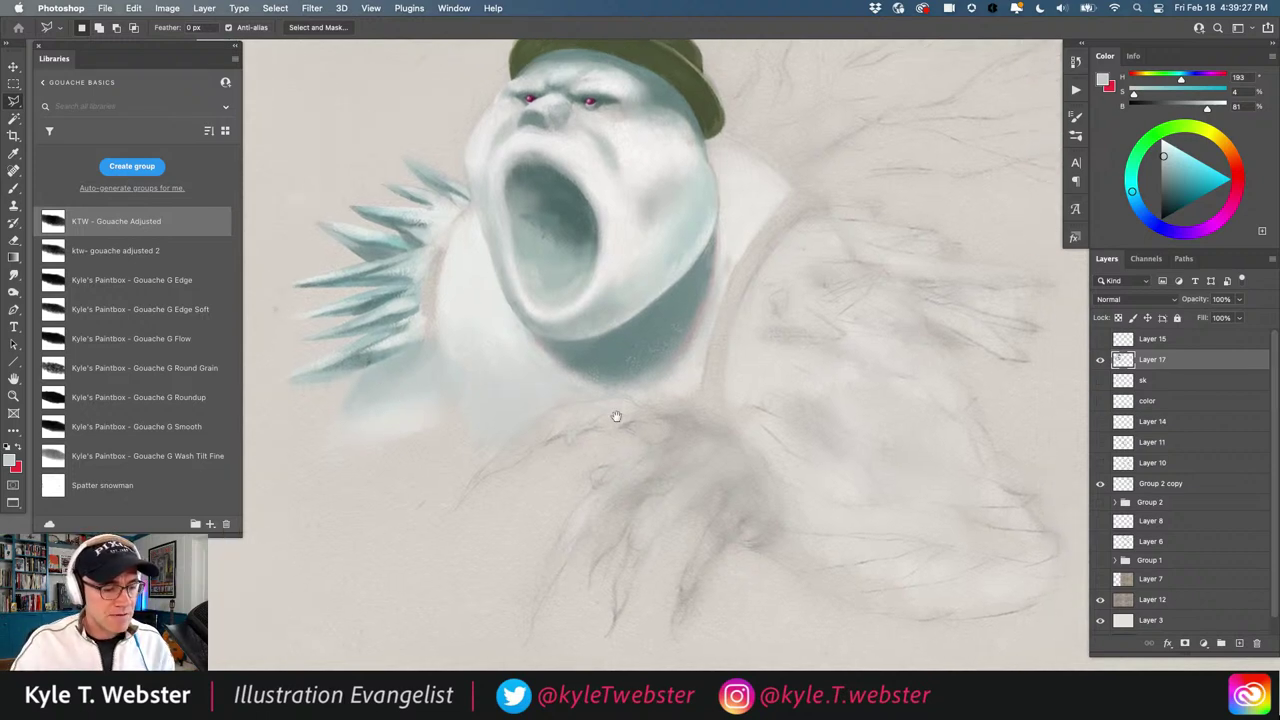
drag(466, 456, 443, 474)
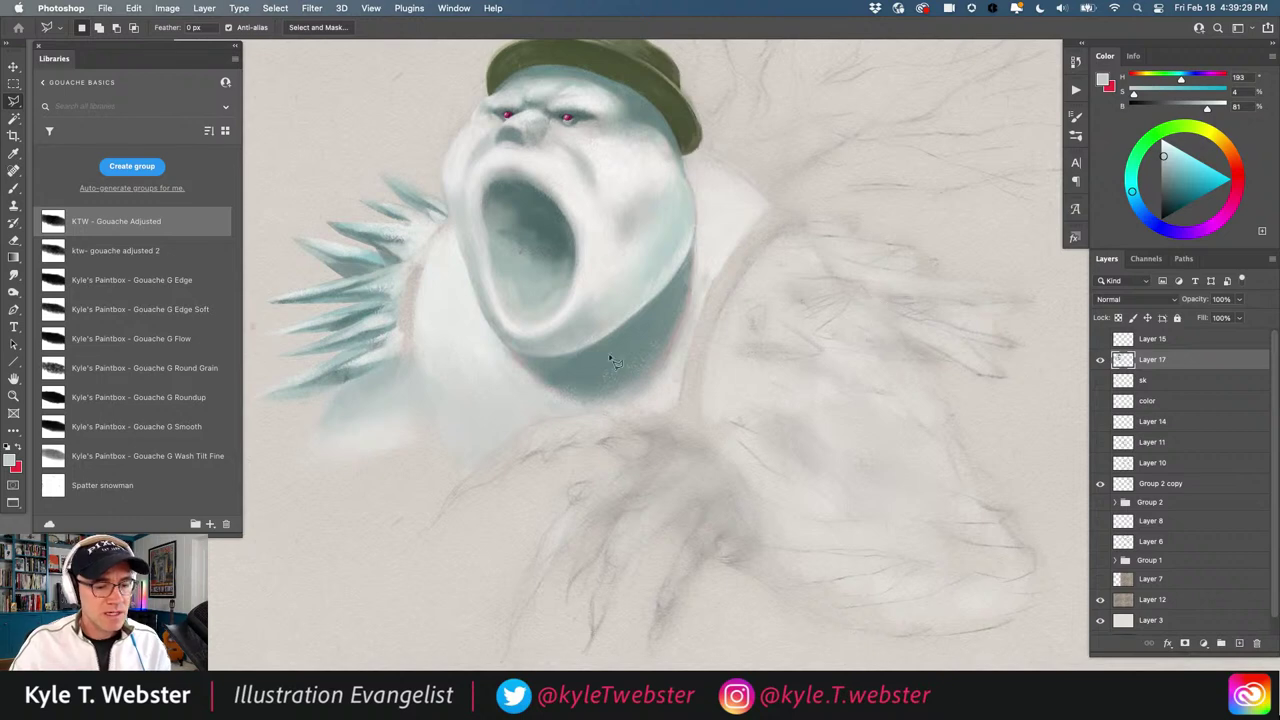
scroll(488, 420, left, 2)
Choose a muted brown at hue 24, saturation 43, brightness 61 and paint the hand's uppermost finger along its sketch line
key(b)
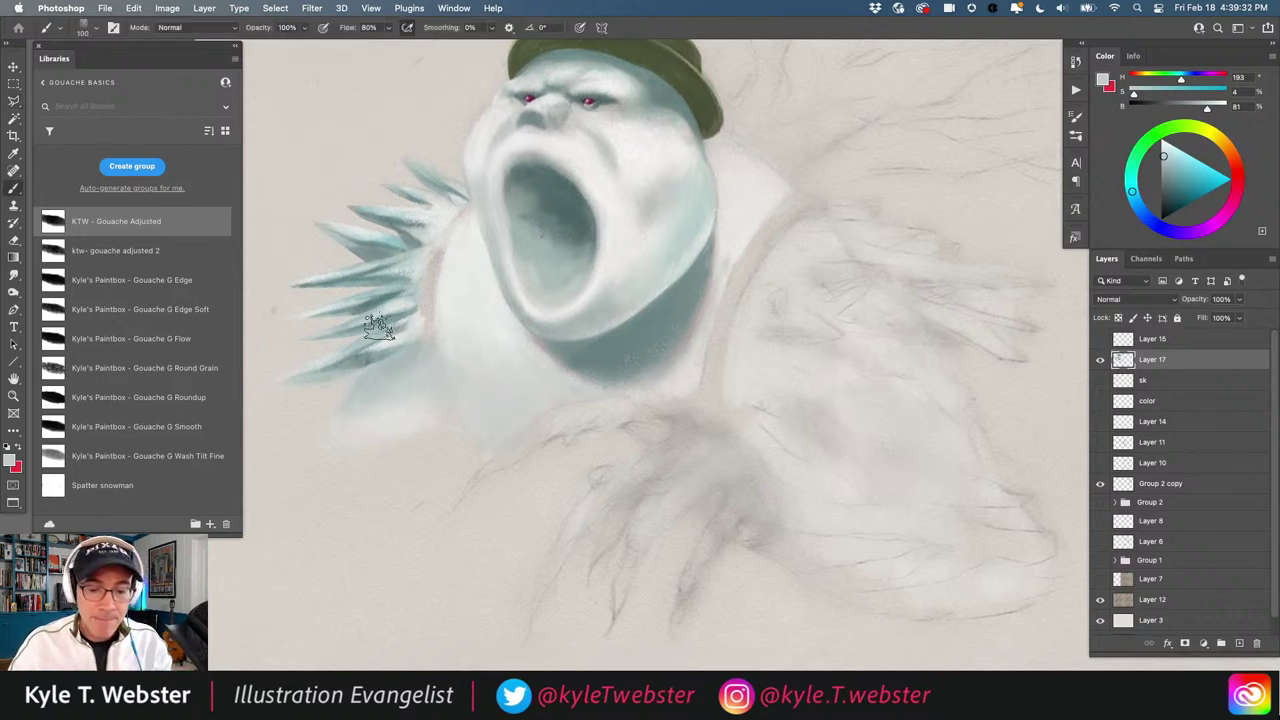
click(1237, 169)
click(1184, 170)
click(1233, 158)
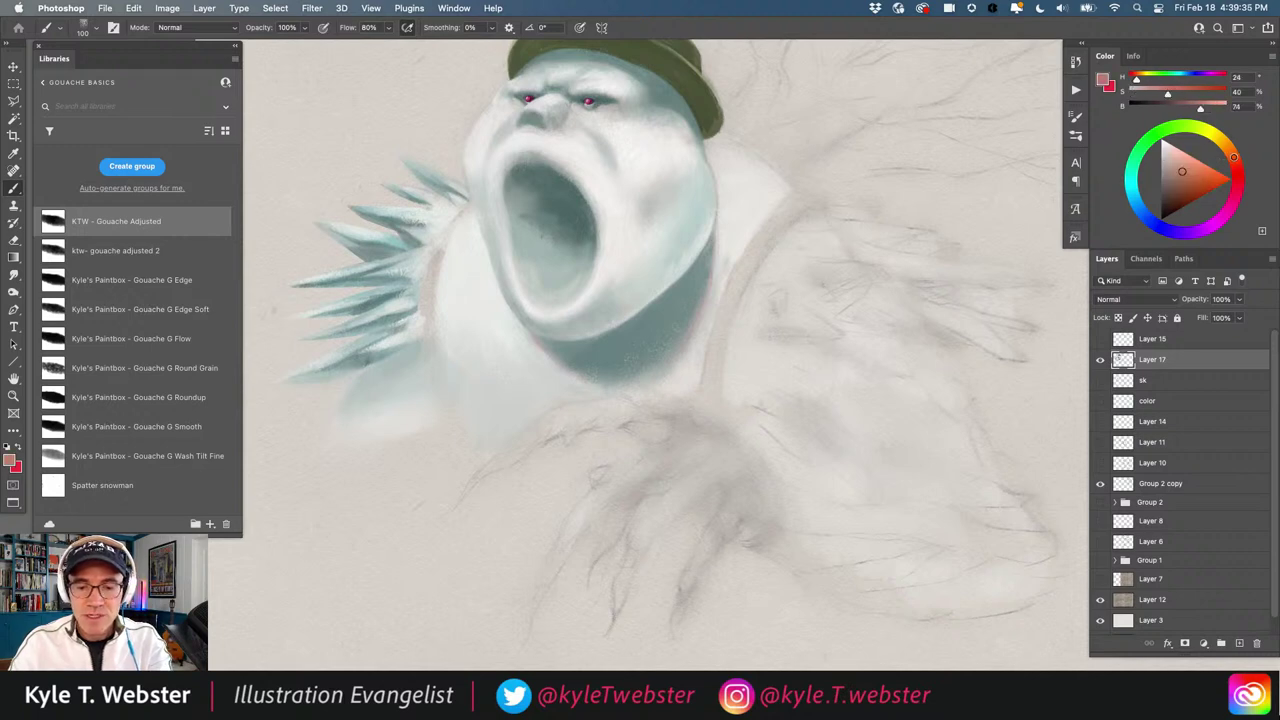
drag(1185, 171, 1178, 184)
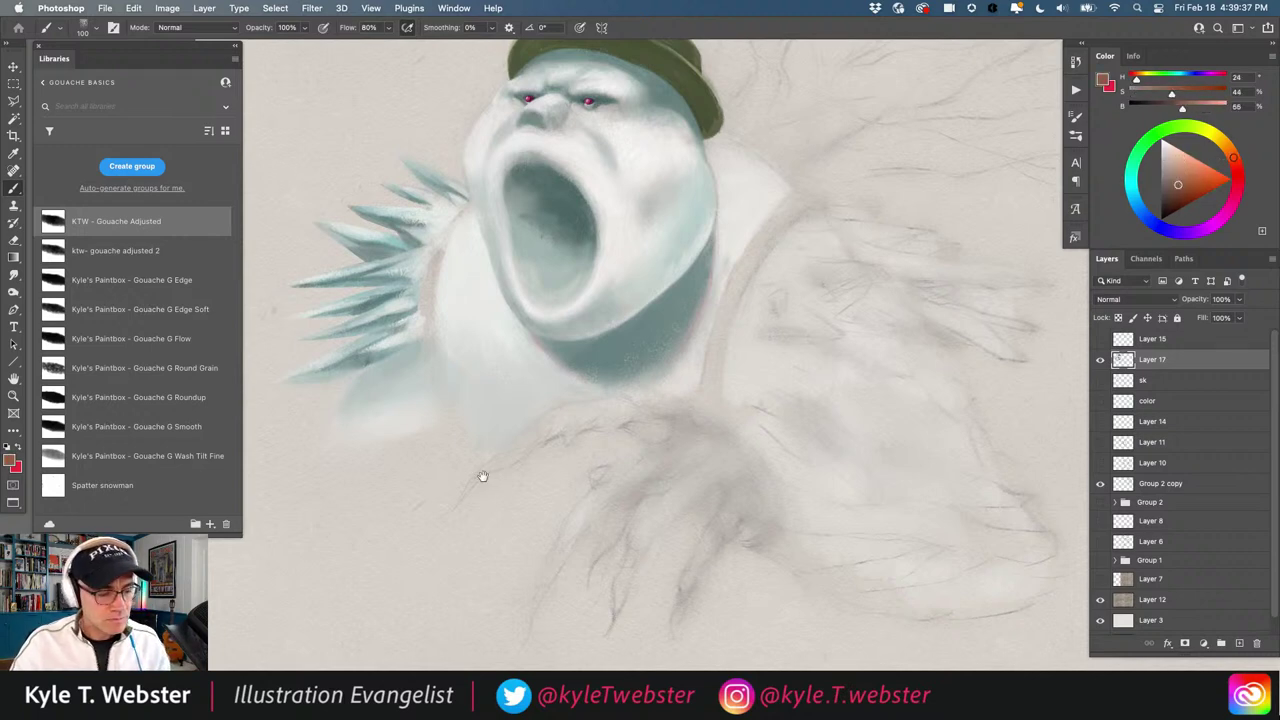
drag(482, 476, 508, 406)
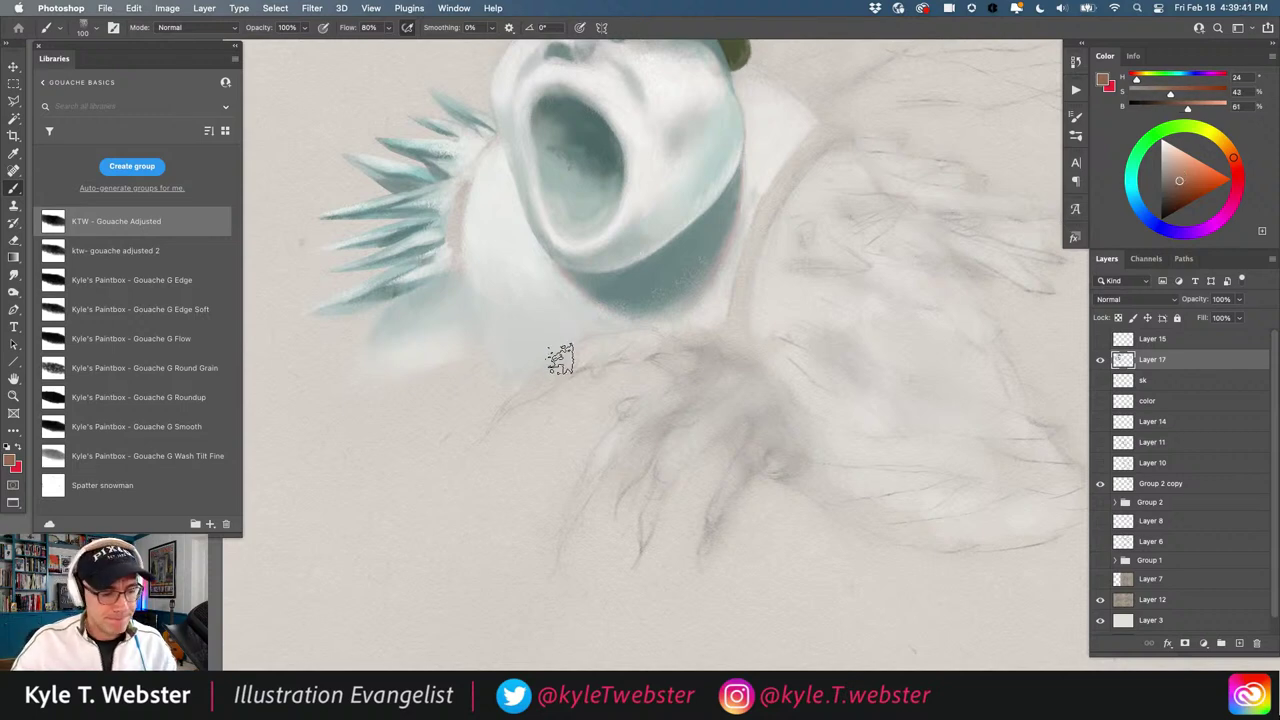
mouse_move(620, 342)
mouse_down()
mouse_move(700, 351)
mouse_move(648, 337)
mouse_move(560, 363)
mouse_move(583, 346)
mouse_move(494, 417)
mouse_move(480, 449)
mouse_move(509, 406)
mouse_move(489, 433)
mouse_move(486, 423)
mouse_move(566, 366)
mouse_move(548, 376)
mouse_up()
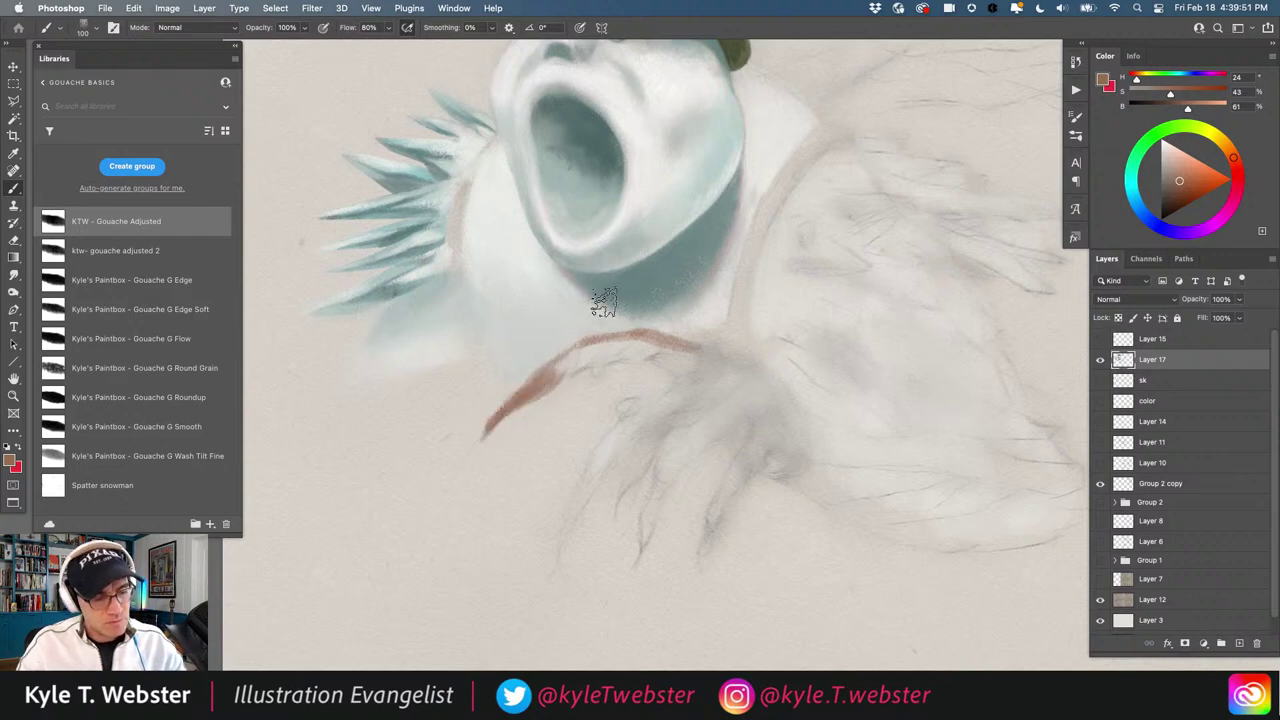
Change the paint to reddish brown at hue 17, saturation 53, brightness 57, then thicken the uppermost finger and paint the second clawed finger
drag(1234, 160, 1182, 185)
mouse_move(568, 366)
mouse_down()
mouse_move(476, 451)
mouse_move(487, 436)
mouse_up()
mouse_move(497, 420)
mouse_down()
mouse_move(638, 352)
mouse_move(601, 355)
mouse_move(619, 347)
mouse_move(601, 355)
mouse_move(671, 359)
mouse_move(633, 357)
mouse_move(691, 374)
mouse_move(644, 348)
mouse_move(619, 351)
mouse_move(655, 353)
mouse_move(573, 362)
mouse_move(699, 364)
mouse_move(644, 350)
mouse_move(668, 342)
mouse_move(569, 364)
mouse_move(646, 340)
mouse_move(548, 380)
mouse_move(708, 357)
mouse_move(677, 389)
mouse_move(697, 248)
mouse_move(702, 356)
mouse_move(687, 354)
mouse_move(714, 354)
mouse_move(708, 373)
mouse_move(718, 353)
mouse_move(658, 338)
mouse_move(650, 403)
mouse_up()
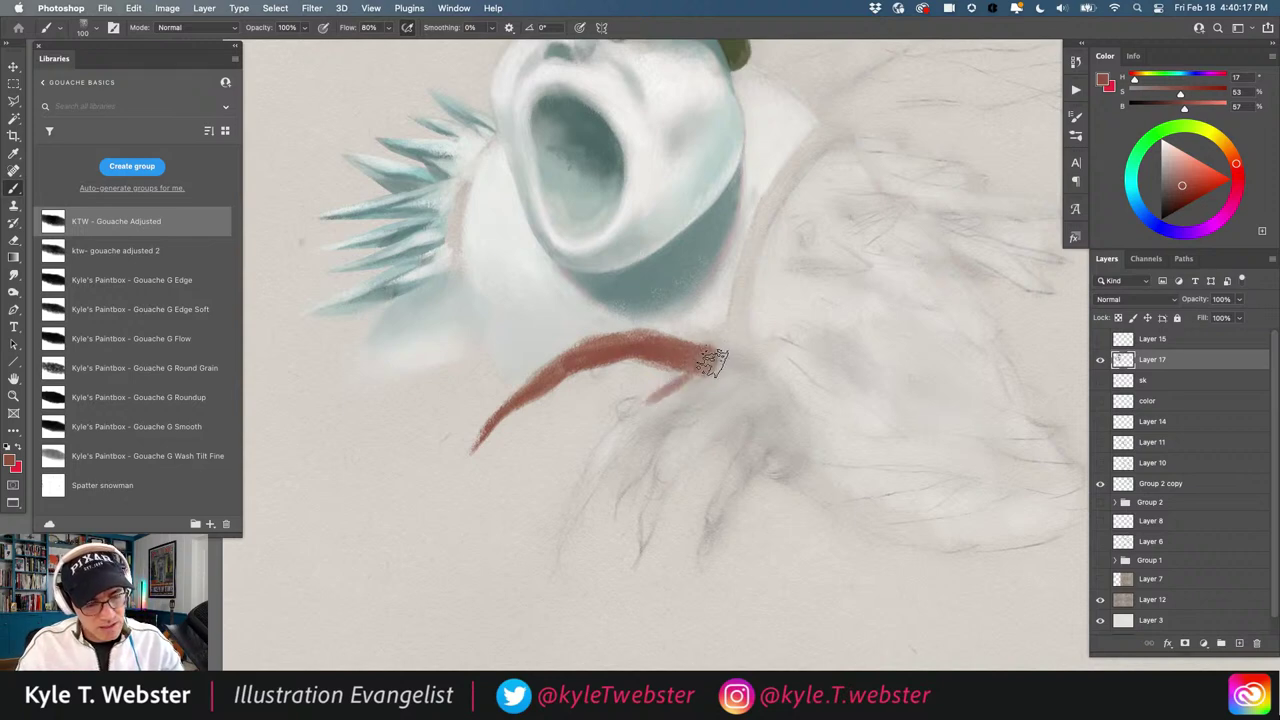
mouse_move(712, 362)
mouse_down()
mouse_move(614, 415)
mouse_move(644, 407)
mouse_move(584, 469)
mouse_move(562, 544)
mouse_move(616, 452)
mouse_move(572, 524)
mouse_move(574, 503)
mouse_move(546, 589)
mouse_move(587, 476)
mouse_move(580, 489)
mouse_move(634, 434)
mouse_move(586, 480)
mouse_move(619, 434)
mouse_move(597, 472)
mouse_move(676, 392)
mouse_move(700, 379)
mouse_move(657, 419)
mouse_move(719, 384)
mouse_move(707, 380)
mouse_move(721, 369)
mouse_move(654, 408)
mouse_up()
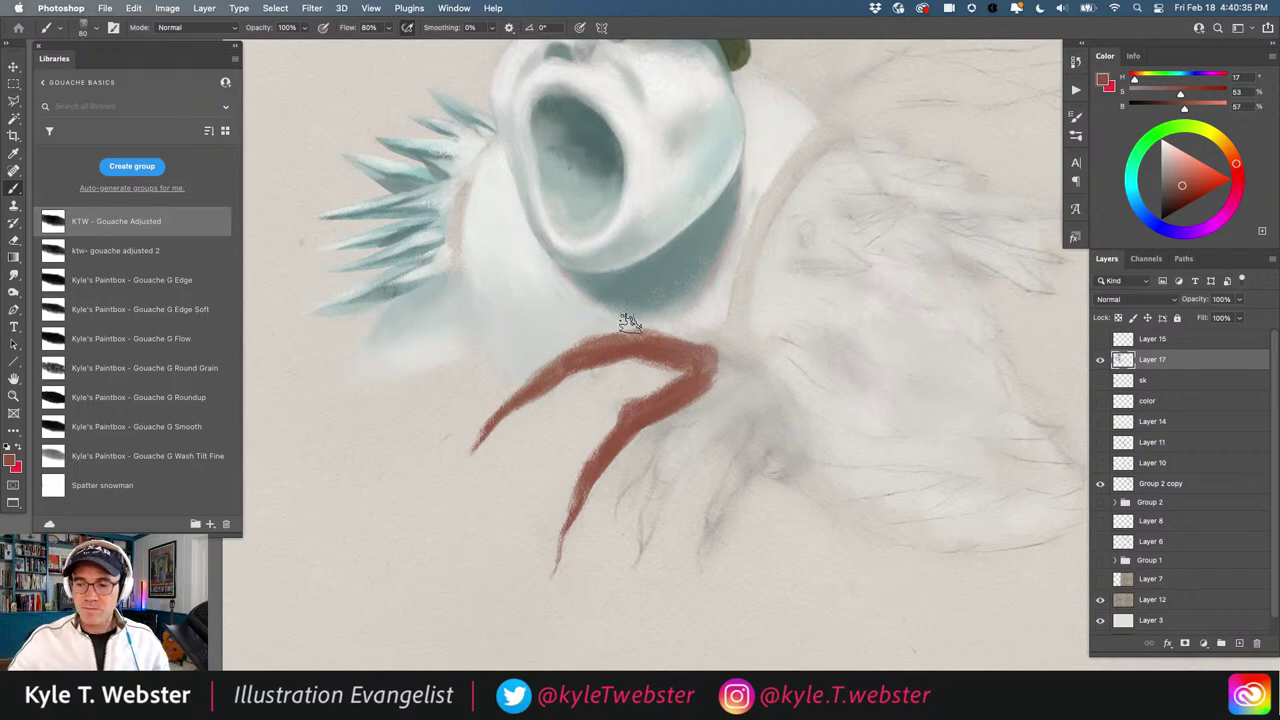
Paint the third clawed finger in the same reddish brown, tapering its tip and joining its base to the knuckles
drag(600, 345, 594, 283)
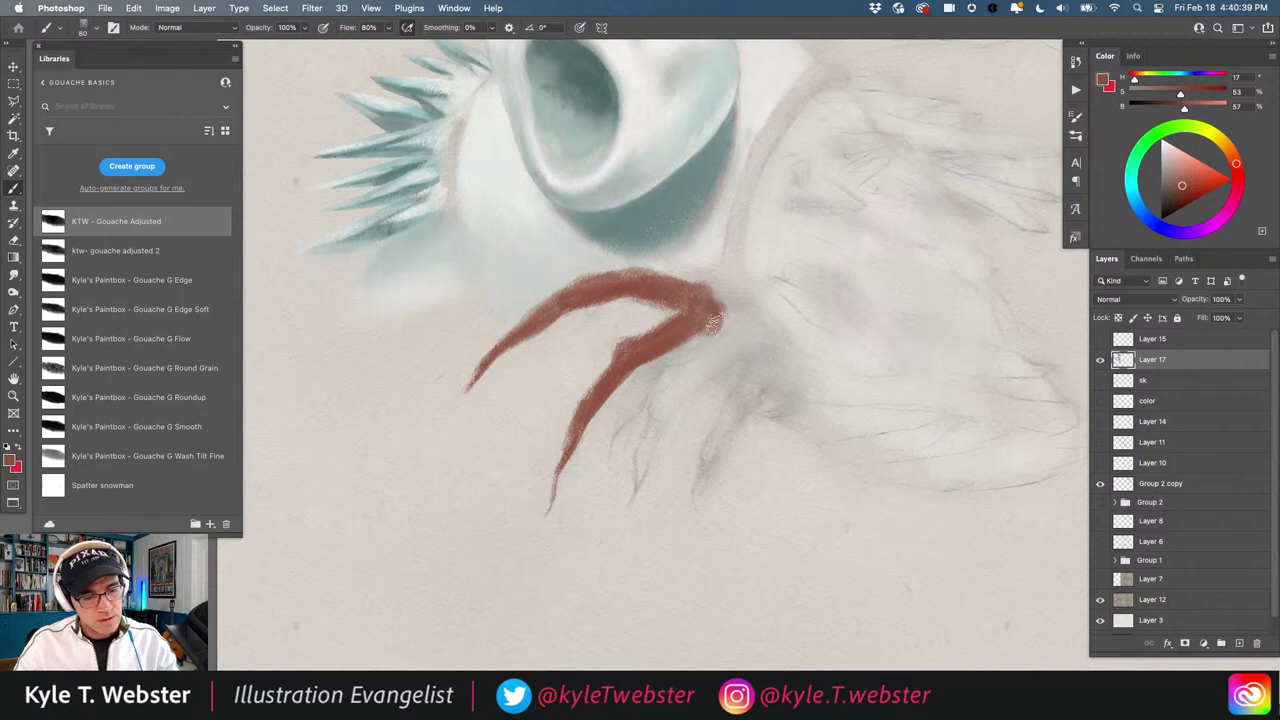
mouse_move(694, 360)
mouse_down()
mouse_move(660, 386)
mouse_move(637, 467)
mouse_up()
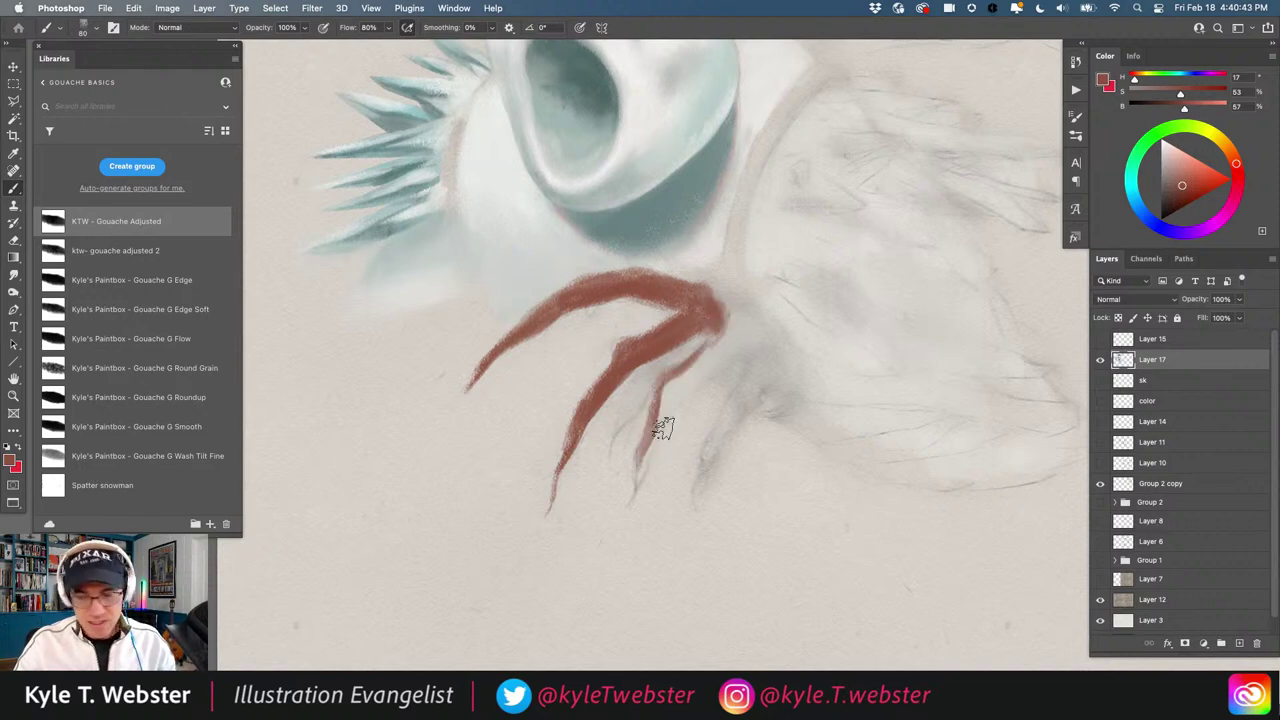
key([)
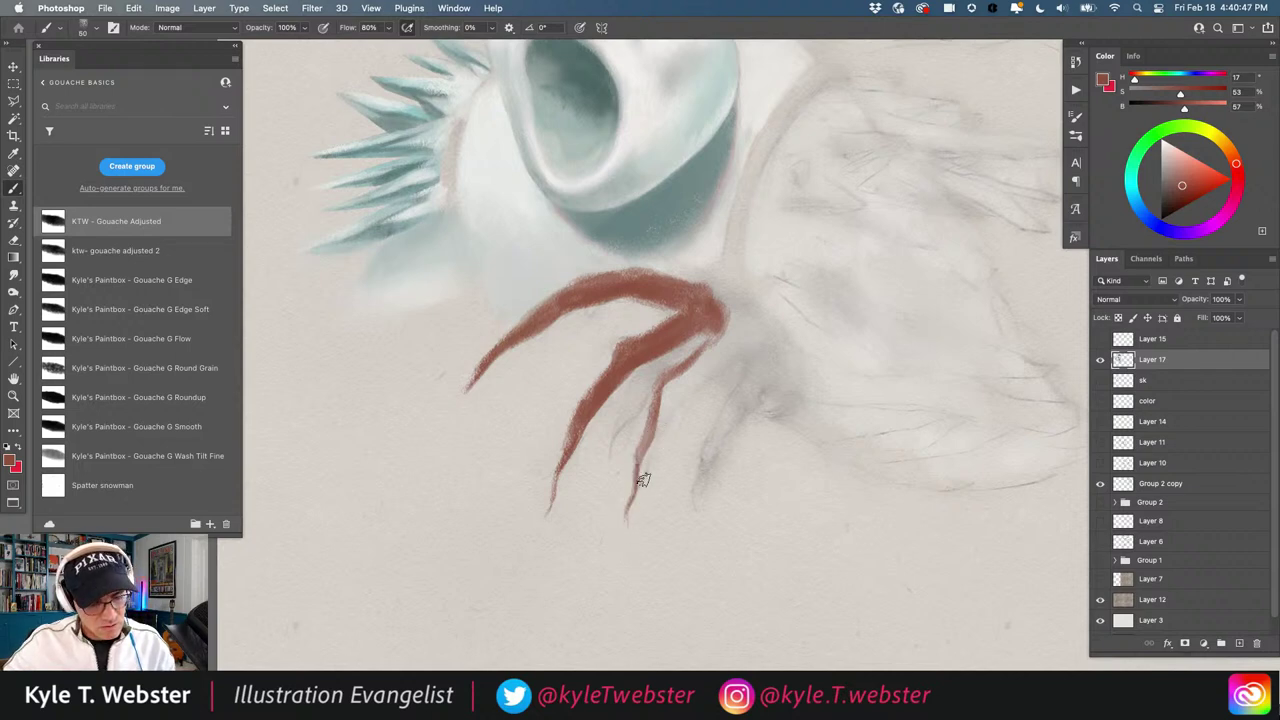
drag(638, 484, 653, 444)
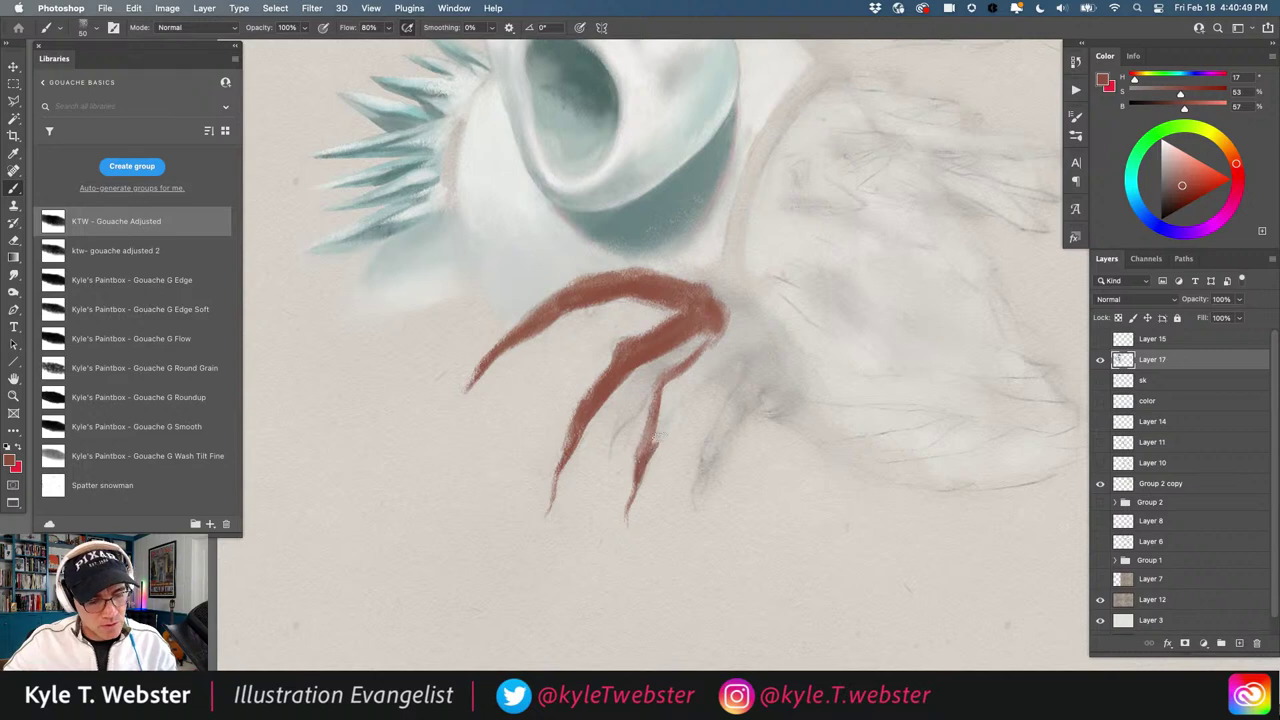
mouse_move(668, 392)
mouse_down()
mouse_move(643, 457)
mouse_move(666, 390)
mouse_up()
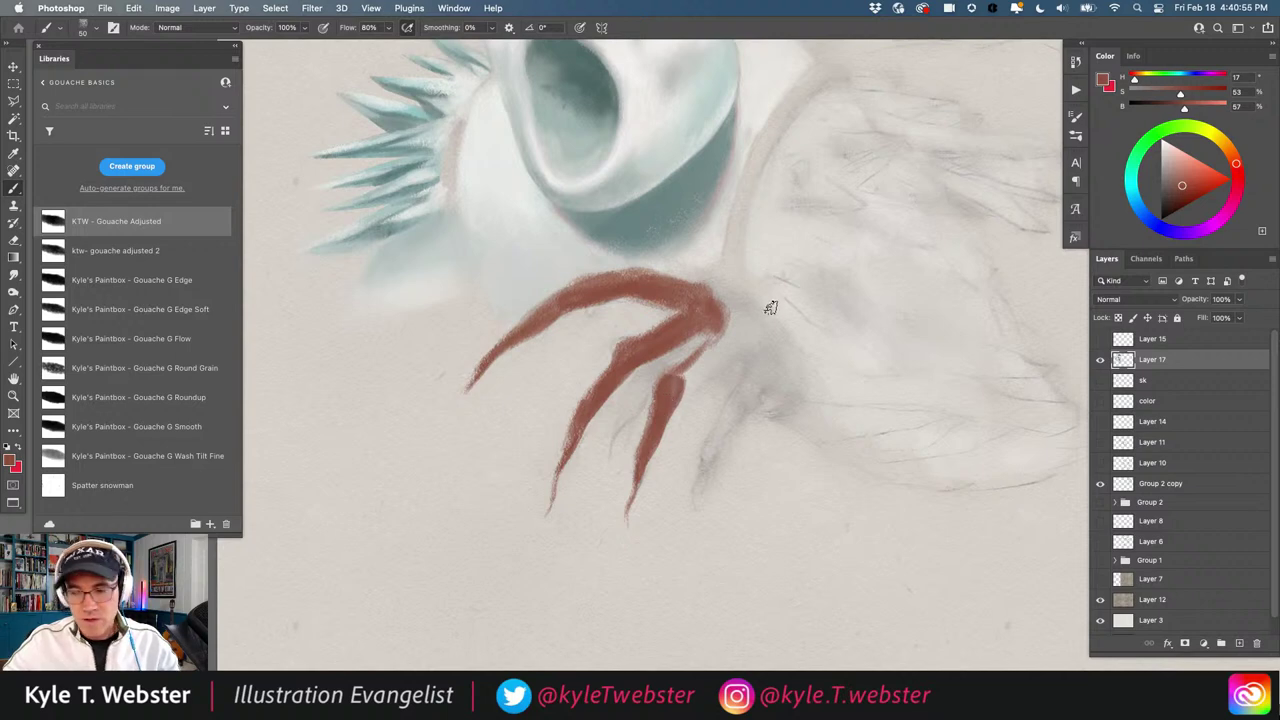
mouse_move(664, 410)
mouse_down()
mouse_move(728, 346)
mouse_move(670, 386)
mouse_move(711, 331)
mouse_move(708, 369)
mouse_move(686, 384)
mouse_move(723, 369)
mouse_move(737, 337)
mouse_up()
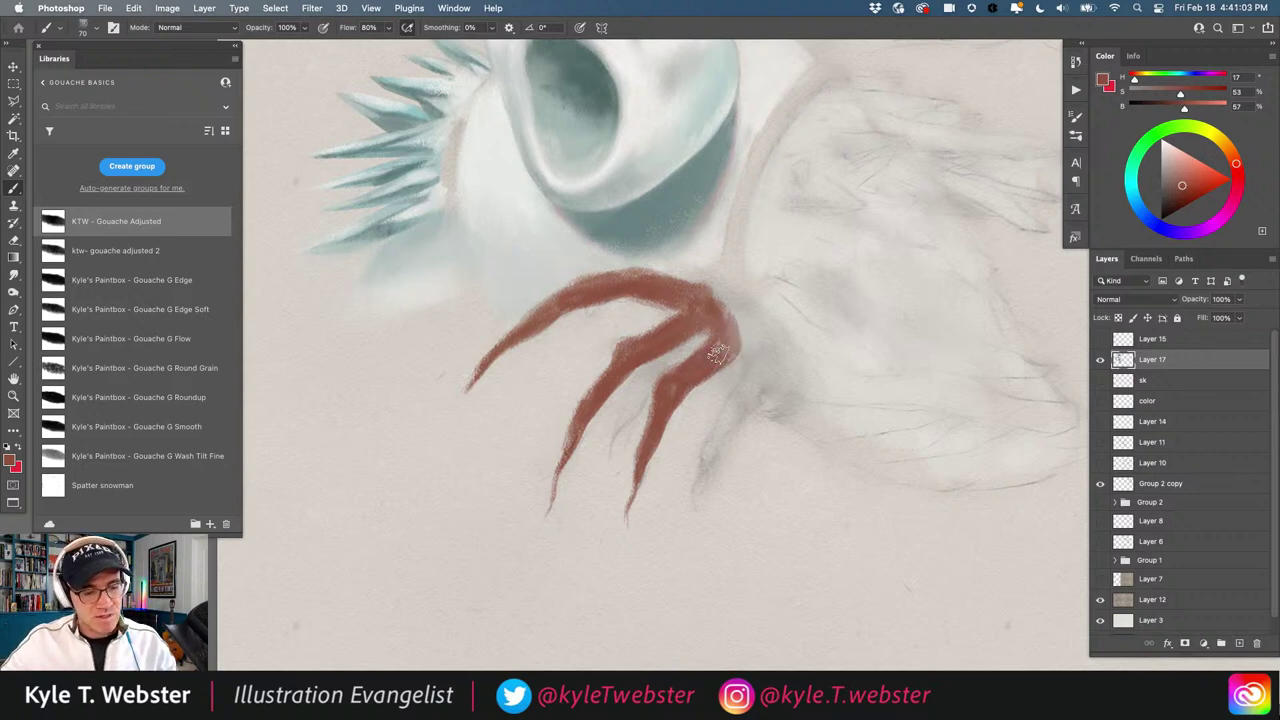
mouse_move(716, 355)
mouse_down()
mouse_move(726, 328)
mouse_move(703, 296)
mouse_up()
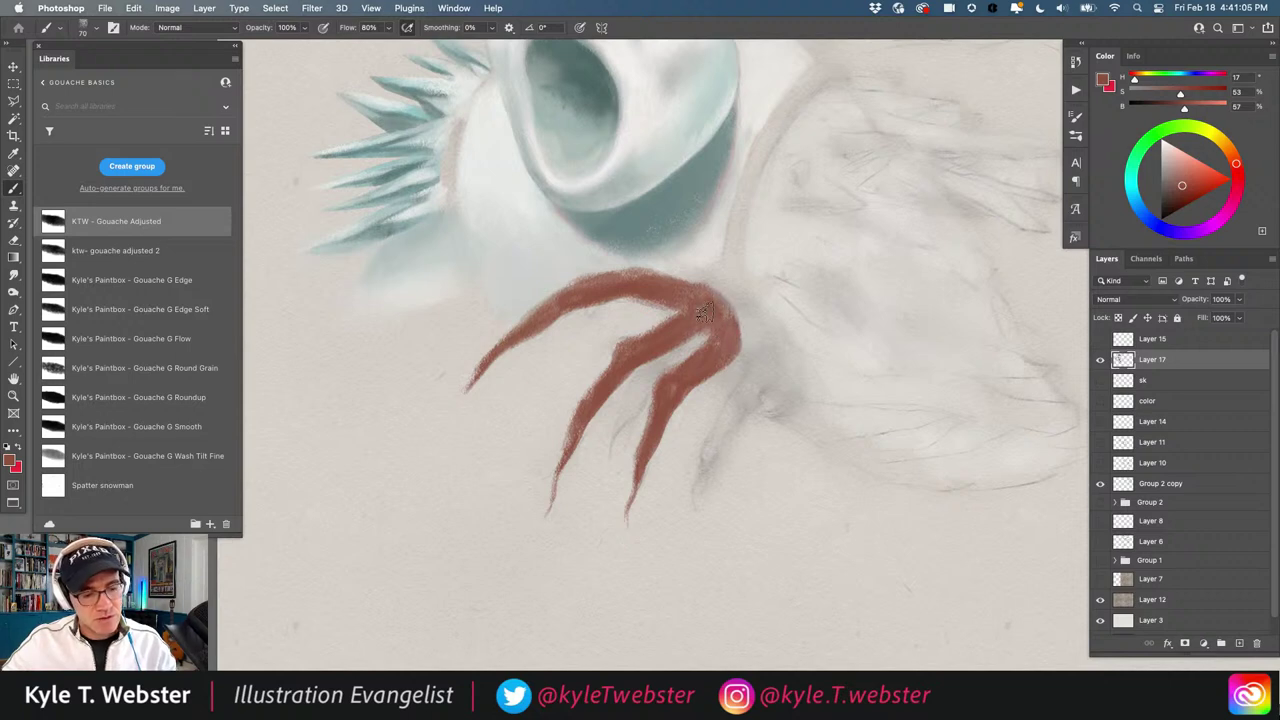
Paint the fourth clawed finger and fill in the bumpy knuckles that connect it to the back of the hand
mouse_move(743, 357)
mouse_down()
mouse_move(749, 371)
mouse_move(699, 480)
mouse_up()
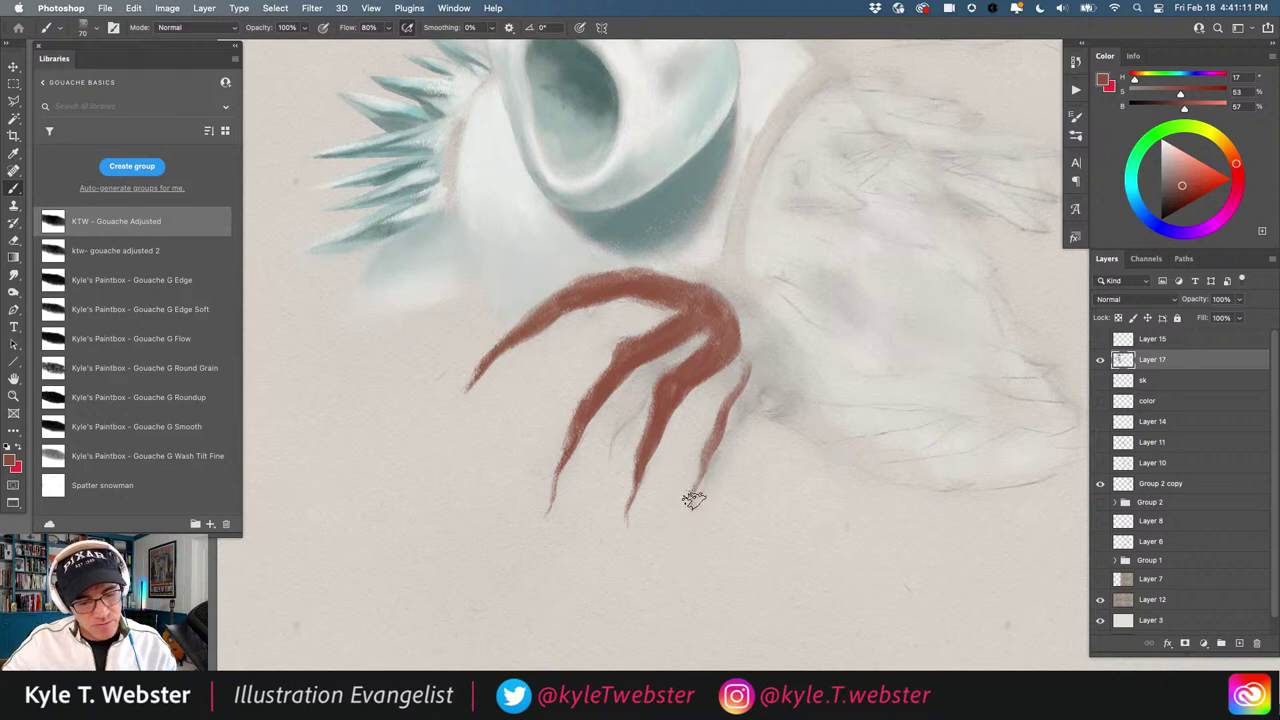
mouse_move(693, 499)
mouse_down()
mouse_move(740, 414)
mouse_move(749, 356)
mouse_up()
scroll(588, 316, right, 3)
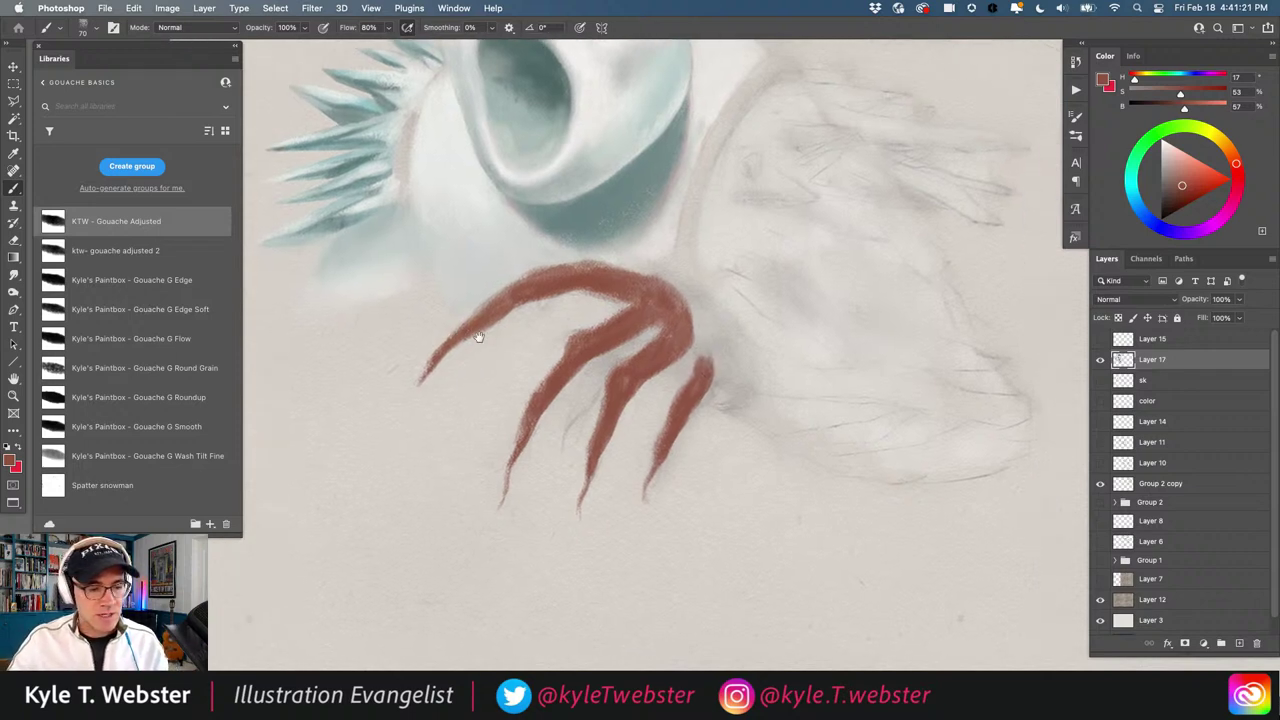
mouse_move(610, 276)
mouse_down()
mouse_move(653, 270)
mouse_move(668, 287)
mouse_move(641, 283)
mouse_move(680, 290)
mouse_move(663, 276)
mouse_move(694, 310)
mouse_move(663, 272)
mouse_up()
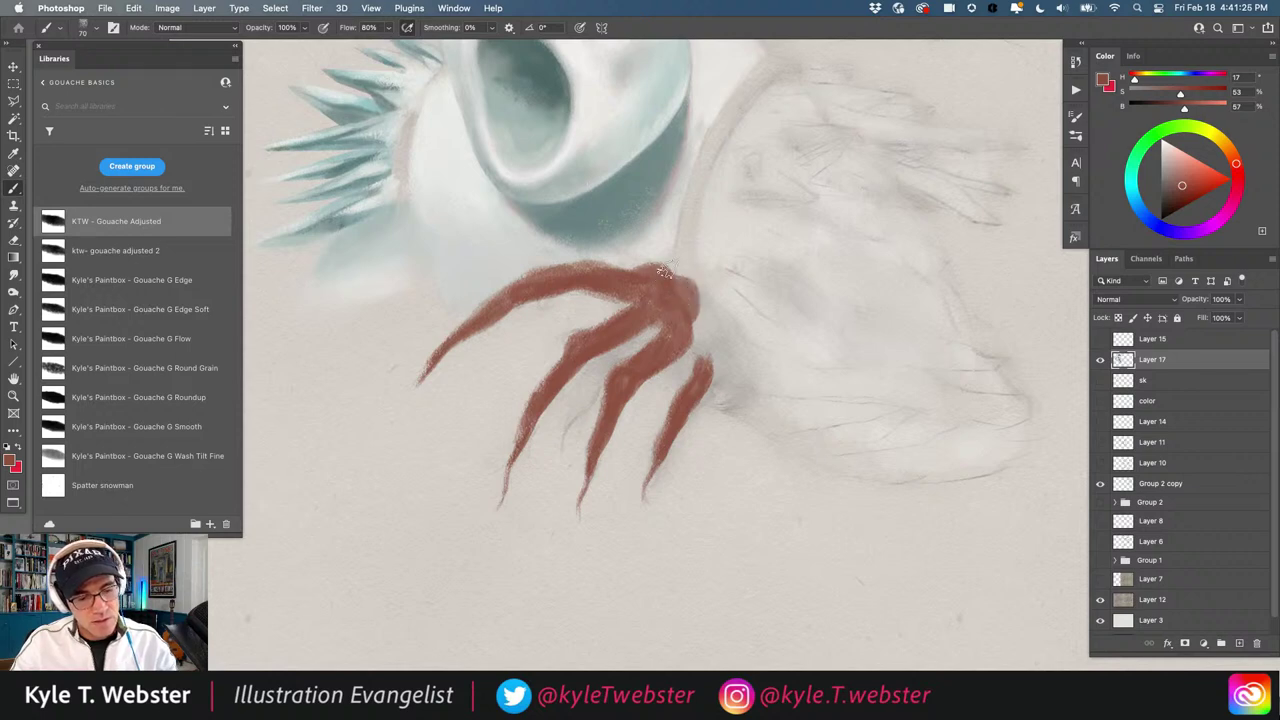
mouse_move(691, 313)
mouse_down()
mouse_move(714, 334)
mouse_move(716, 372)
mouse_move(705, 338)
mouse_up()
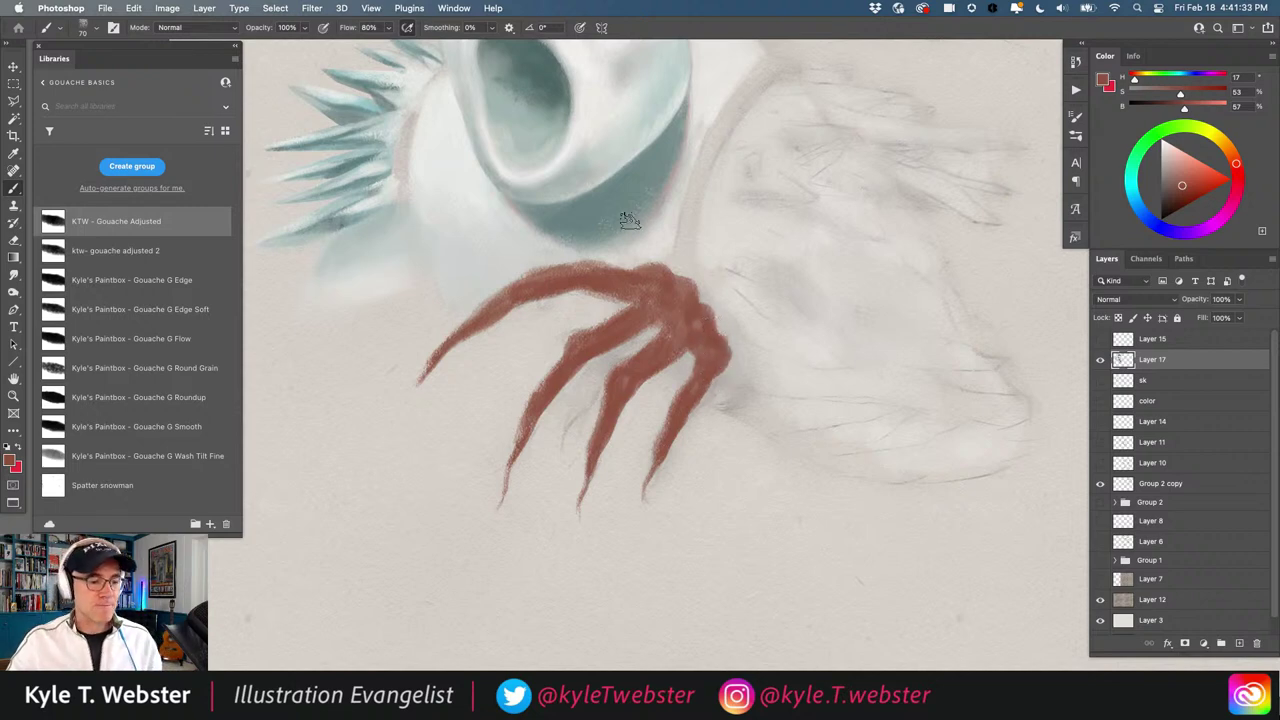
Paint the partly hidden finger behind the others in muted brown, then shade its base dark brown at hue 23, saturation 53, brightness 31
drag(567, 289, 559, 281)
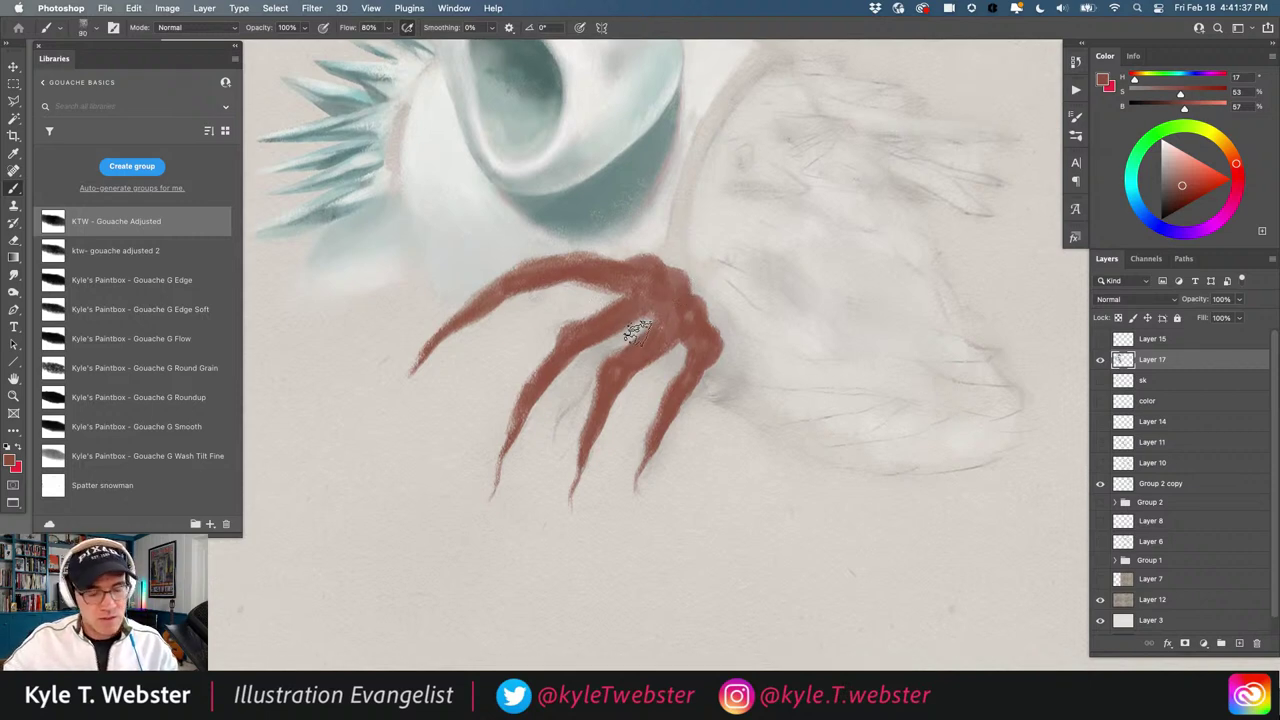
drag(1235, 162, 1232, 155)
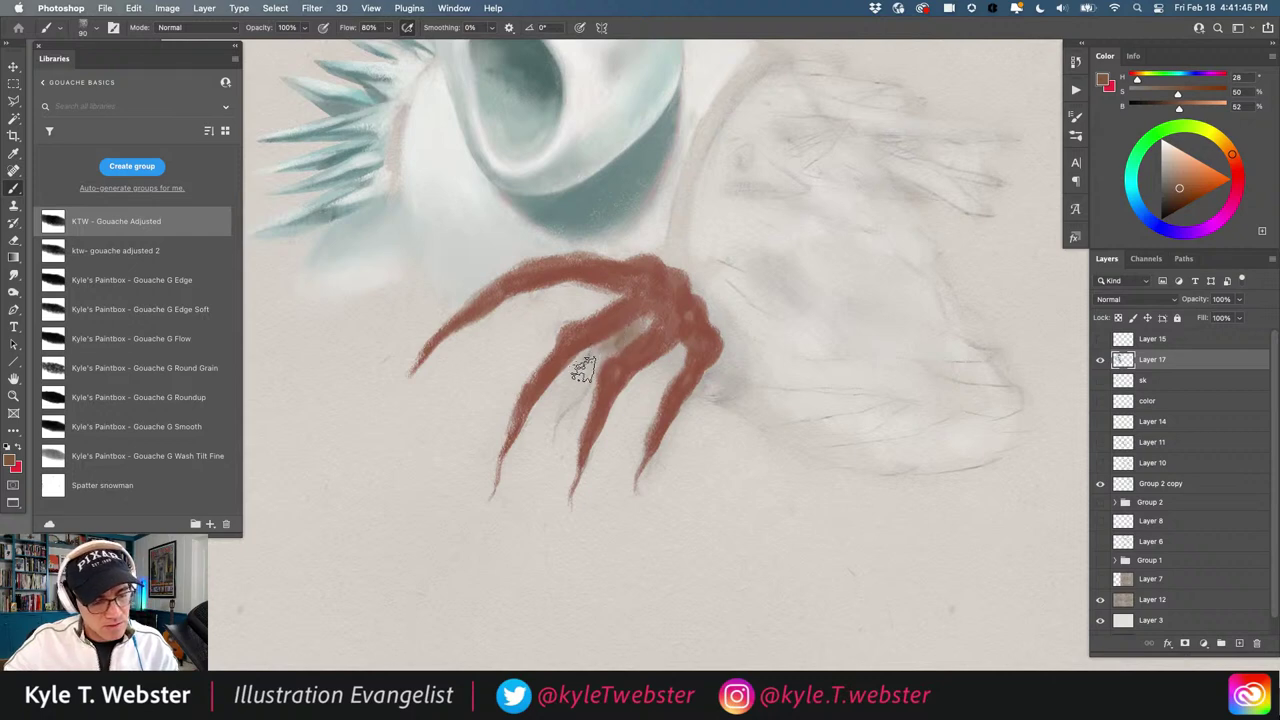
mouse_move(557, 433)
mouse_down()
mouse_move(586, 371)
mouse_move(601, 367)
mouse_up()
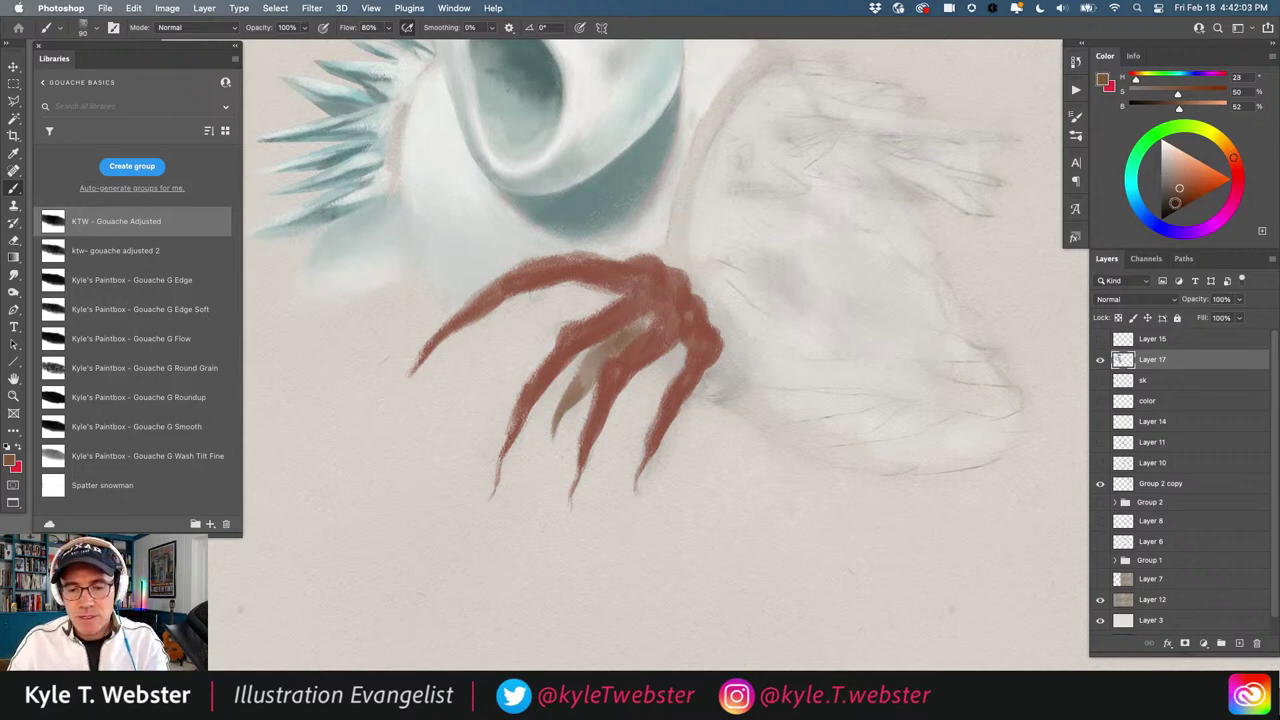
click(1174, 202)
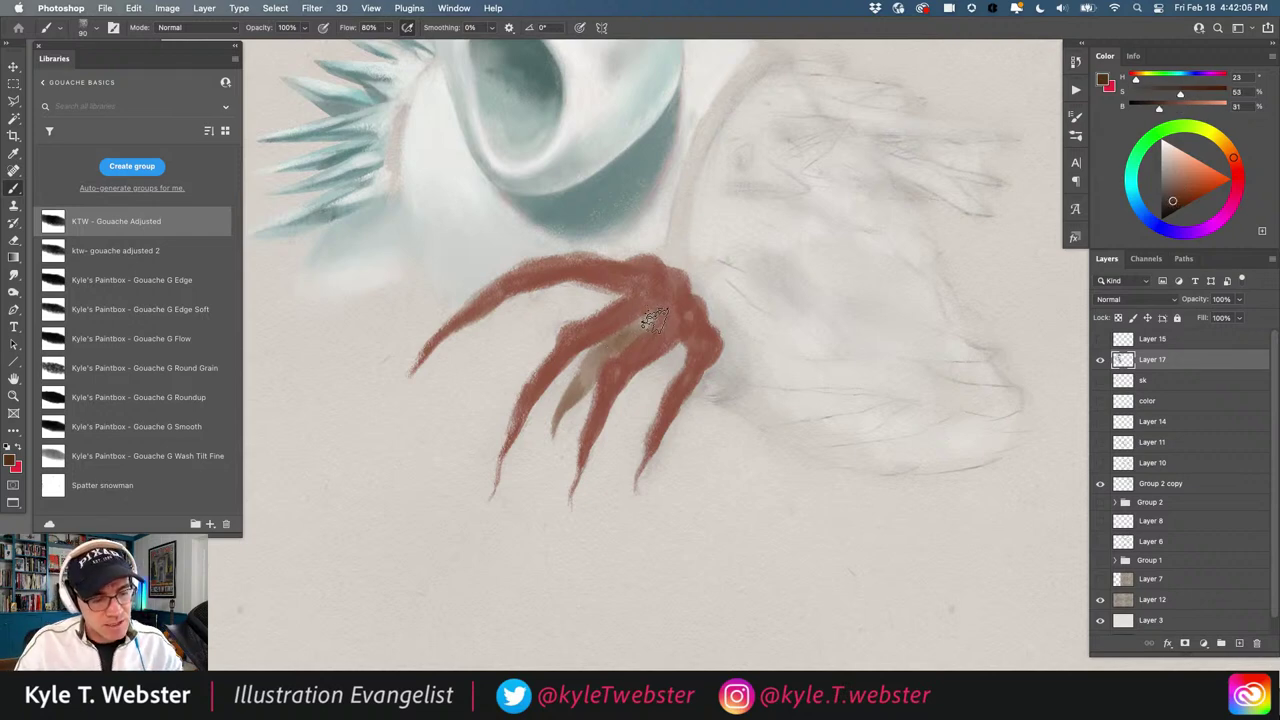
mouse_move(652, 320)
mouse_down()
mouse_move(621, 353)
mouse_move(591, 364)
mouse_move(597, 349)
mouse_move(592, 392)
mouse_move(597, 356)
mouse_up()
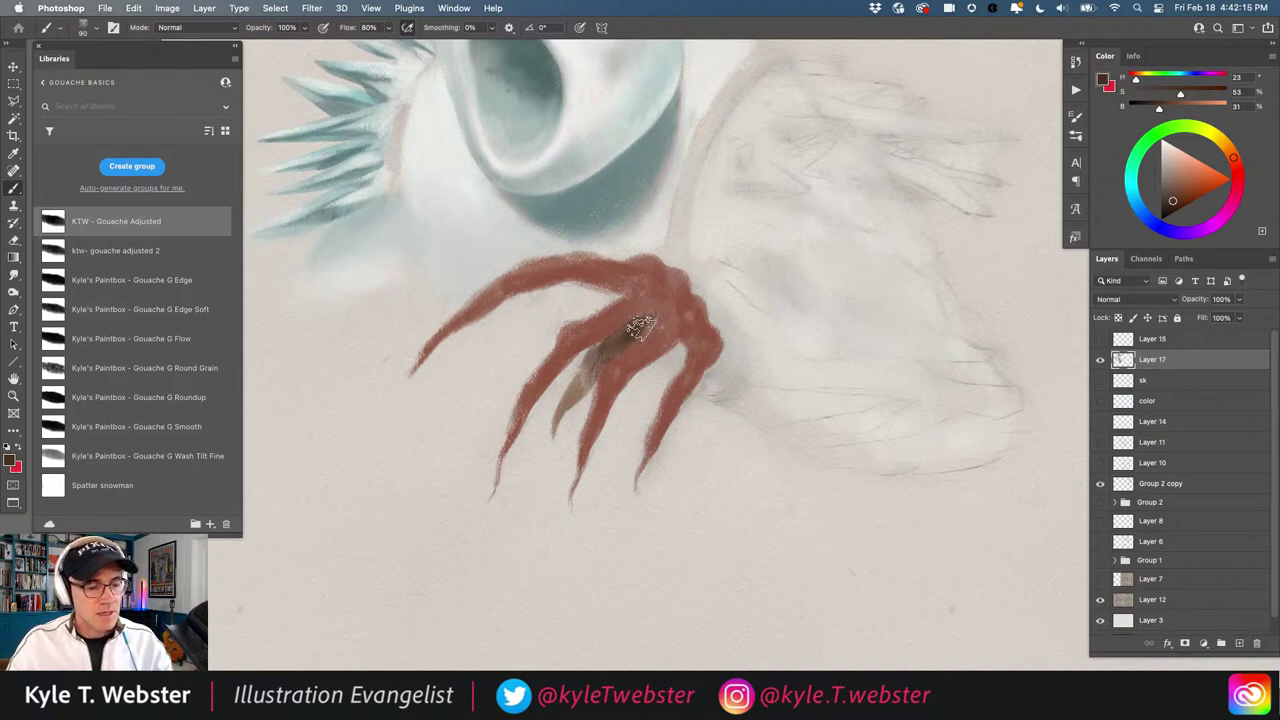
Sample the hand's reddish brown and extend the back of the hand outward past the knuckles toward the wrist
alt+click(688, 349)
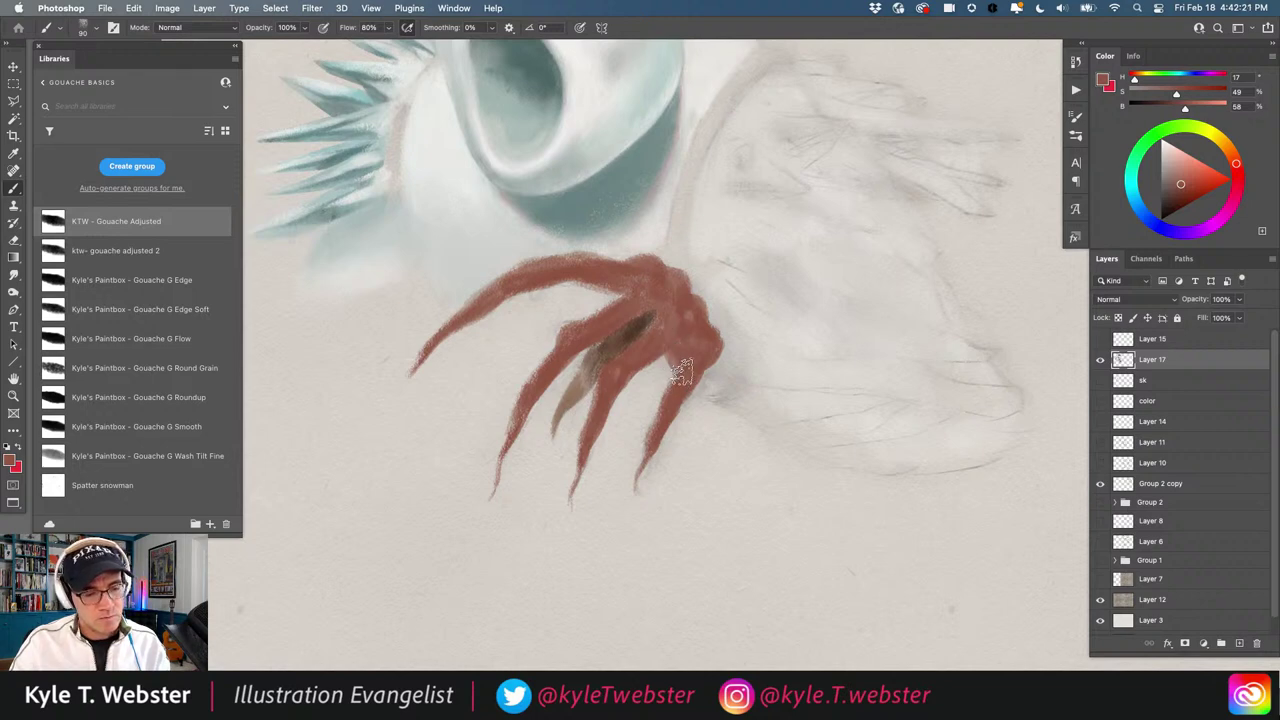
mouse_move(705, 382)
mouse_down()
mouse_move(727, 360)
mouse_move(717, 340)
mouse_up()
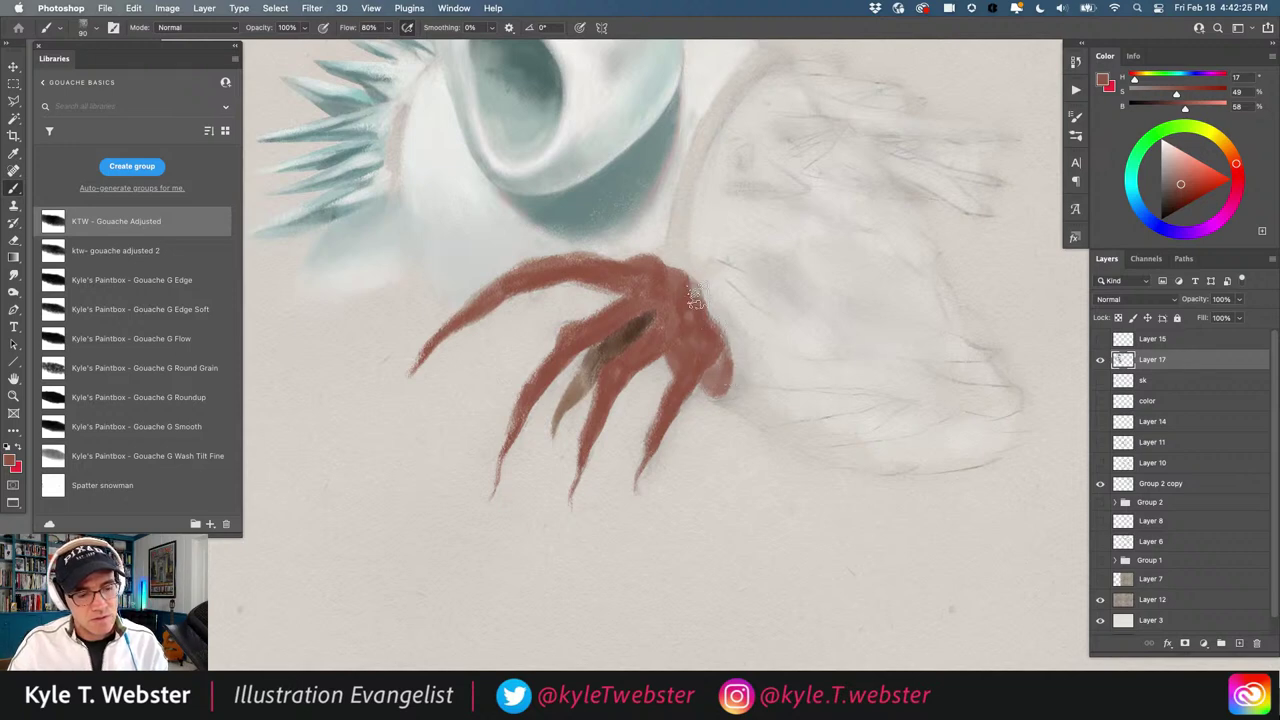
drag(697, 292, 722, 341)
mouse_move(697, 295)
mouse_down()
mouse_move(730, 330)
mouse_move(720, 381)
mouse_move(732, 339)
mouse_move(732, 369)
mouse_move(702, 340)
mouse_up()
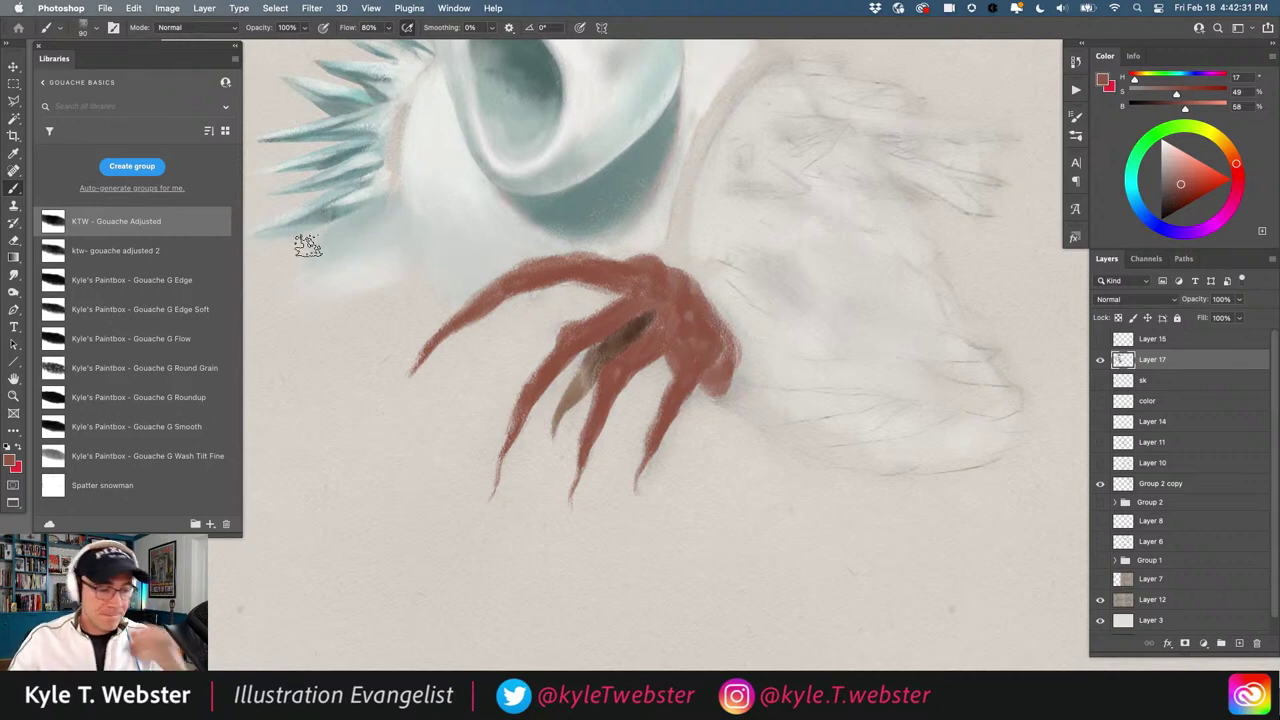
Paint coral highlights along the top of the uppermost finger at hue 17, saturation 63, brightness 90
click(1200, 167)
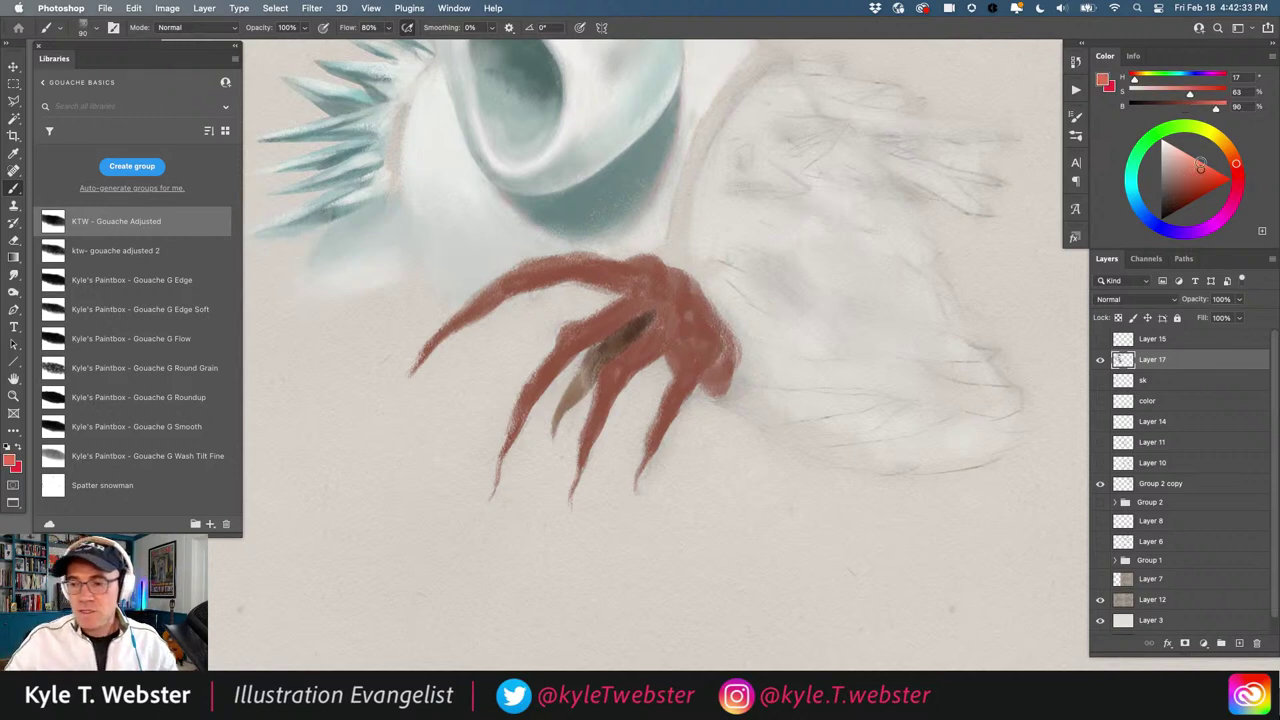
drag(415, 365, 508, 280)
key([)
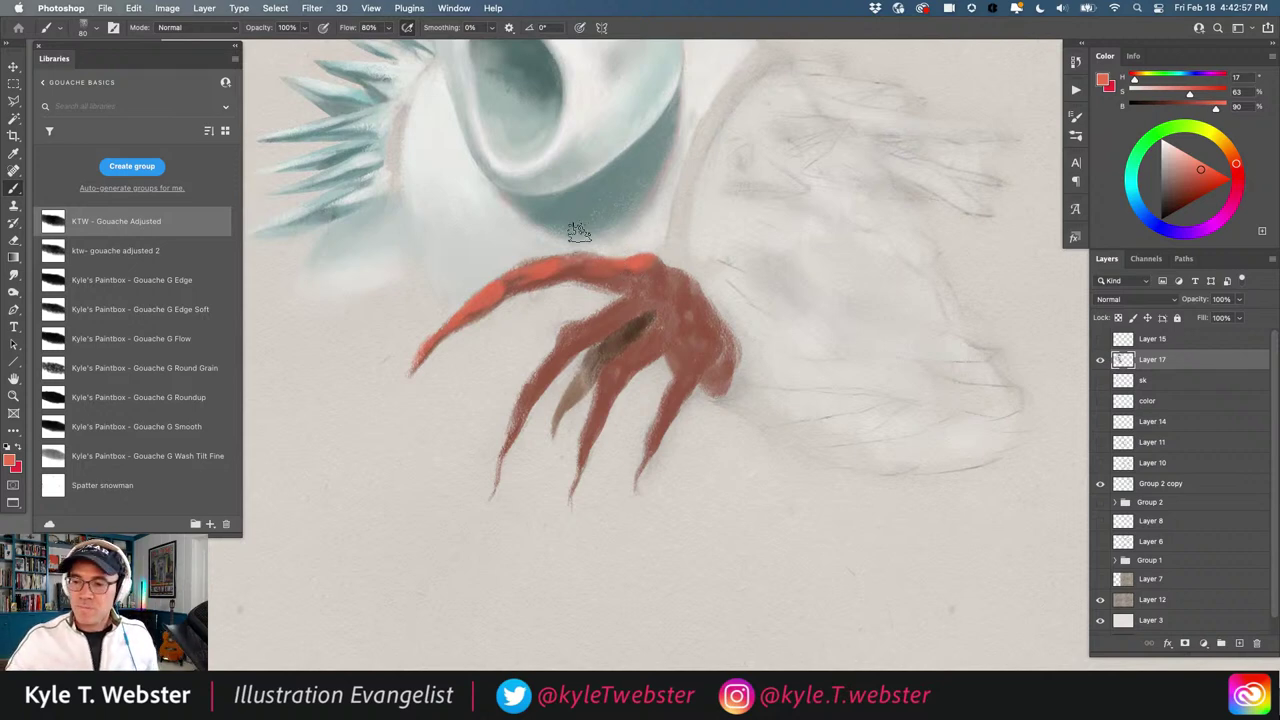
Paint shadow creases along the uppermost finger in dark reddish brown at hue 16, saturation 65, brightness 39
drag(390, 292, 497, 334)
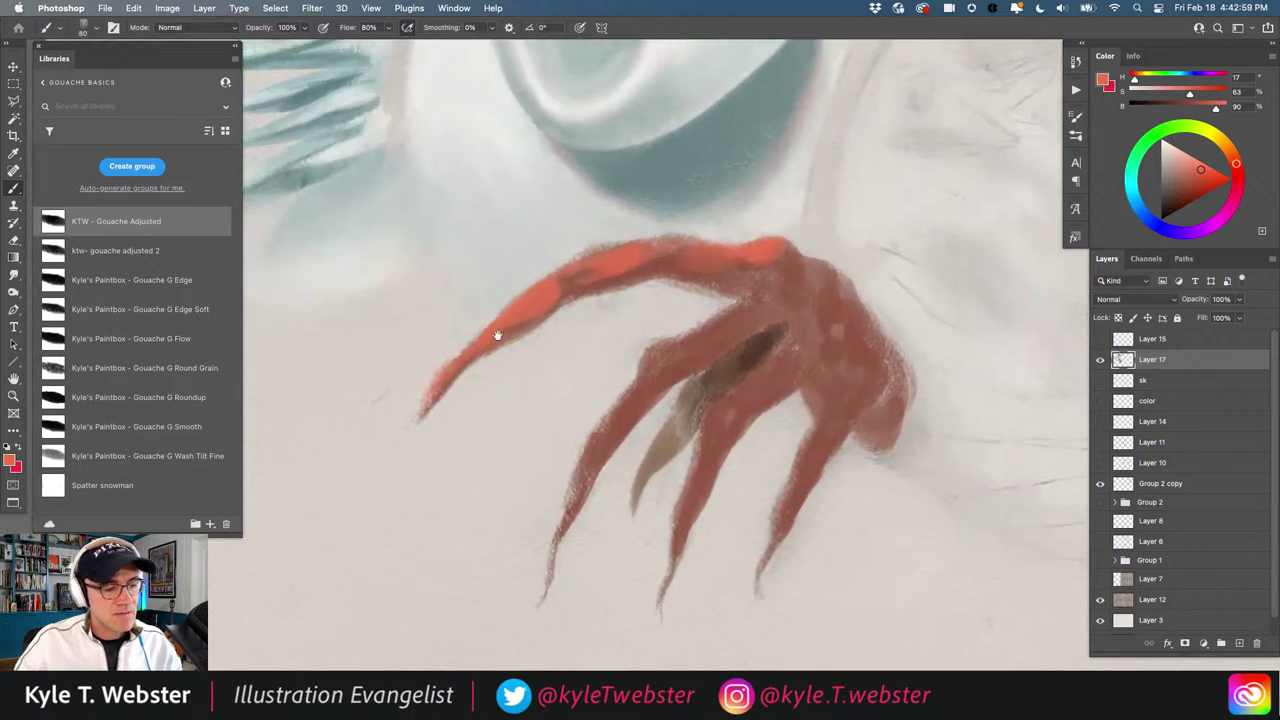
alt+click(710, 237)
drag(1181, 187, 1178, 198)
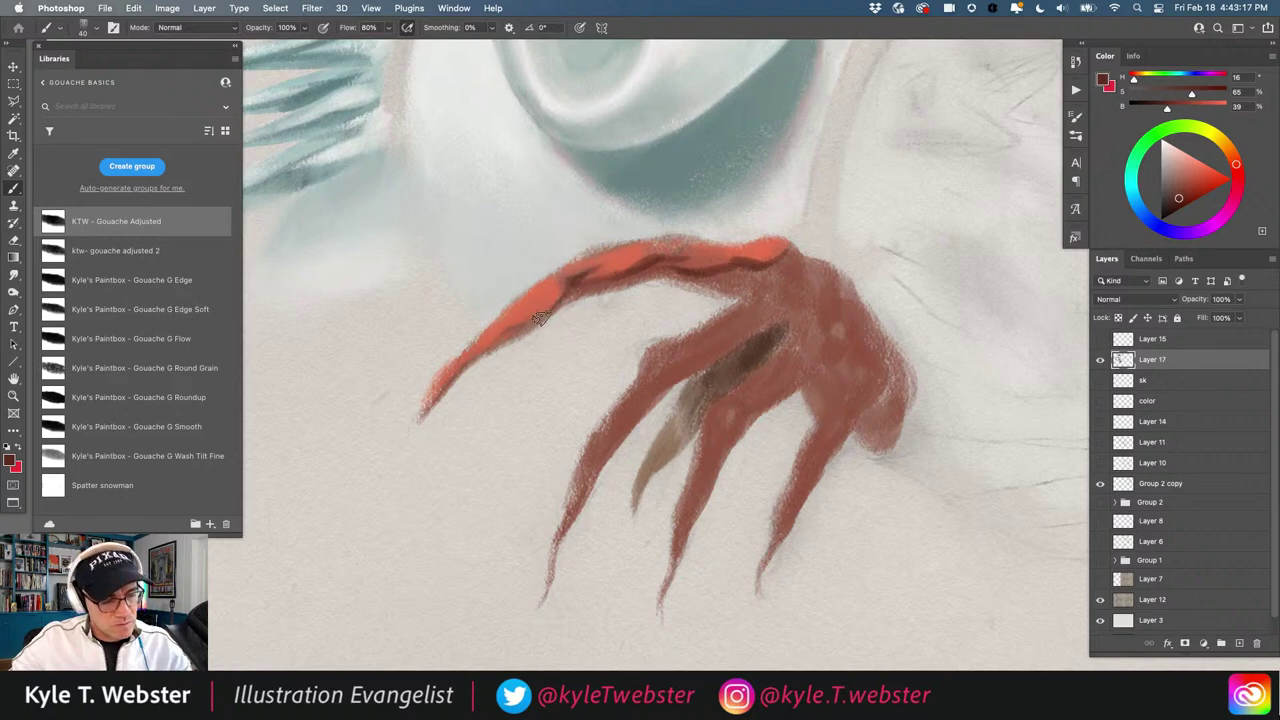
drag(506, 333, 434, 397)
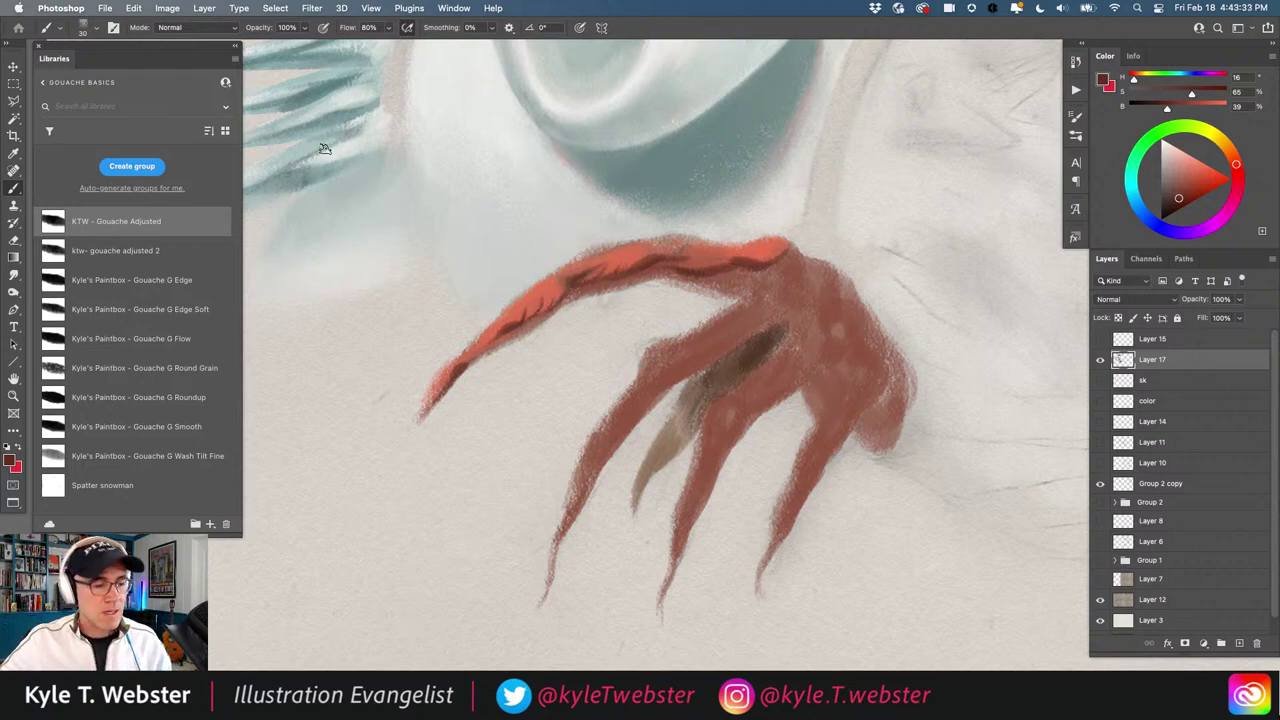
Mix a mid red at hue 18, saturation 61, brightness 68 and paint curved wrinkles across the uppermost finger's segments
alt+click(536, 313)
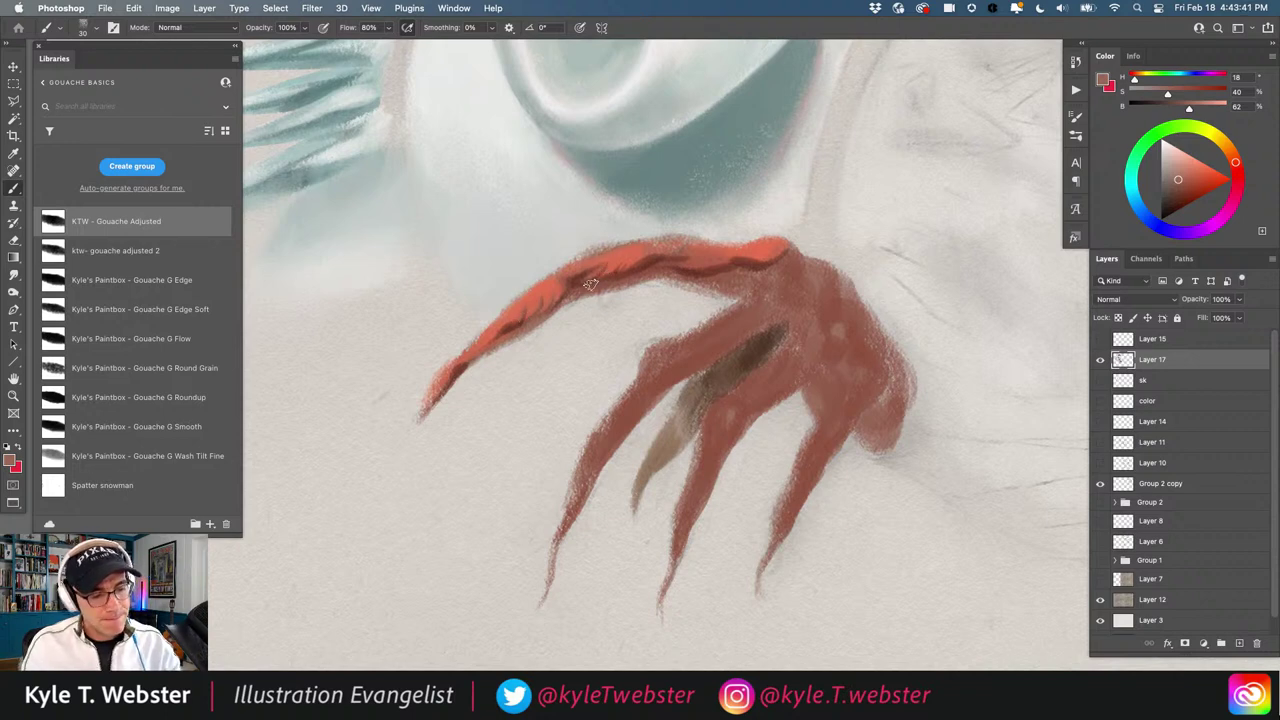
click(1185, 179)
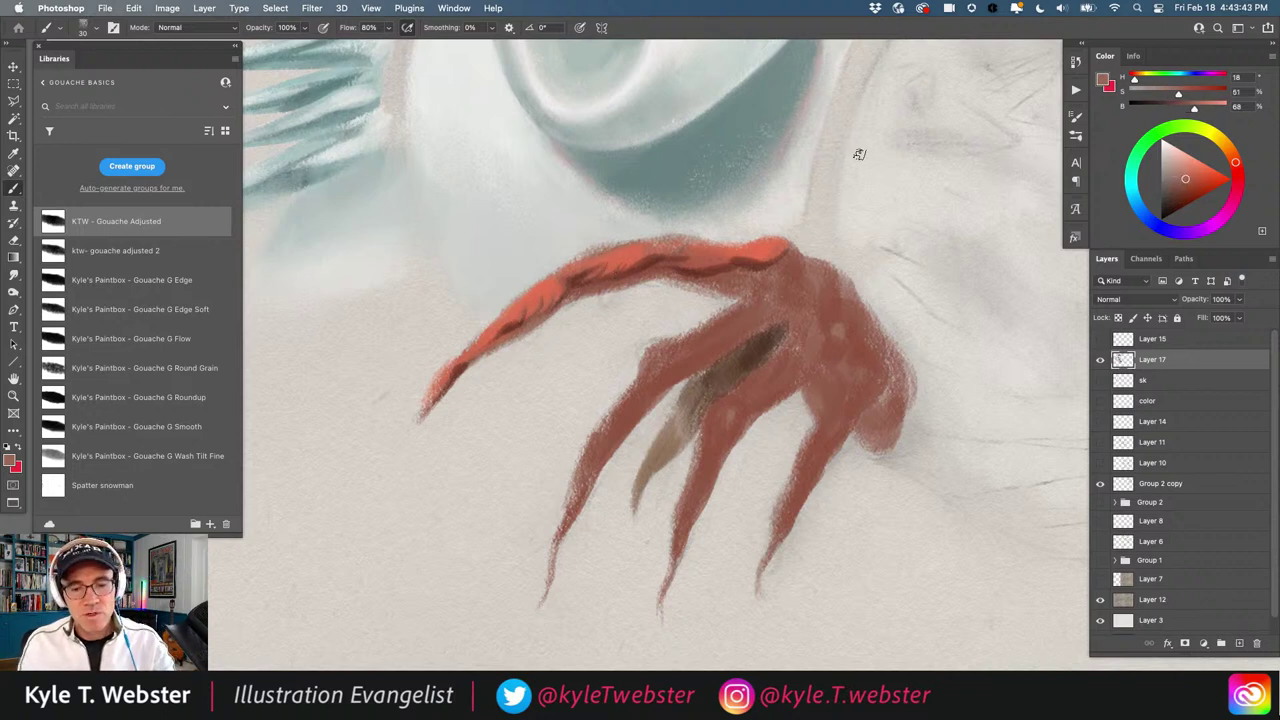
drag(1183, 180, 1189, 181)
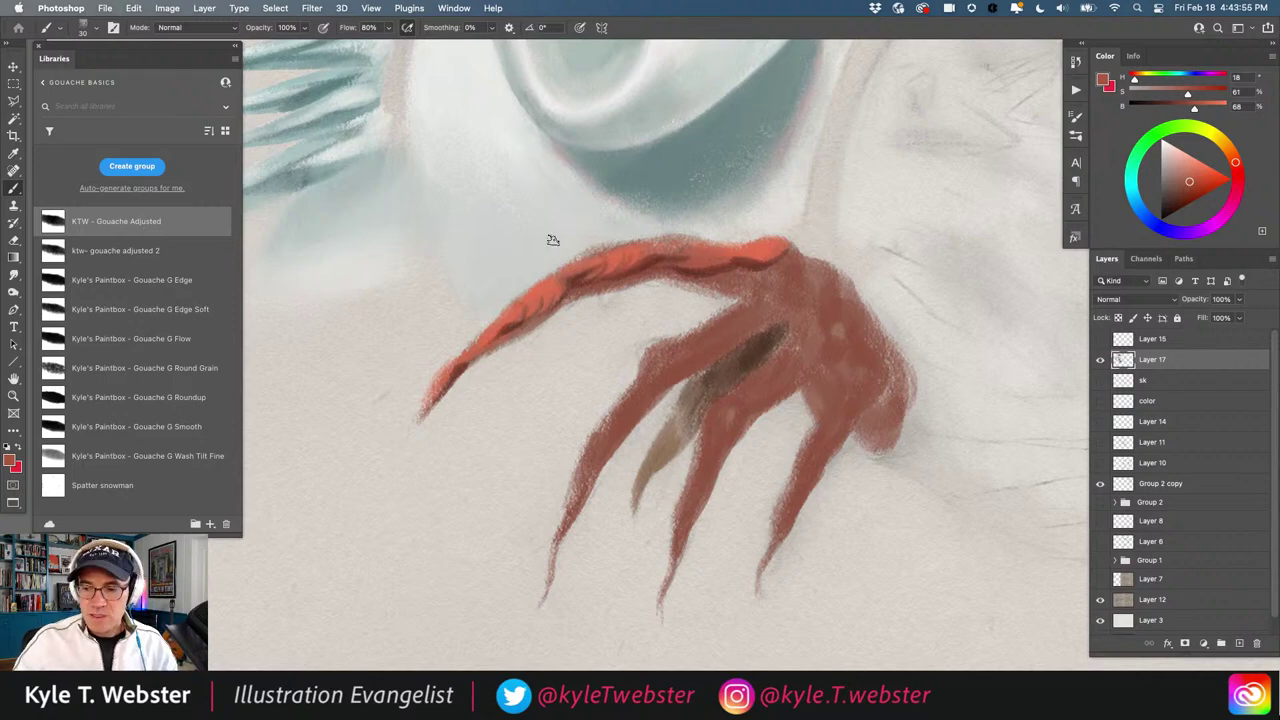
super+click(535, 299)
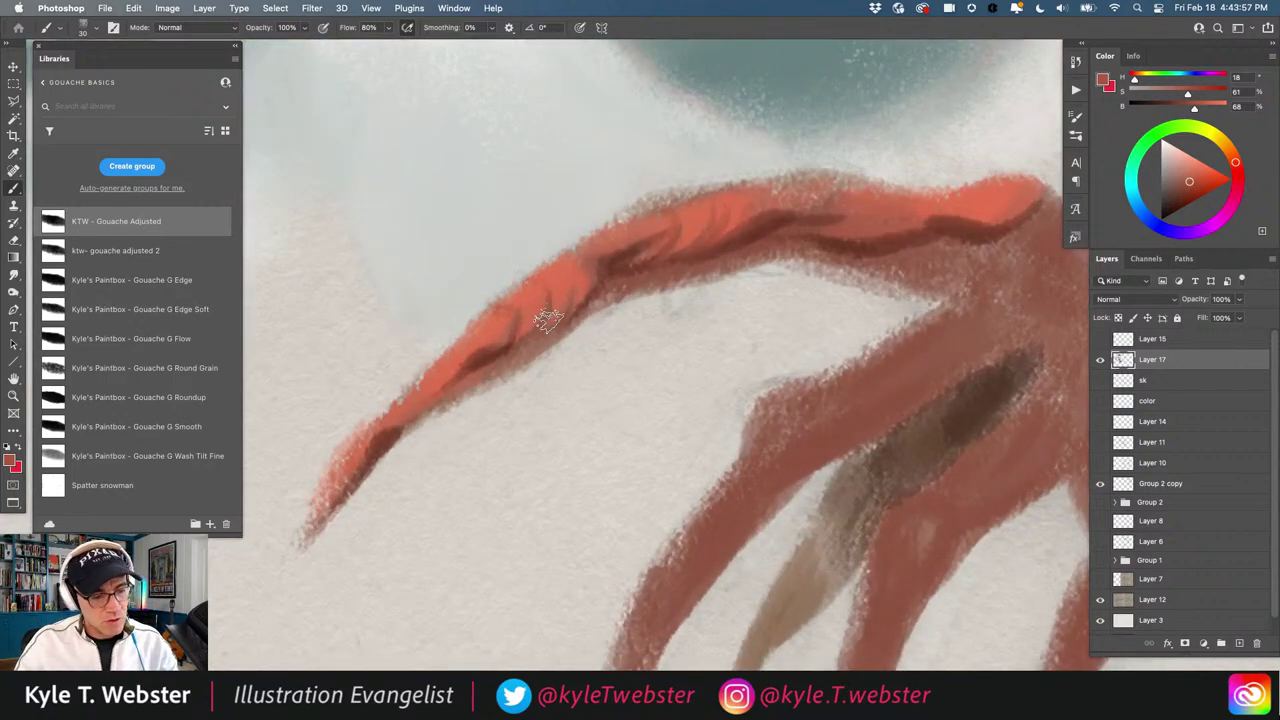
mouse_move(548, 320)
mouse_down()
mouse_move(535, 290)
mouse_move(597, 292)
mouse_move(595, 274)
mouse_move(593, 296)
mouse_move(559, 268)
mouse_move(657, 243)
mouse_move(651, 255)
mouse_move(671, 233)
mouse_move(709, 243)
mouse_move(705, 205)
mouse_move(709, 237)
mouse_move(692, 210)
mouse_move(714, 236)
mouse_up()
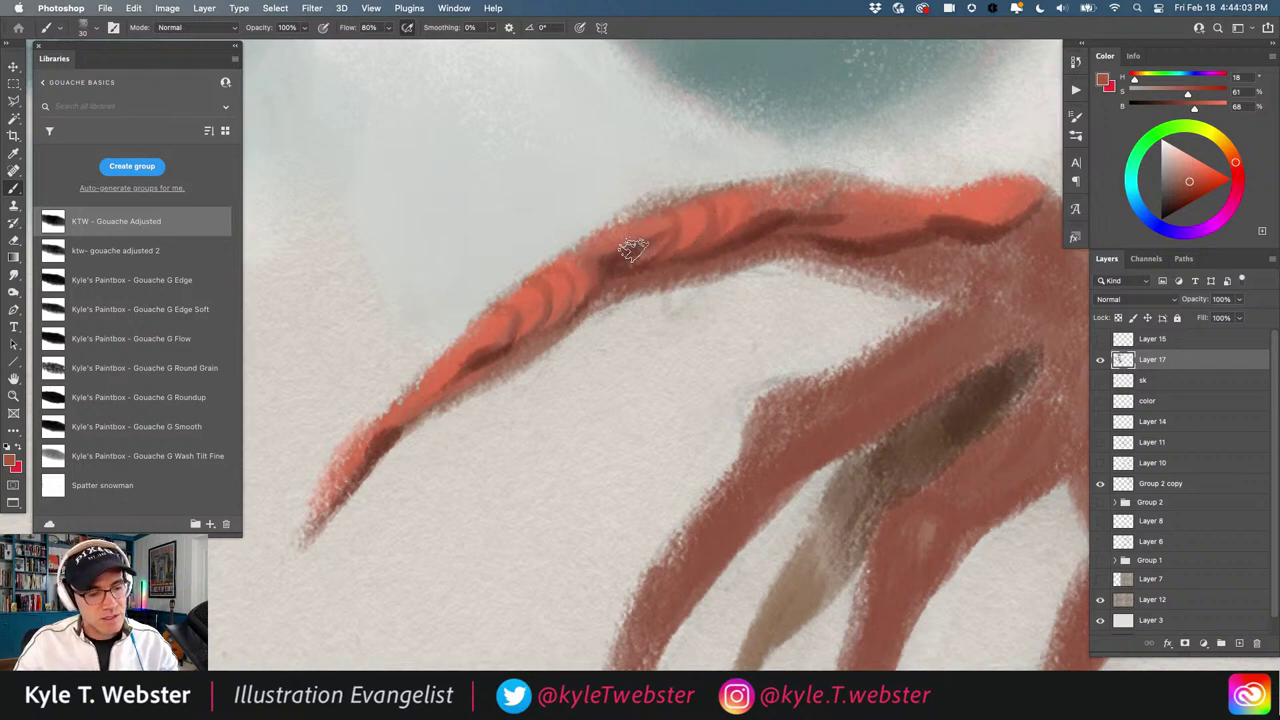
mouse_move(632, 250)
mouse_down()
mouse_move(616, 235)
mouse_move(633, 219)
mouse_move(649, 248)
mouse_up()
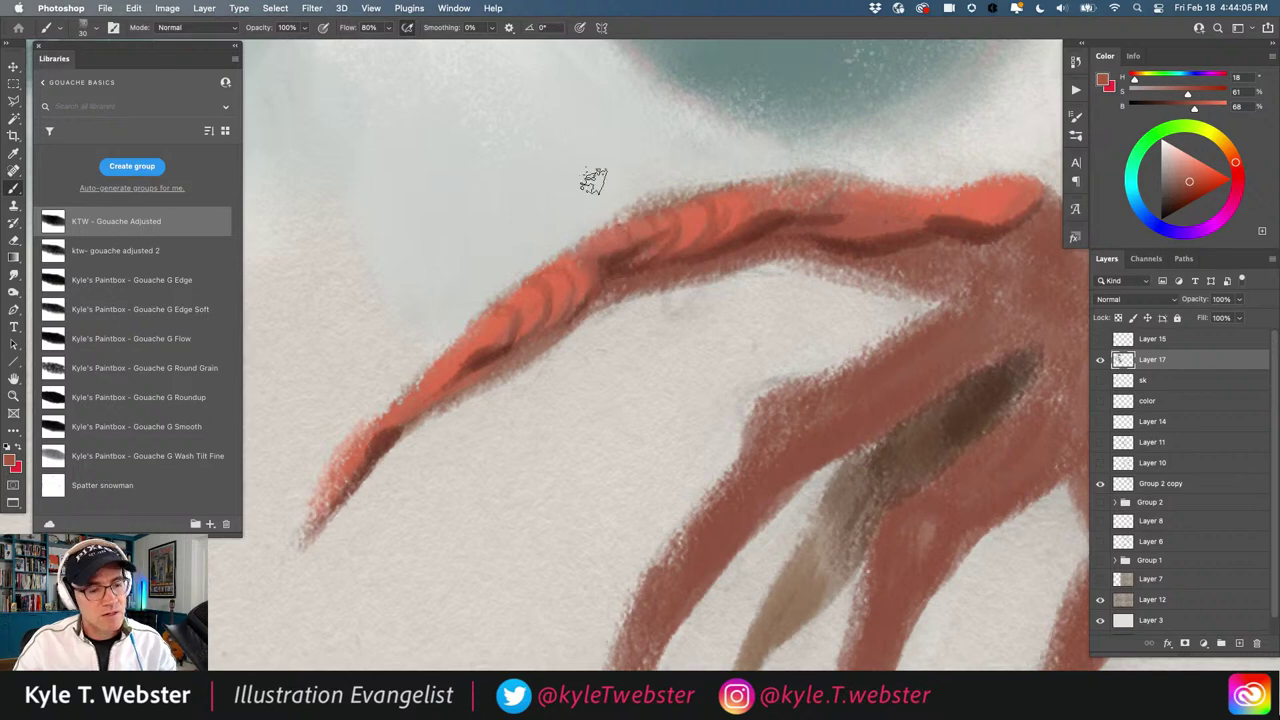
drag(514, 328, 394, 343)
drag(466, 368, 504, 318)
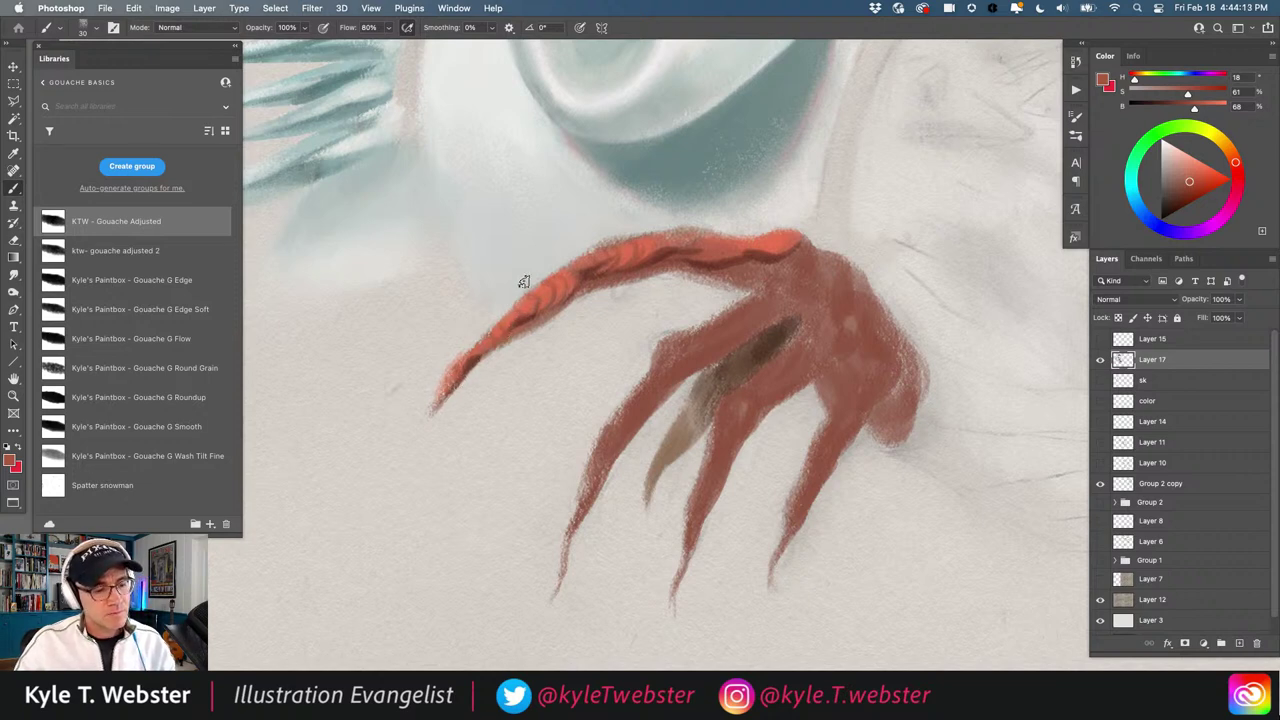
Add bright orange highlights between the uppermost finger's wrinkles at hue 26, saturation 72, brightness 97
click(1199, 164)
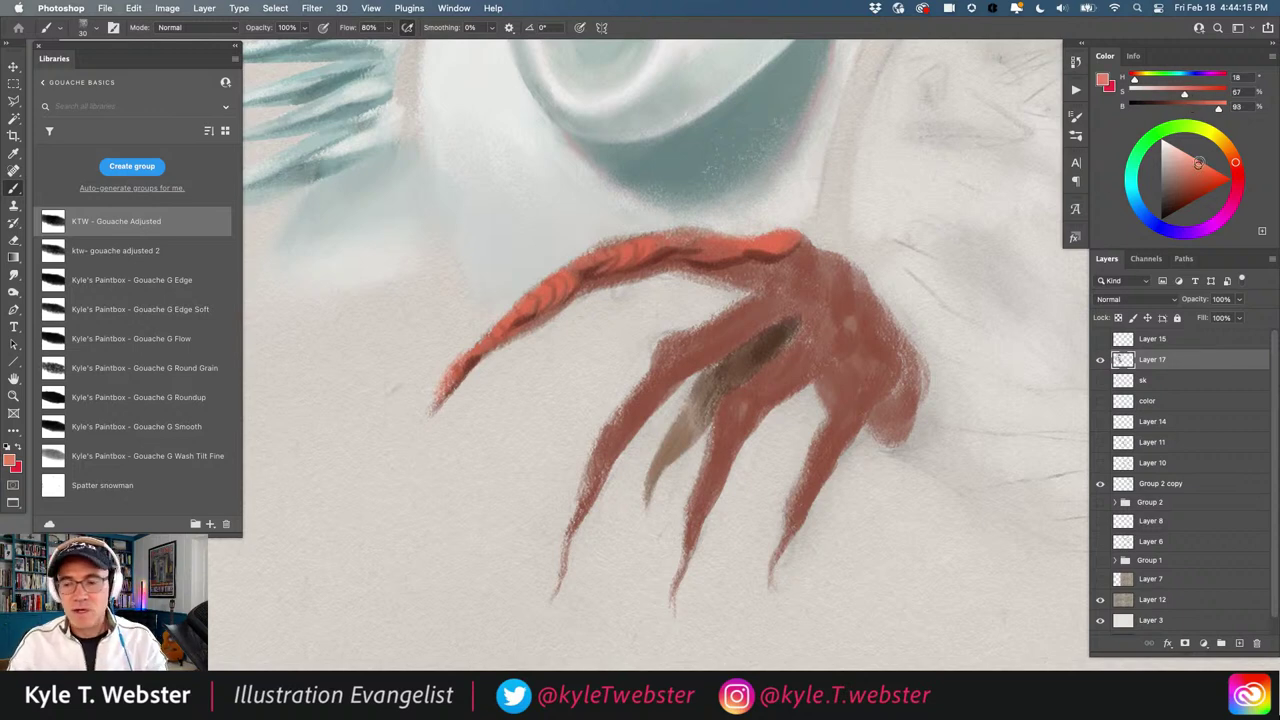
click(1234, 155)
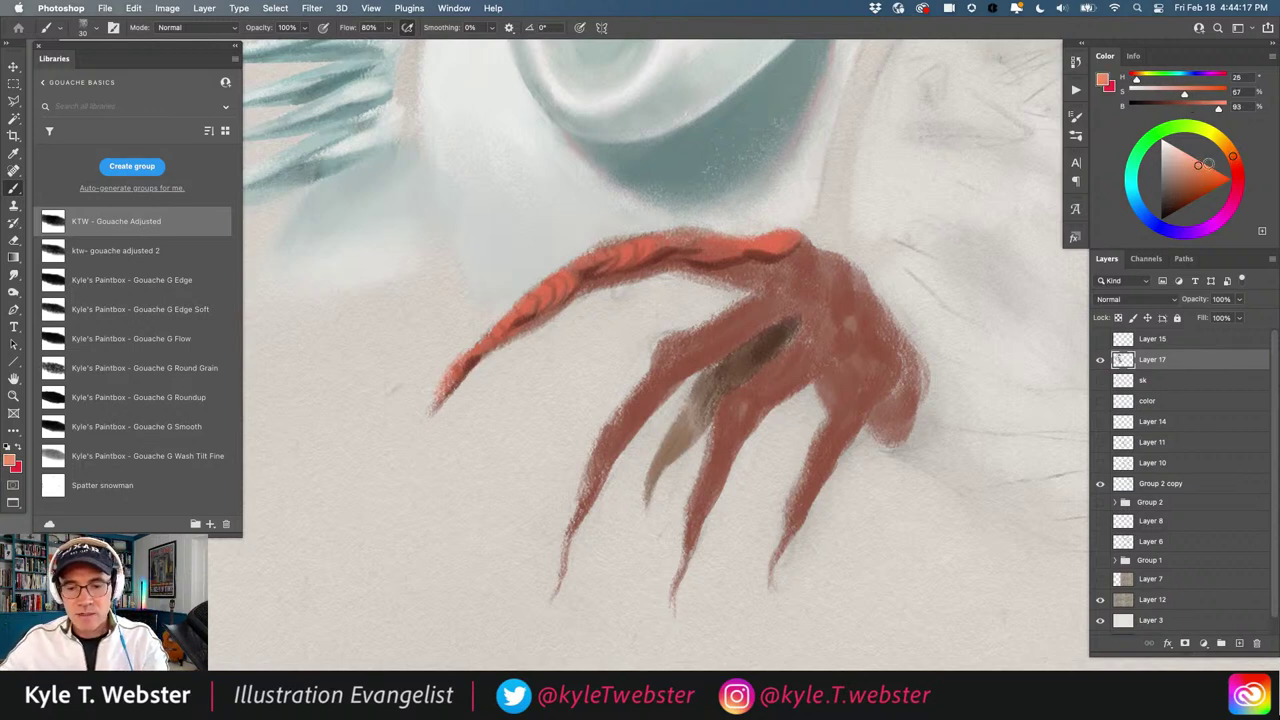
click(1211, 168)
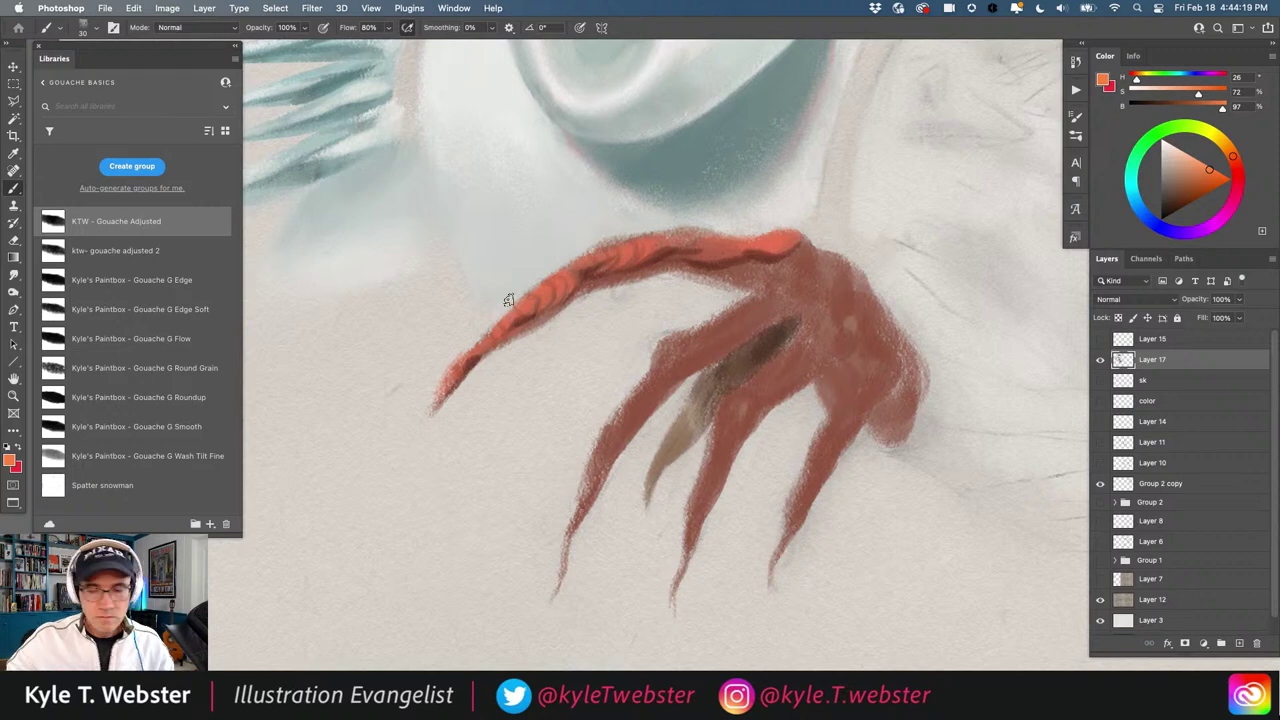
scroll(469, 367, up, 3)
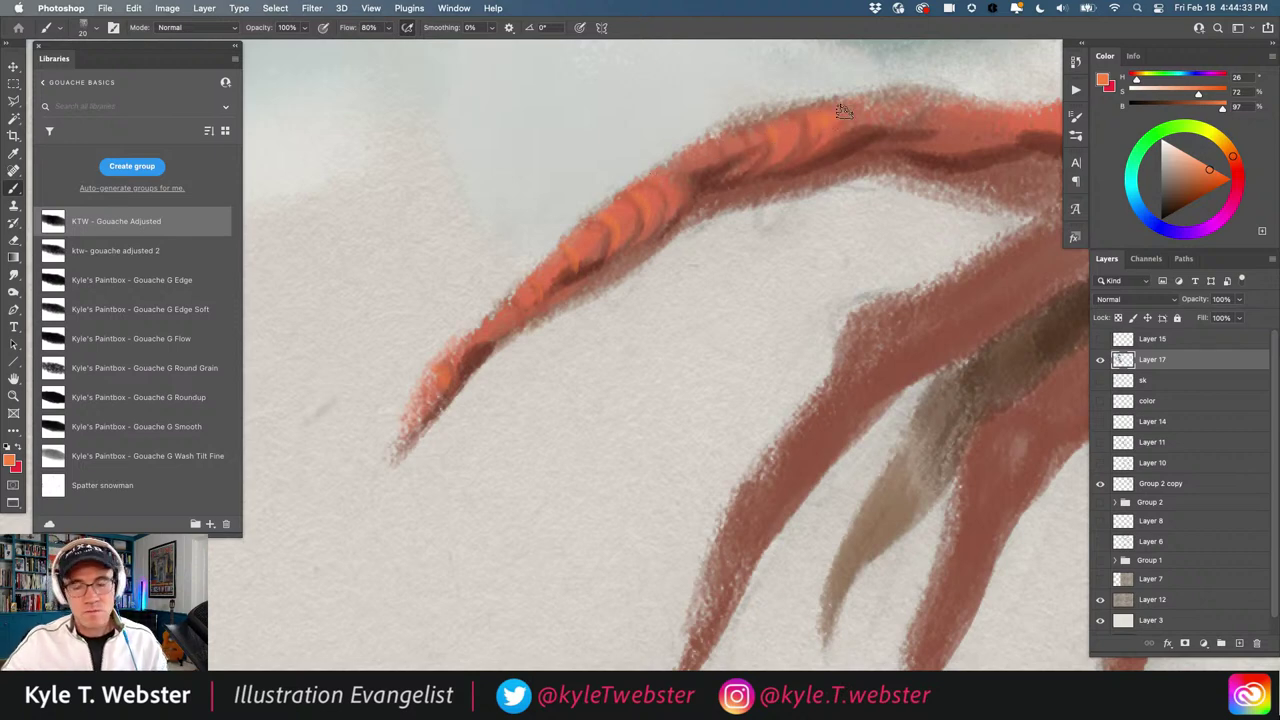
scroll(488, 440, down, 3)
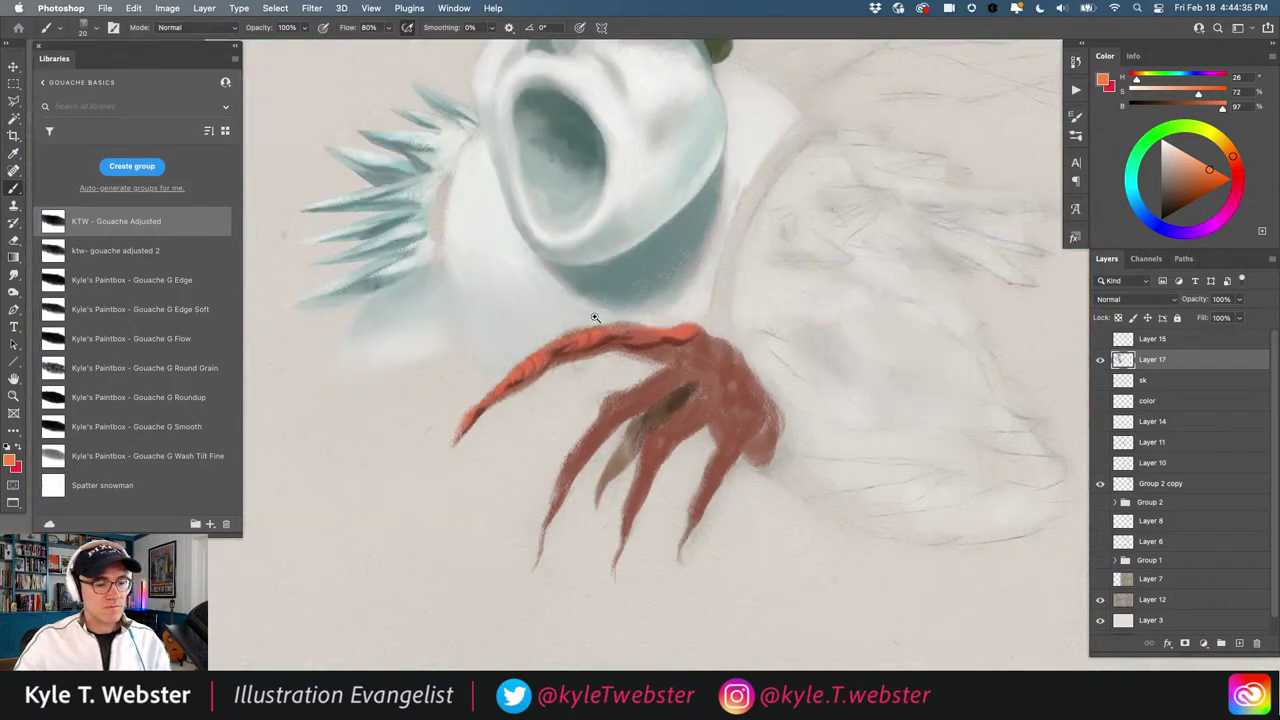
scroll(595, 319, up, 1)
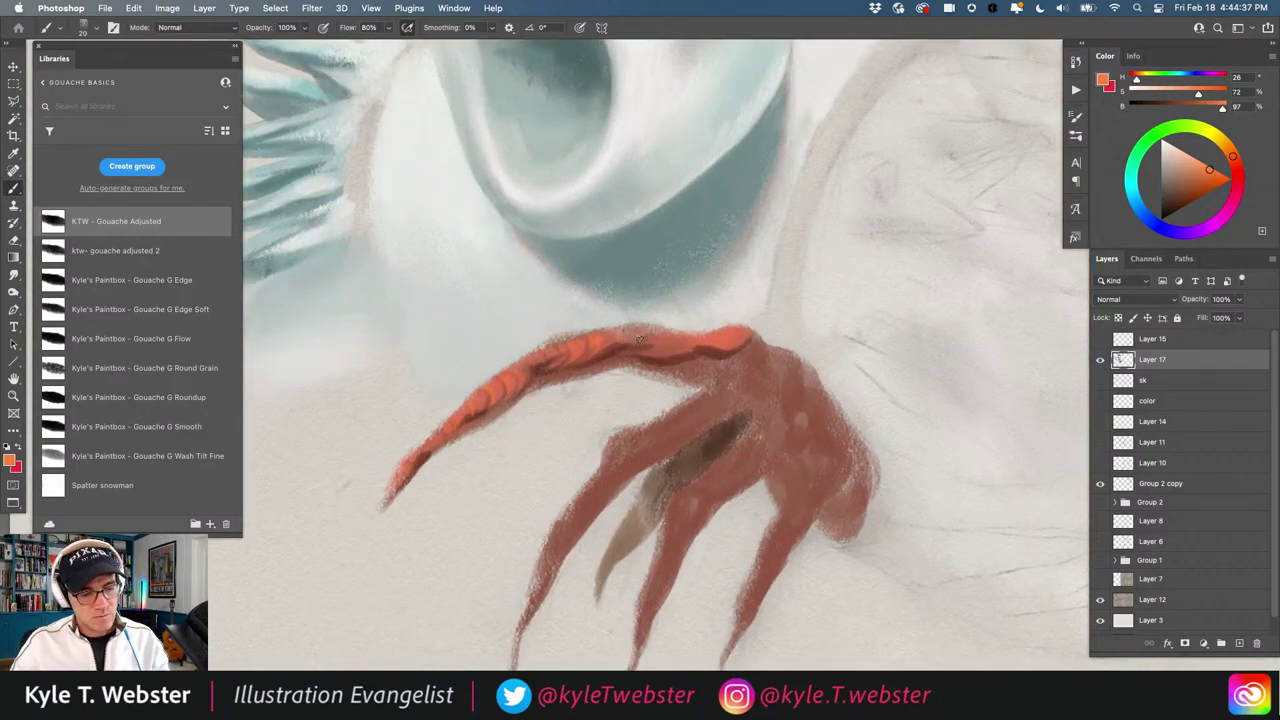
Sample reddish browns from the uppermost finger and refine the shading along its underside from the knuckle to the tip
alt+click(704, 347)
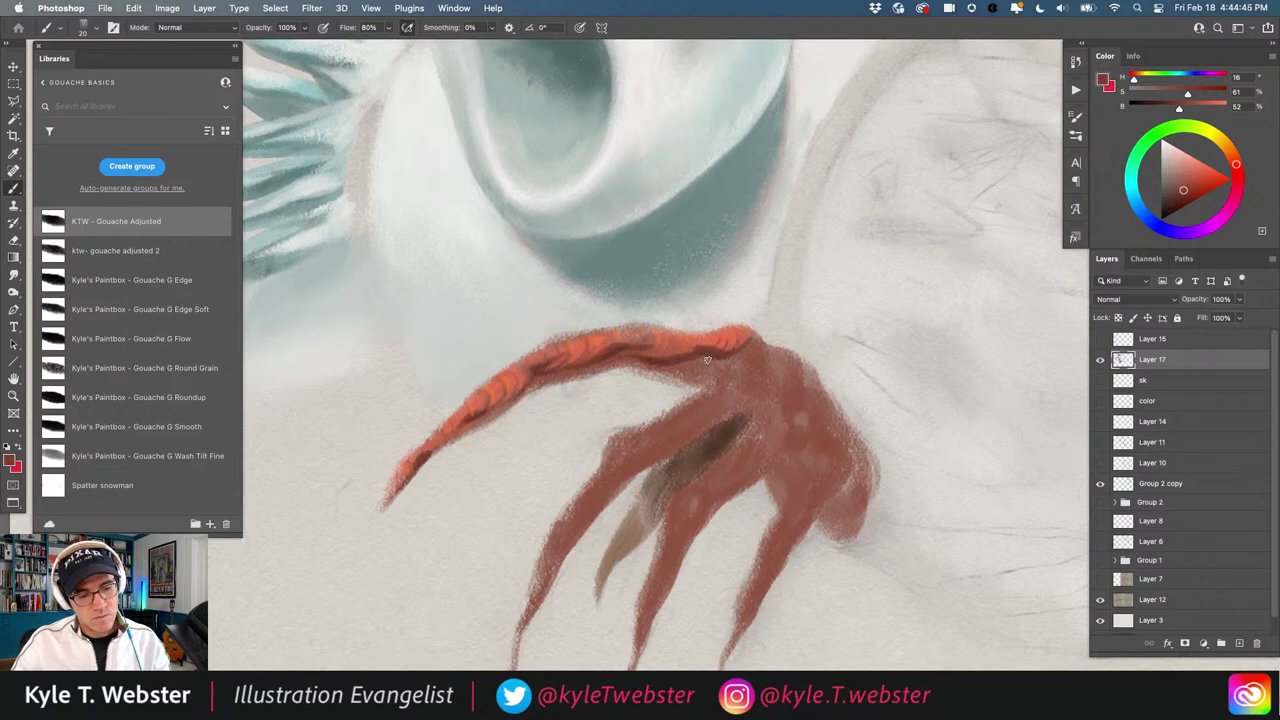
alt+click(574, 359)
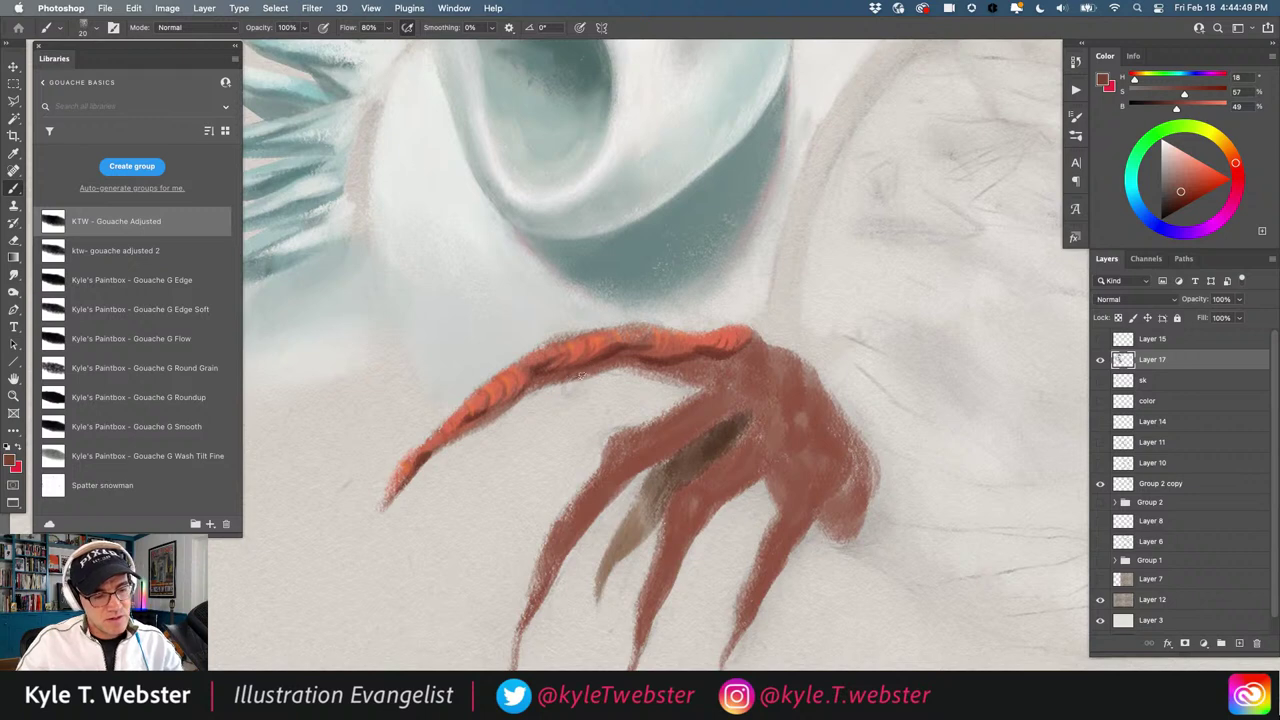
alt+click(563, 380)
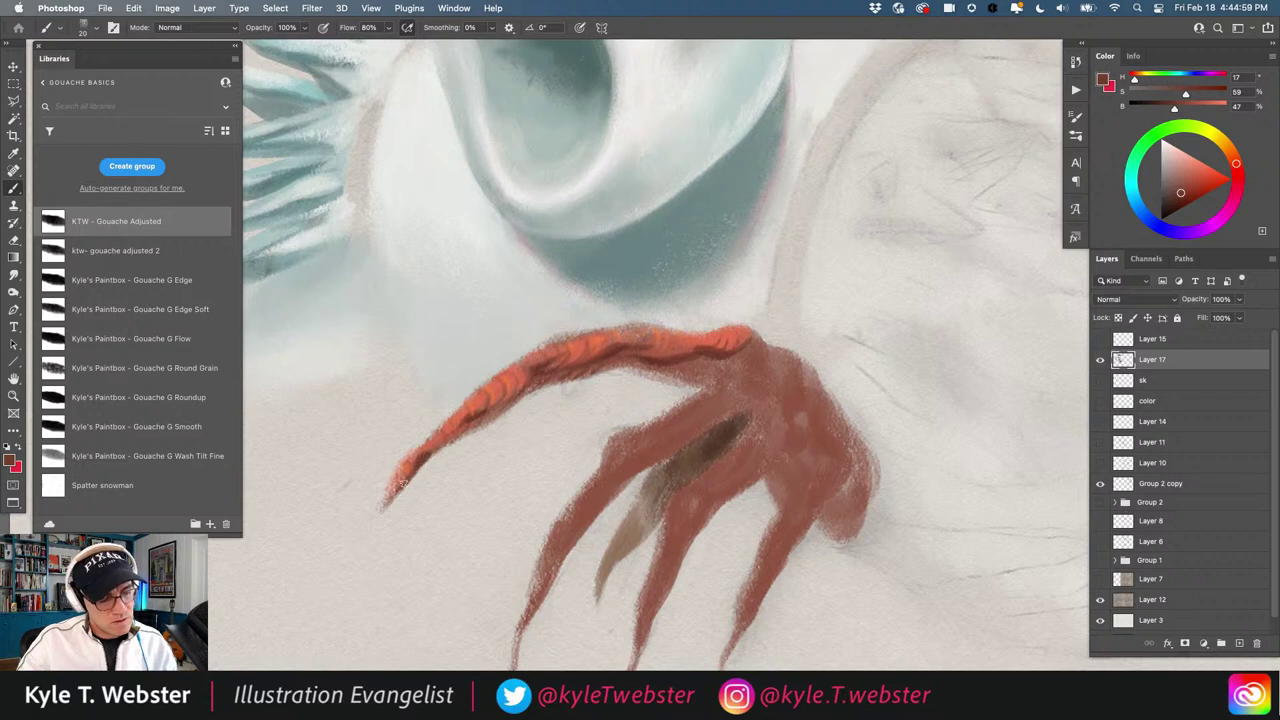
alt+click(489, 416)
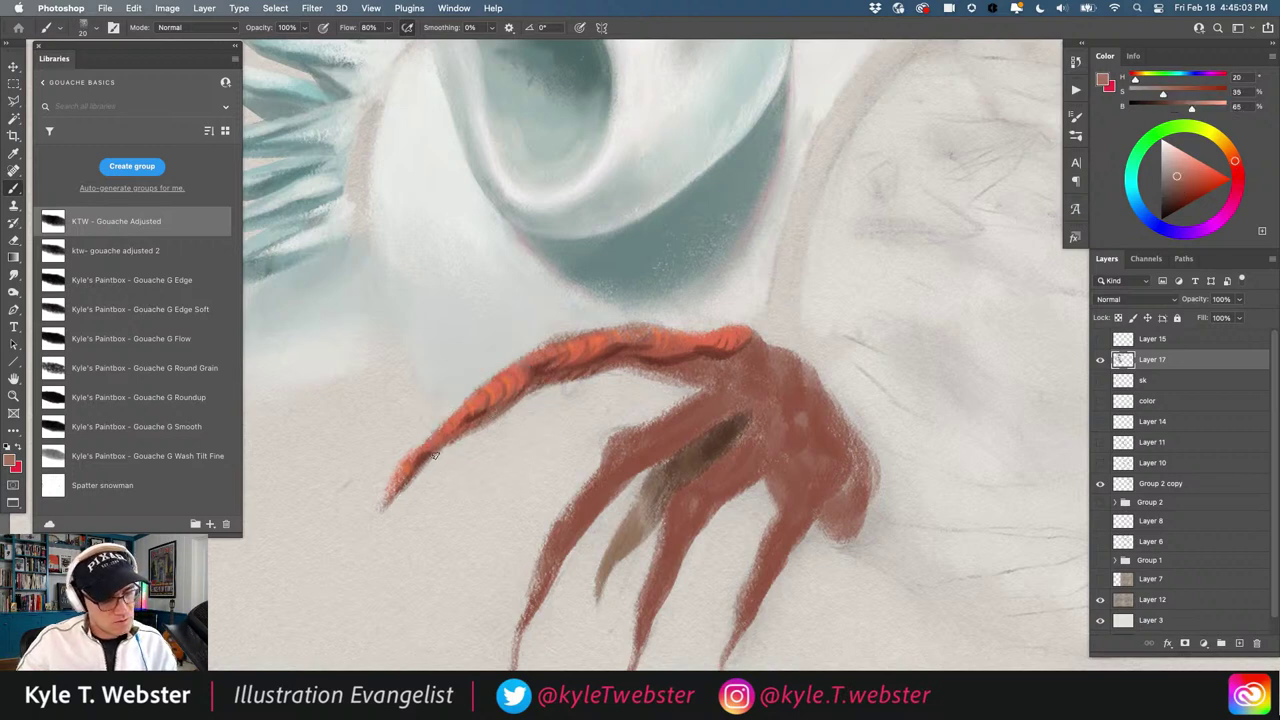
drag(435, 455, 496, 413)
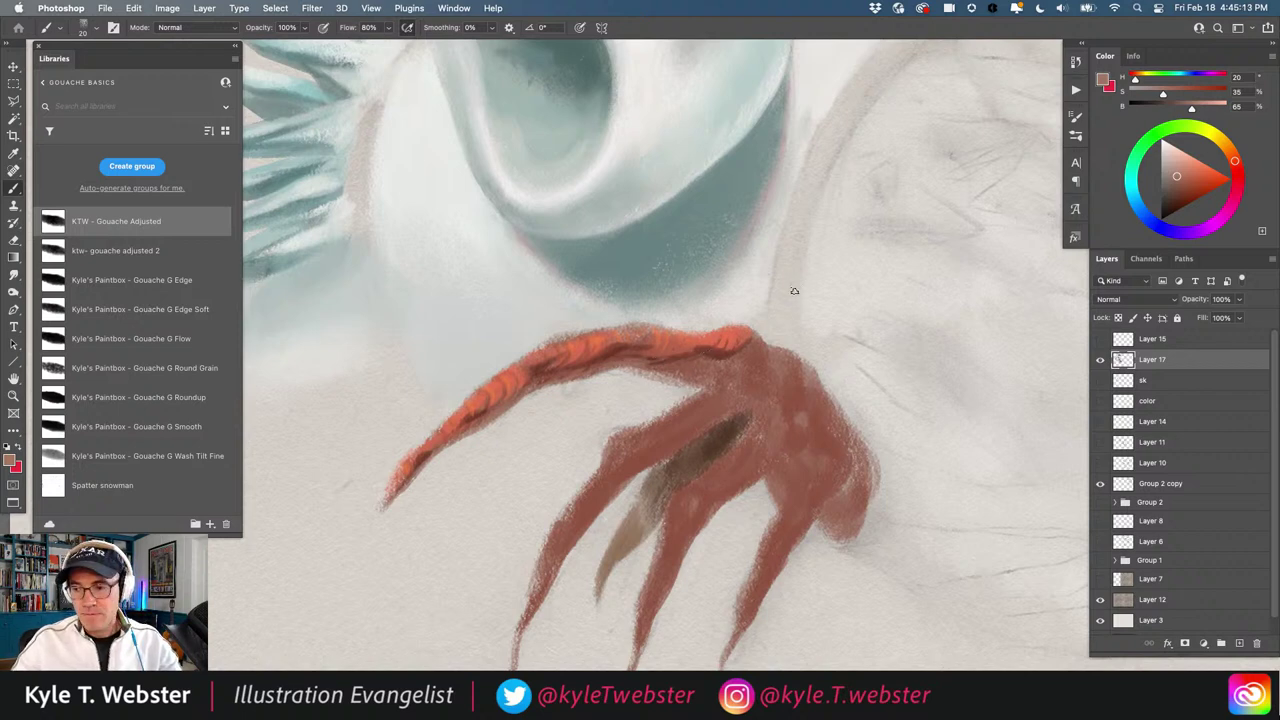
Enlarge the brush to 45, sample the grey-teal neck shadow and paint cool reflected color along the uppermost finger's underside
key(])
key(])
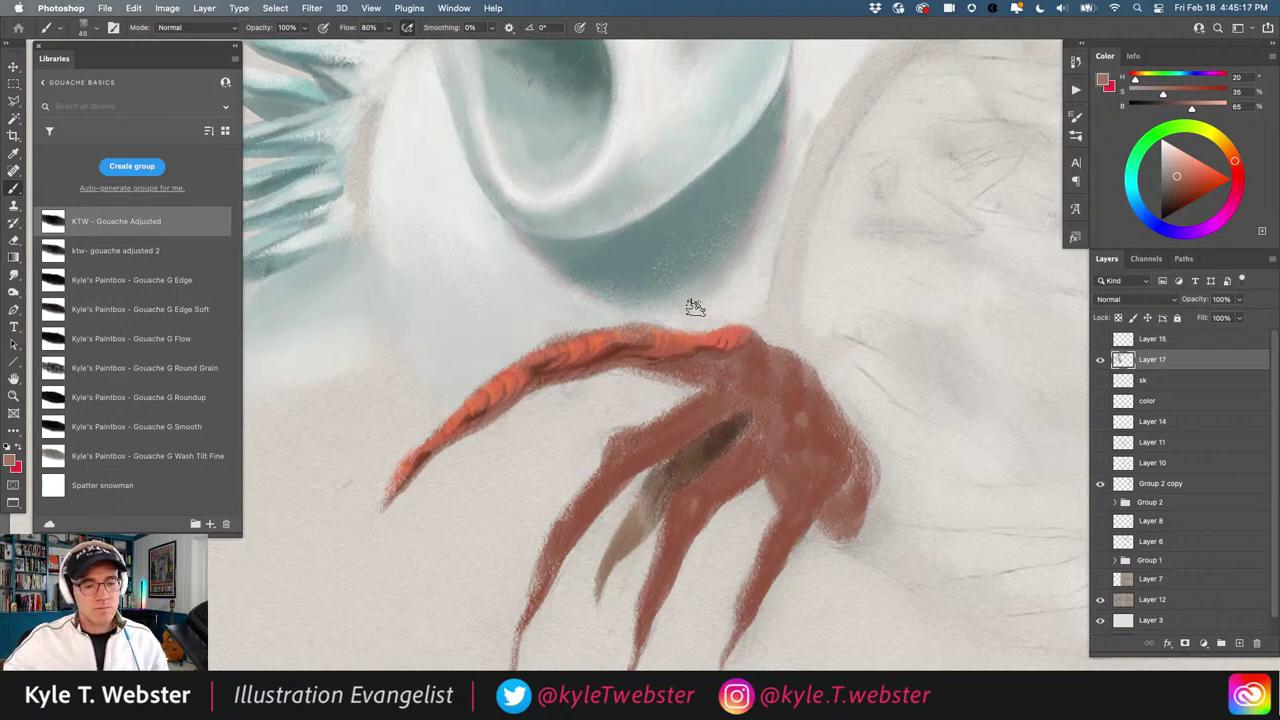
scroll(480, 440, down, 5)
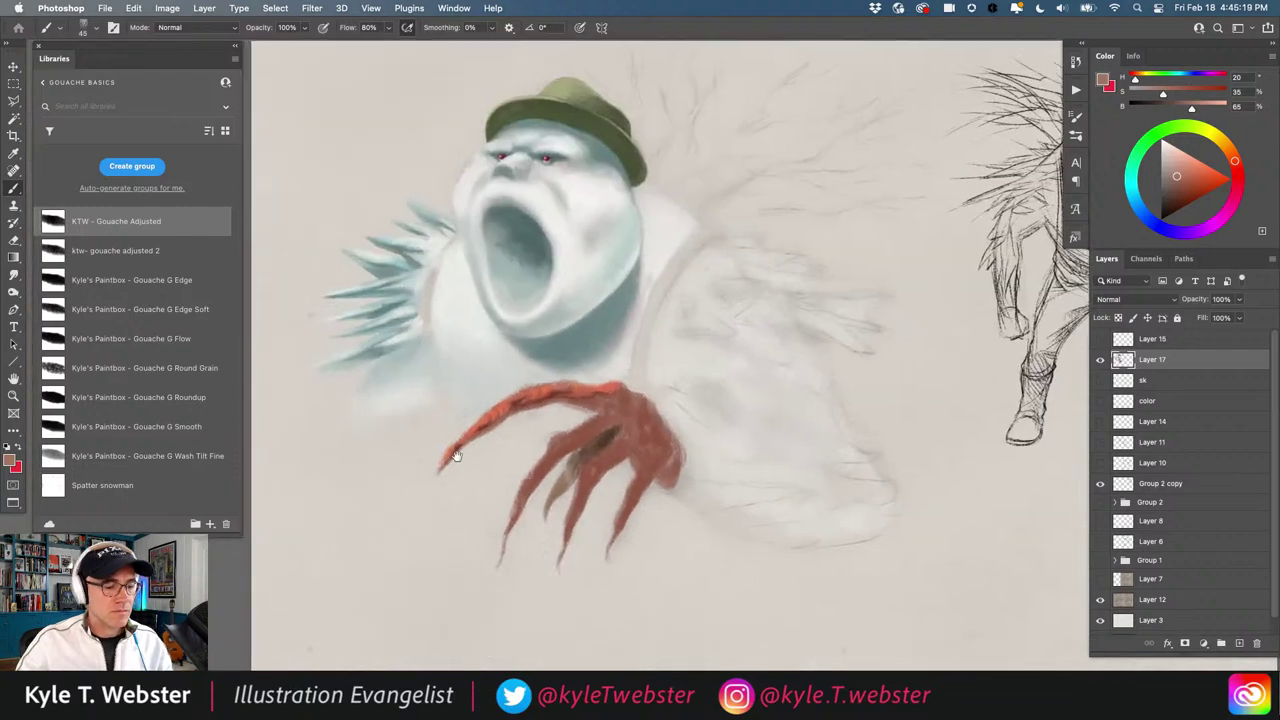
drag(534, 419, 600, 419)
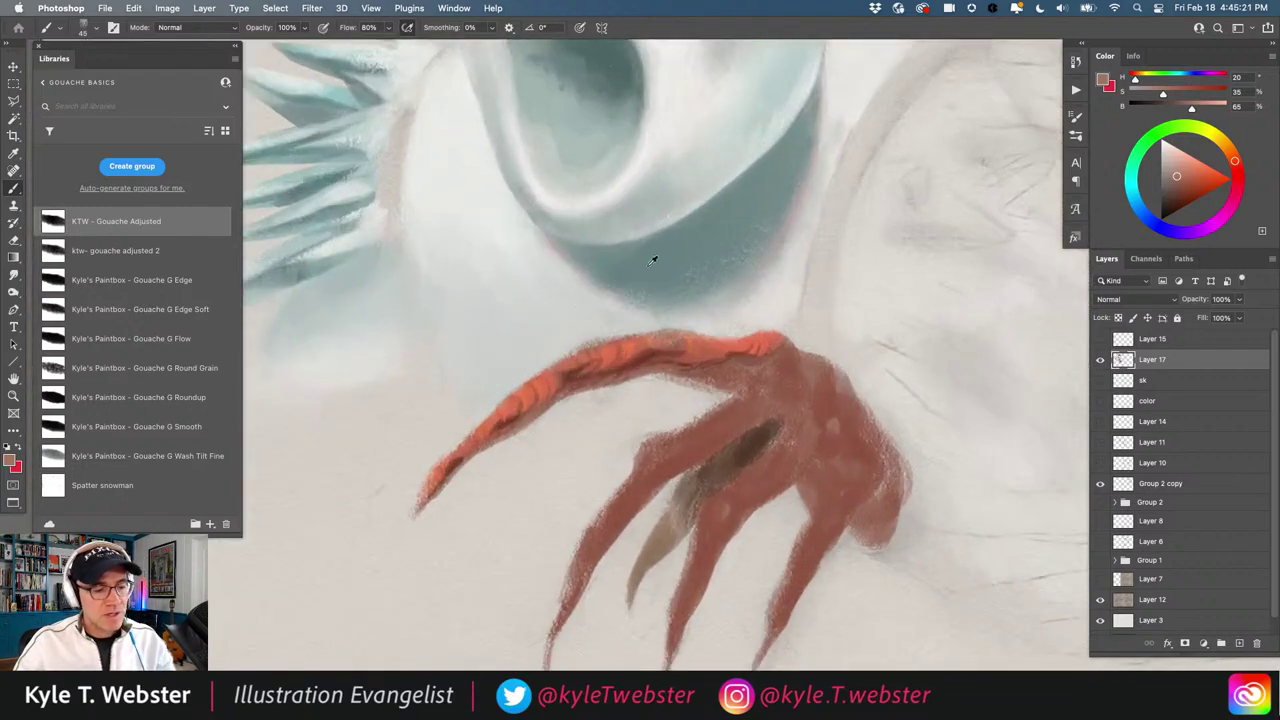
alt+click(668, 252)
drag(608, 306, 569, 308)
mouse_move(632, 356)
mouse_down()
mouse_move(534, 383)
mouse_move(740, 347)
mouse_up()
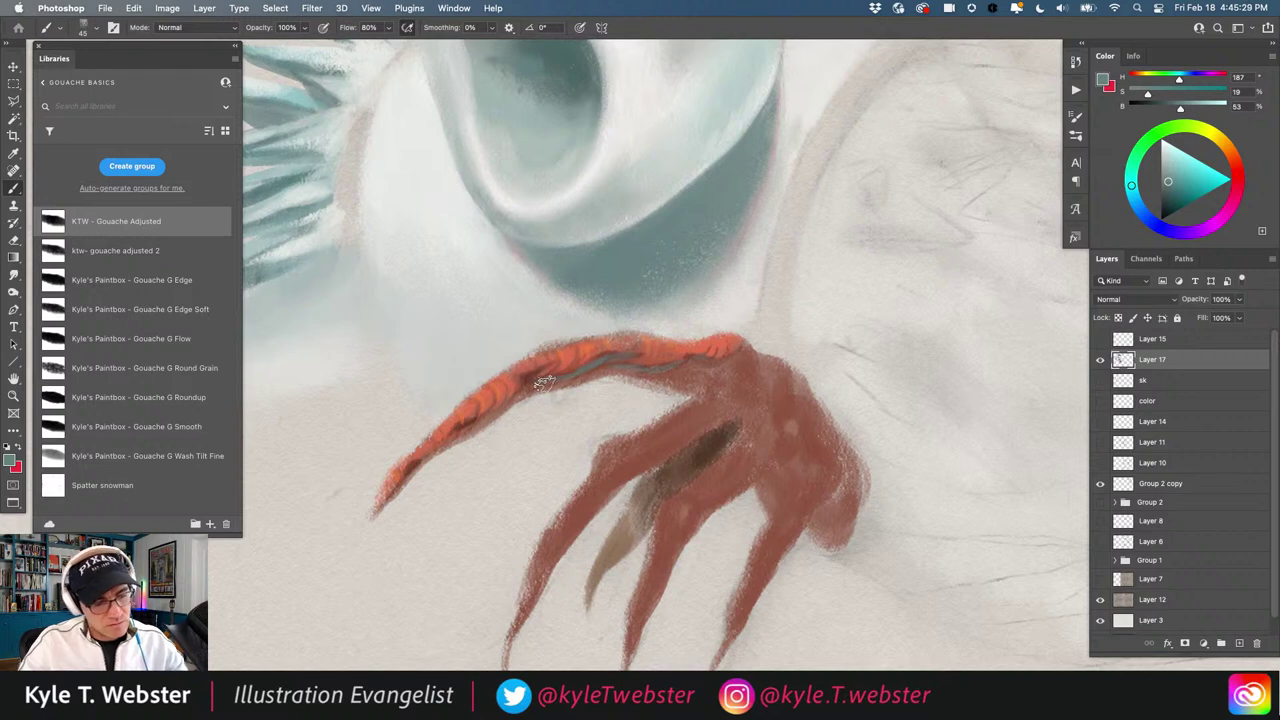
Extend the grey-teal reflected strokes along the uppermost finger's underside from the middle segments towards the tip
mouse_move(543, 385)
mouse_down()
mouse_move(534, 370)
mouse_move(521, 389)
mouse_up()
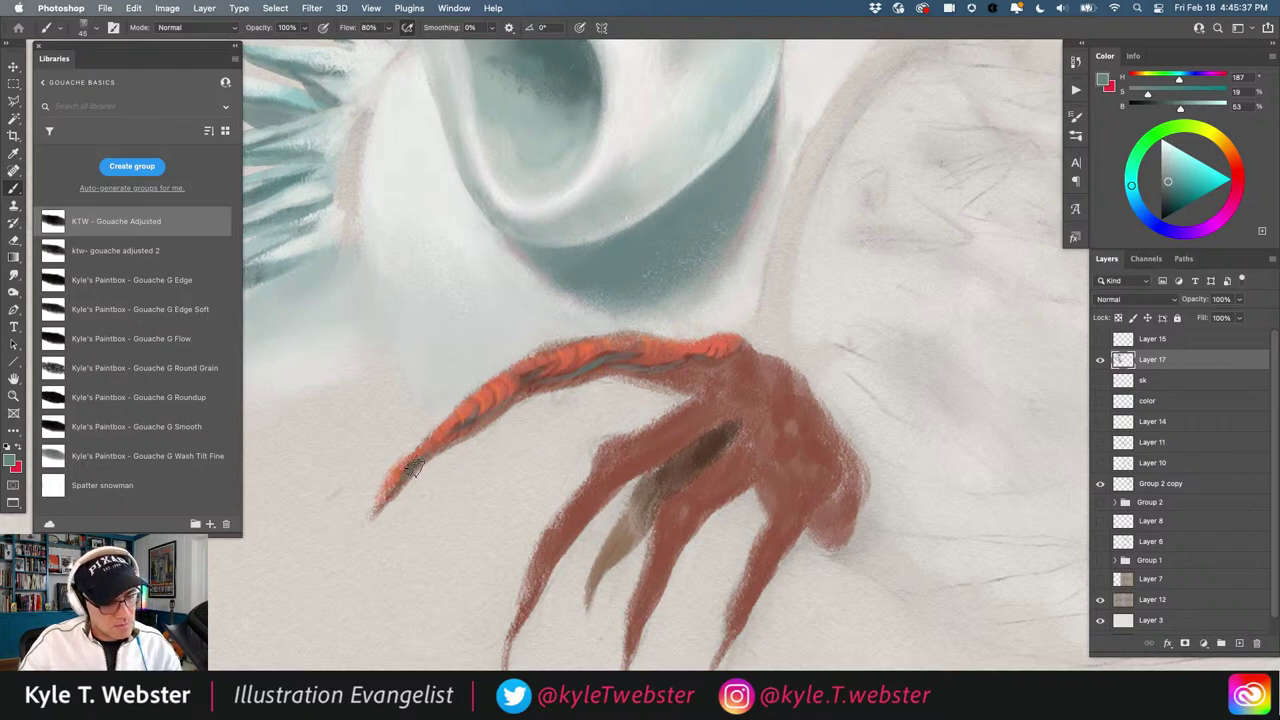
drag(467, 359, 426, 310)
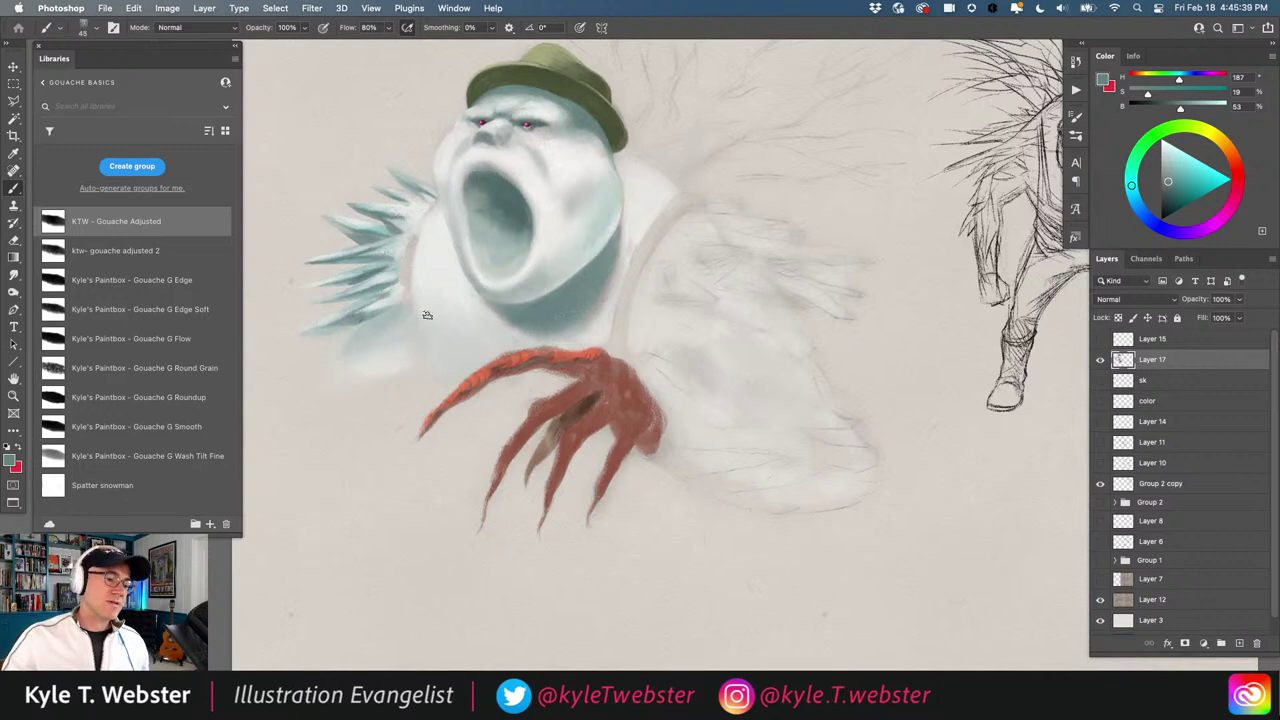
scroll(450, 320, up, 3)
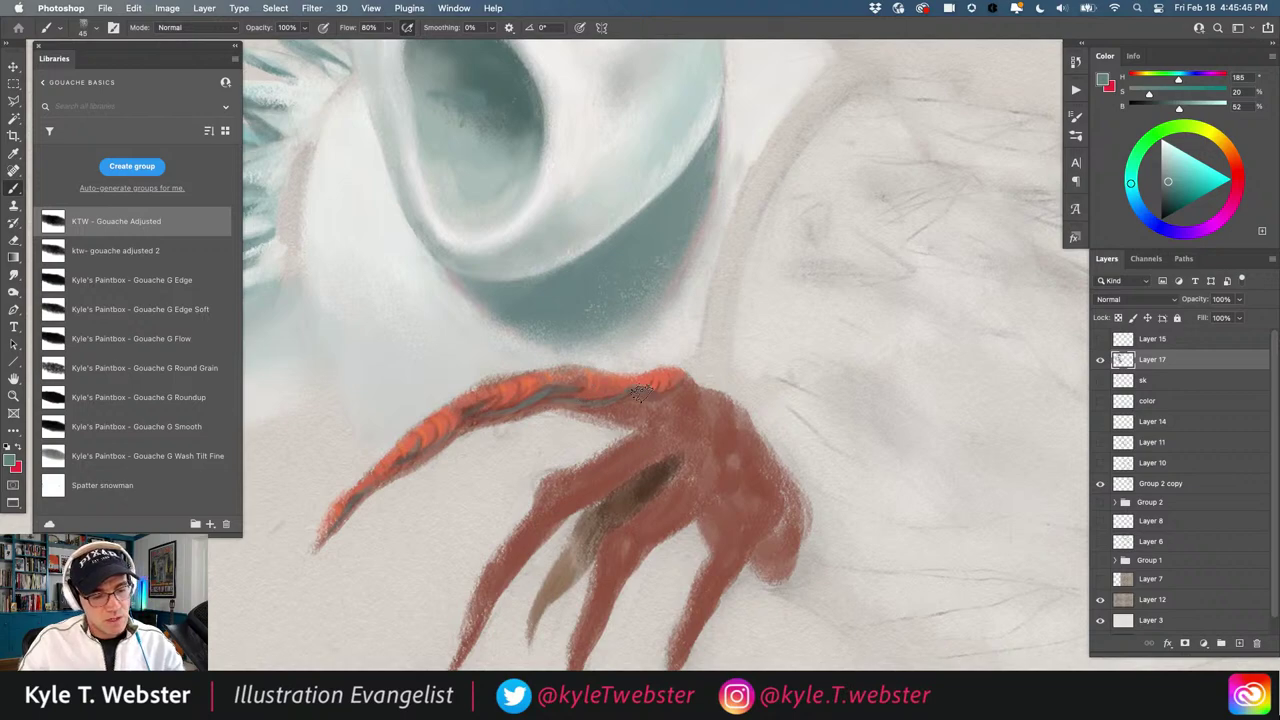
scroll(640, 366, down, 3)
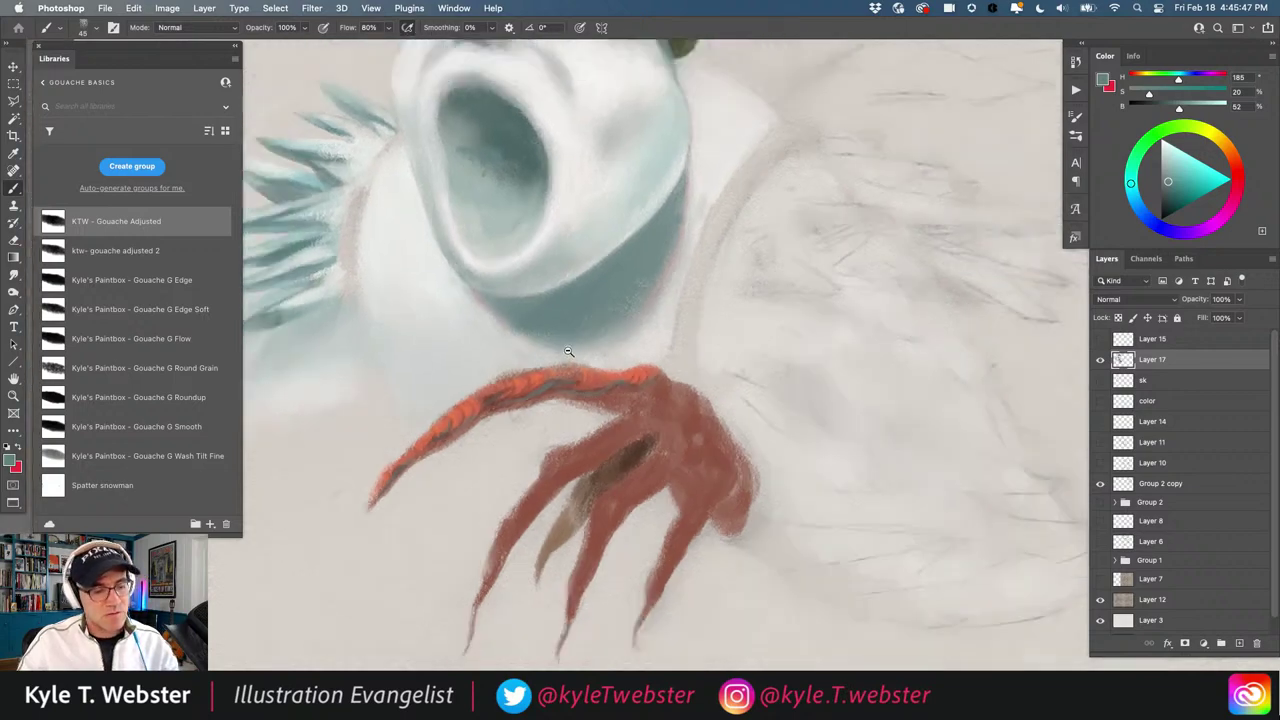
scroll(480, 447, up, 2)
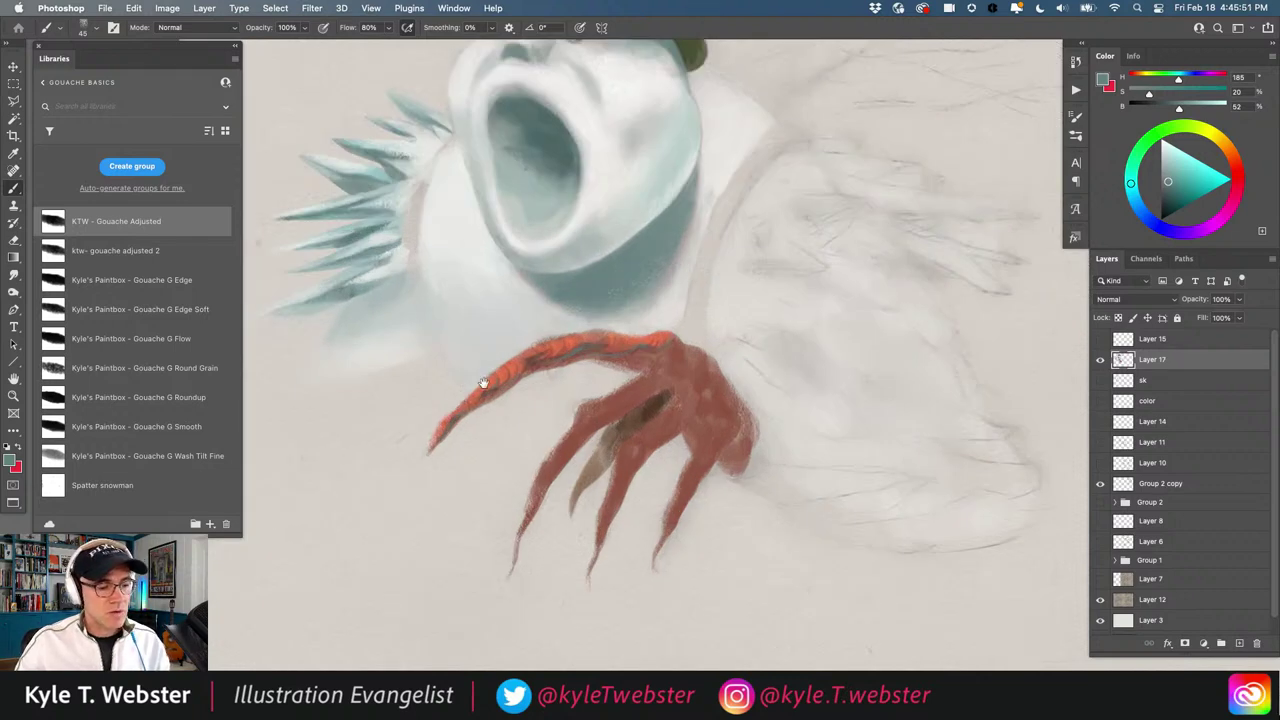
drag(483, 383, 486, 350)
alt+click(543, 315)
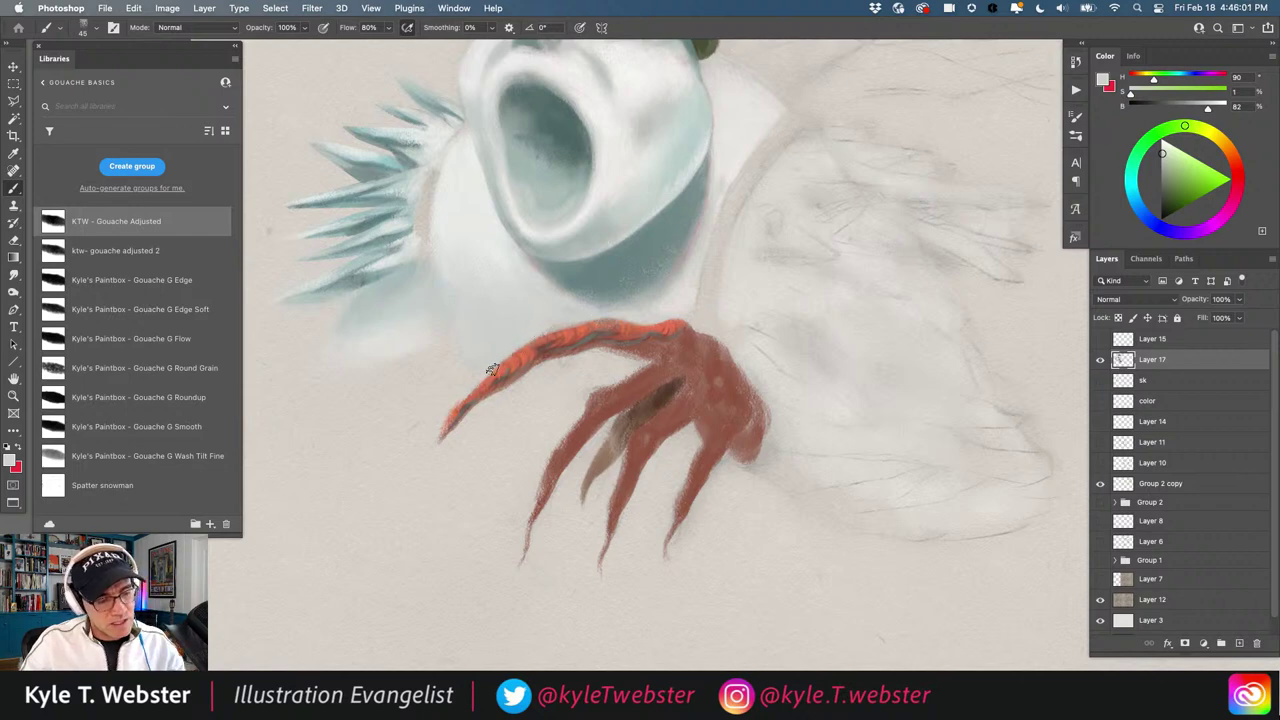
alt+click(411, 450)
click(442, 480)
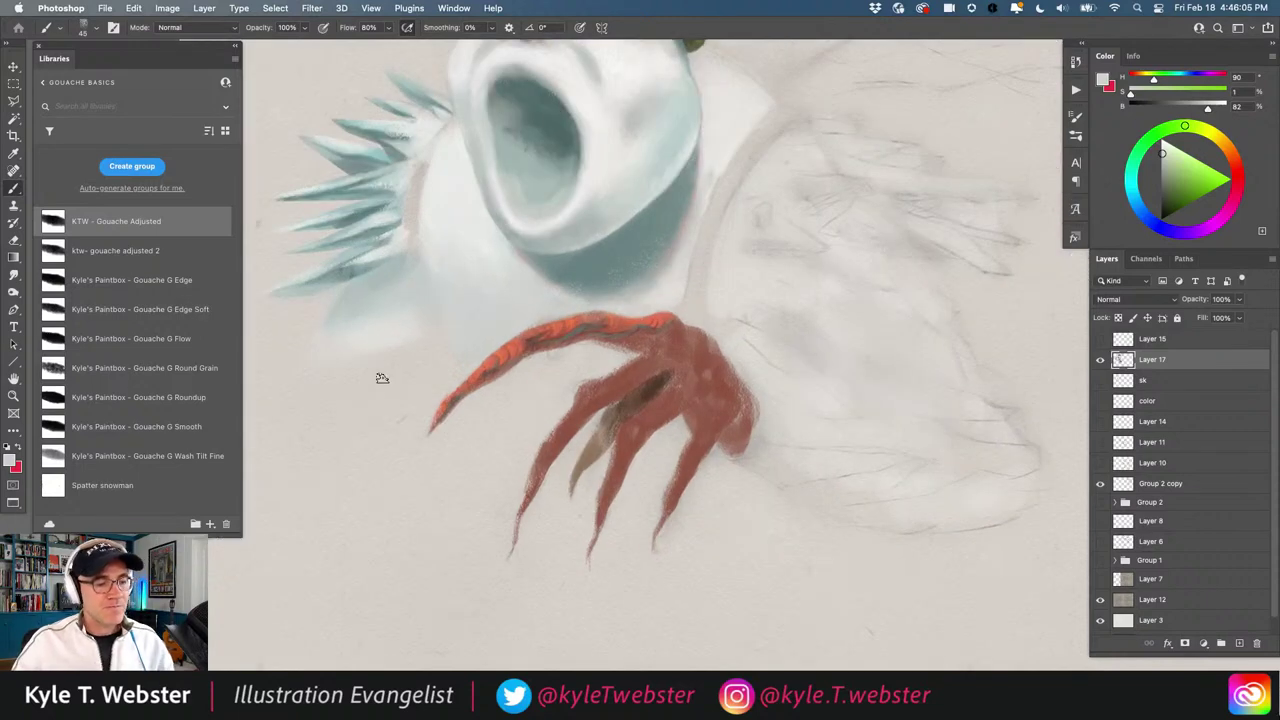
Try a broad grey-teal glaze over the uppermost finger with the neck shadow color and a size 125 brush, and undo it
alt+click(650, 263)
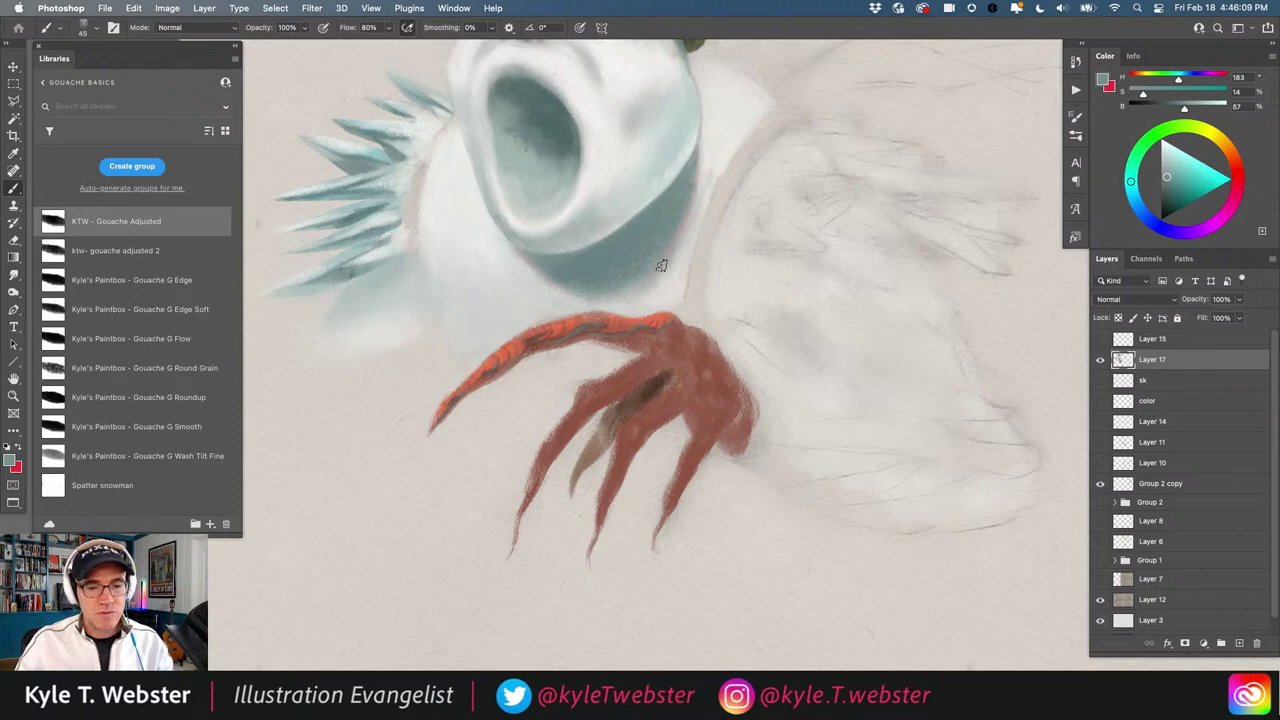
key(bracketright)
key(bracketright)
key(bracketright)
key(bracketright)
key(bracketright)
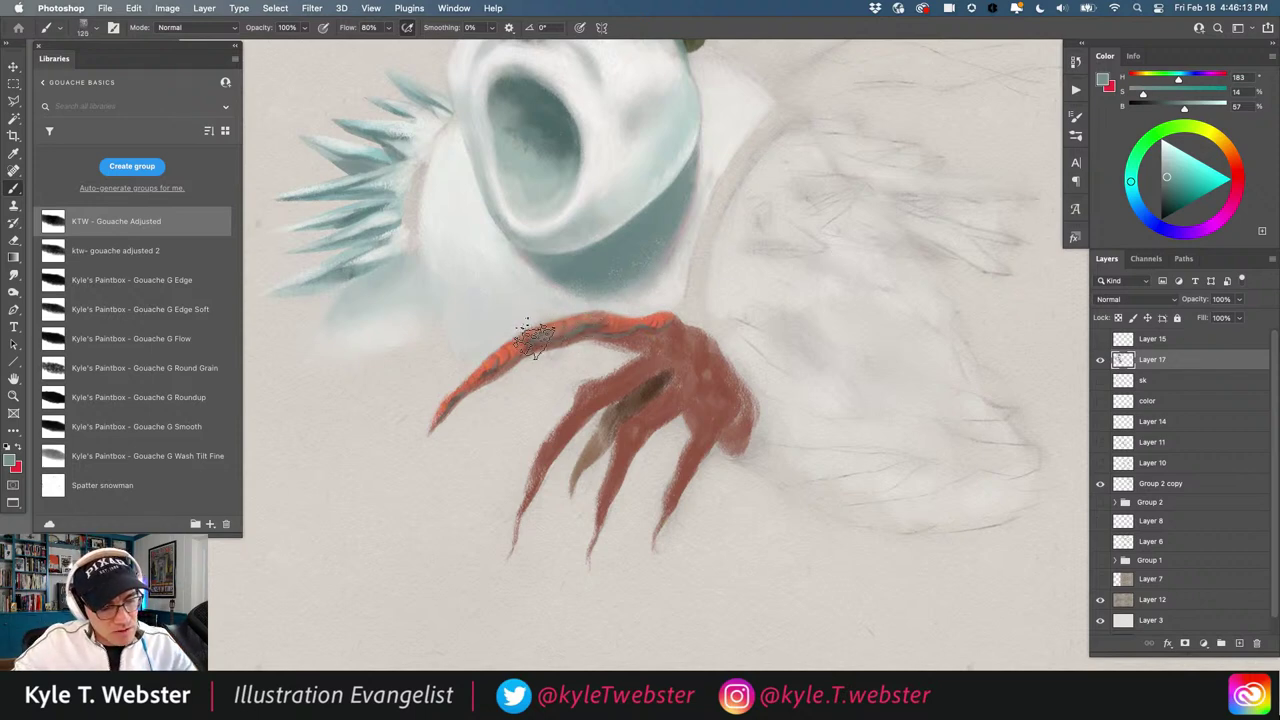
drag(483, 378, 514, 352)
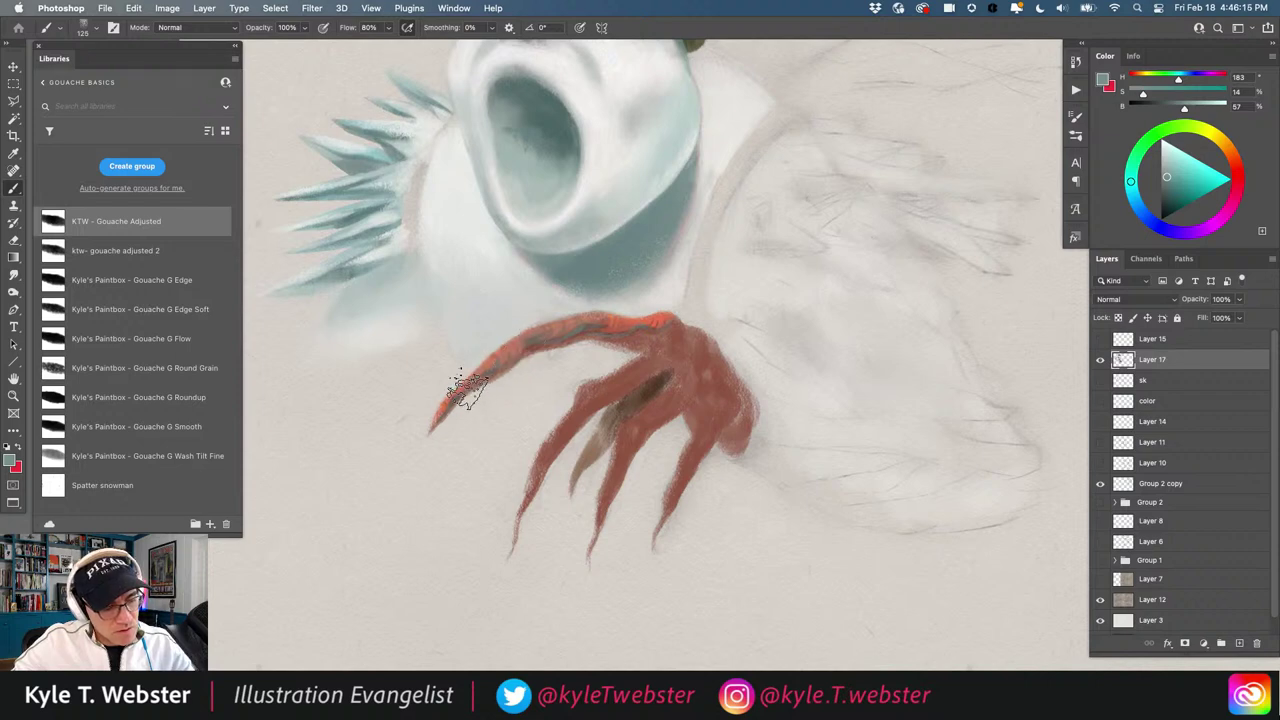
drag(466, 392, 448, 414)
mouse_move(560, 349)
mouse_down()
mouse_move(597, 326)
mouse_move(643, 320)
mouse_move(658, 334)
mouse_up()
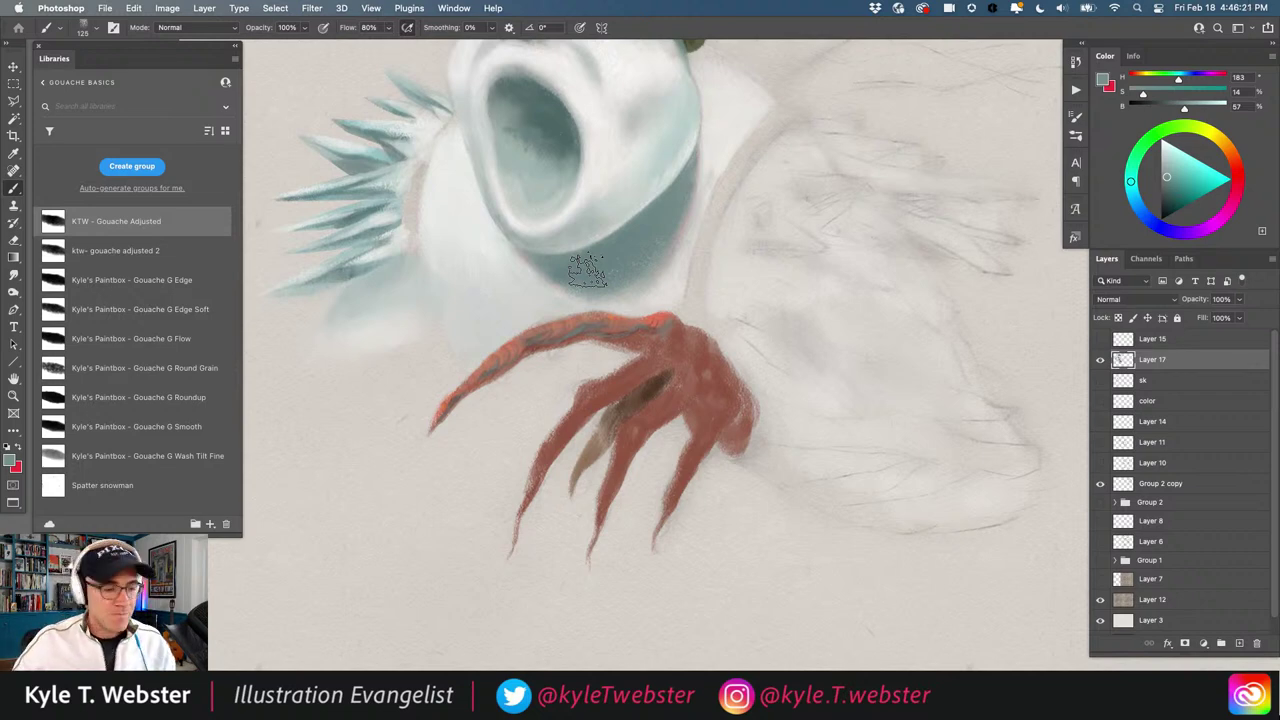
scroll(483, 440, down, 3)
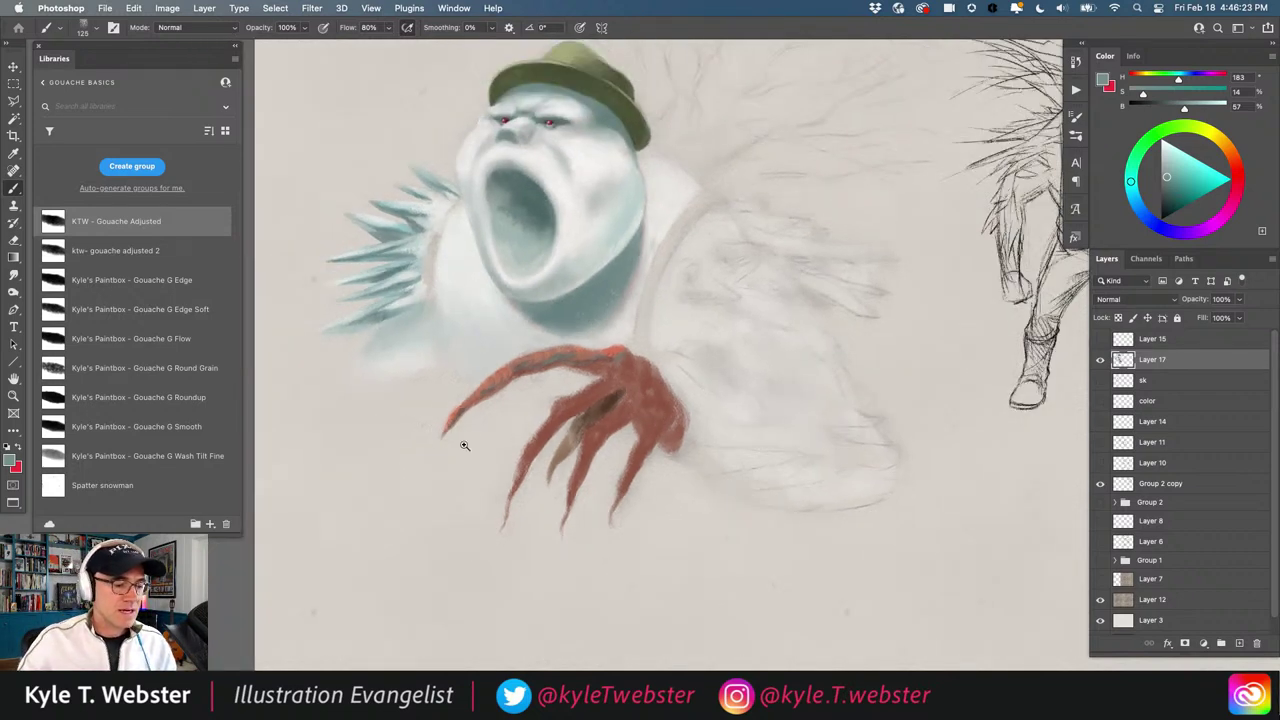
scroll(466, 443, up, 3)
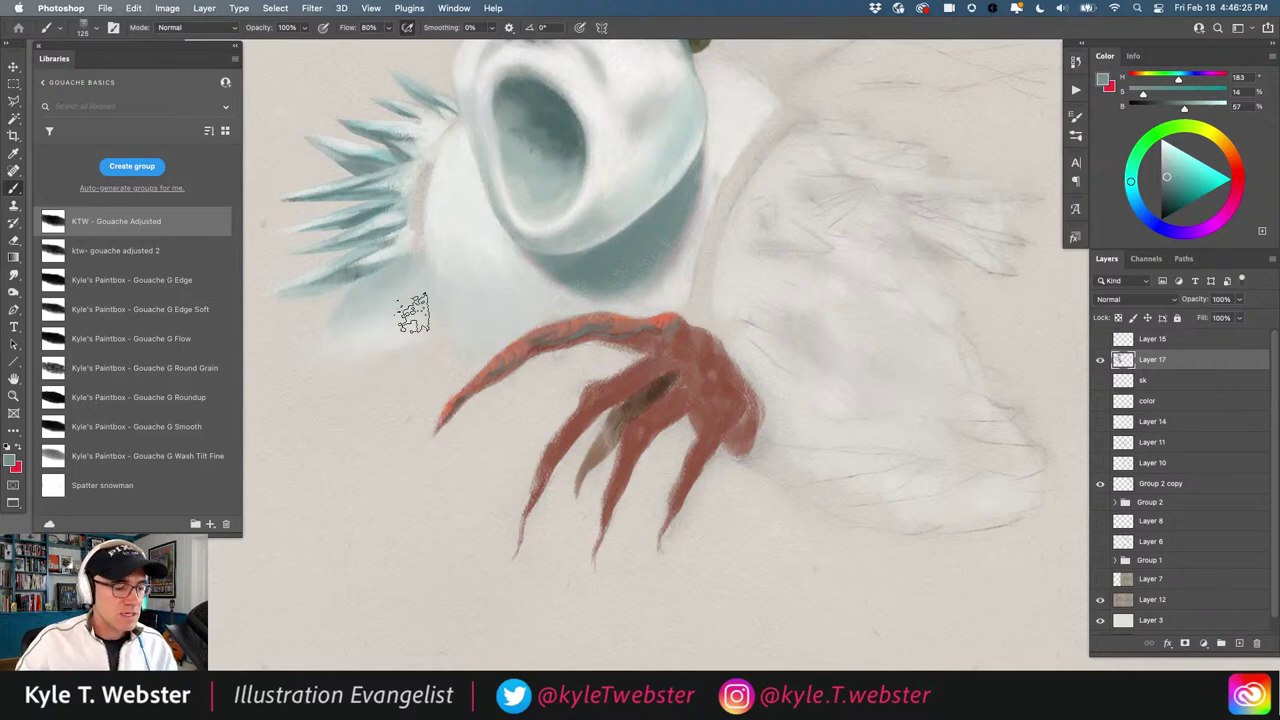
key(super+z)
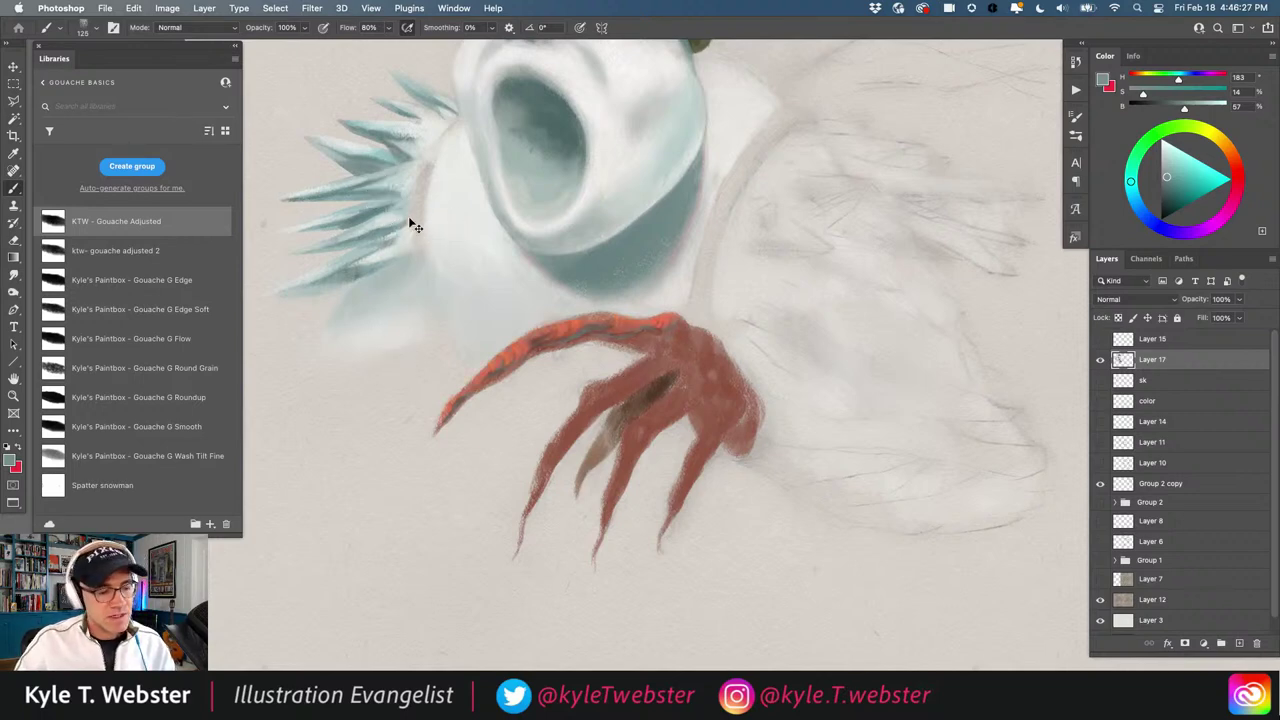
Examine the uppermost finger's shading against the whole figure and up close
scroll(449, 354, down, 1)
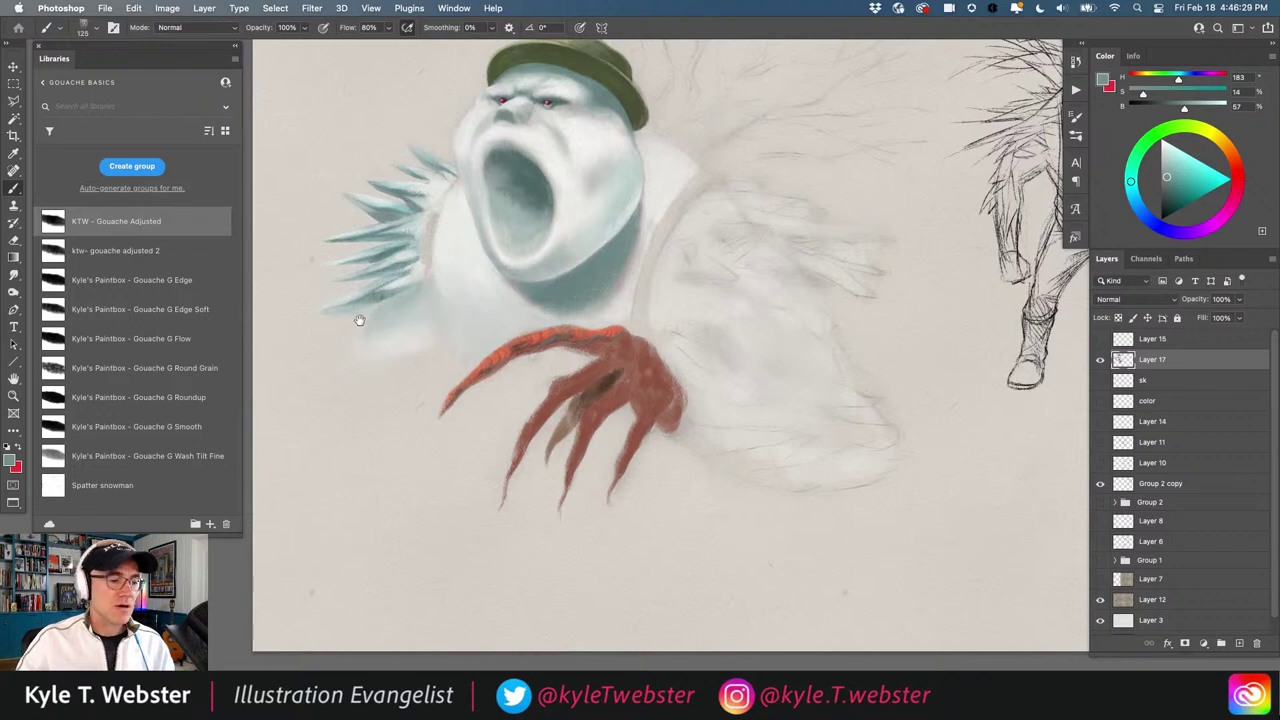
scroll(408, 394, down, 1)
scroll(428, 423, up, 2)
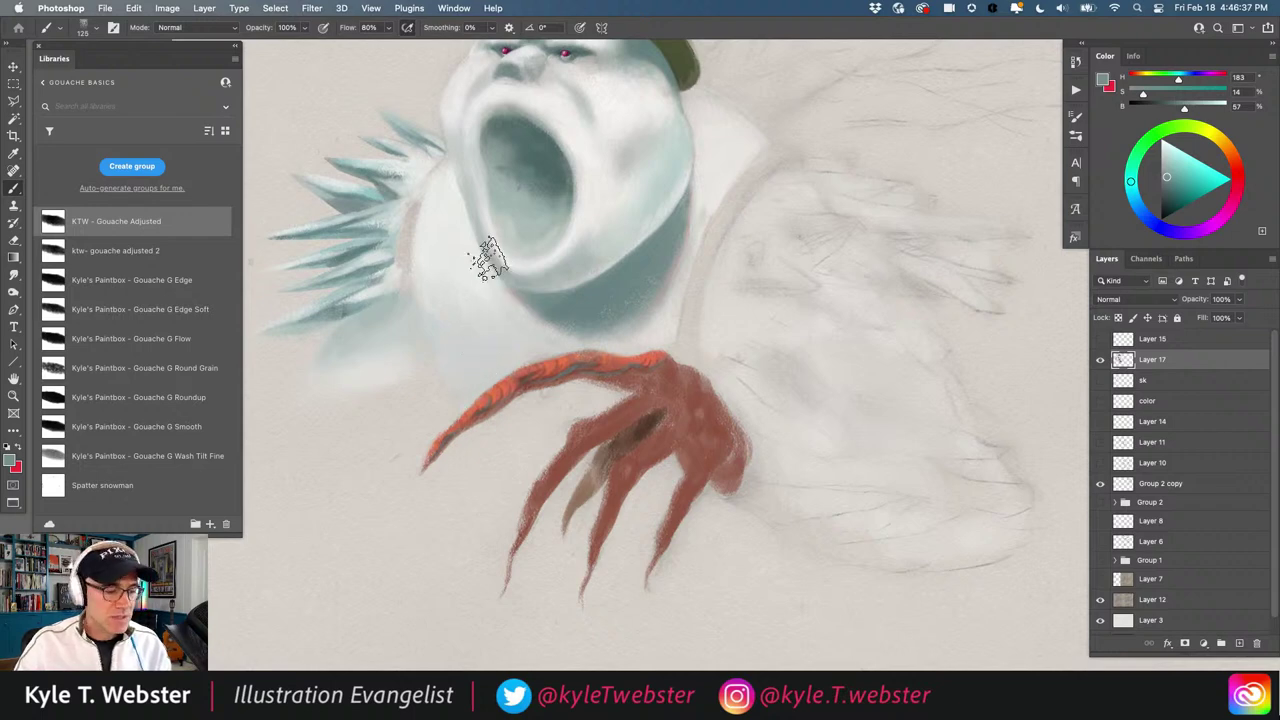
scroll(437, 432, down, 2)
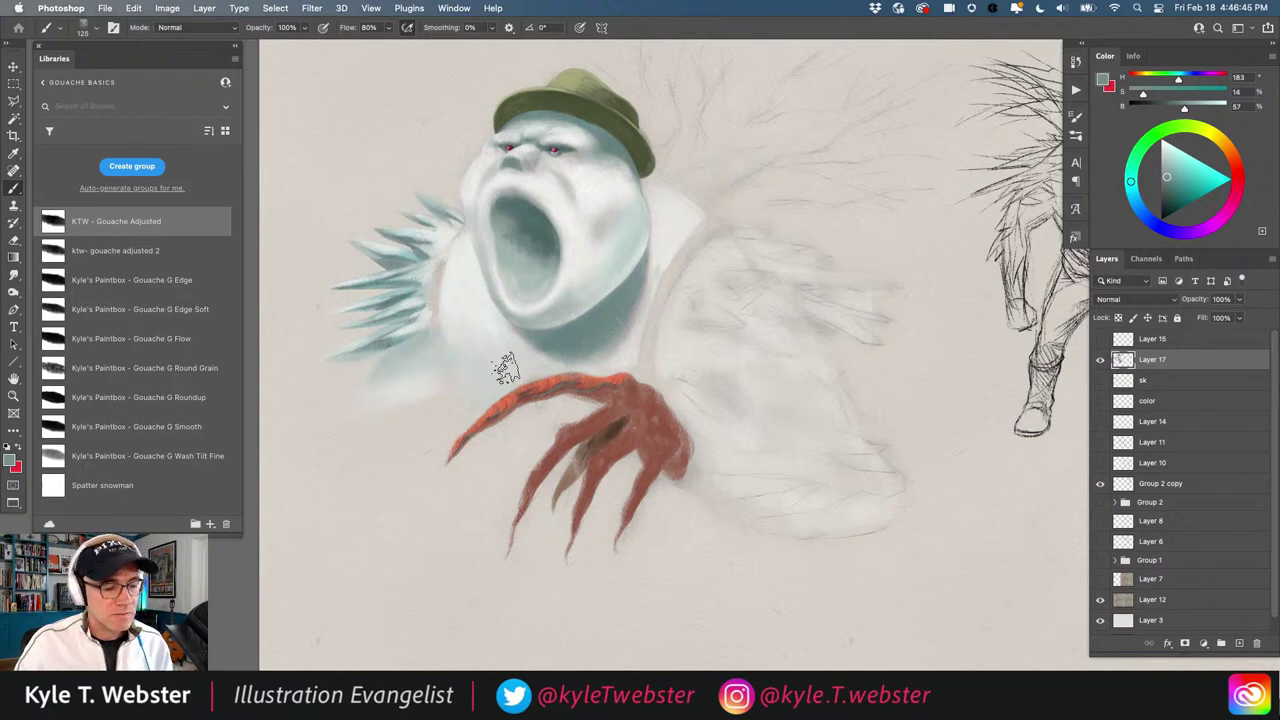
super+click(518, 508)
drag(511, 459, 517, 449)
super+click(571, 375)
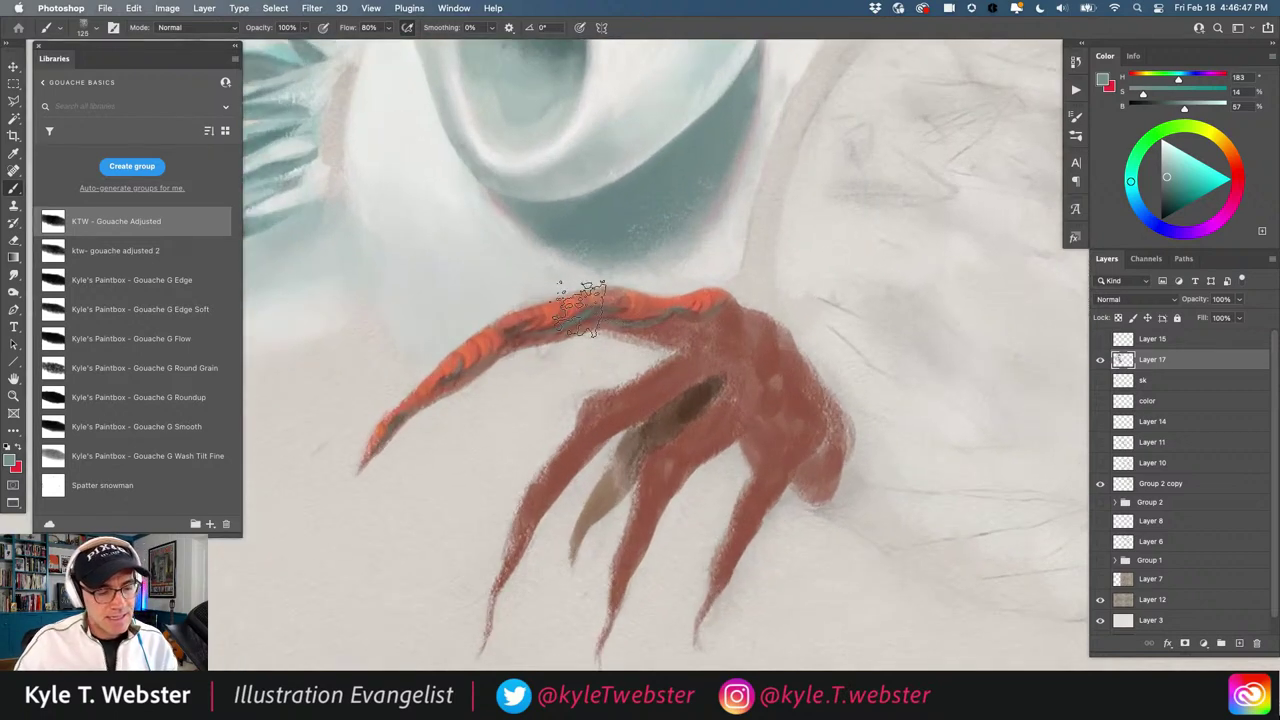
Deepen the uppermost finger's underside with sampled dark brown and repaint its segments in sampled orange-red using a size 50 brush
alt+click(707, 390)
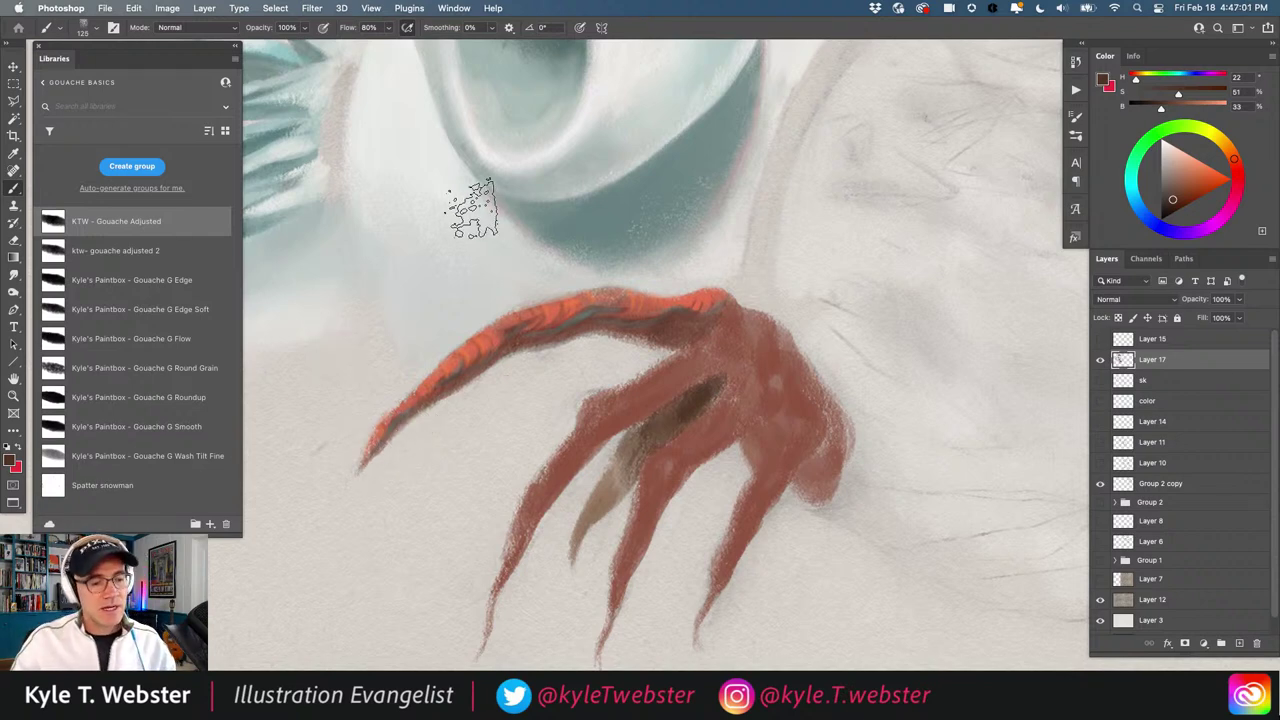
alt+click(580, 312)
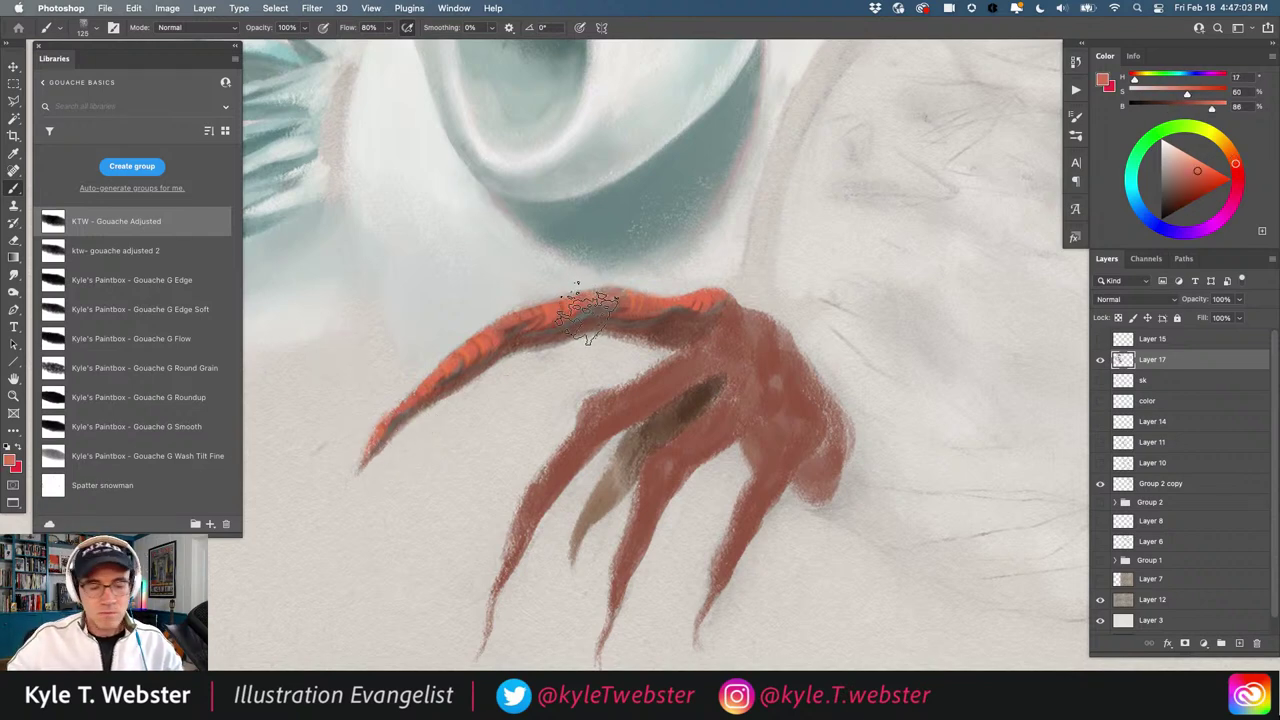
key([)
key([)
key([)
key([)
key([)
key([)
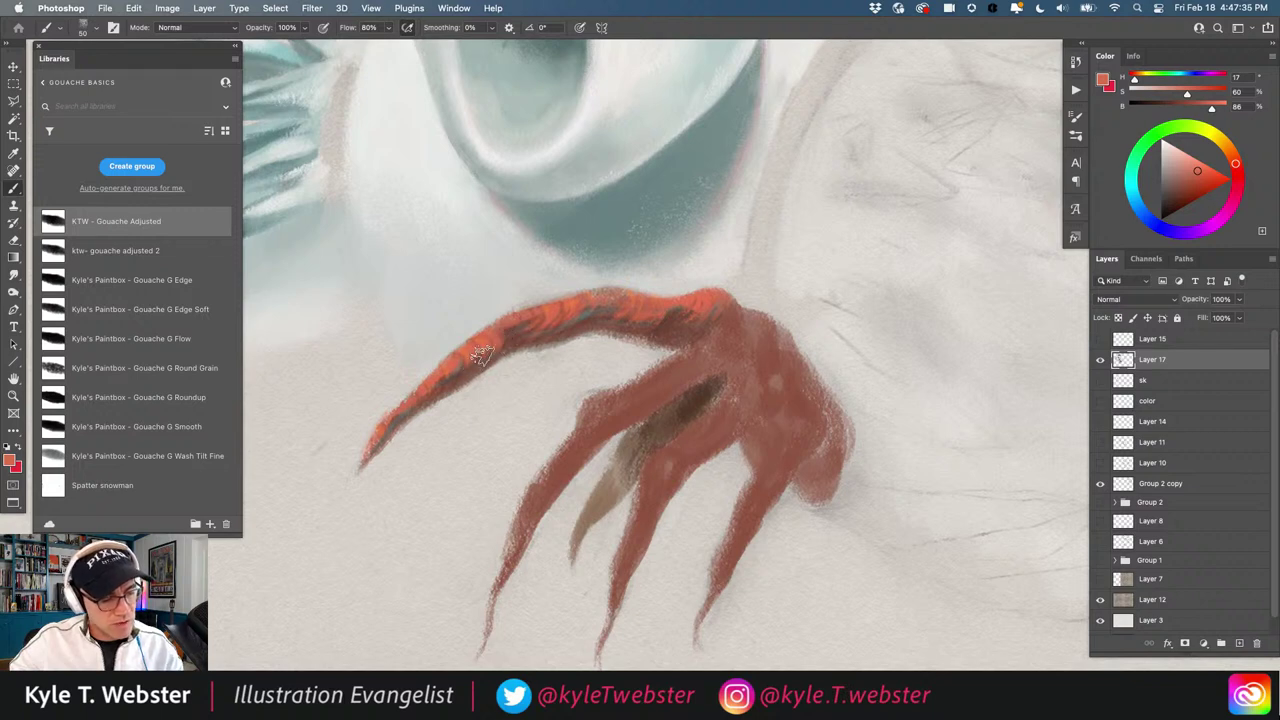
mouse_move(463, 360)
mouse_down()
mouse_move(466, 375)
mouse_move(440, 380)
mouse_move(393, 430)
mouse_move(380, 400)
mouse_up()
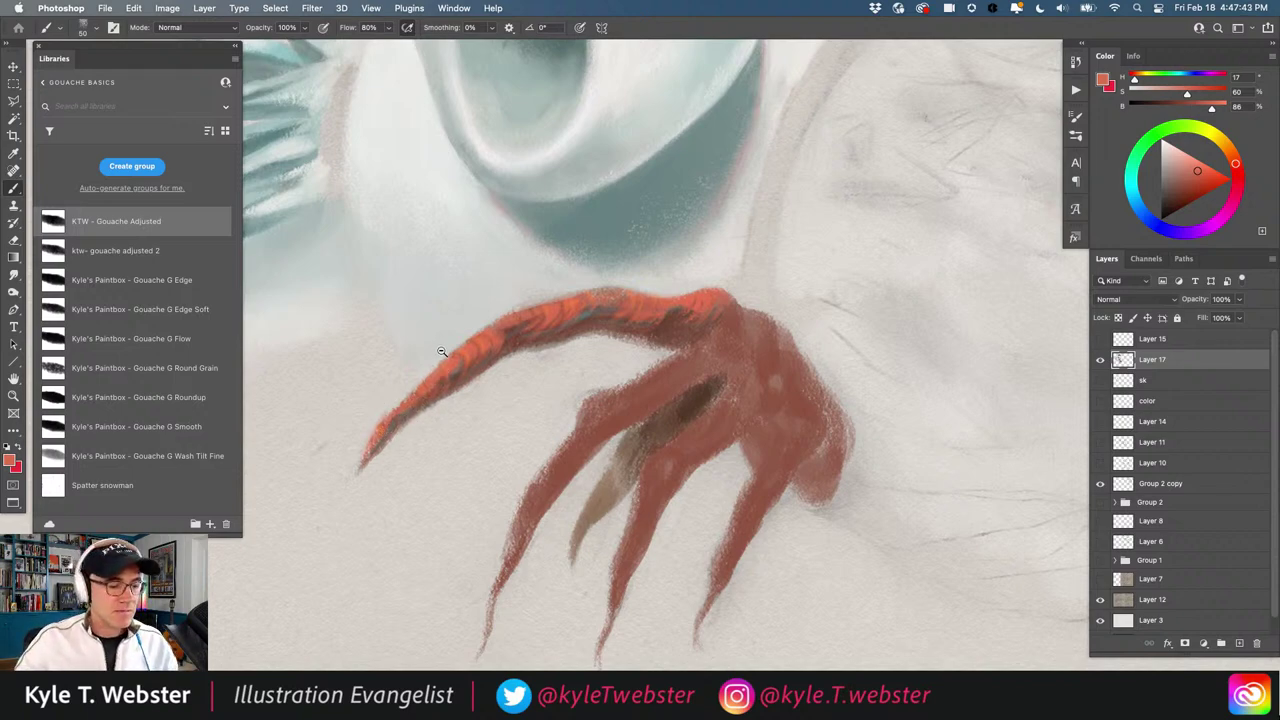
Mix an olive green at hue 68, saturation 83, brightness 39 and paint thin trailing tendrils from the fingertips
drag(441, 349, 433, 380)
super+click(431, 404)
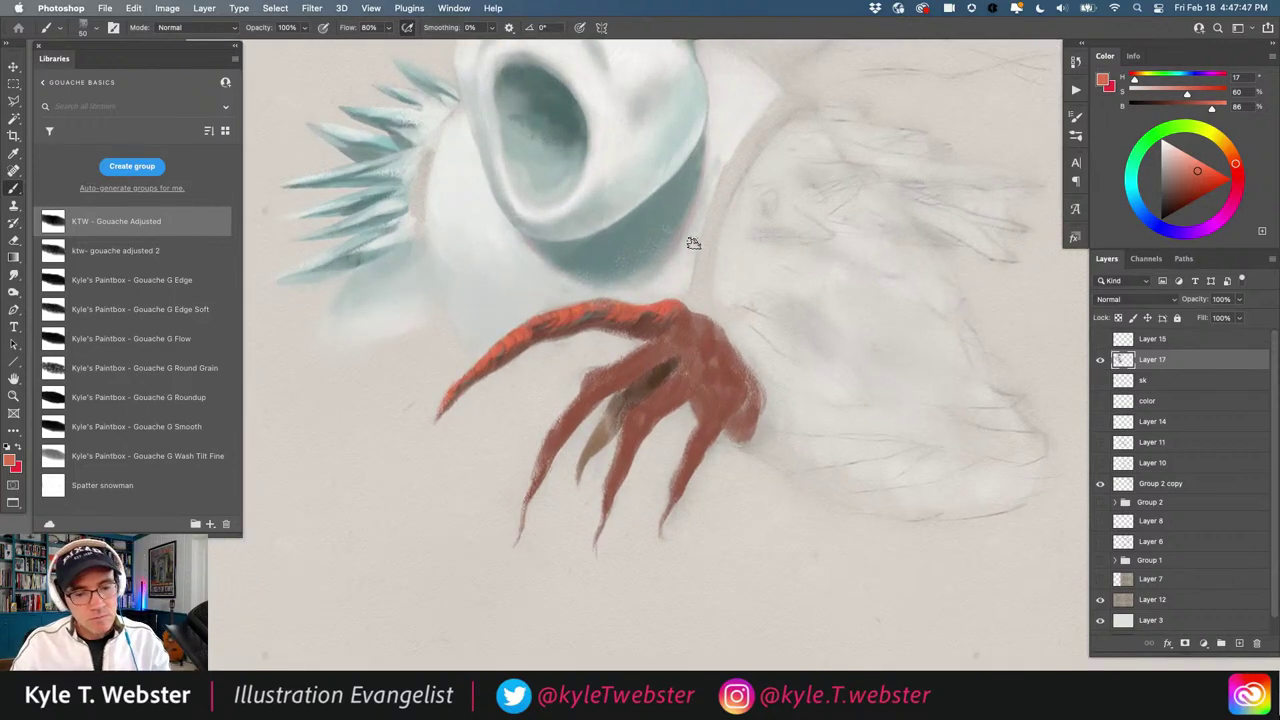
click(1180, 198)
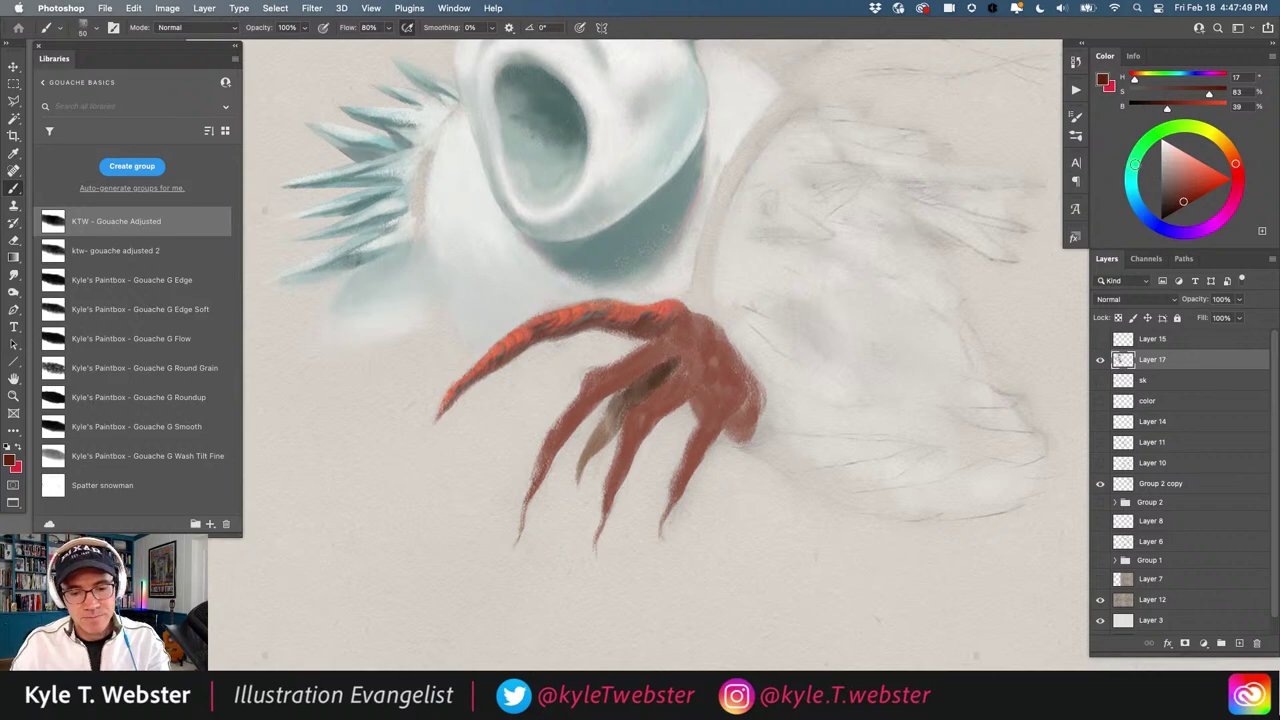
click(1203, 131)
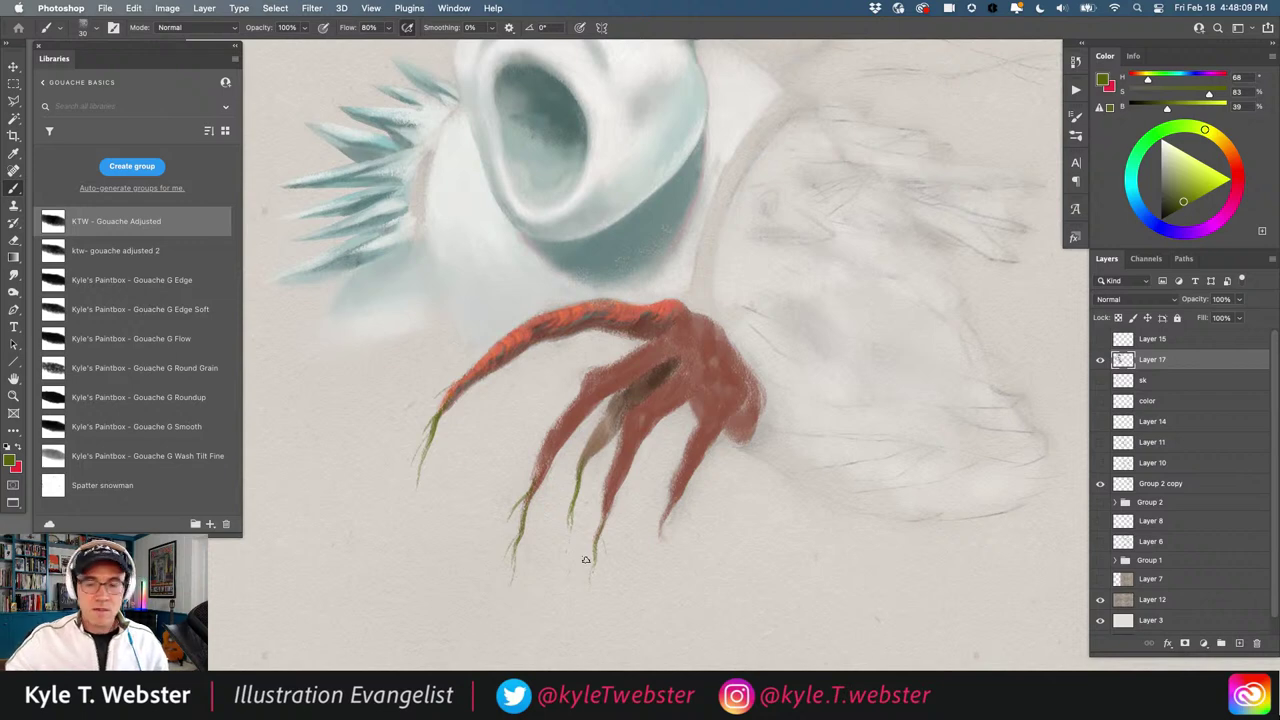
Mix a muted orange-brown at hue 24, saturation 43, brightness 73 and brush it over the uppermost finger at size 80
alt+click(622, 303)
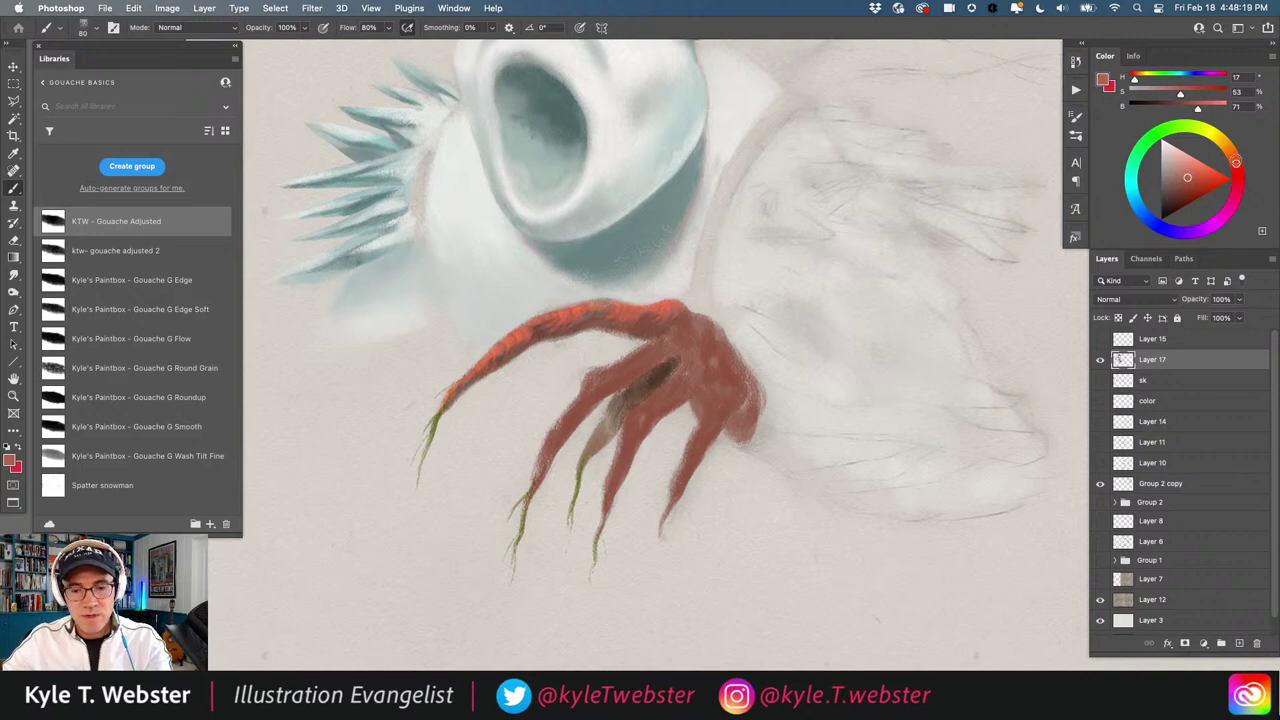
drag(1236, 162, 1182, 173)
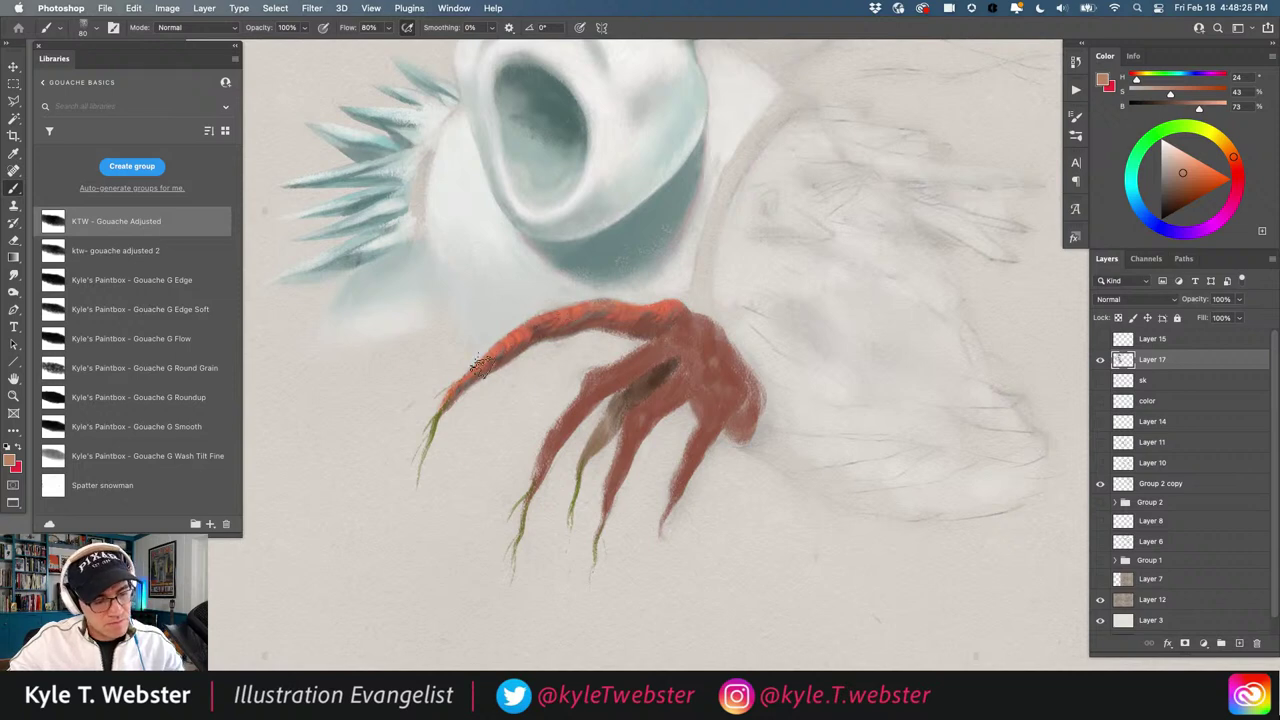
Smudge the rough edges of the lower fingers and palm to soften them
key(r)
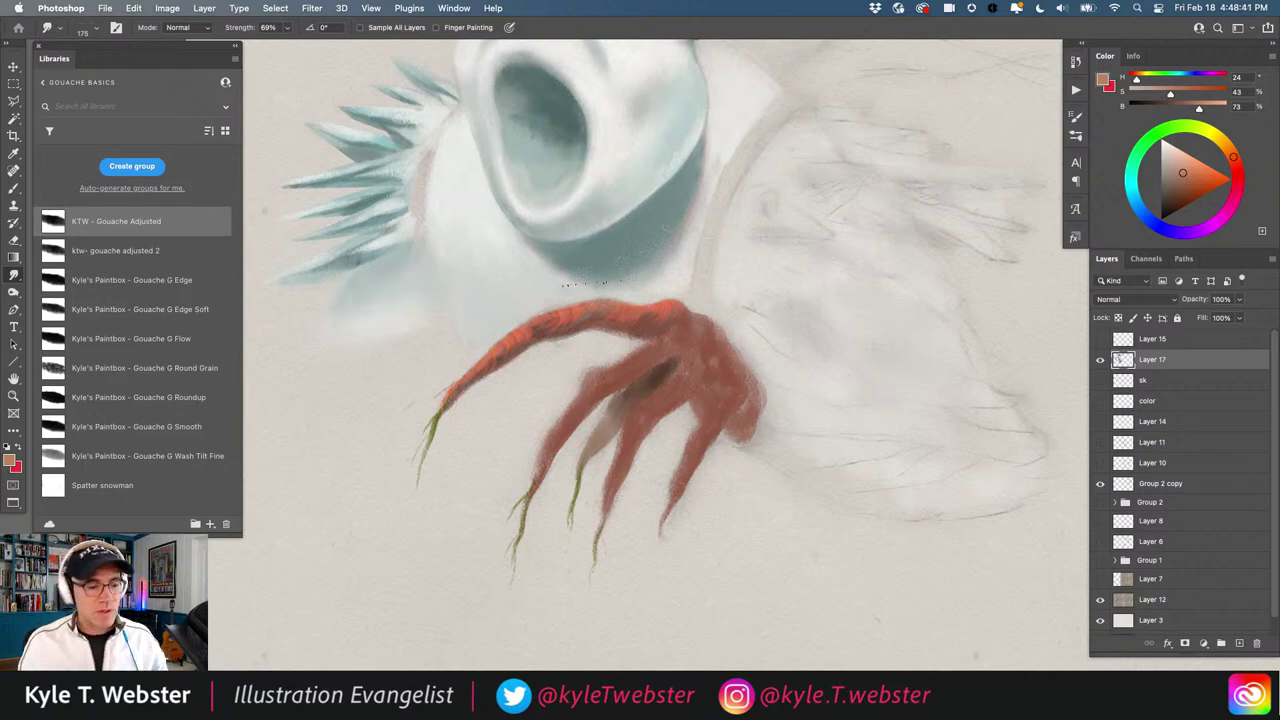
key(b)
key(super+minus)
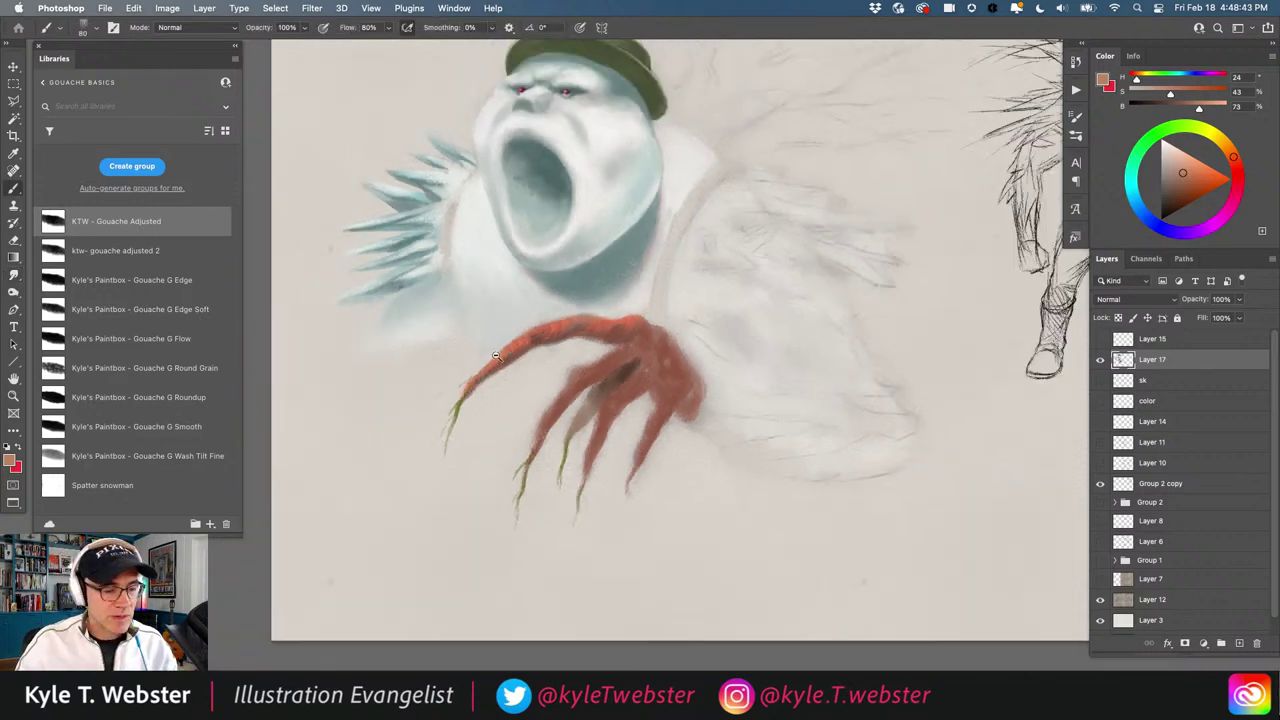
mouse_move(503, 360)
mouse_down()
mouse_move(472, 371)
mouse_move(445, 345)
mouse_up()
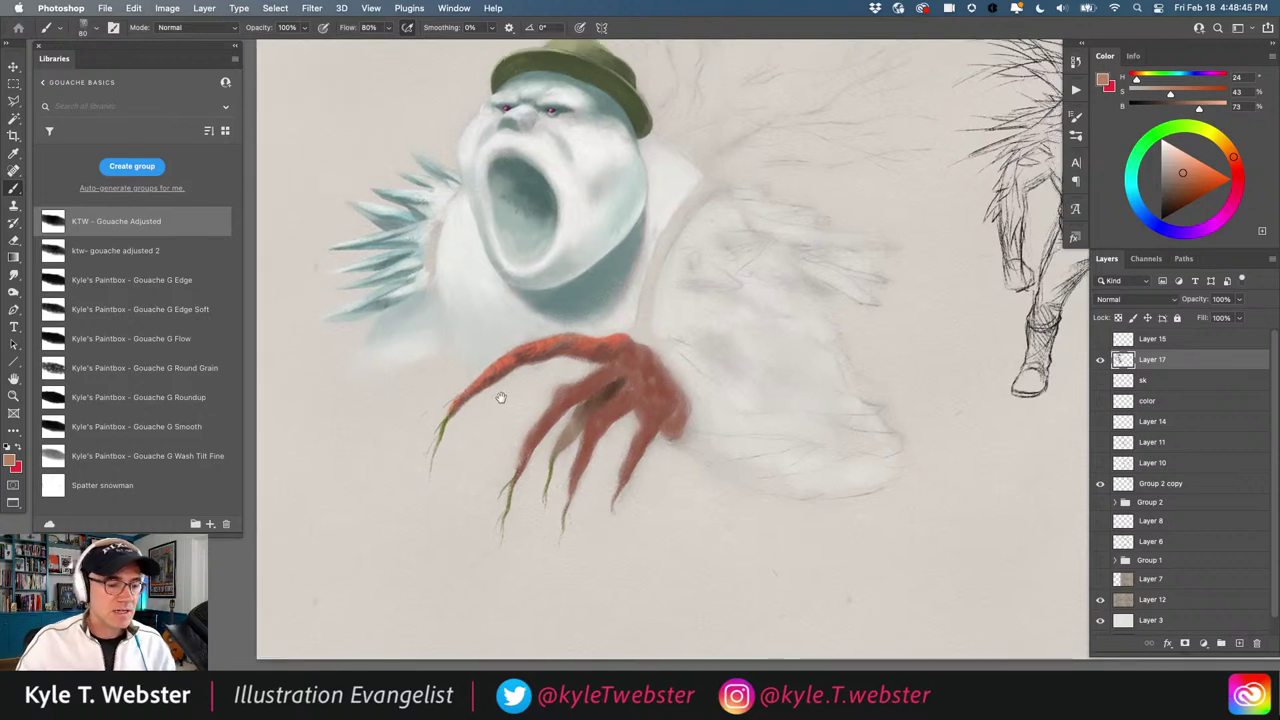
mouse_move(500, 397)
mouse_down()
mouse_move(489, 433)
mouse_move(518, 399)
mouse_up()
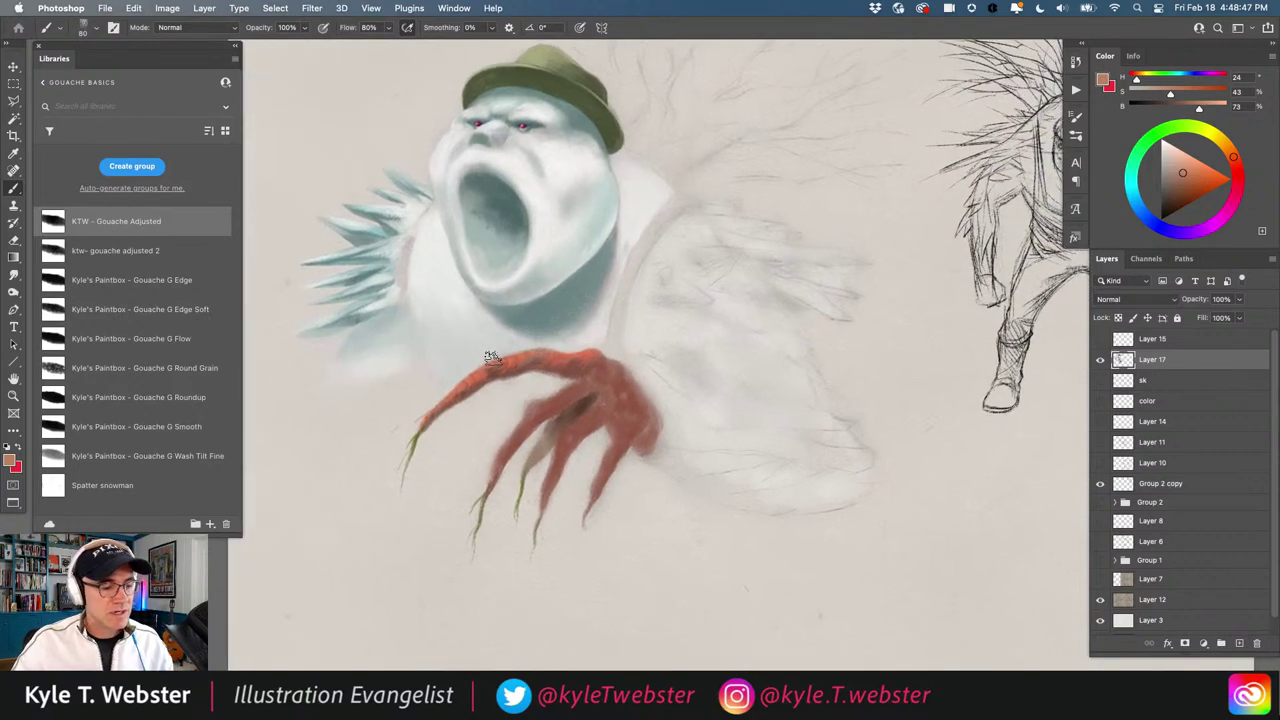
Sample the uppermost finger's orange-red and paint highlights along the tops and knuckles of the two middle fingers
scroll(490, 358, up, 2)
alt+click(621, 322)
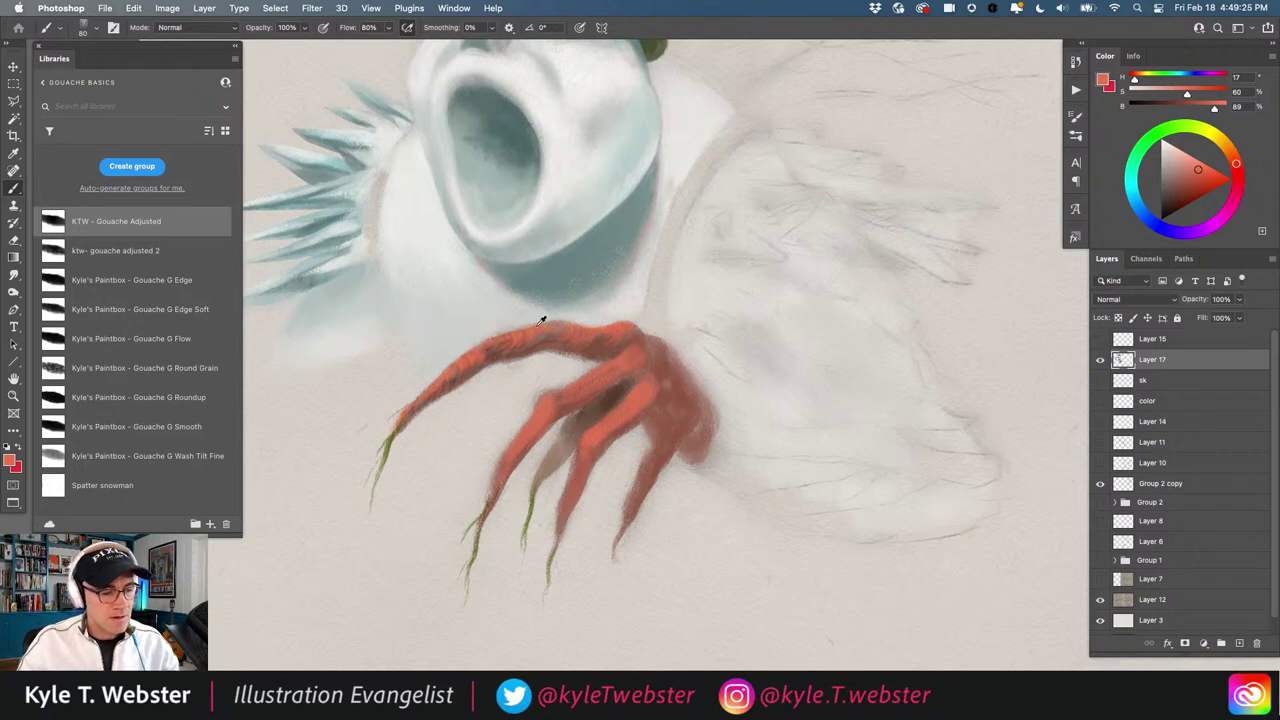
Sample the blue-grey shadow beneath the snow creature's chin and glaze it over the shaded undersides of the clawed fingers
alt+click(601, 281)
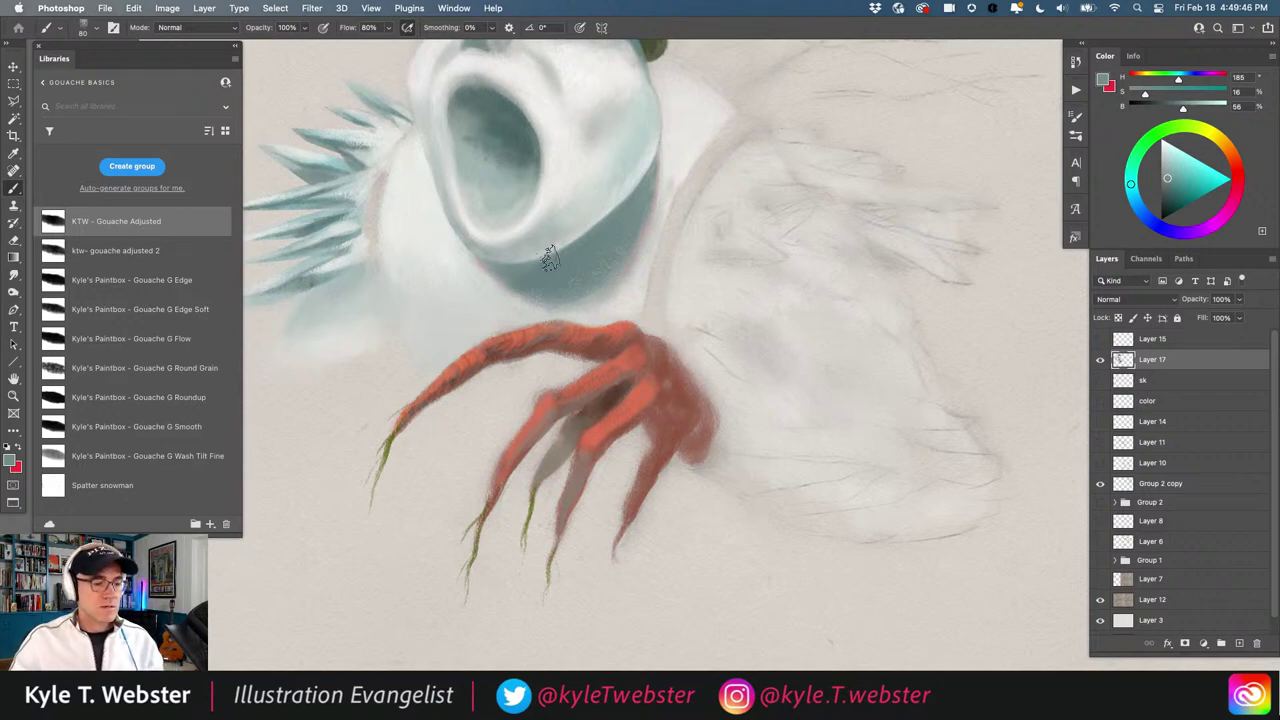
alt+click(590, 452)
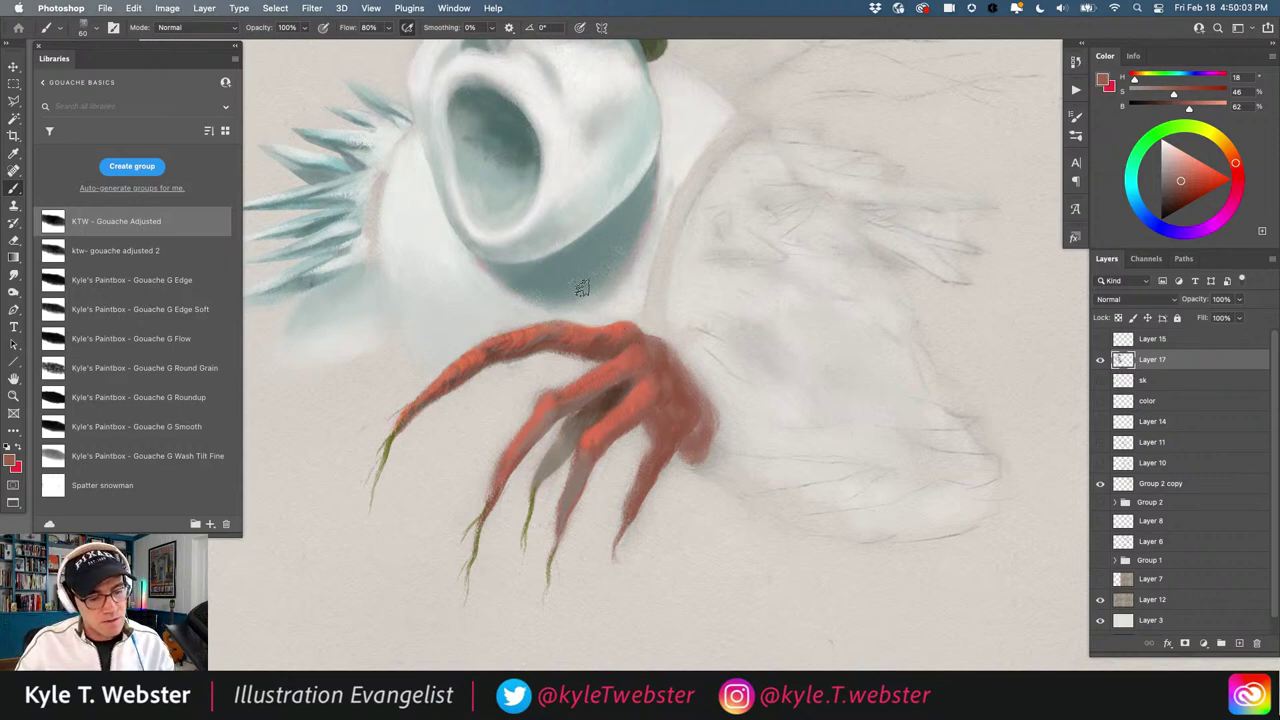
Mix a bright orange at hue 27, saturation 66, brightness 99 and paint highlights along the finger tops and knuckles
alt+click(602, 436)
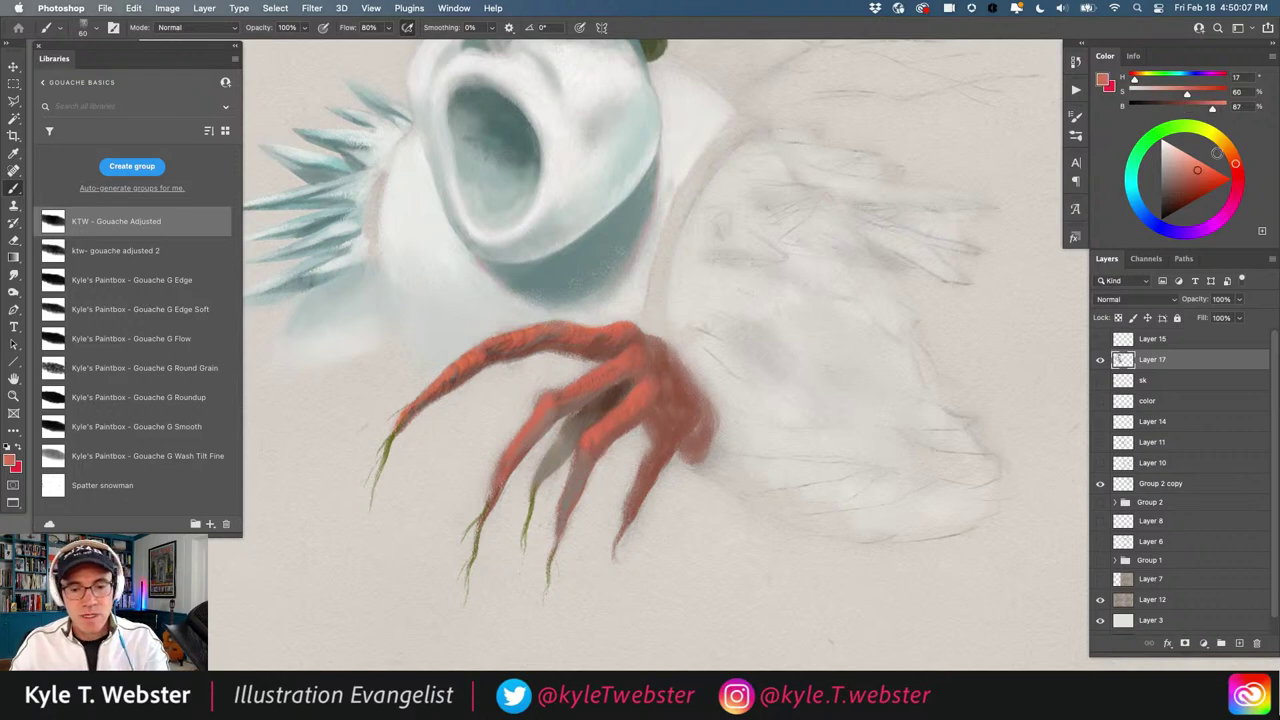
click(1232, 156)
click(1206, 166)
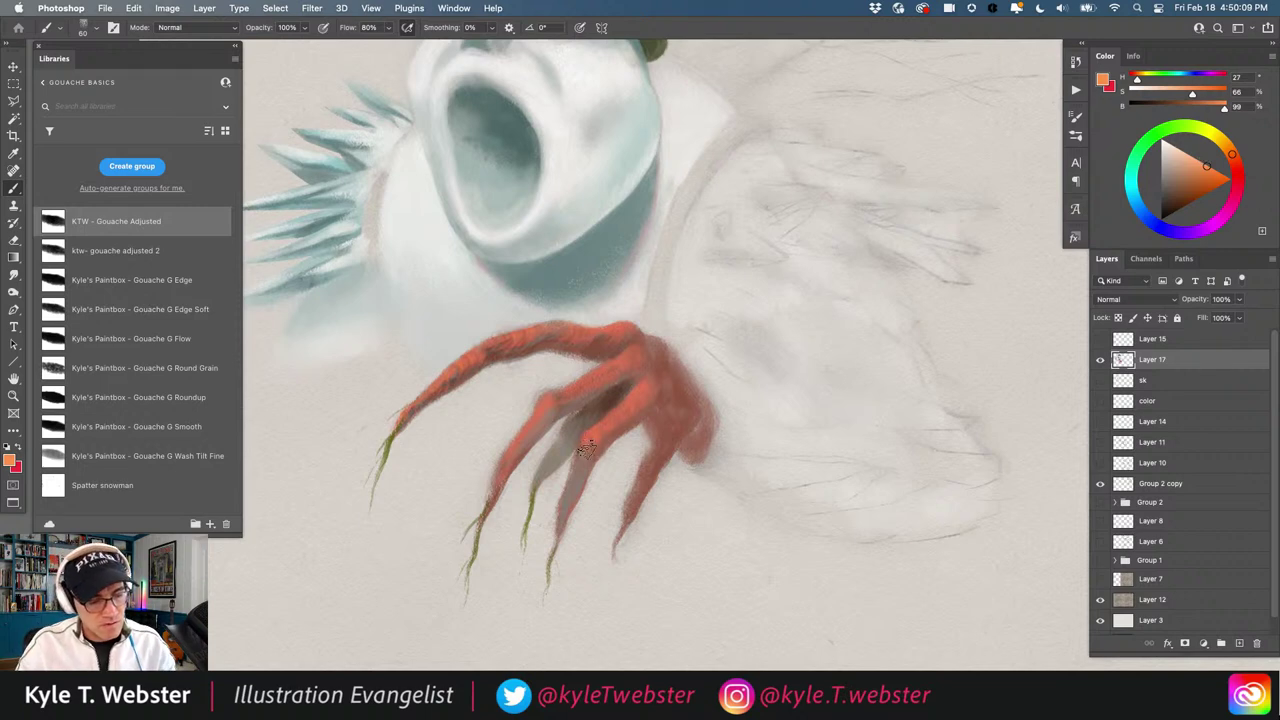
mouse_move(608, 421)
mouse_down()
mouse_move(578, 458)
mouse_move(614, 414)
mouse_up()
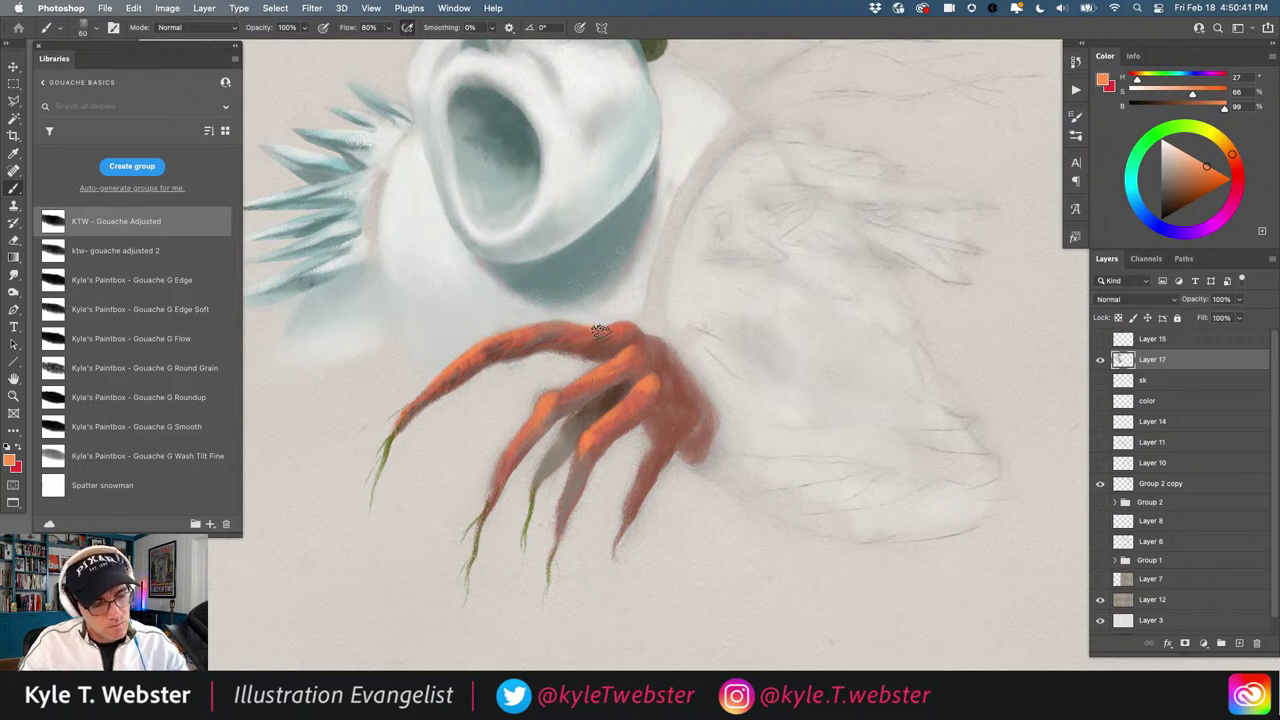
scroll(485, 505, down, 3)
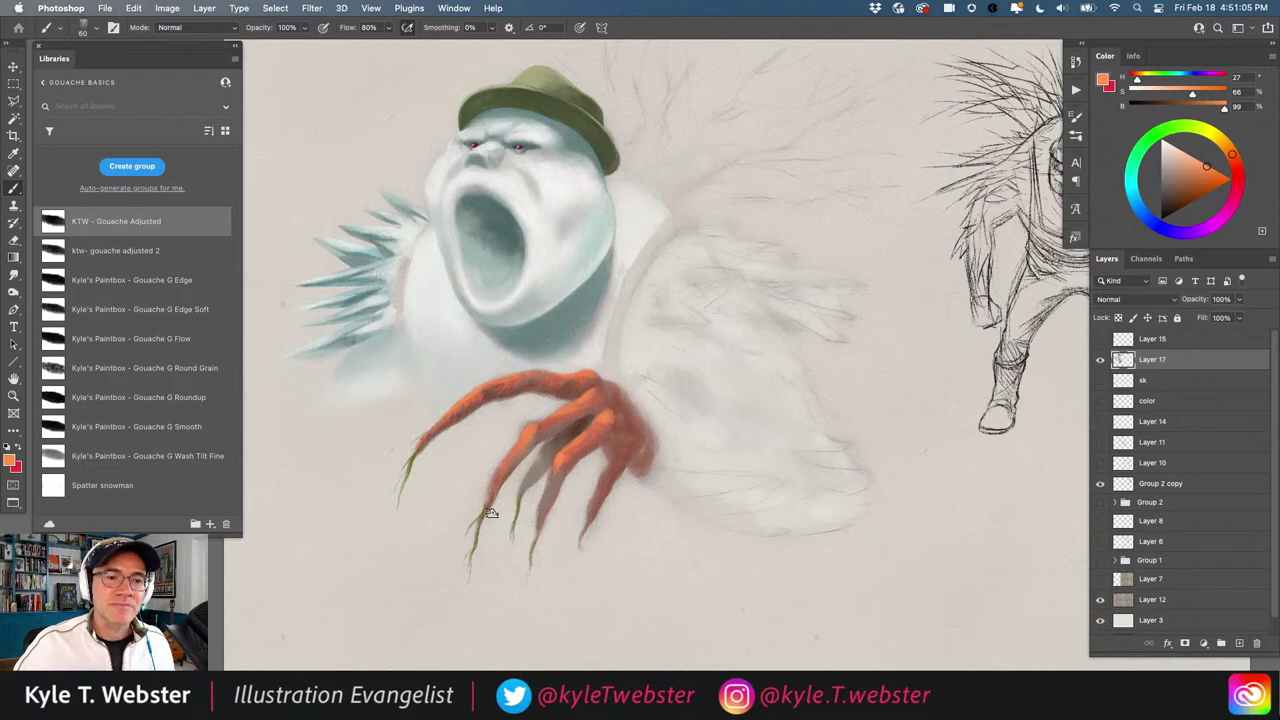
Sample muted reddish-browns from the hand and blend them over the knuckles and back of the hand
super+click(581, 467)
alt+click(611, 418)
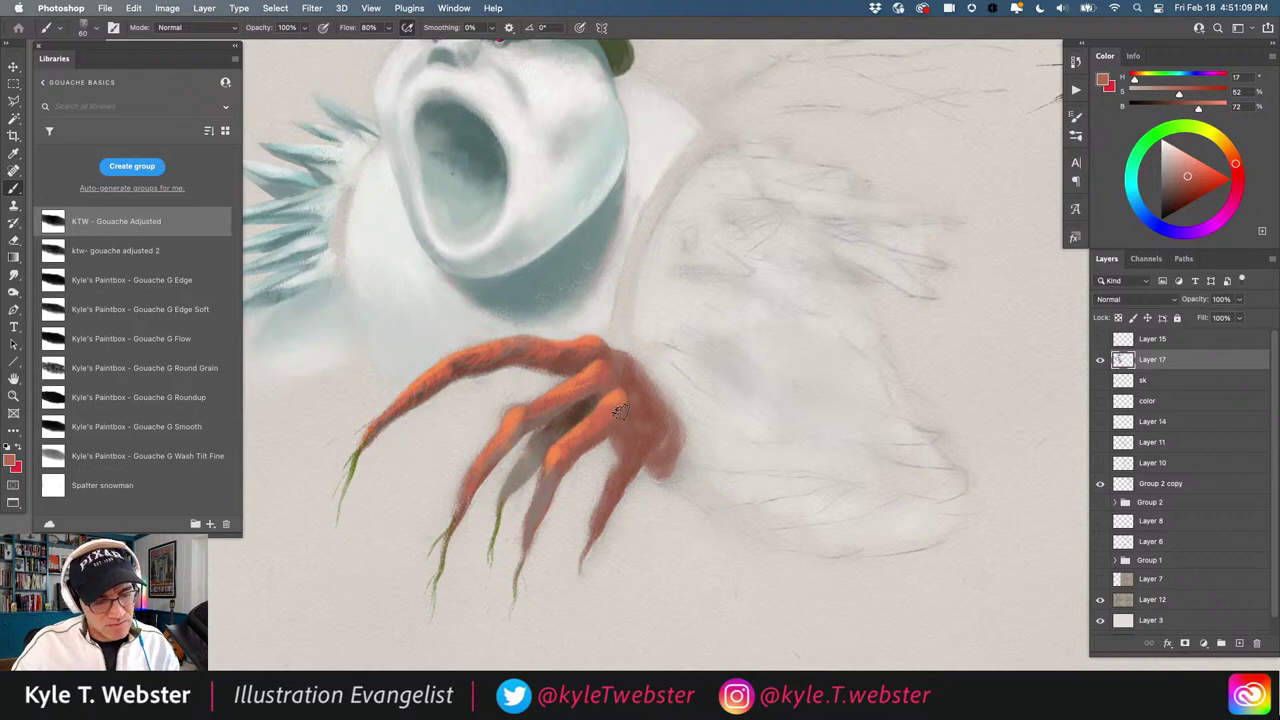
alt+click(601, 427)
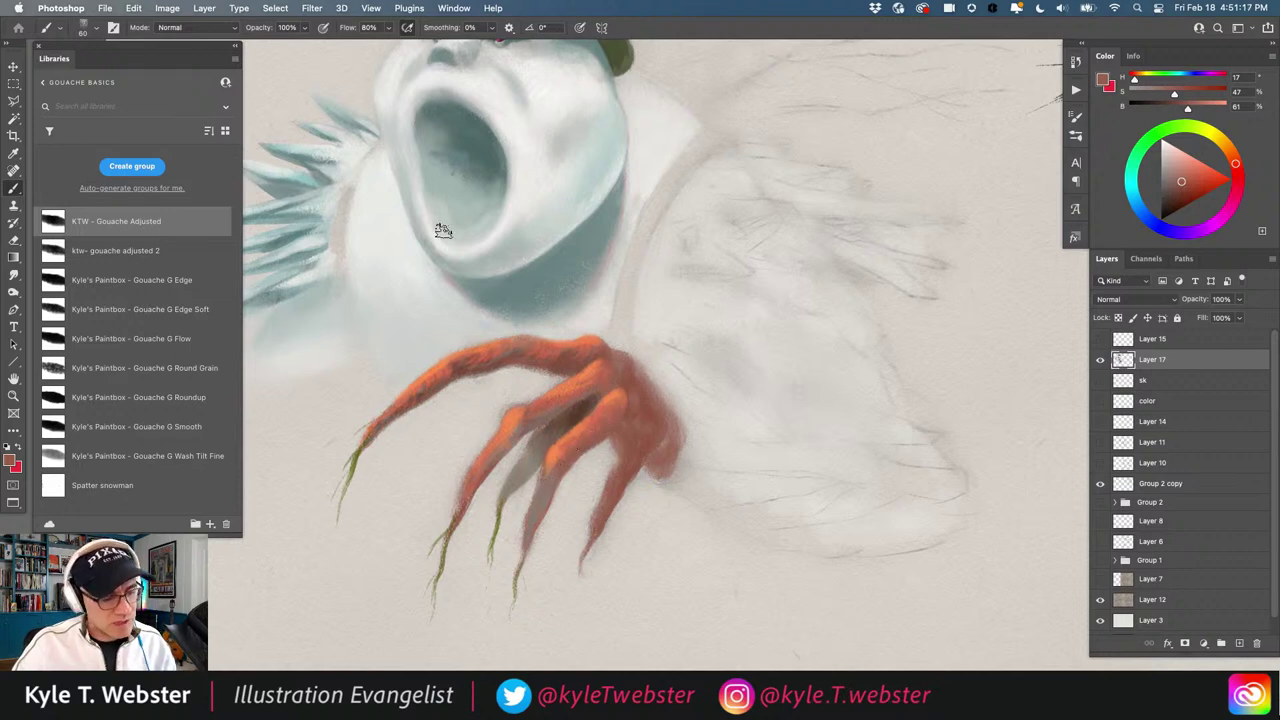
drag(425, 357, 385, 303)
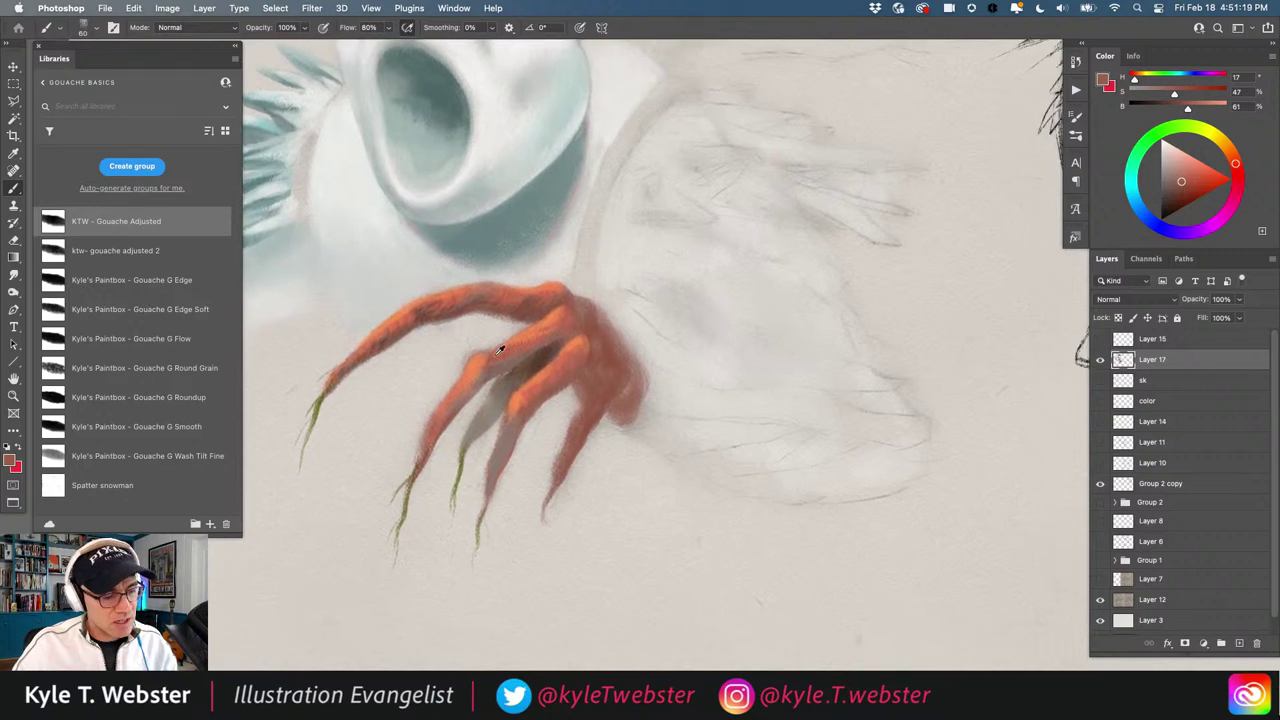
Brighten the finger nearest the wrist with sampled reds and add olive-green tendrils at its tip with a size 25 brush
alt+click(525, 340)
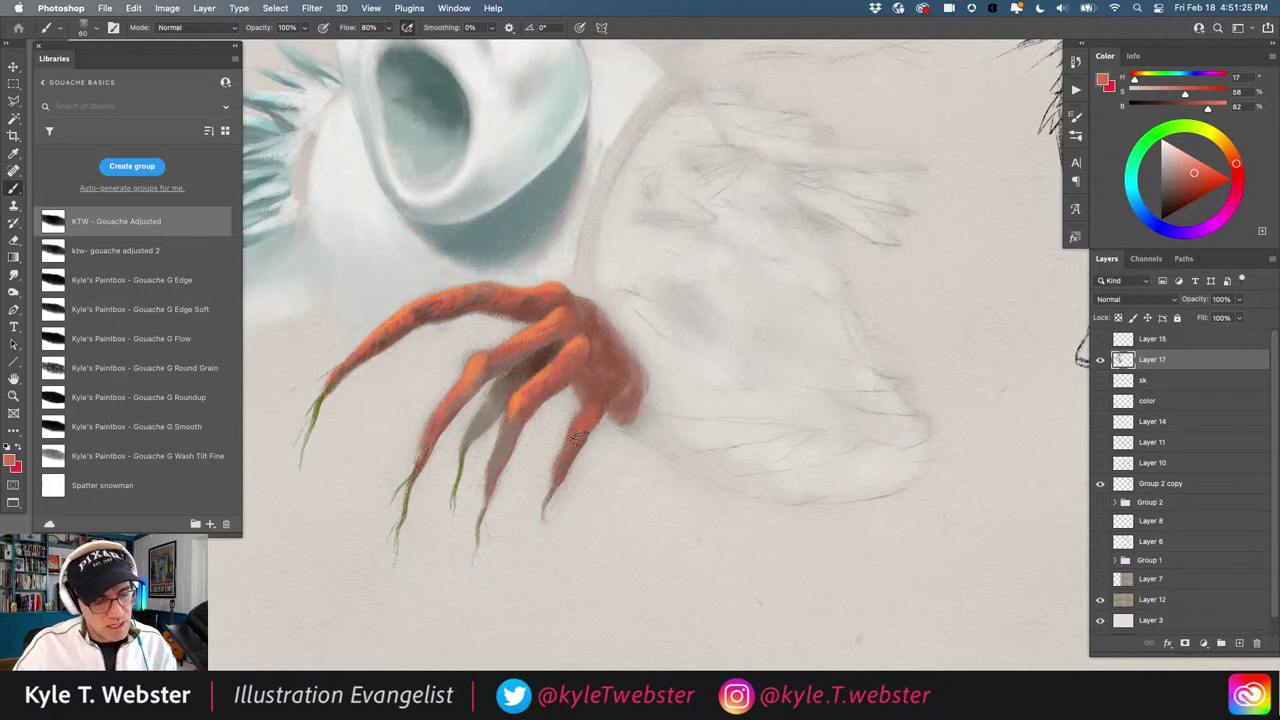
alt+click(604, 380)
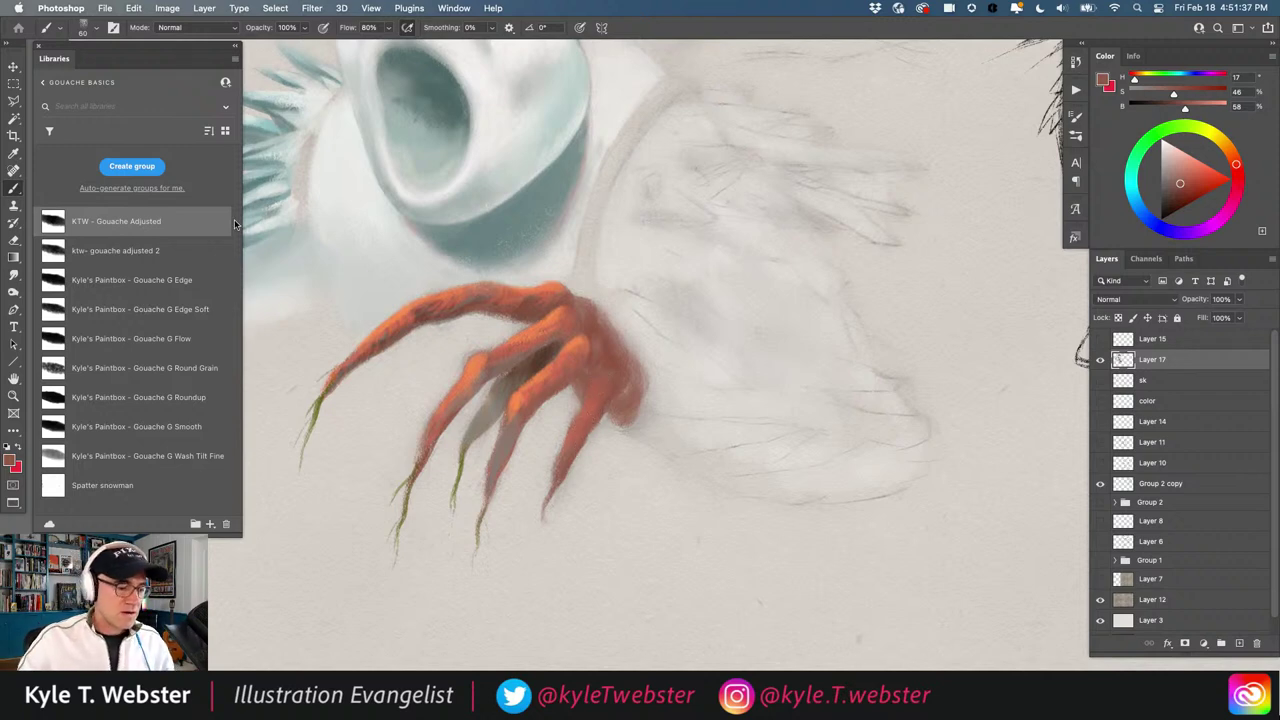
alt+click(463, 470)
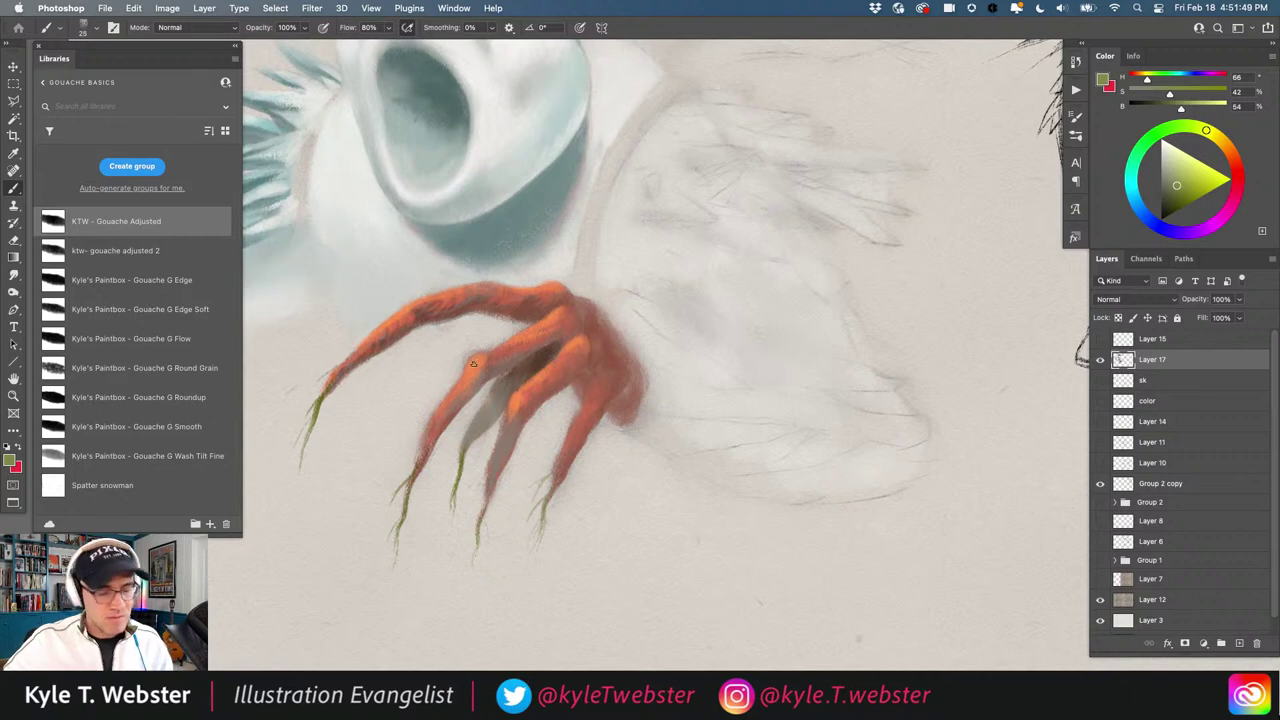
Deepen the shadows between the fingers with dark brown at hue 21, saturation 48, brightness 35 and smudge the back of the hand
alt+click(581, 415)
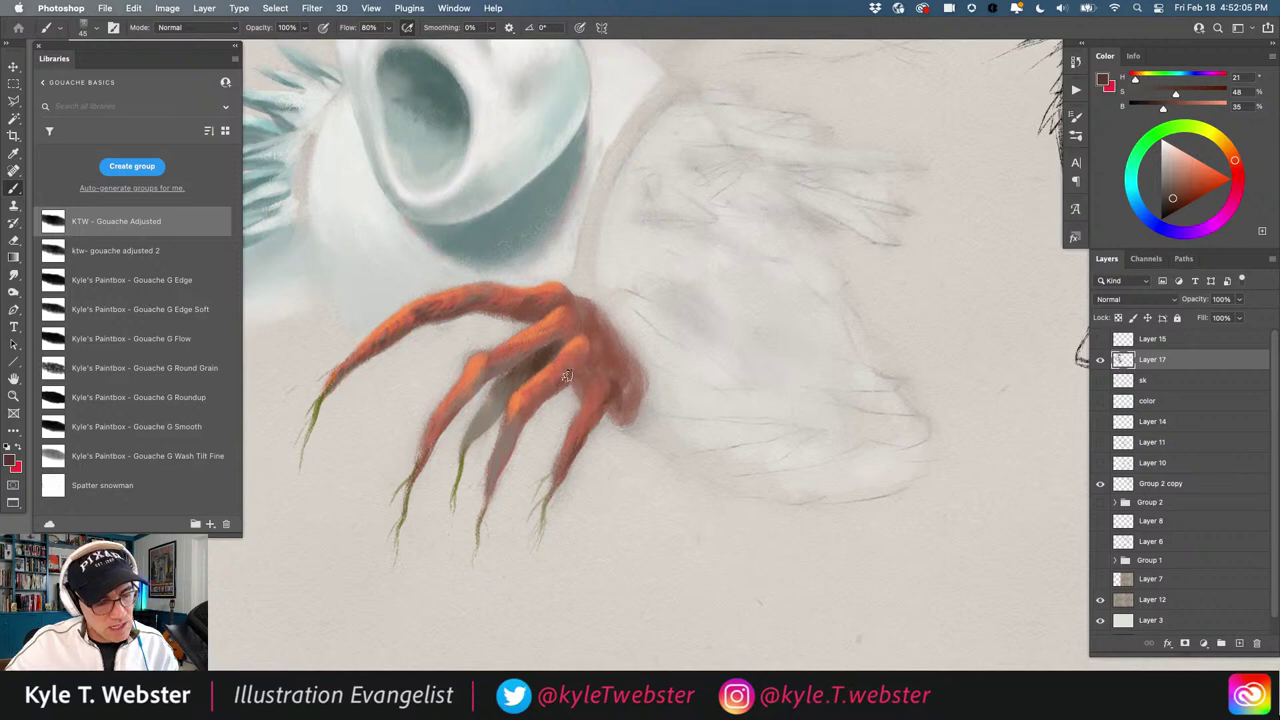
key(r)
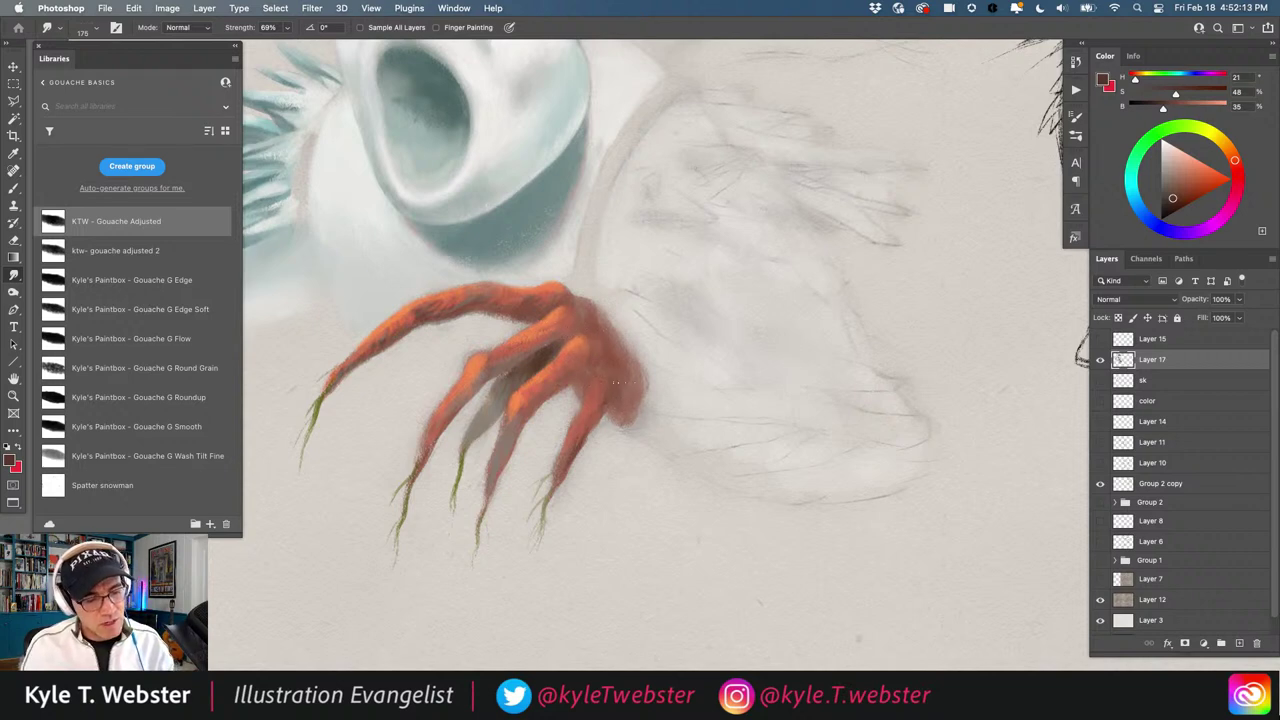
key(b)
drag(469, 464, 430, 466)
drag(430, 466, 467, 471)
mouse_move(491, 393)
mouse_down()
mouse_move(471, 440)
mouse_move(454, 424)
mouse_move(434, 456)
mouse_up()
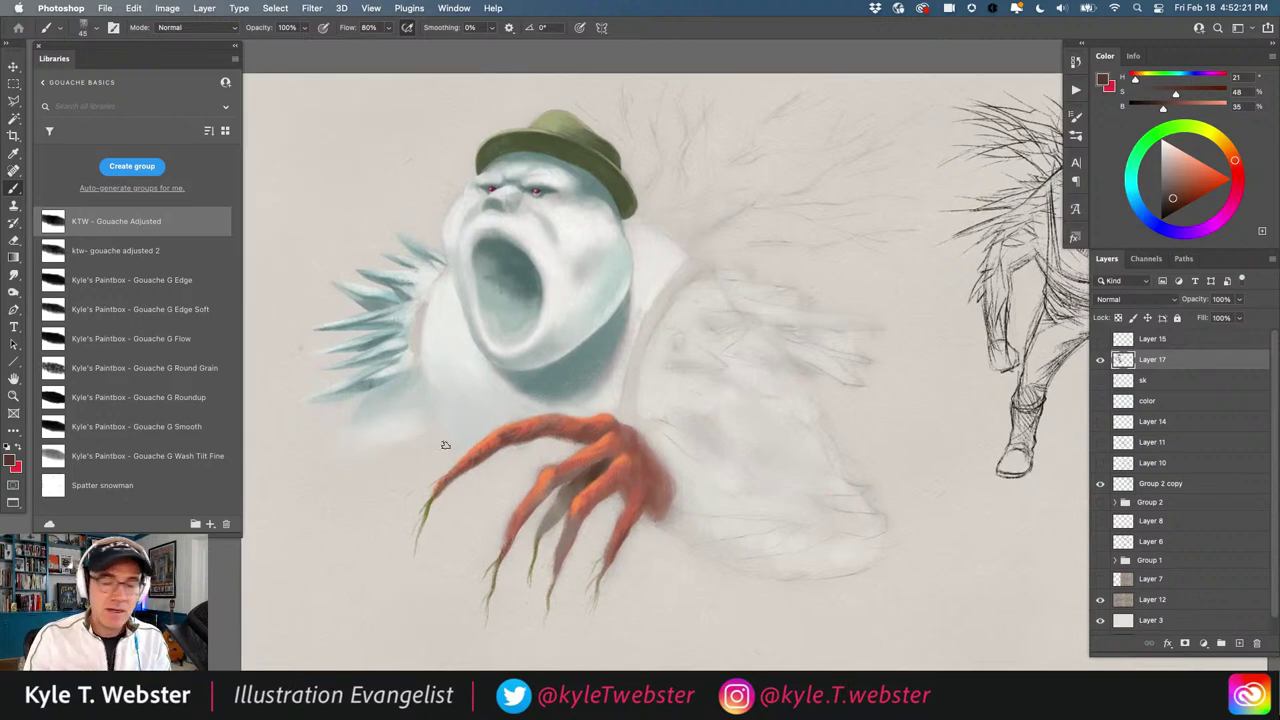
Outline the ice spikes on the creature's left-hand shoulder with a polygonal lasso selection
key(l)
click(297, 266)
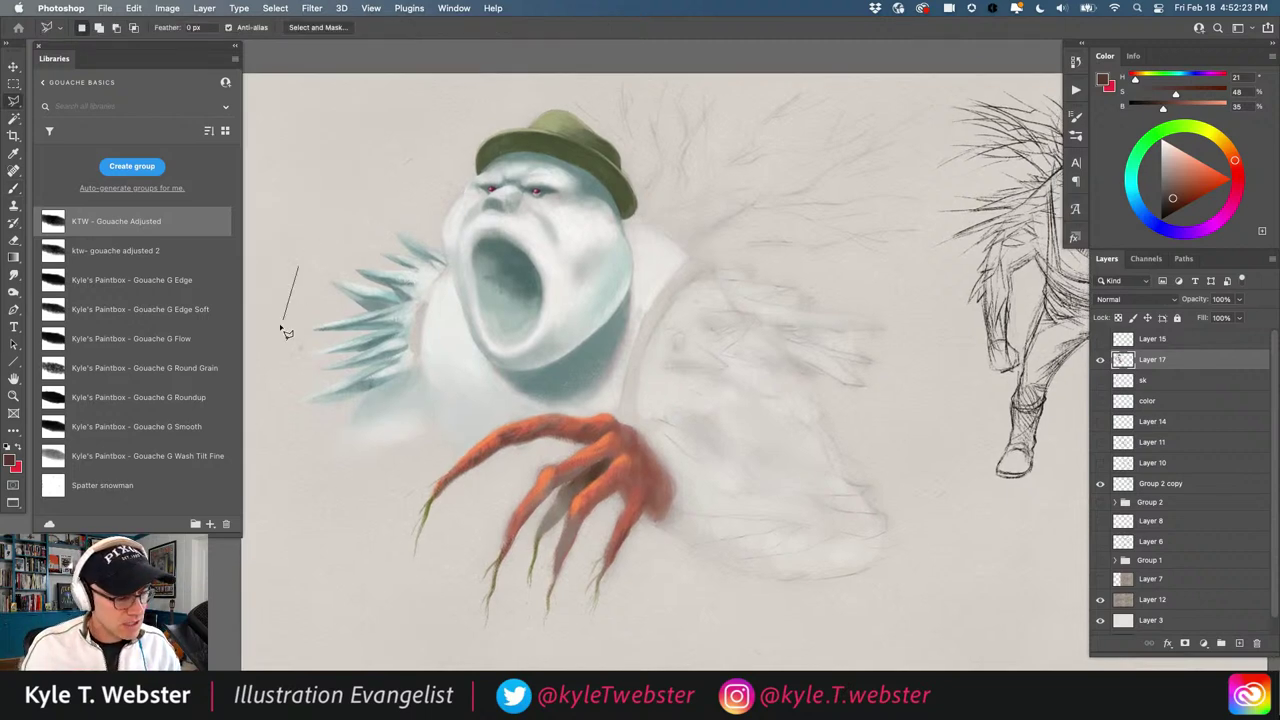
click(280, 323)
click(277, 420)
click(315, 440)
click(419, 381)
click(421, 318)
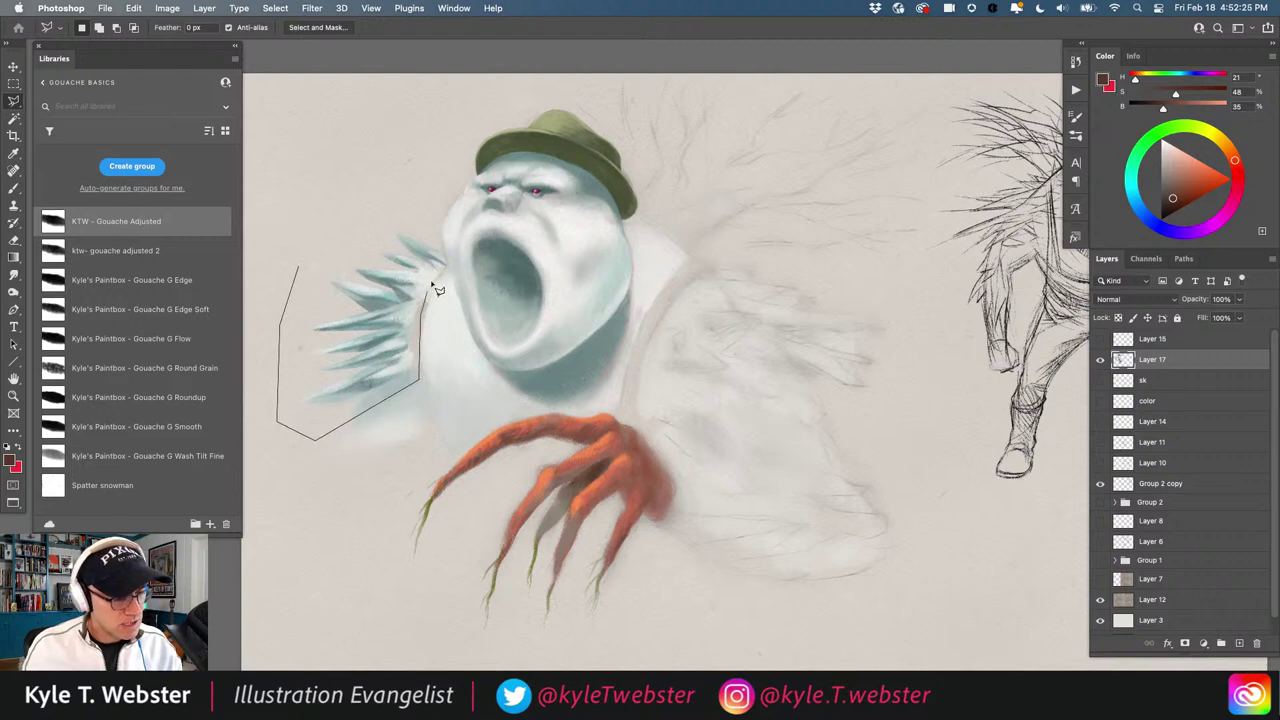
click(447, 262)
click(443, 233)
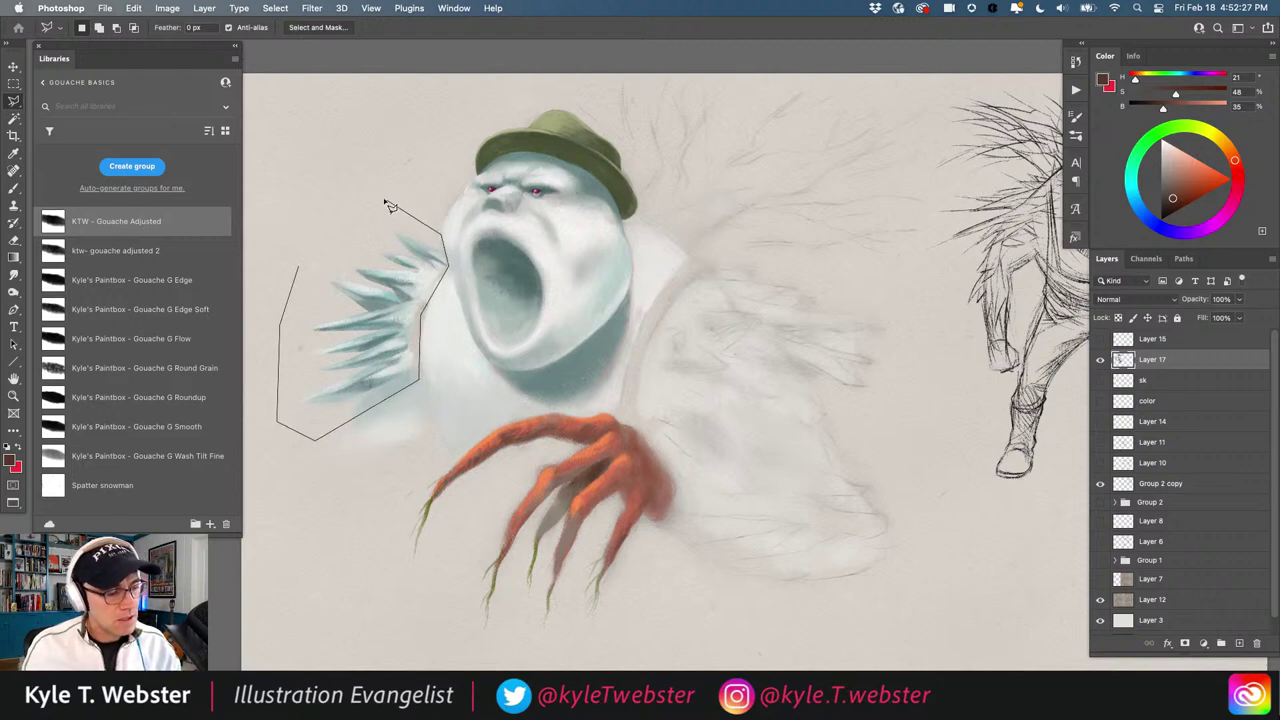
double_click(379, 196)
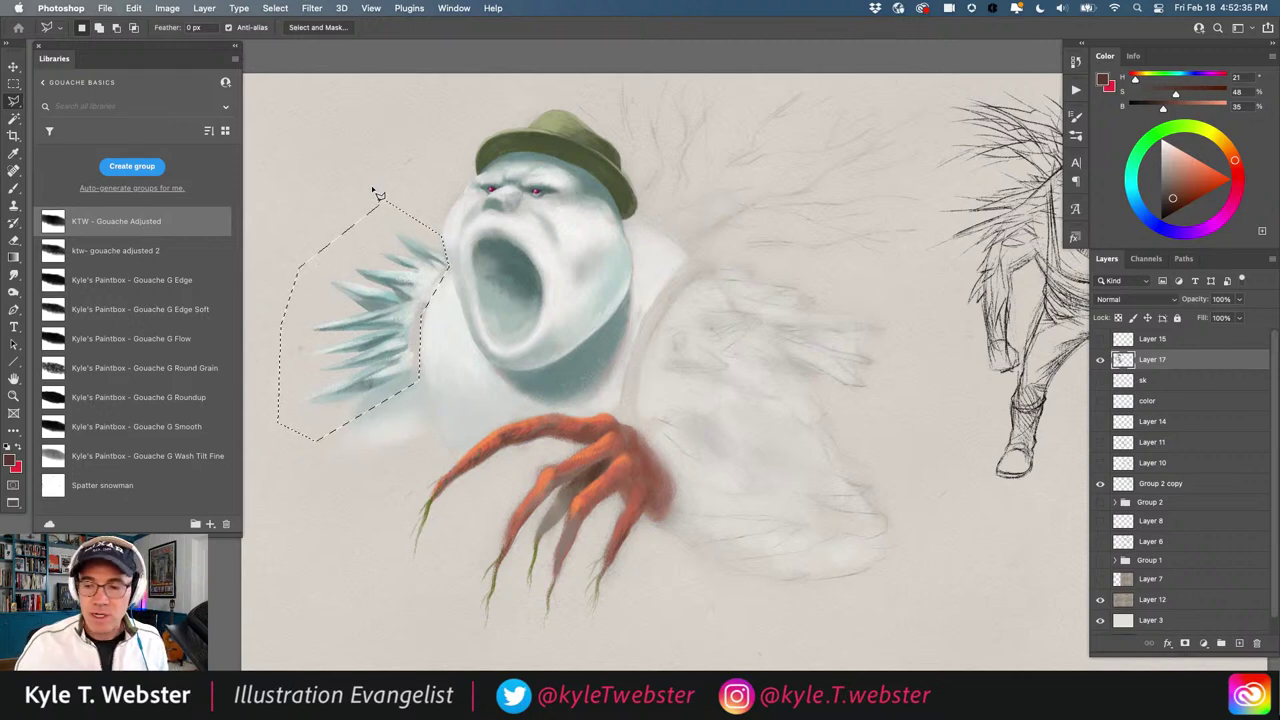
Duplicate the selected ice spikes onto the opposite shoulder and flip the copy horizontally
key(v)
drag(344, 341, 759, 346)
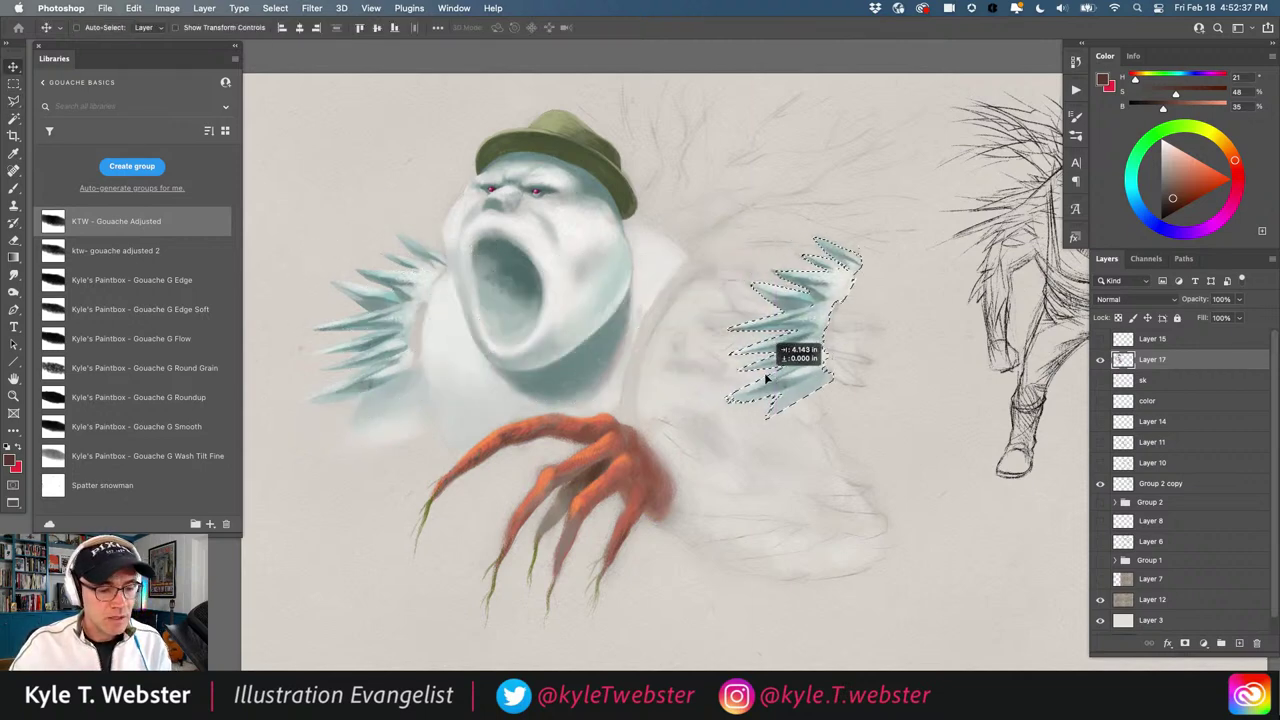
click(1075, 89)
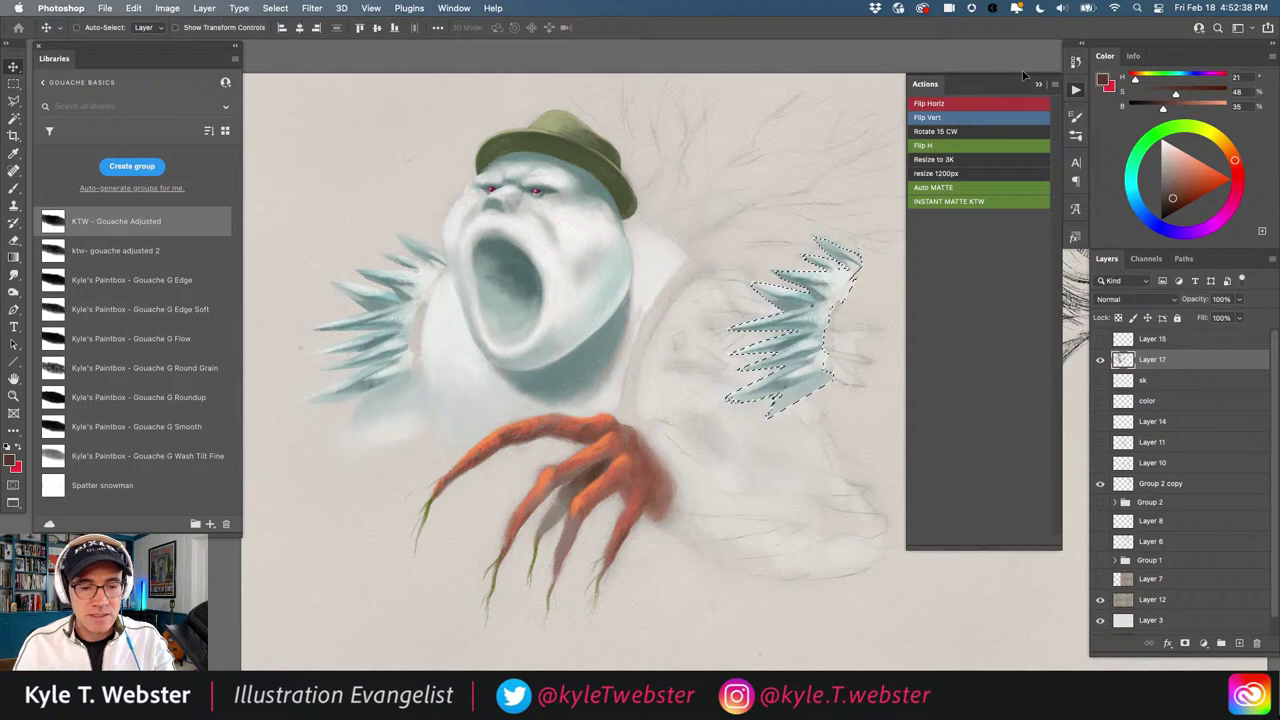
click(930, 103)
Enlarge and distort the flipped spikes so they fan outward along the right-hand shoulder, and apply the transformation
key(super+t)
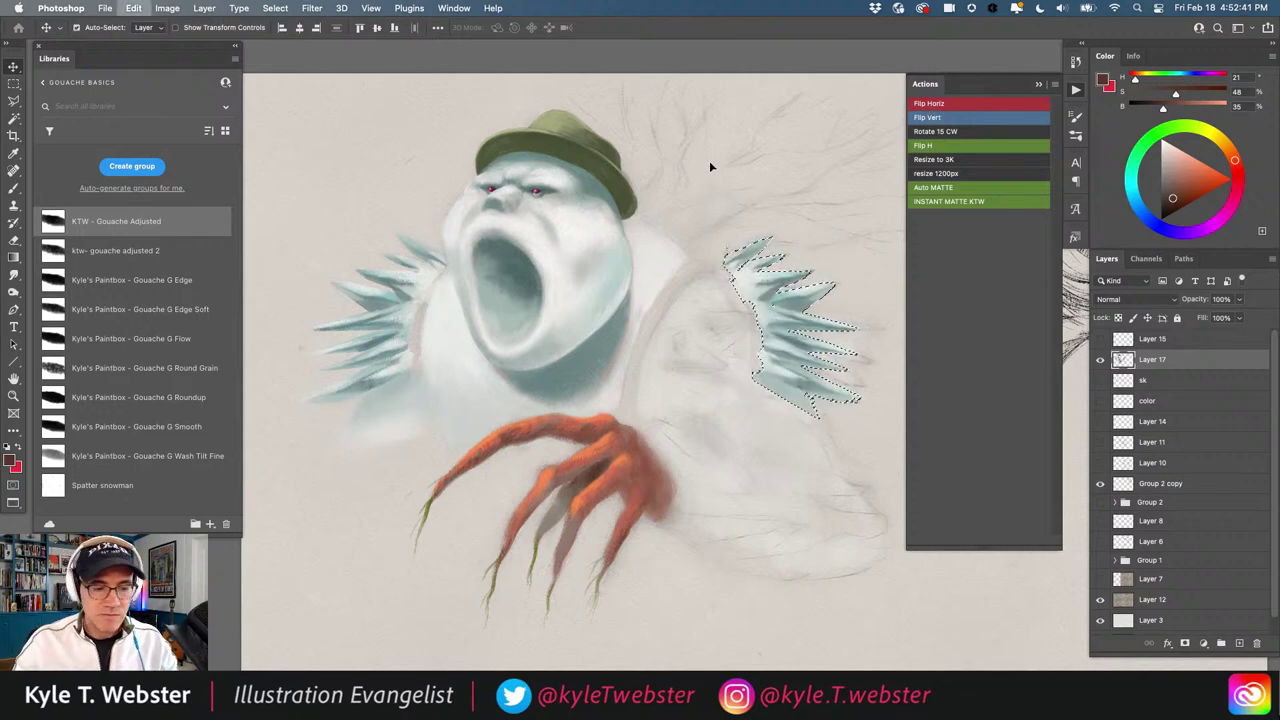
drag(727, 221, 670, 207)
drag(891, 214, 921, 184)
drag(583, 292, 436, 298)
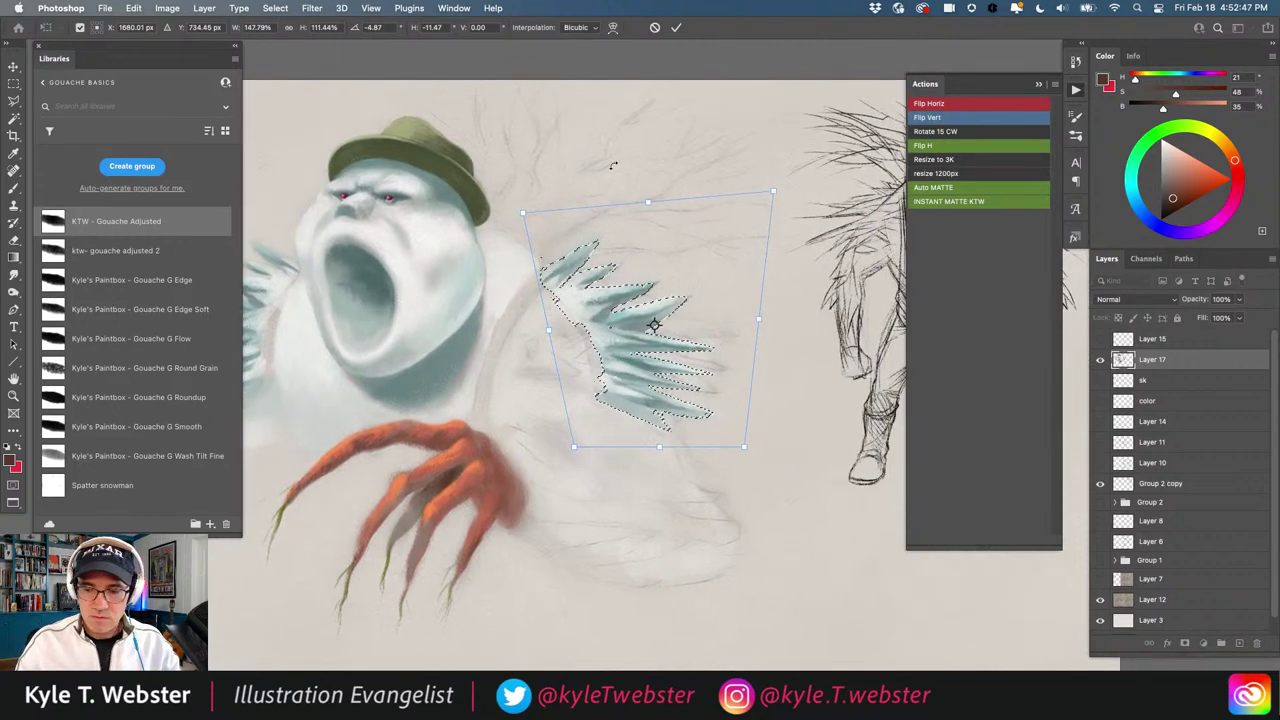
drag(775, 190, 842, 170)
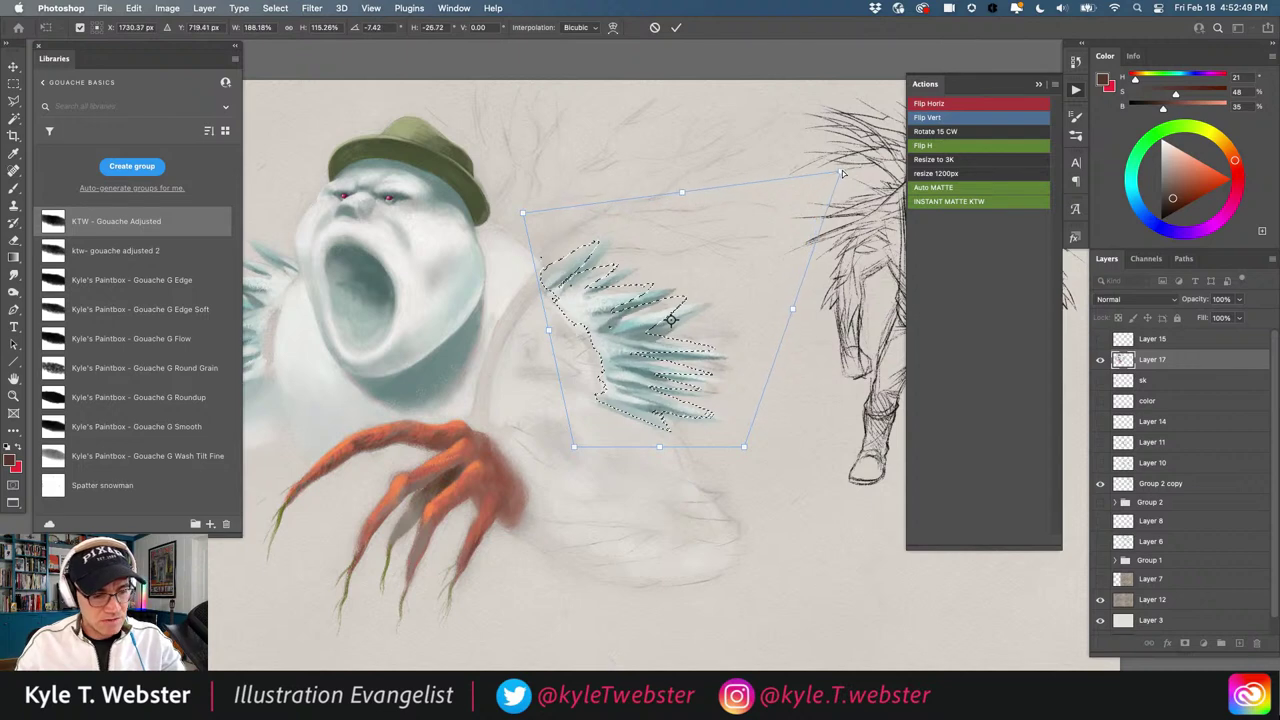
drag(508, 185, 530, 140)
drag(564, 287, 566, 284)
key(Return)
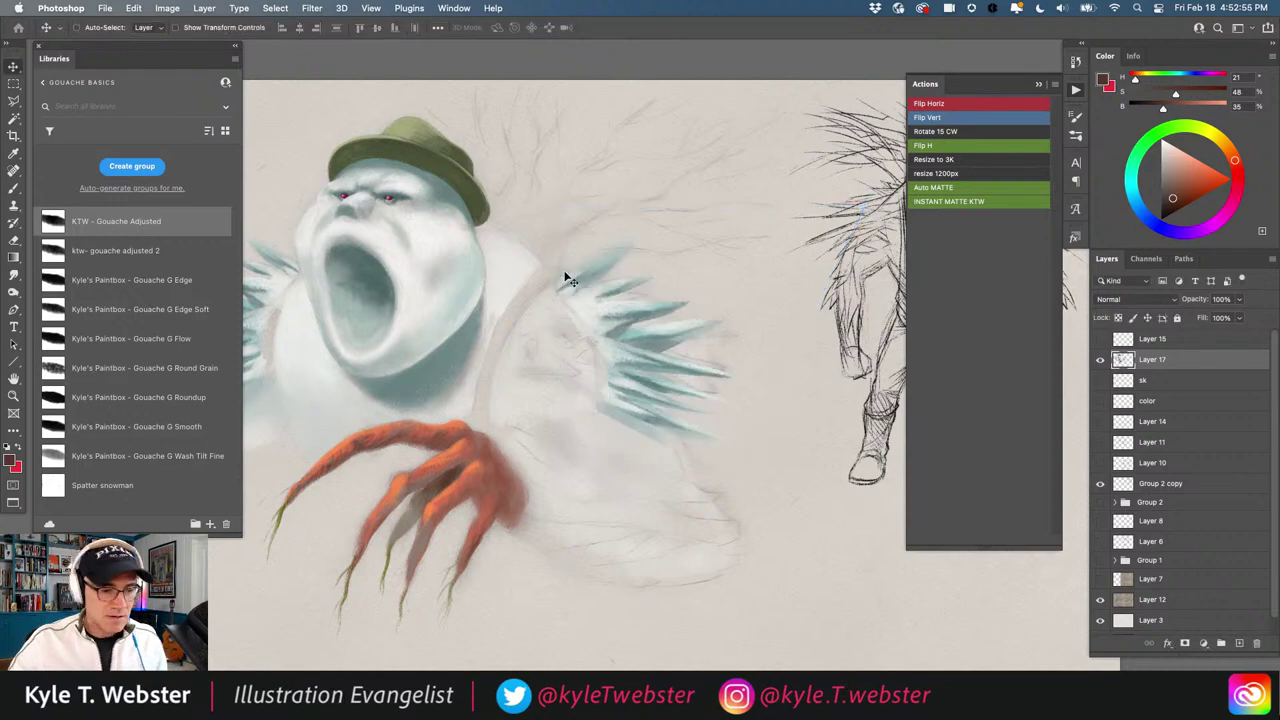
Lasso the lower spikes of the right-hand cluster and copy them to a new layer
key(super+minus)
mouse_move(496, 421)
mouse_down()
mouse_move(596, 381)
mouse_move(463, 364)
mouse_up()
key(super+plus)
key(l)
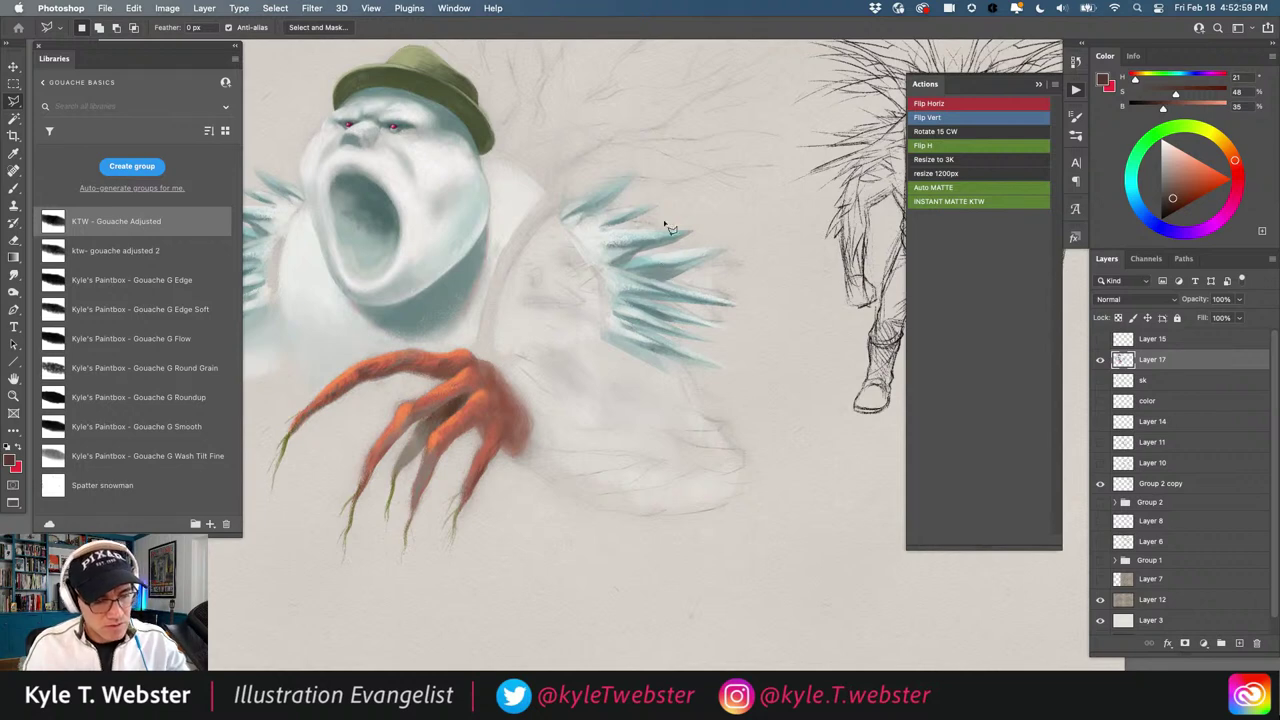
mouse_move(713, 220)
mouse_down()
mouse_move(582, 239)
mouse_move(560, 272)
mouse_move(568, 347)
mouse_move(648, 385)
mouse_move(743, 367)
mouse_move(763, 247)
mouse_move(737, 227)
mouse_up()
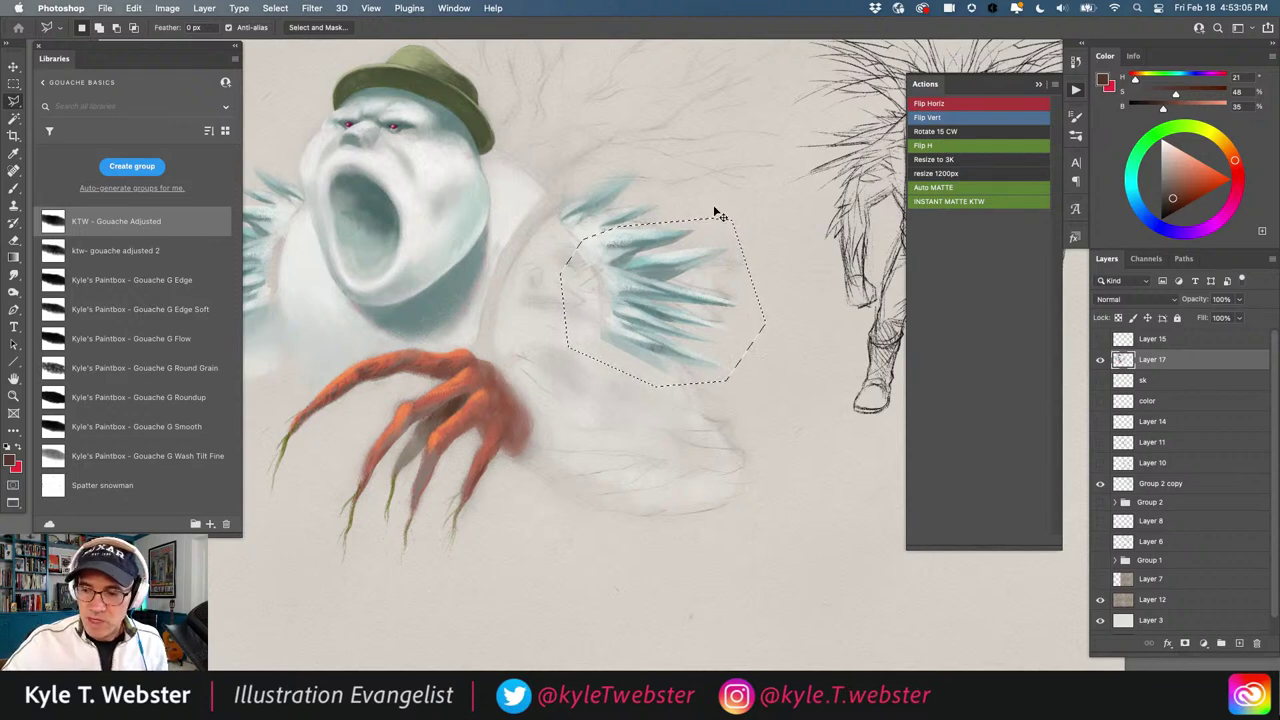
key(super+j)
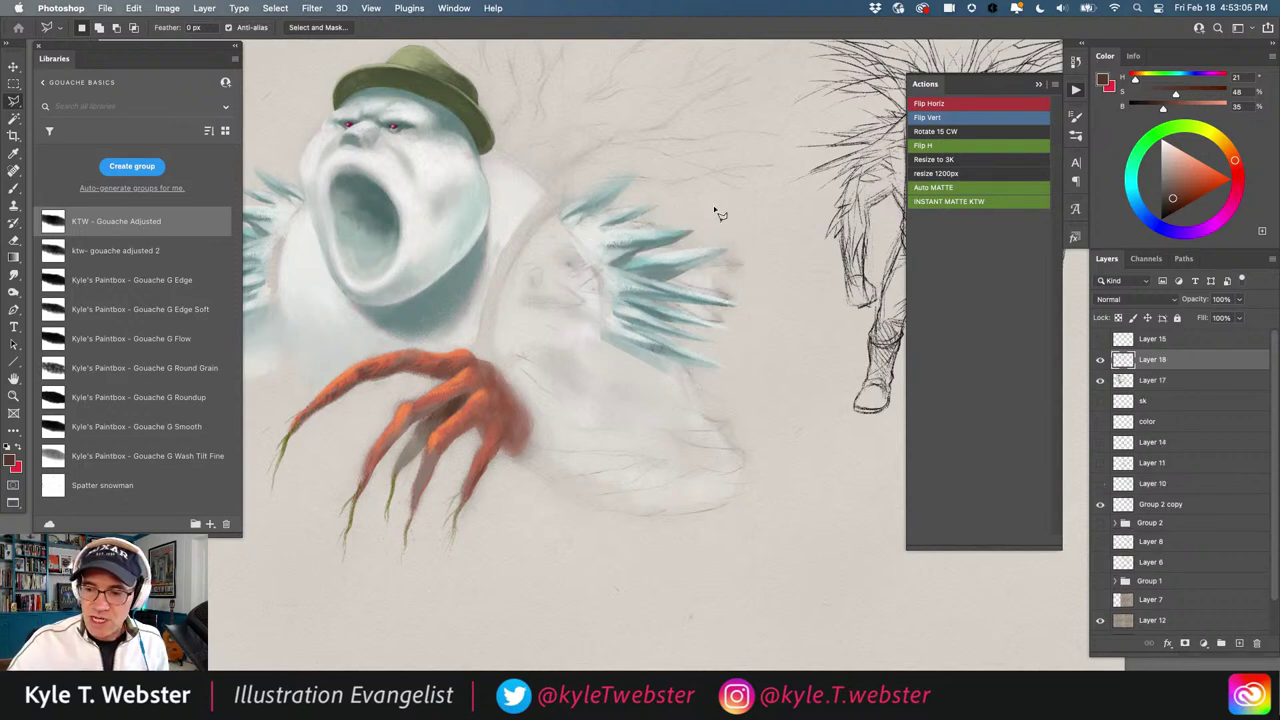
Flip the copied spikes vertically, rotate them about 13 degrees, move them inward and narrow them to about 81% width
click(922, 118)
key(super+t)
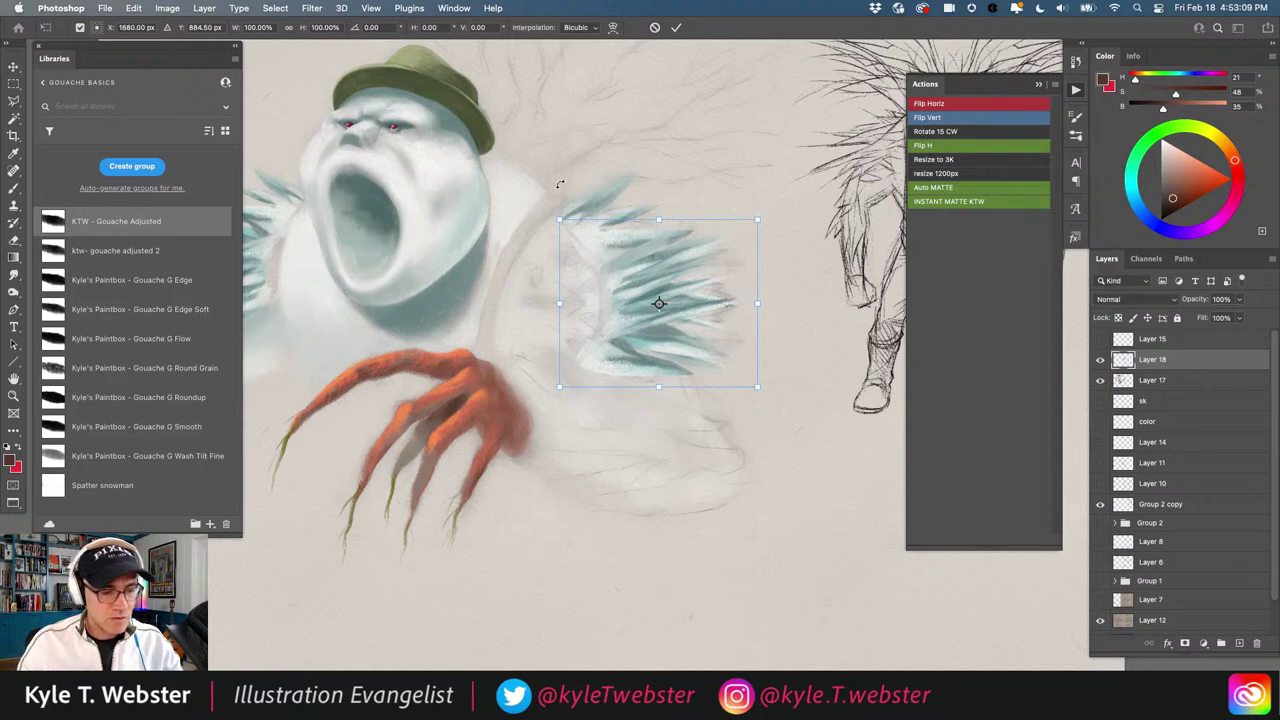
drag(559, 184, 588, 165)
drag(608, 265, 545, 240)
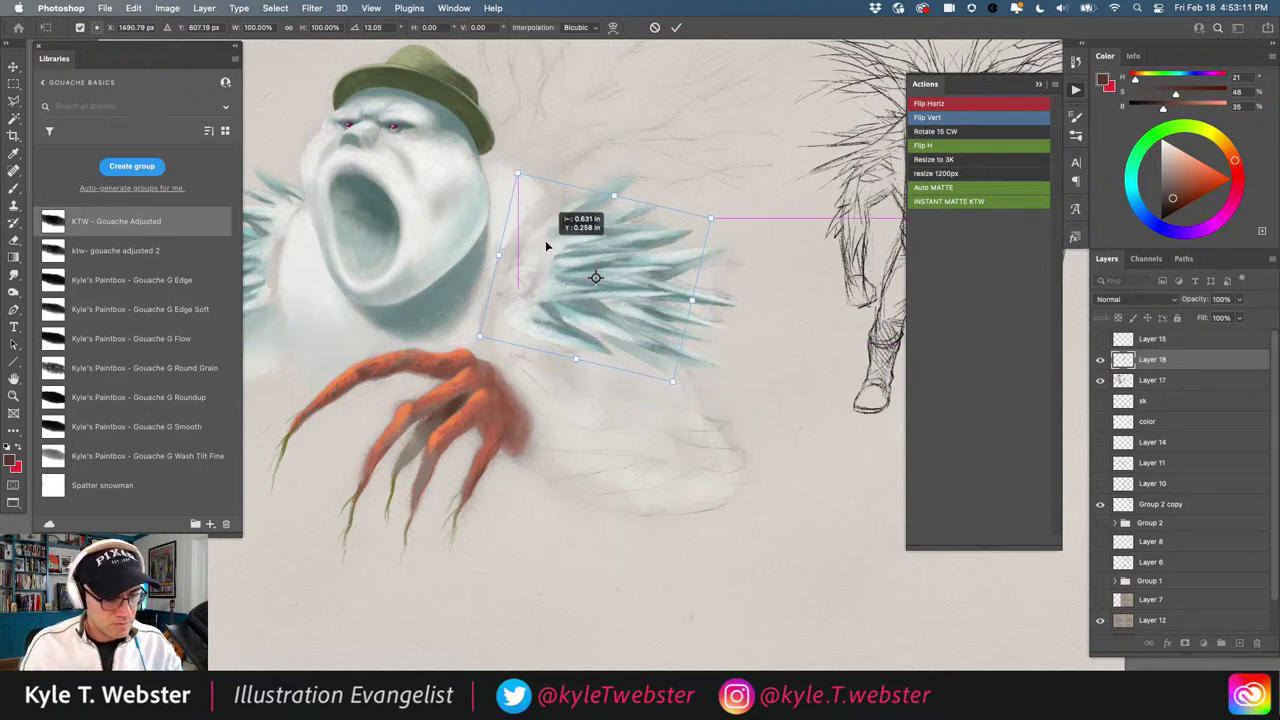
drag(691, 300, 655, 292)
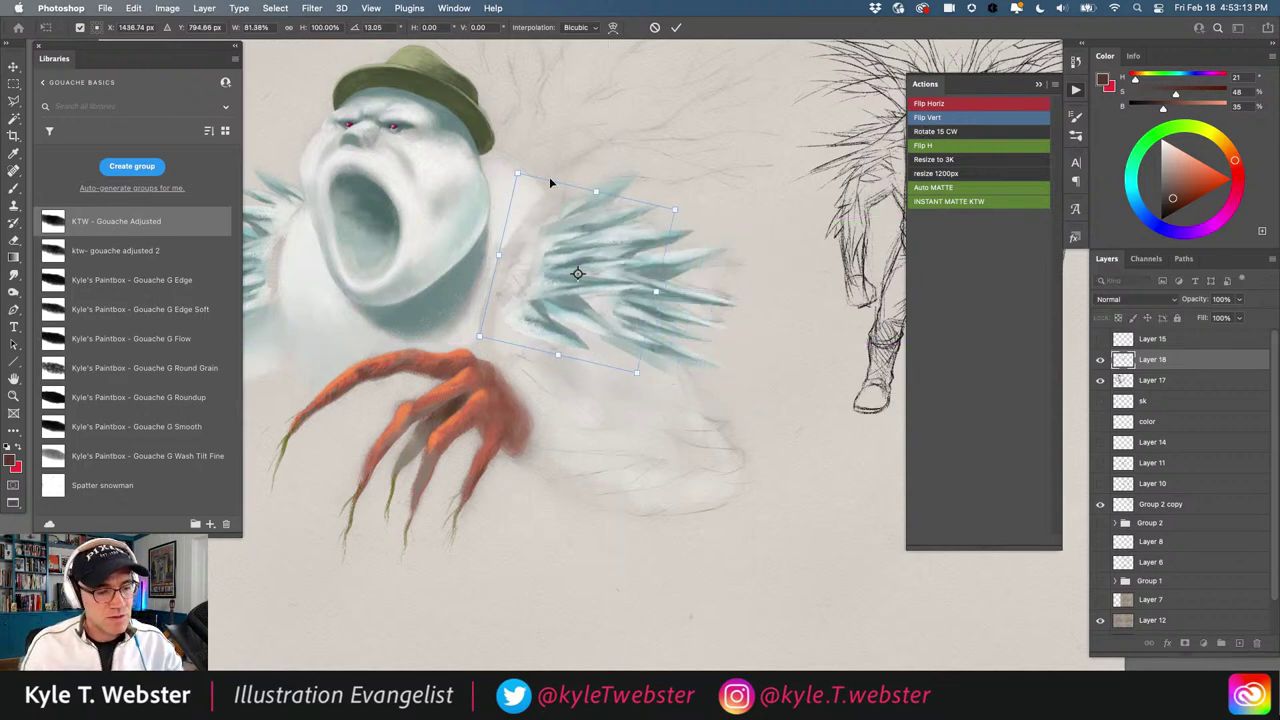
Distort the copied spikes to about 74% width and 91% height at 6 degrees, fitting them against the shoulder, and apply the transformation
drag(519, 177, 645, 228)
drag(481, 336, 493, 334)
drag(496, 336, 496, 335)
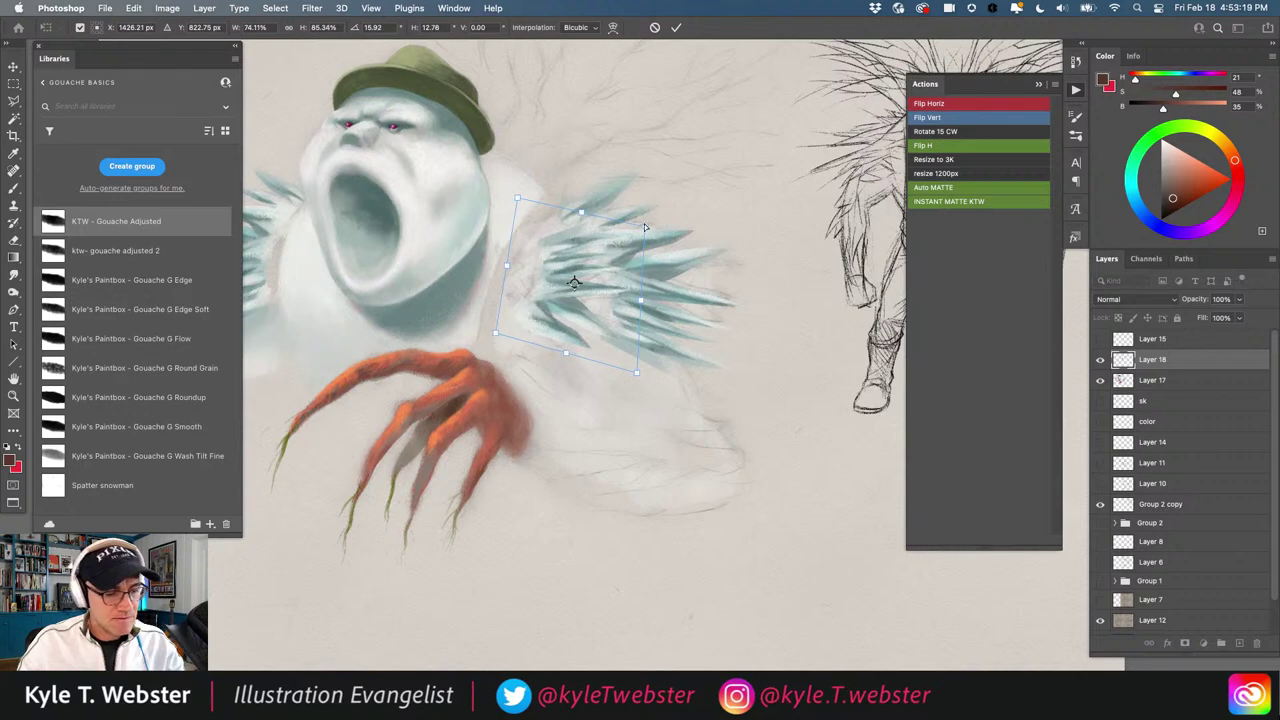
drag(645, 227, 647, 217)
drag(536, 307, 559, 298)
drag(529, 201, 543, 230)
key(Return)
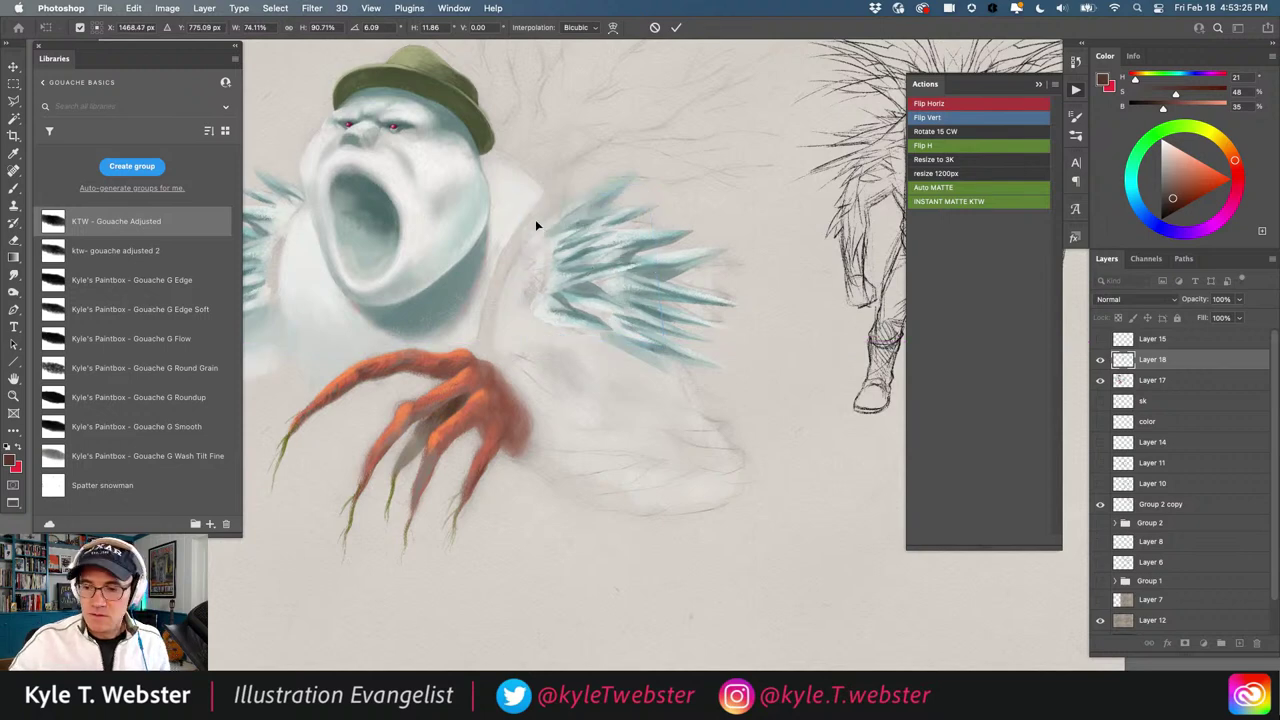
Merge Layer 18 with the spikes and Layer 17 into a single layer
key(b)
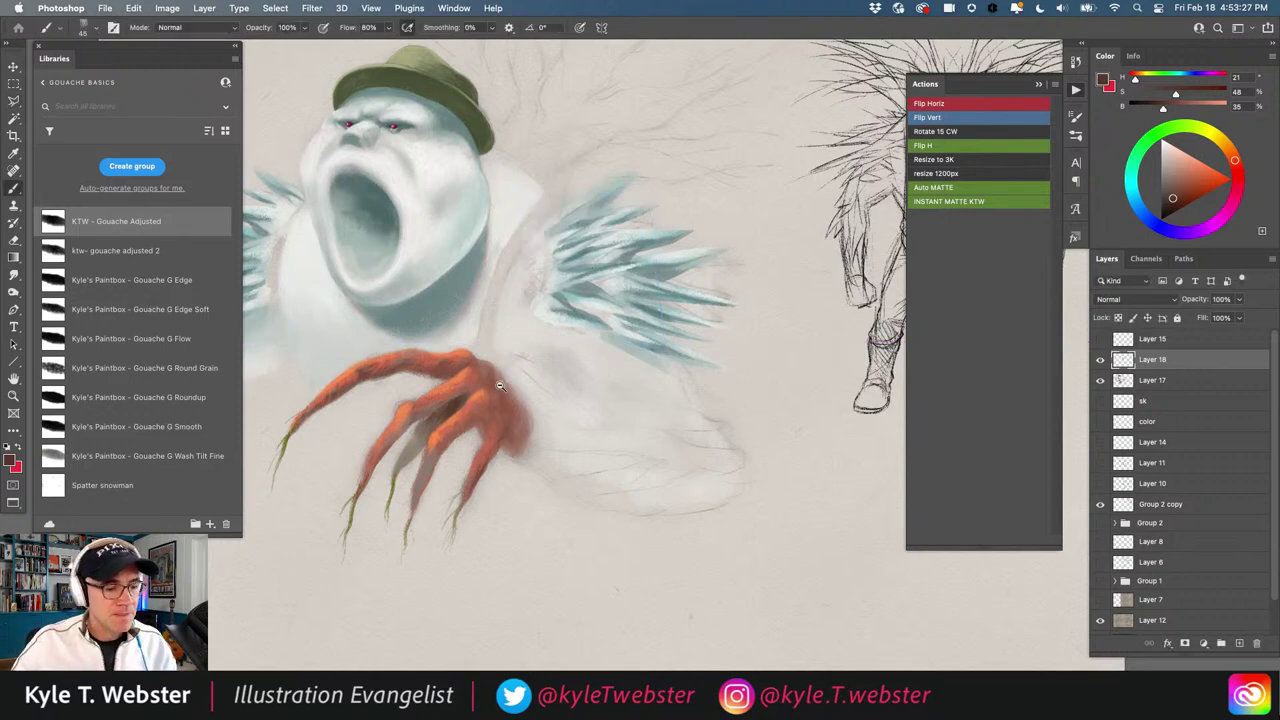
key(super+0)
shift+click(1120, 383)
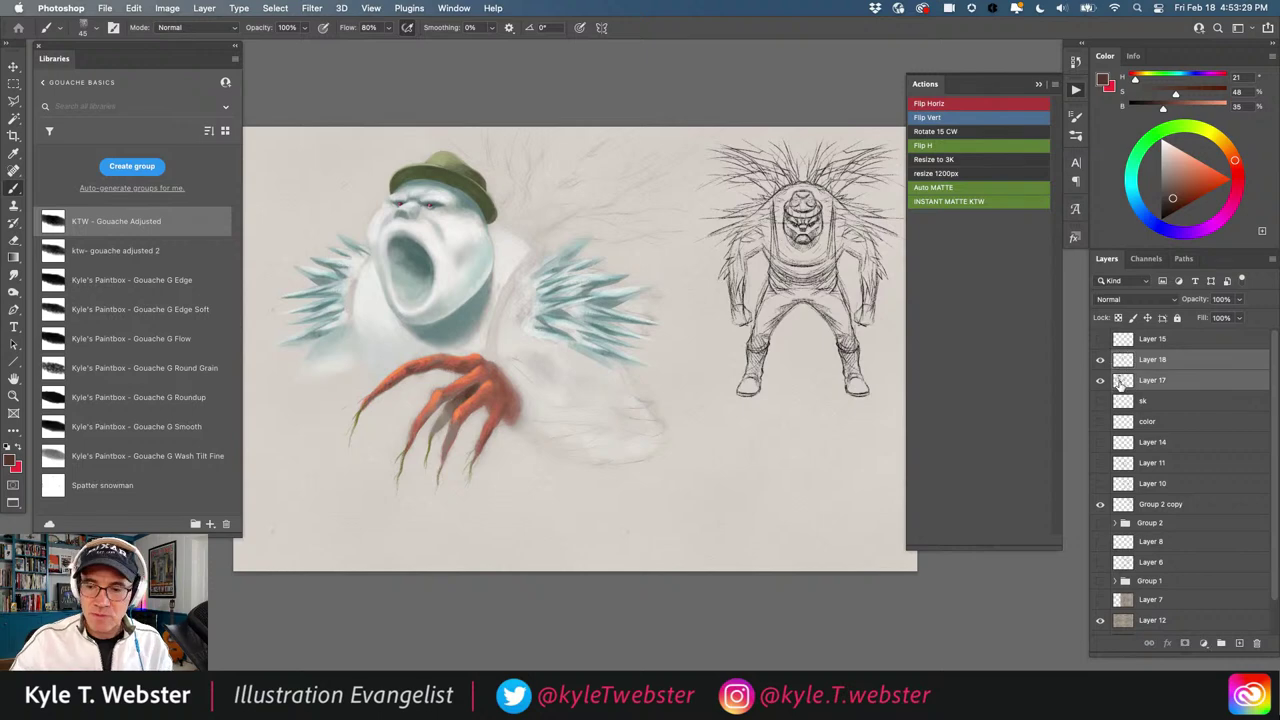
key(super+e)
super+click(507, 298)
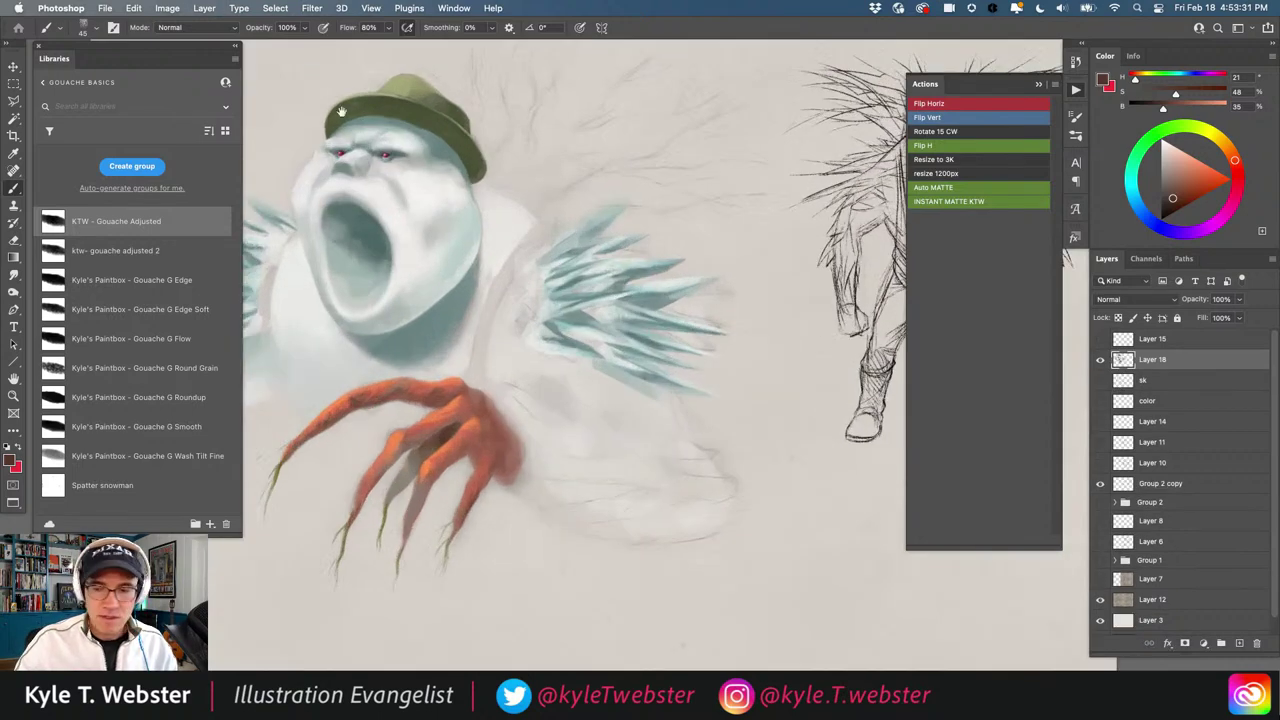
Lasso the whole right-hand spike cluster, move it slightly upward on the shoulder, and deselect
key(super+0)
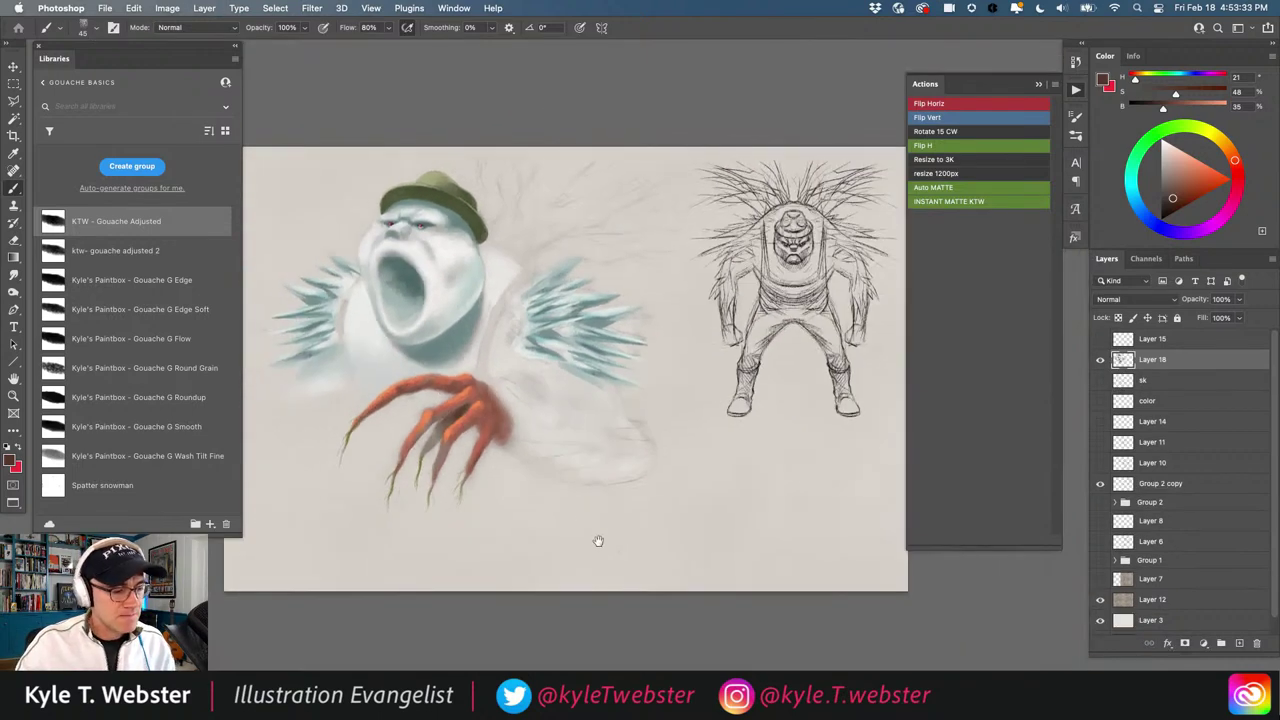
key(l)
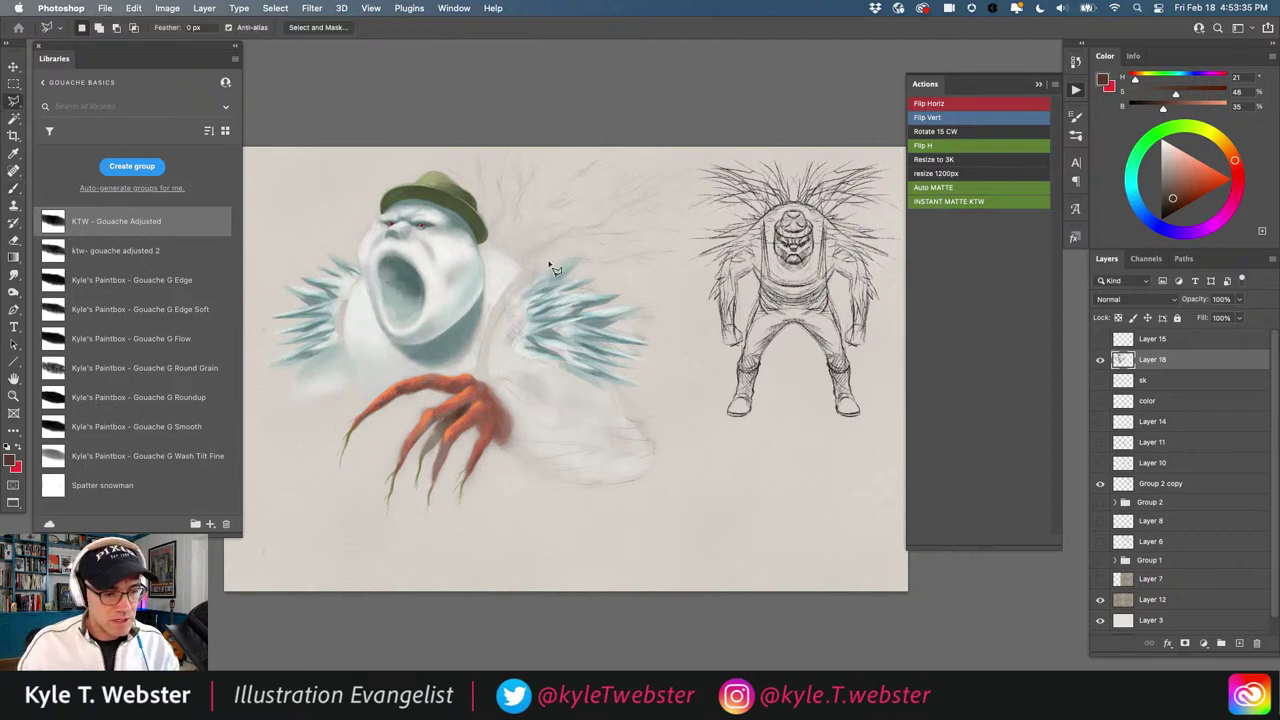
mouse_move(549, 270)
mouse_down()
mouse_move(519, 296)
mouse_move(508, 358)
mouse_move(571, 391)
mouse_move(661, 379)
mouse_move(666, 294)
mouse_move(628, 266)
mouse_move(560, 263)
mouse_up()
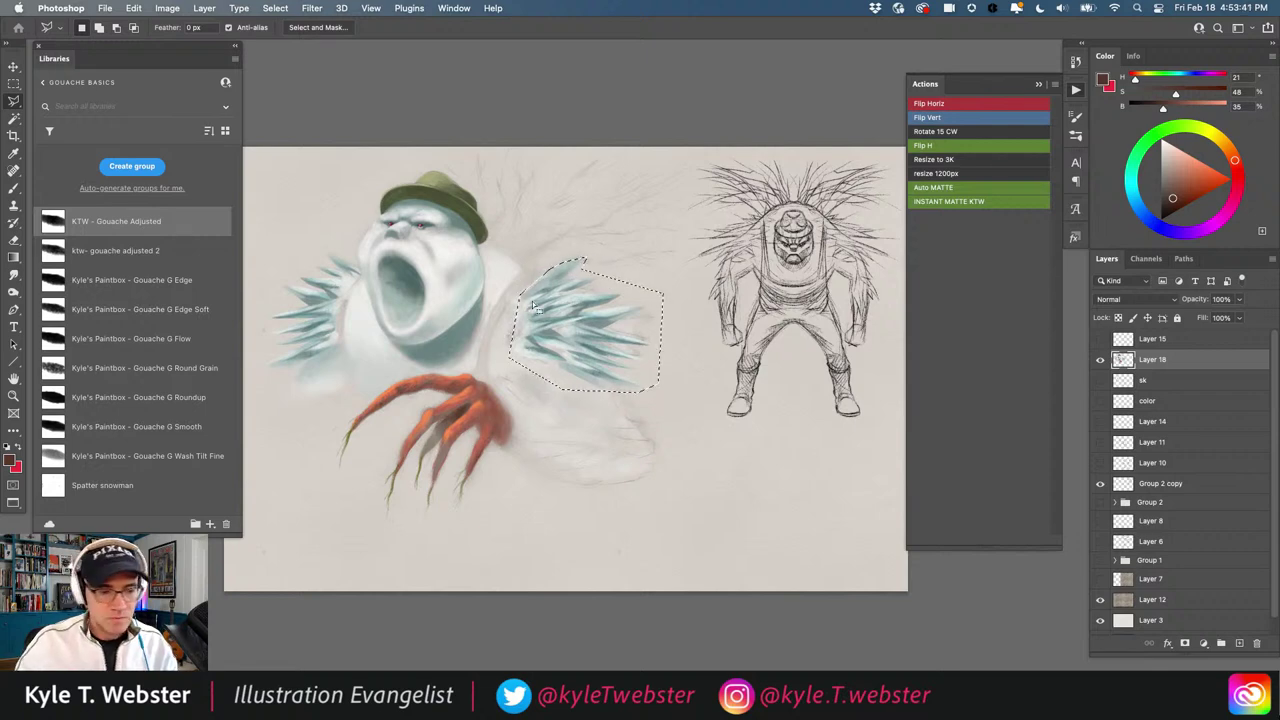
key(v)
drag(529, 303, 528, 289)
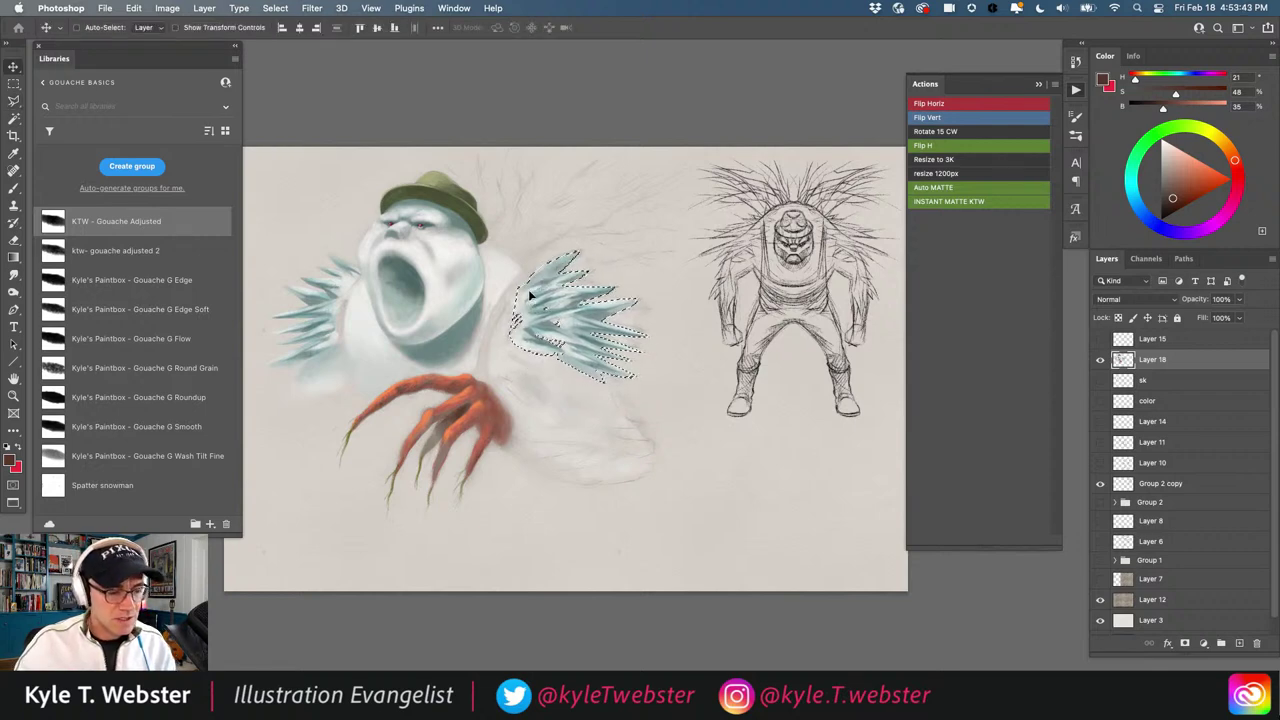
key(super+d)
Smudge the inner ends of the right-hand spikes at 69% strength so they blend into the shoulder
key(b)
super+click(494, 338)
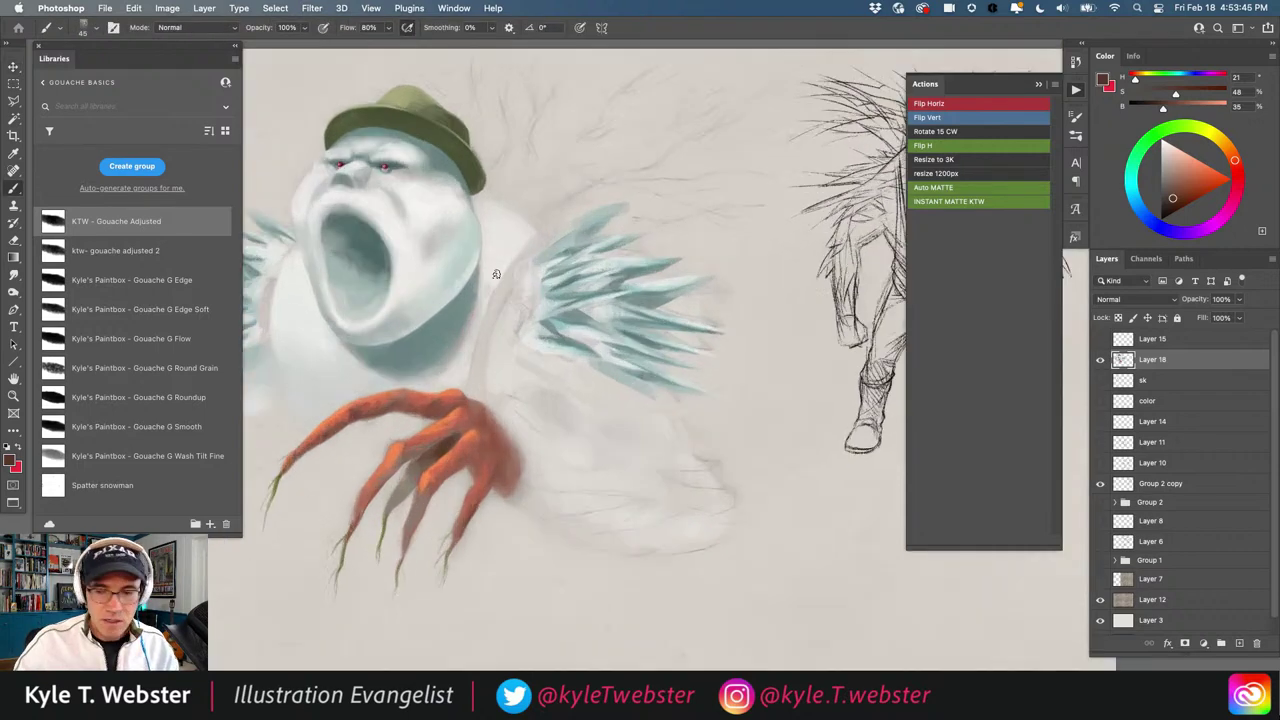
key(r)
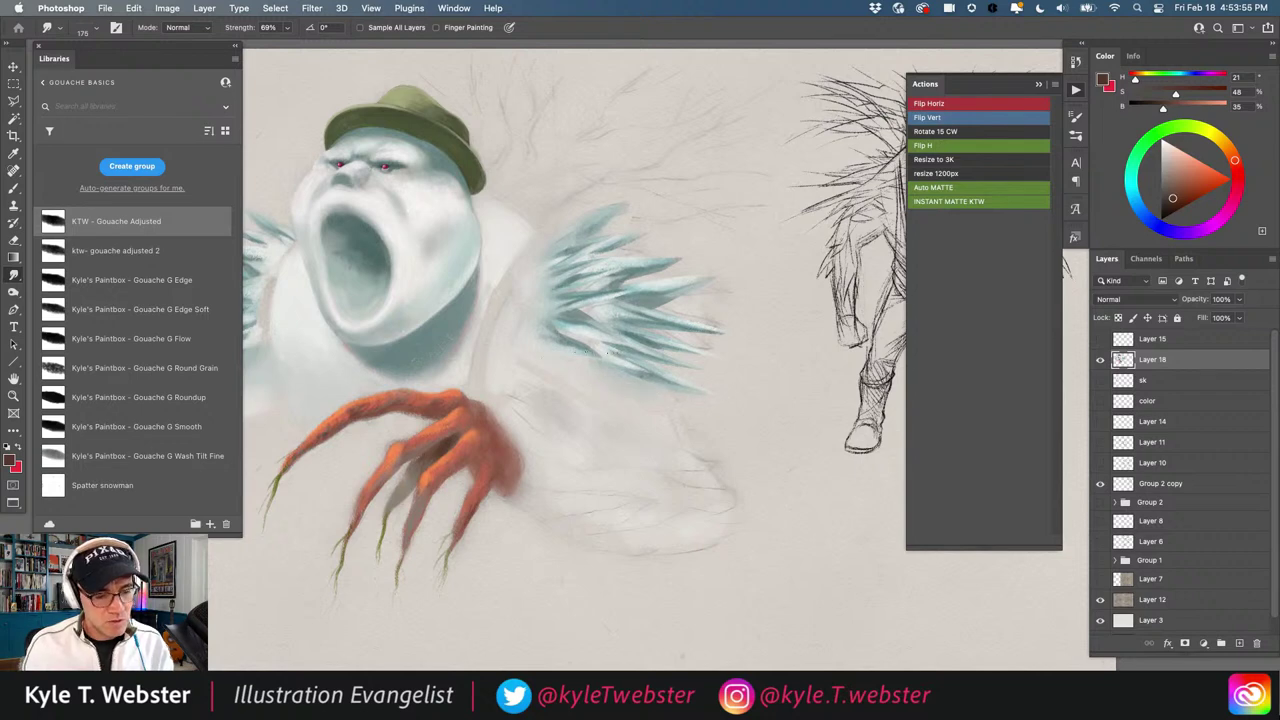
key(b)
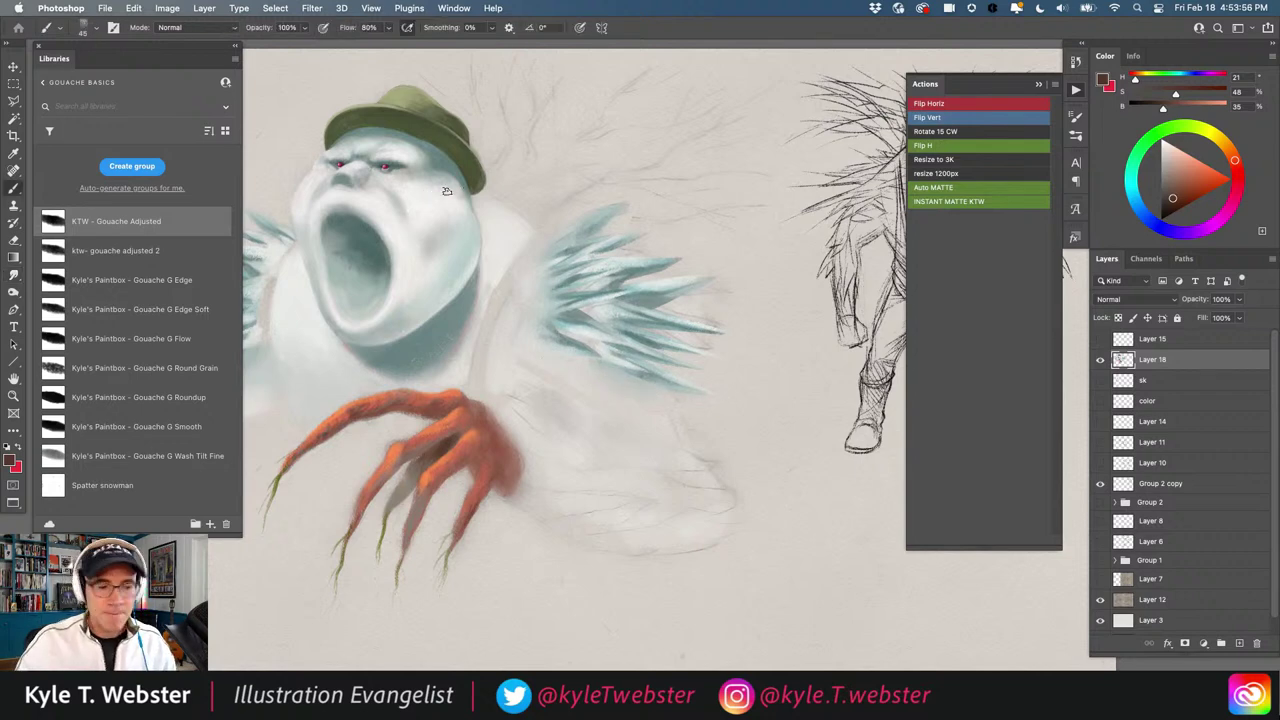
alt+super+click(413, 441)
drag(492, 559, 554, 549)
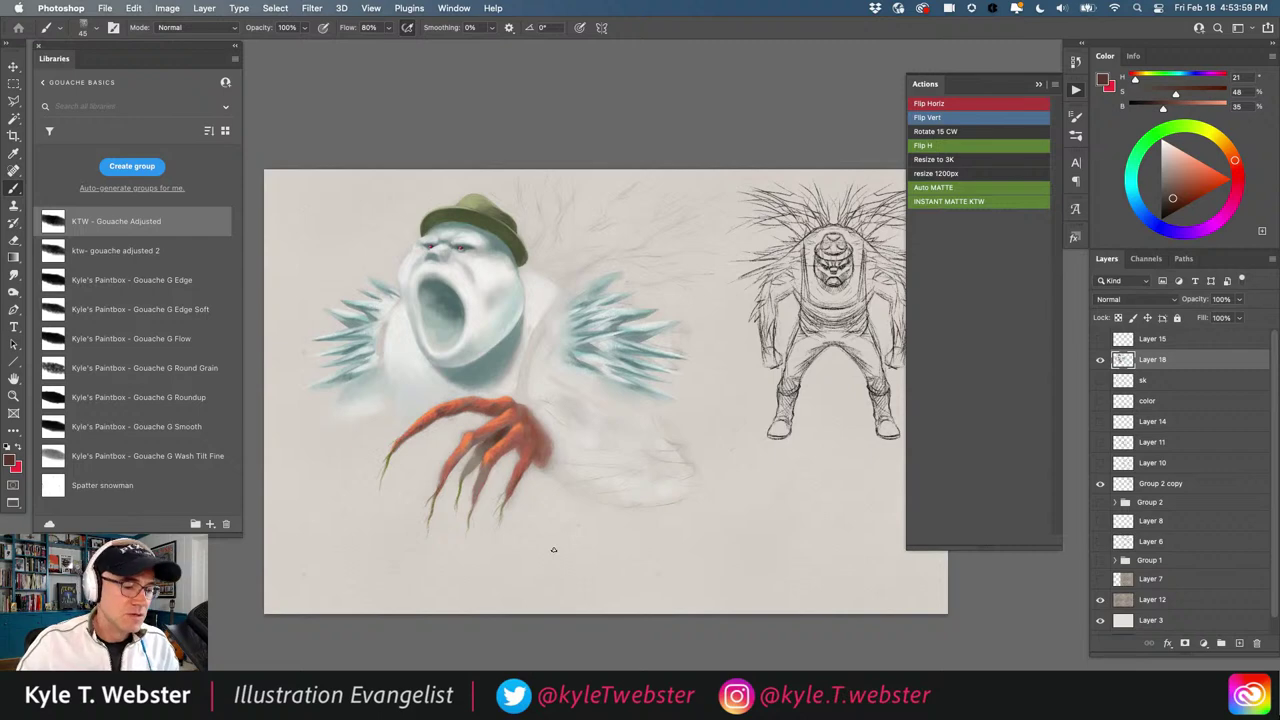
Paint over the middle and upper spikes of the right-hand cluster with grey and teal tones sampled from the spikes
key(super+plus)
alt+click(666, 334)
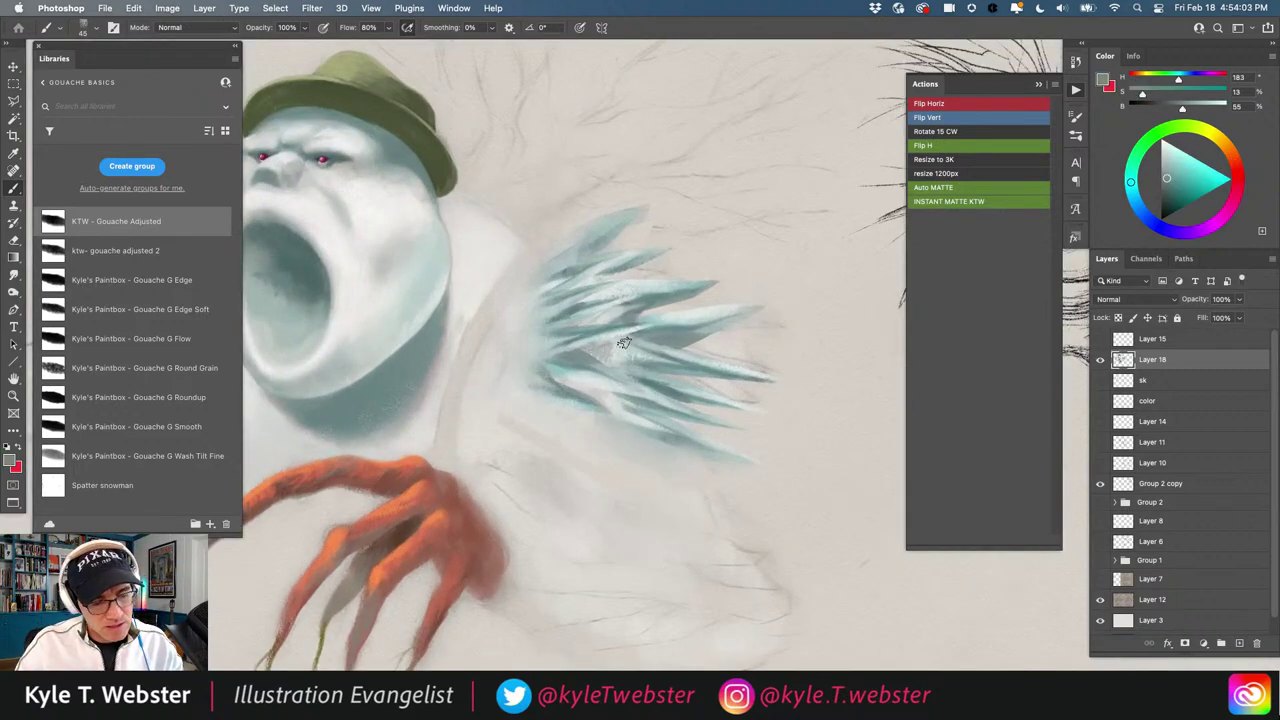
alt+click(603, 360)
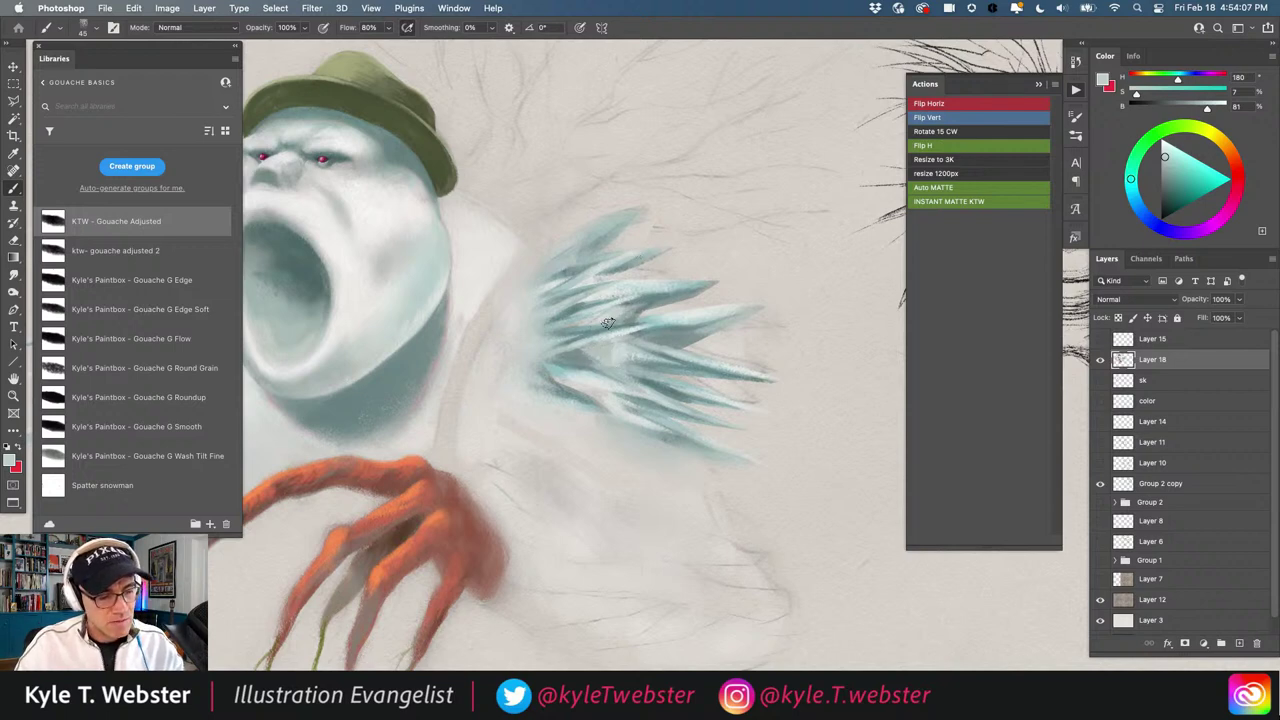
alt+click(643, 302)
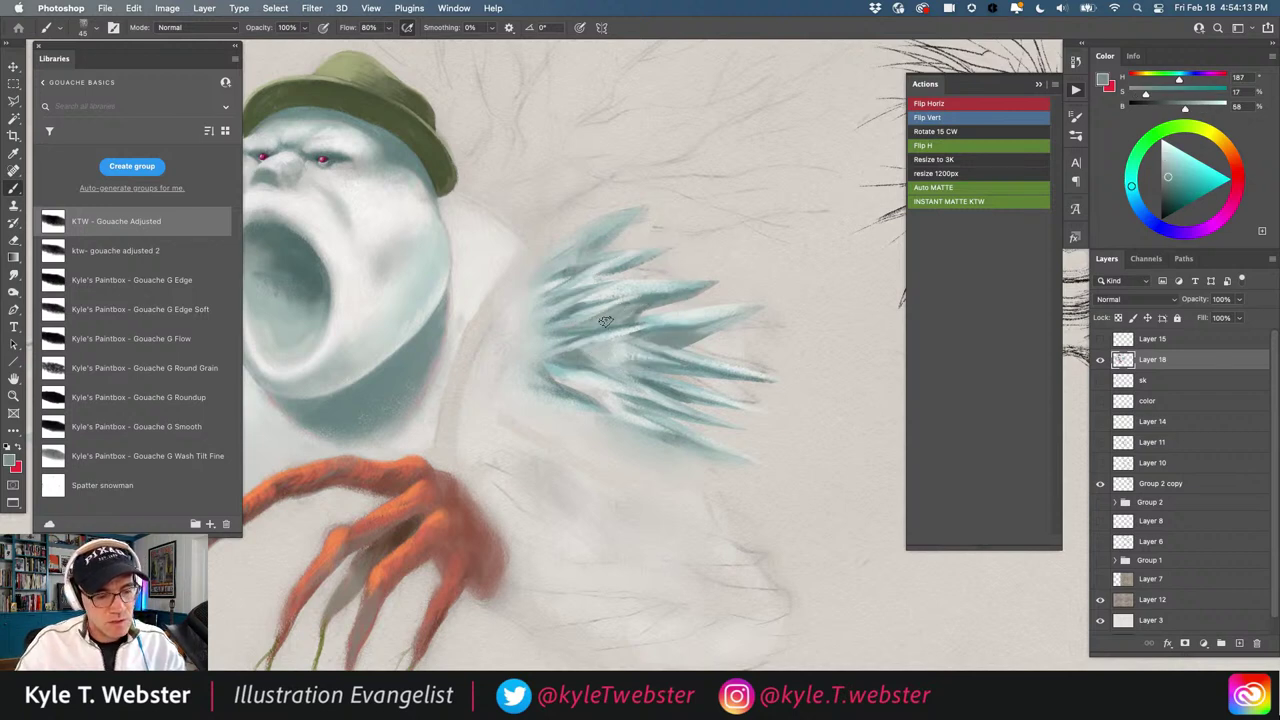
alt+click(655, 289)
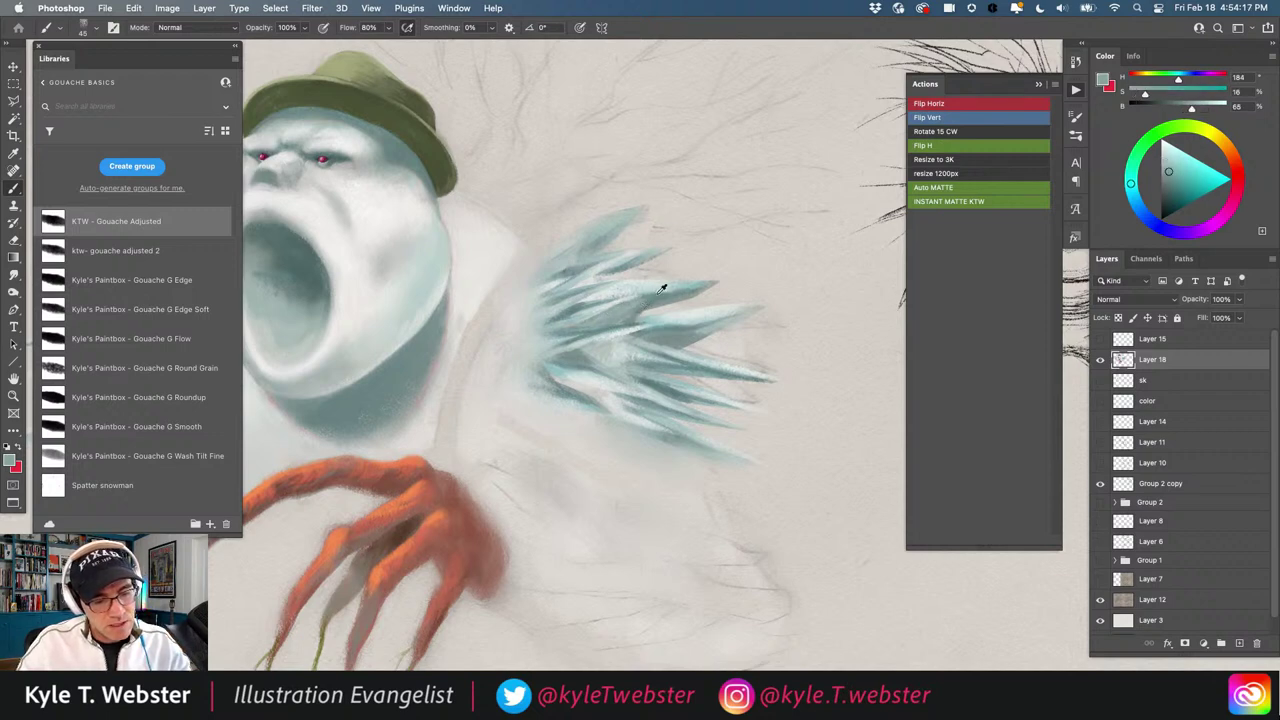
alt+click(658, 294)
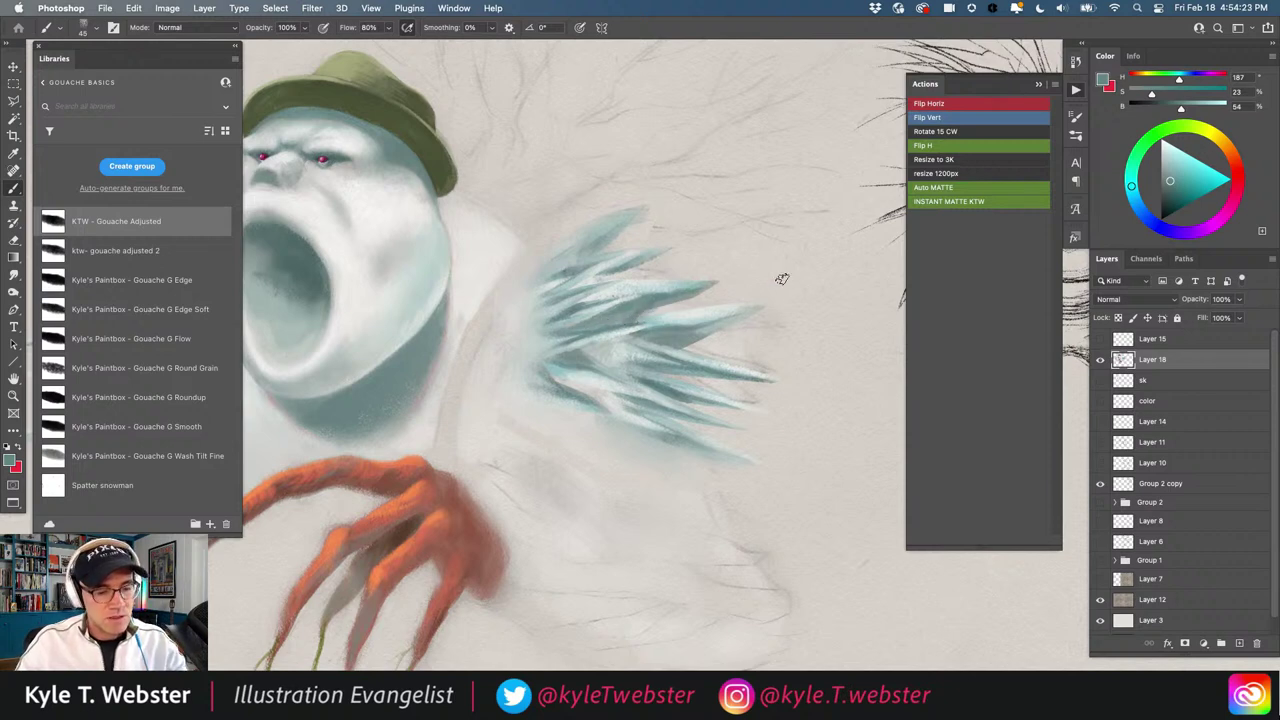
Define the central spikes of the right-hand cluster by alternating sampled pale grey and darker teal strokes
alt+click(692, 352)
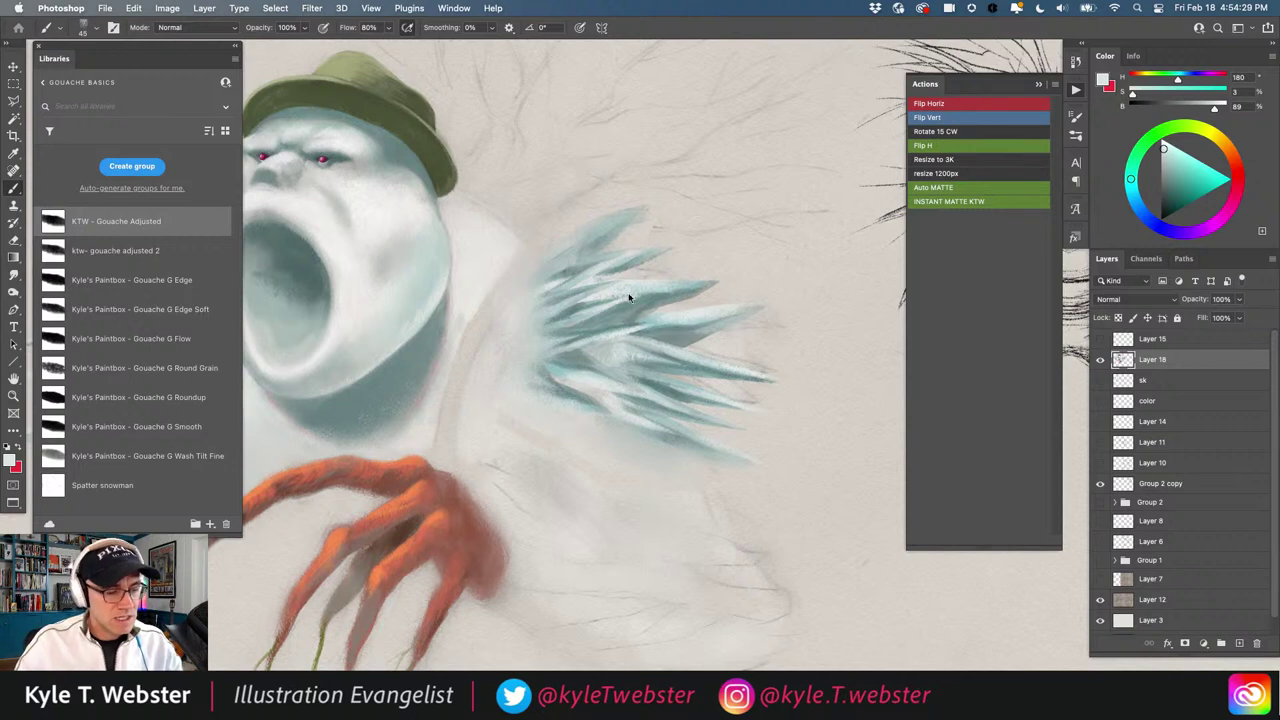
alt+click(622, 330)
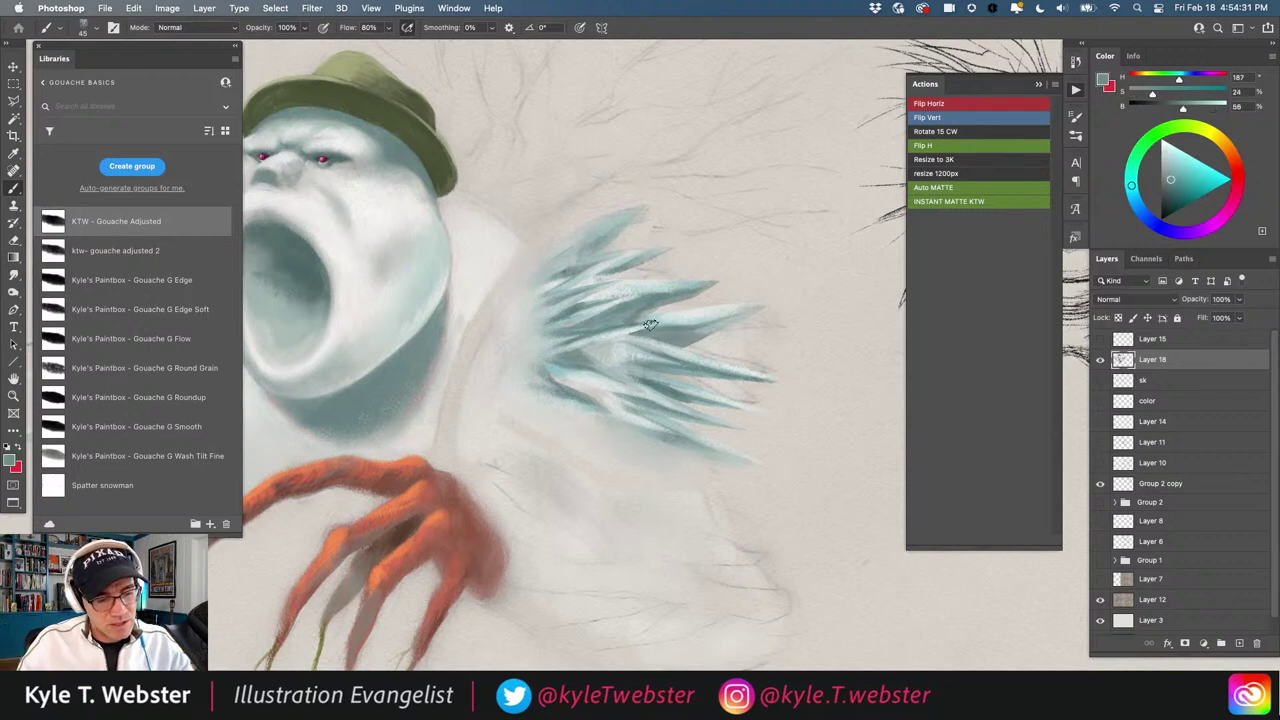
alt+click(590, 336)
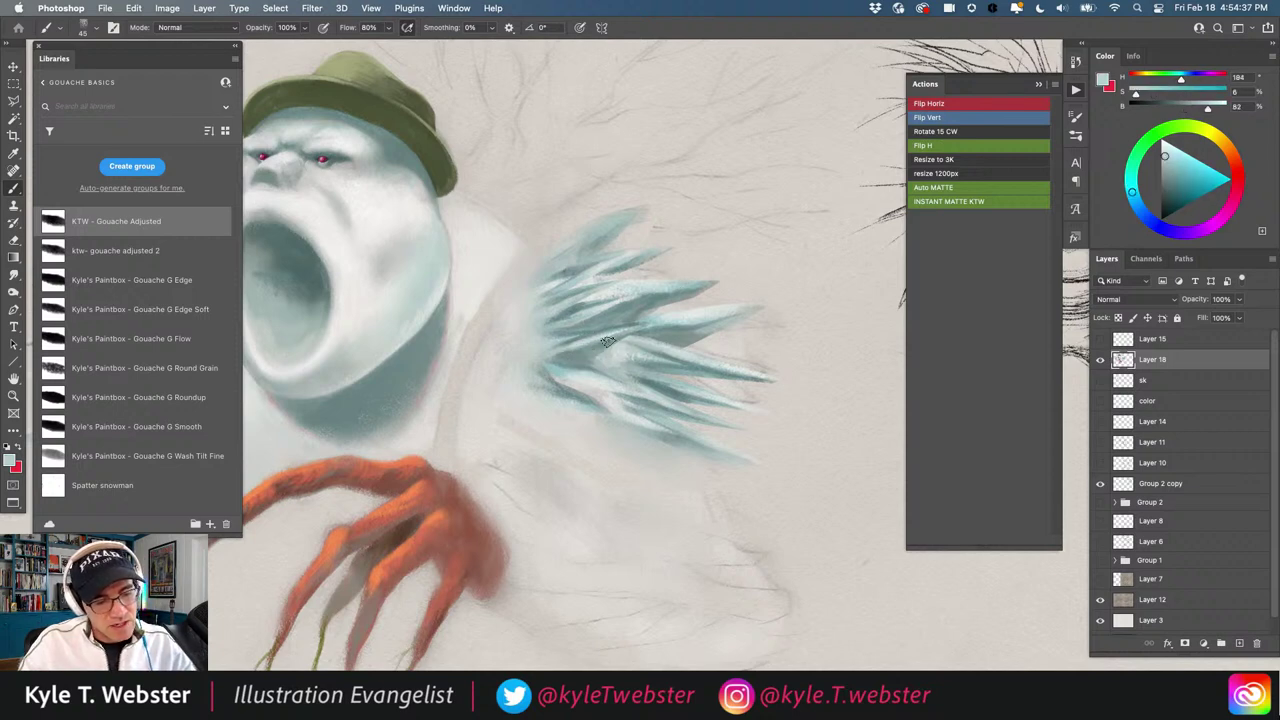
drag(606, 342, 583, 360)
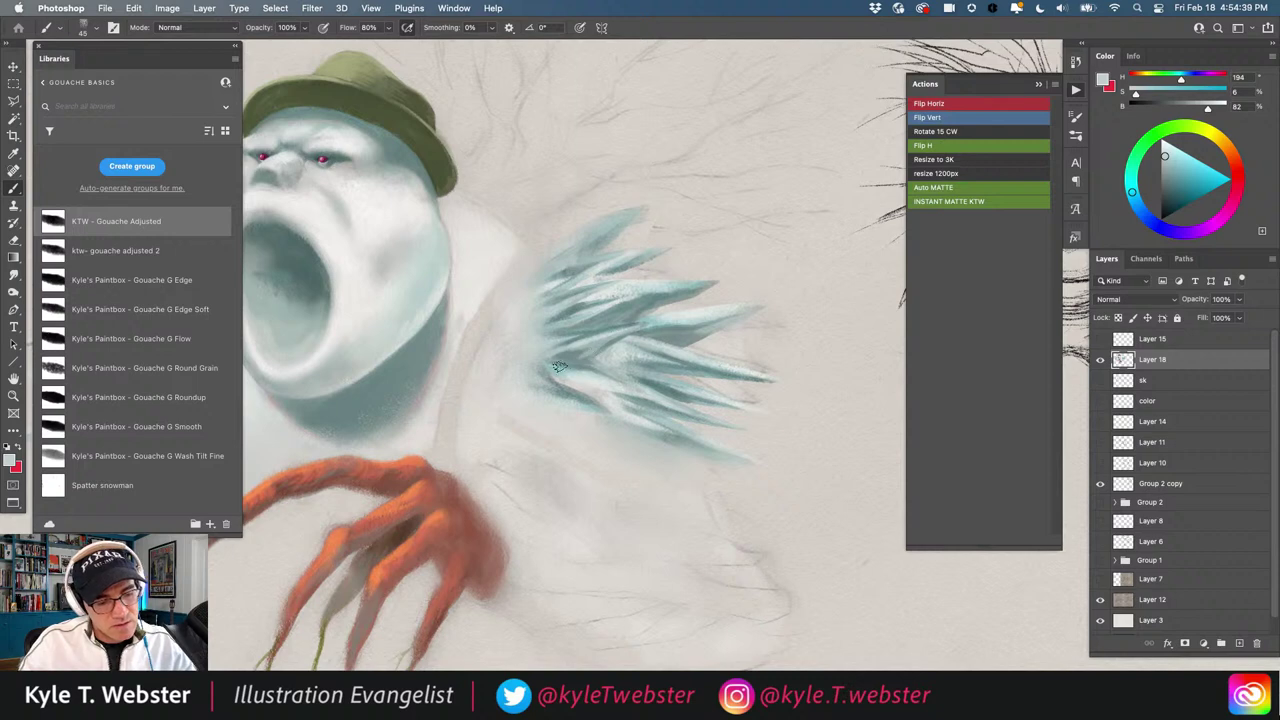
Sample the off-white body colour, enlarge the brush to 150, and paint the shoulder up to the base of the right-hand spikes
alt+click(477, 264)
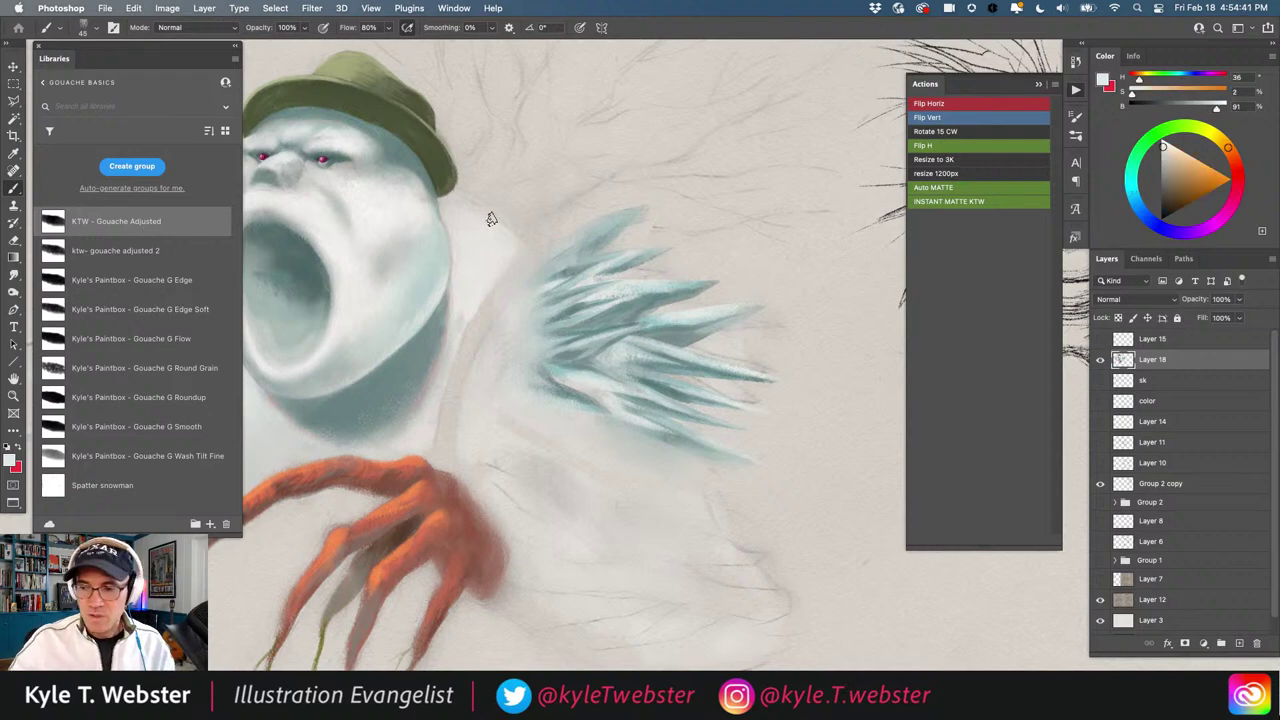
key(])
key(])
key(])
key(])
key(])
key(])
key(])
key(])
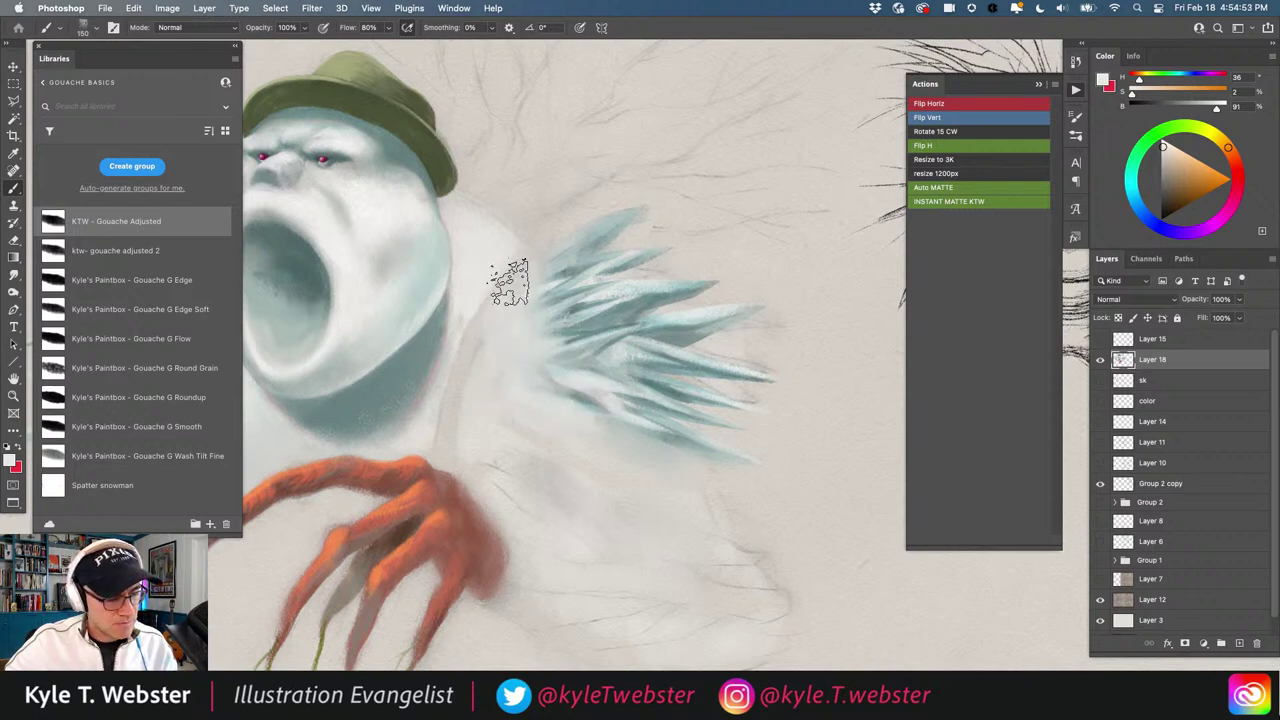
scroll(440, 450, down, 5)
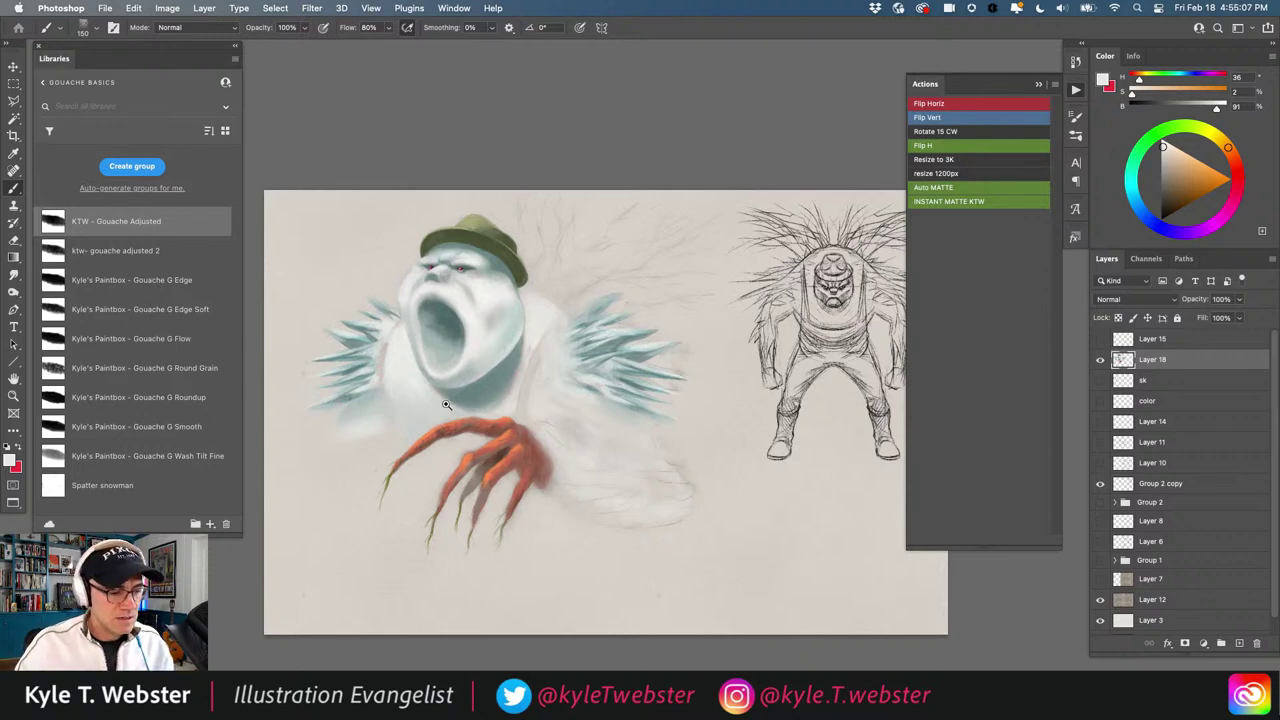
Lasso the area around the edges of the topmost right-hand spike, delete its paint, and deselect
scroll(449, 414, up, 3)
key(l)
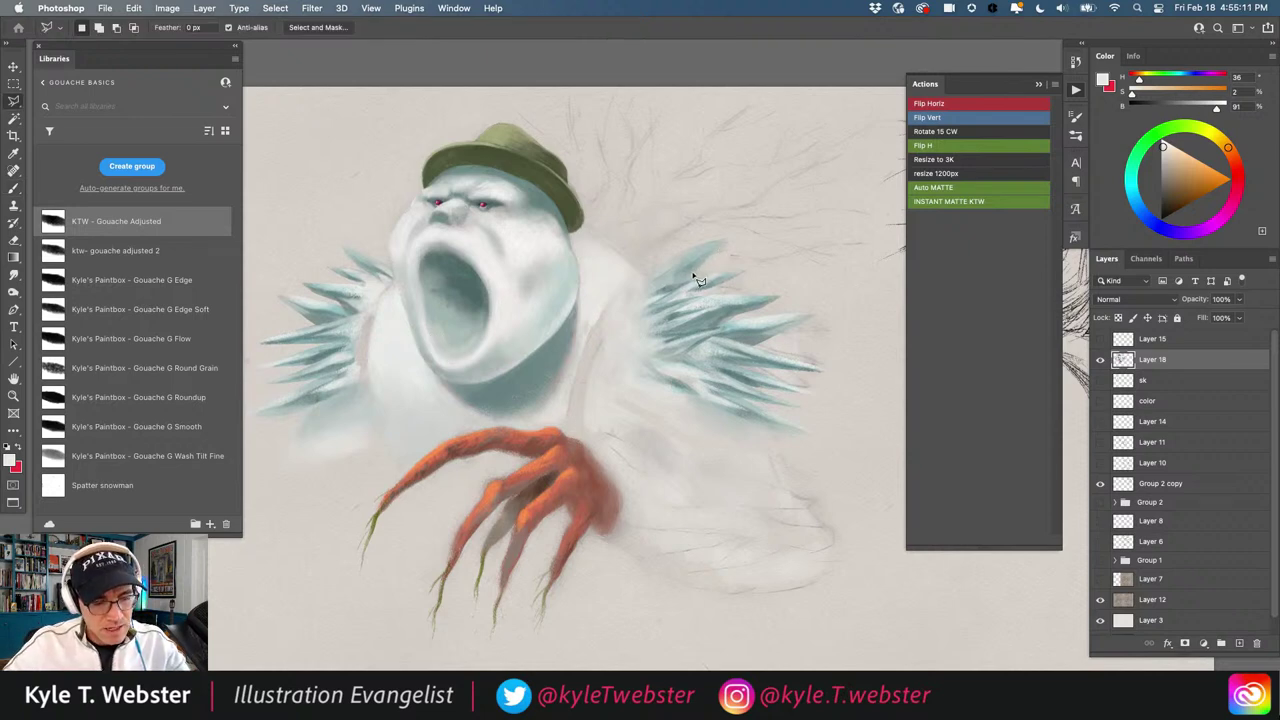
mouse_move(695, 281)
mouse_down()
mouse_move(733, 238)
mouse_move(648, 273)
mouse_move(633, 266)
mouse_move(738, 230)
mouse_move(746, 242)
mouse_move(727, 262)
mouse_move(714, 276)
mouse_up()
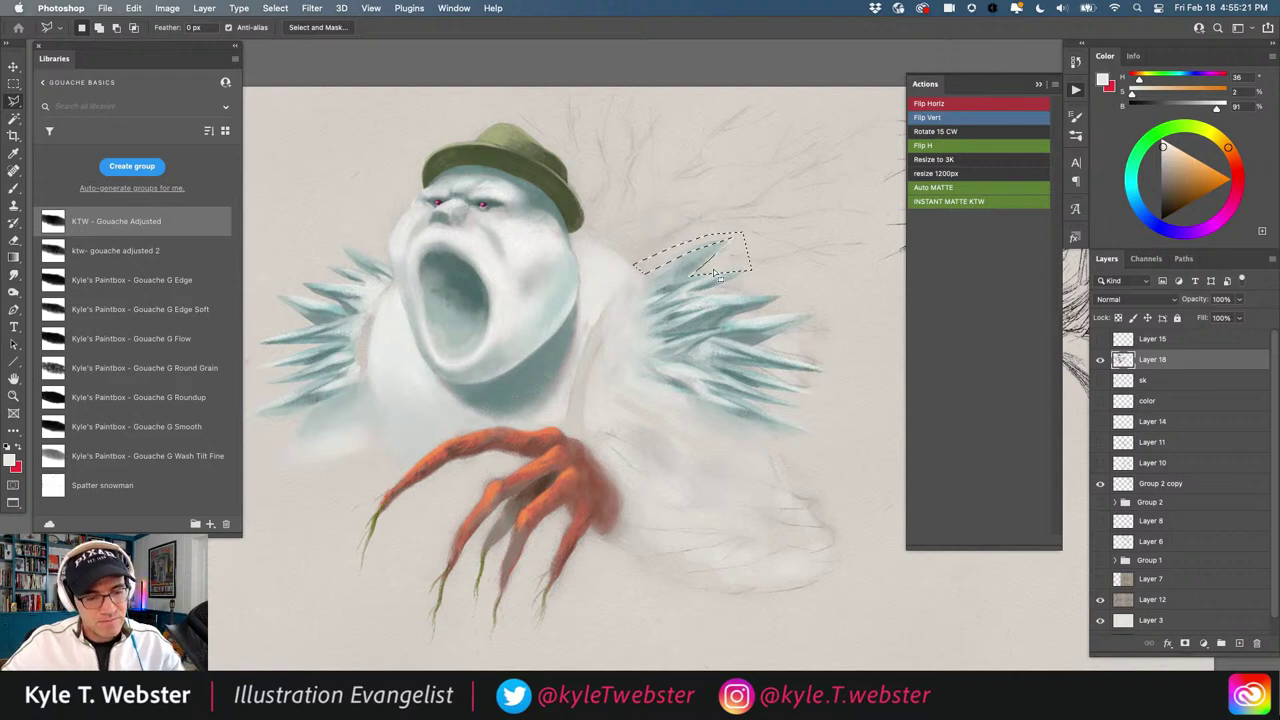
key(BackSpace)
key(super+d)
key(b)
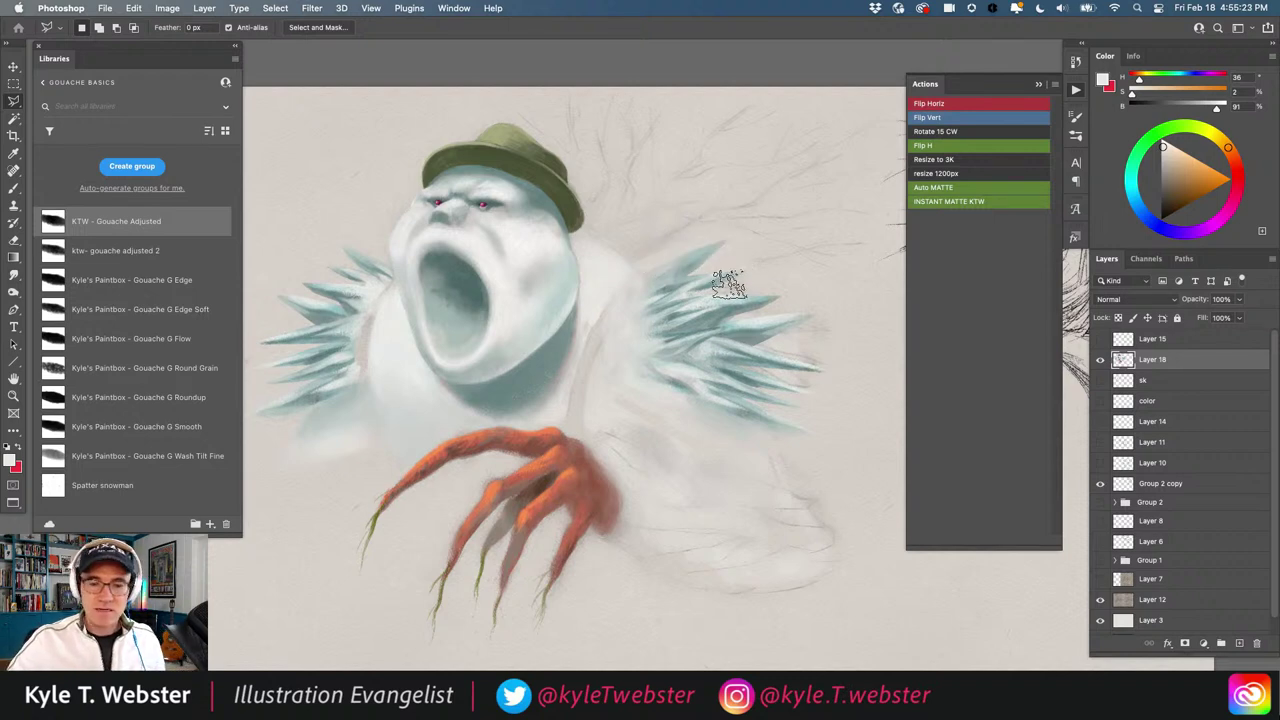
Sample brown from the carrot hand, reduce the brush to 70, and paint a forked branch rising from behind the right-hand shoulder
key(super+minus)
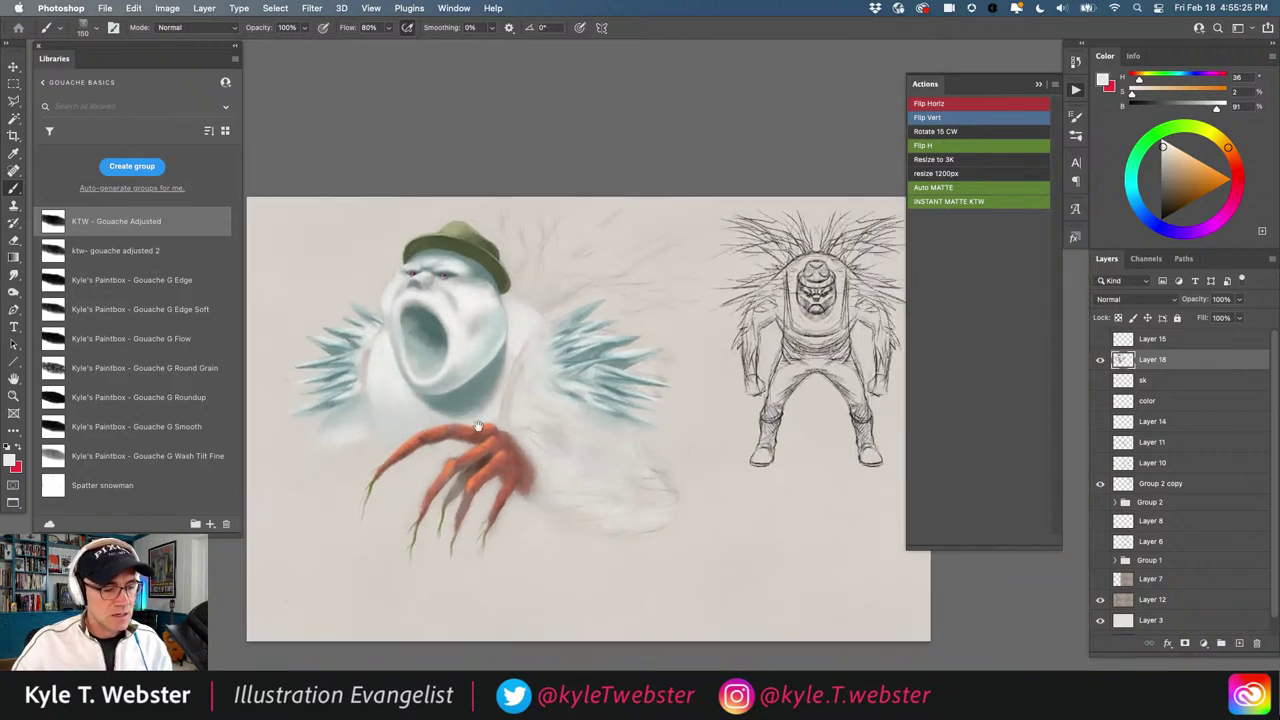
scroll(430, 430, up, 2)
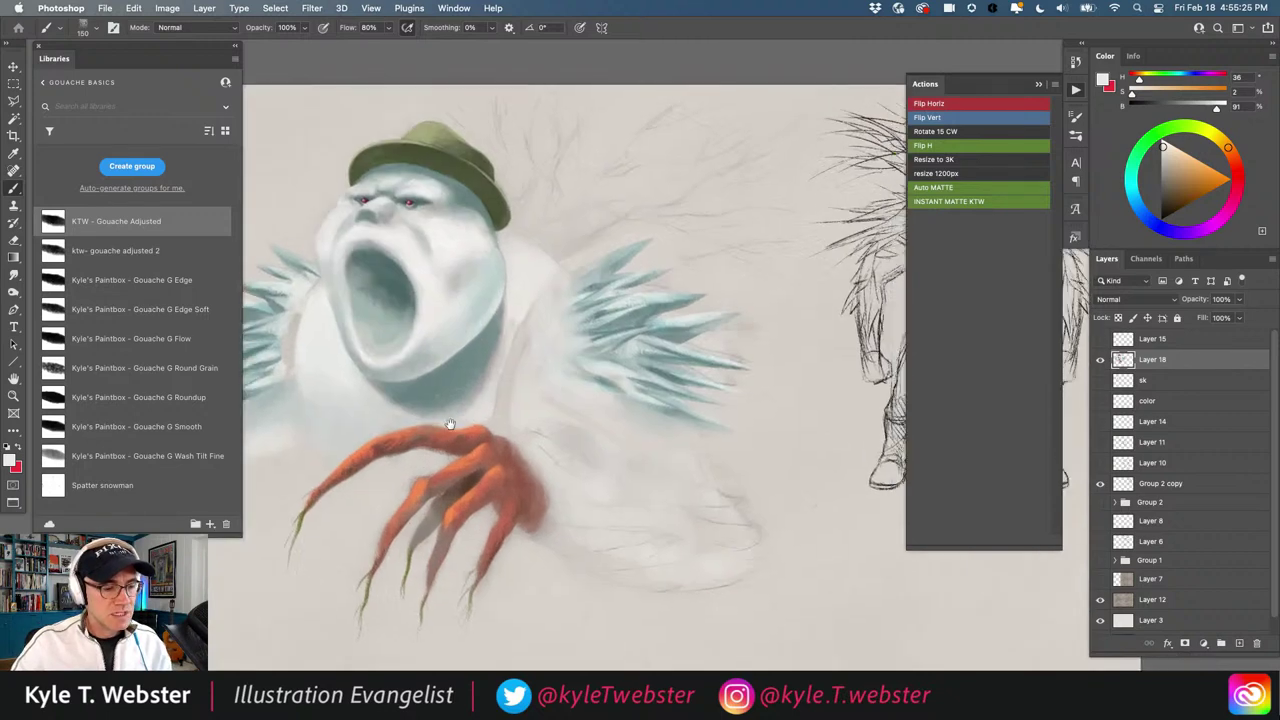
alt+click(453, 490)
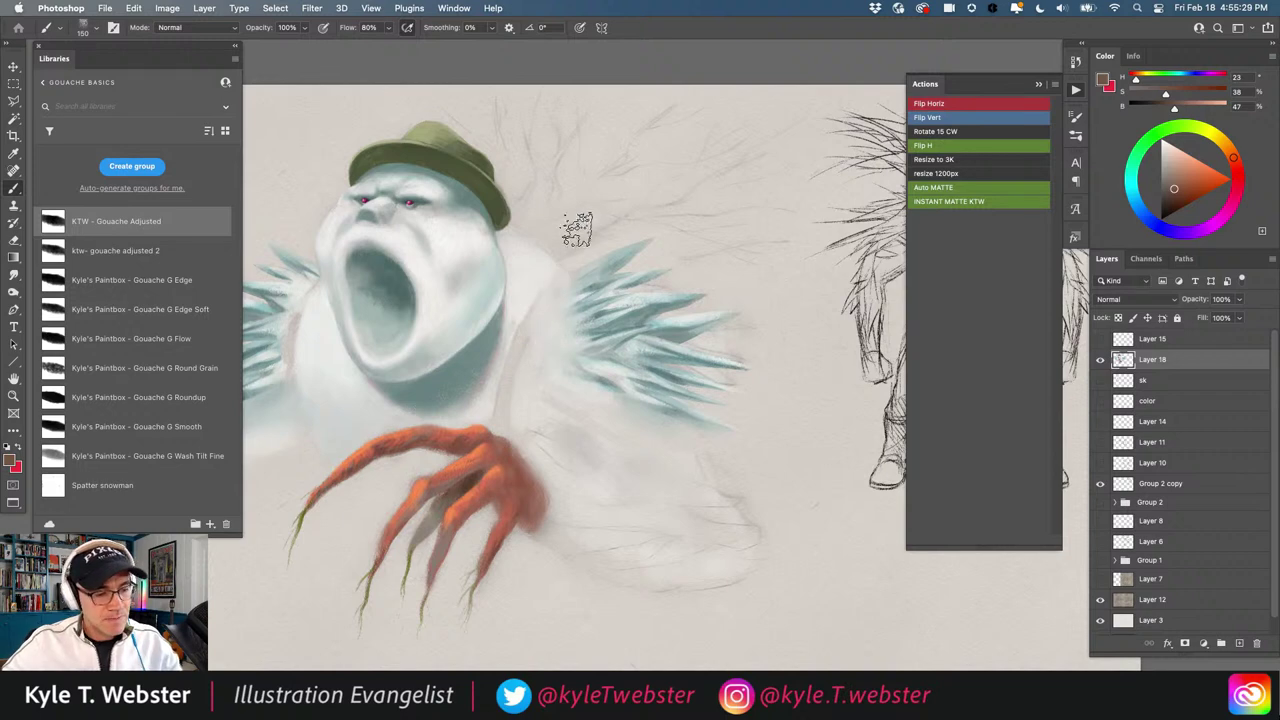
key(bracketleft)
key(bracketleft)
key(bracketleft)
key(bracketleft)
key(bracketleft)
mouse_move(532, 240)
mouse_down()
mouse_move(482, 322)
mouse_move(476, 371)
mouse_move(517, 334)
mouse_move(672, 263)
mouse_up()
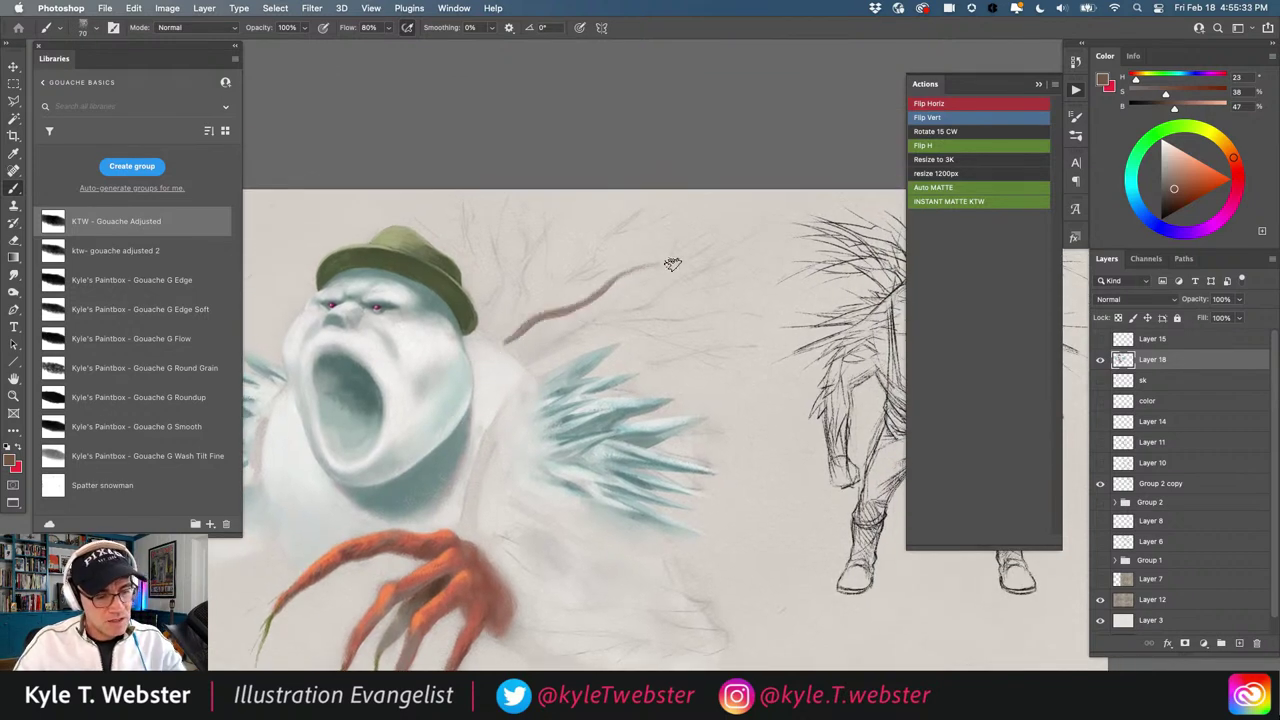
drag(550, 318, 634, 222)
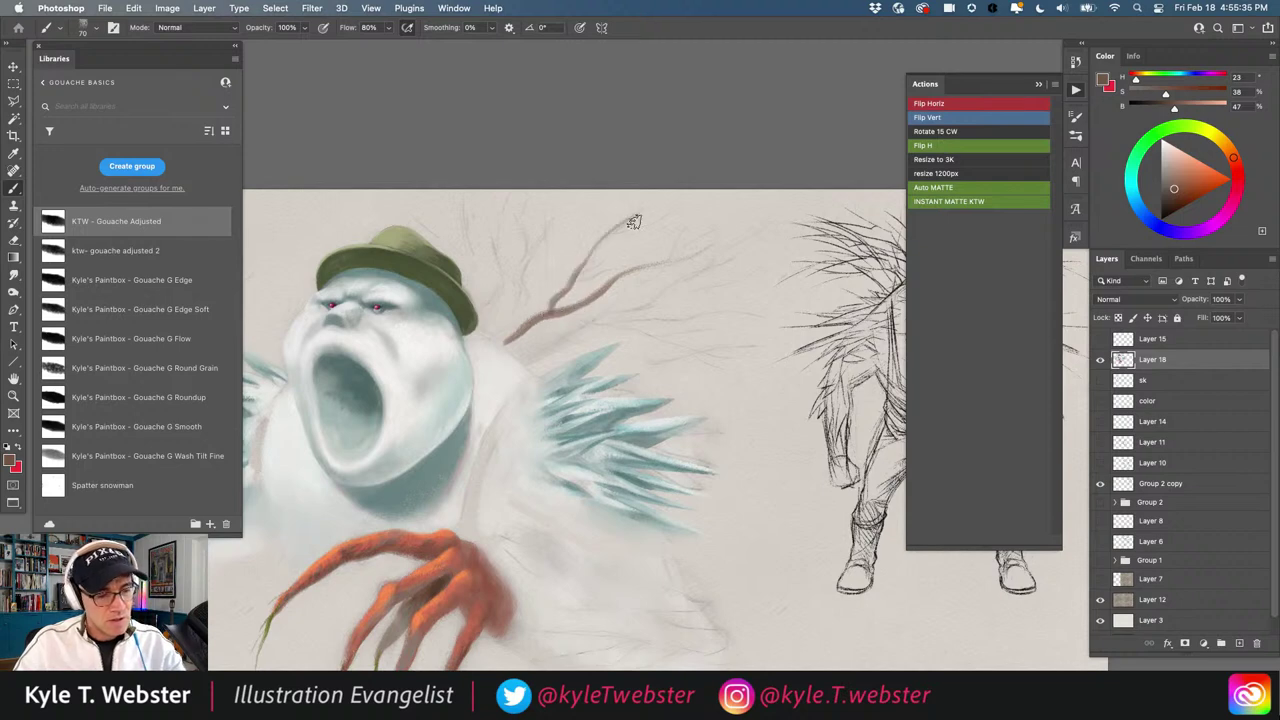
drag(578, 277, 668, 221)
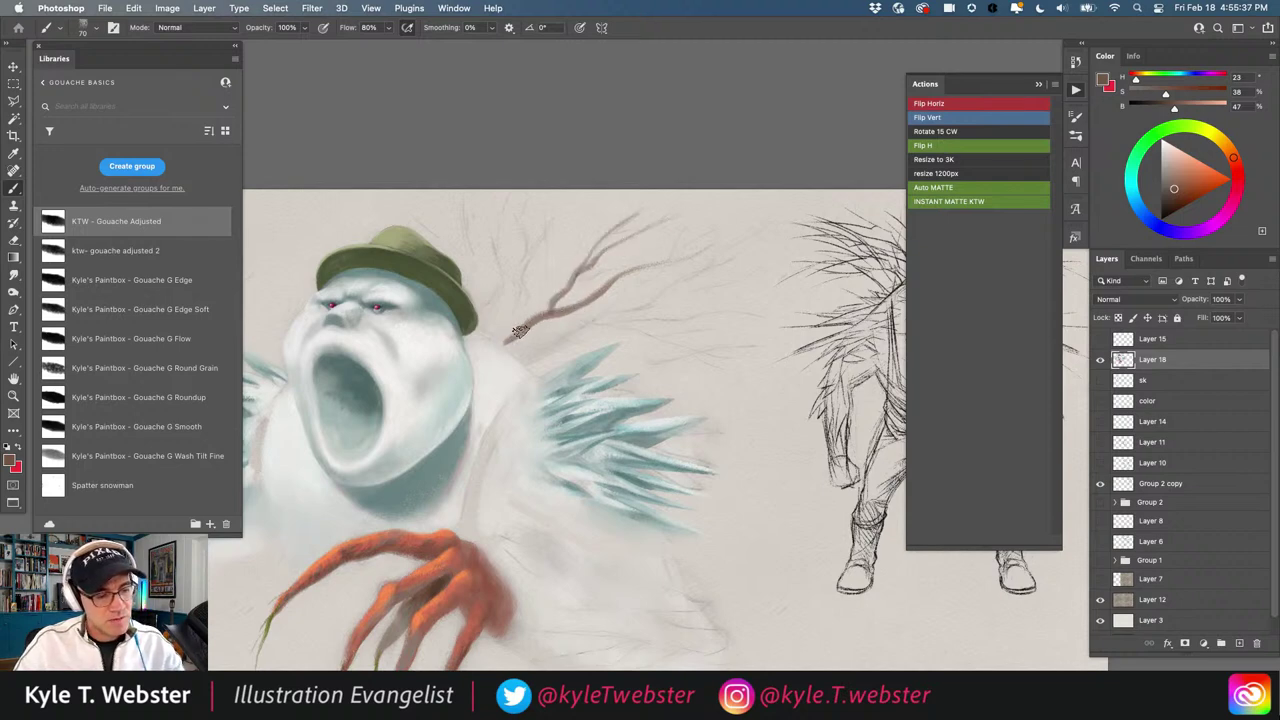
Add an upright side branch, thicken the base of the main branch, and paint a long lower branch reaching outward
mouse_move(518, 331)
mouse_down()
mouse_move(540, 222)
mouse_move(601, 210)
mouse_move(561, 252)
mouse_move(519, 344)
mouse_up()
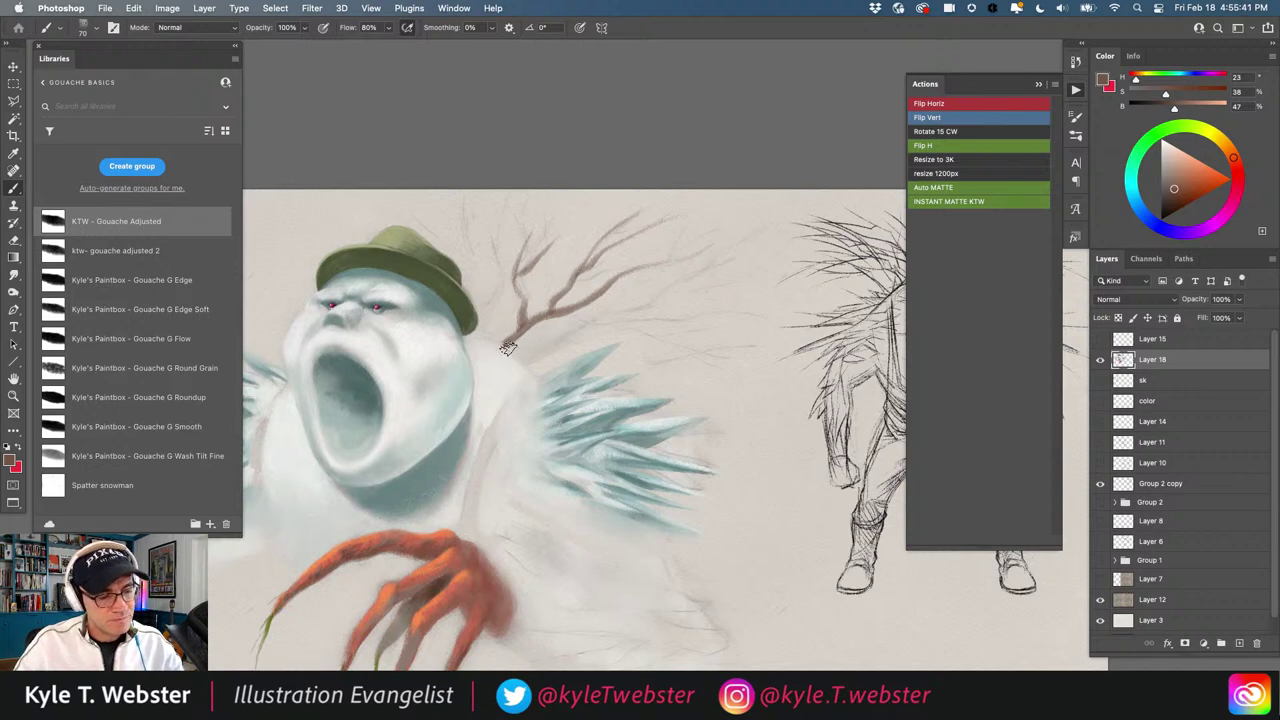
drag(500, 346, 511, 337)
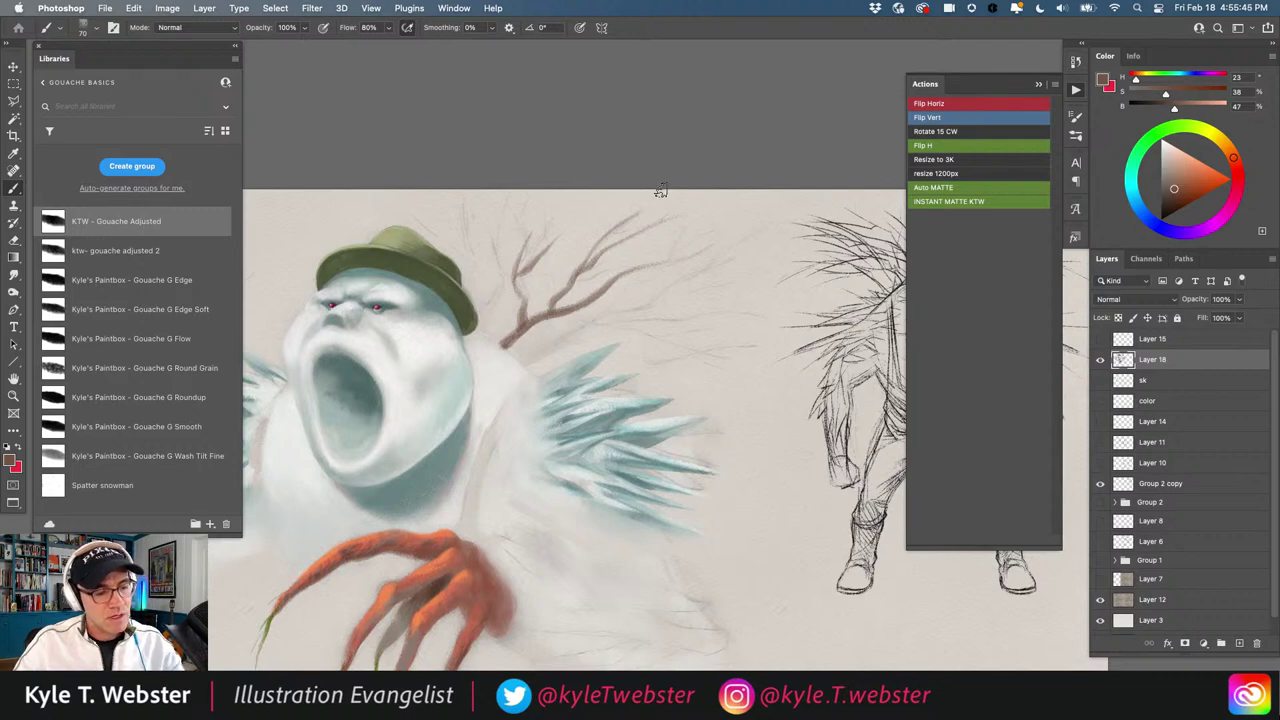
drag(540, 352, 735, 325)
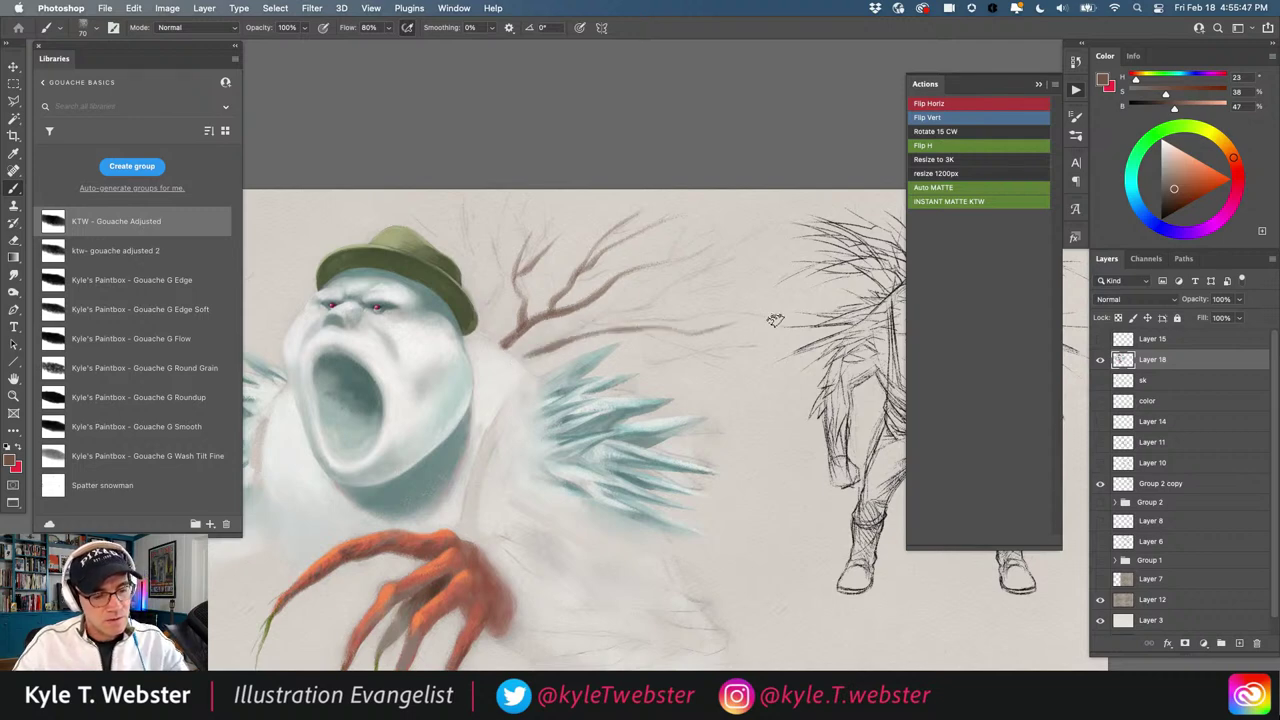
Paint a rising twig off the lower brown branch, then a further branch beneath it with a fork drooping outward above the spikes
mouse_move(615, 330)
mouse_down()
mouse_move(712, 293)
mouse_move(717, 277)
mouse_up()
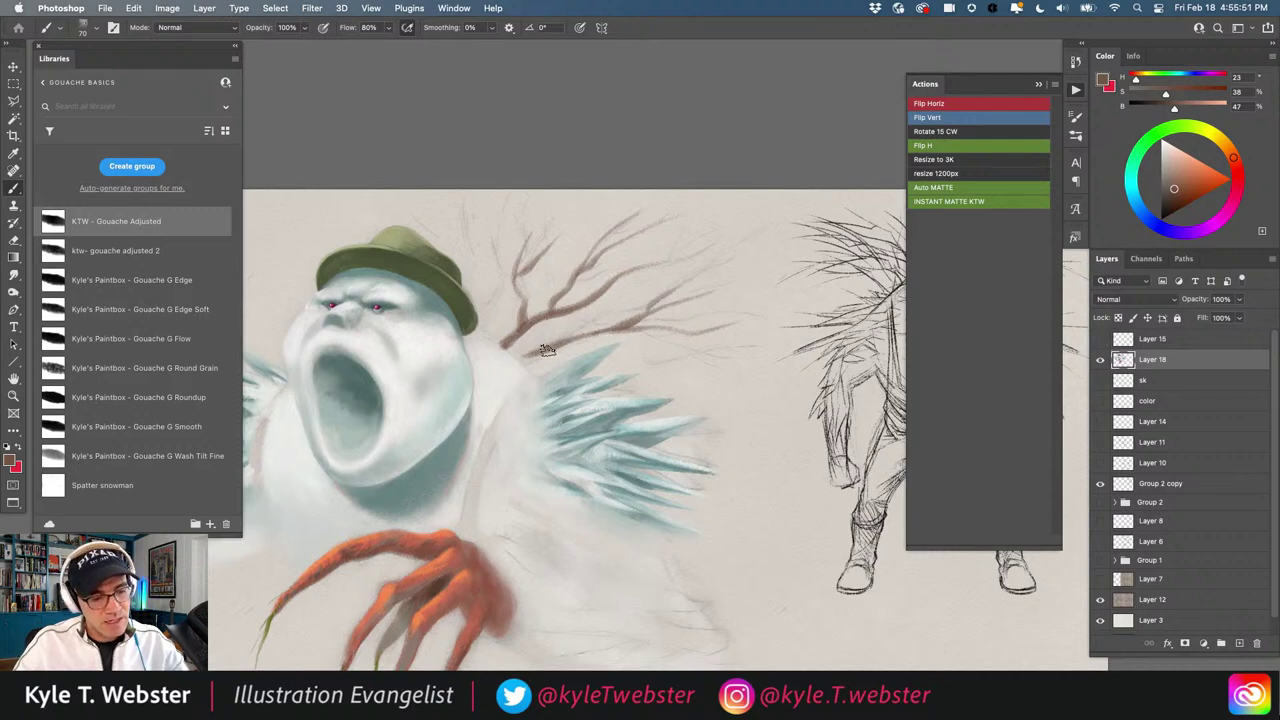
mouse_move(550, 349)
mouse_down()
mouse_move(614, 366)
mouse_move(734, 366)
mouse_up()
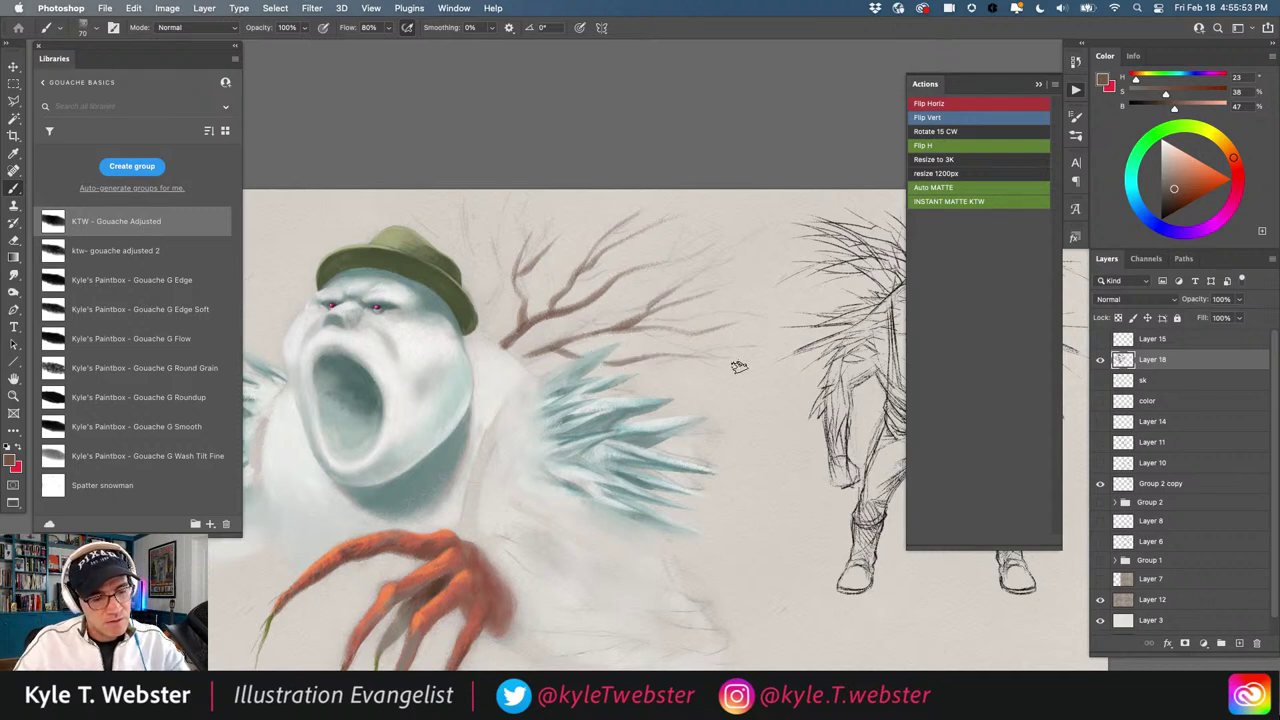
mouse_move(649, 363)
mouse_down()
mouse_move(766, 402)
mouse_move(740, 409)
mouse_up()
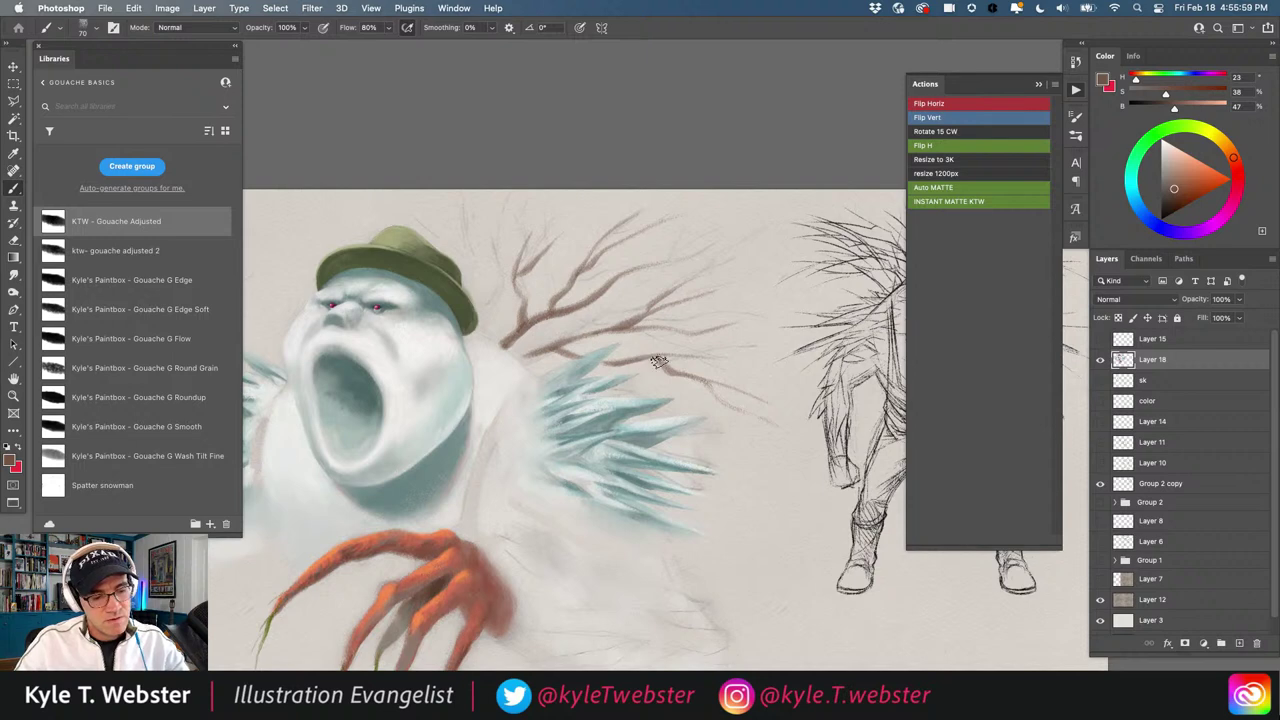
Sample the pale blue-grey of the topmost right-hand spike, repaint its tip over the branch, and sample the shoulder's off-white
scroll(585, 352, up, 1)
alt+click(590, 356)
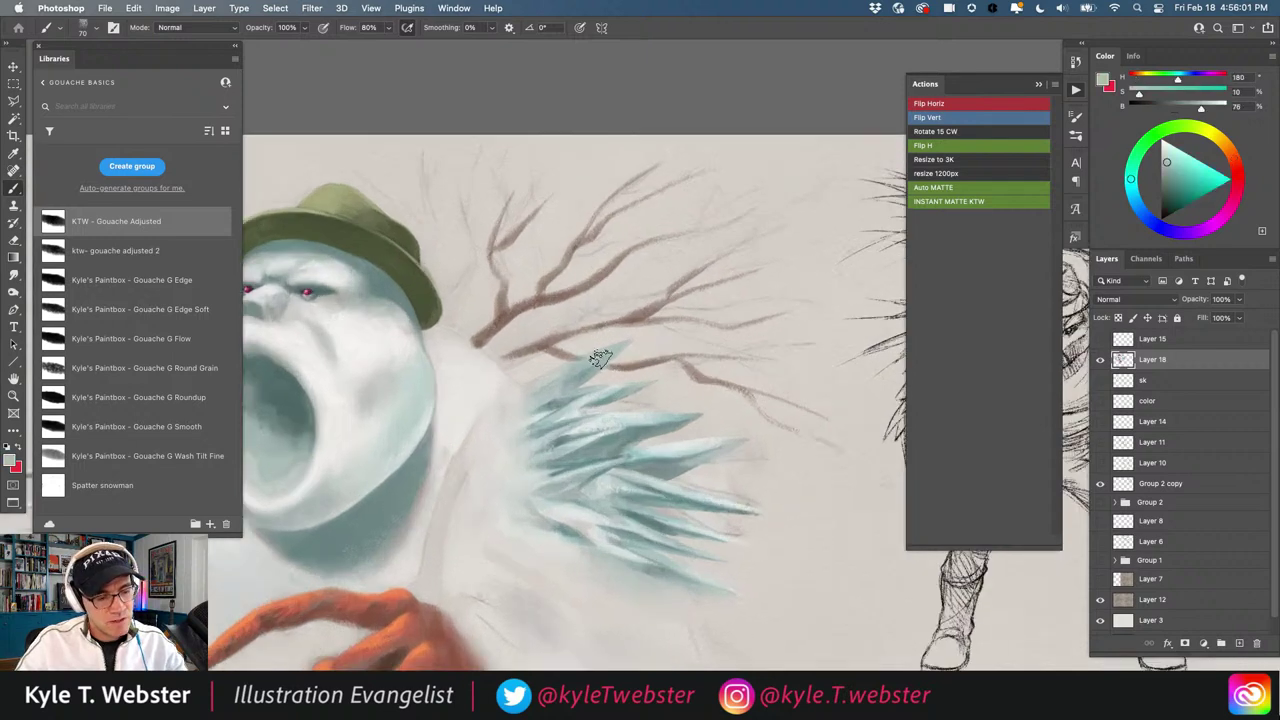
drag(588, 360, 614, 342)
alt+click(495, 411)
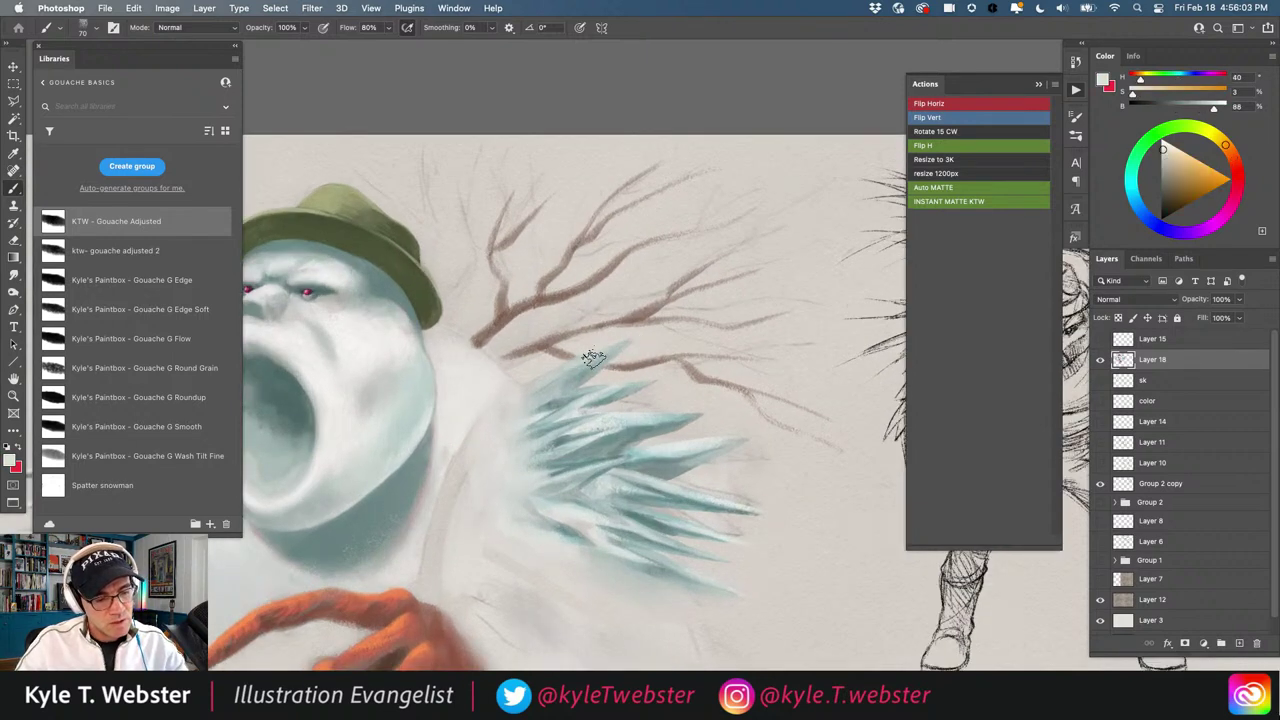
scroll(447, 443, down, 1)
scroll(447, 443, down, 3)
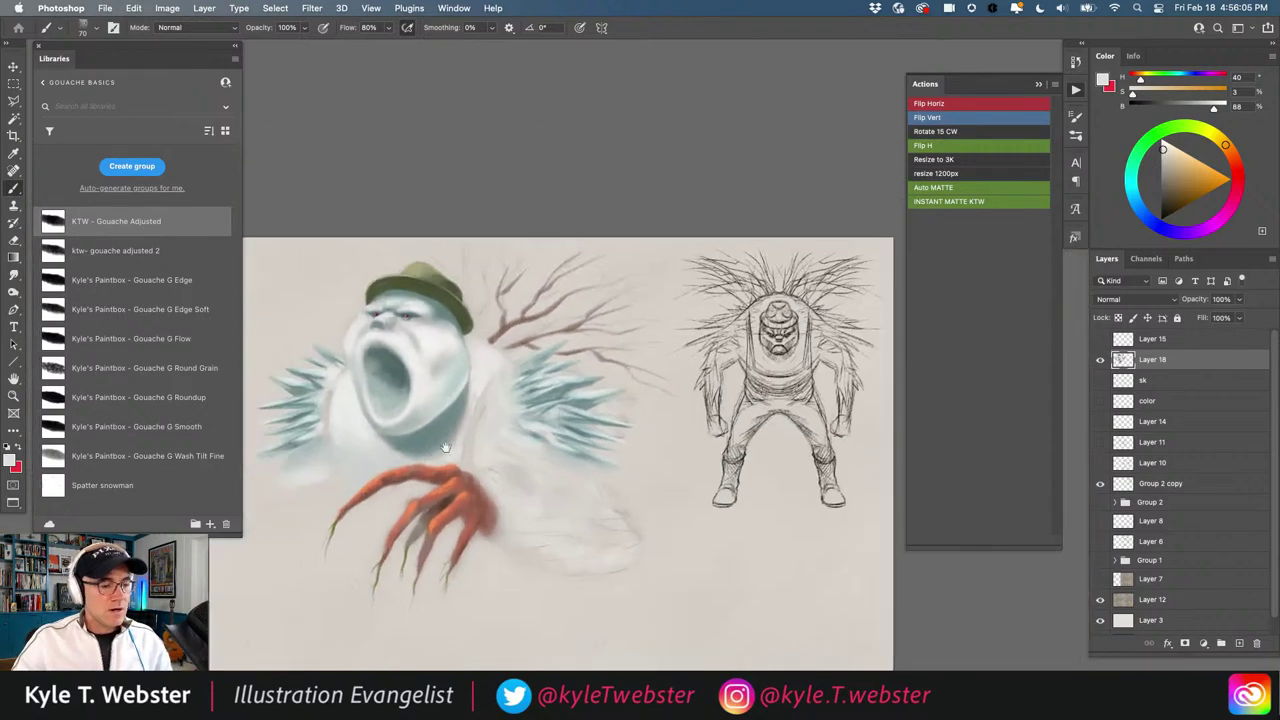